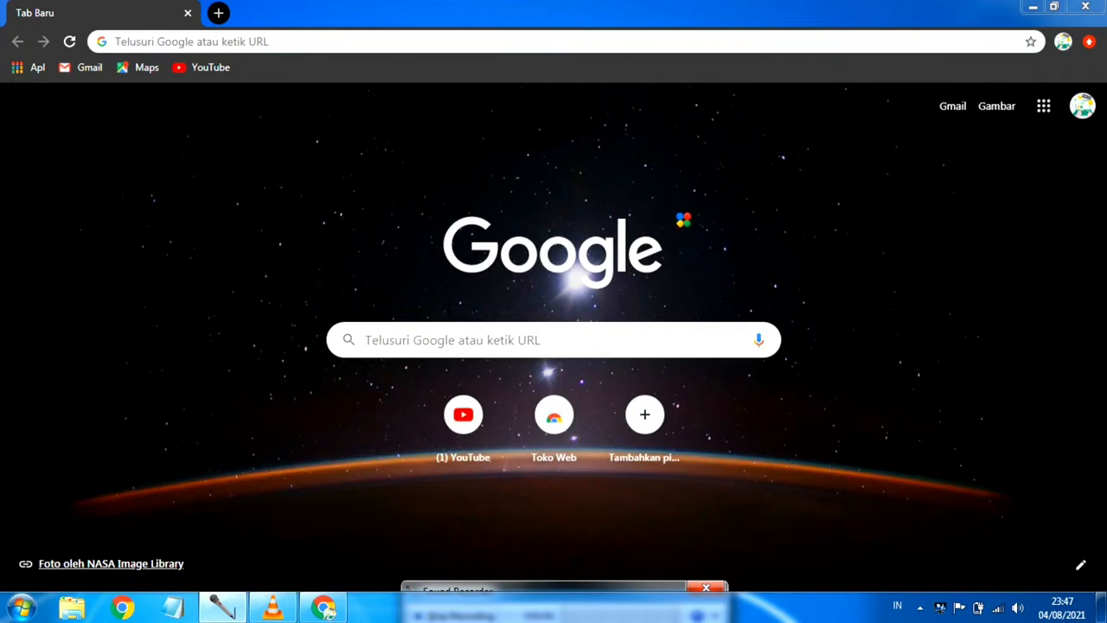
Step: Open the "Tabel Uji Coba Aplikasi Penjualan" spreadsheet from the Google Sheets file list
click(1047, 109)
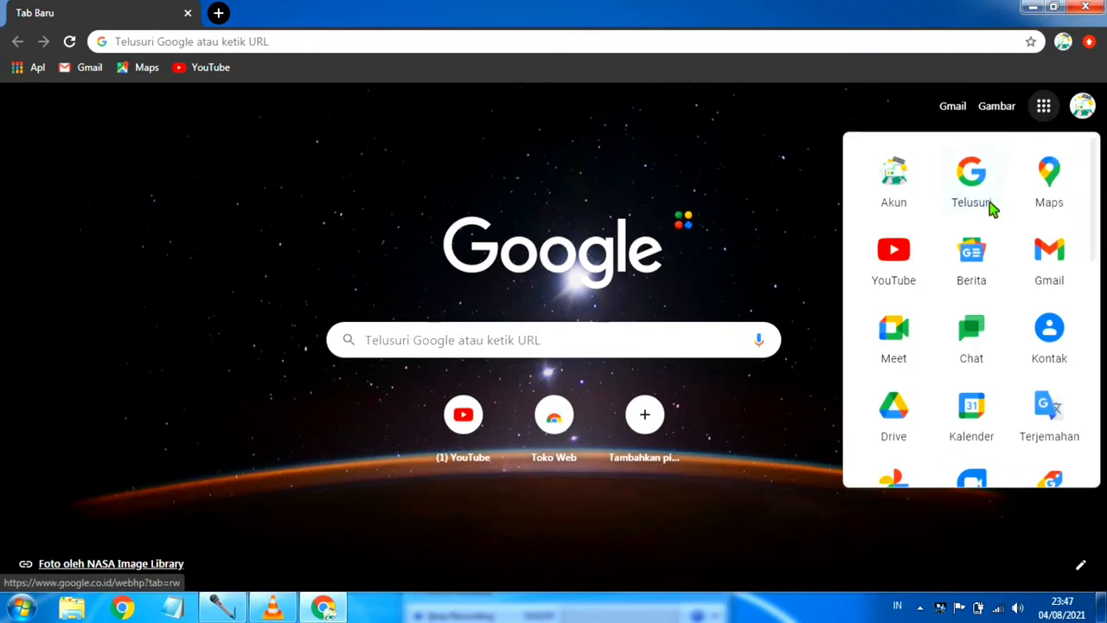
scroll(989, 208, down, 3)
scroll(951, 296, down, 1)
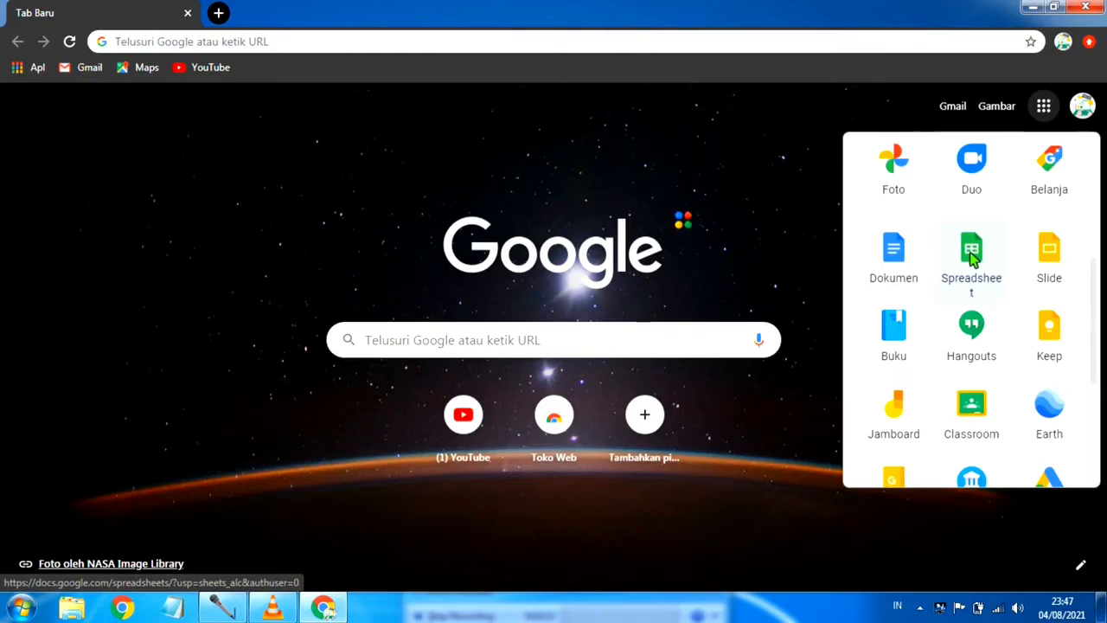
click(977, 252)
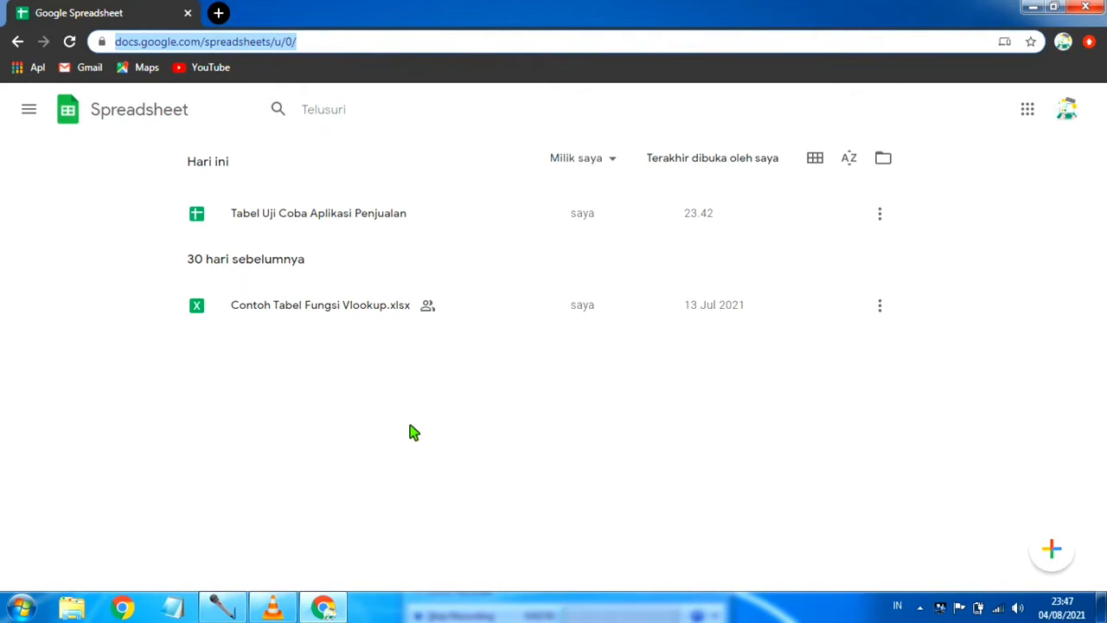
click(410, 213)
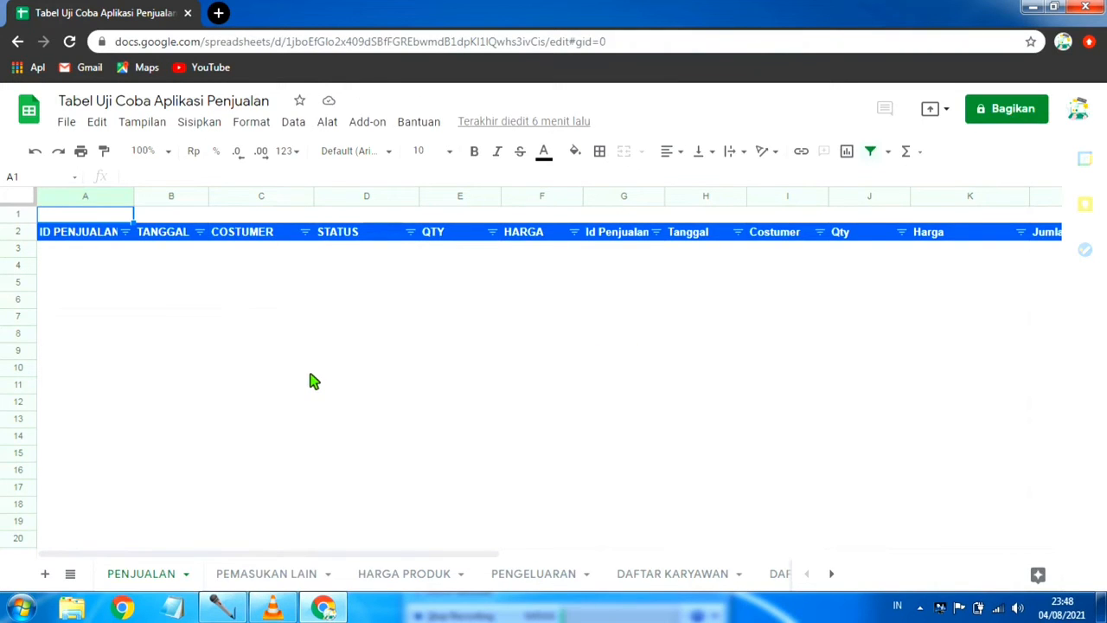
Step: Delete columns A to F, from ID PENJUALAN to HARGA, on the PENJUALAN sheet
scroll(314, 381, down, 1)
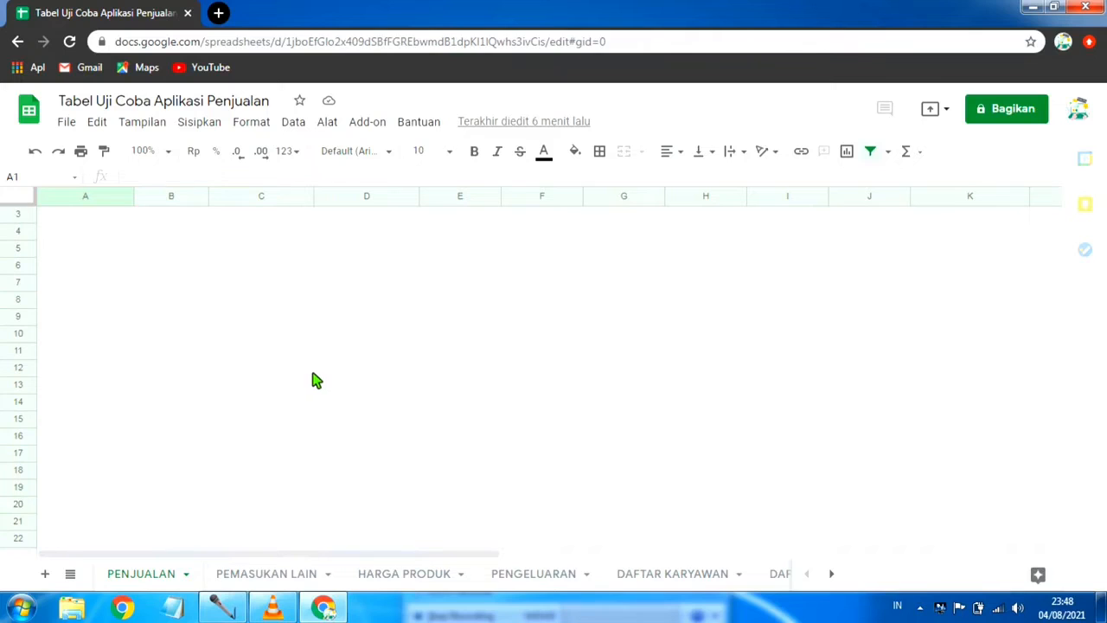
scroll(314, 381, up, 1)
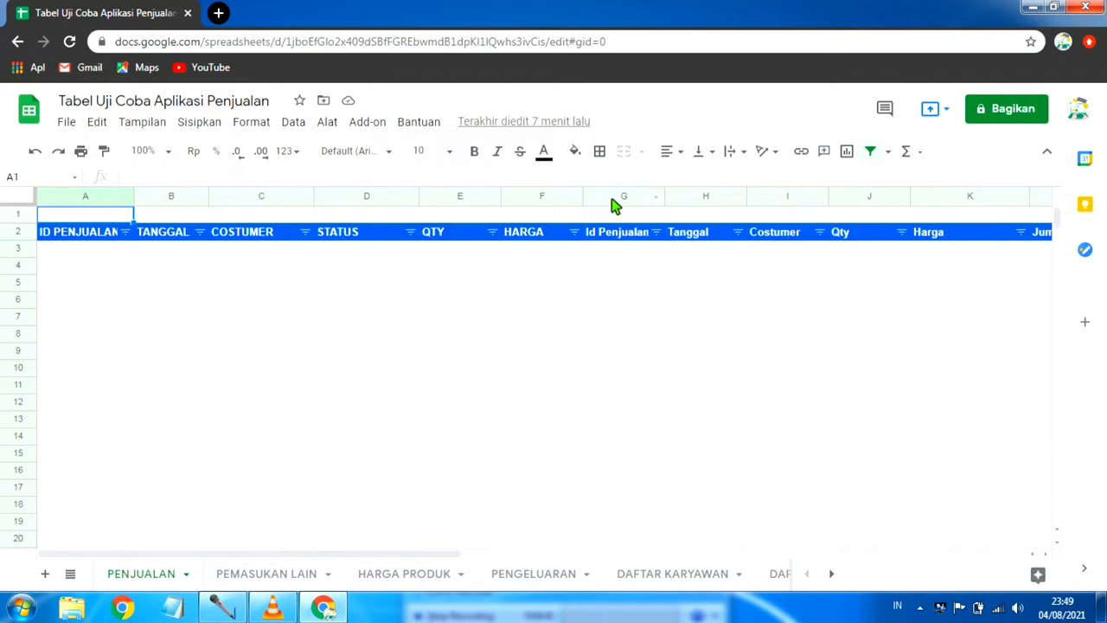
drag(613, 205, 684, 198)
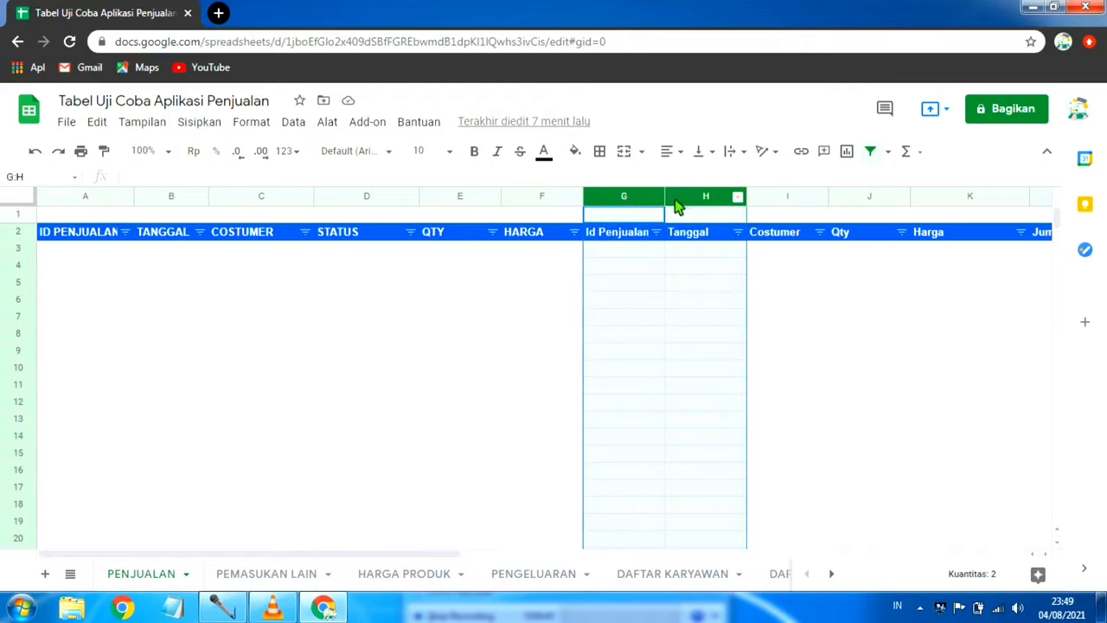
click(843, 300)
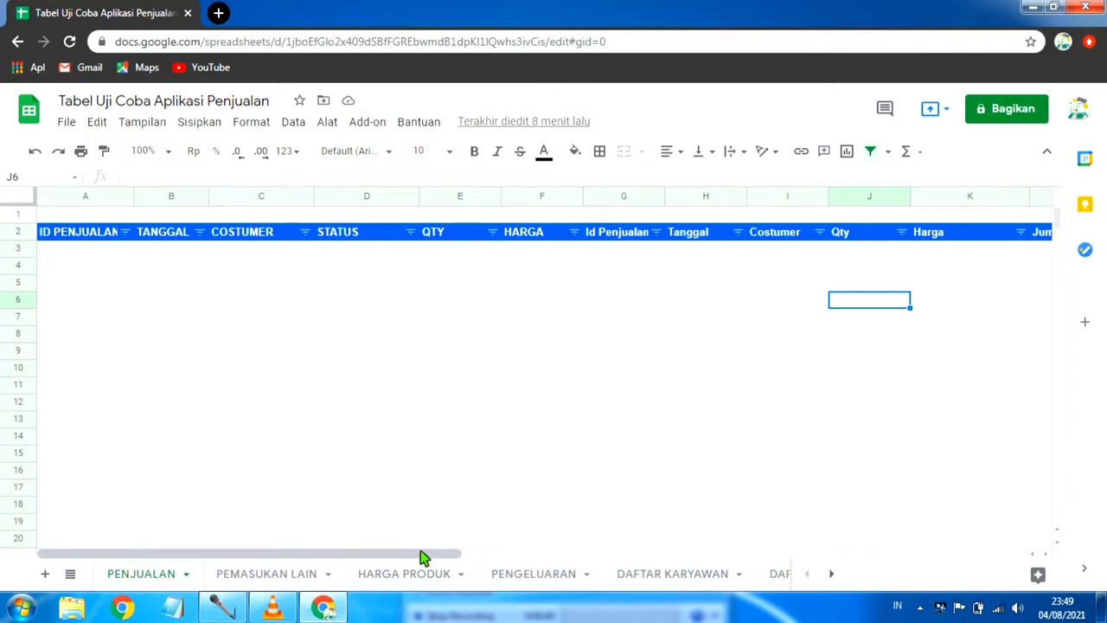
drag(484, 562, 348, 585)
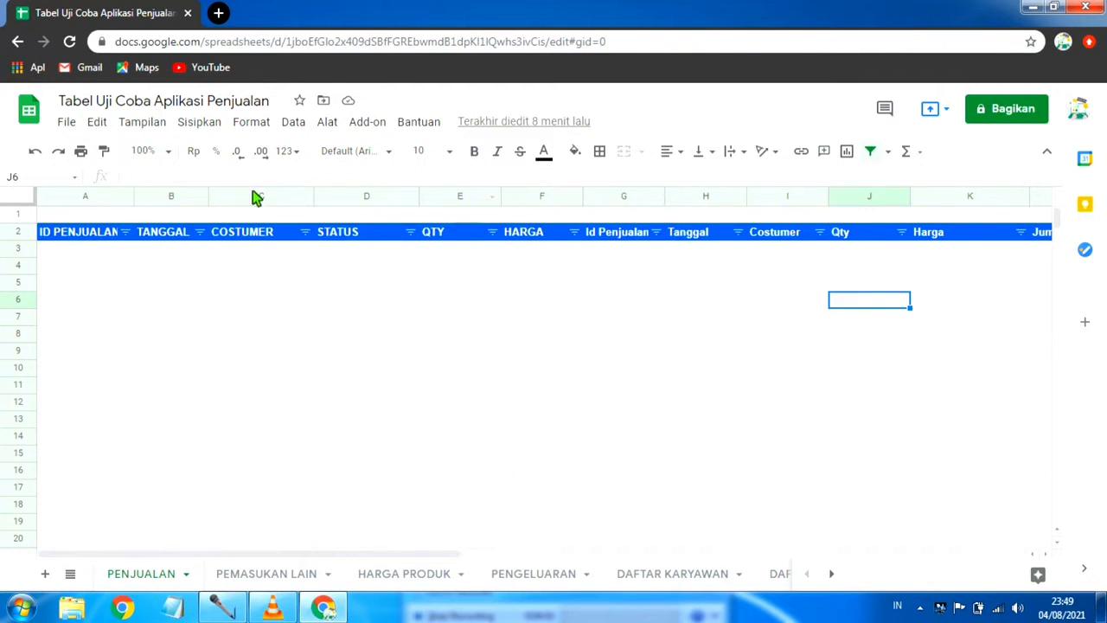
drag(71, 196, 523, 205)
right_click(523, 205)
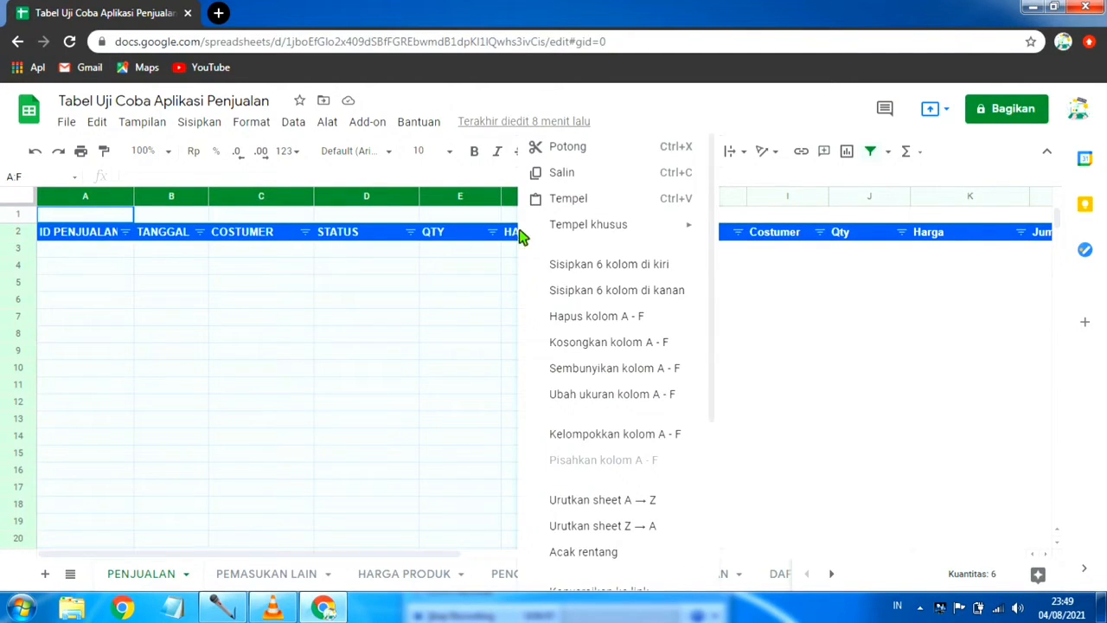
click(641, 315)
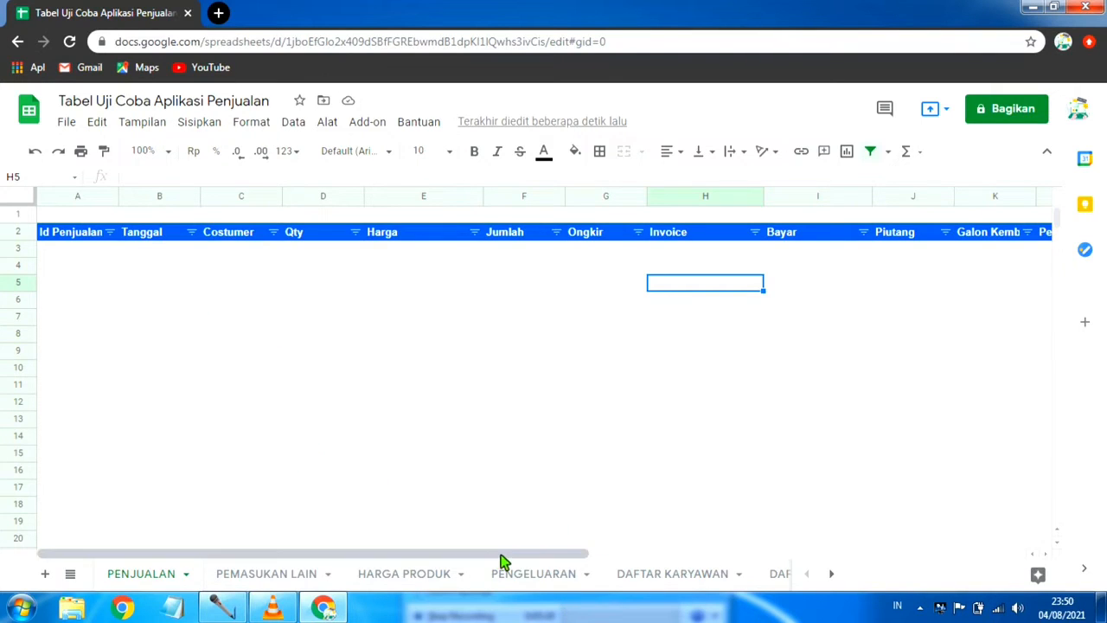
Step: Examine the column headers of the PENJUALAN sheet from Id Penjualan through Ket
drag(505, 554, 363, 553)
drag(421, 557, 485, 547)
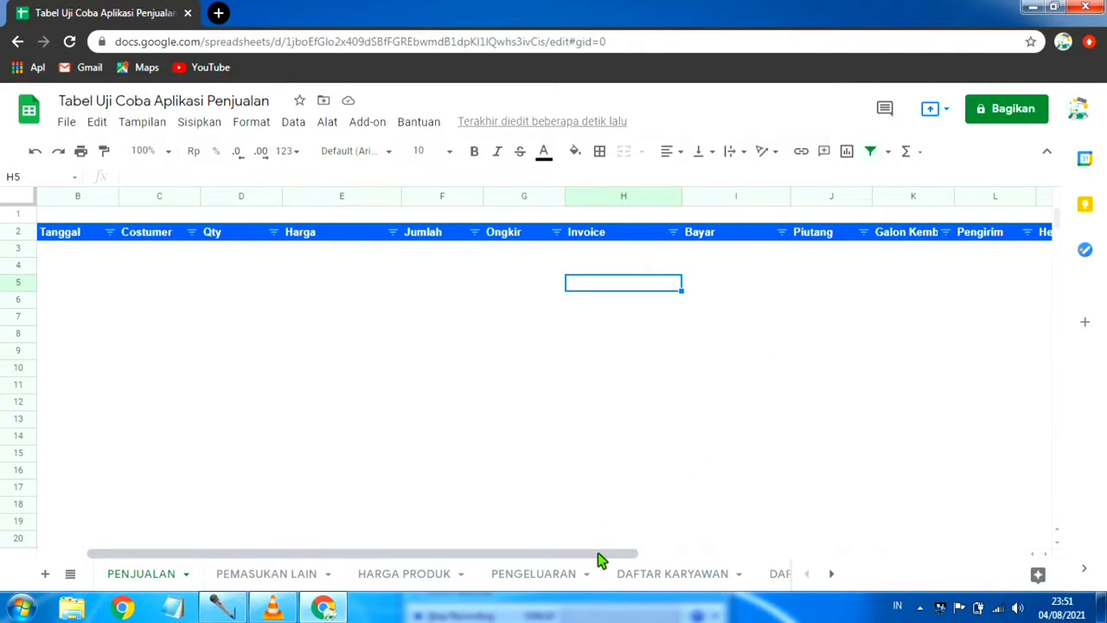
drag(601, 559, 702, 555)
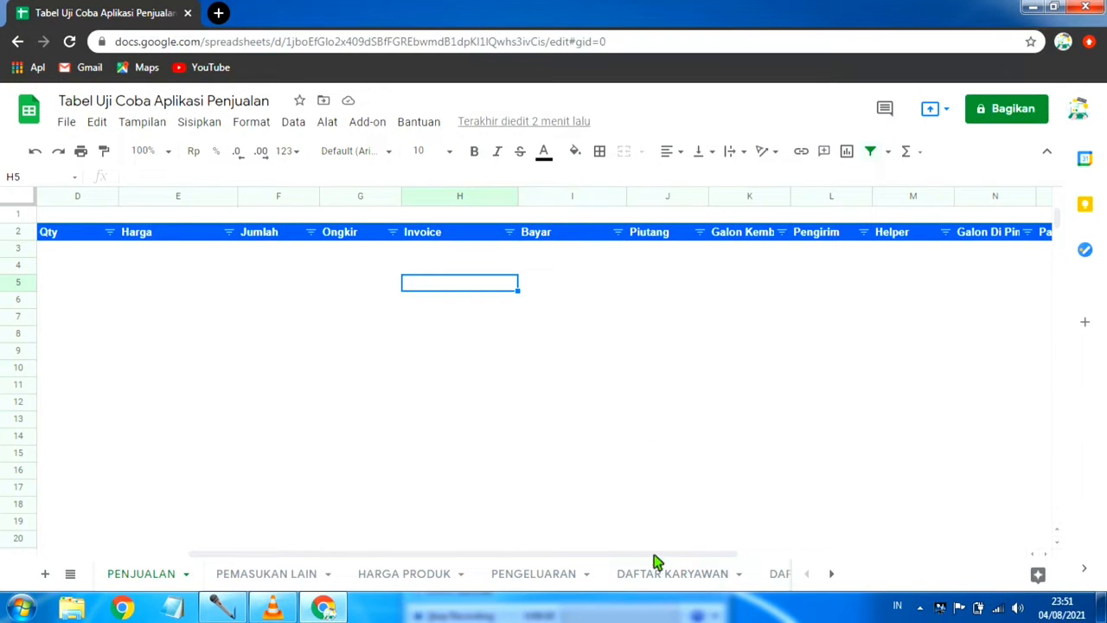
drag(674, 560, 790, 579)
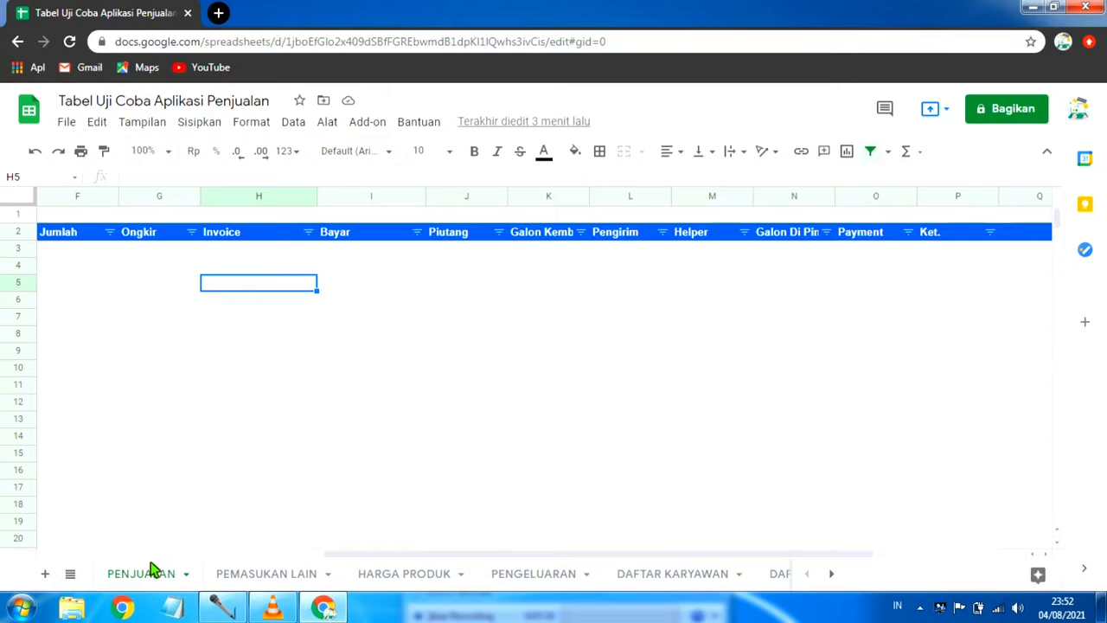
Step: Review the PEMASUKAN LAIN, HARGA PRODUK, PENGELUARAN, DAFTAR KARYAWAN and DAFTAR COSTUMER sheets, and look through the names of the remaining sheets
click(274, 578)
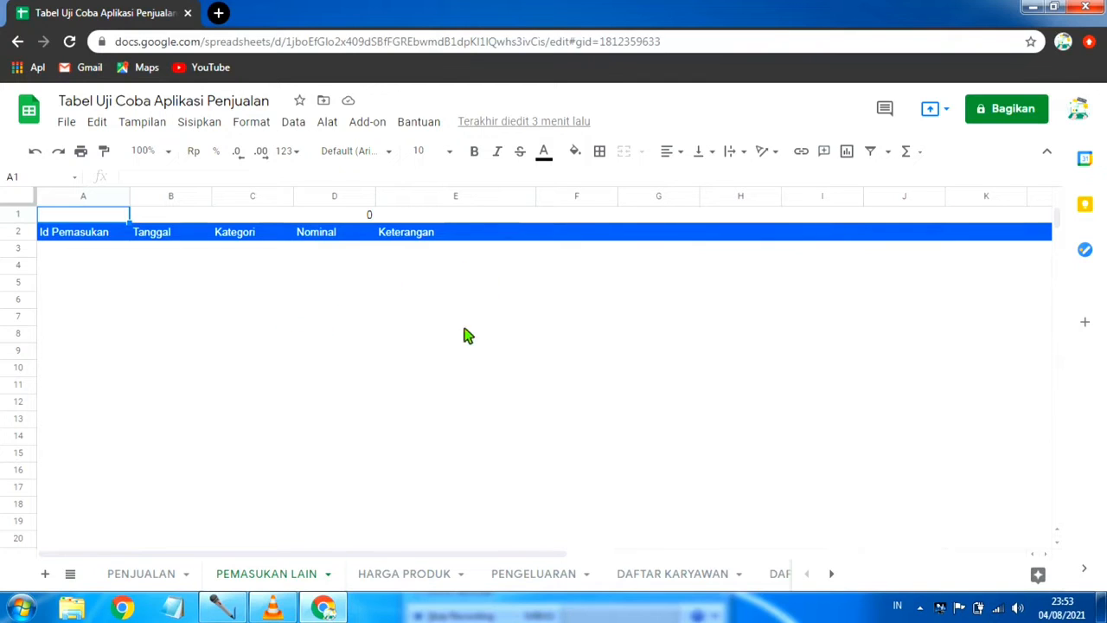
click(412, 575)
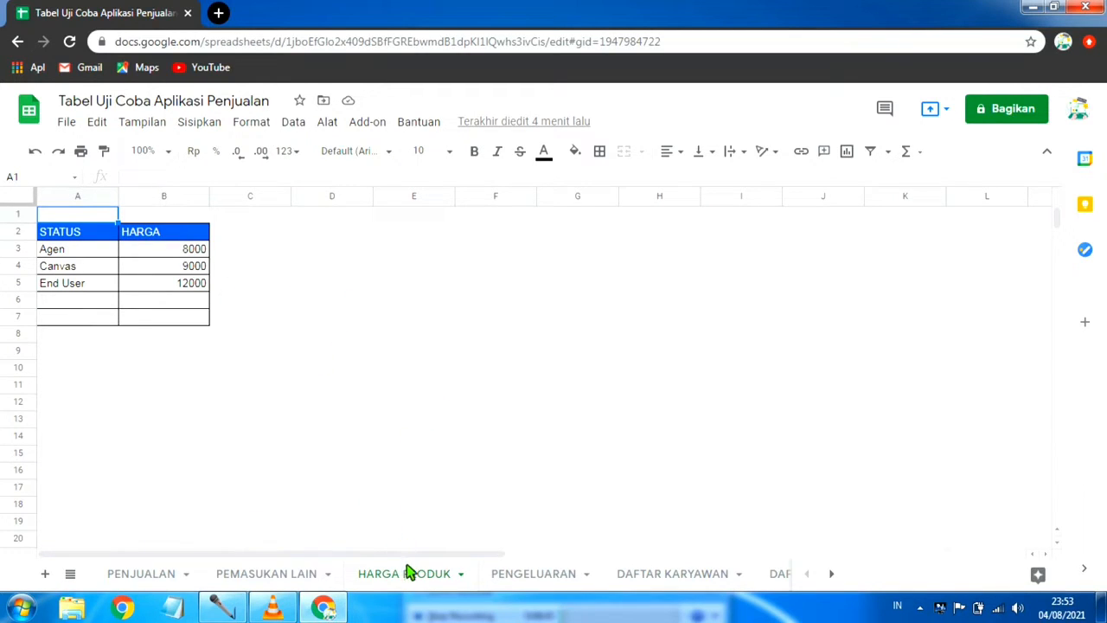
click(553, 578)
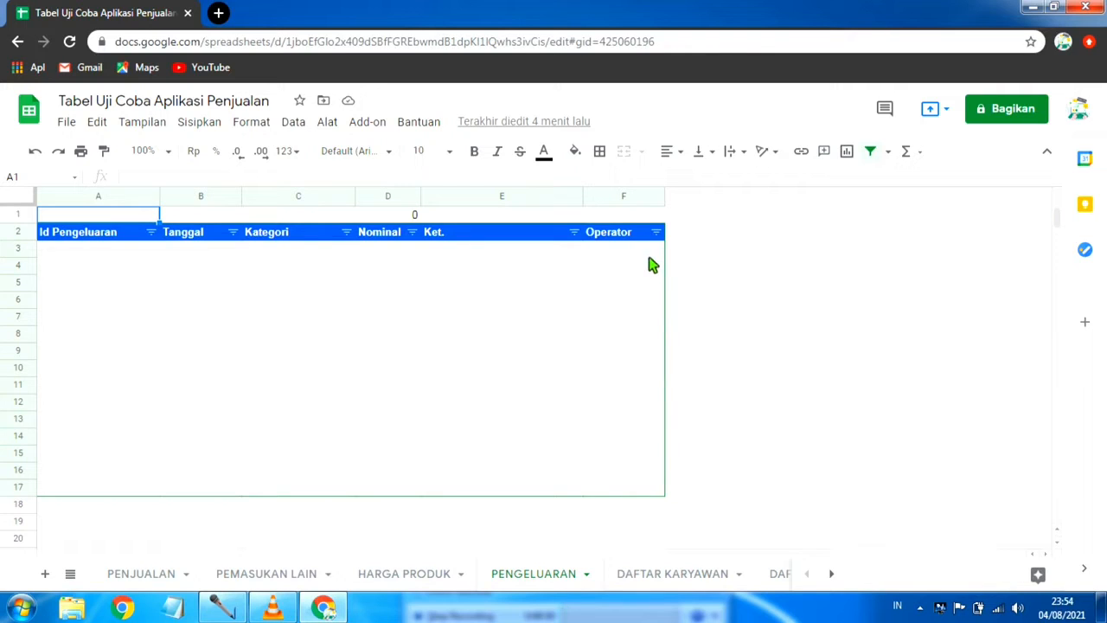
click(654, 575)
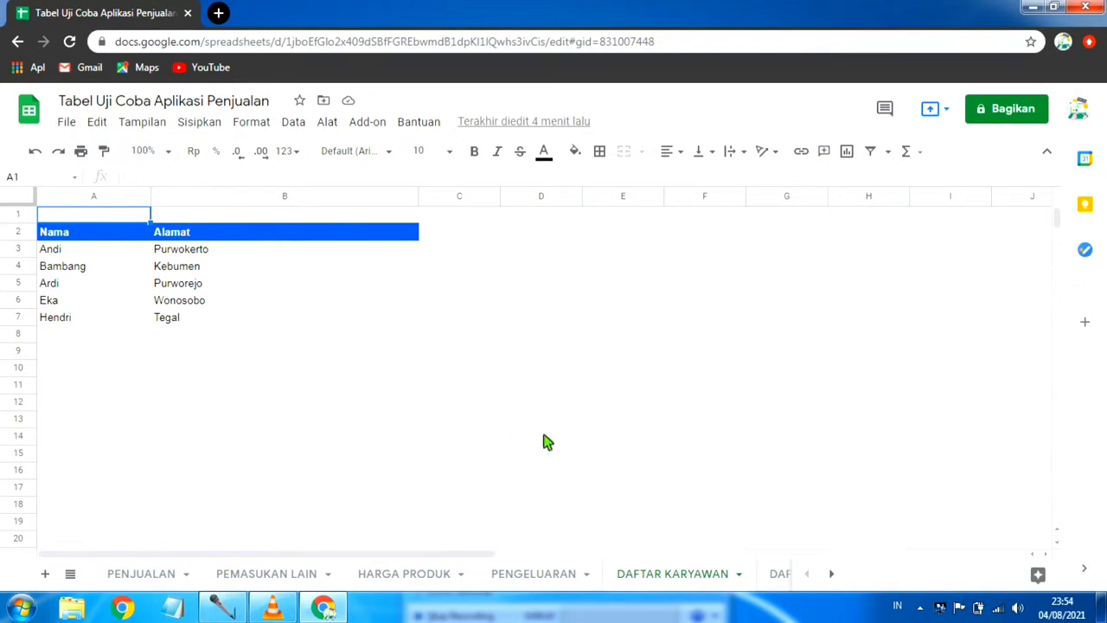
click(831, 575)
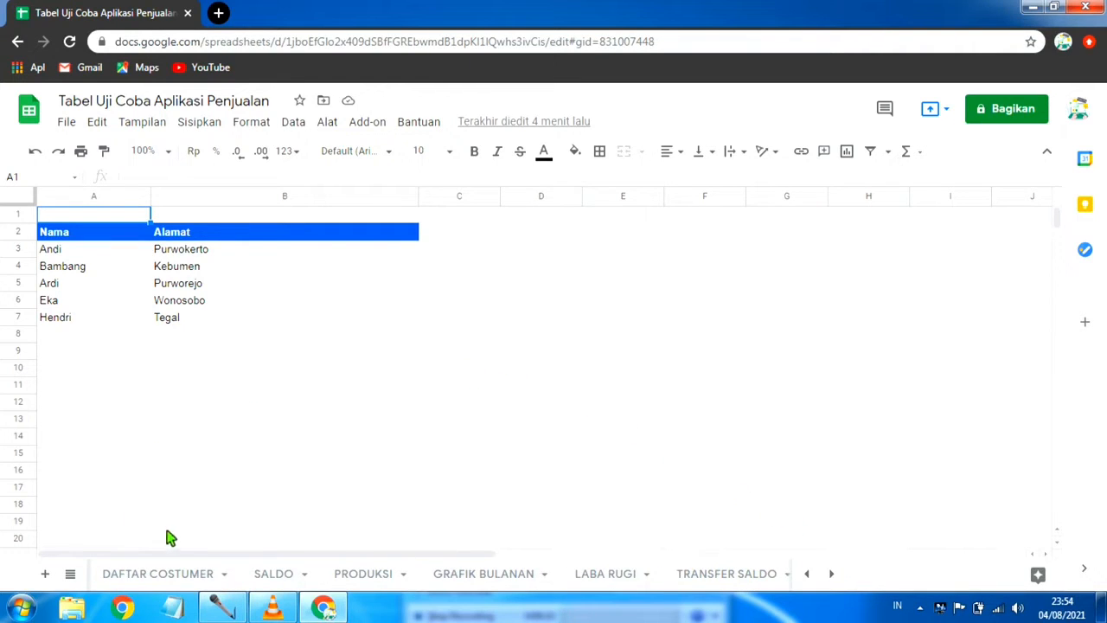
click(163, 574)
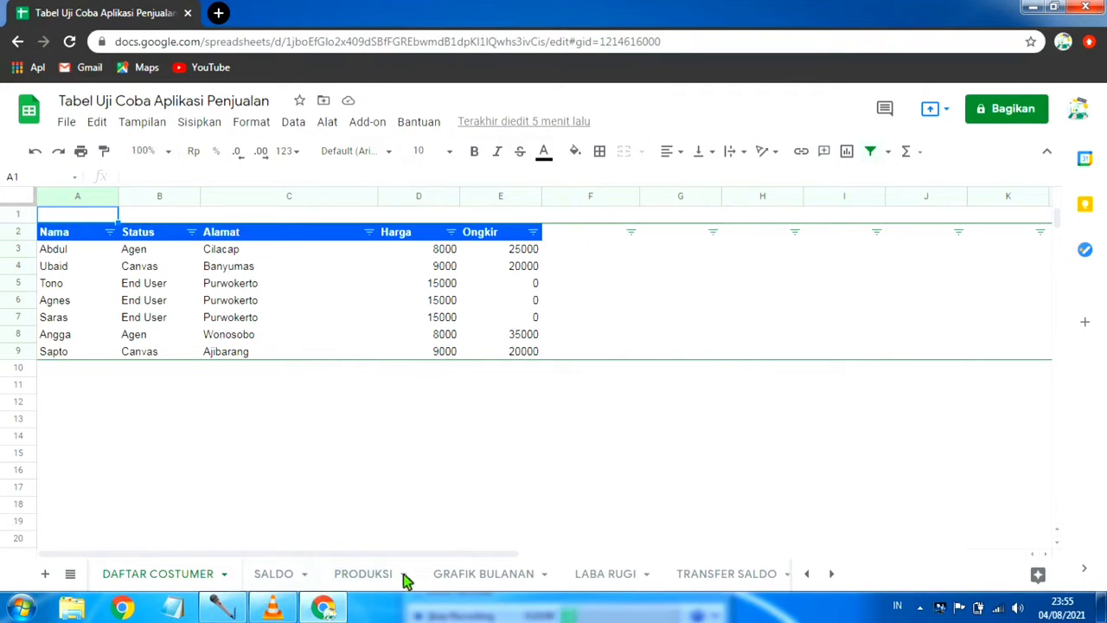
click(811, 574)
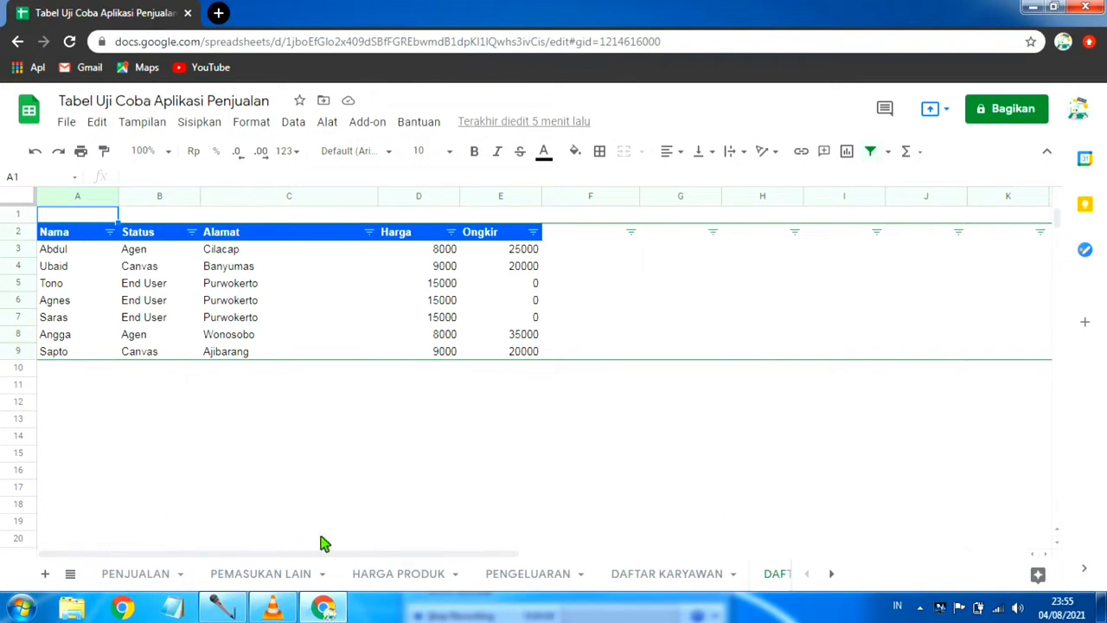
click(835, 574)
click(834, 576)
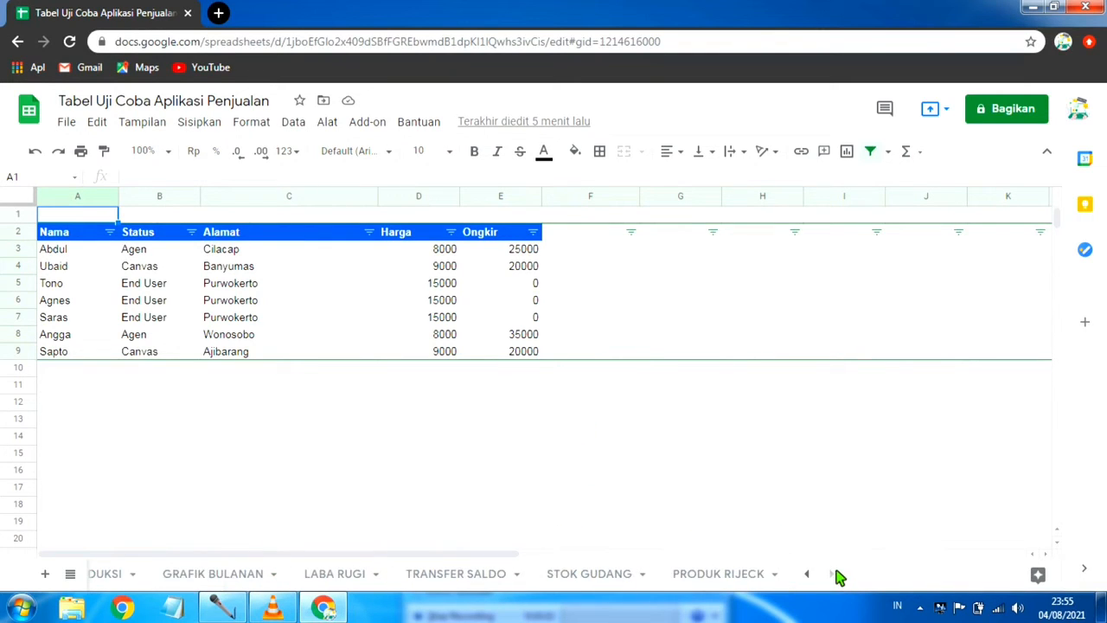
click(811, 574)
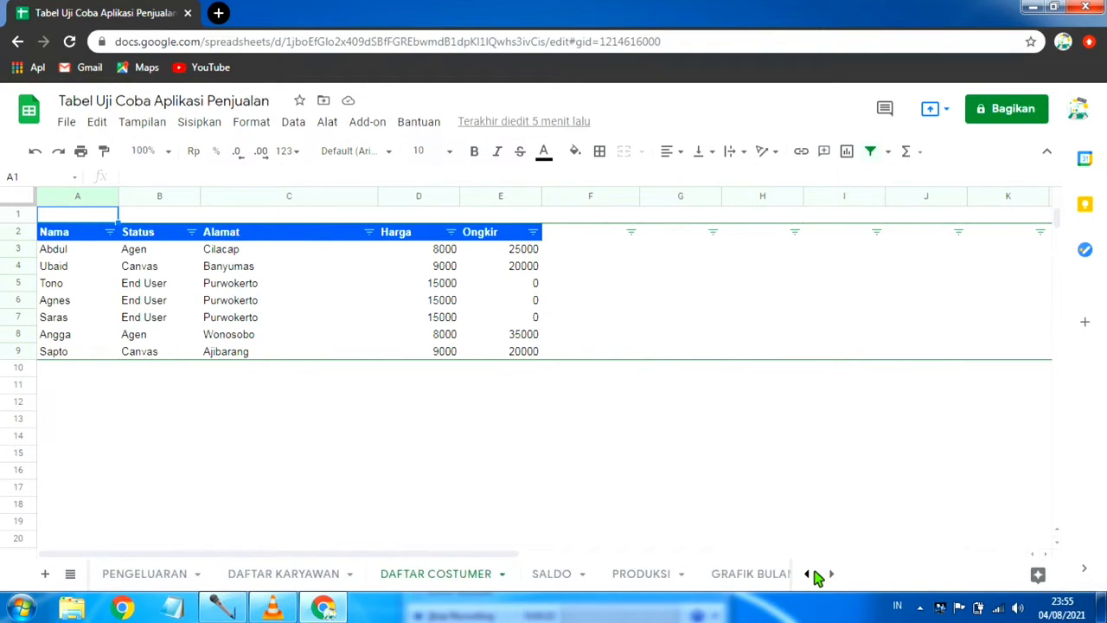
click(811, 574)
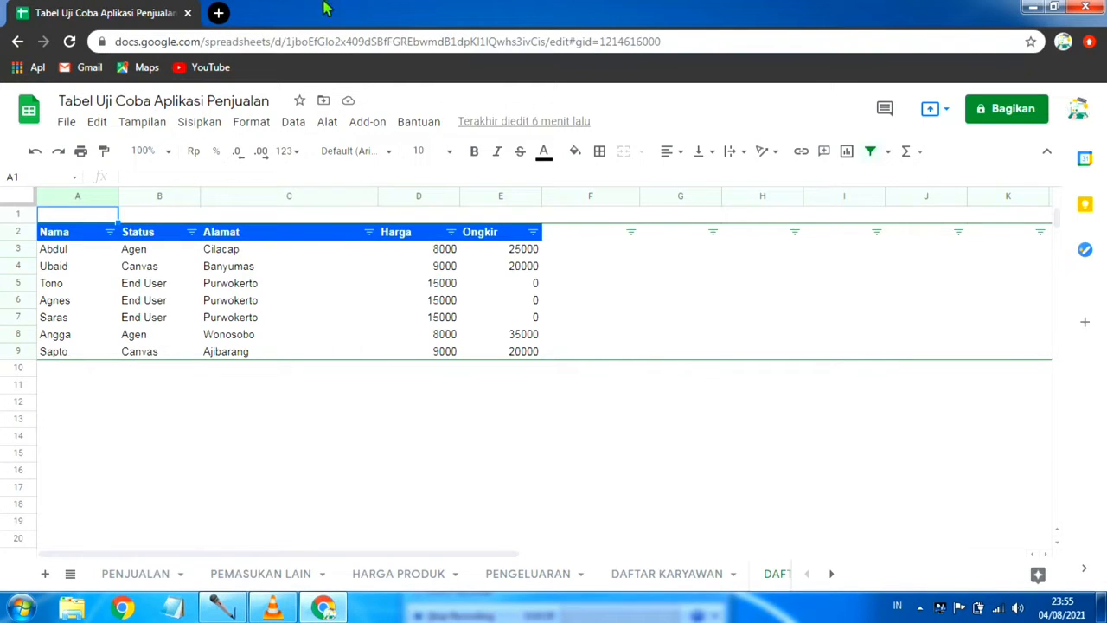
Step: Search Google for "app sheet" in a new browser tab, open the AppSheet website and dismiss the translation offer
click(225, 14)
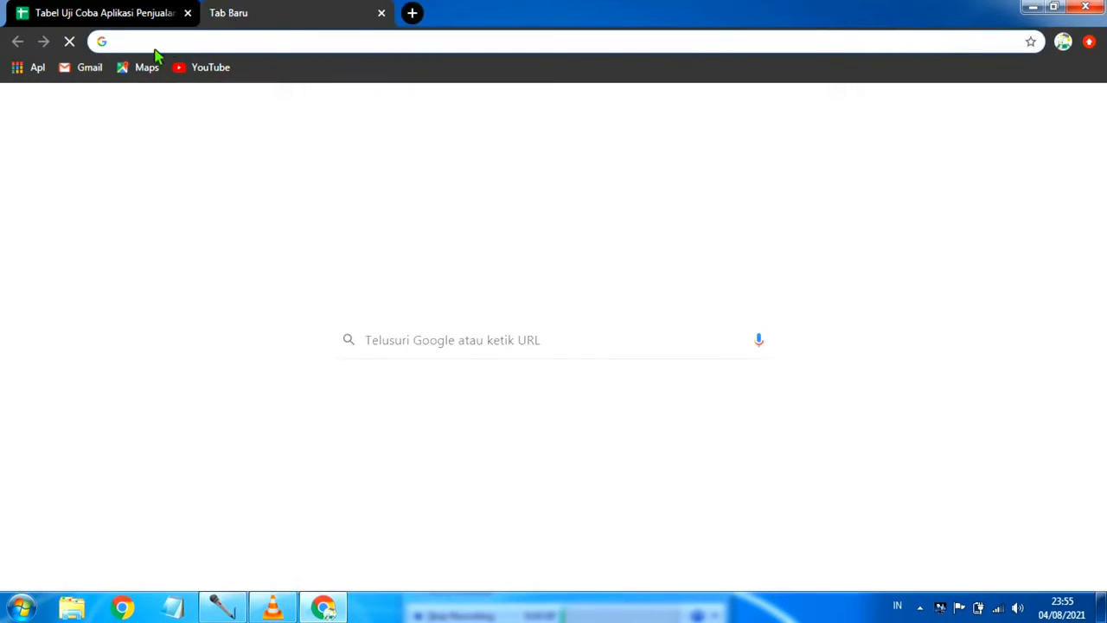
text(a)
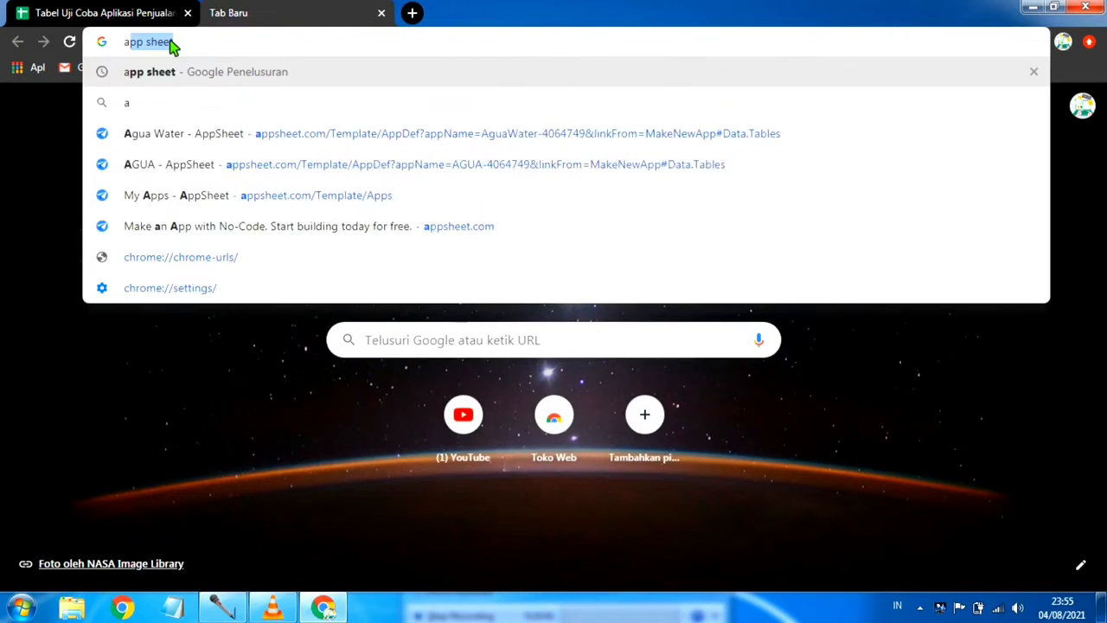
text(pp)
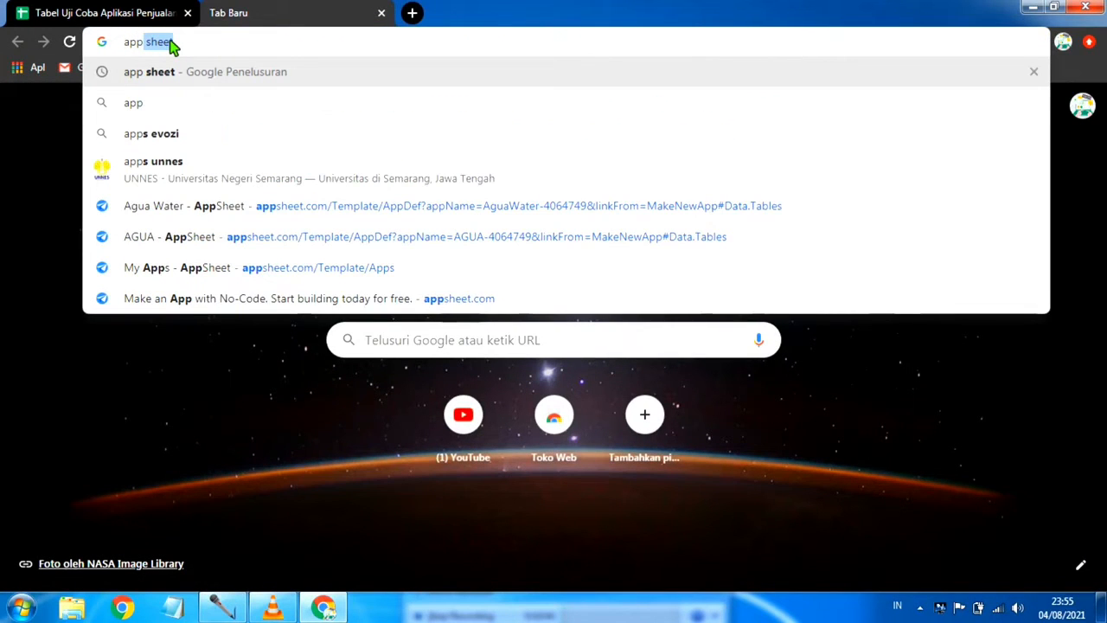
click(165, 76)
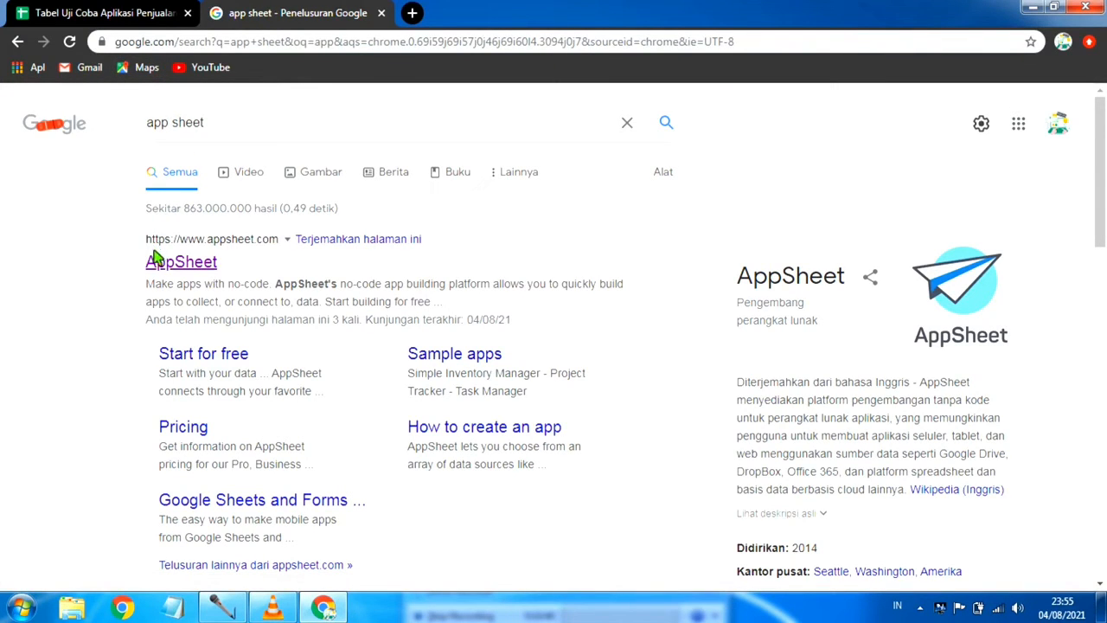
click(188, 272)
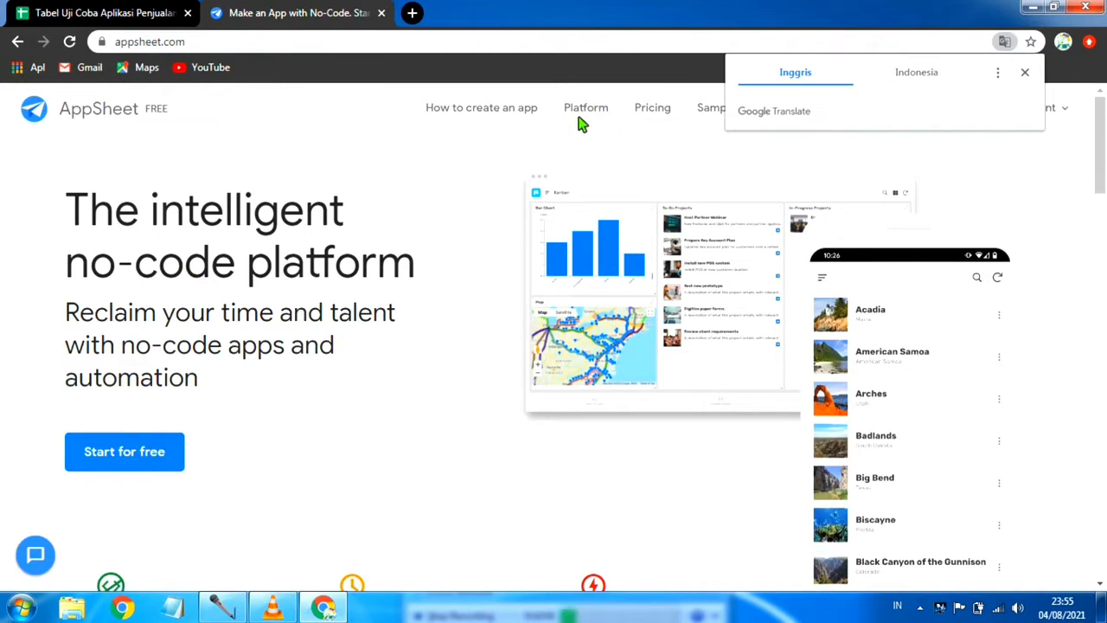
click(1024, 73)
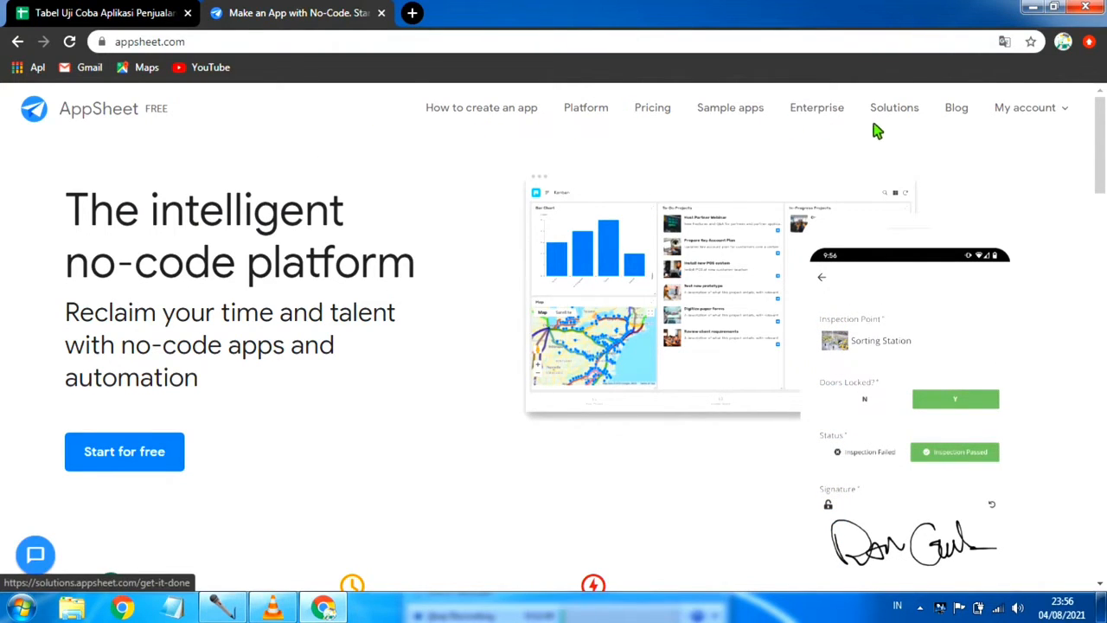
Step: Open the AppSheet account page and review its Sources section, briefly checking back on the spreadsheet
mouse_move(1072, 111)
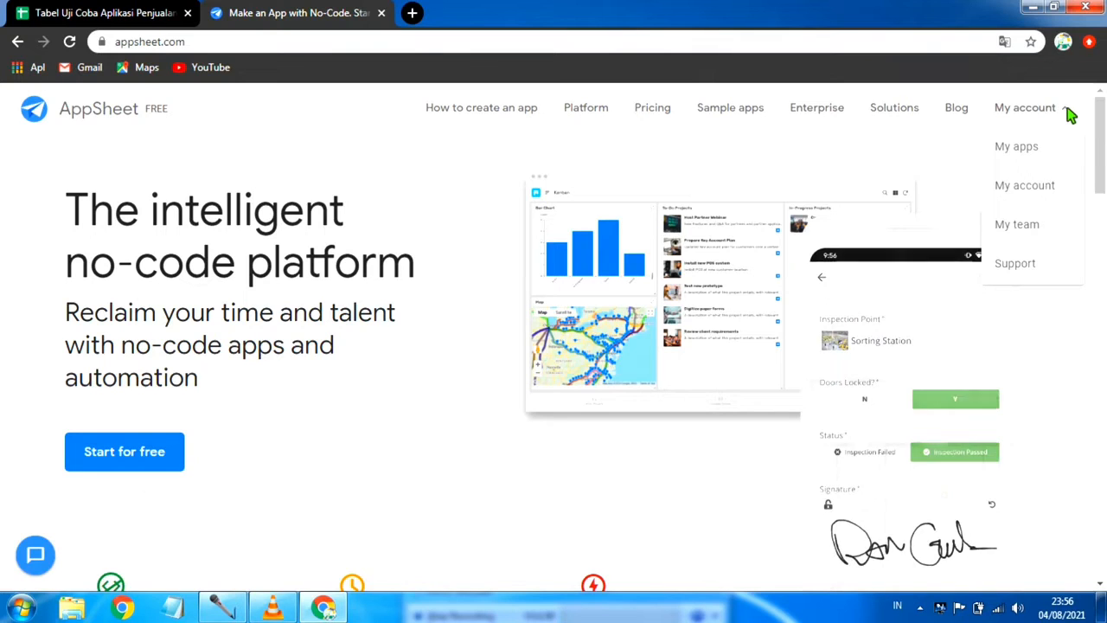
click(1040, 191)
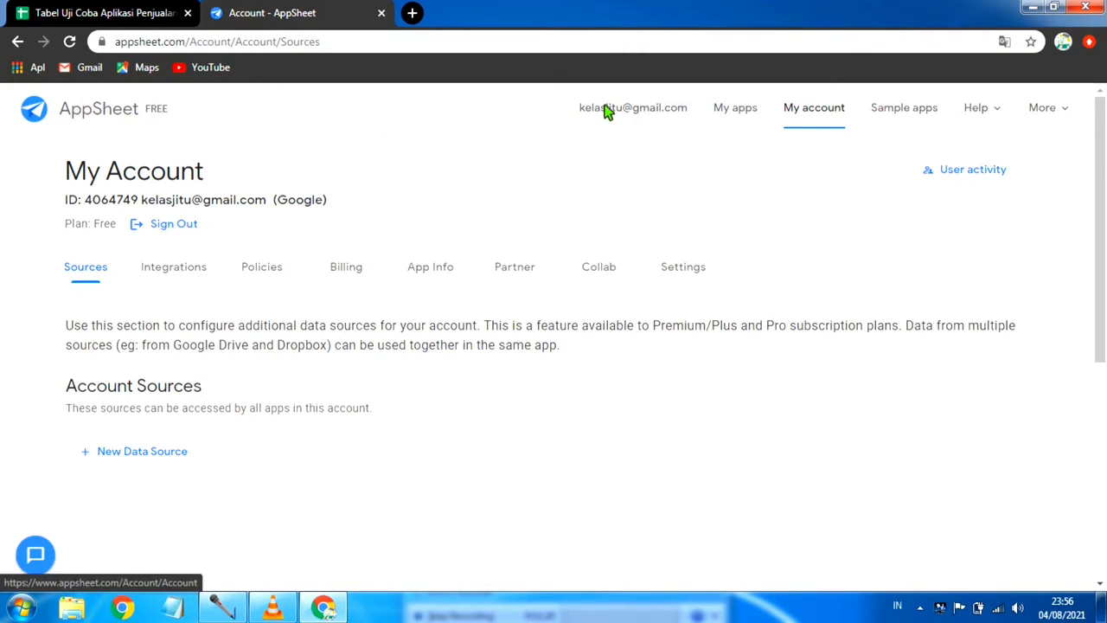
click(76, 16)
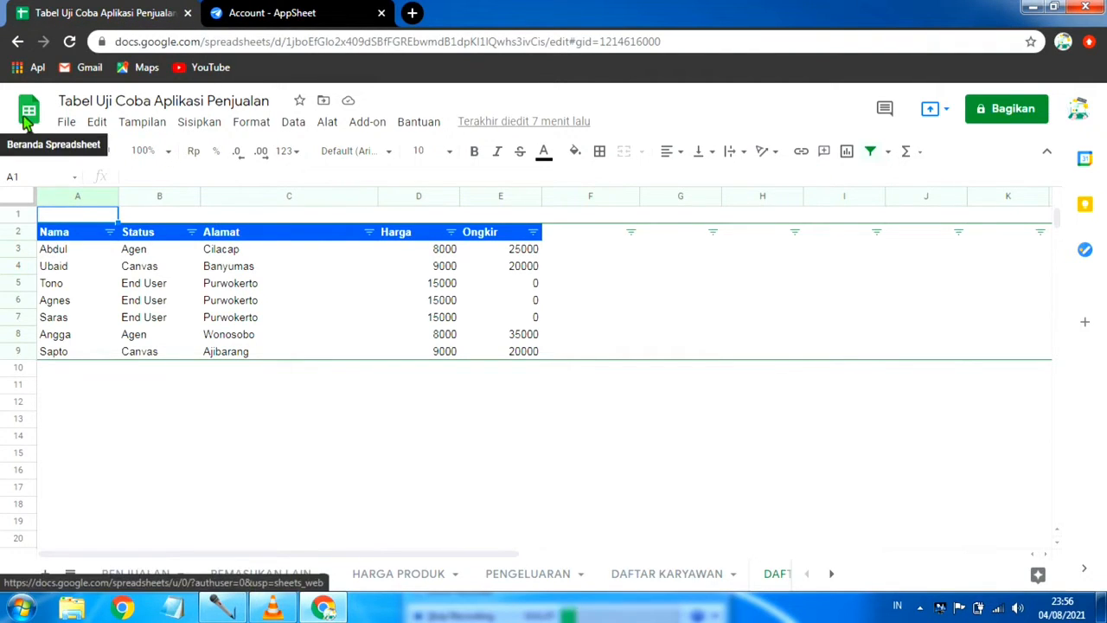
click(322, 14)
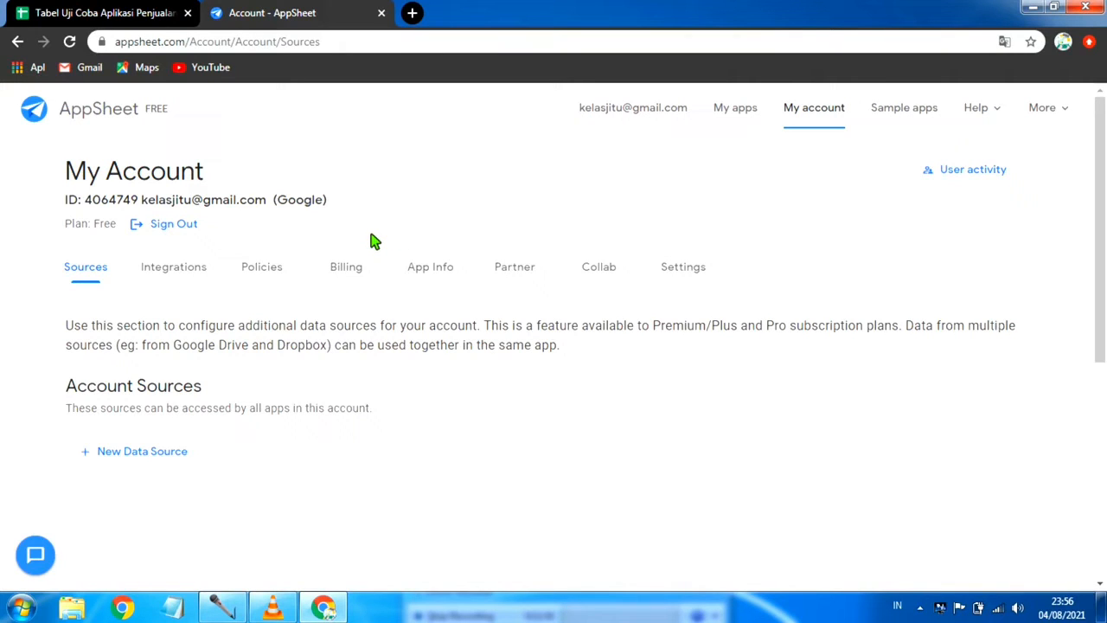
scroll(650, 185, down, 1)
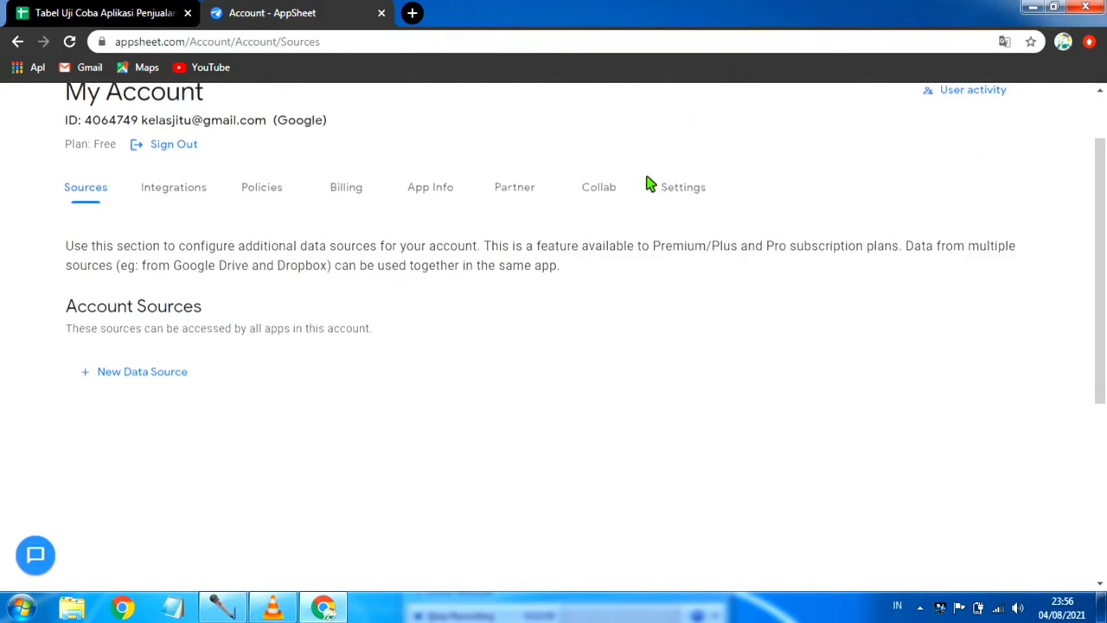
Step: Go to the My Apps page and start creating a new app from your own data
scroll(650, 185, up, 1)
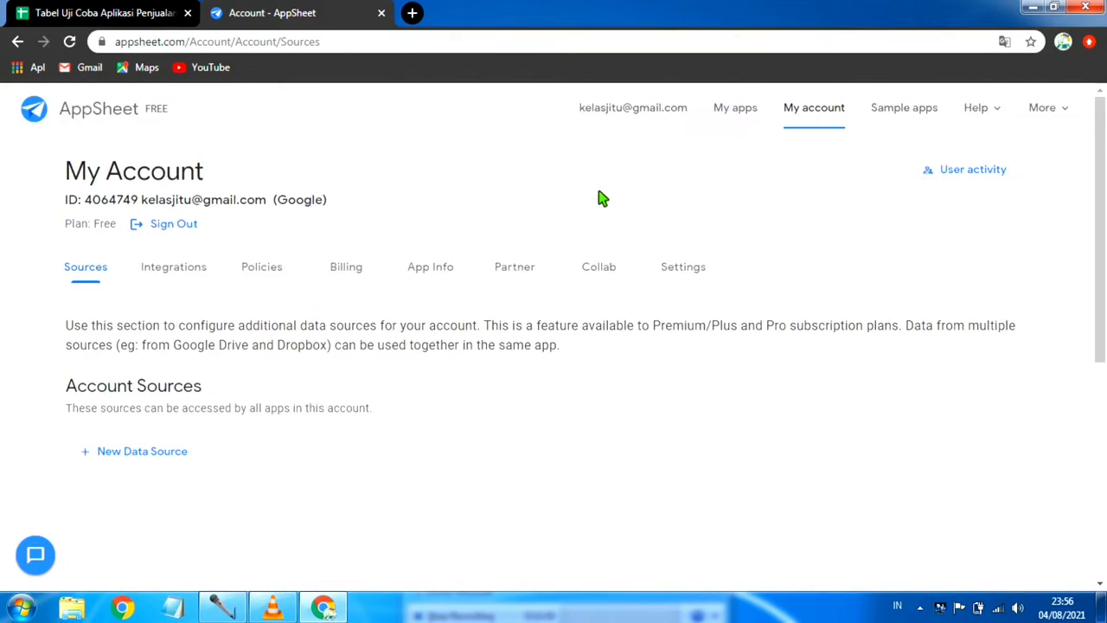
click(749, 111)
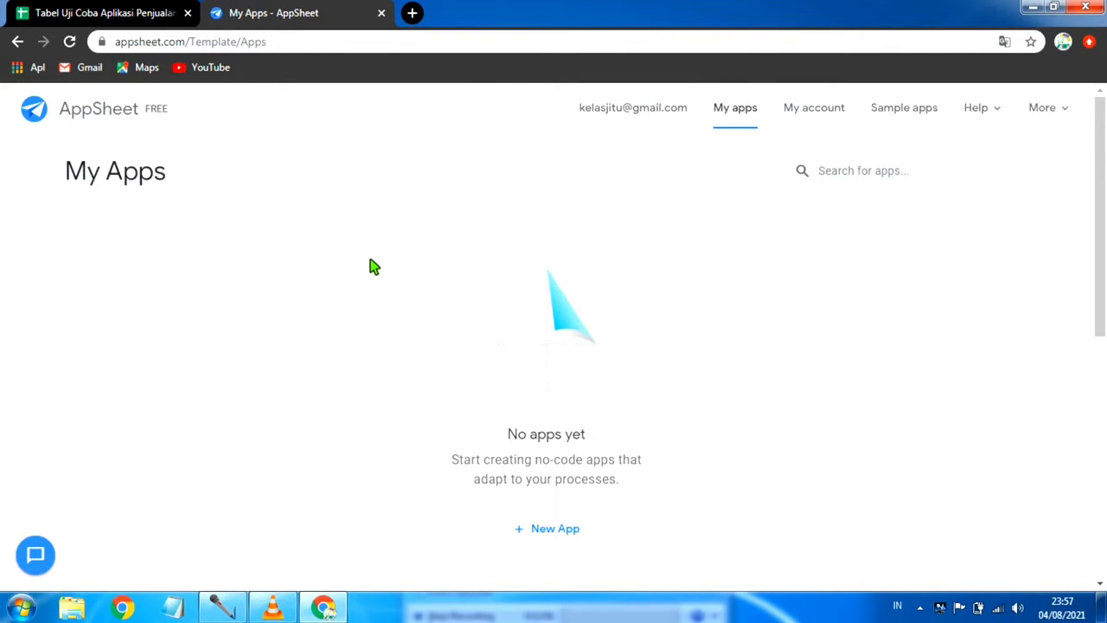
scroll(374, 266, down, 2)
scroll(778, 214, up, 2)
scroll(708, 269, down, 2)
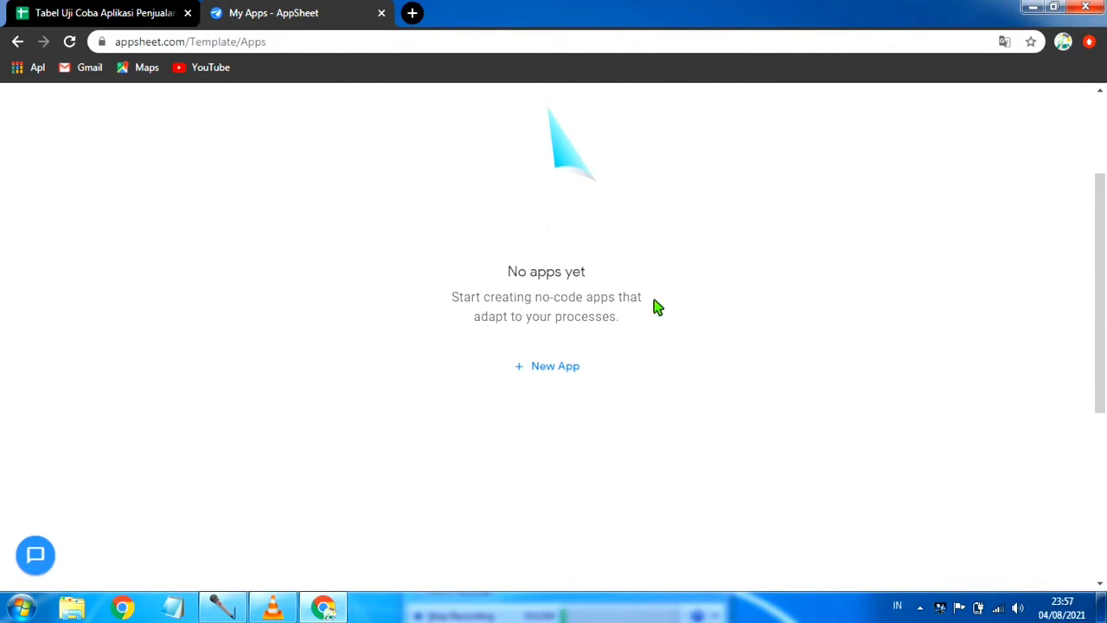
click(536, 370)
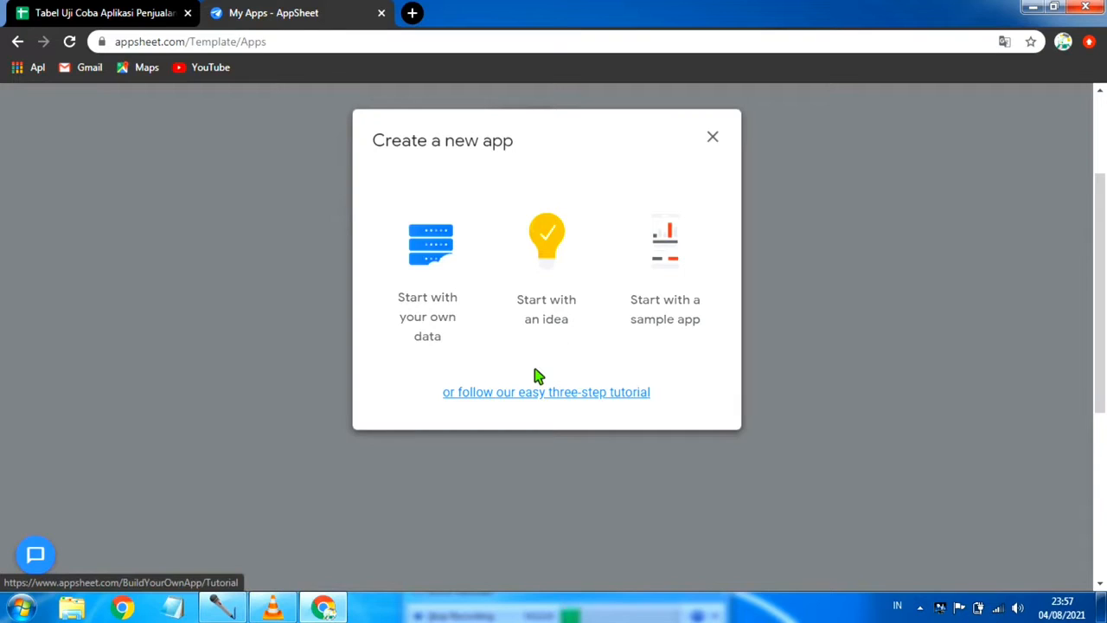
click(435, 298)
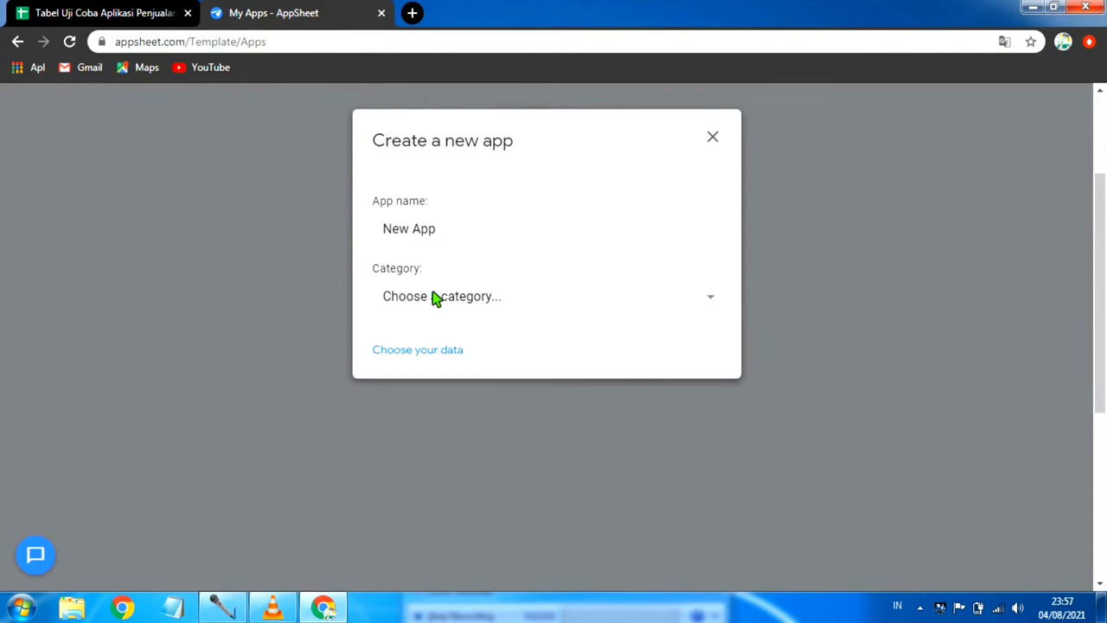
Step: Replace the default app name with "Agua Water"
click(477, 232)
key(BackSpace)
key(BackSpace)
key(BackSpace)
key(BackSpace)
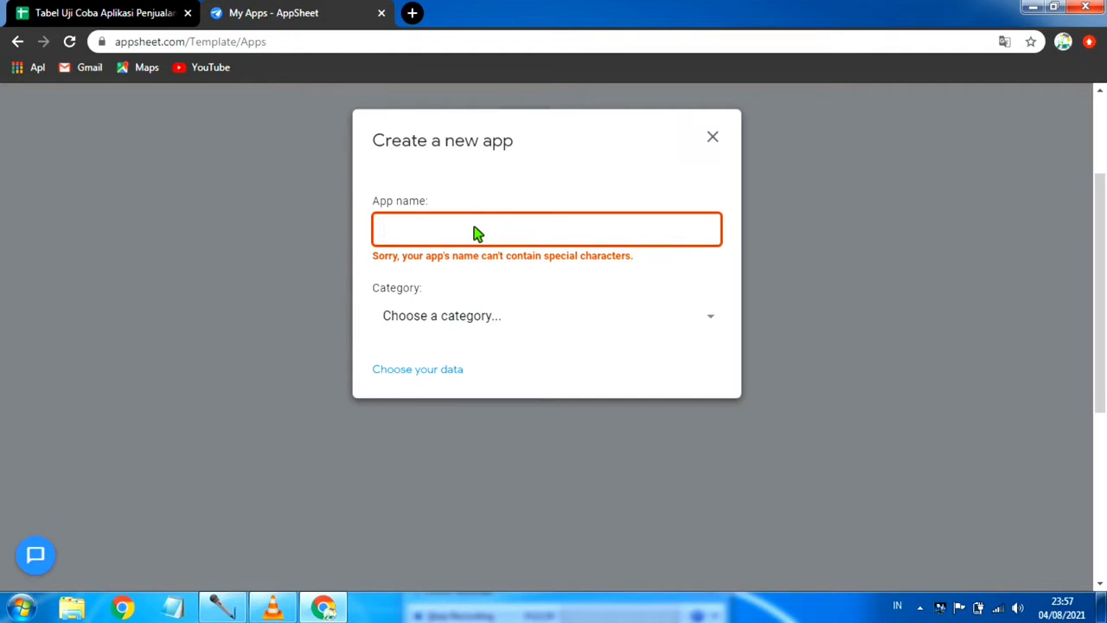
text(G)
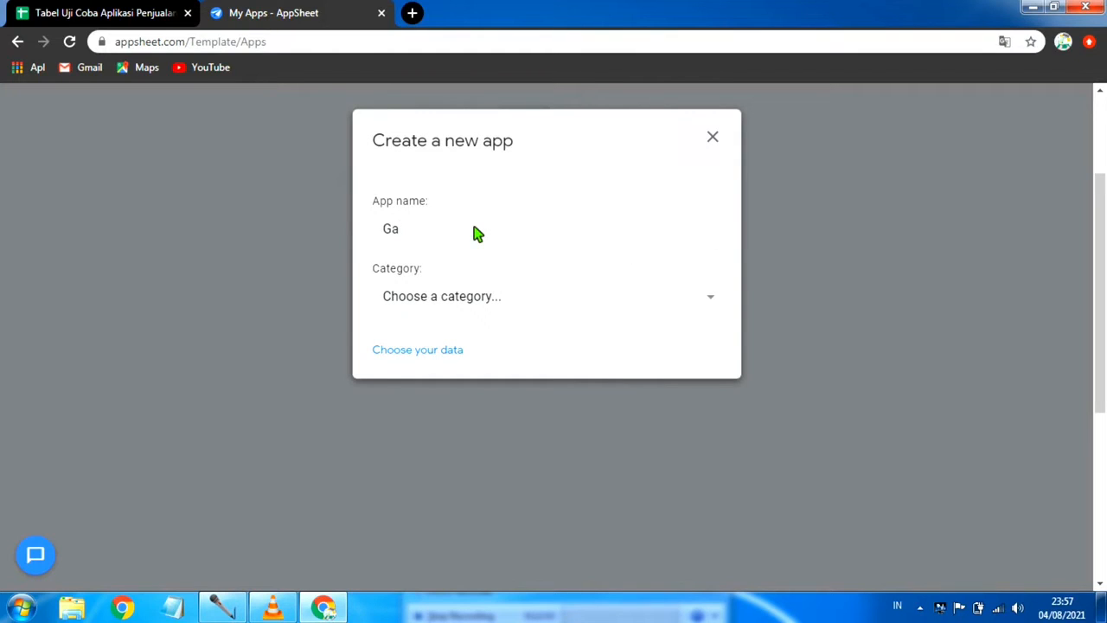
text(a)
key(BackSpace)
key(BackSpace)
text(Agua Water)
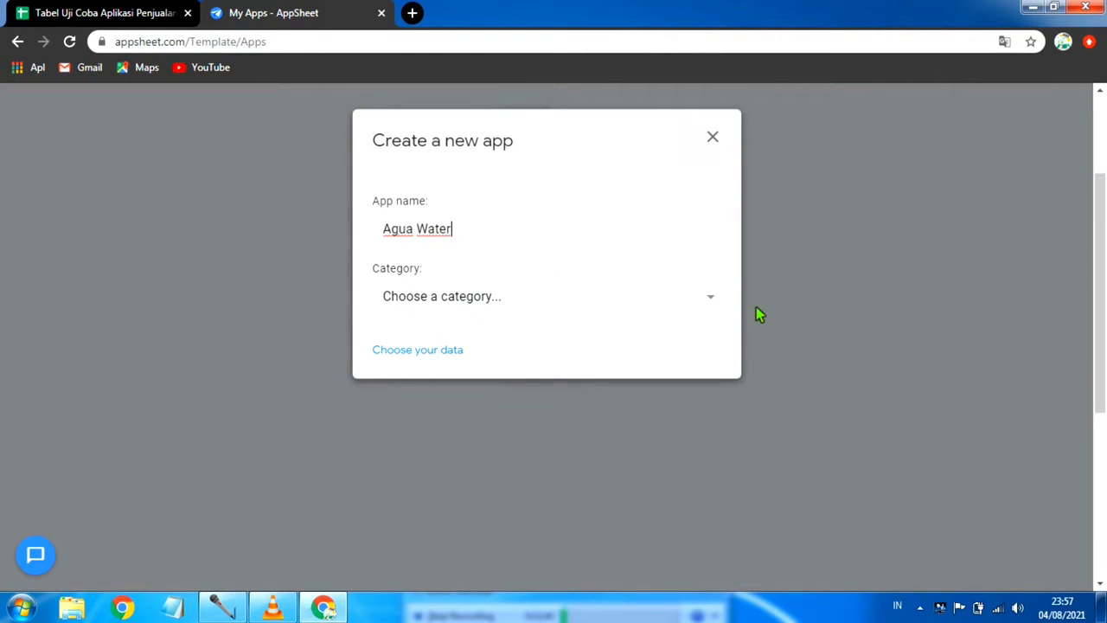
Step: Set the new app's category to Manufacturing
click(710, 303)
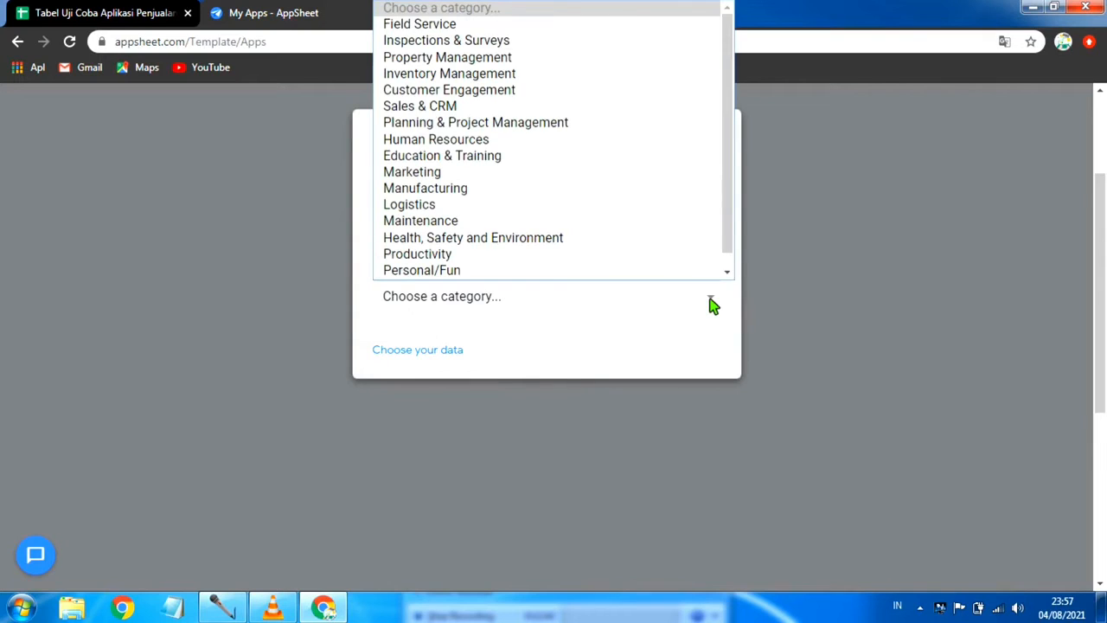
scroll(554, 256, down, 1)
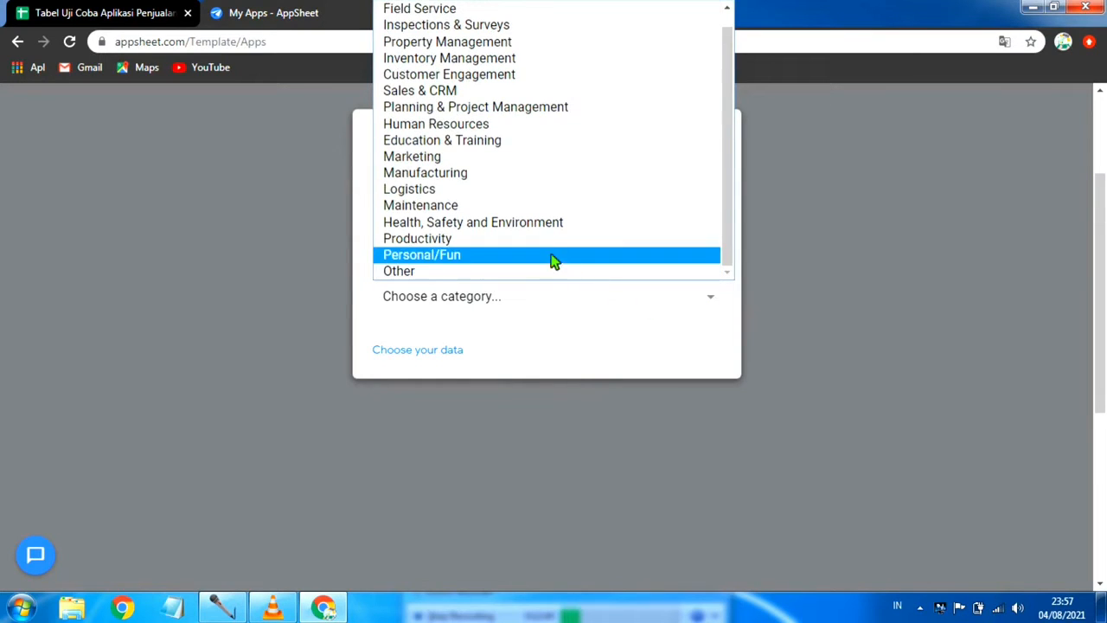
click(540, 181)
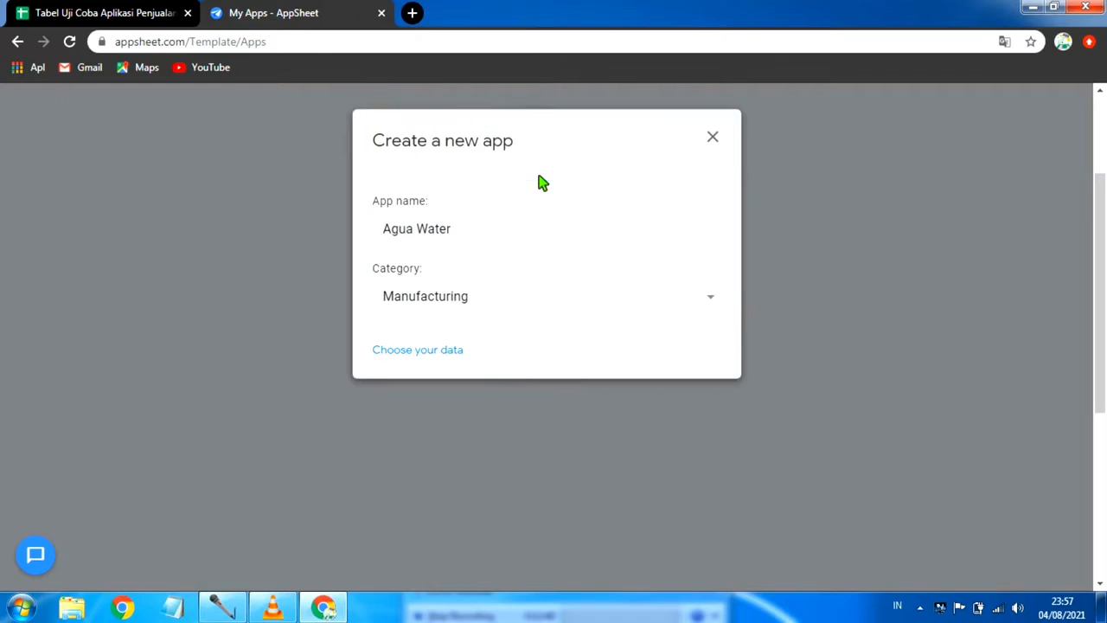
Step: Use the "Tabel Uji Coba Aplikasi Penjualan" spreadsheet from My Drive as the app's data source
click(423, 353)
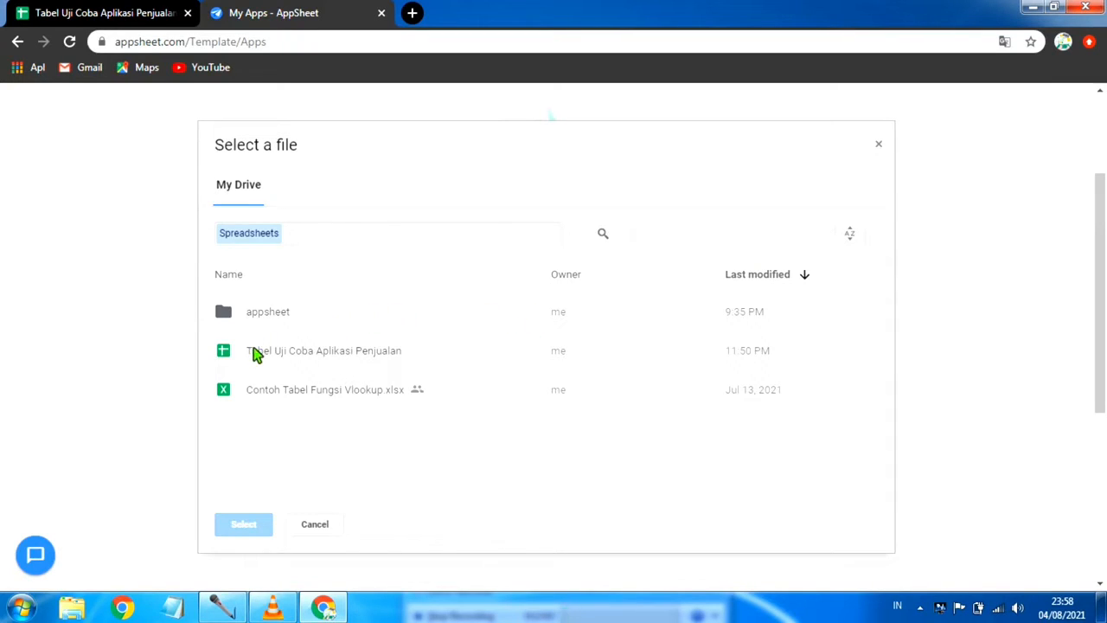
click(357, 353)
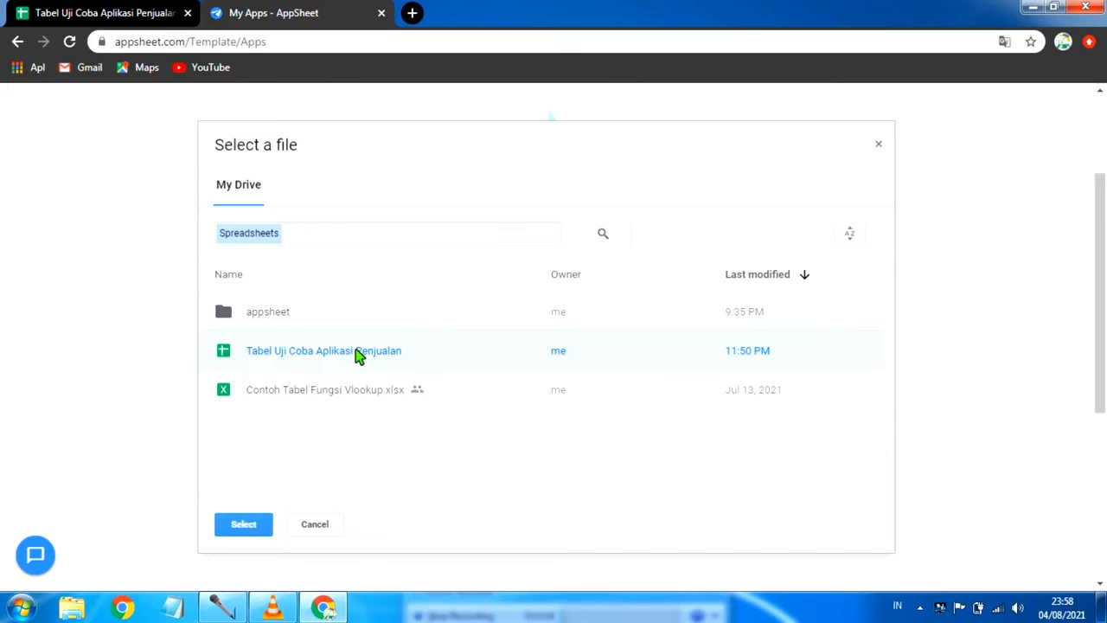
click(243, 525)
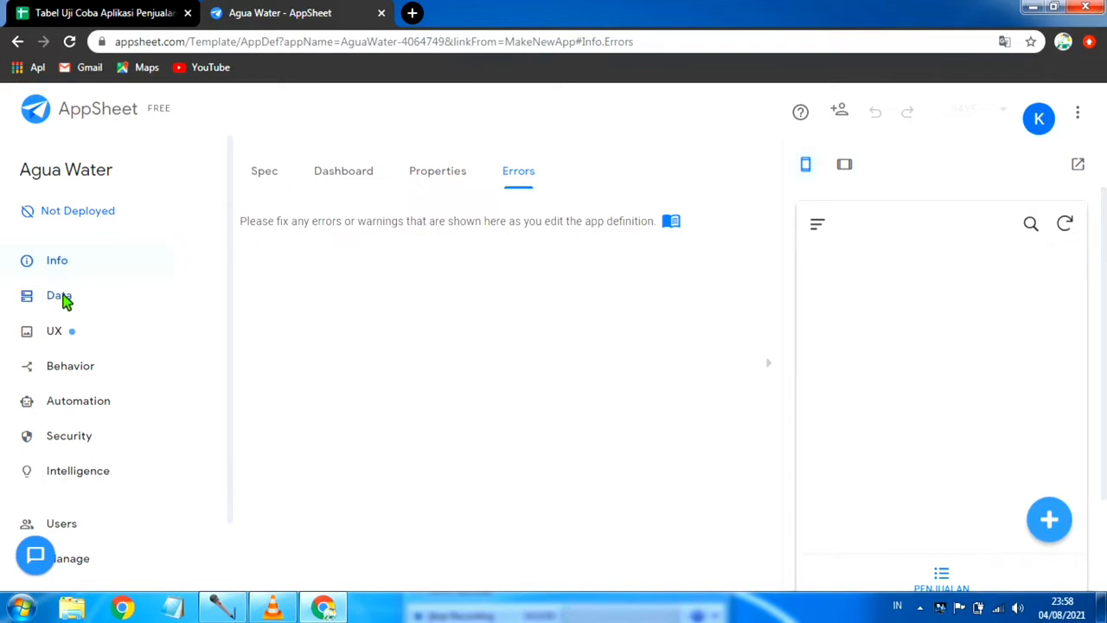
Step: Open the app's data tables and add the suggested table for the PEMASUKAN LAIN sheet
click(65, 299)
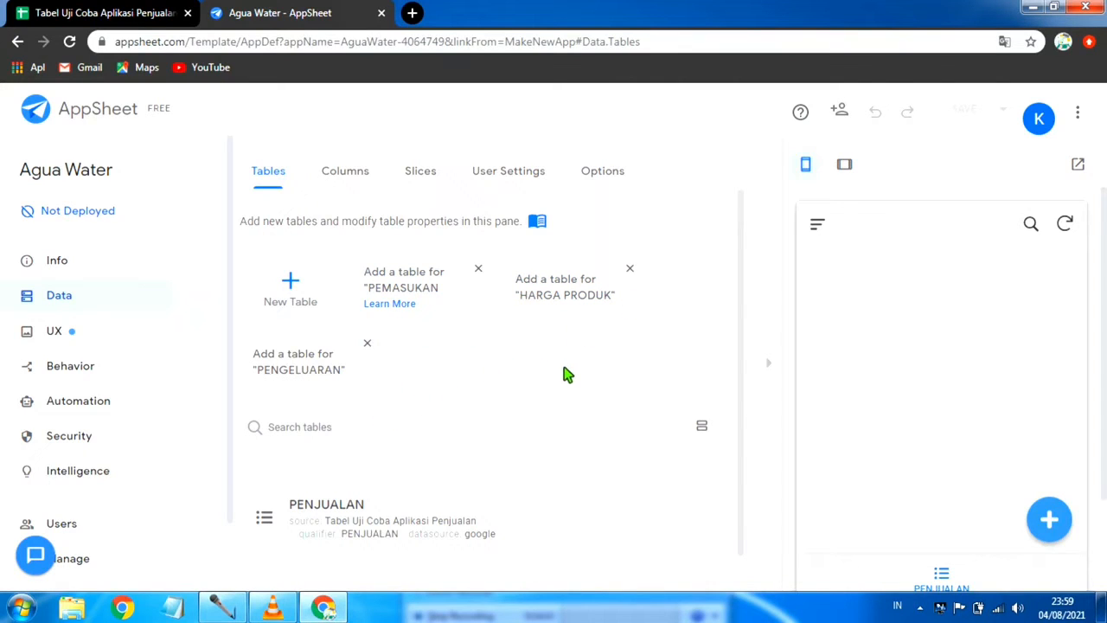
scroll(562, 375, down, 1)
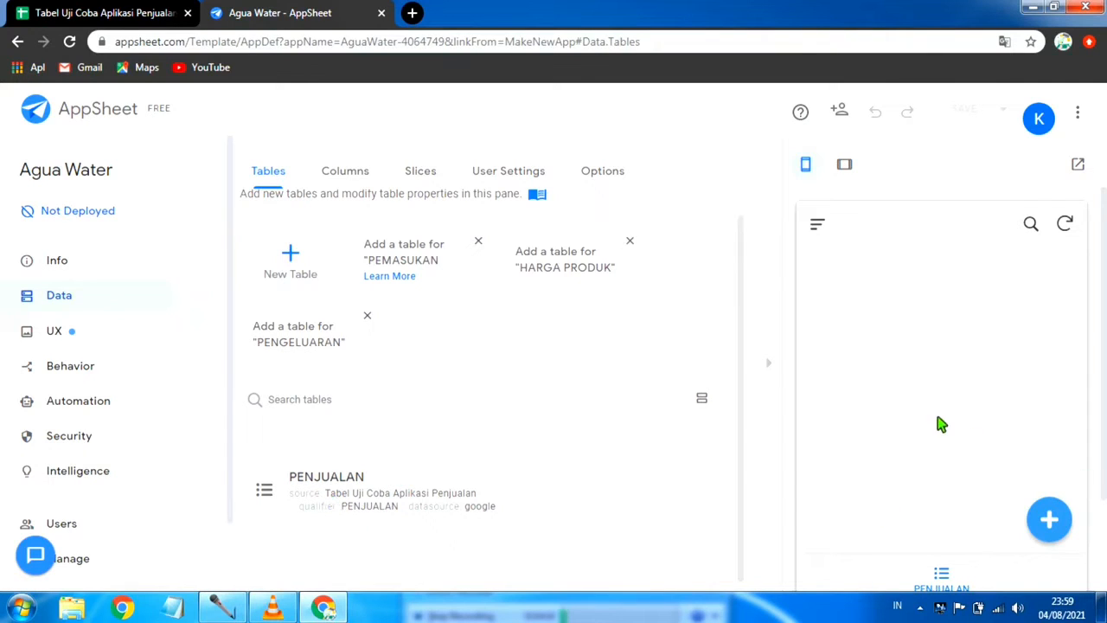
scroll(941, 424, down, 1)
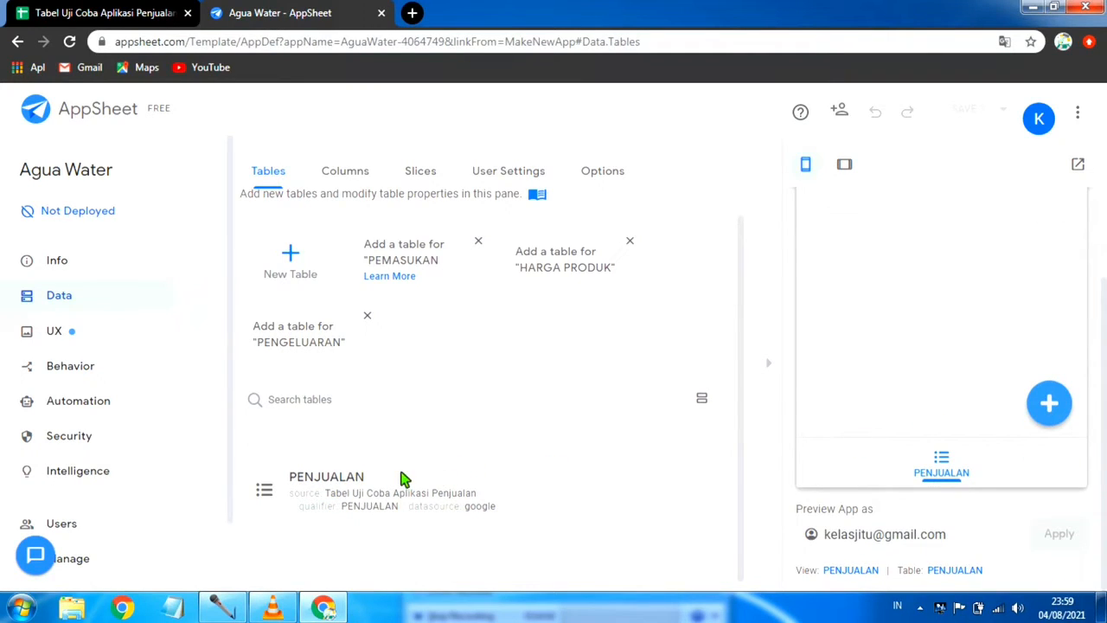
scroll(402, 478, up, 1)
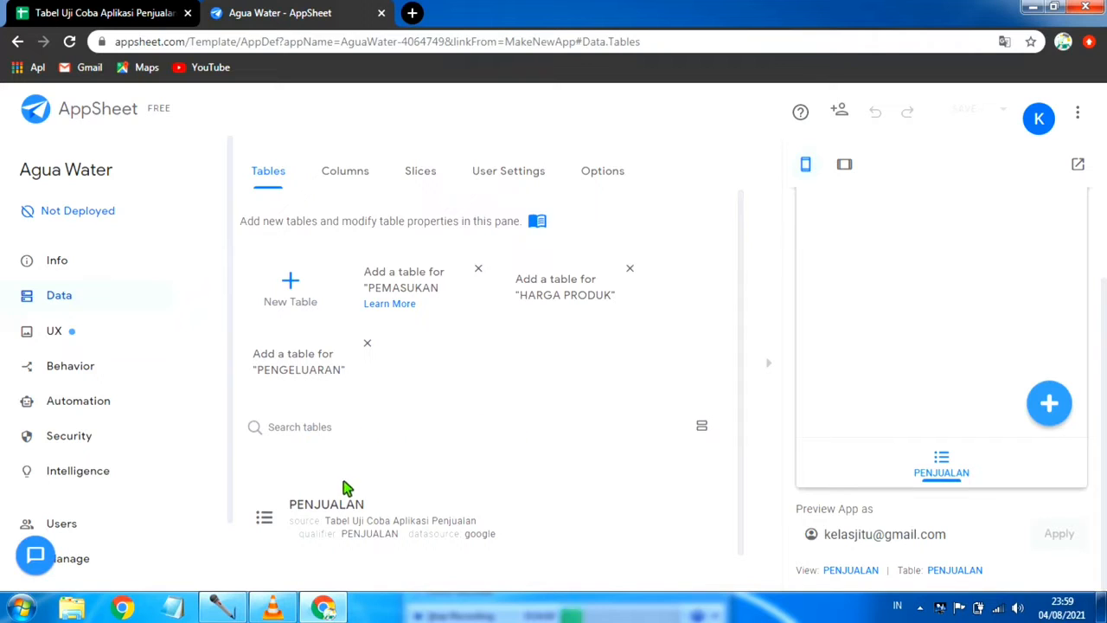
click(400, 287)
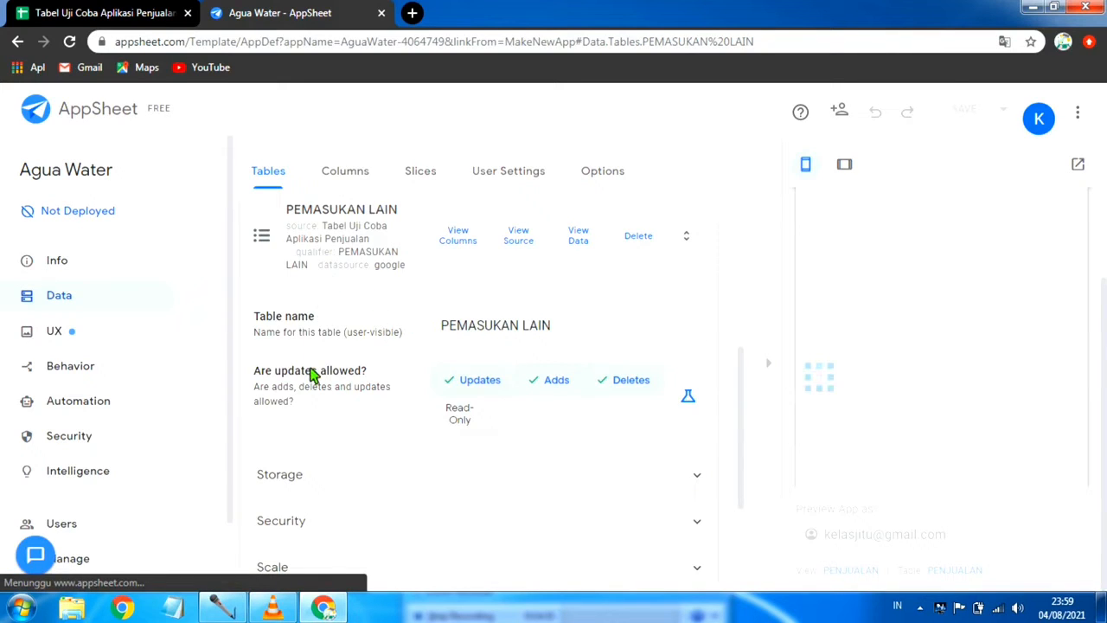
Step: Add the suggested table for the HARGA PRODUK sheet to the app
scroll(314, 375, up, 2)
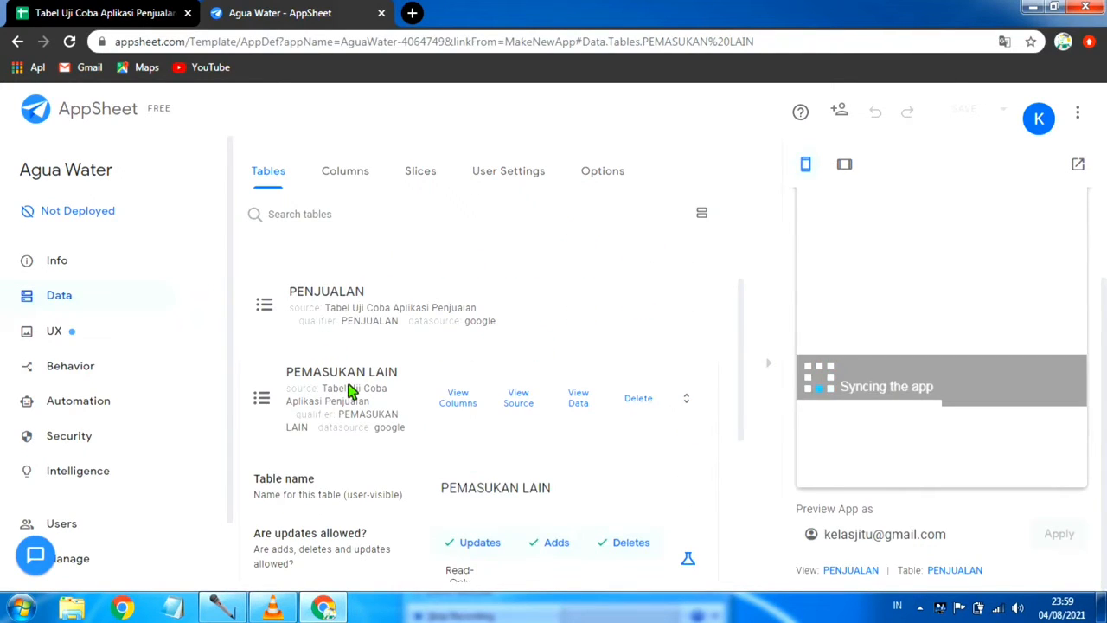
scroll(313, 396, up, 3)
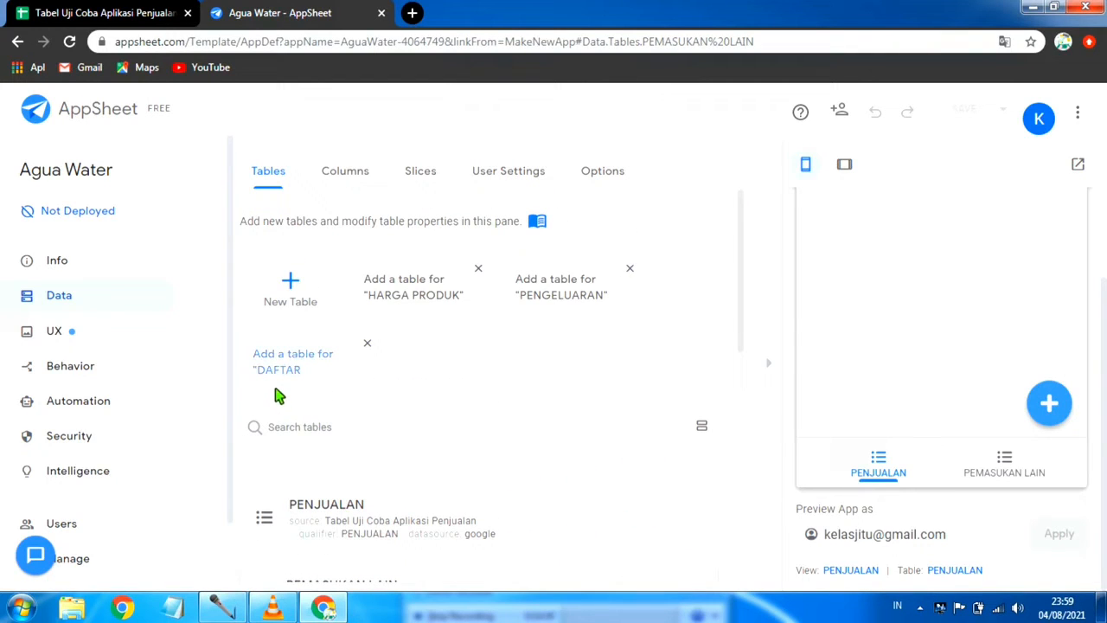
click(415, 290)
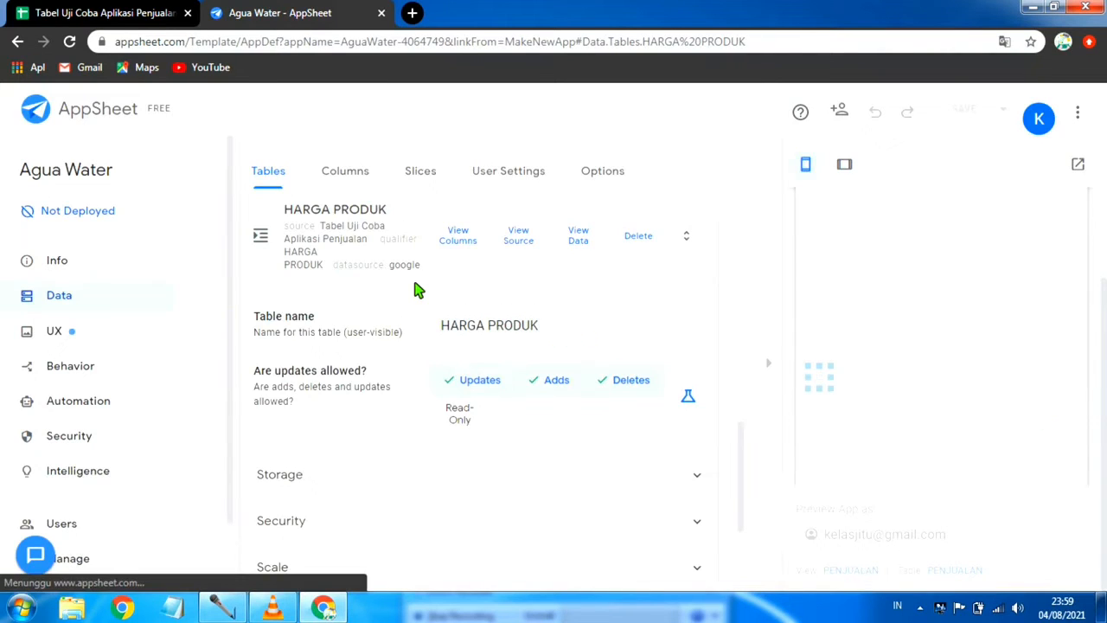
Step: Add the suggested table for the PENGELUARAN sheet to the app
scroll(338, 412, up, 2)
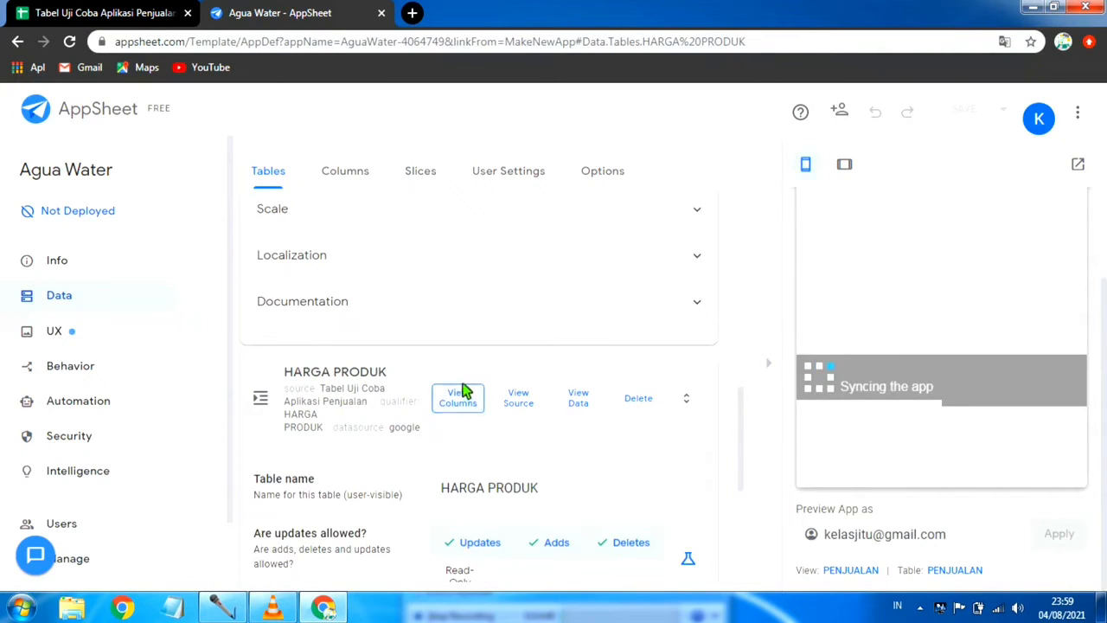
scroll(329, 389, up, 2)
scroll(338, 390, up, 5)
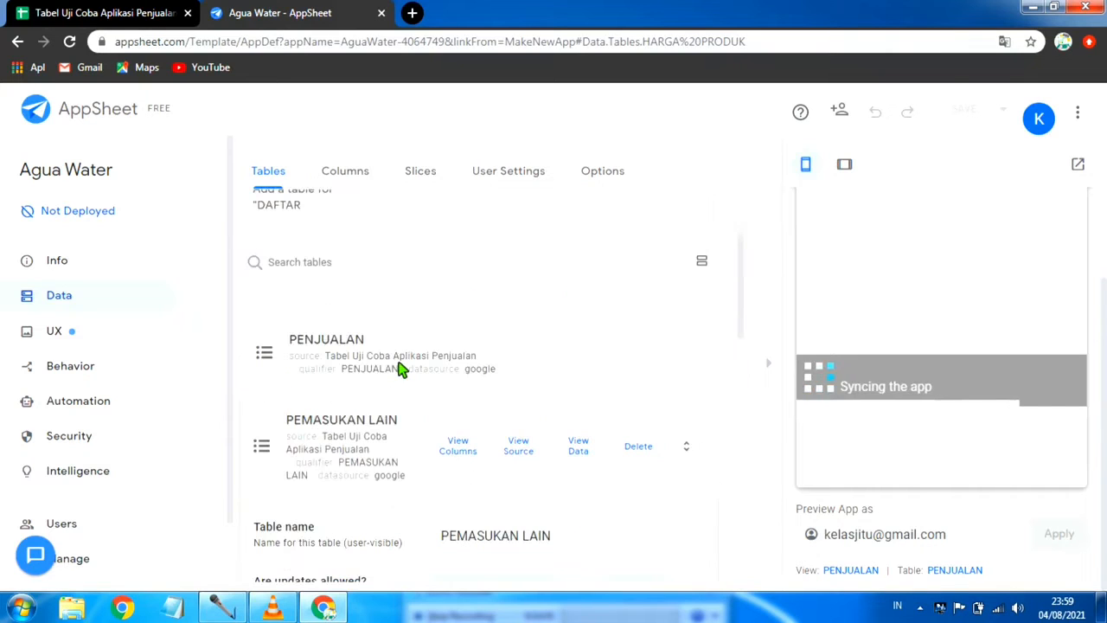
scroll(345, 351, up, 3)
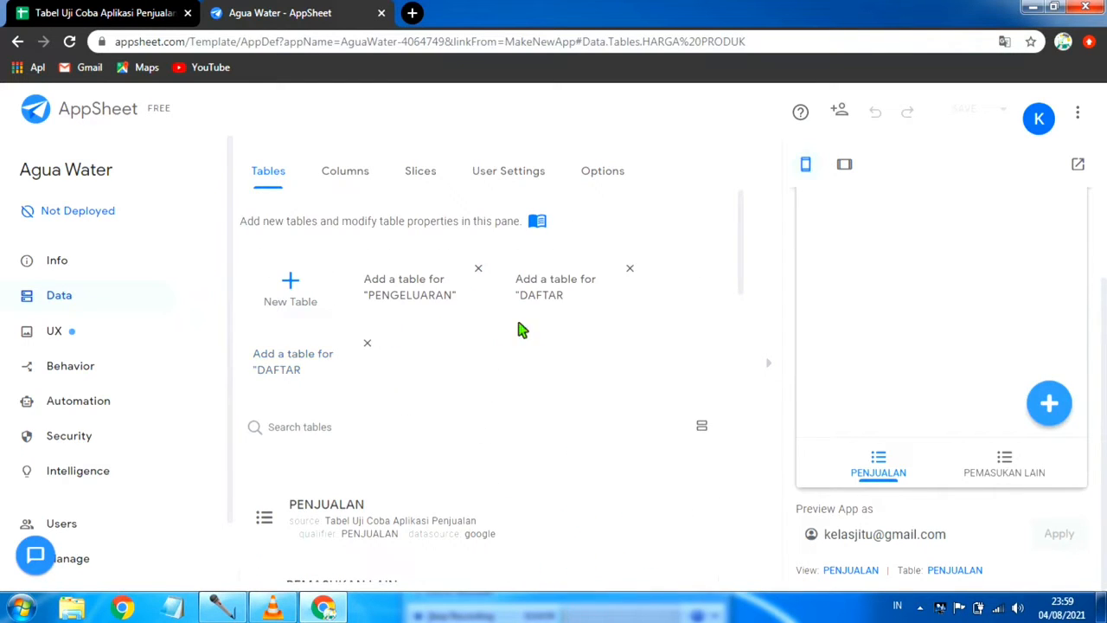
click(442, 299)
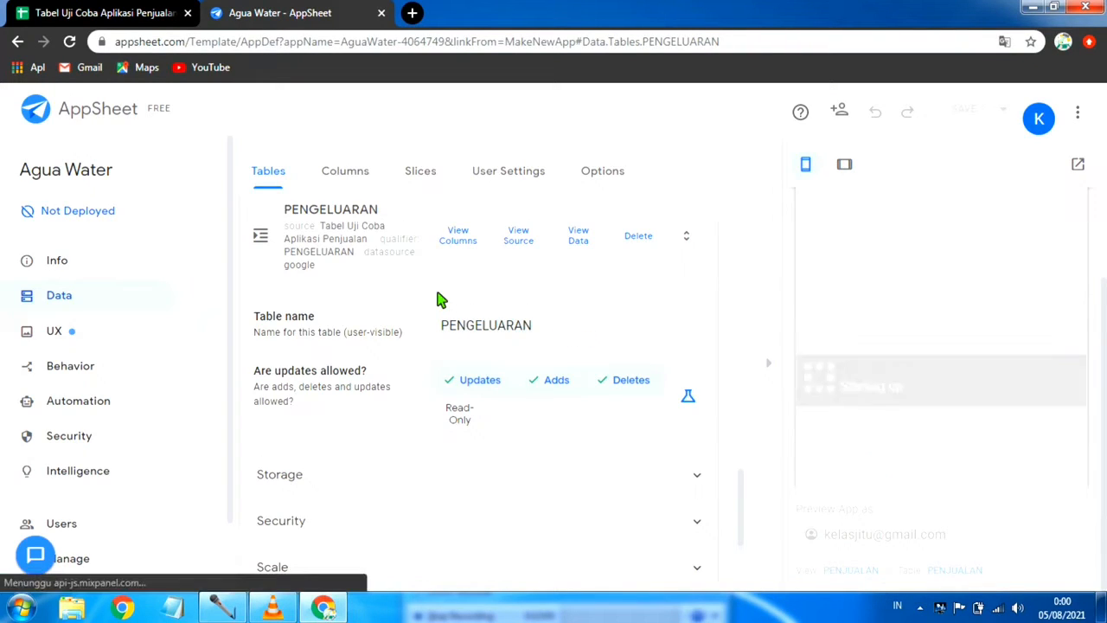
Step: Add the suggested table for the DAFTAR KARYAWAN sheet to the app
scroll(441, 300, up, 4)
scroll(441, 300, up, 5)
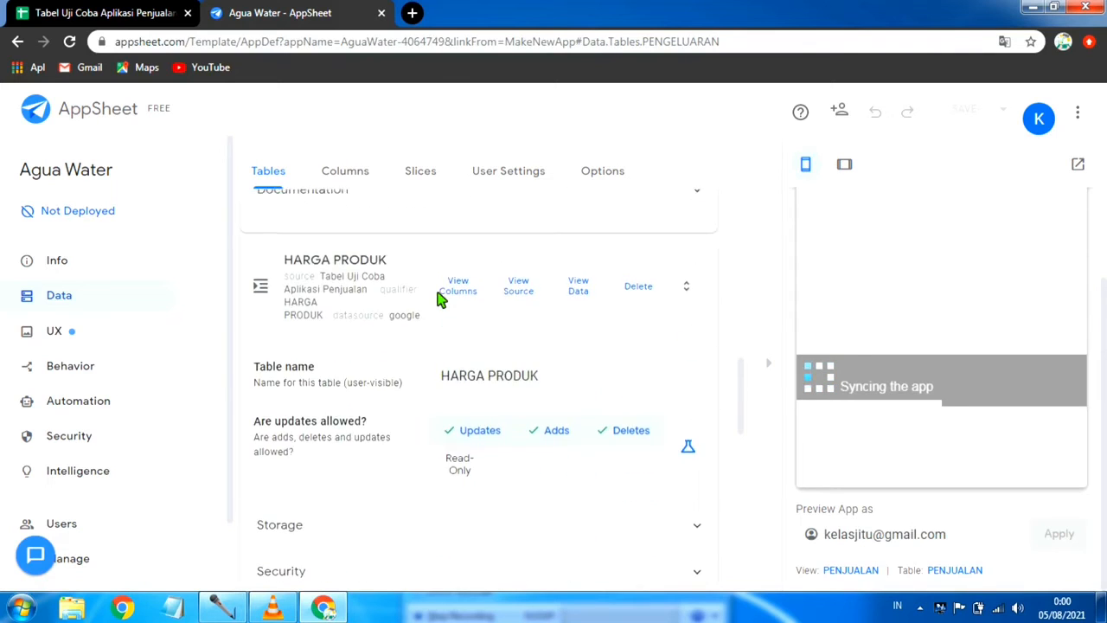
scroll(441, 300, up, 7)
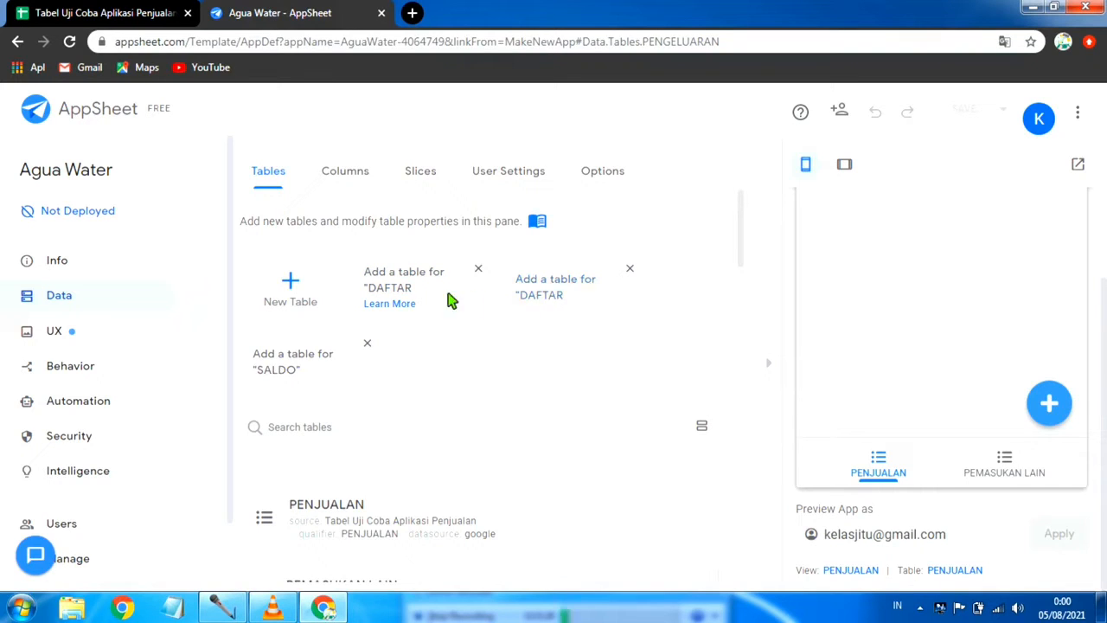
click(386, 287)
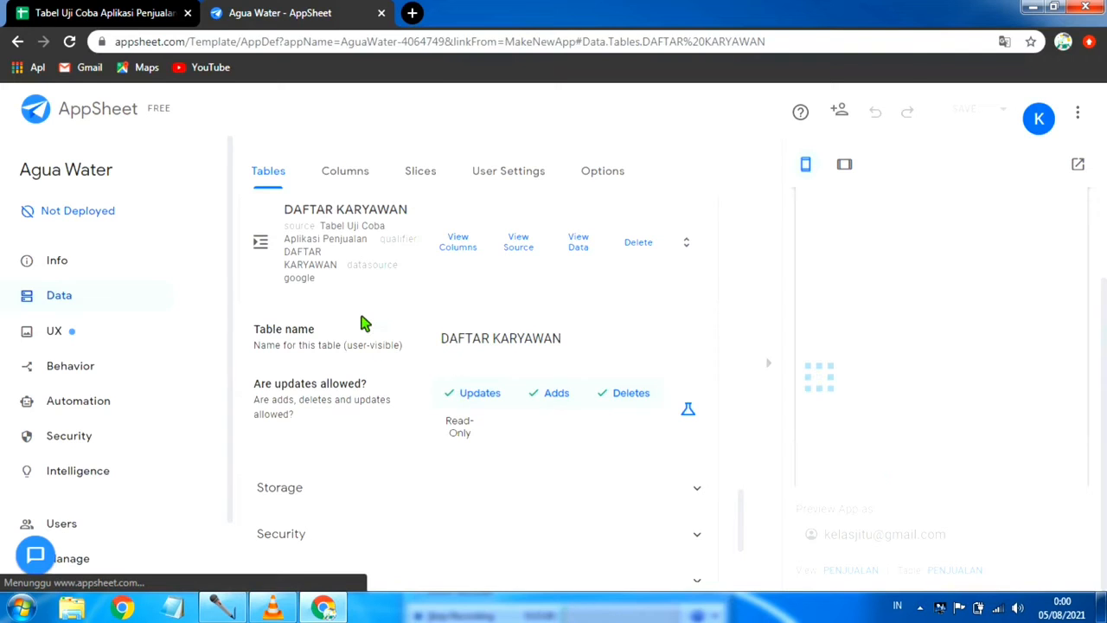
Step: Add the suggested table for the DAFTAR COSTUMER sheet and look over the tables added so far
scroll(363, 324, up, 10)
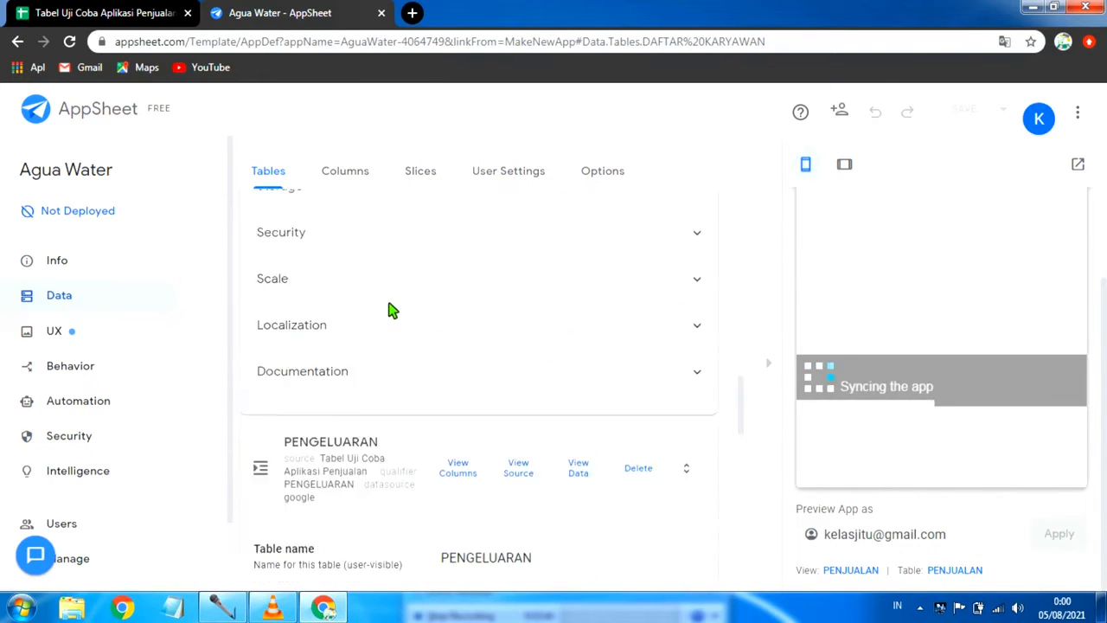
scroll(391, 309, down, 2)
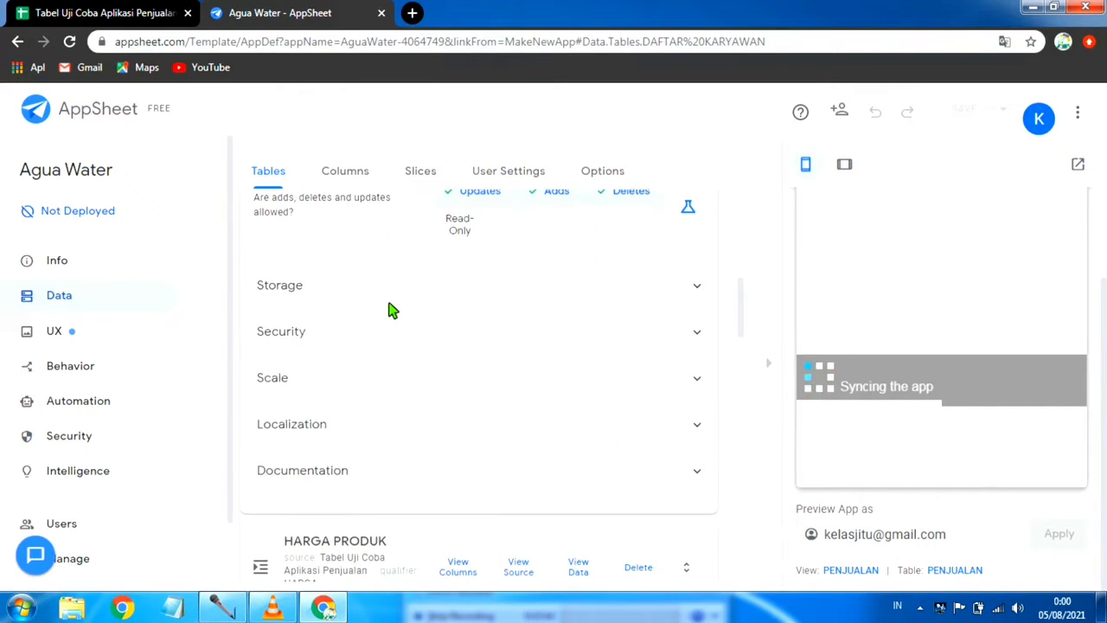
scroll(391, 309, up, 10)
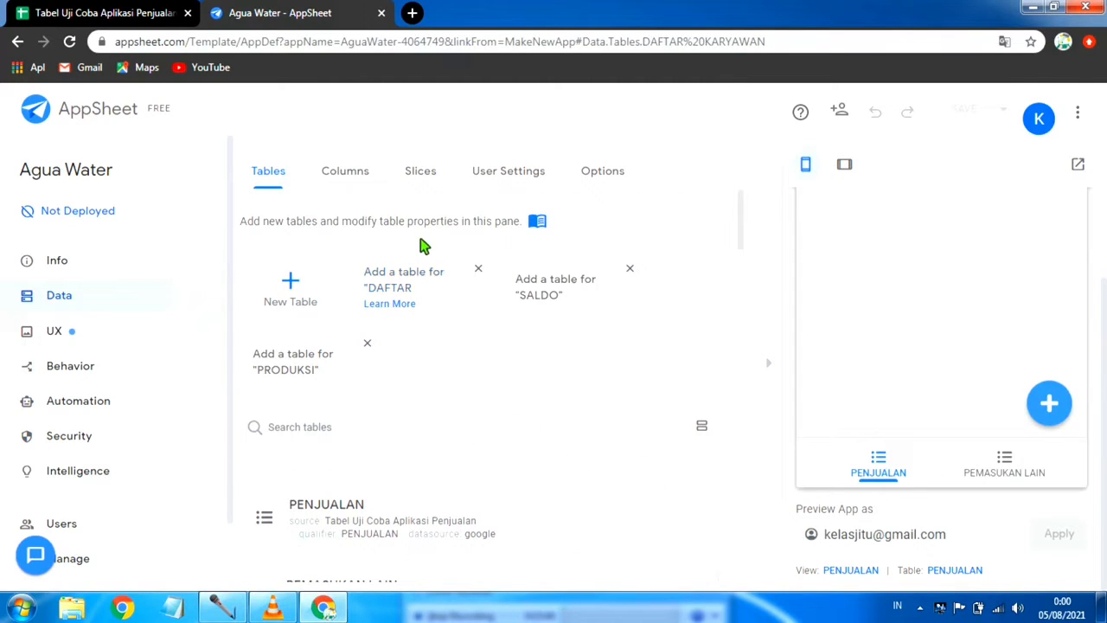
click(387, 277)
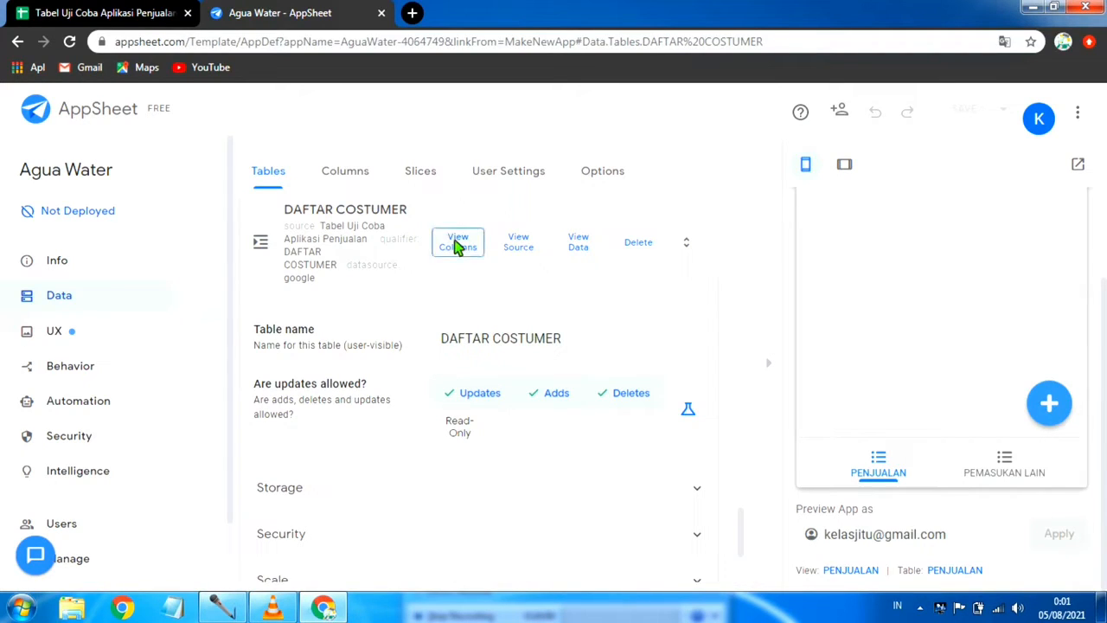
scroll(406, 393, down, 2)
scroll(407, 394, down, 8)
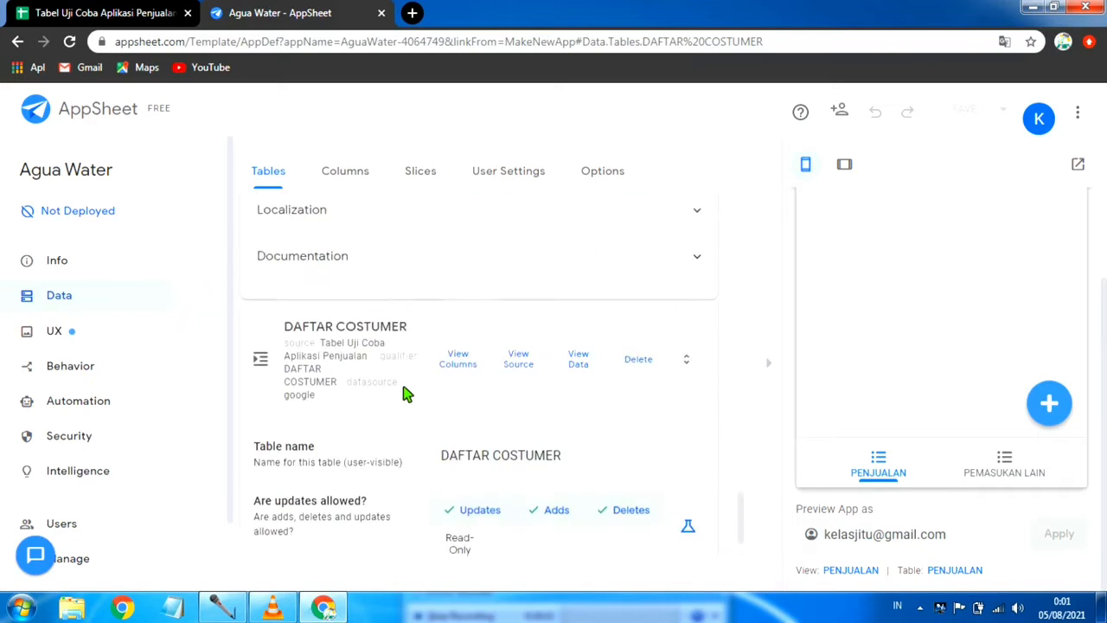
scroll(407, 393, up, 2)
scroll(407, 393, up, 15)
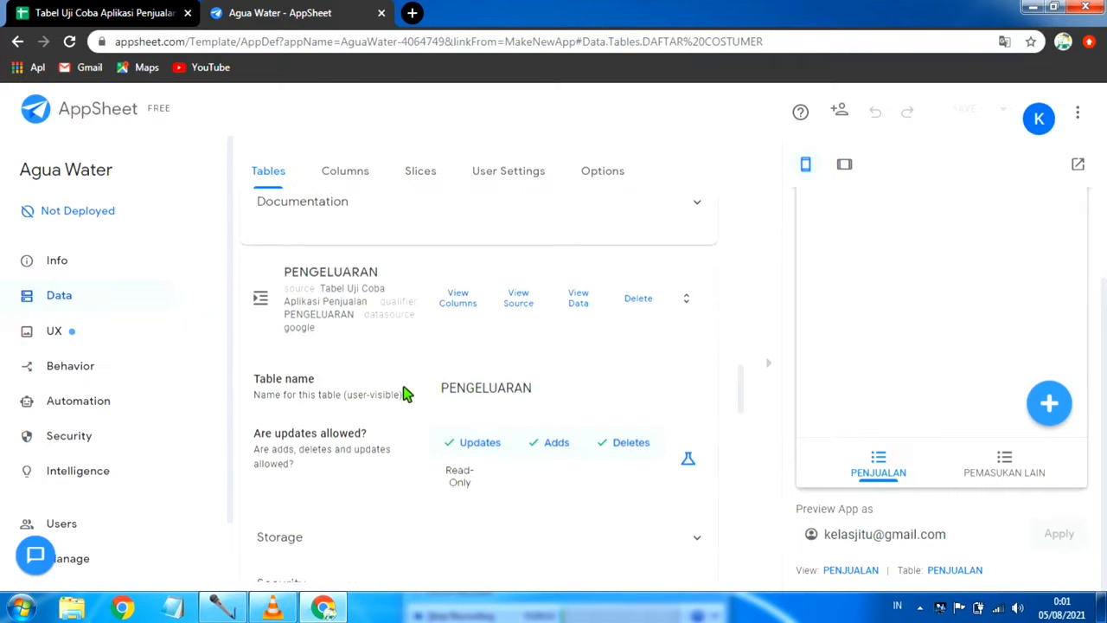
Step: Collapse the expanded settings of the PEMASUKAN LAIN, HARGA PRODUK, PENGELUARAN, DAFTAR KARYAWAN and DAFTAR COSTUMER tables
scroll(406, 394, up, 2)
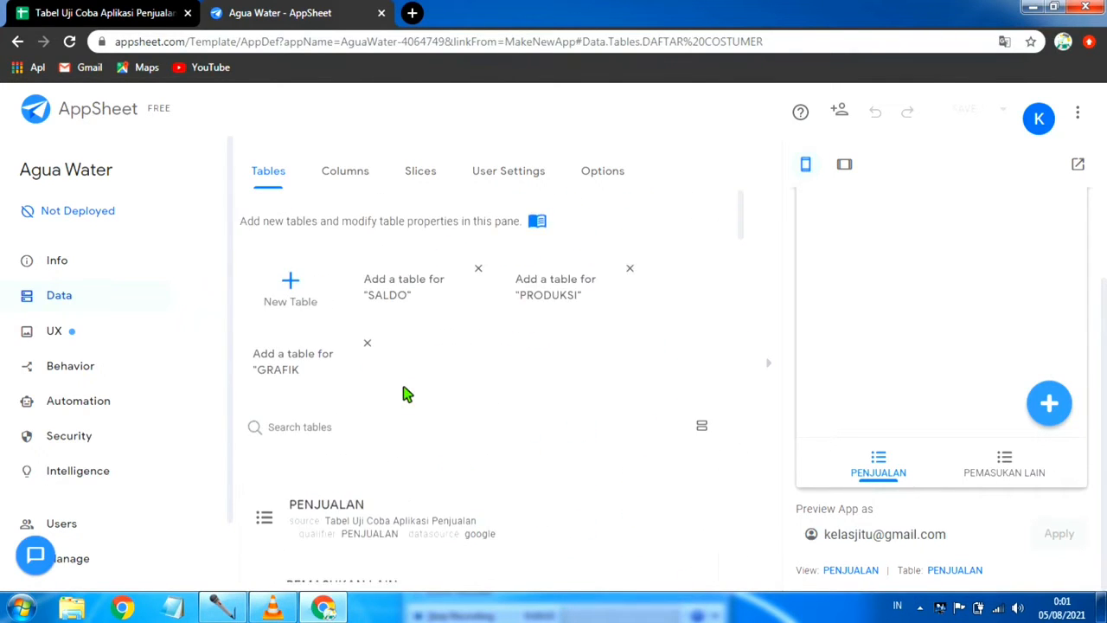
scroll(363, 375, down, 4)
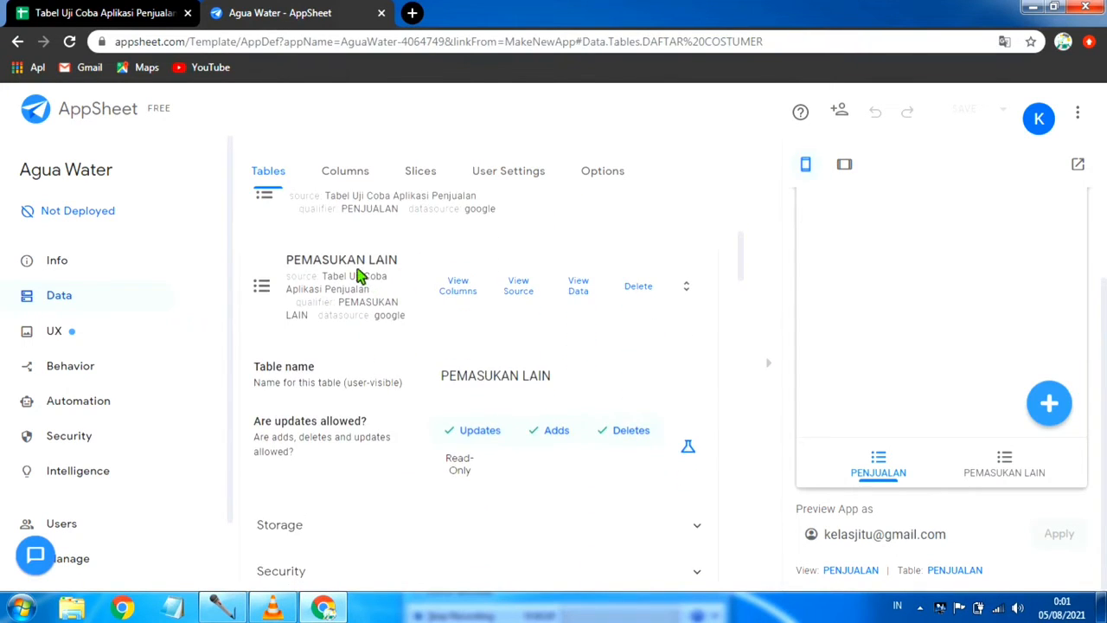
click(378, 270)
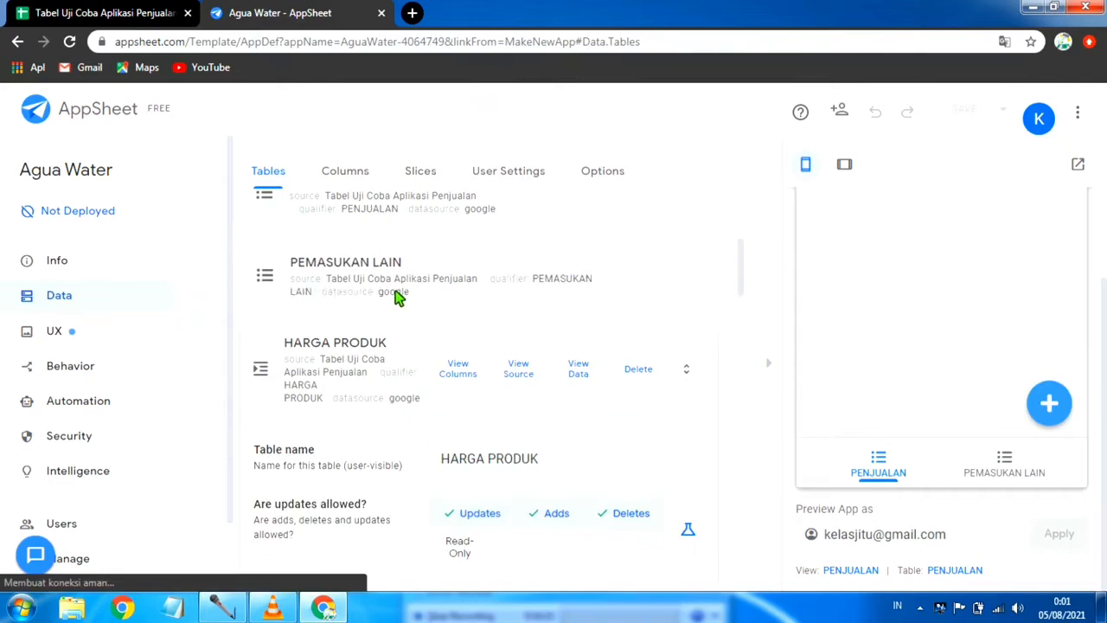
click(356, 284)
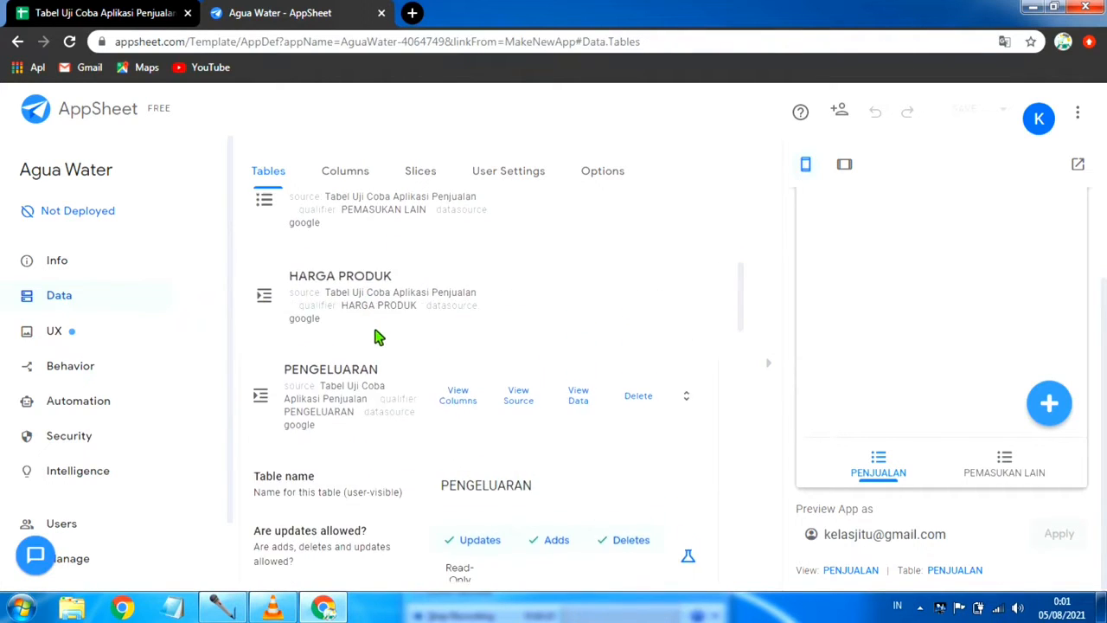
scroll(374, 327, down, 2)
click(363, 228)
click(415, 283)
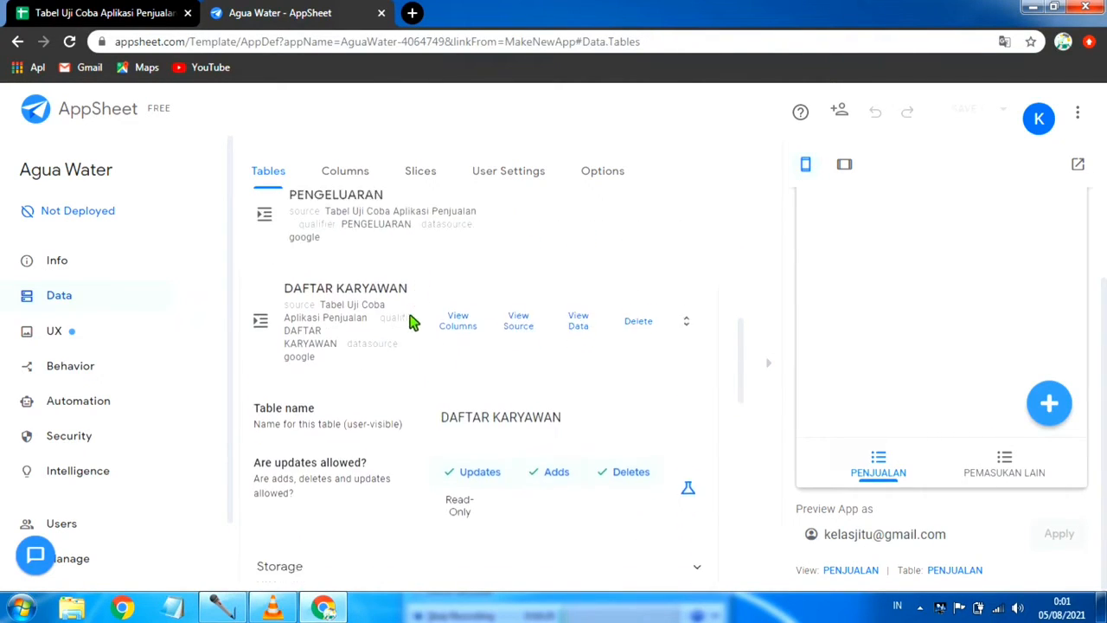
scroll(389, 298, down, 2)
scroll(335, 248, up, 1)
scroll(346, 251, up, 1)
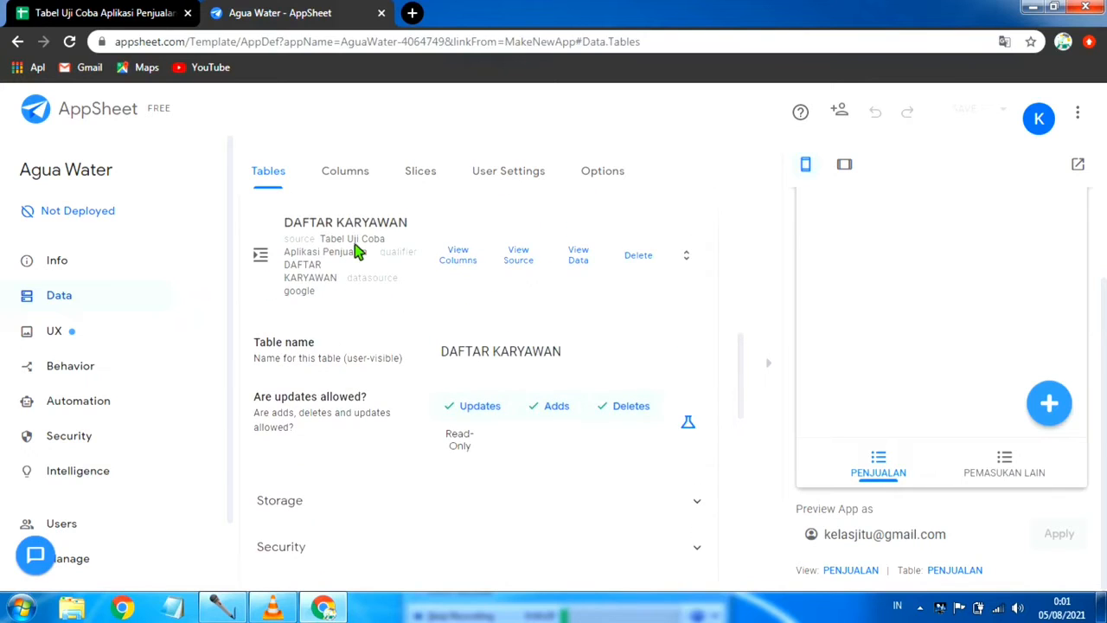
click(358, 251)
click(410, 298)
click(344, 336)
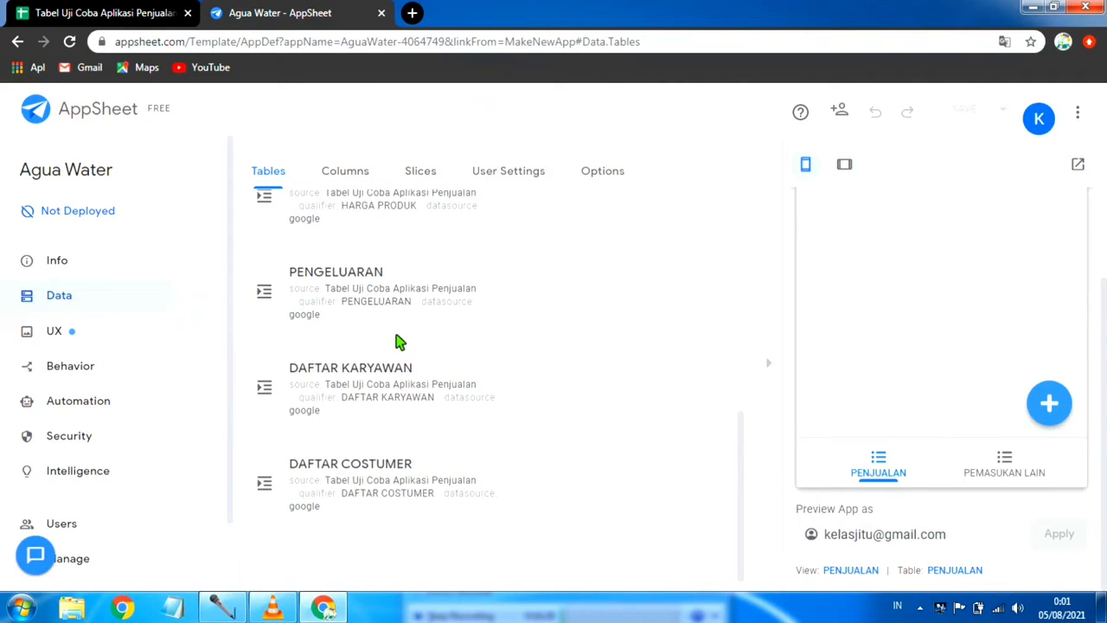
Step: Set the PENJUALAN table's permissions to allow updates and adds but not deletes
scroll(398, 341, up, 6)
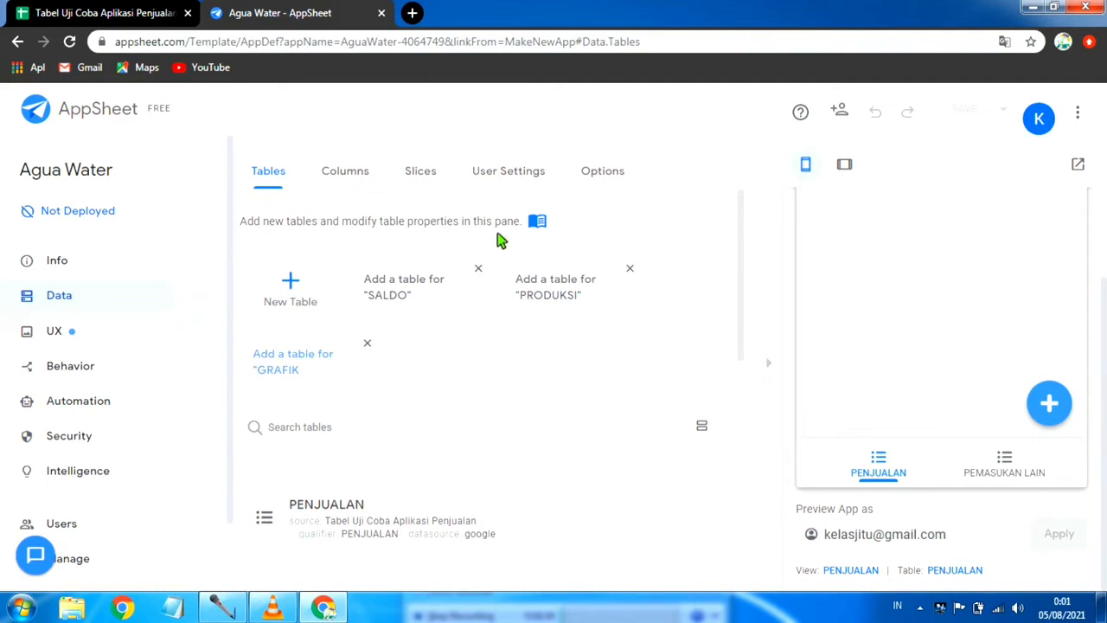
scroll(437, 393, down, 2)
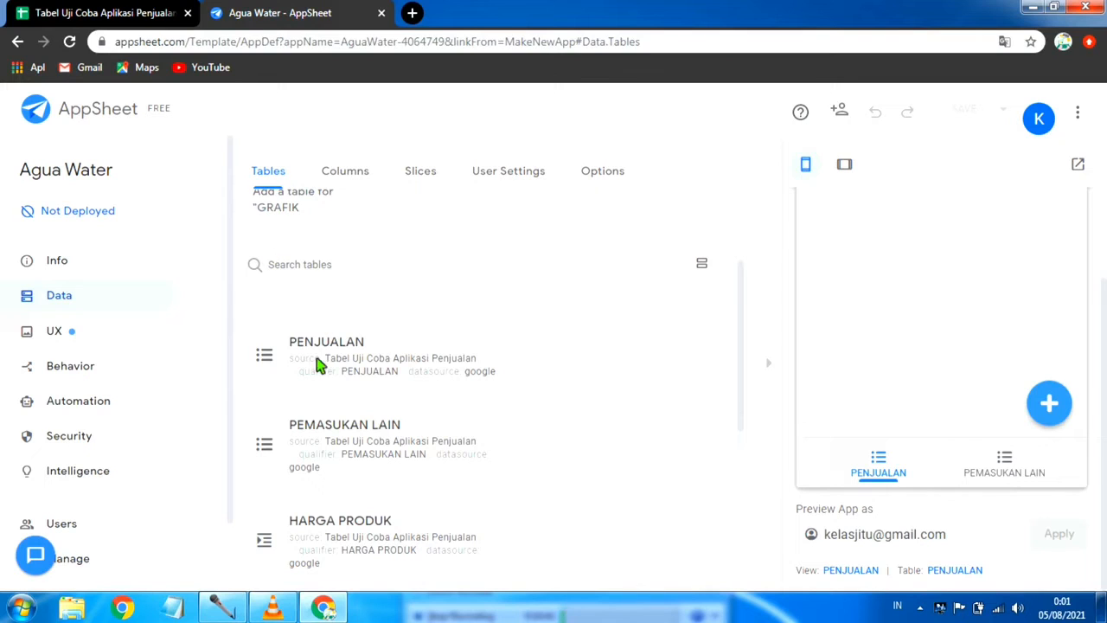
click(337, 350)
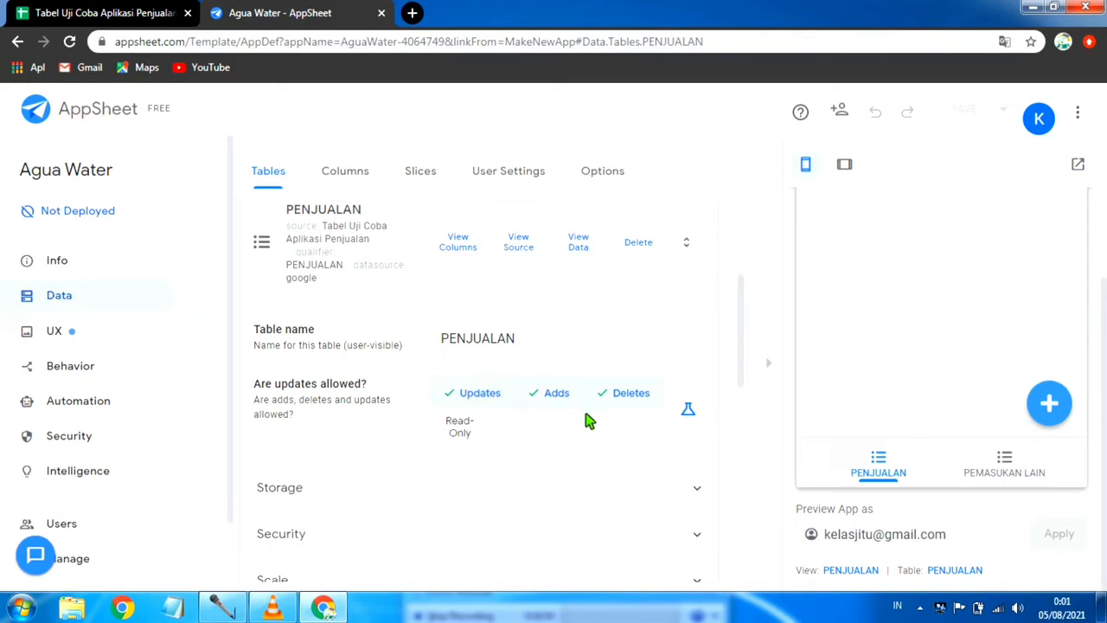
click(457, 428)
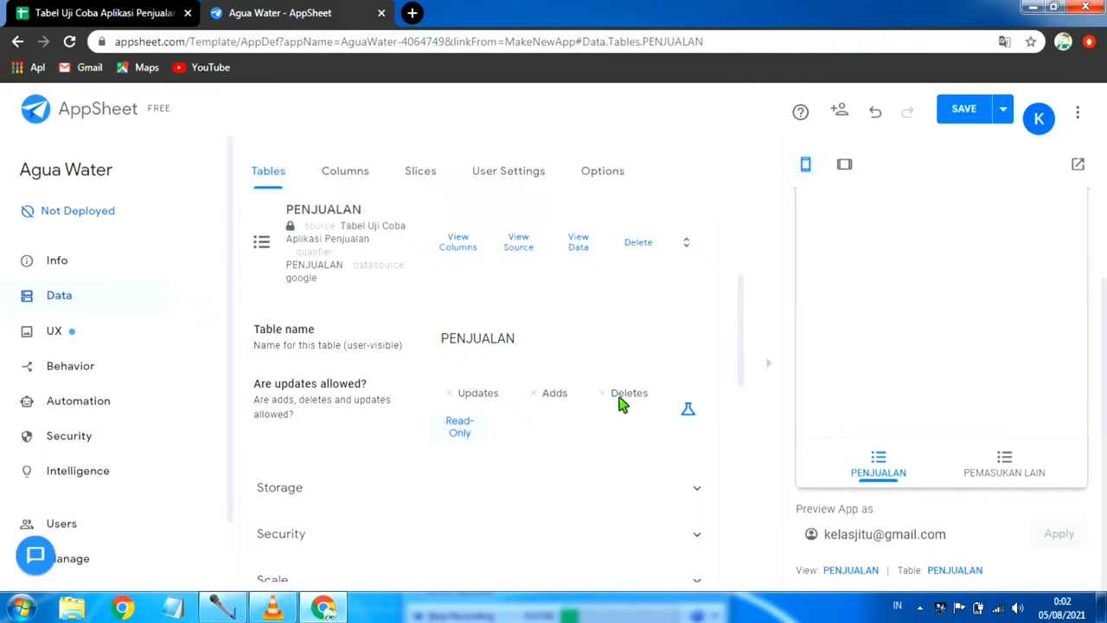
click(467, 393)
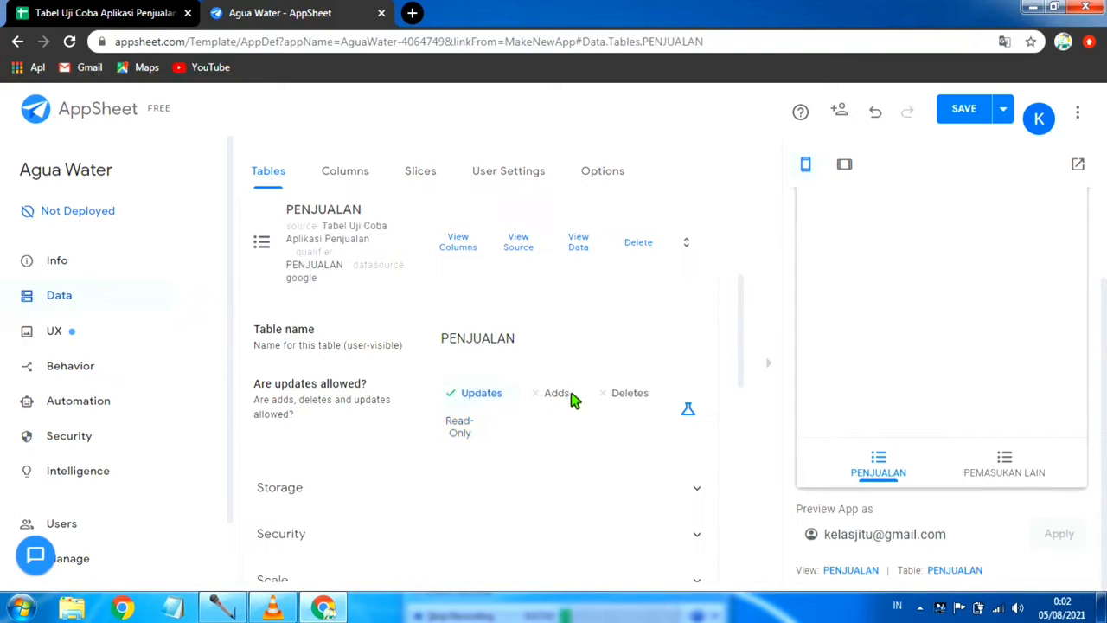
click(558, 396)
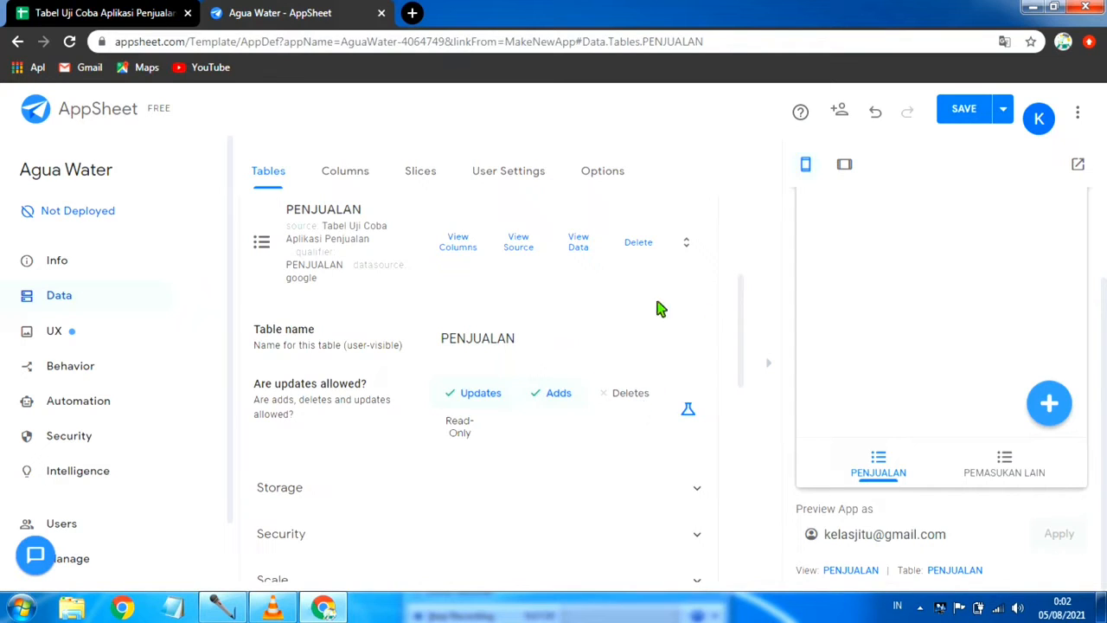
Step: Save the app with data verification and collapse the PENJUALAN table's settings
scroll(573, 372, up, 3)
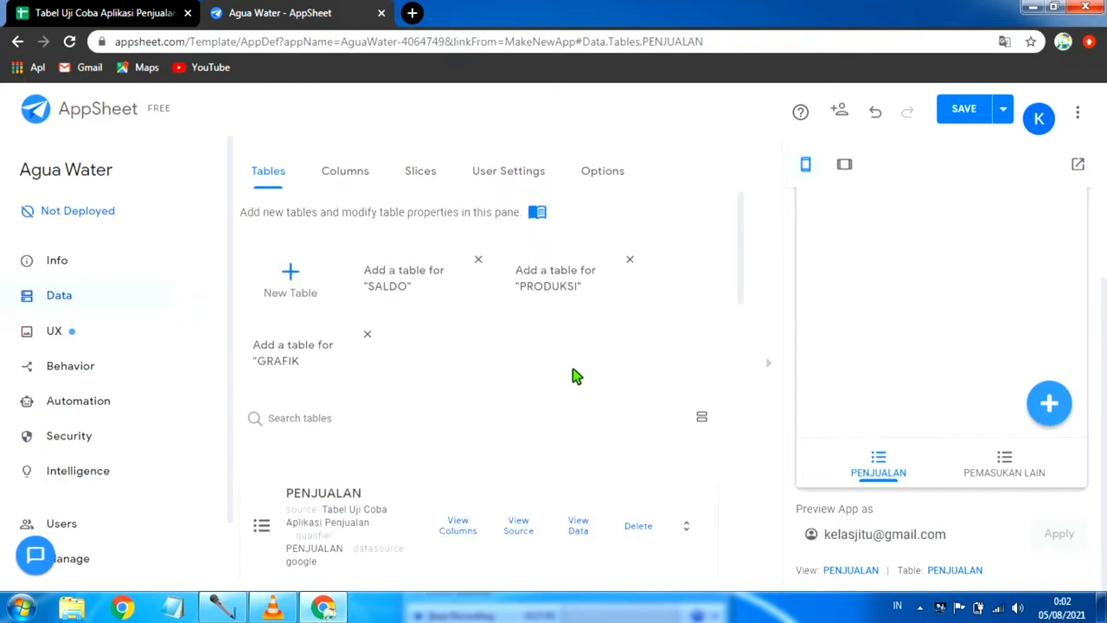
scroll(553, 406, down, 4)
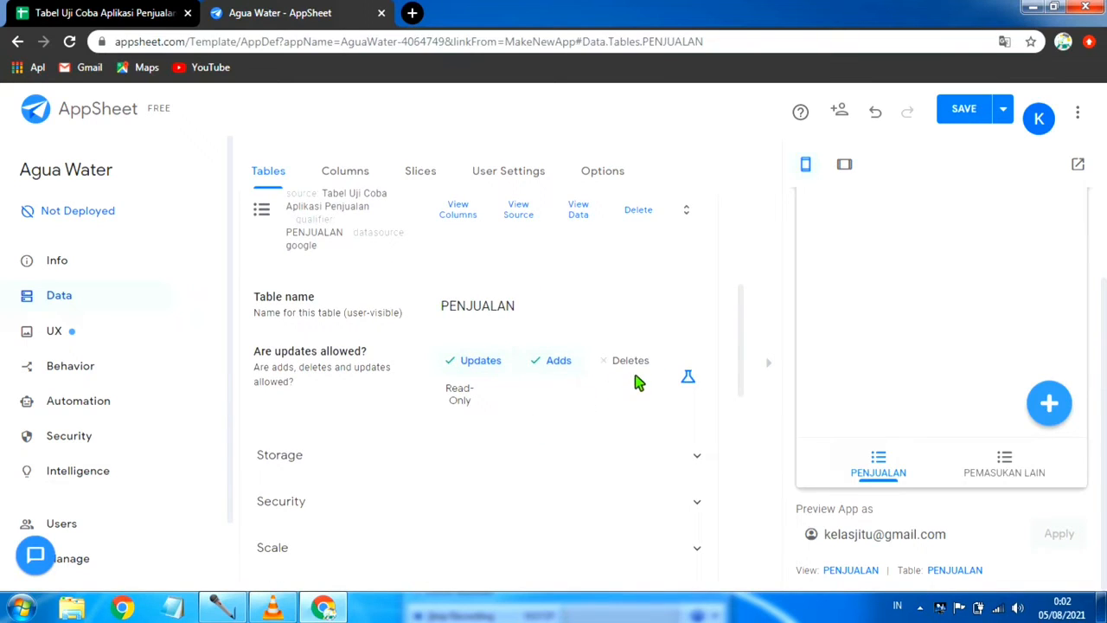
scroll(637, 380, up, 3)
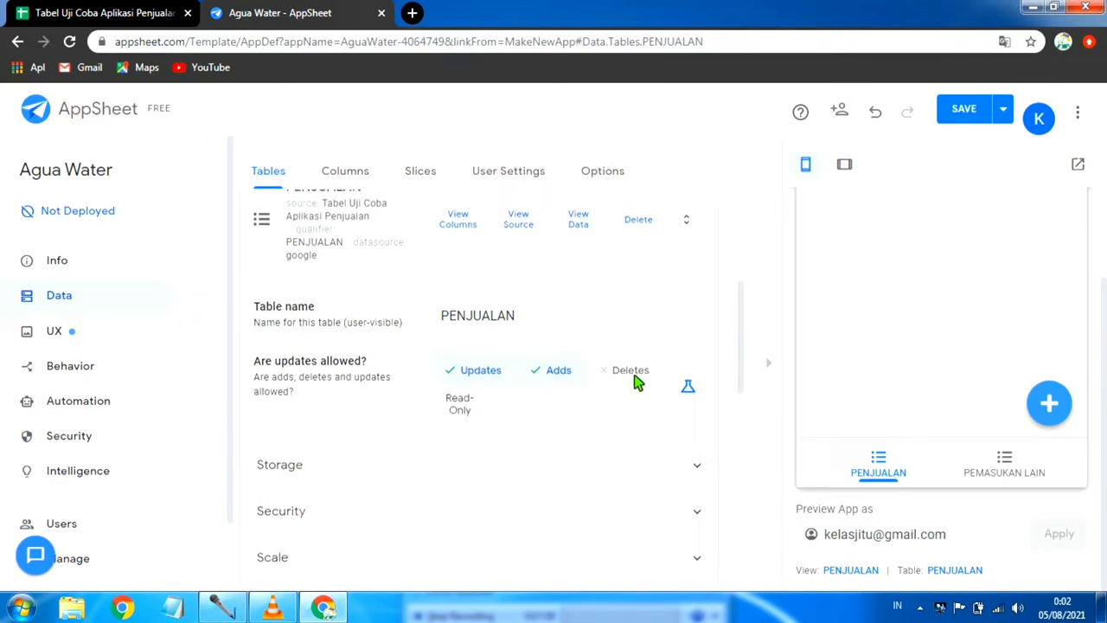
click(1002, 112)
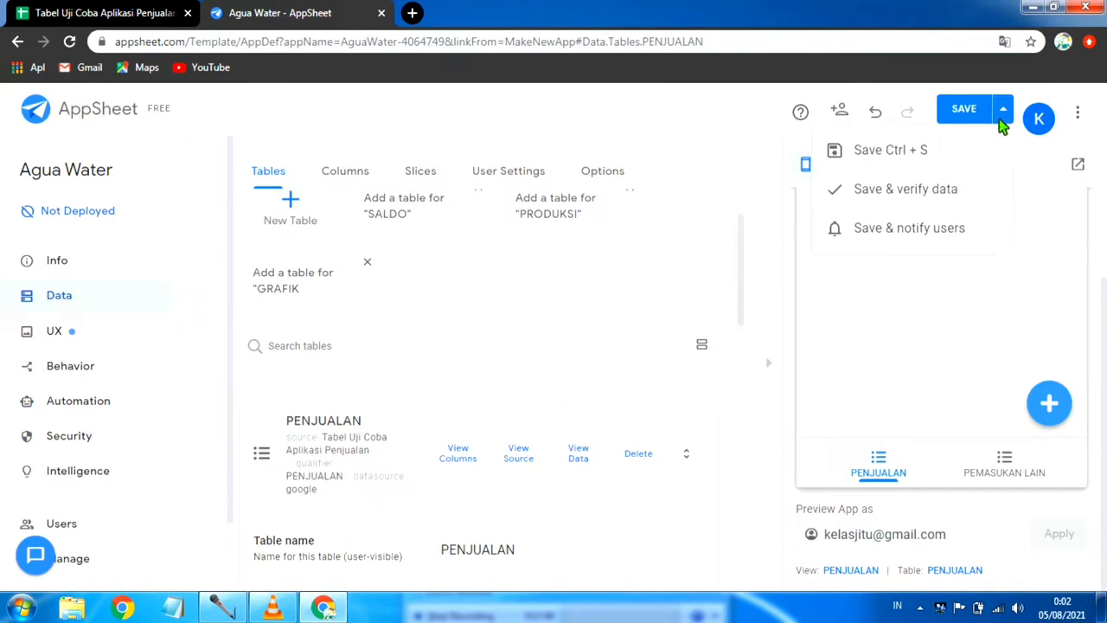
click(928, 191)
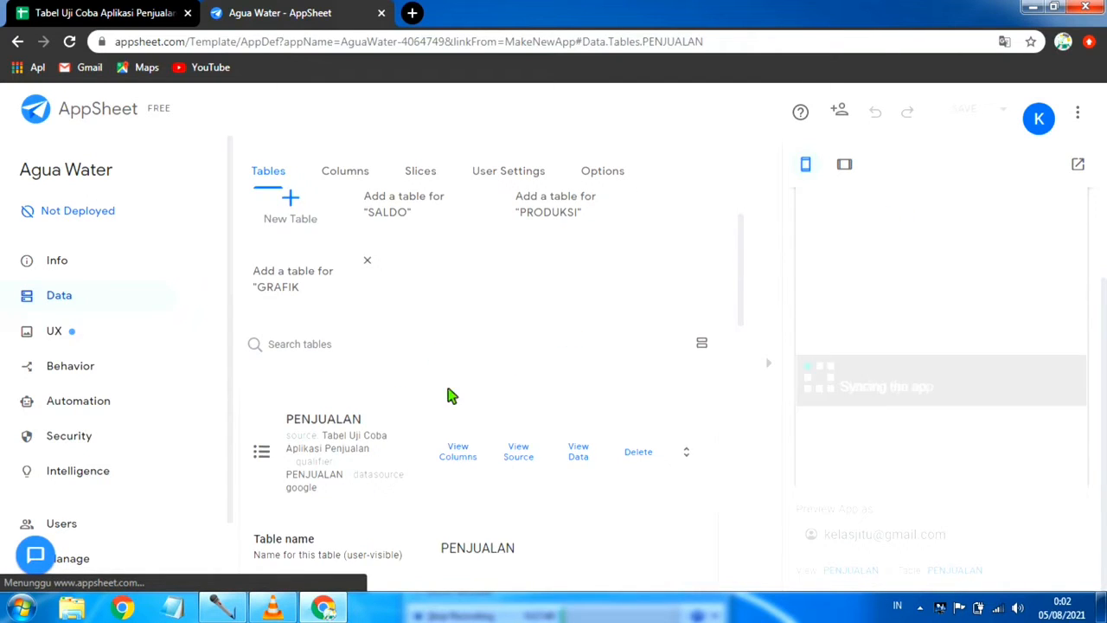
scroll(334, 449, down, 2)
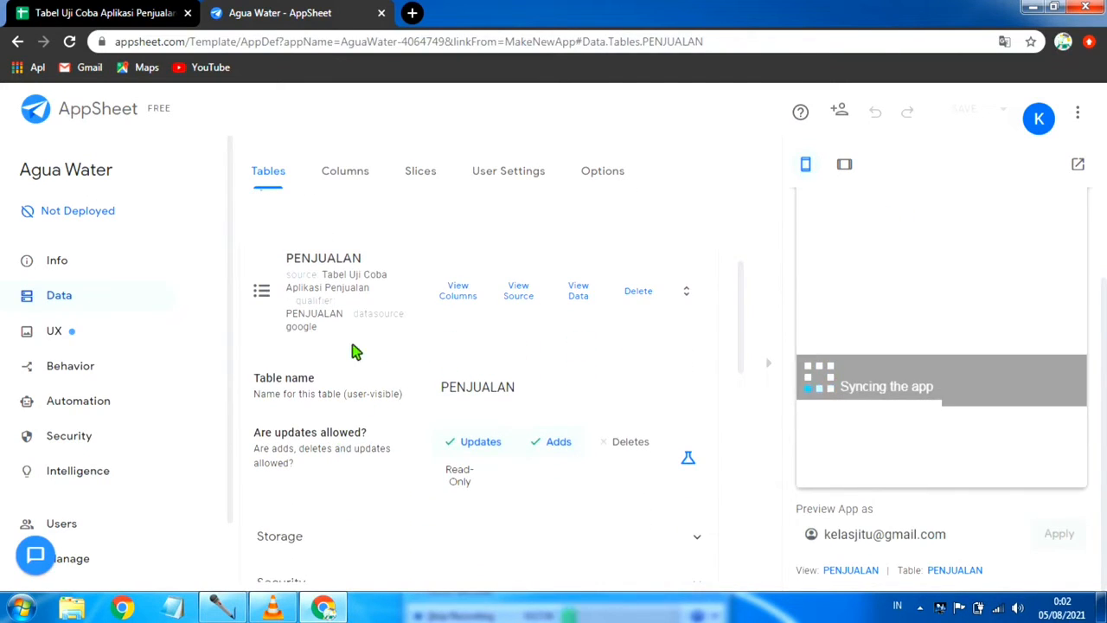
scroll(356, 341, down, 1)
scroll(355, 328, up, 2)
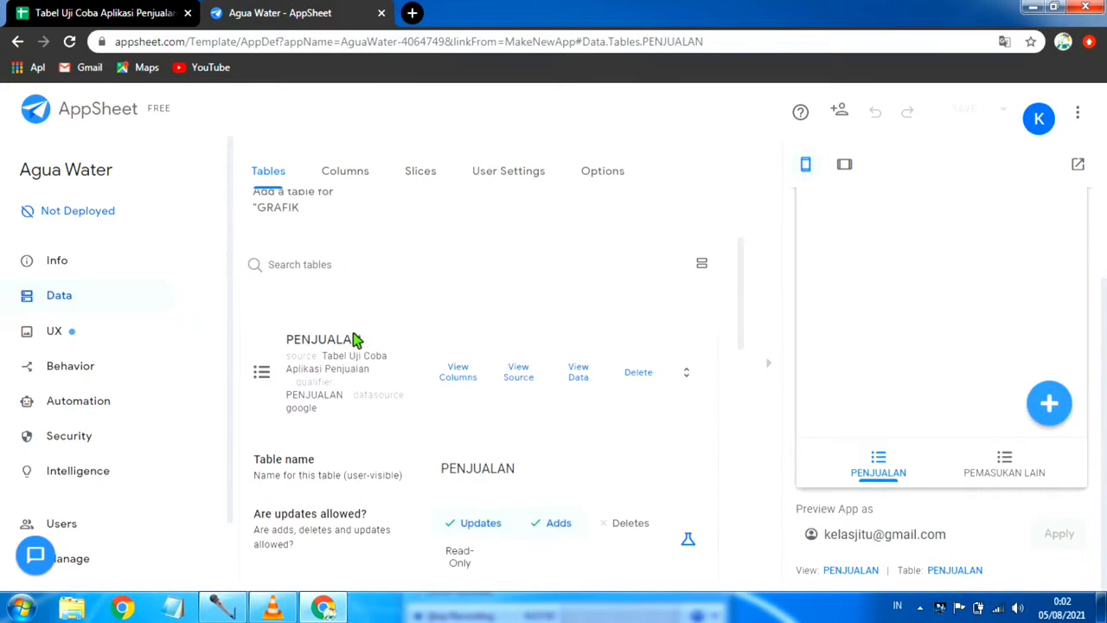
click(354, 341)
Step: Make the HARGA PRODUK table read-only and save the app with data verification
scroll(393, 346, down, 1)
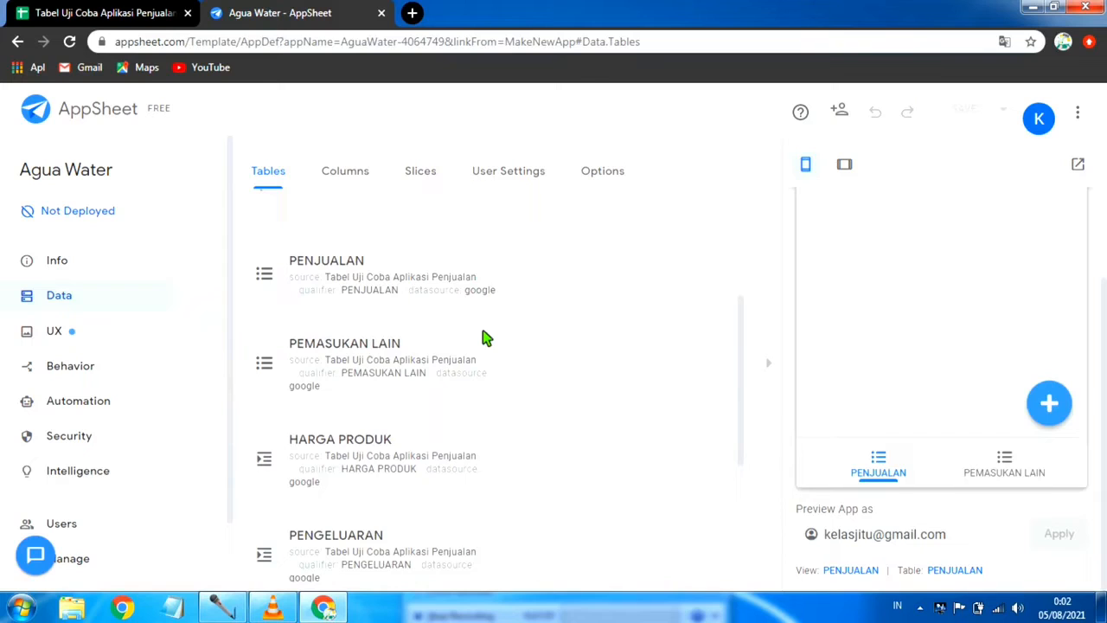
scroll(484, 338, down, 1)
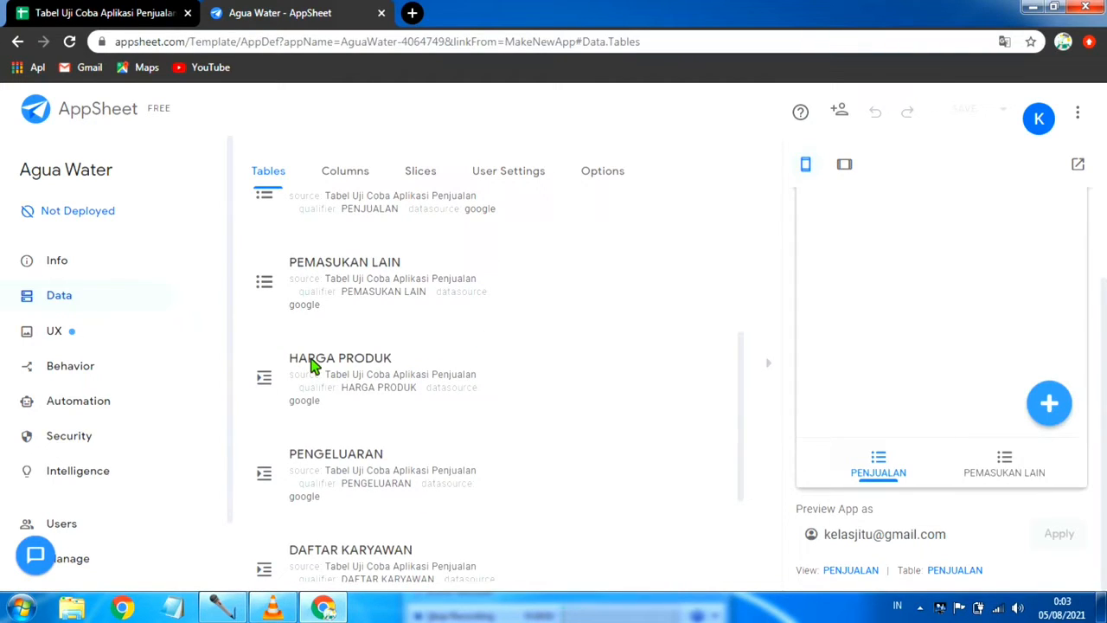
click(313, 365)
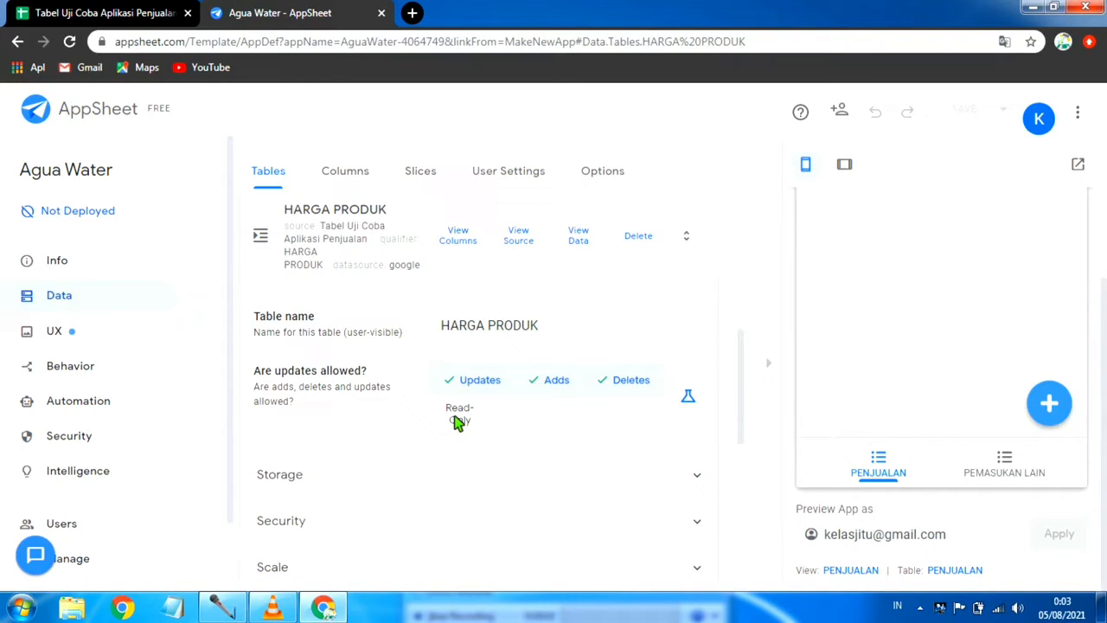
click(458, 416)
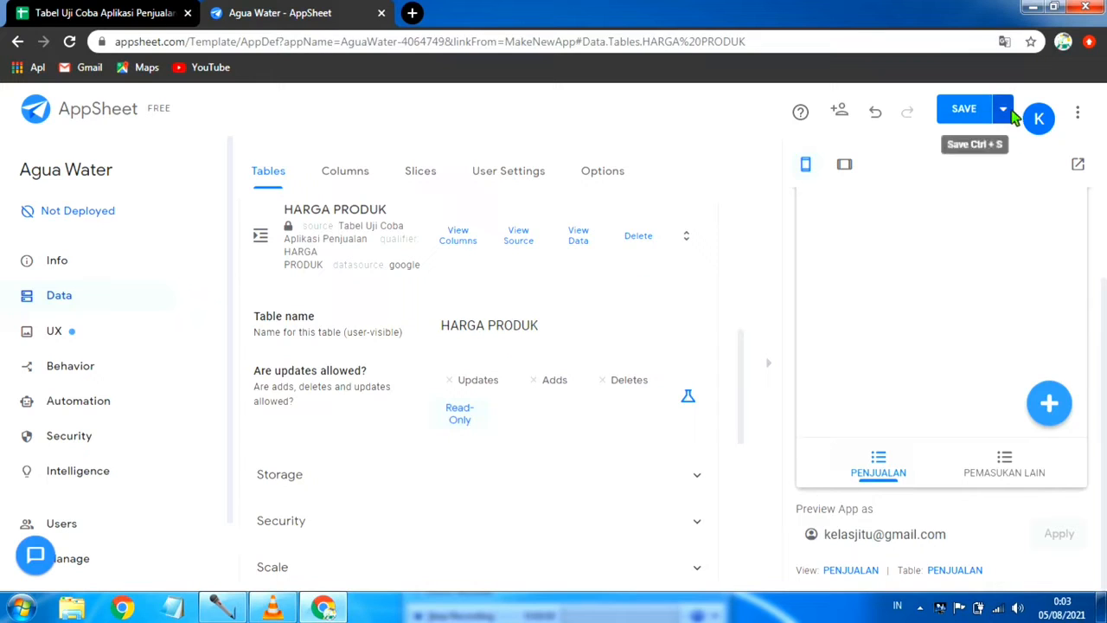
click(1007, 112)
click(945, 204)
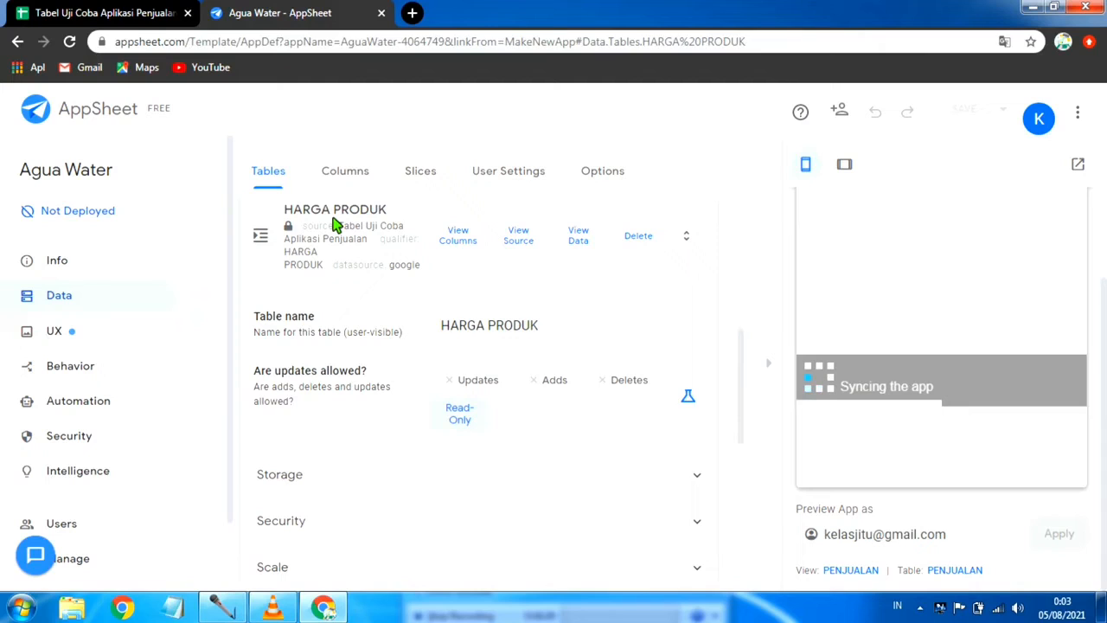
click(335, 224)
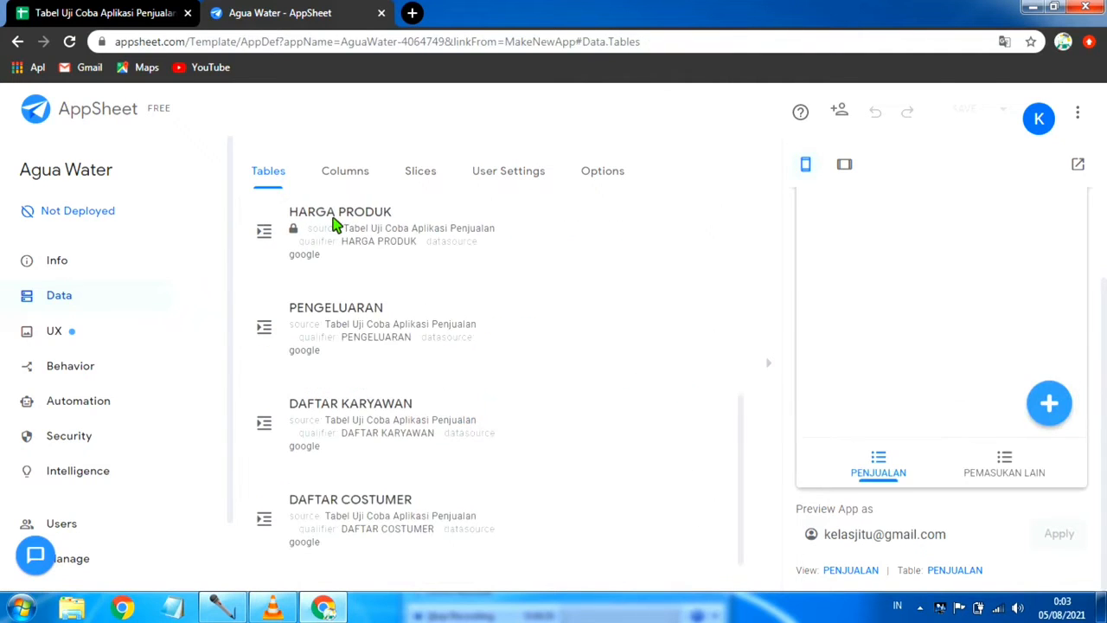
Step: Review the update permissions of the DAFTAR COSTUMER table and look over the other tables in the list
scroll(410, 331, down, 1)
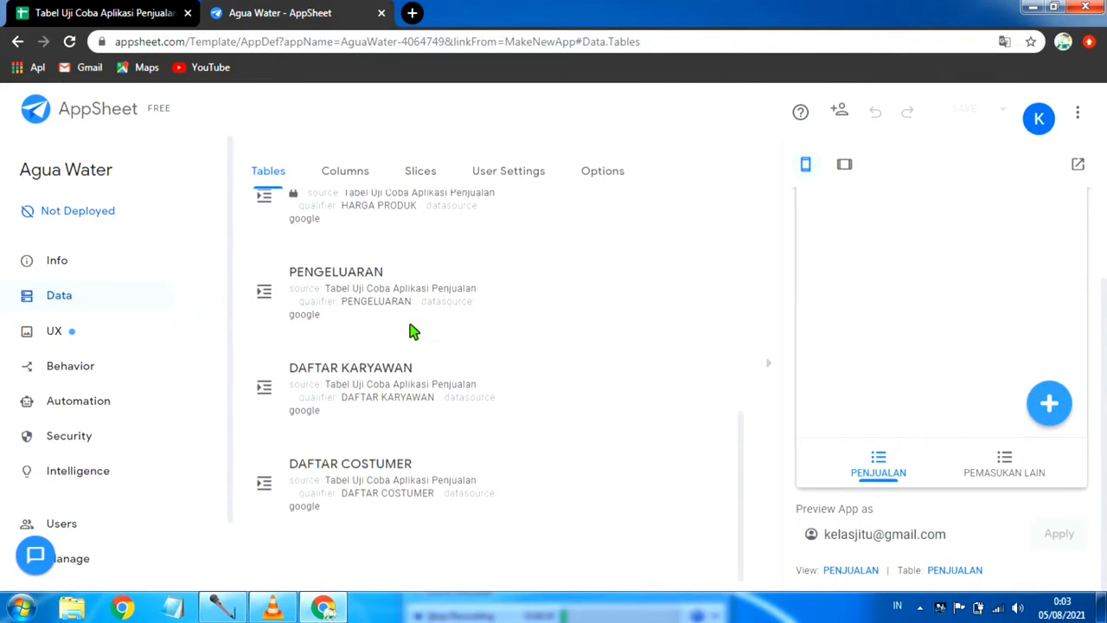
click(317, 482)
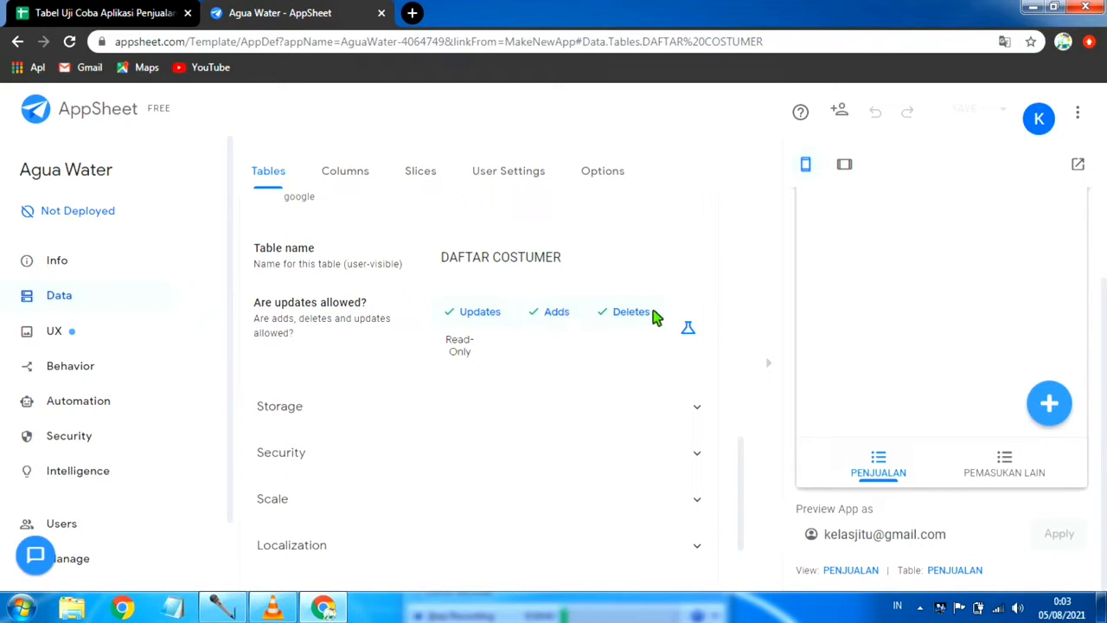
scroll(491, 441, down, 2)
scroll(491, 441, up, 10)
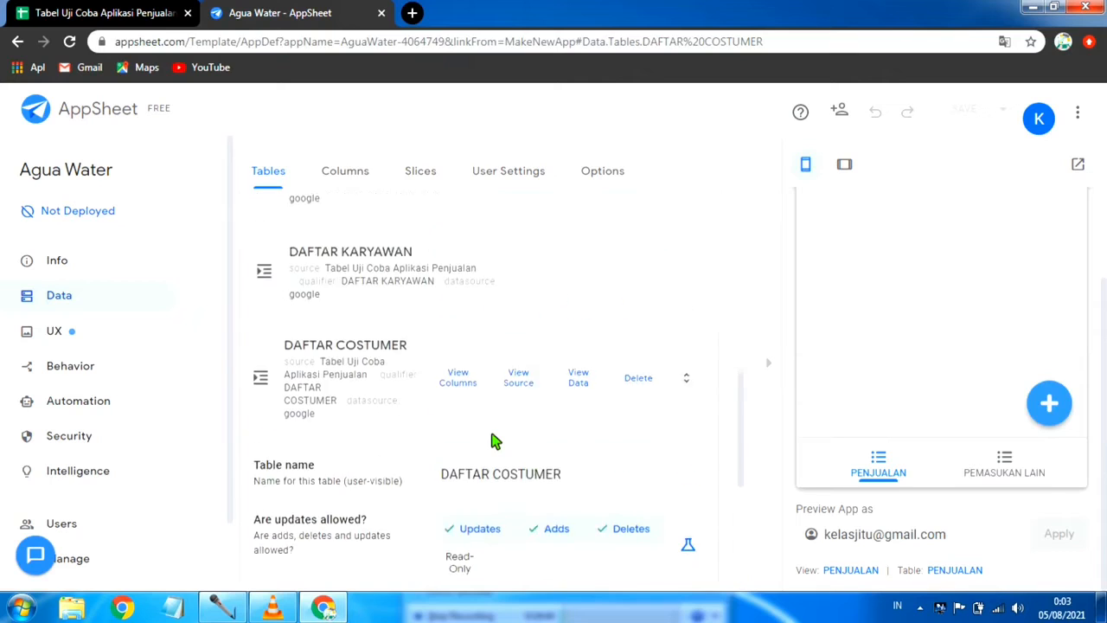
scroll(491, 441, down, 10)
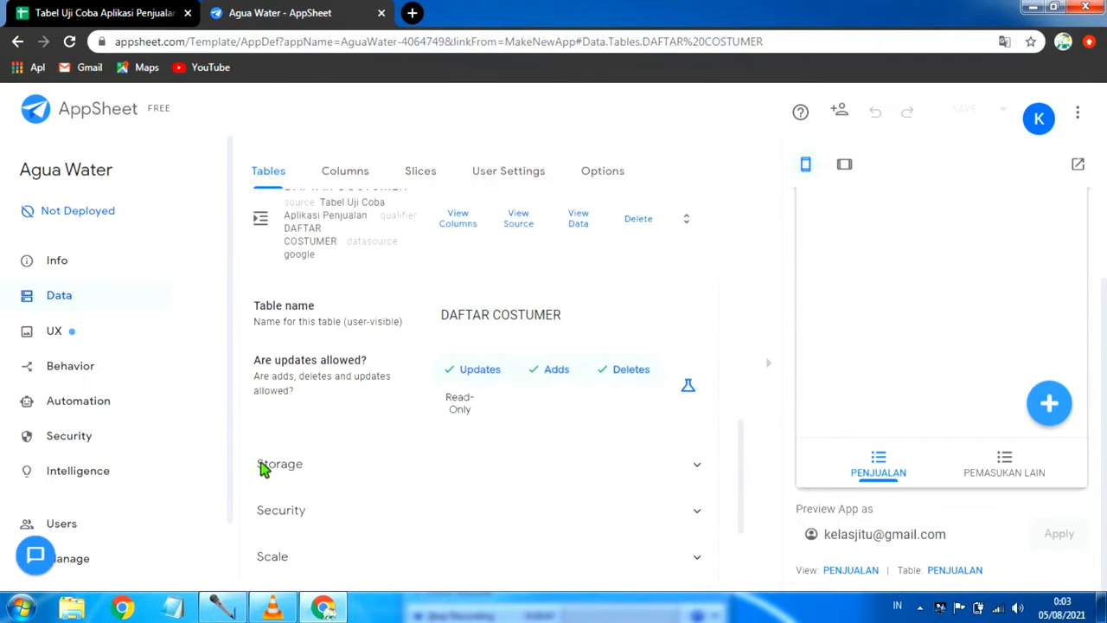
scroll(328, 377, up, 9)
scroll(329, 378, up, 3)
scroll(329, 377, down, 8)
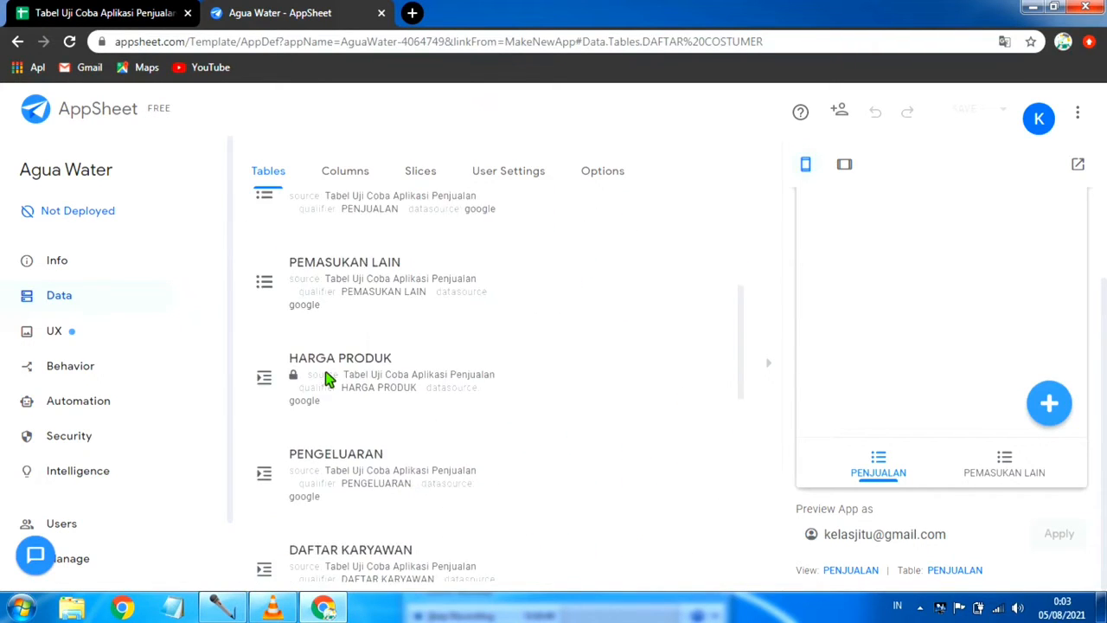
scroll(328, 424, down, 2)
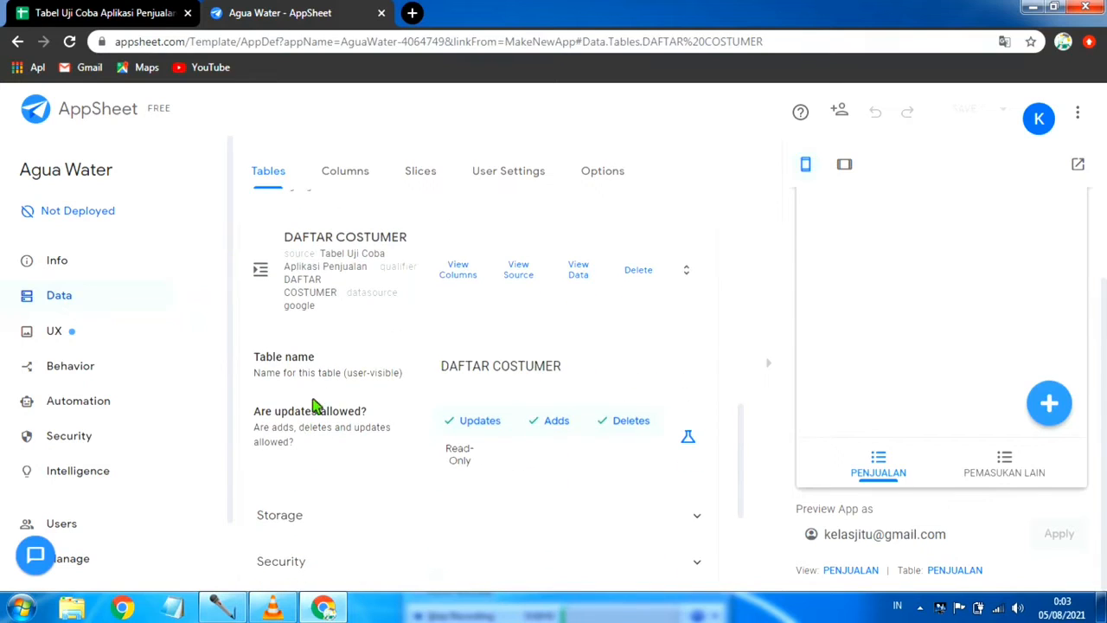
scroll(328, 365, up, 1)
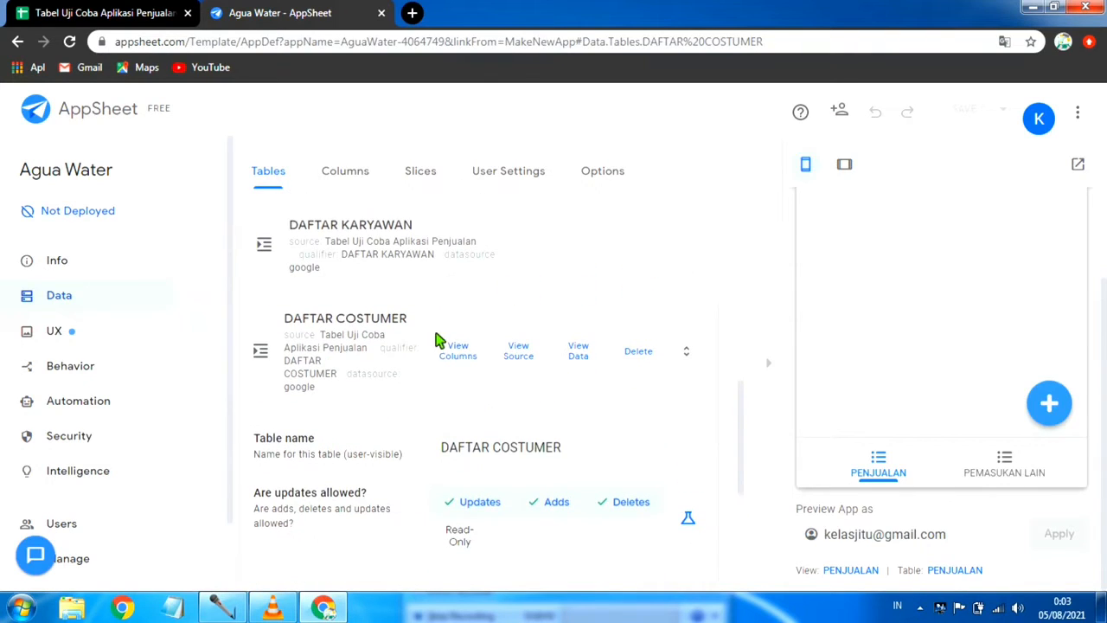
click(326, 319)
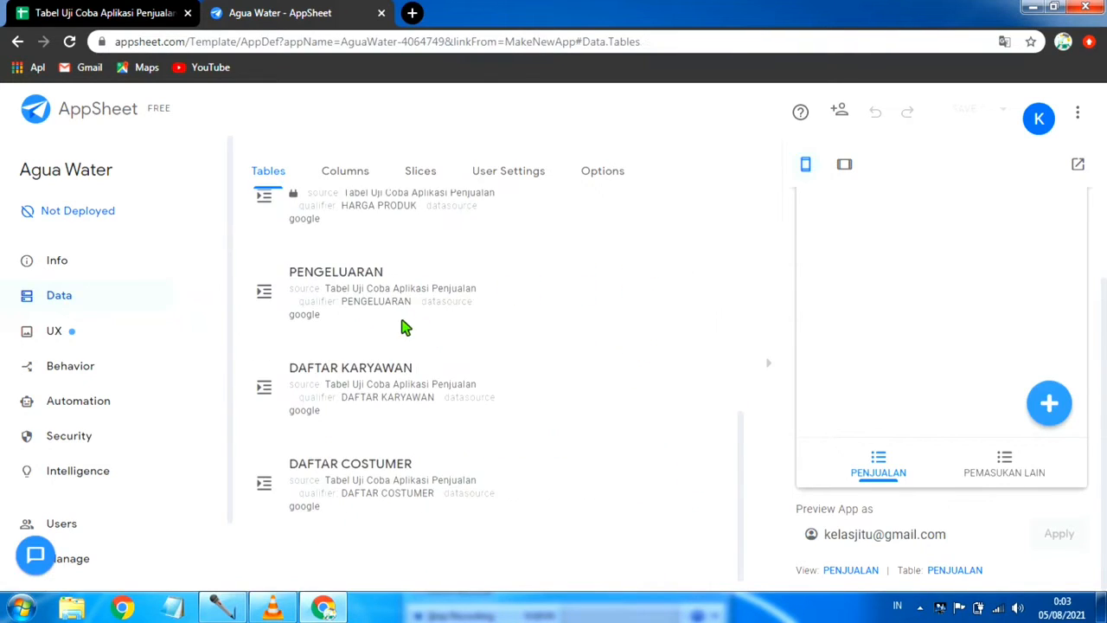
scroll(380, 320, up, 3)
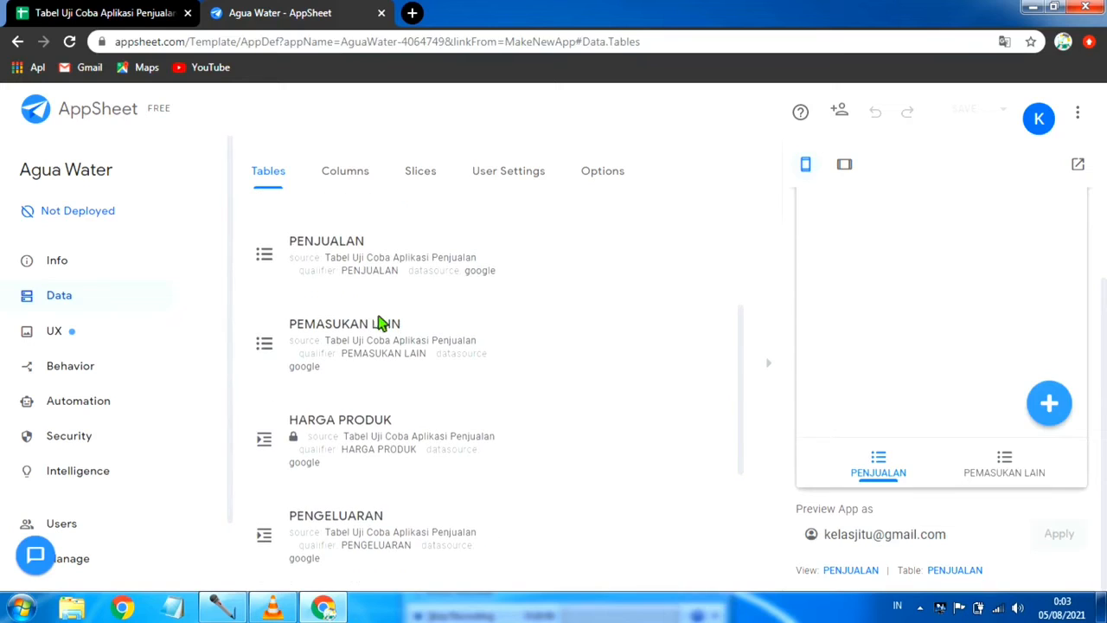
Step: Open the column settings of the HARGA PRODUK table
click(359, 172)
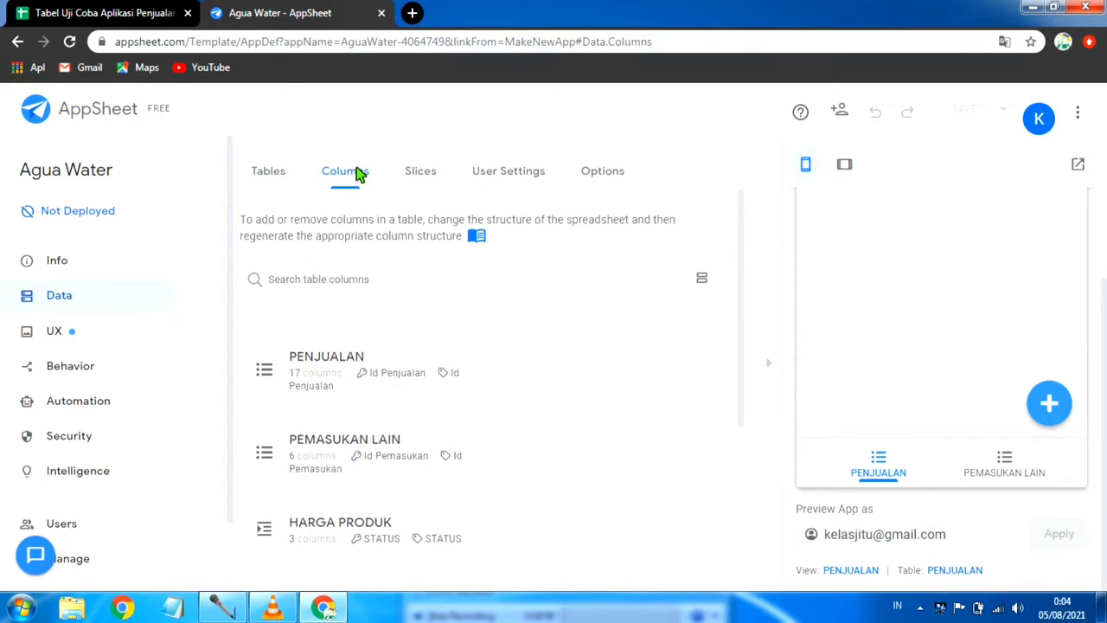
scroll(484, 384, down, 2)
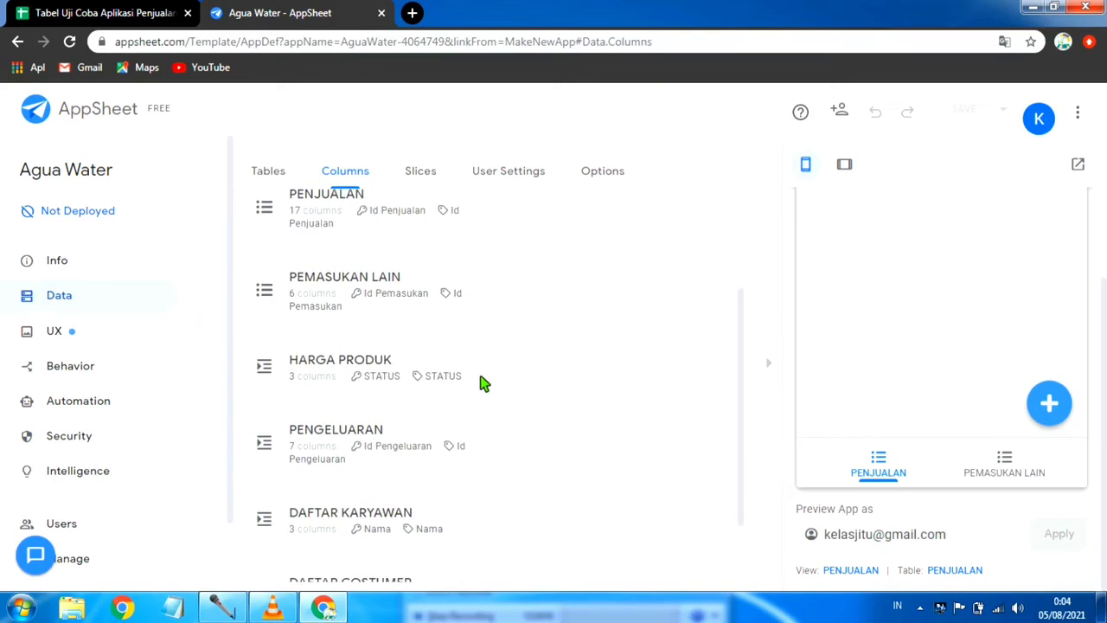
scroll(541, 377, down, 1)
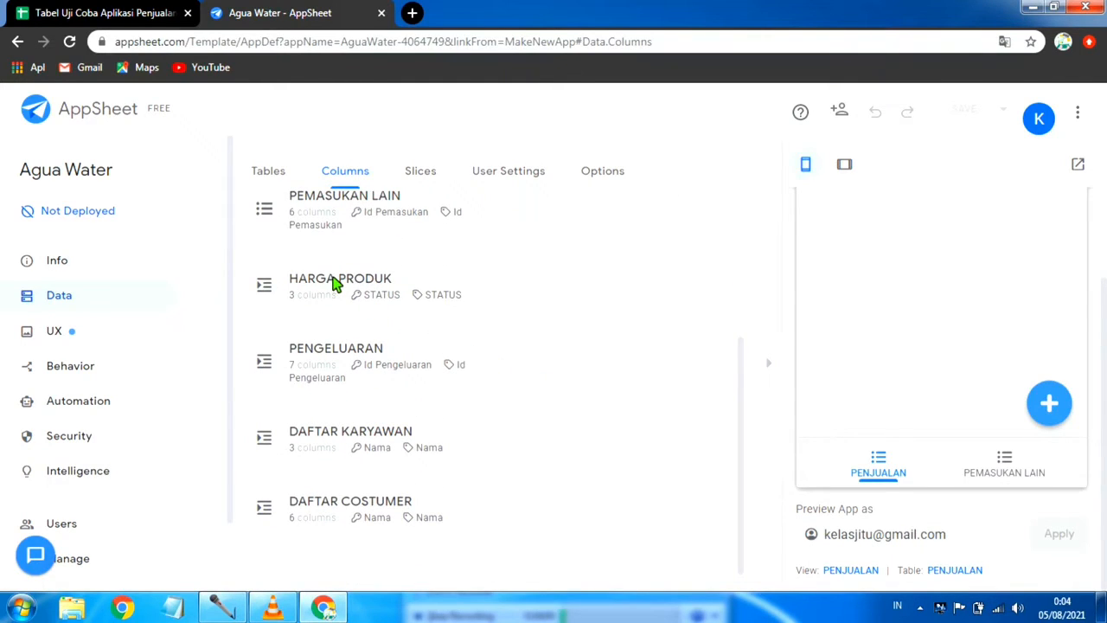
click(338, 286)
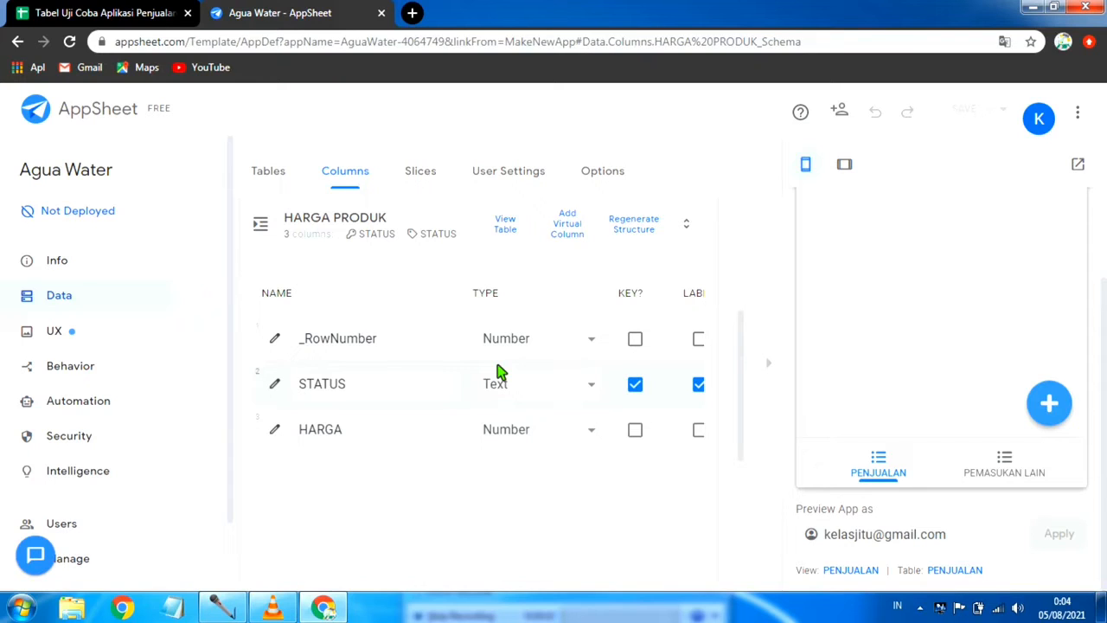
scroll(843, 372, up, 2)
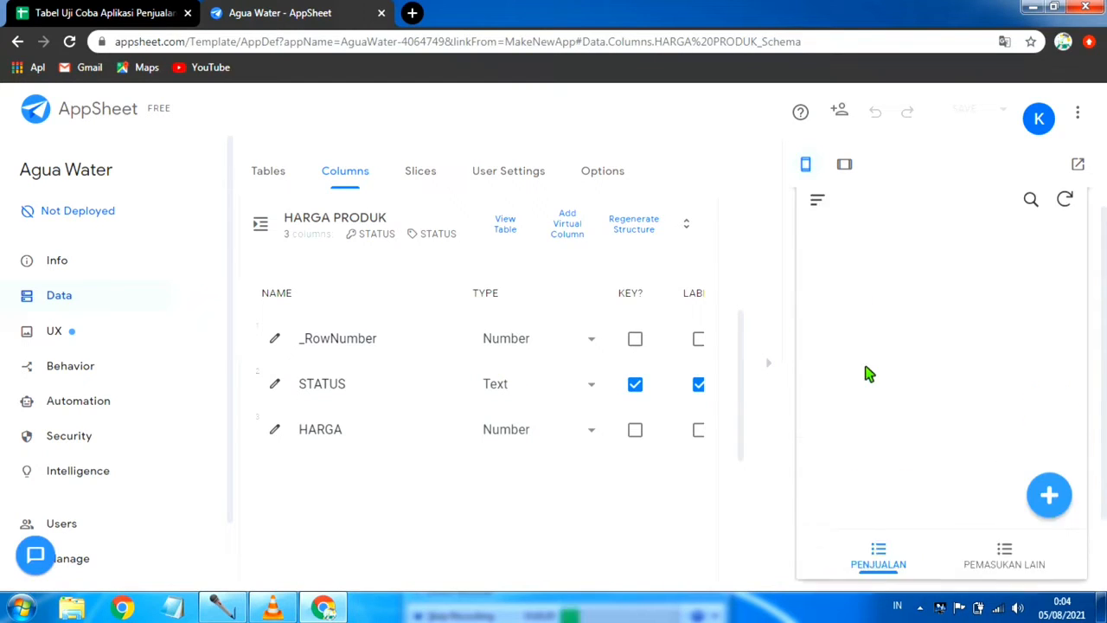
scroll(968, 285, down, 3)
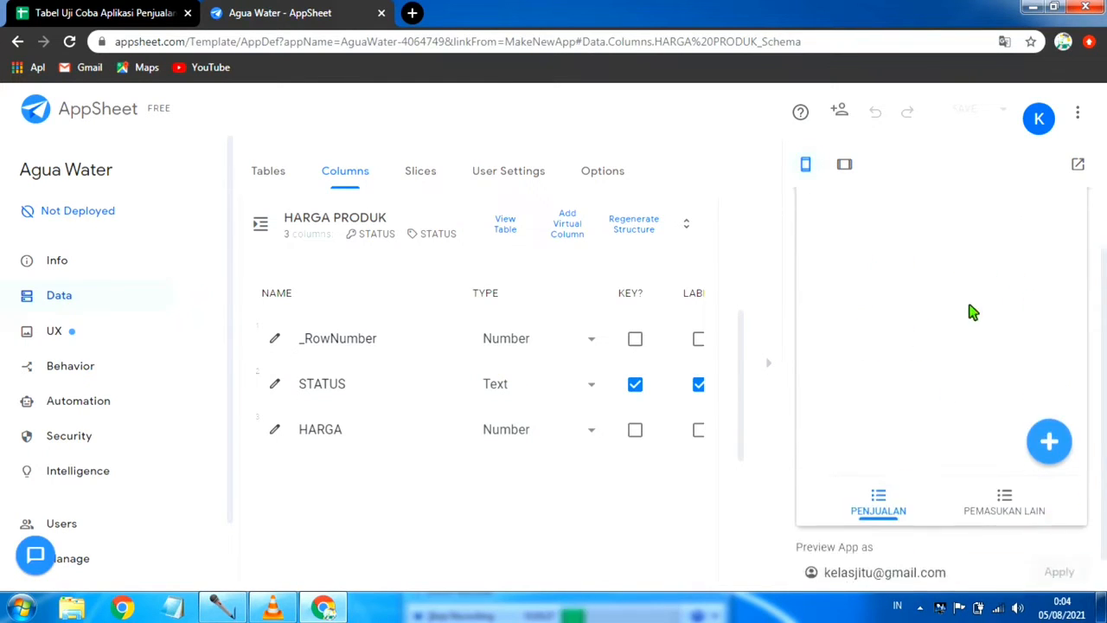
scroll(907, 309, up, 3)
scroll(909, 292, down, 3)
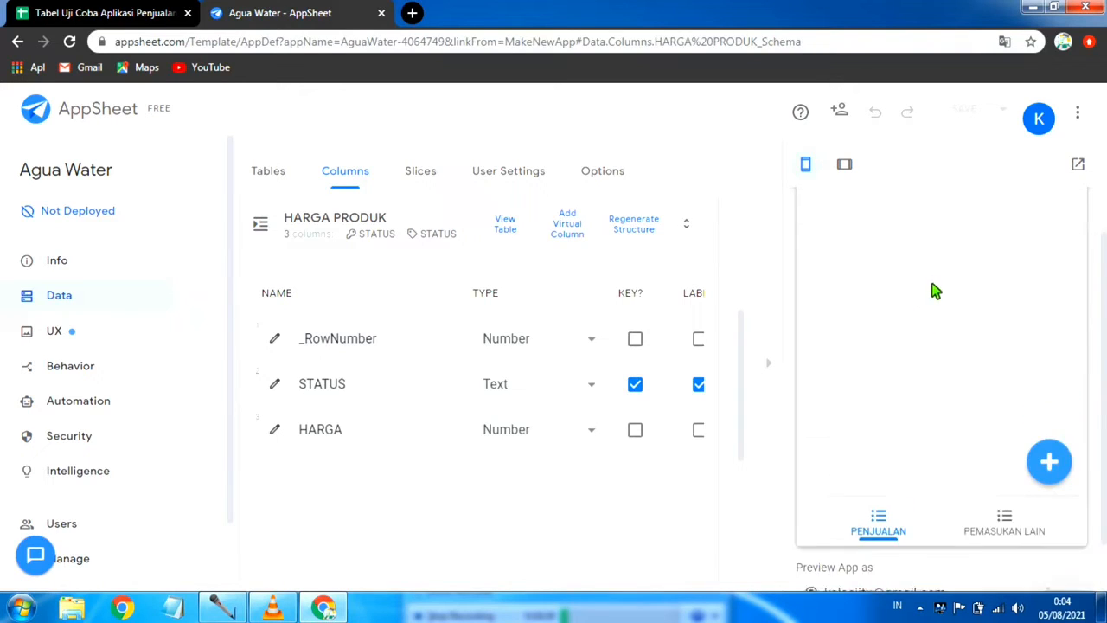
scroll(884, 360, up, 3)
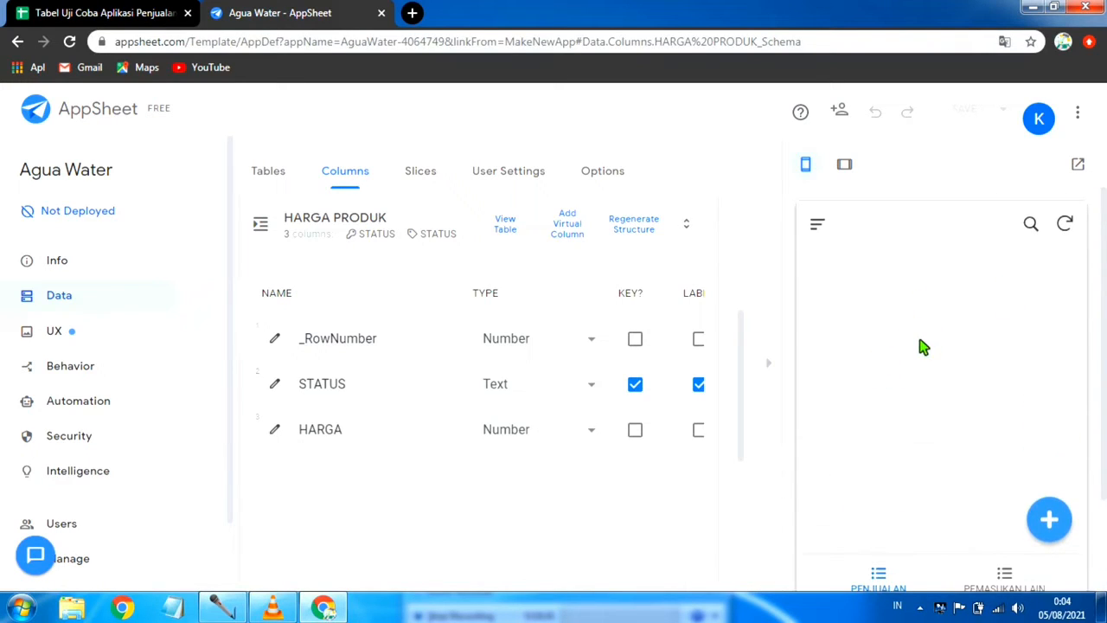
scroll(923, 346, down, 2)
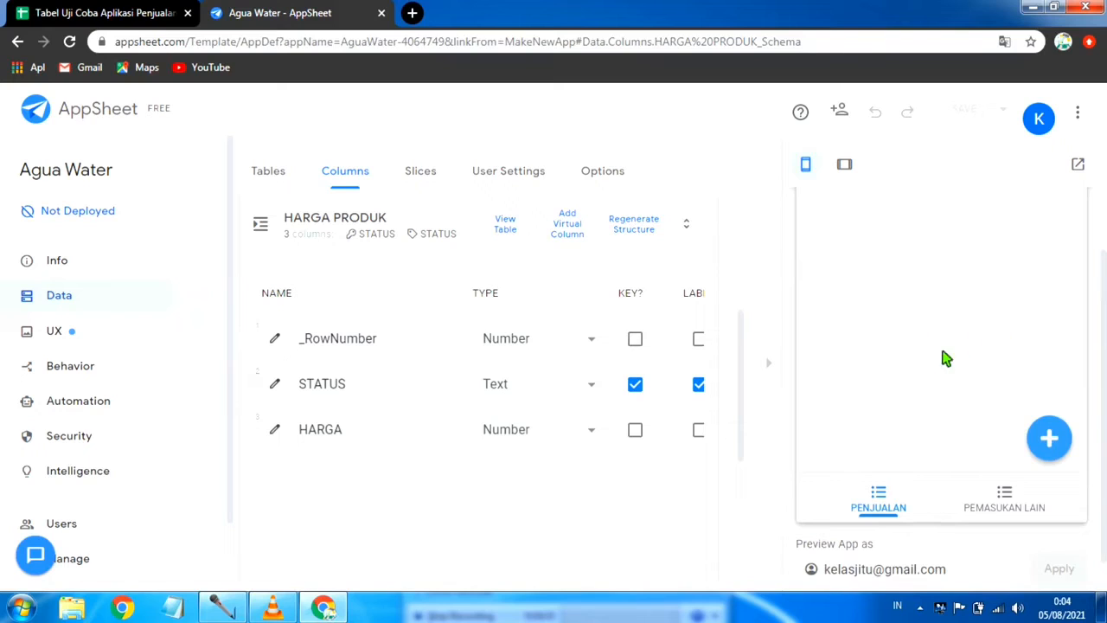
scroll(886, 351, up, 2)
scroll(959, 317, down, 2)
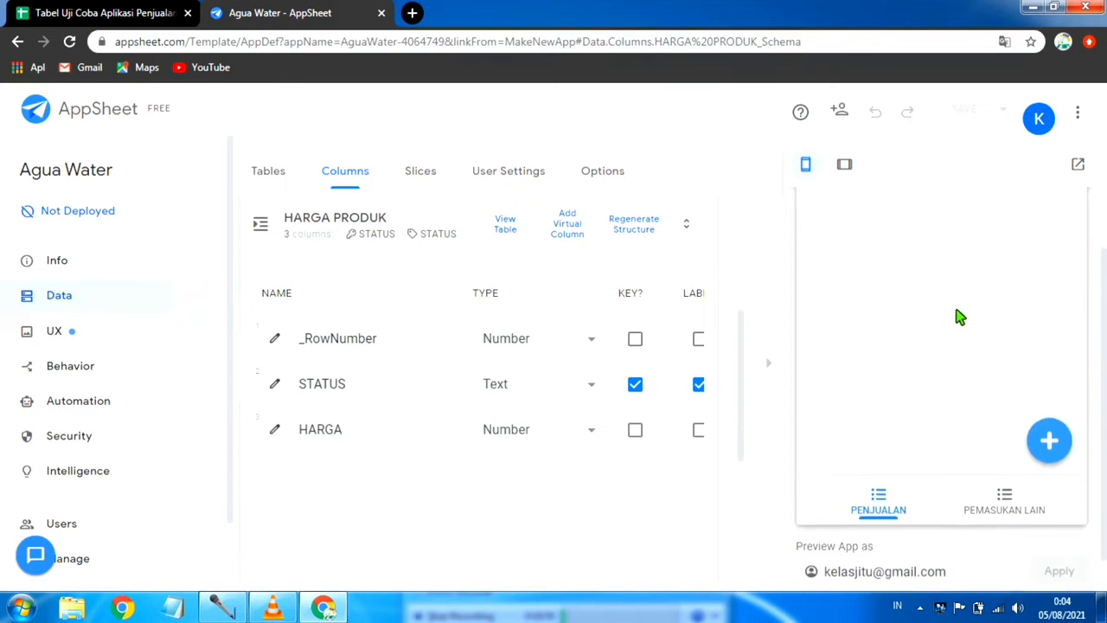
Step: Hide the app preview to widen the column settings and compare the HARGA PRODUK columns with the source spreadsheet
click(772, 370)
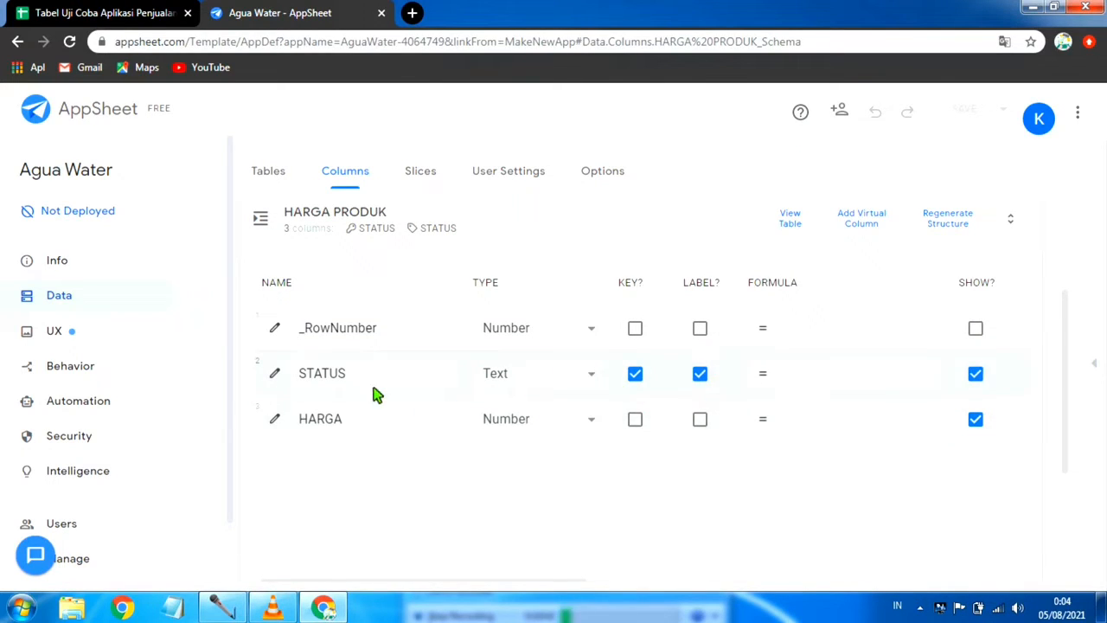
scroll(380, 376, up, 1)
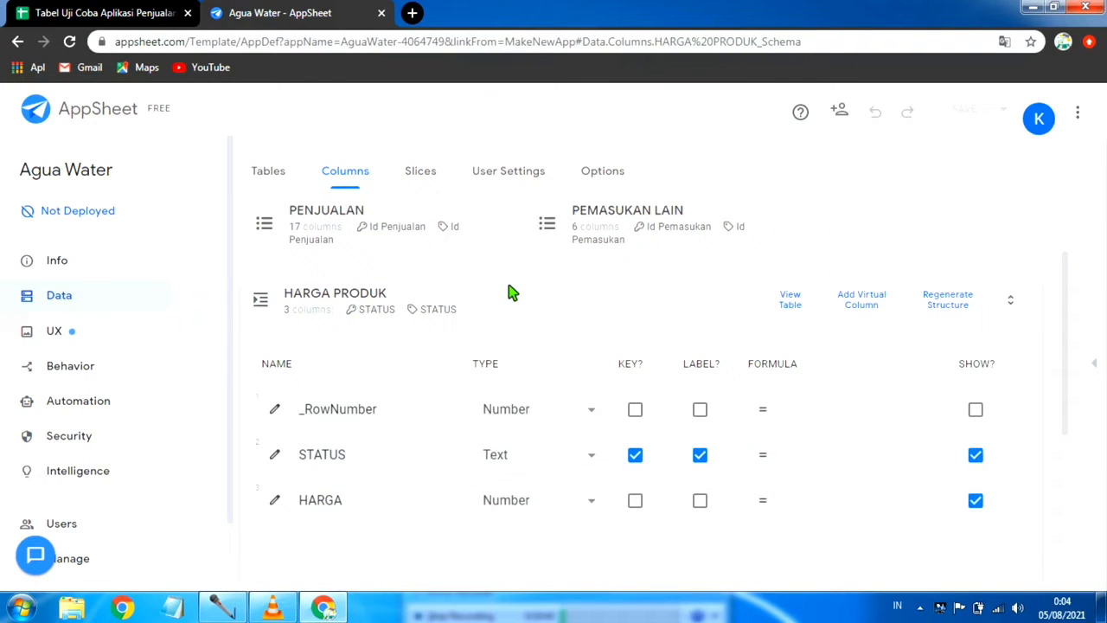
click(103, 13)
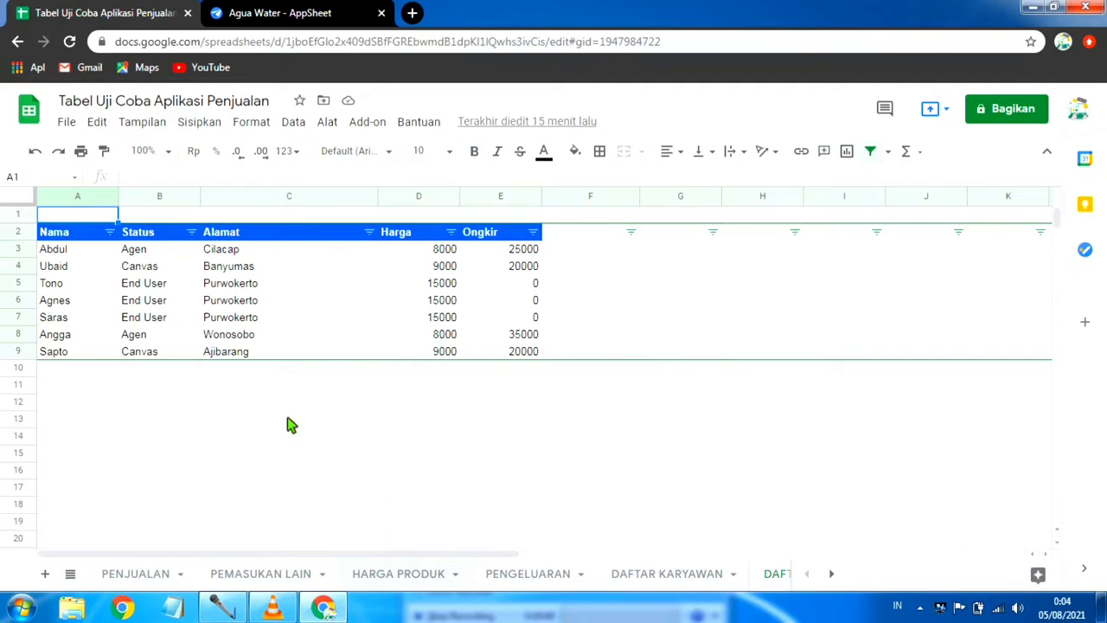
click(294, 13)
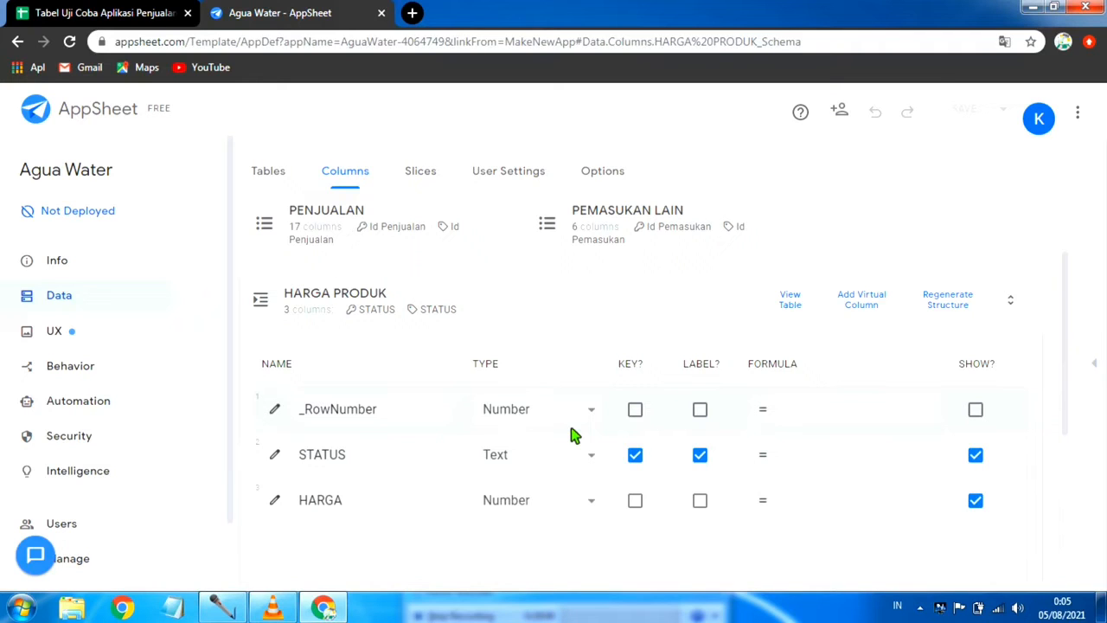
Step: Make the STATUS and HARGA columns of the HARGA PRODUK table non-editable and save the app with data verification
scroll(570, 434, down, 1)
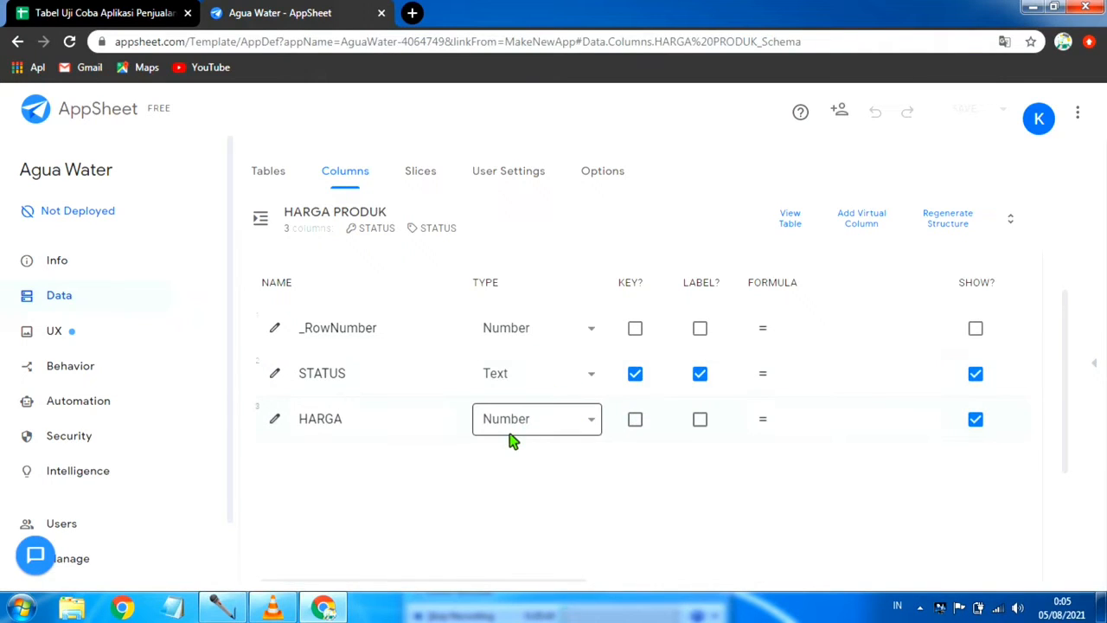
scroll(511, 441, up, 1)
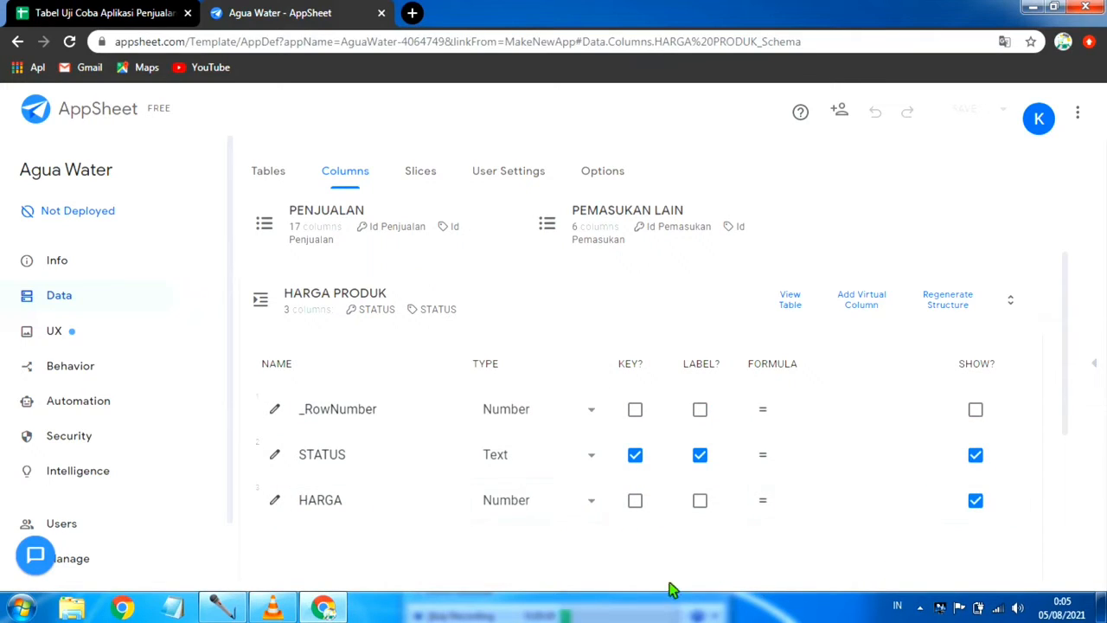
scroll(518, 490, down, 1)
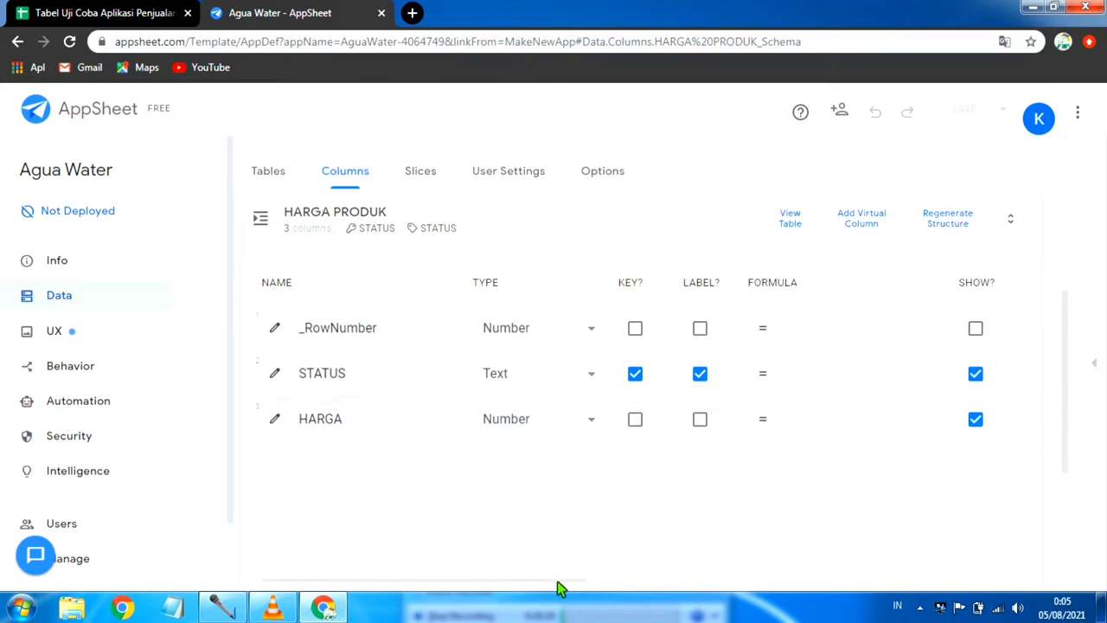
scroll(606, 567, down, 3)
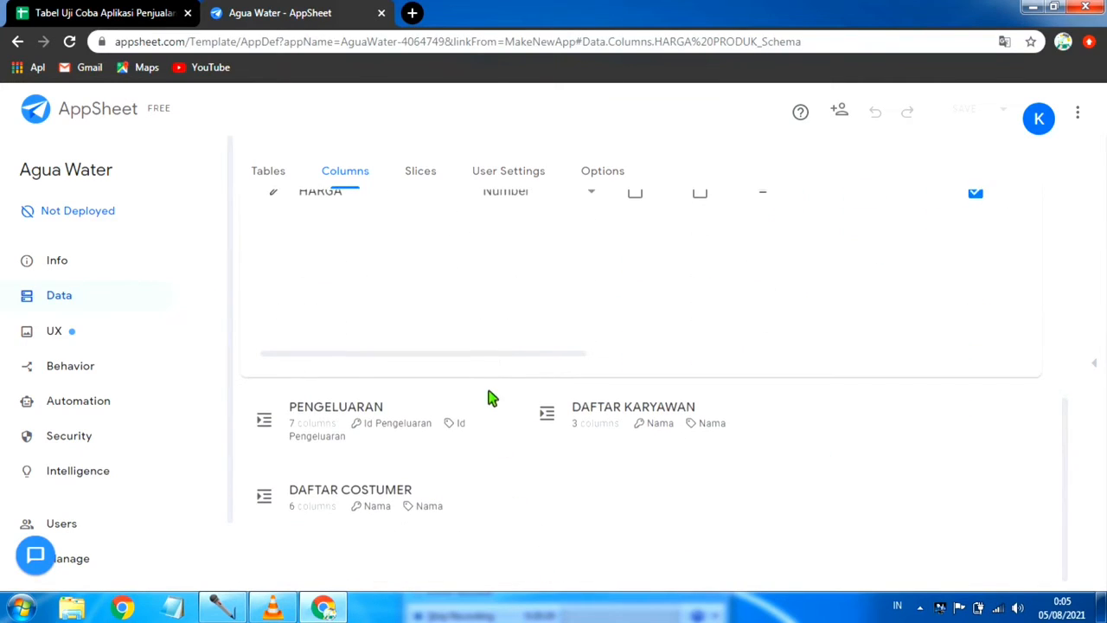
drag(504, 354, 742, 375)
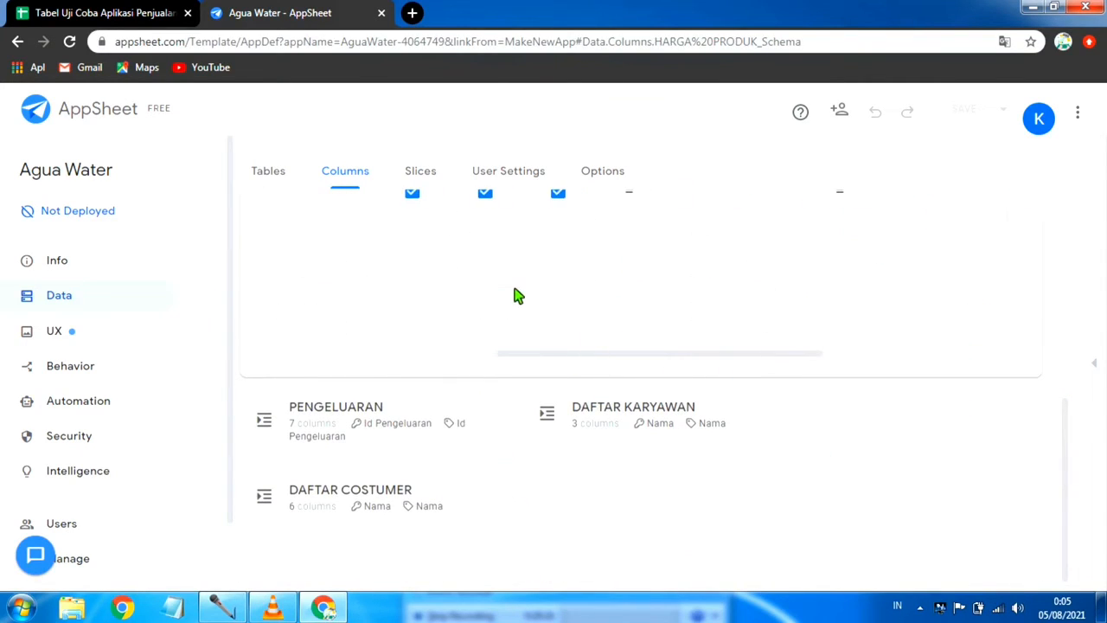
scroll(513, 296, up, 3)
scroll(557, 372, down, 1)
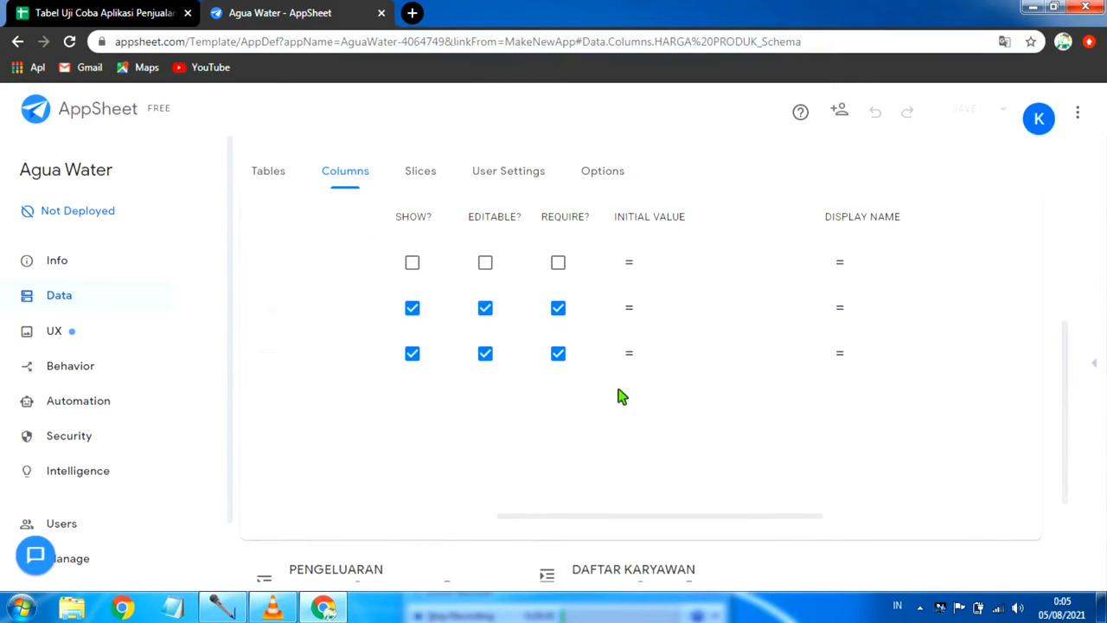
drag(772, 517, 706, 513)
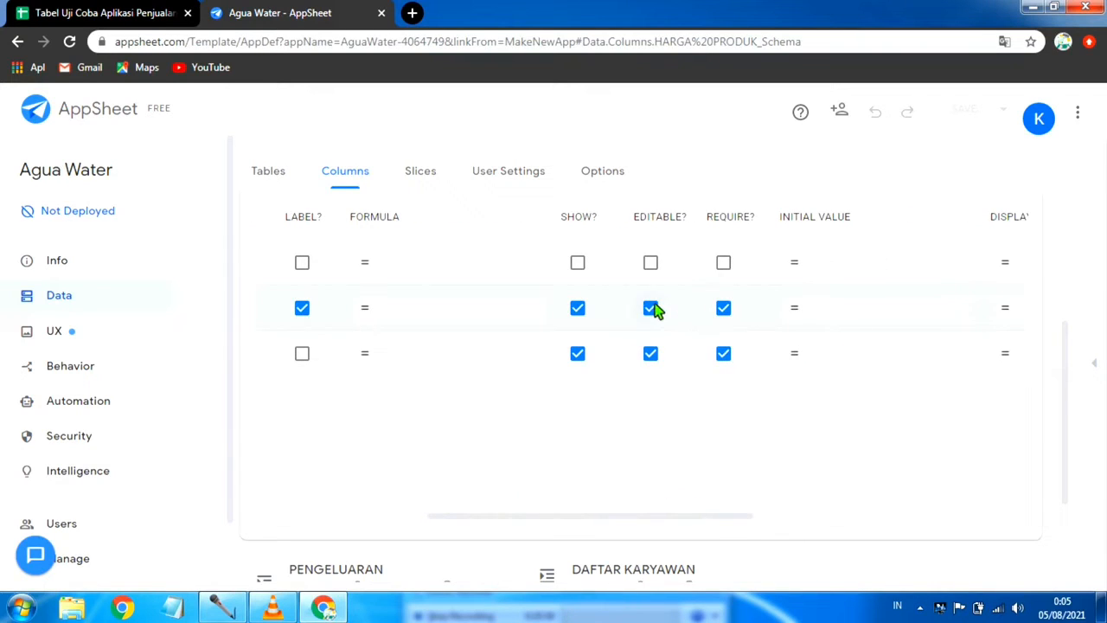
click(652, 309)
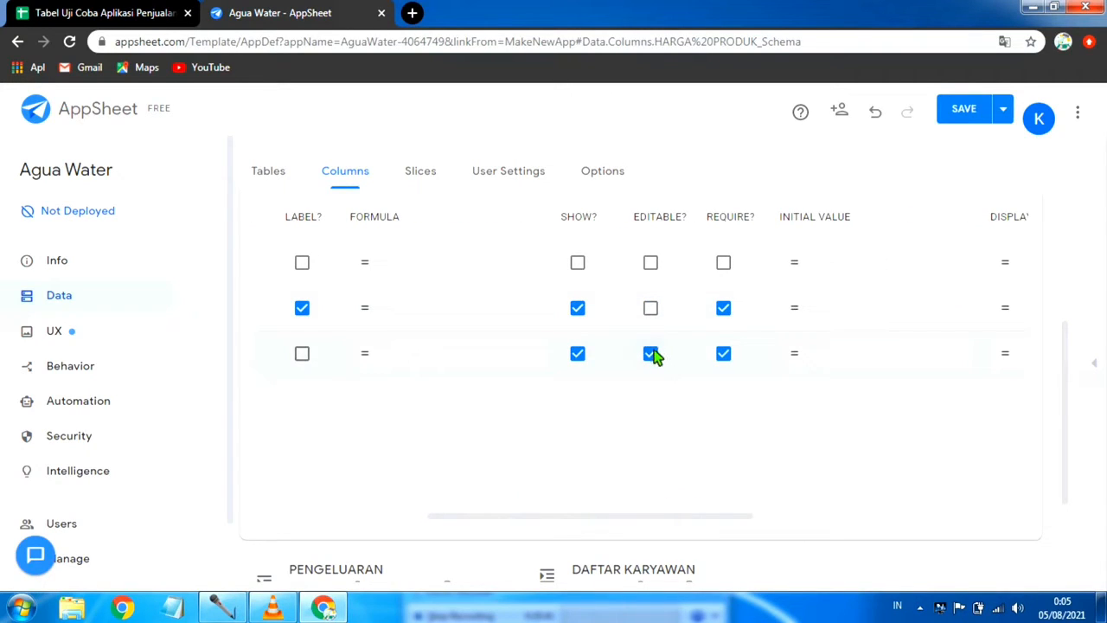
click(1002, 109)
click(931, 189)
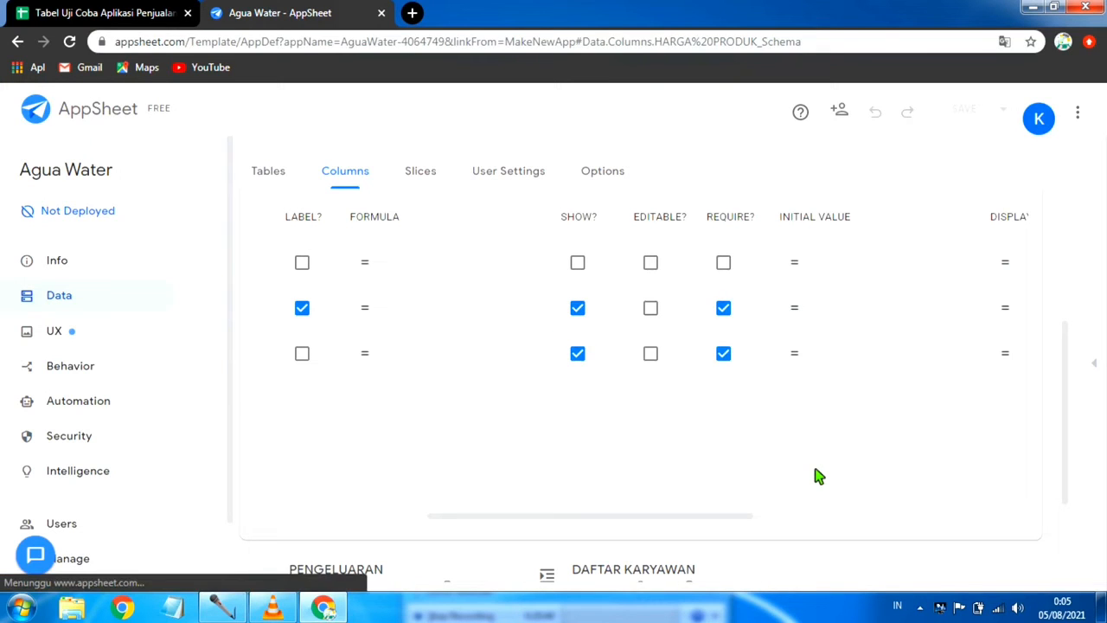
Step: Collapse the HARGA PRODUK columns and open the column settings of the DAFTAR COSTUMER table
drag(731, 518, 467, 519)
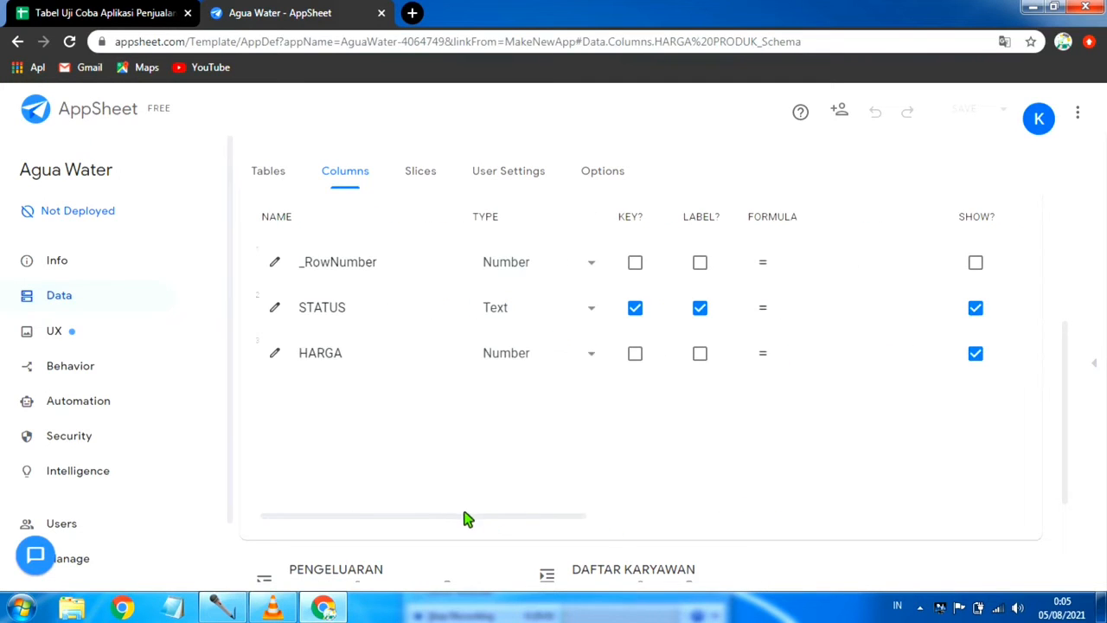
scroll(505, 433, up, 3)
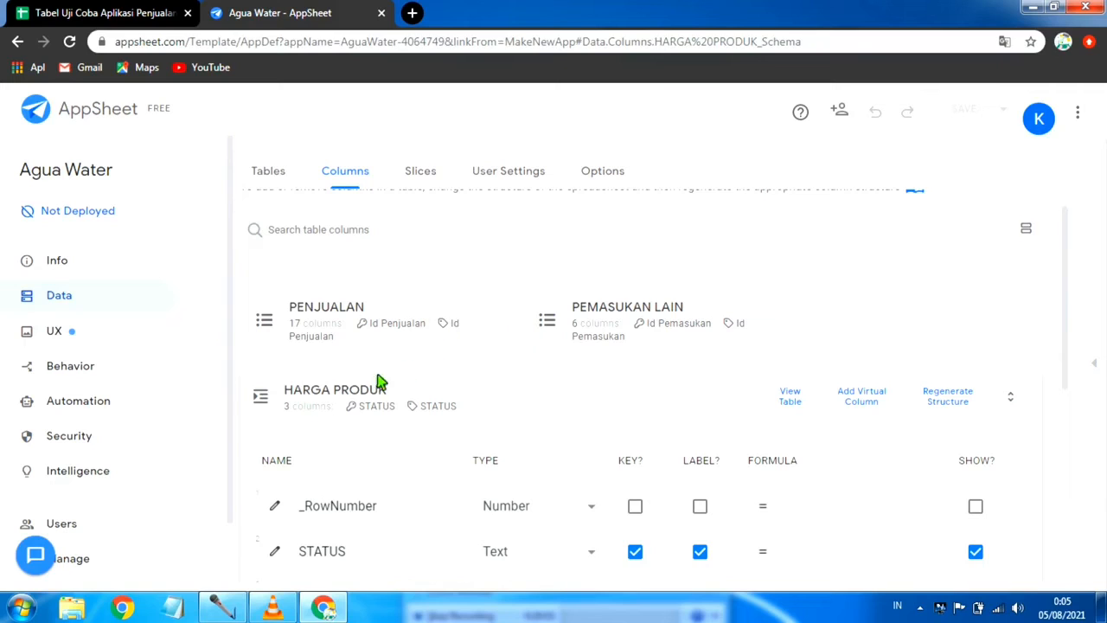
click(532, 367)
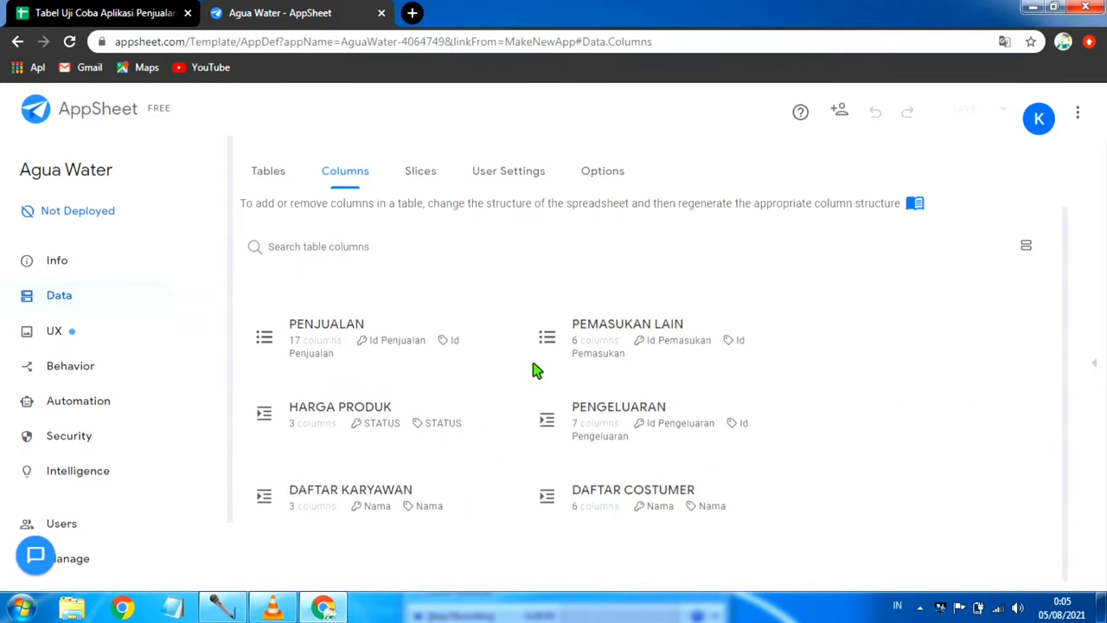
click(603, 487)
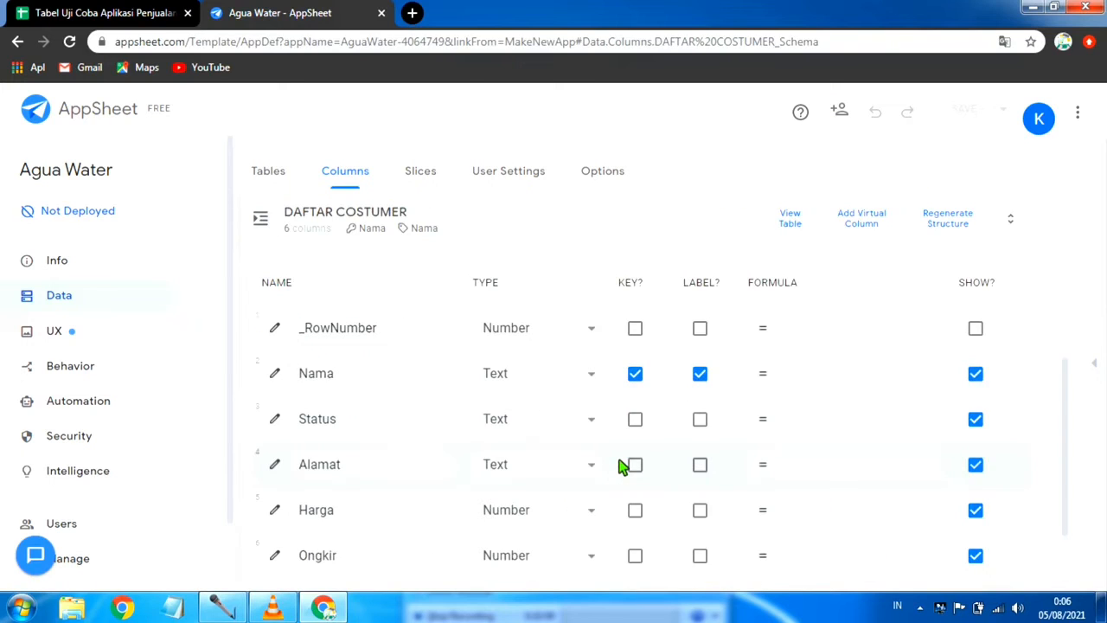
Step: Mark the Status and Alamat columns of the DAFTAR COSTUMER table as required
scroll(659, 408, down, 2)
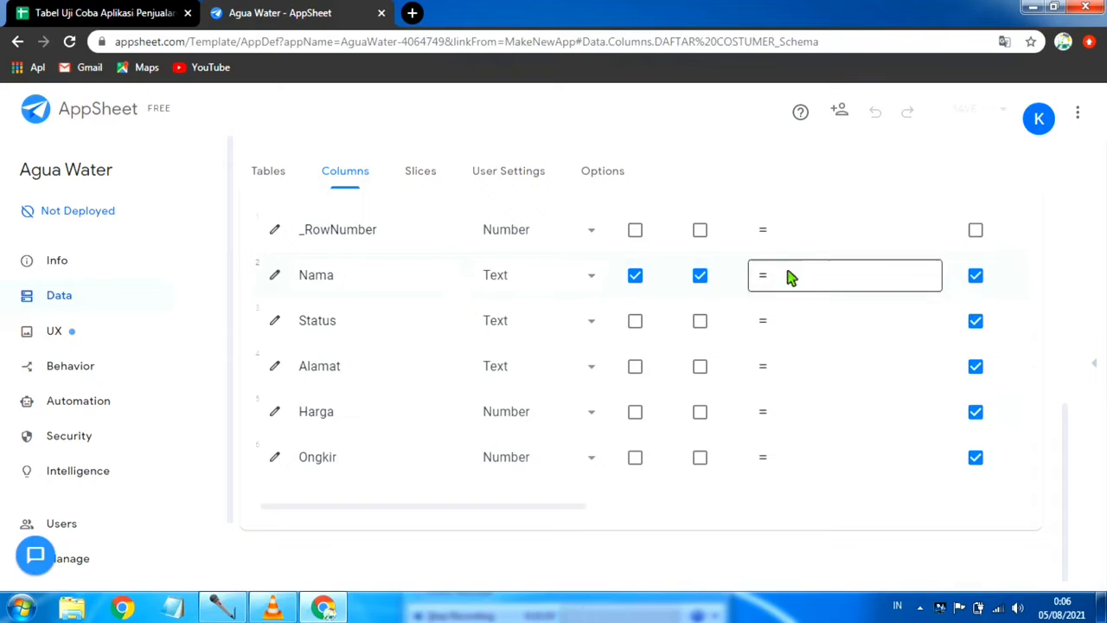
drag(578, 510, 551, 524)
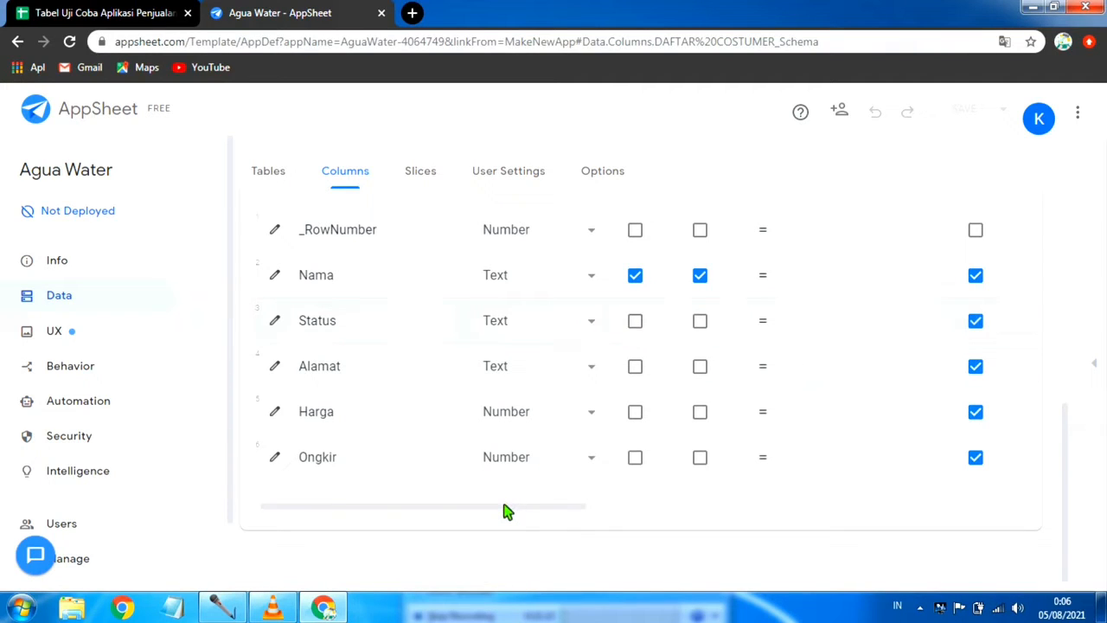
drag(506, 510, 700, 536)
scroll(562, 406, up, 2)
scroll(562, 406, up, 2)
scroll(562, 405, down, 2)
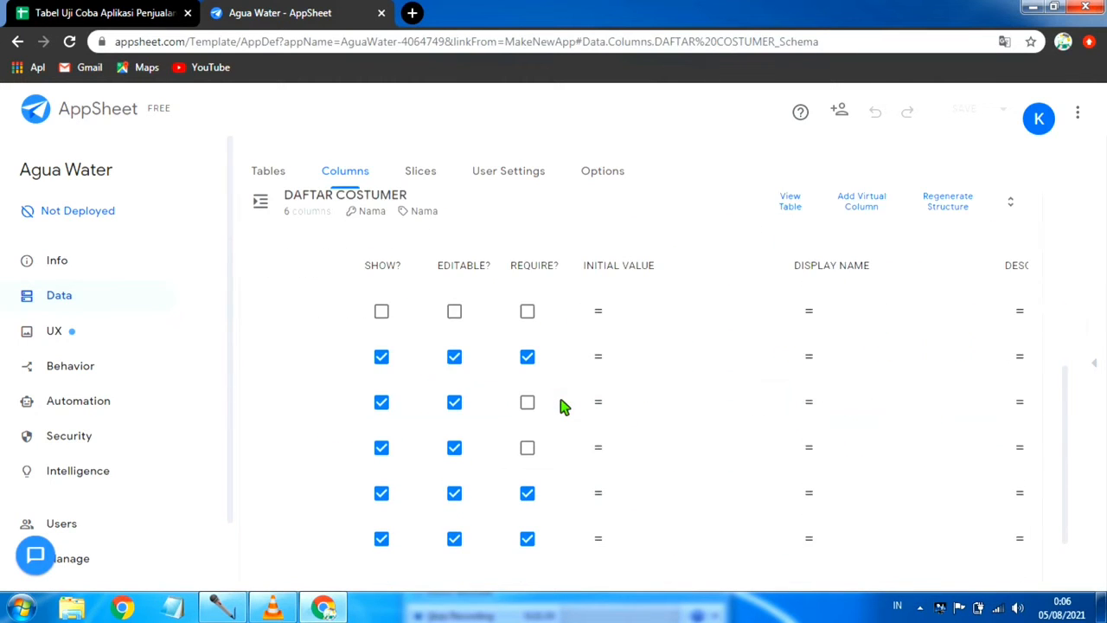
click(528, 403)
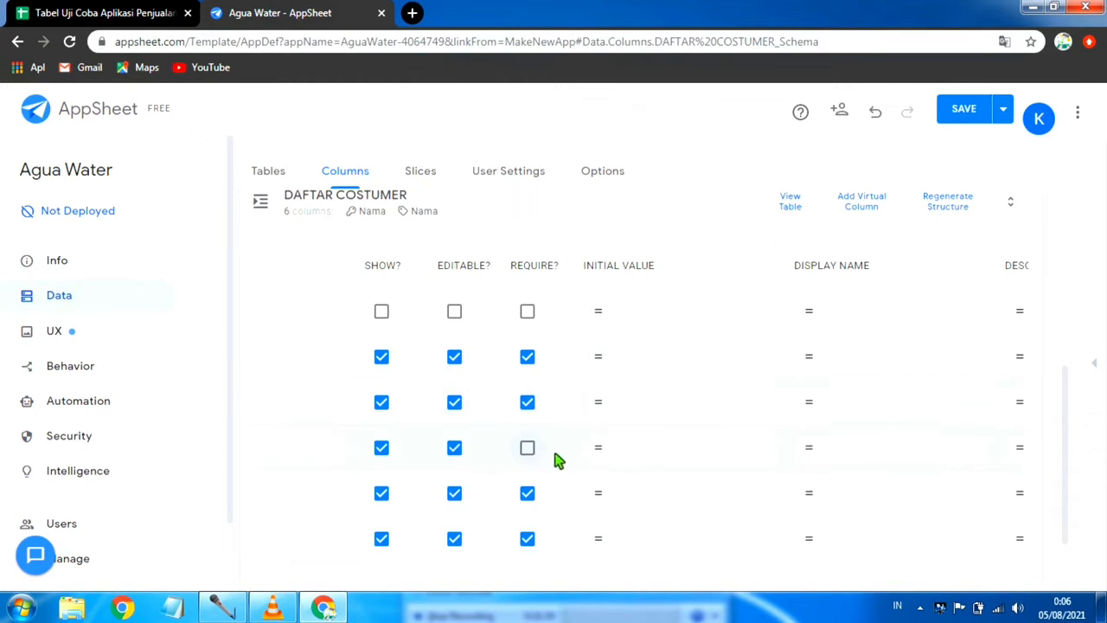
click(528, 448)
Step: Save the app with data verification after the DAFTAR COSTUMER column changes
scroll(585, 471, down, 1)
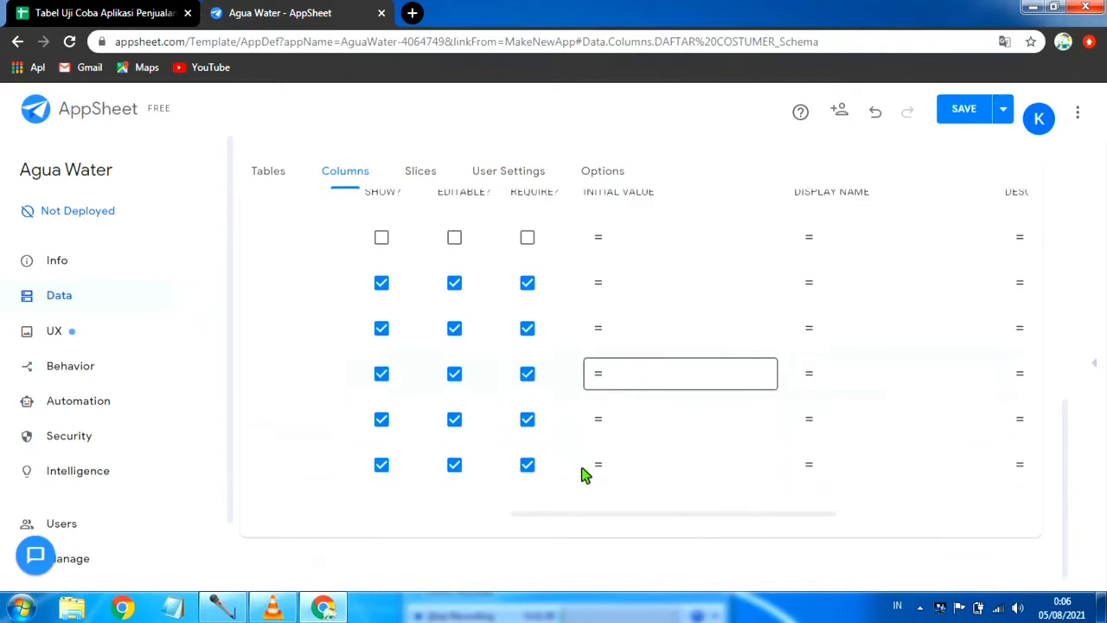
drag(632, 511, 308, 492)
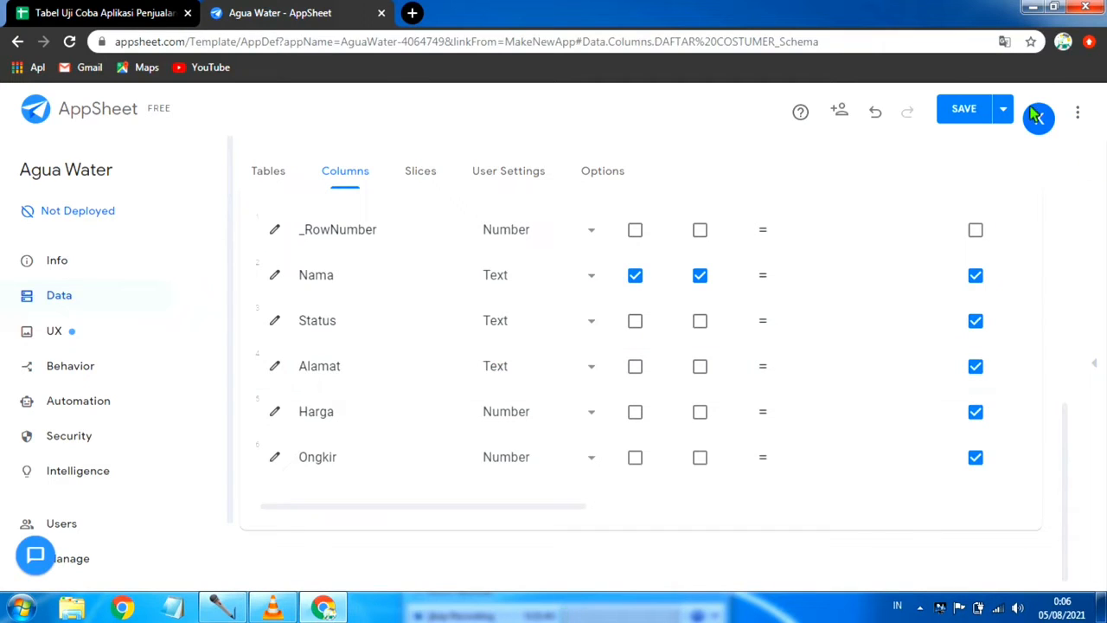
click(998, 118)
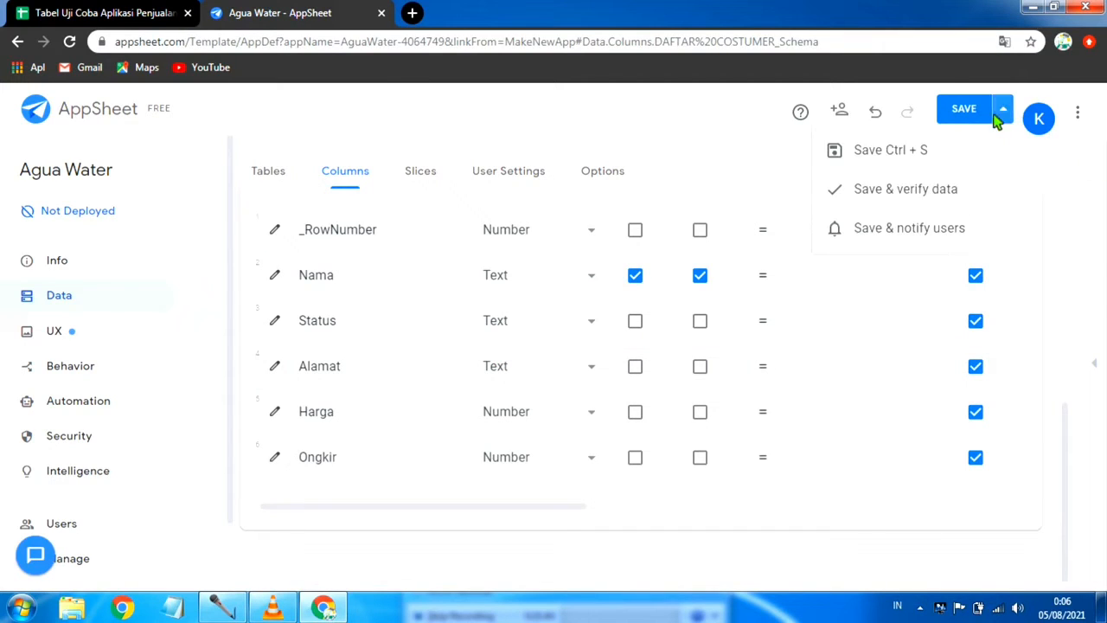
click(927, 187)
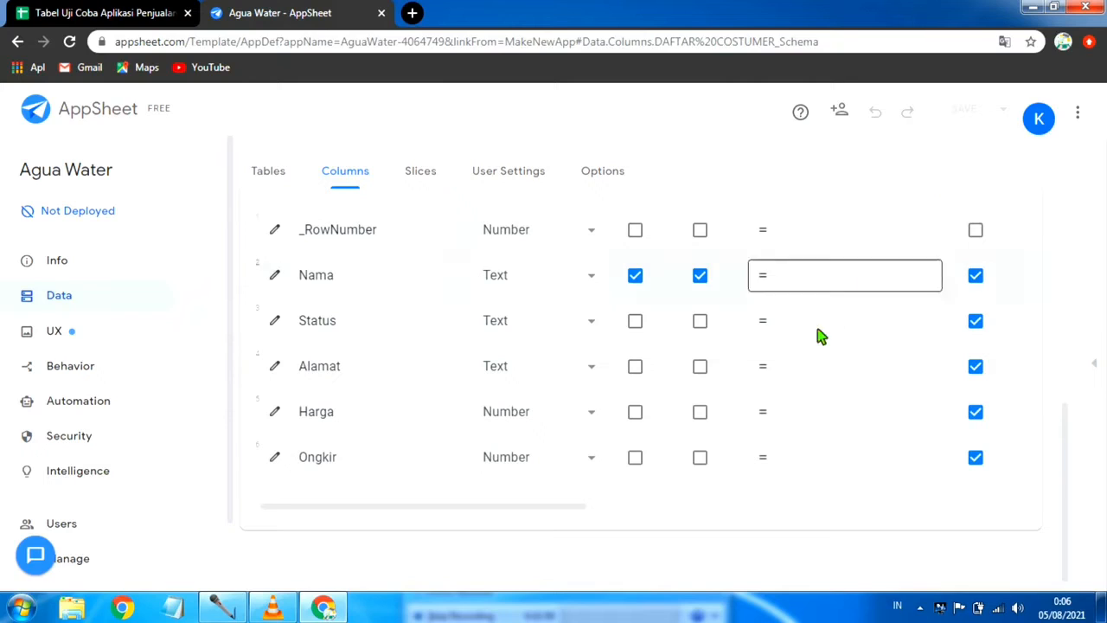
Step: Change the type of the DAFTAR COSTUMER table's Status column to Ref
click(596, 415)
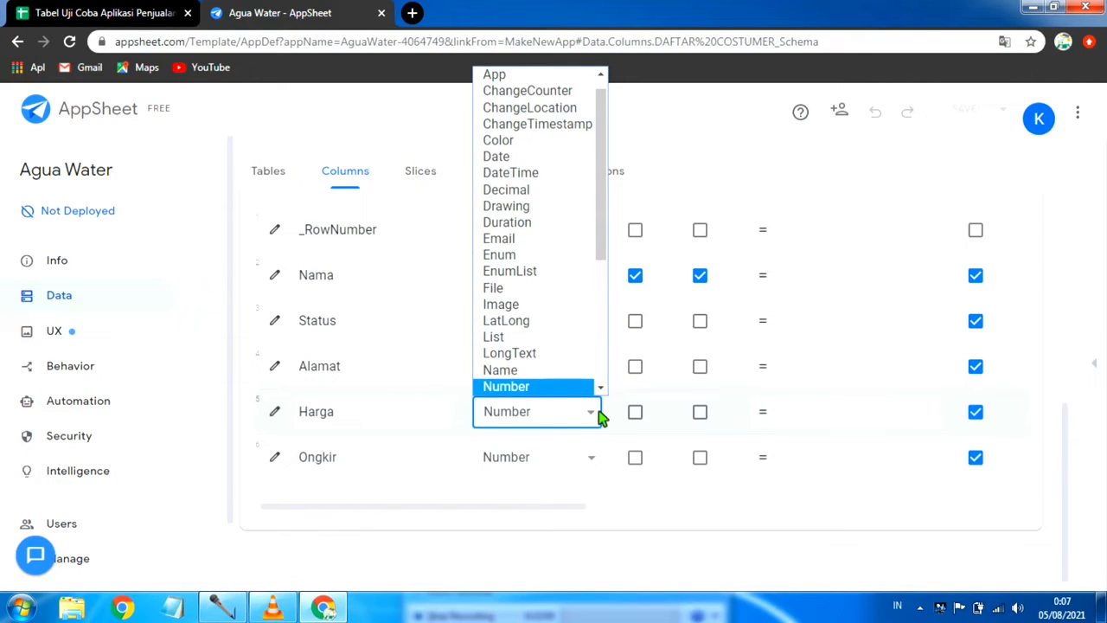
click(601, 417)
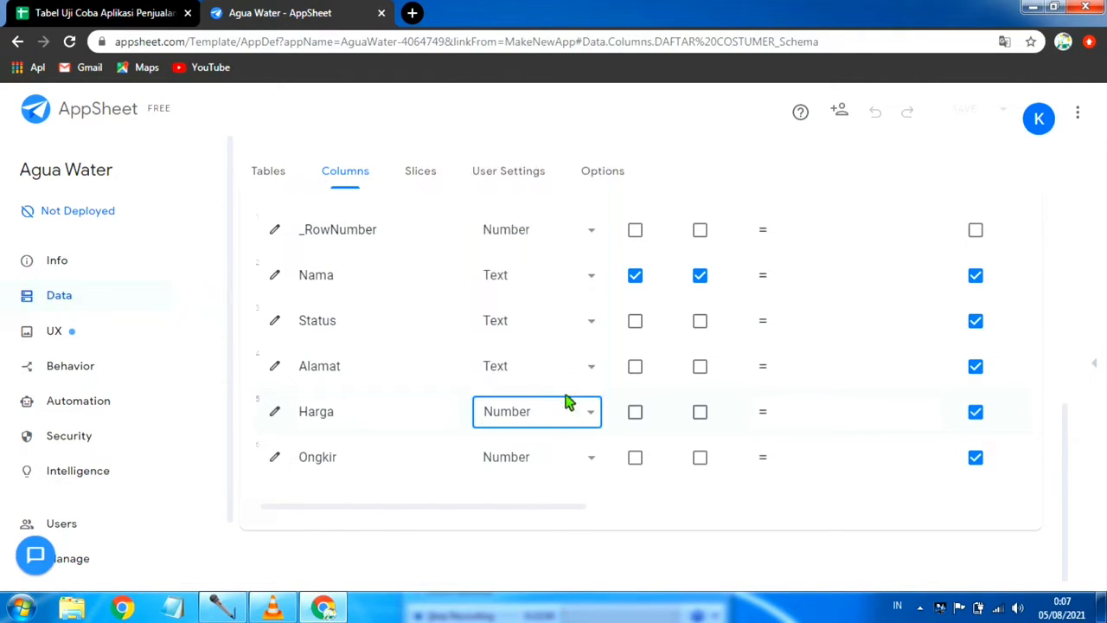
click(597, 322)
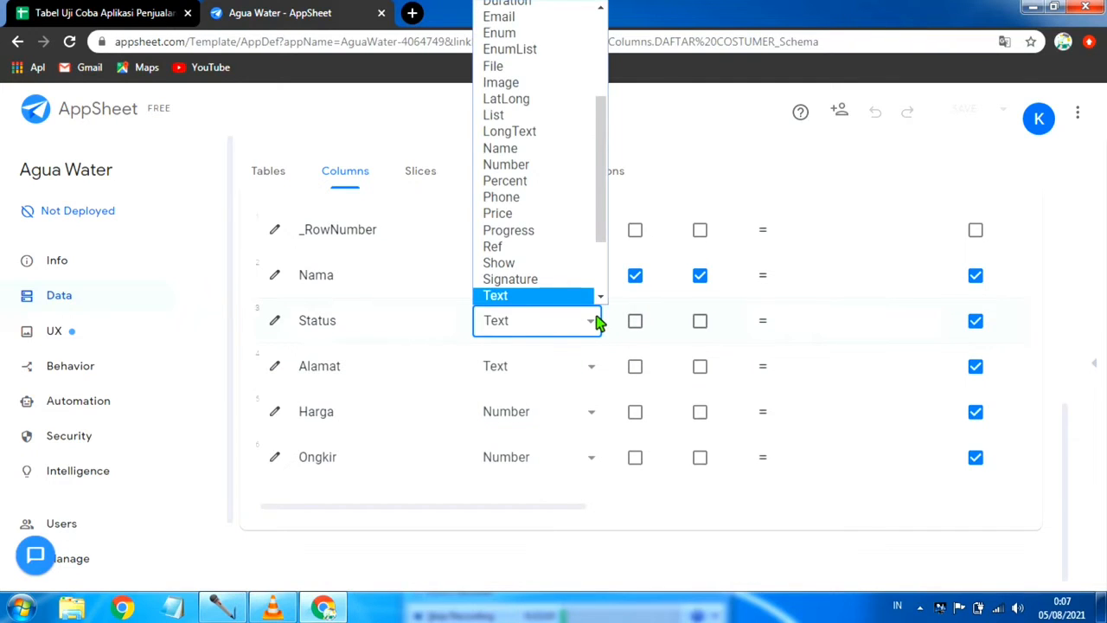
scroll(558, 277, down, 1)
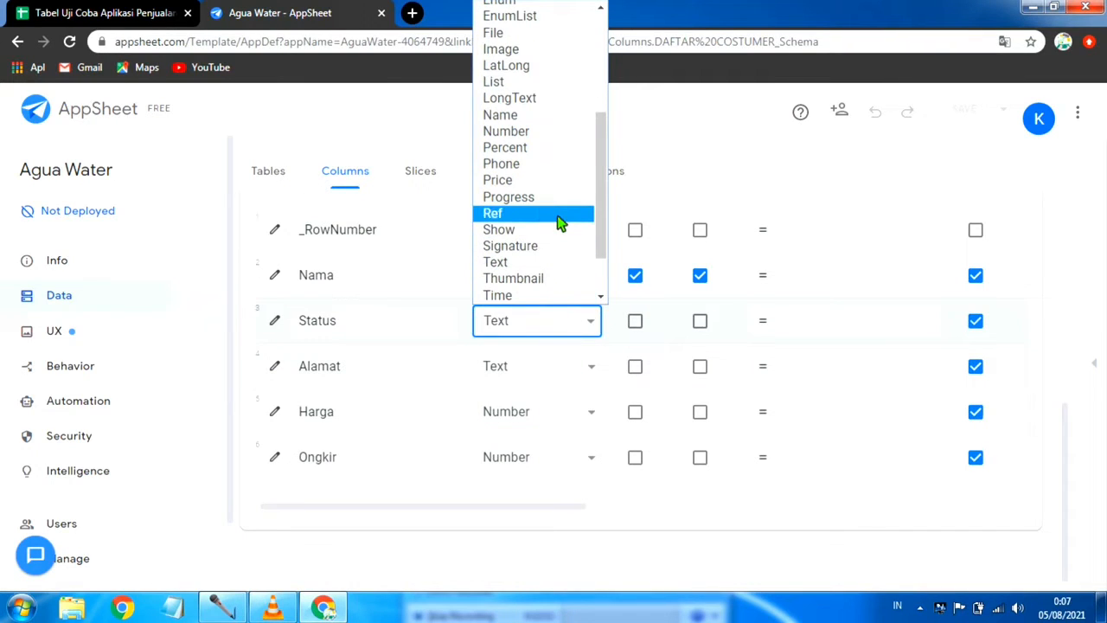
click(561, 215)
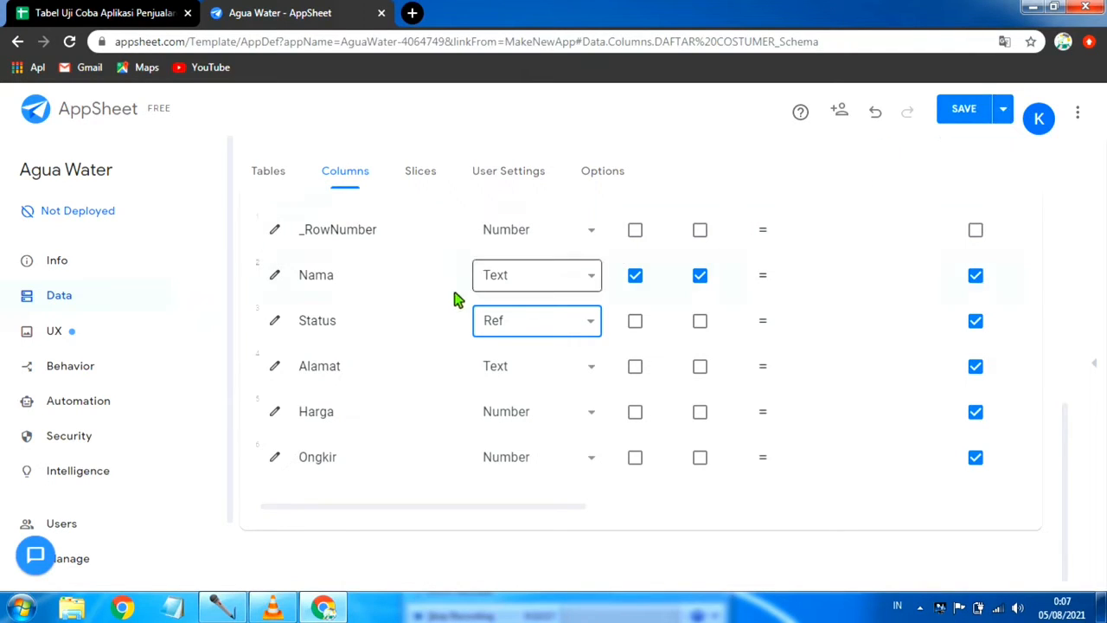
scroll(367, 352, up, 1)
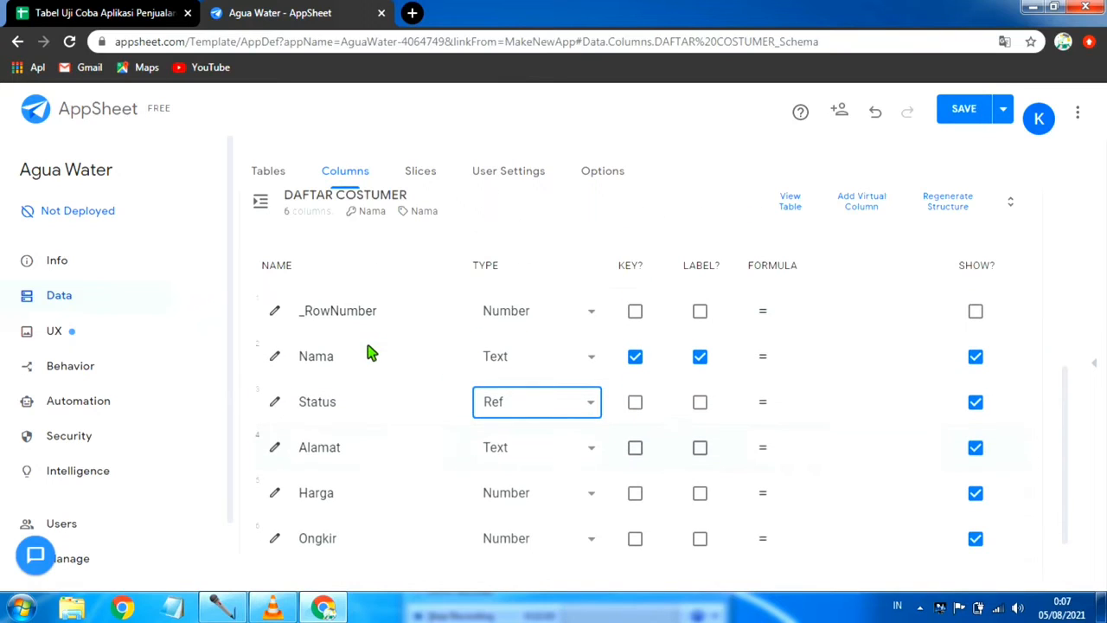
click(275, 403)
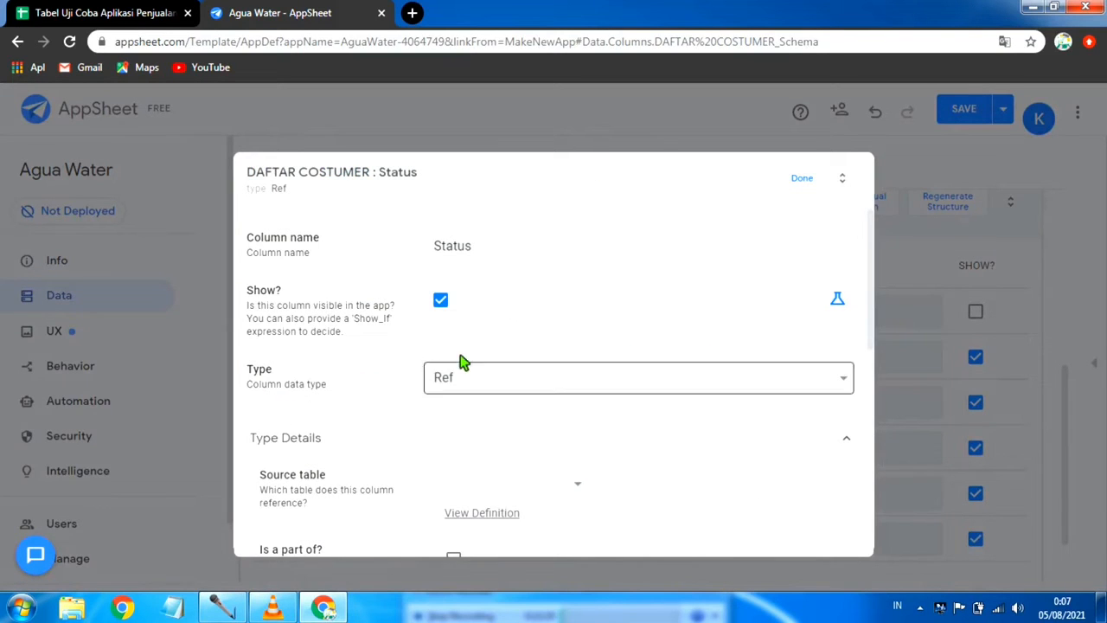
scroll(482, 365, down, 2)
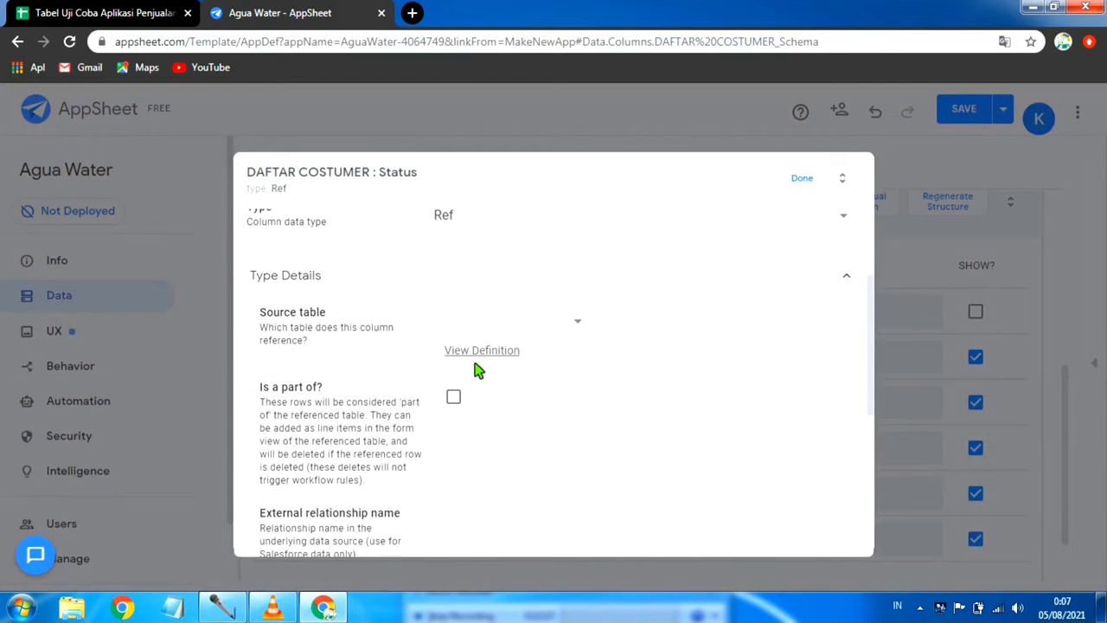
click(806, 179)
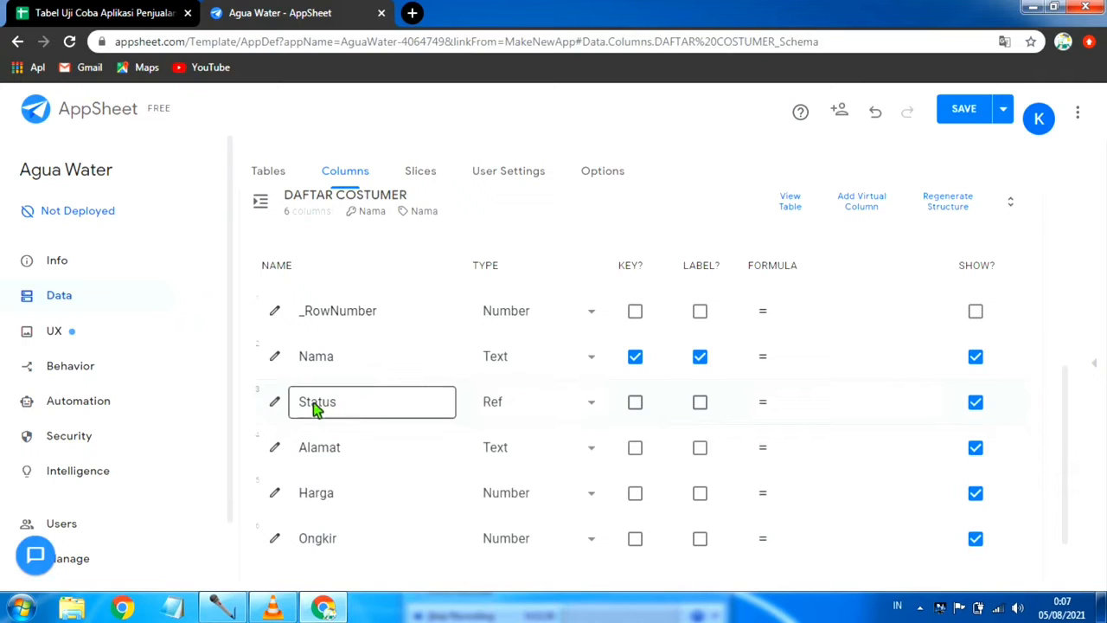
Step: Set HARGA PRODUK as the source table of the Status column and save the app with data verification
click(277, 405)
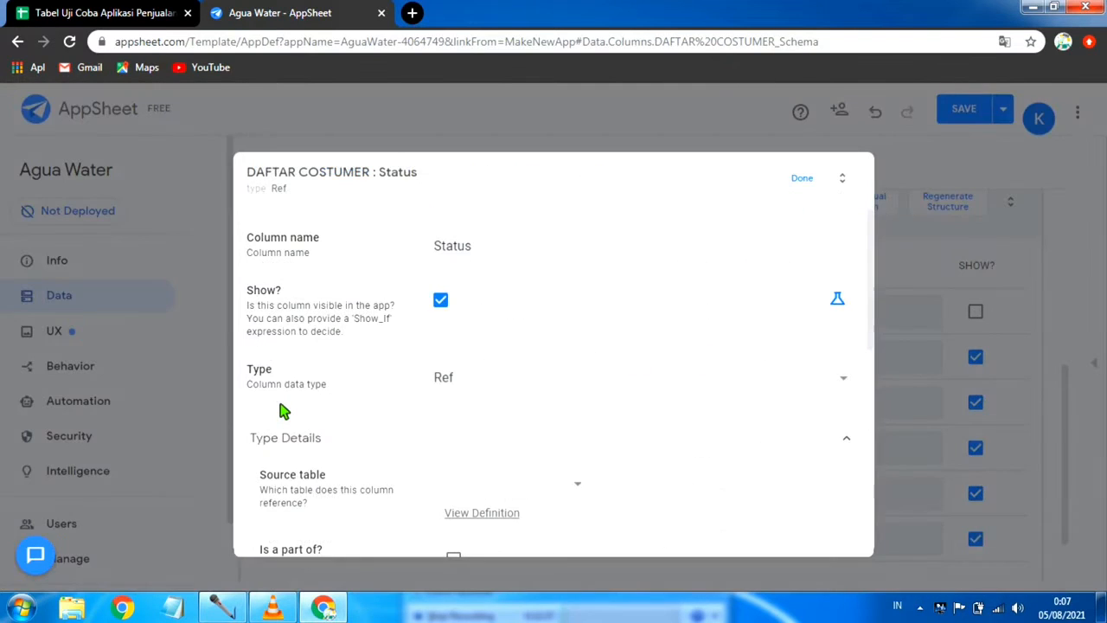
scroll(297, 350, down, 1)
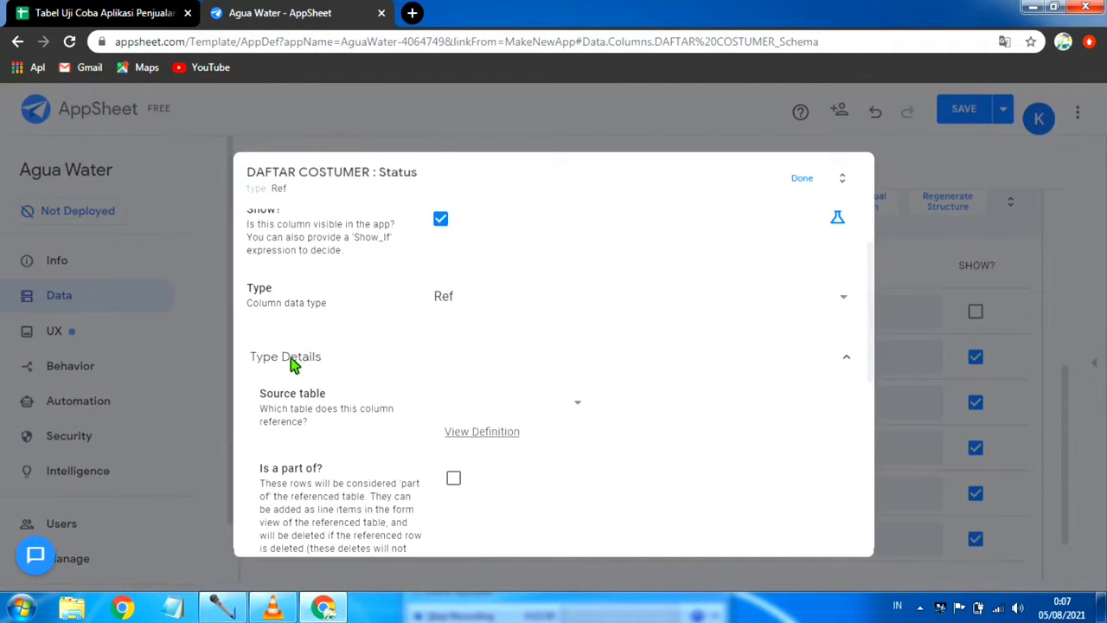
click(580, 408)
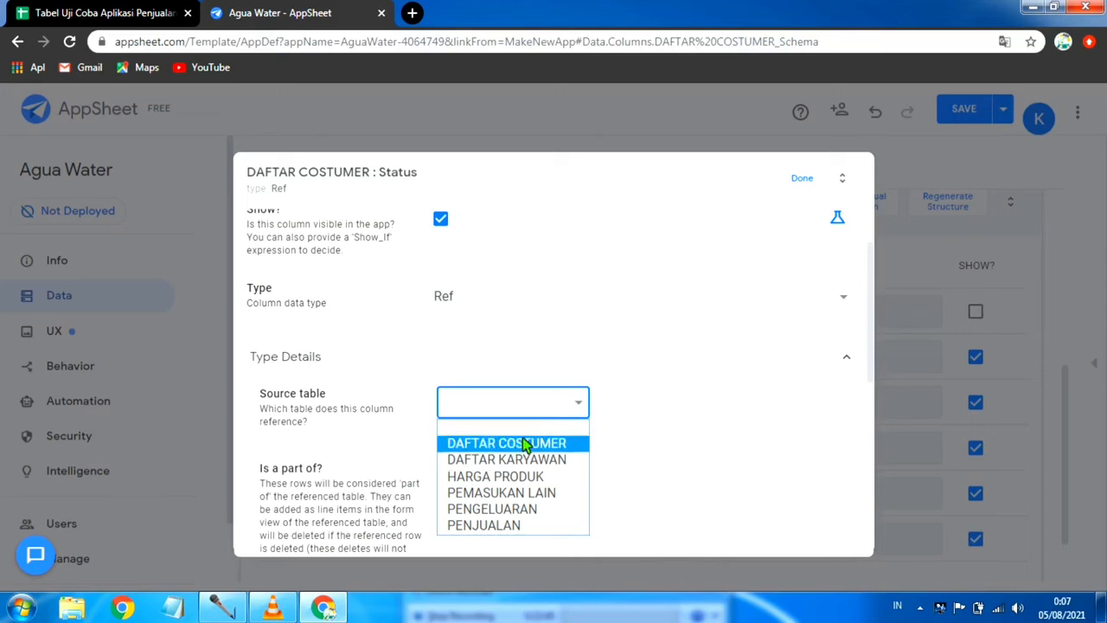
click(508, 478)
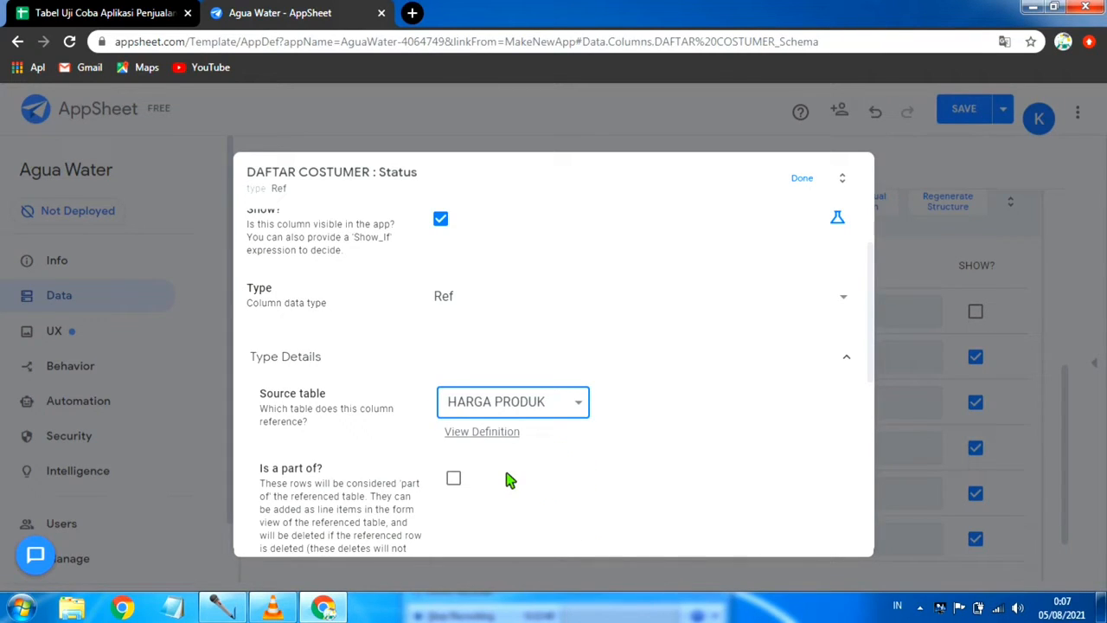
click(800, 179)
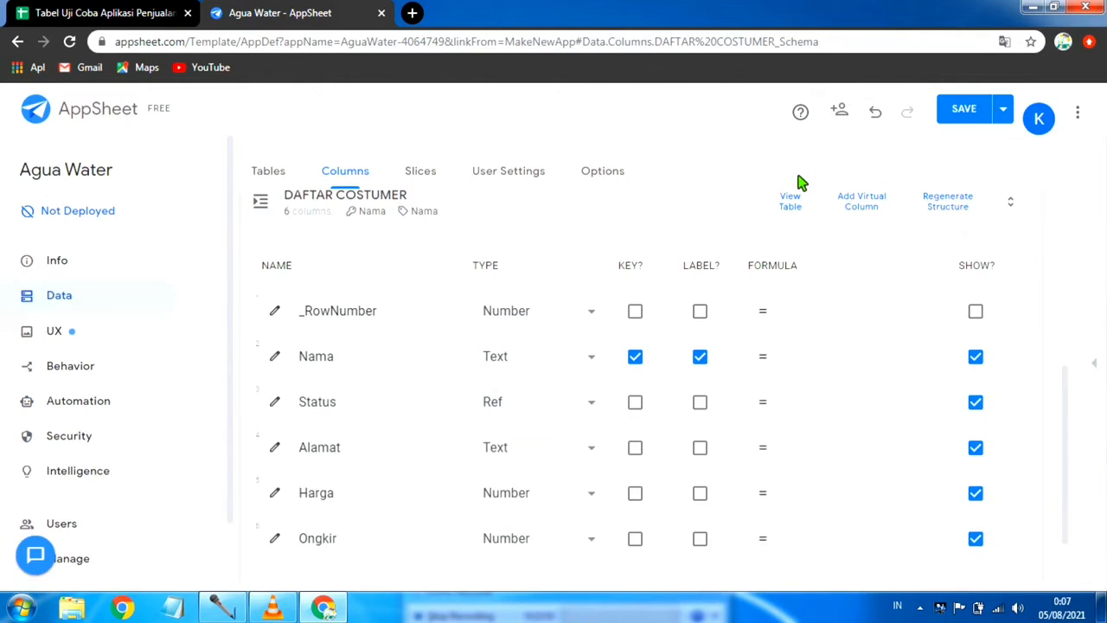
click(1002, 111)
click(905, 190)
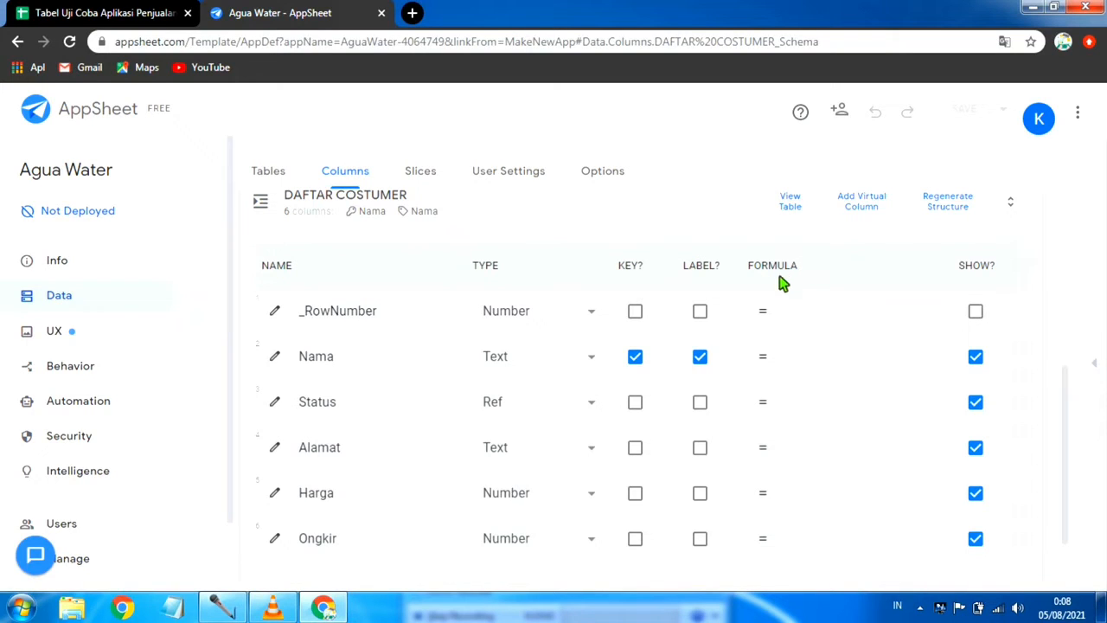
Step: Change the Alamat column's type to LongText and save the app with data verification
scroll(563, 381, down, 1)
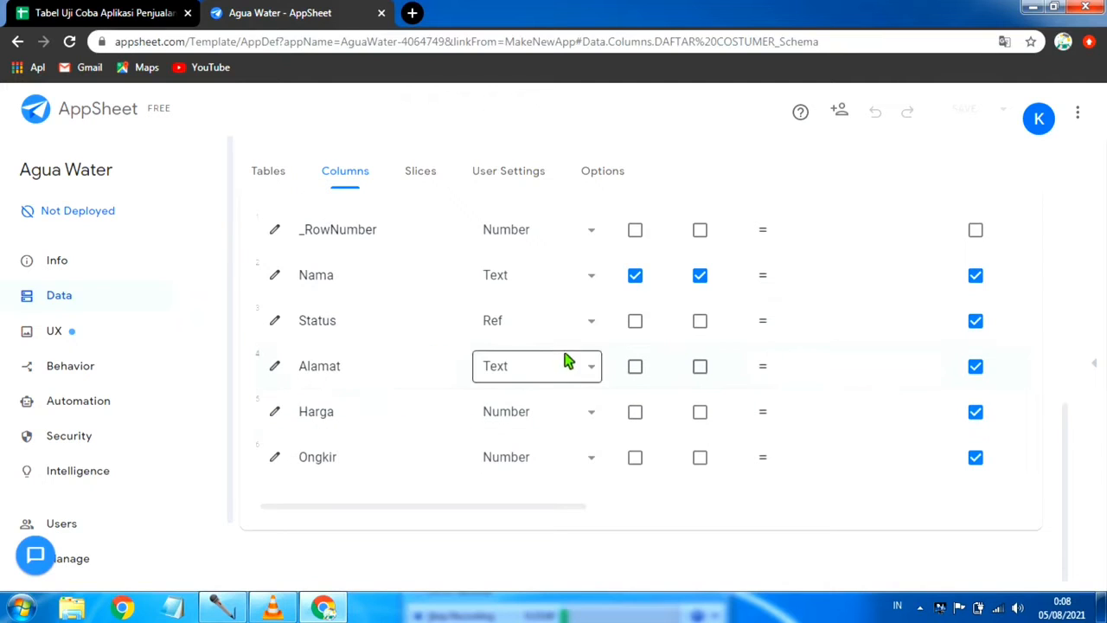
click(593, 370)
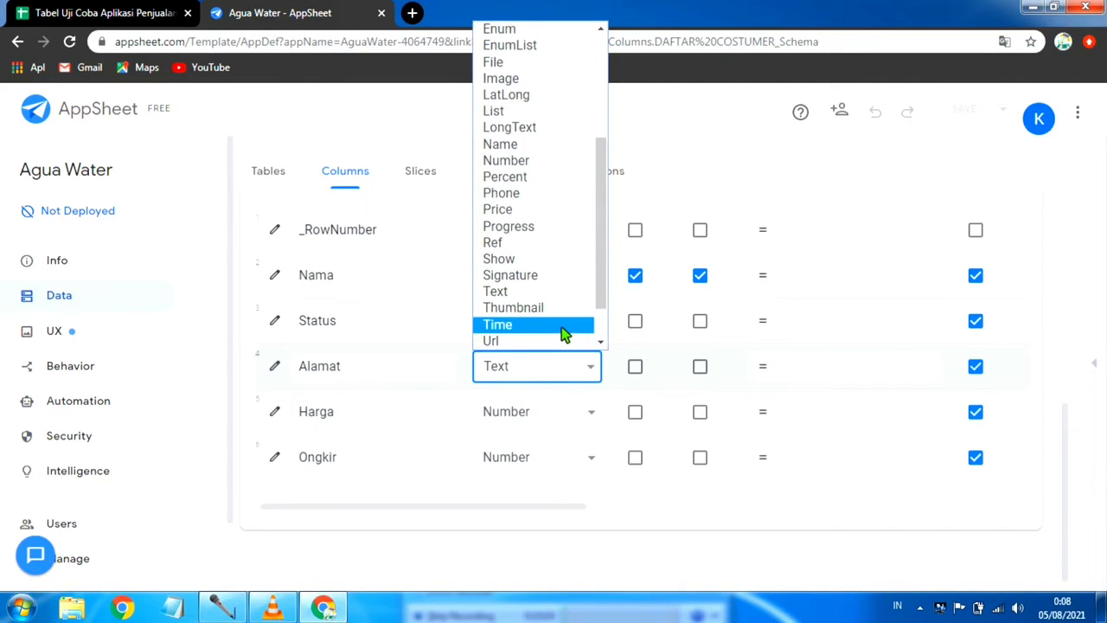
click(564, 131)
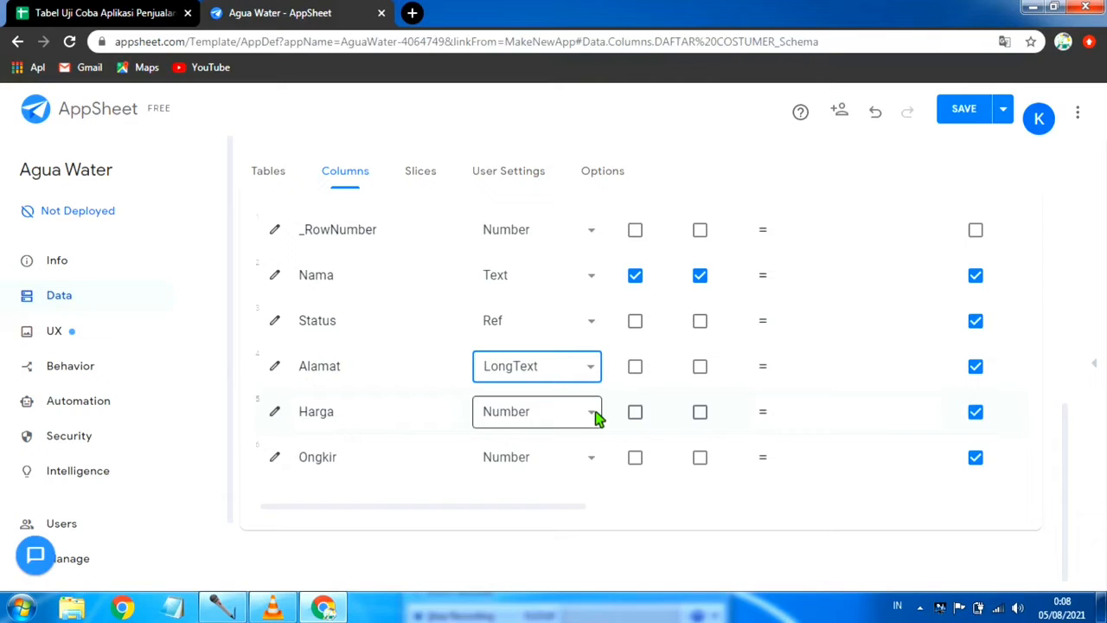
click(779, 413)
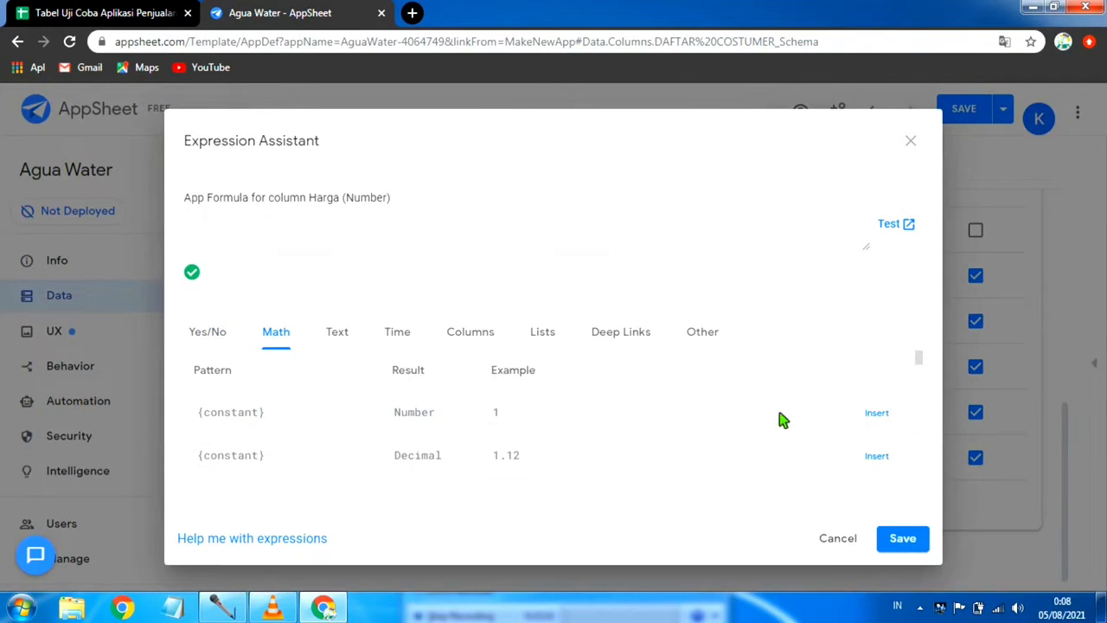
click(910, 141)
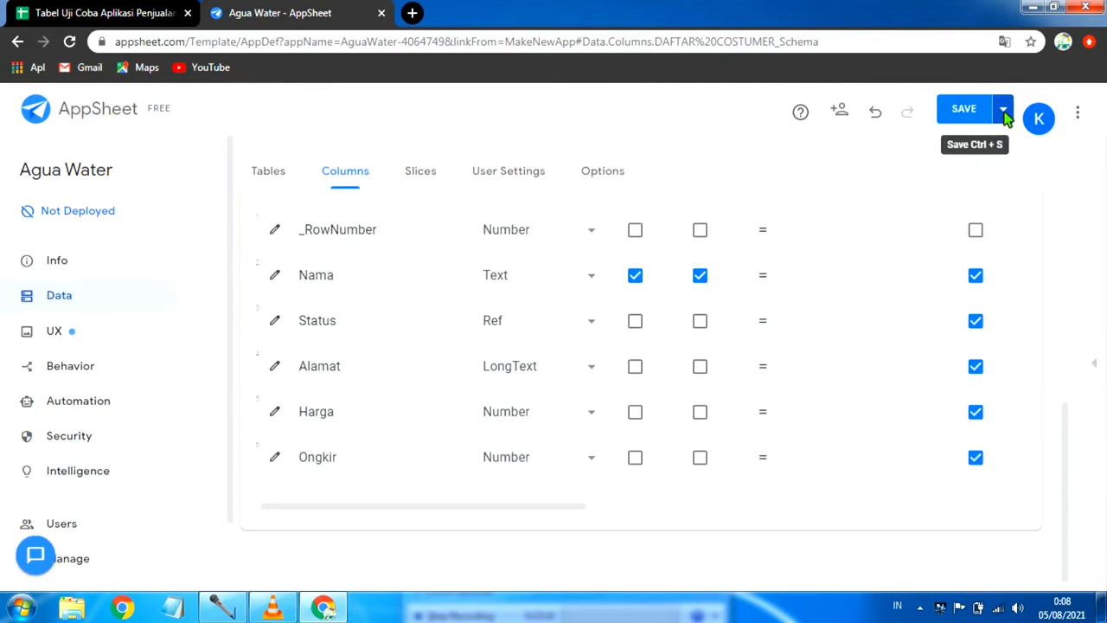
click(1001, 115)
click(905, 190)
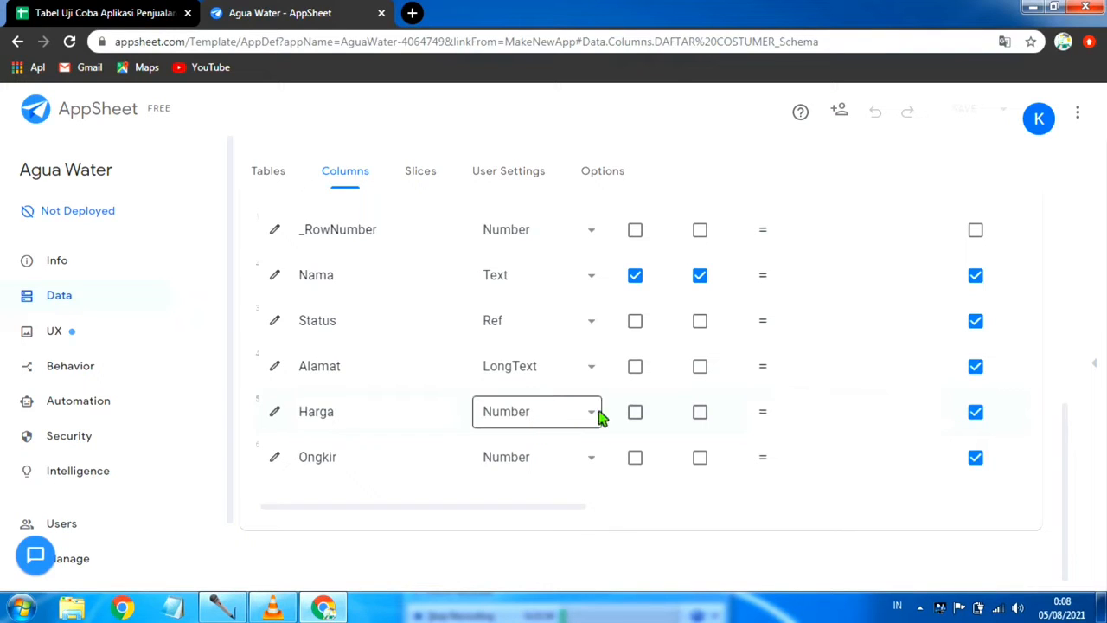
Step: Give the Harga column the app formula [Status].[HARGA] and save the app with data verification
click(822, 416)
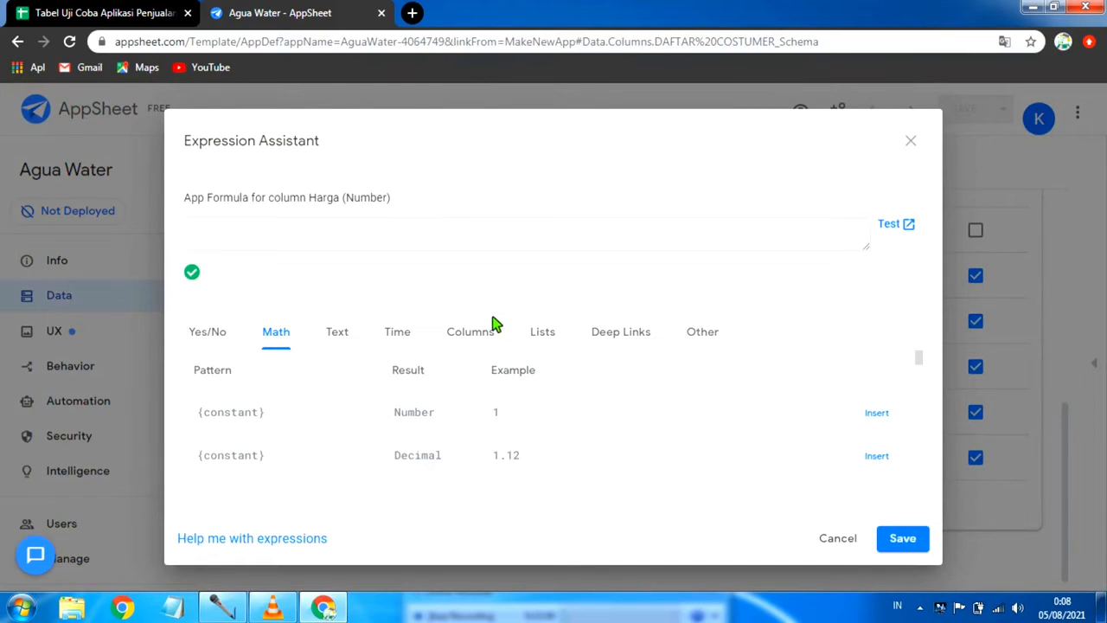
click(704, 333)
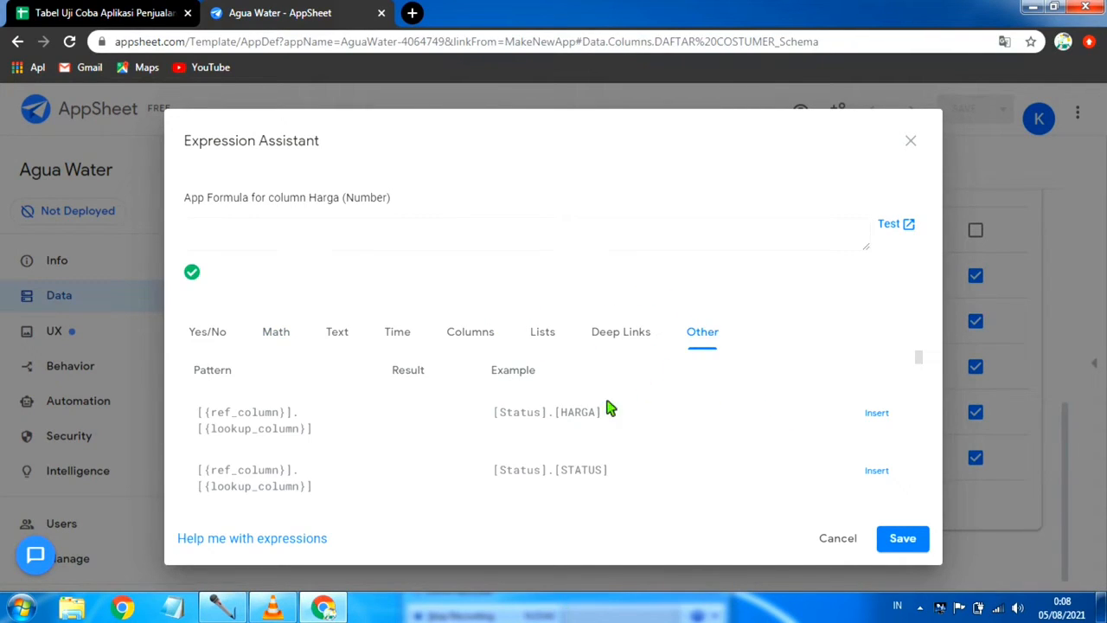
scroll(586, 415, down, 2)
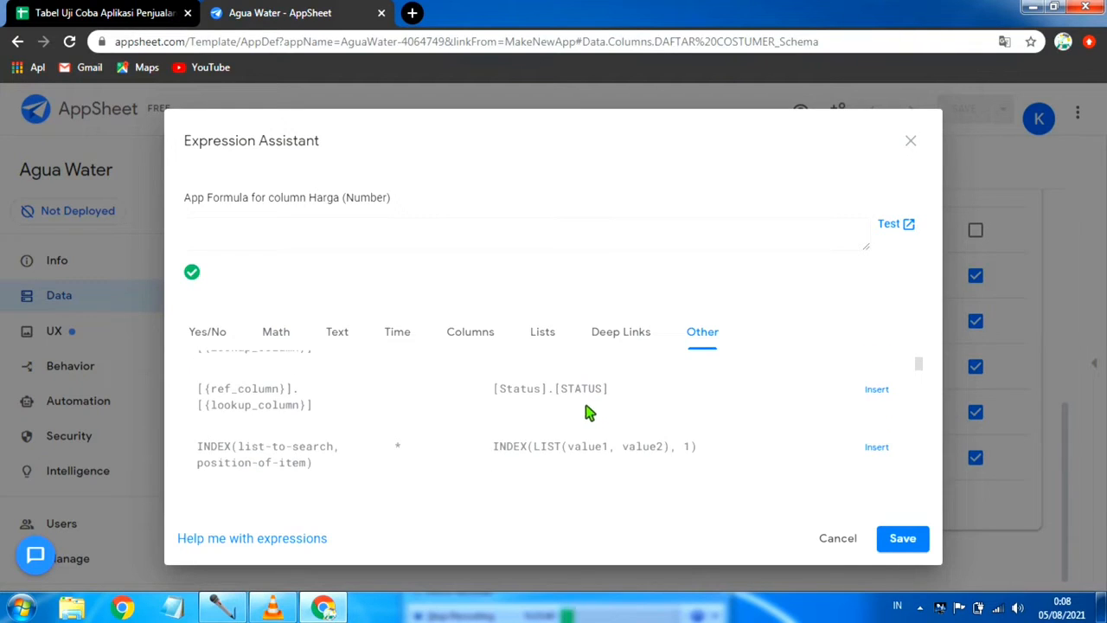
scroll(597, 413, up, 2)
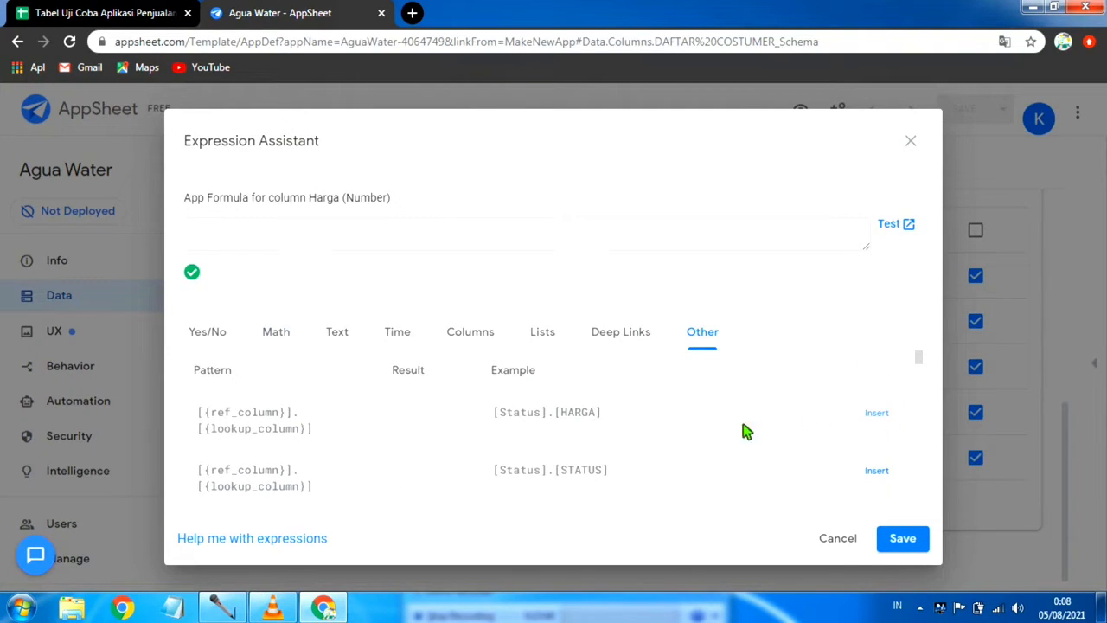
click(876, 413)
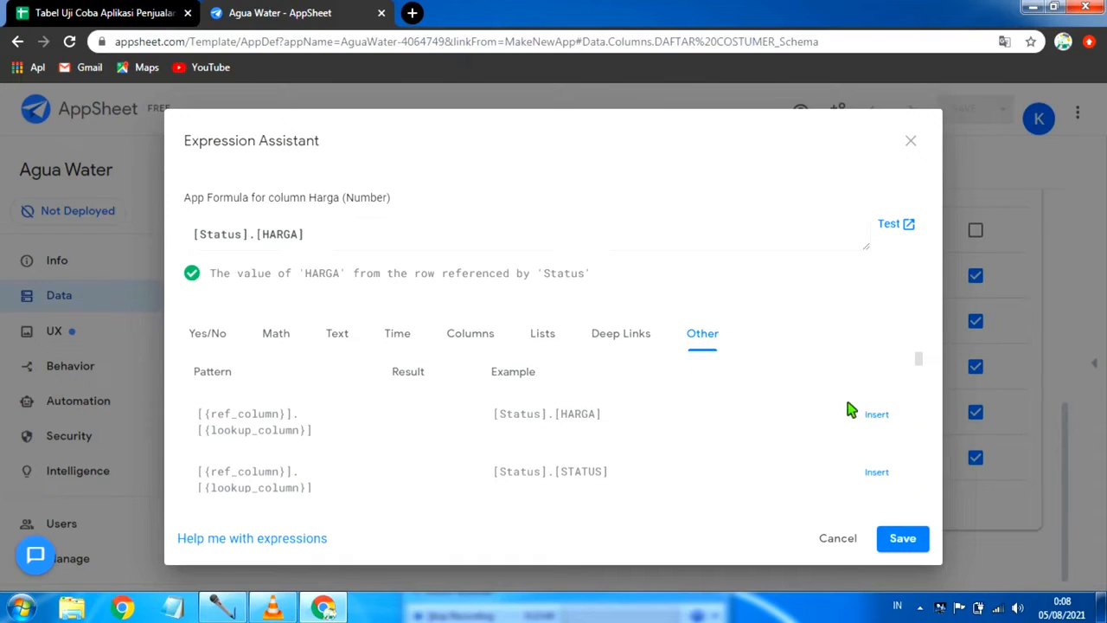
click(904, 540)
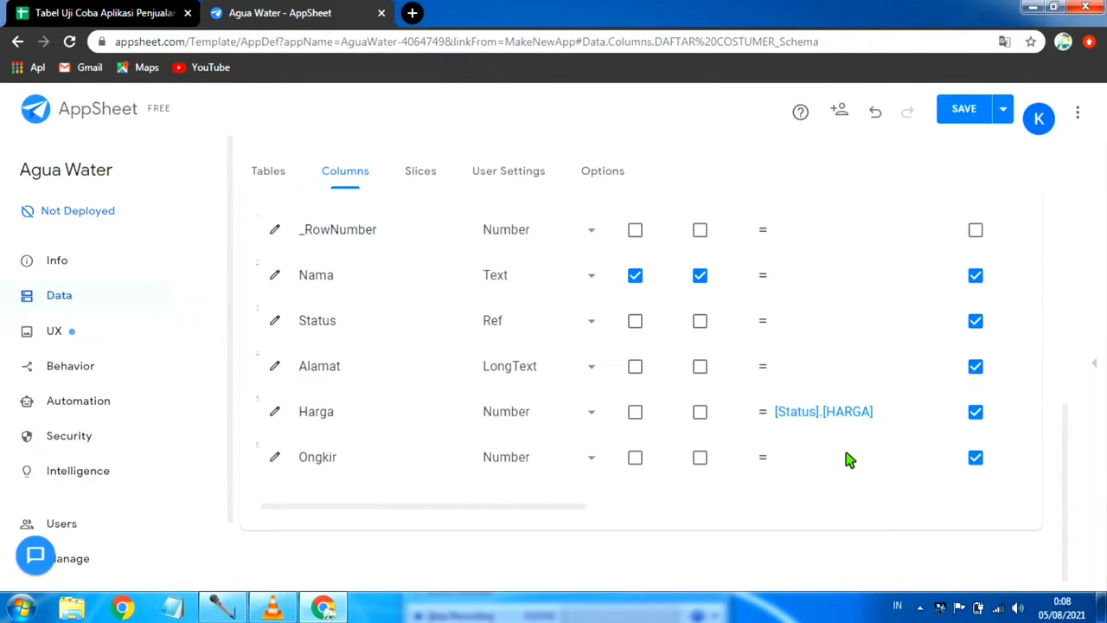
click(1002, 109)
click(898, 190)
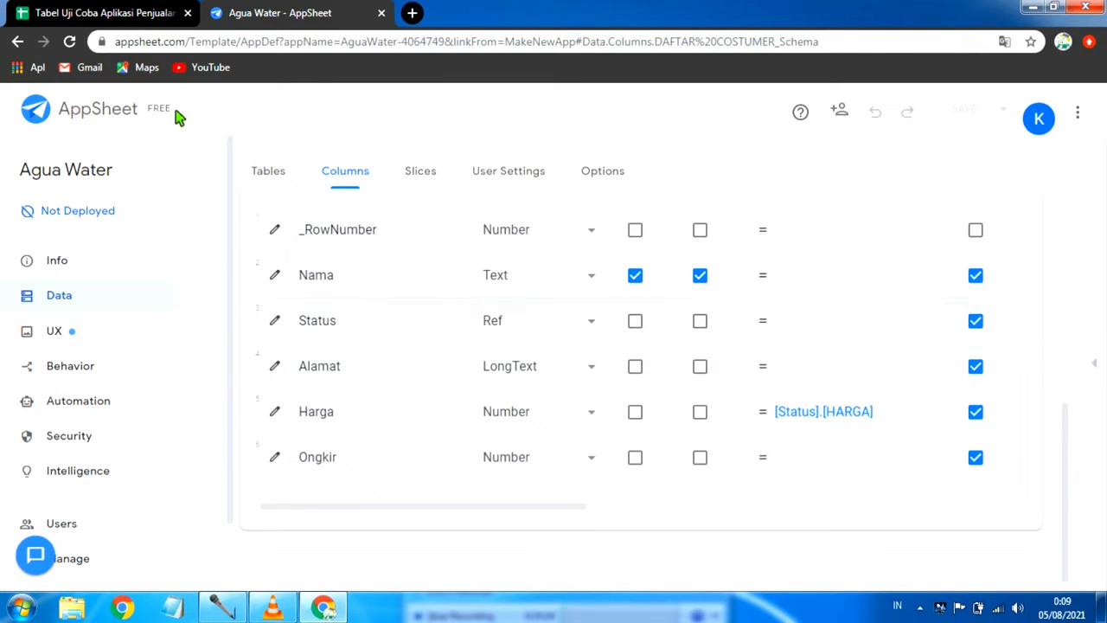
Step: Switch to Google Sheets to check the statuses and prices on the HARGA PRODUK sheet, and return to AppSheet
click(104, 13)
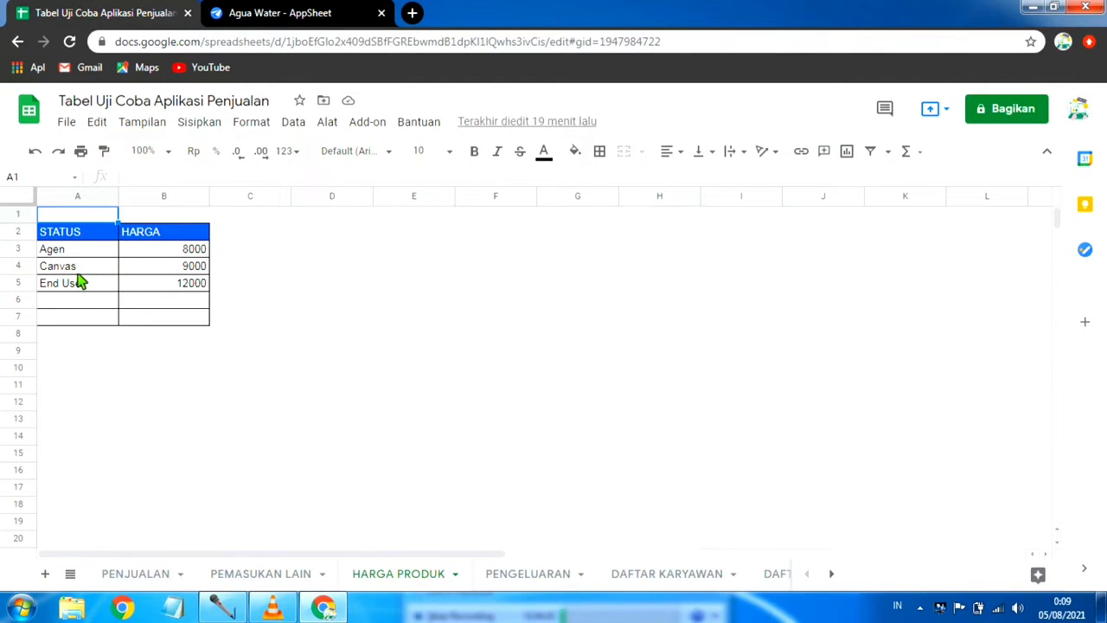
click(291, 17)
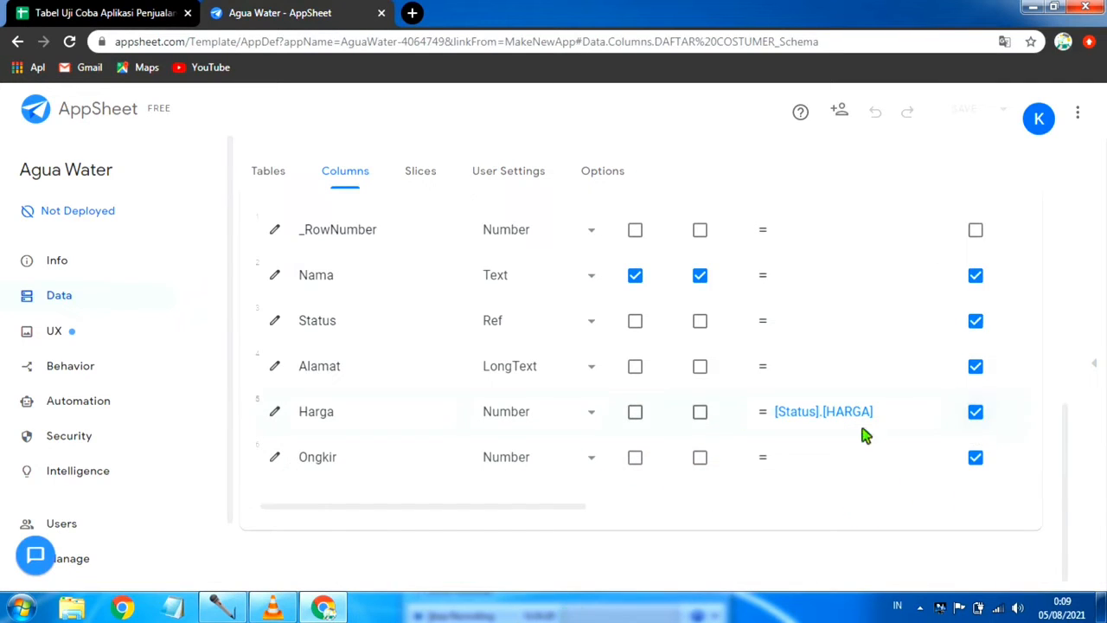
scroll(690, 421, up, 3)
scroll(689, 415, down, 3)
Step: Show the app preview and look through its navigation menu, closing the menu again
click(1096, 368)
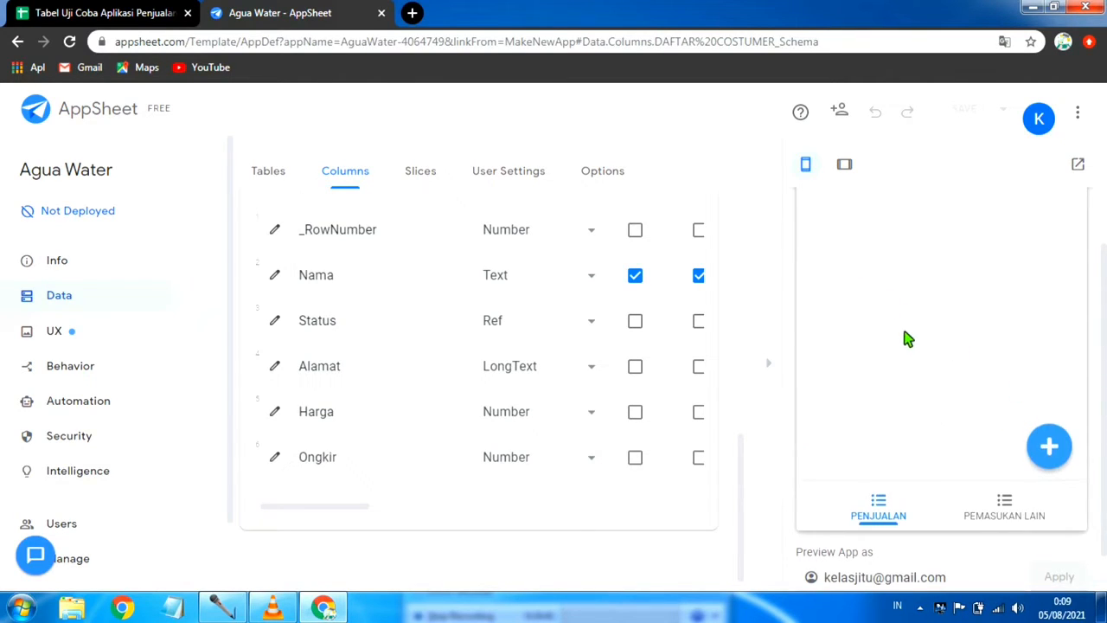
click(817, 222)
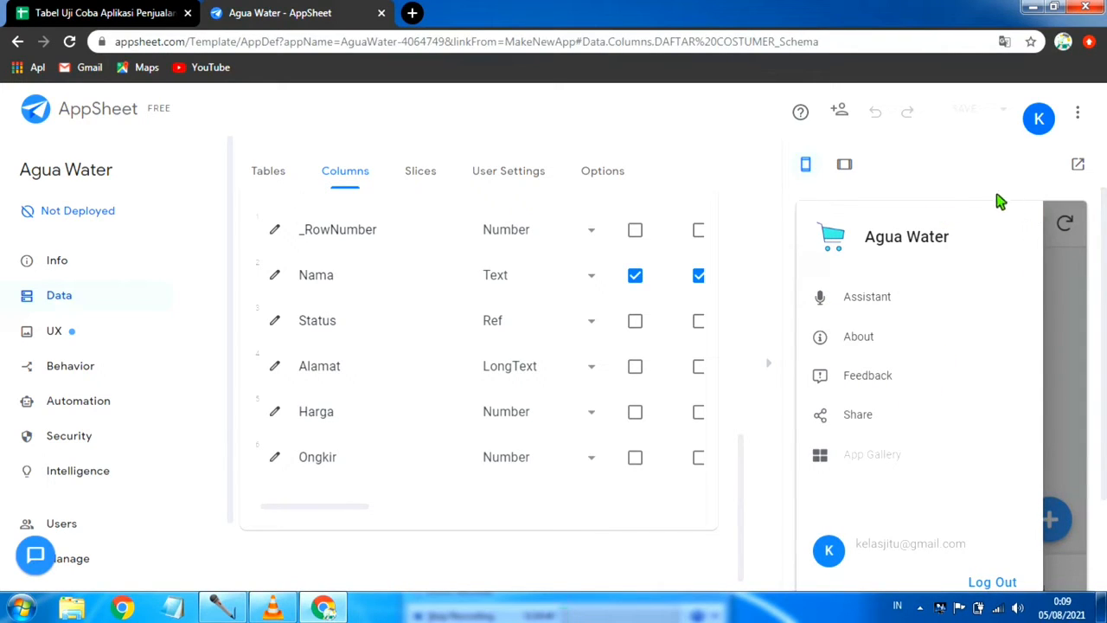
click(1076, 324)
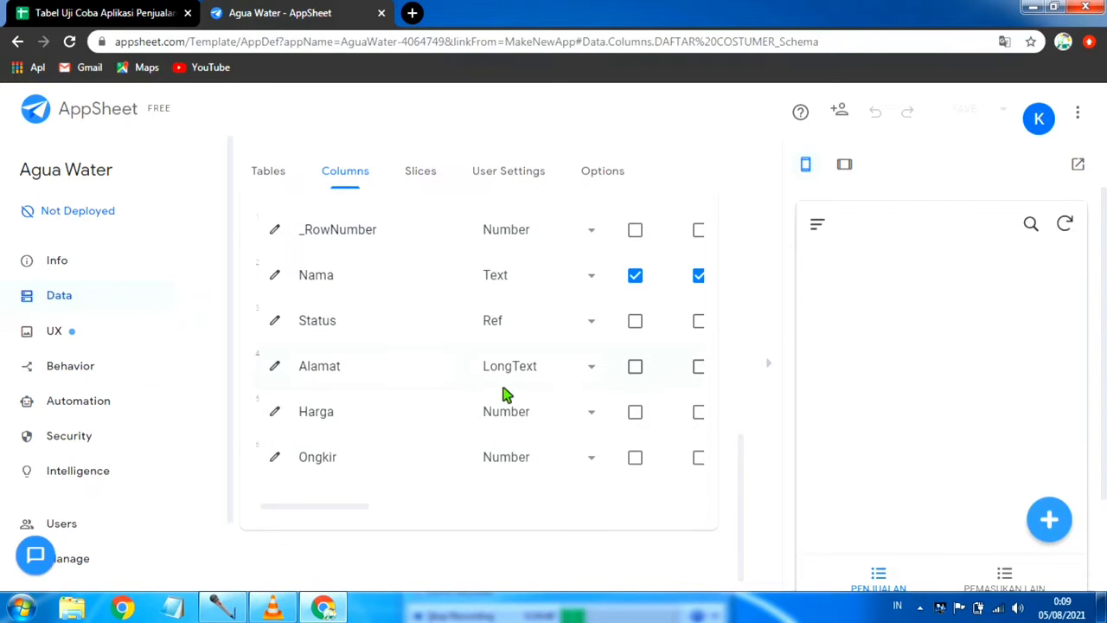
scroll(496, 393, up, 8)
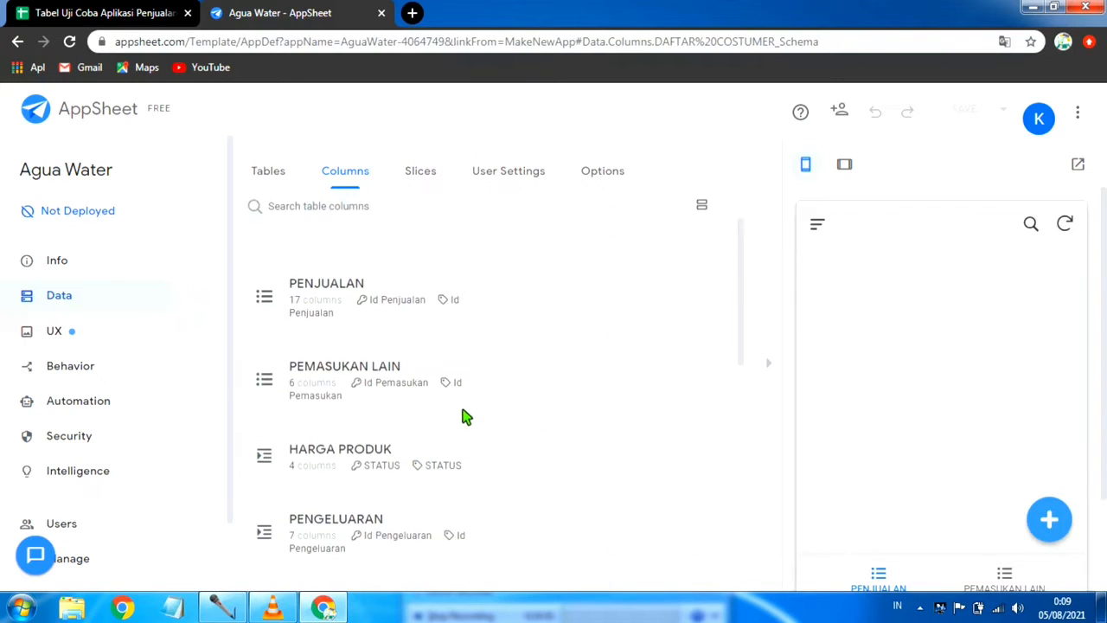
scroll(464, 415, down, 8)
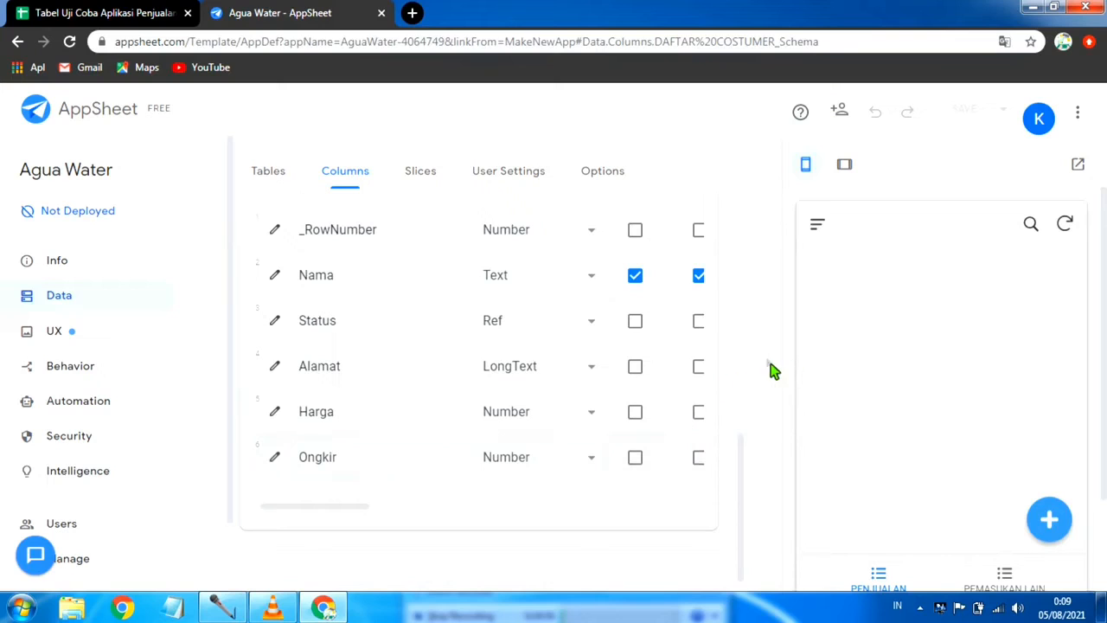
Step: Hide the app preview and create a new UX view that uses the DAFTAR COSTUMER table as its data
click(768, 362)
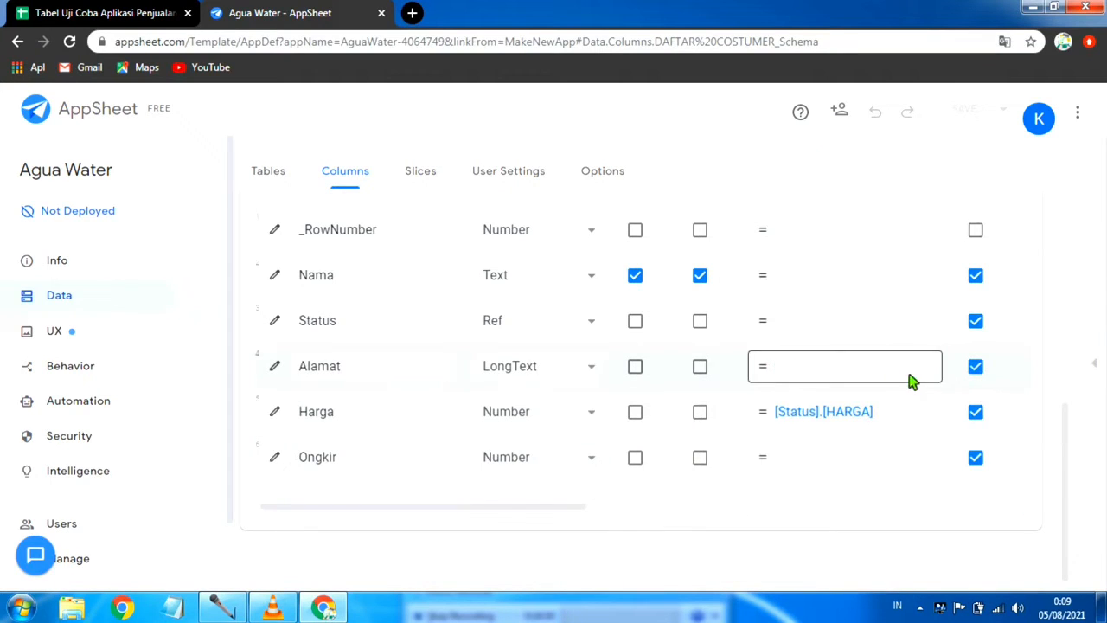
scroll(402, 395, up, 3)
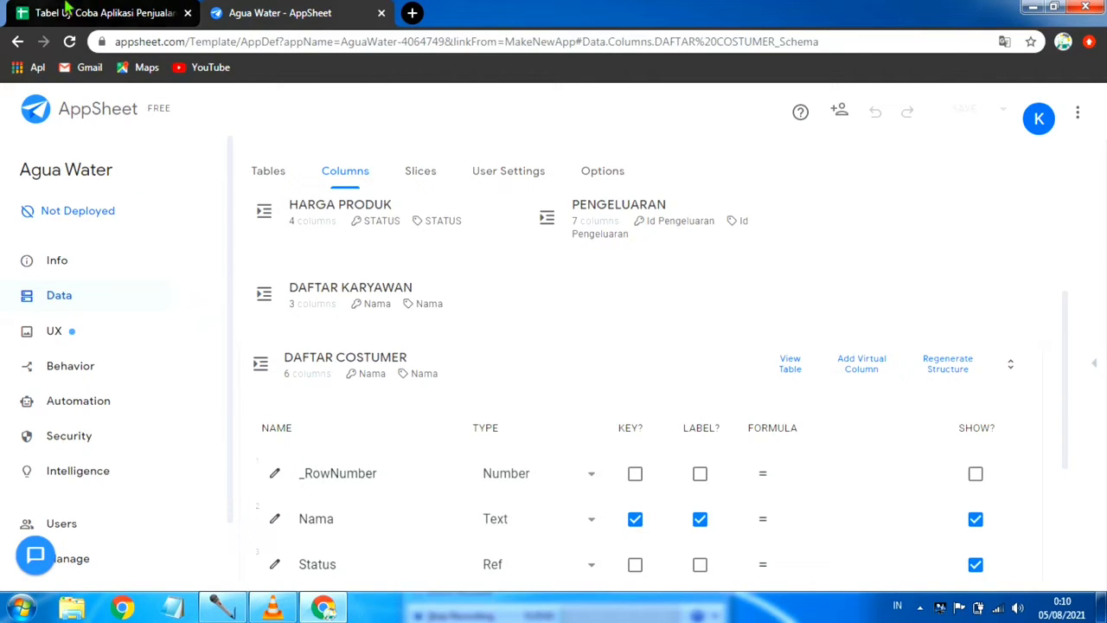
click(59, 335)
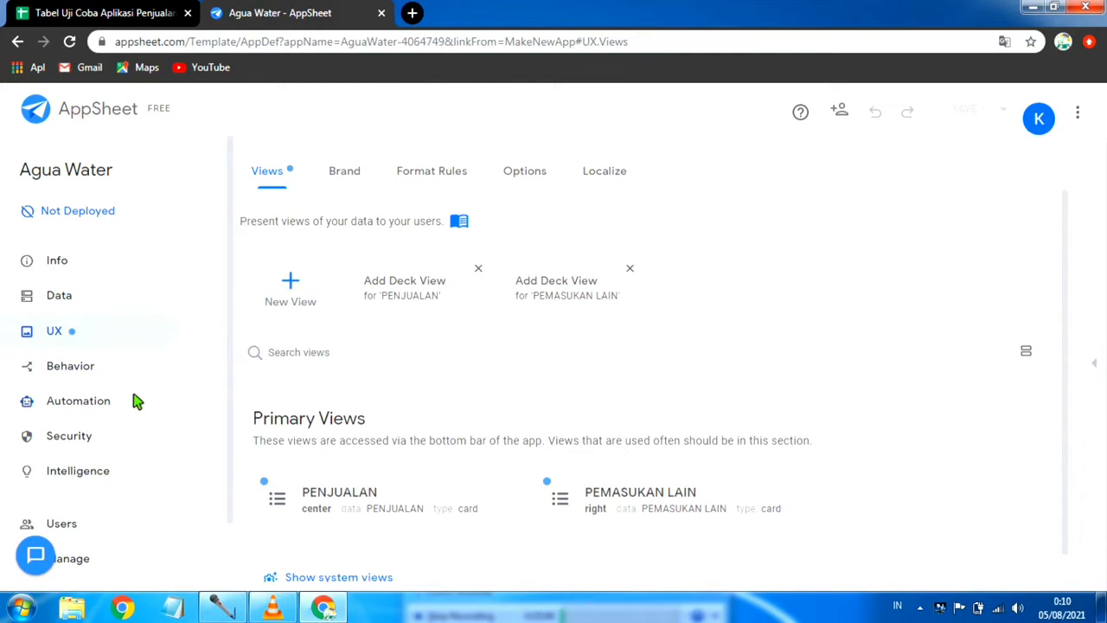
scroll(410, 386, down, 1)
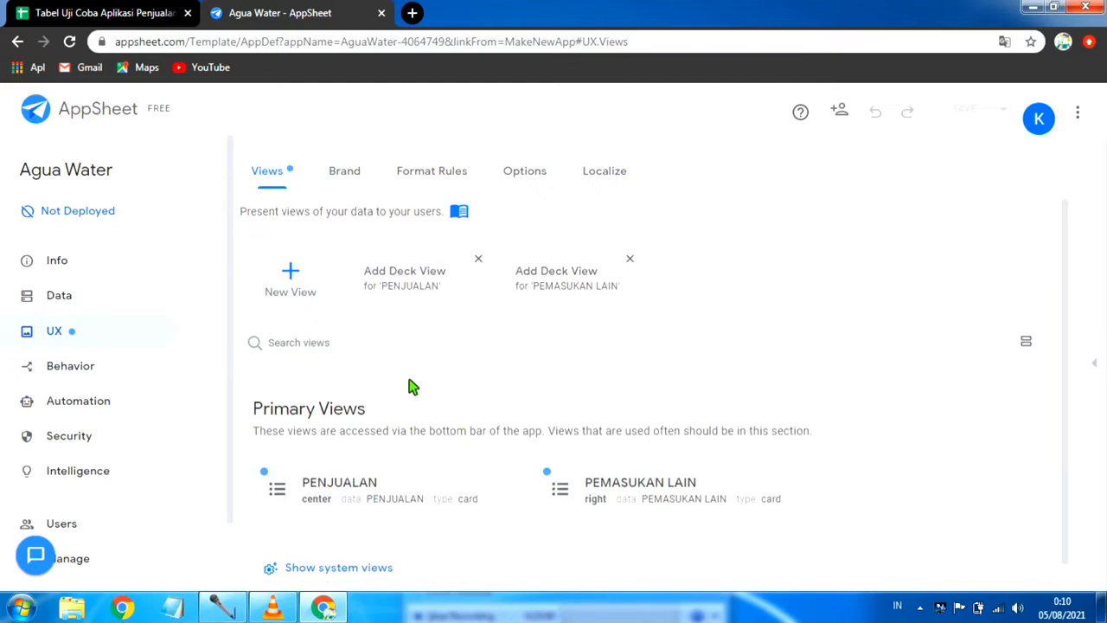
scroll(296, 407, up, 1)
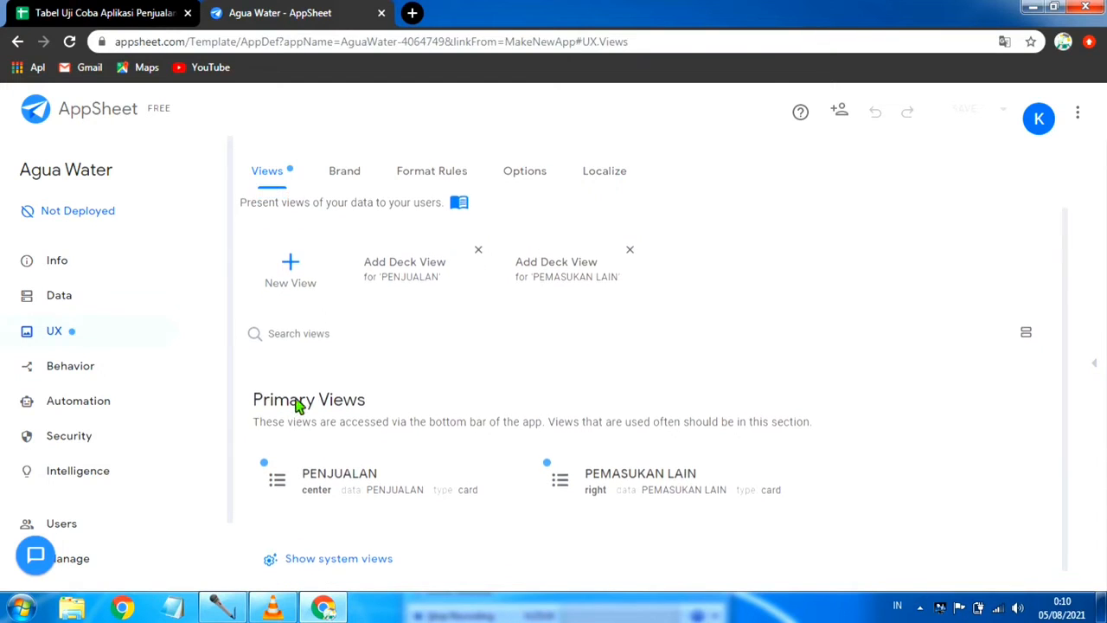
click(291, 287)
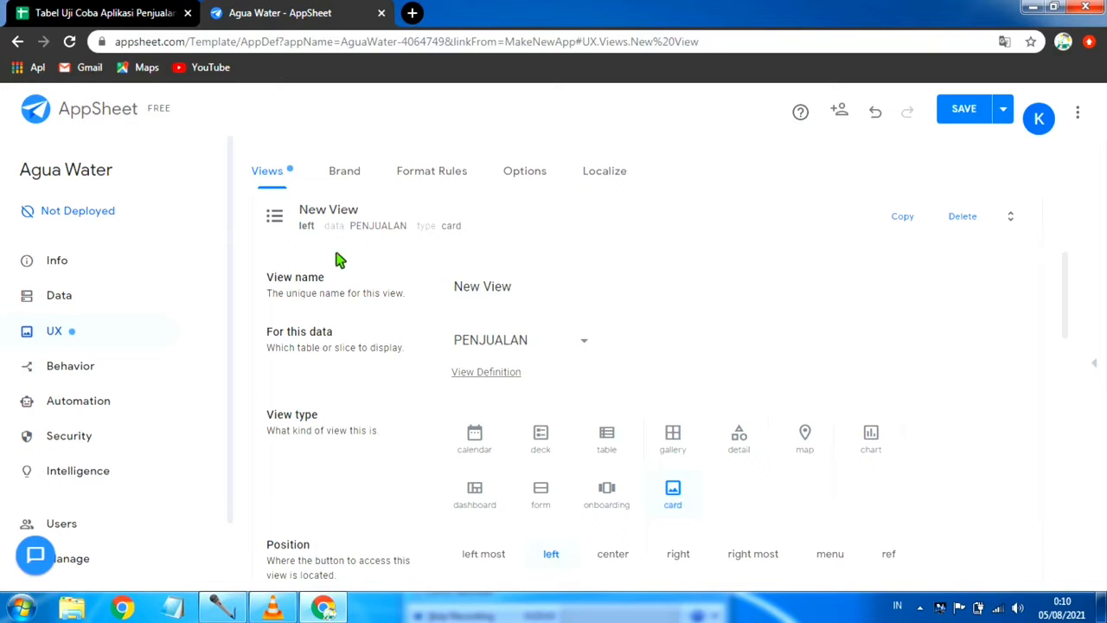
click(586, 342)
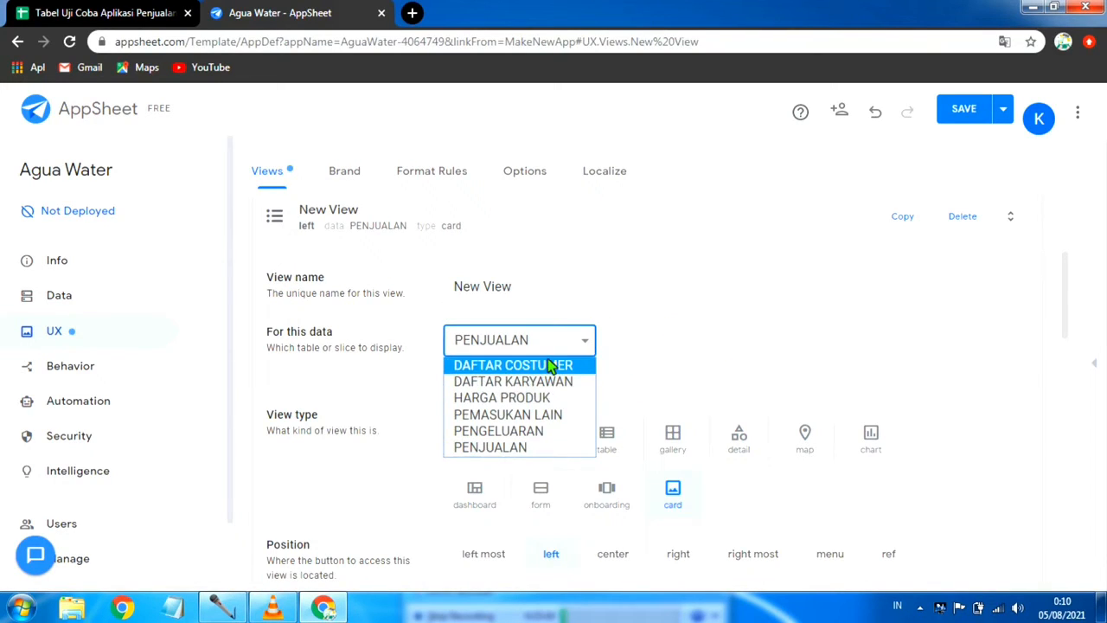
click(550, 366)
Step: Set the new DAFTAR COSTUMER view's type to table and save the app with data verification
scroll(702, 352, down, 1)
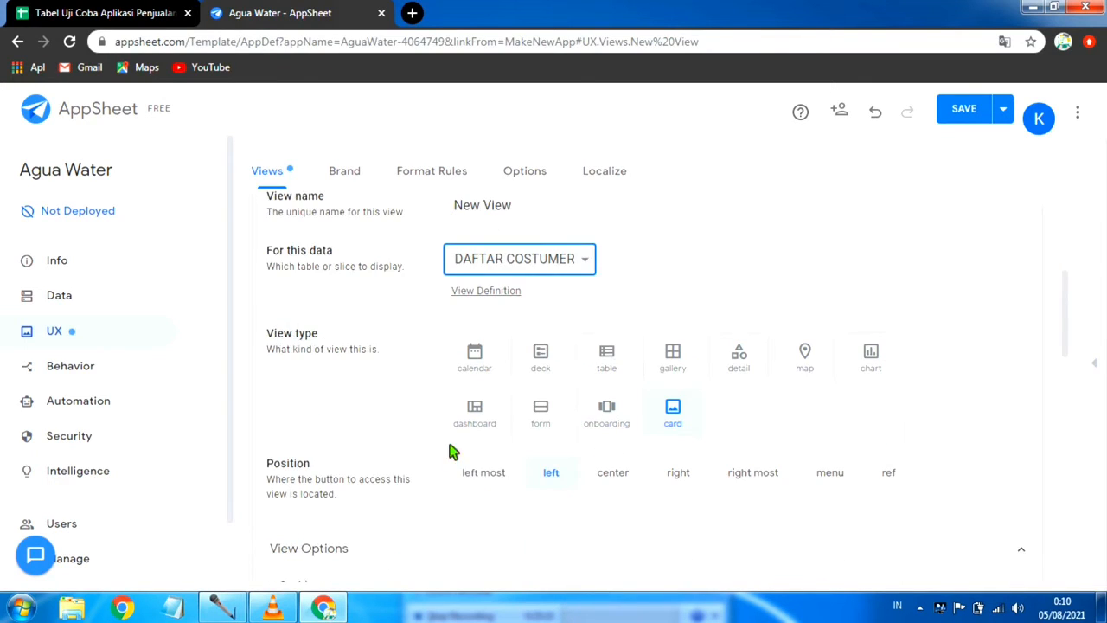
click(606, 354)
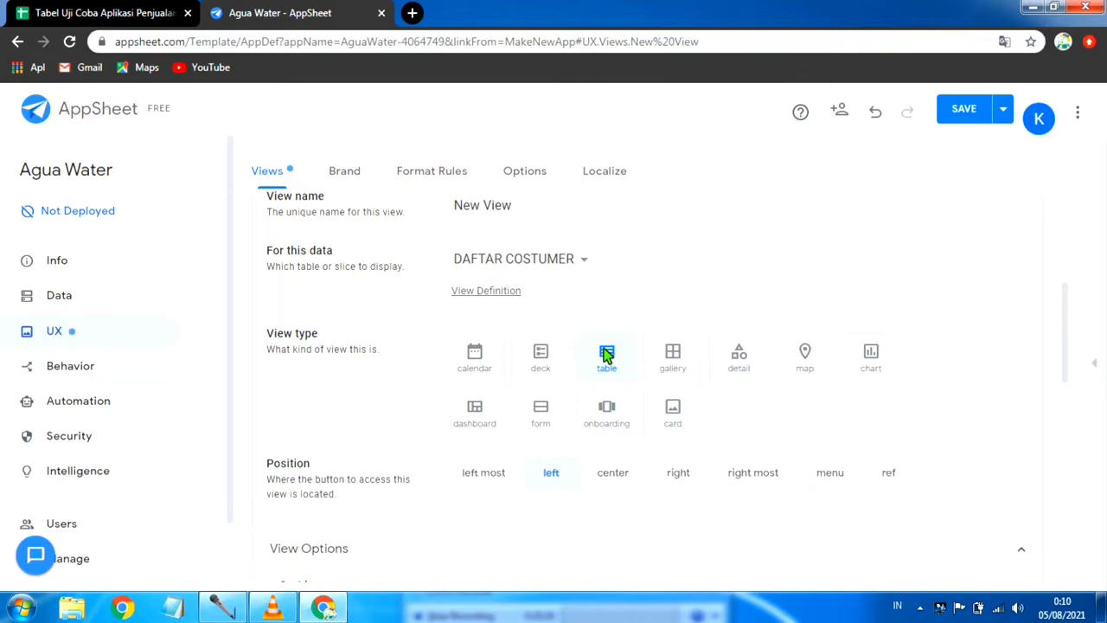
scroll(654, 354, down, 3)
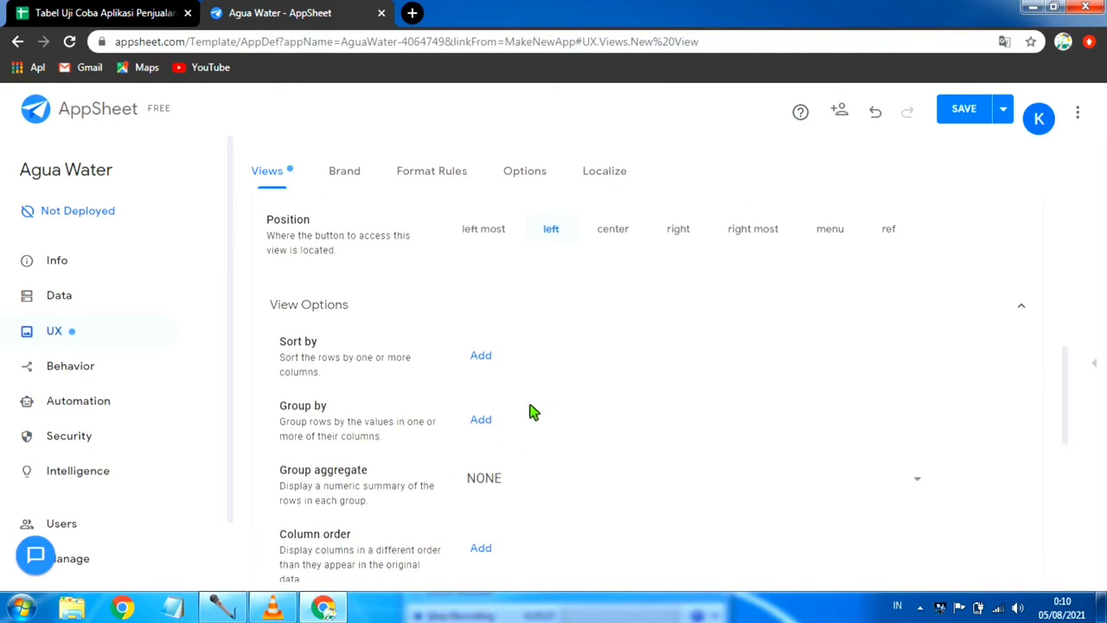
scroll(566, 412, up, 3)
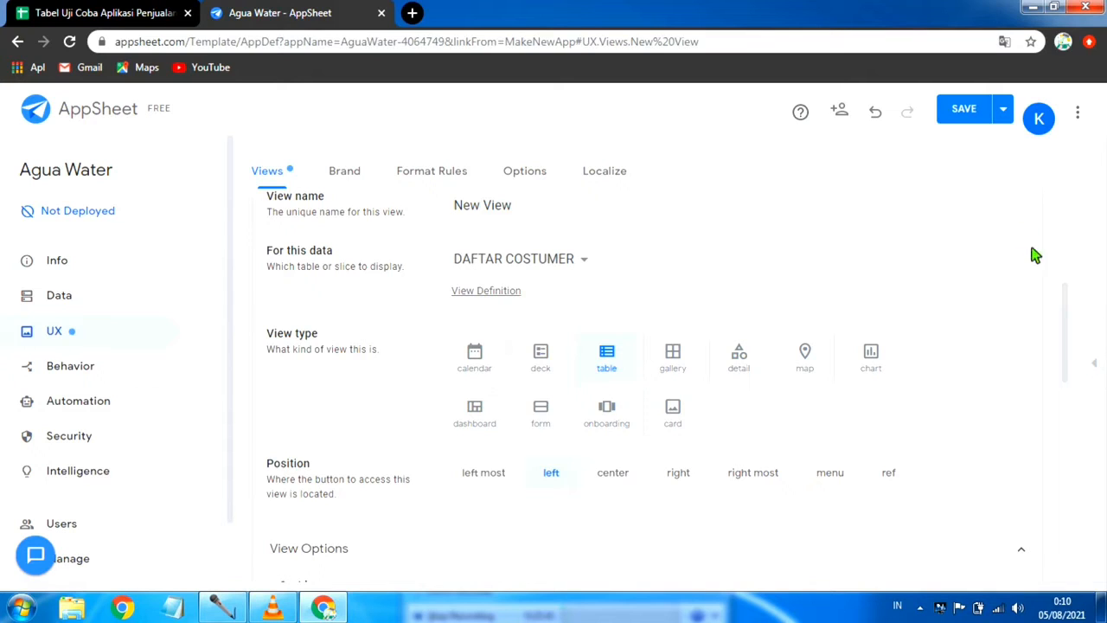
click(1006, 115)
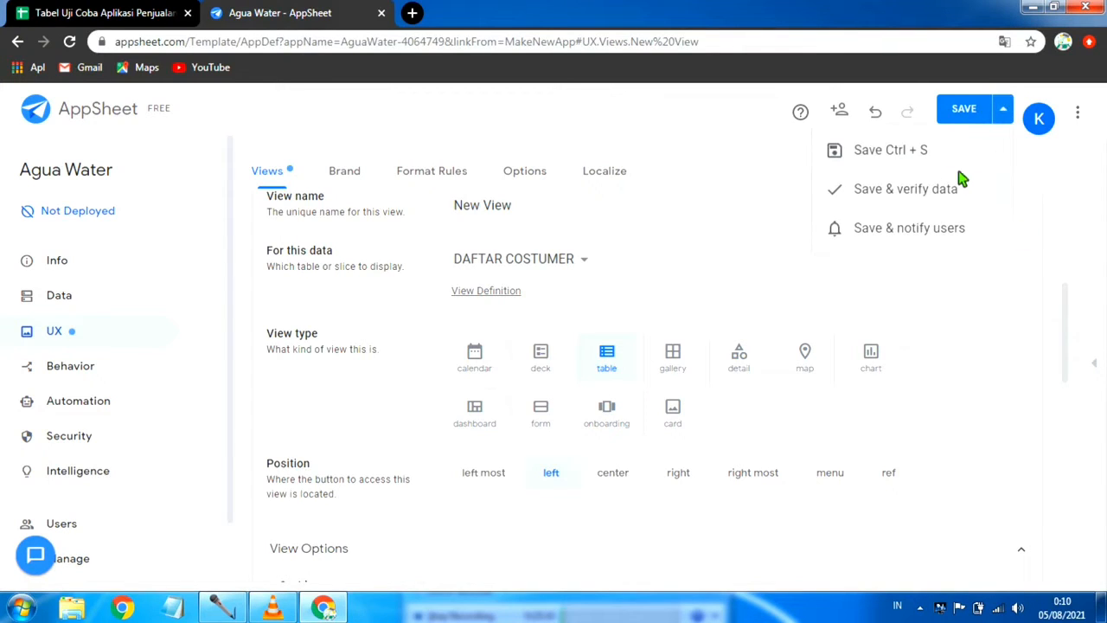
click(945, 186)
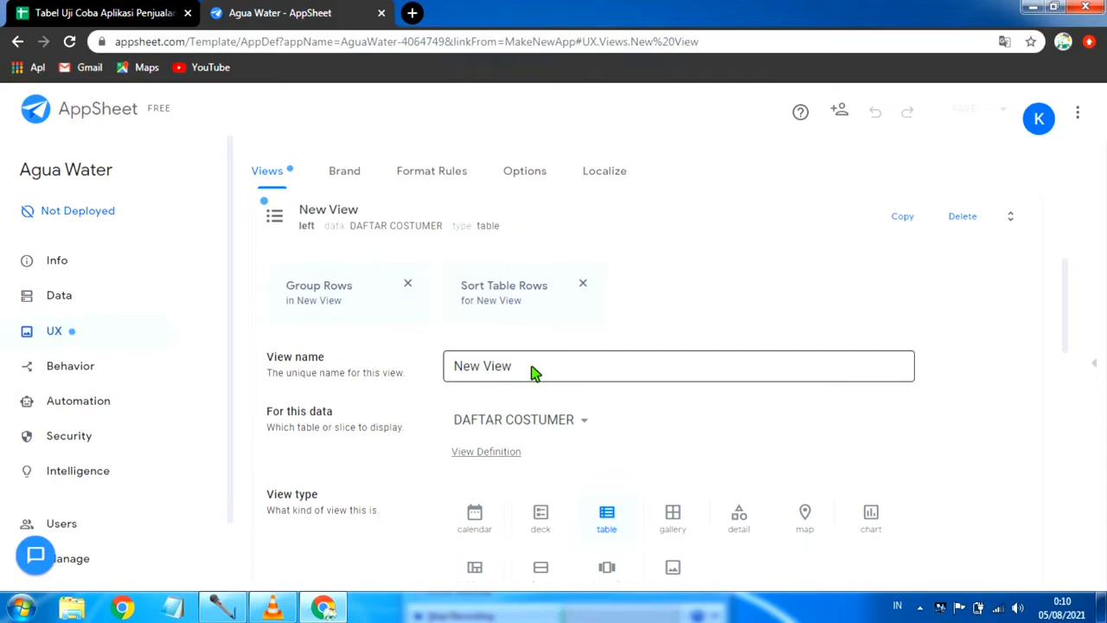
Step: Rename the new view to Costumer and save the app with data verification
click(534, 370)
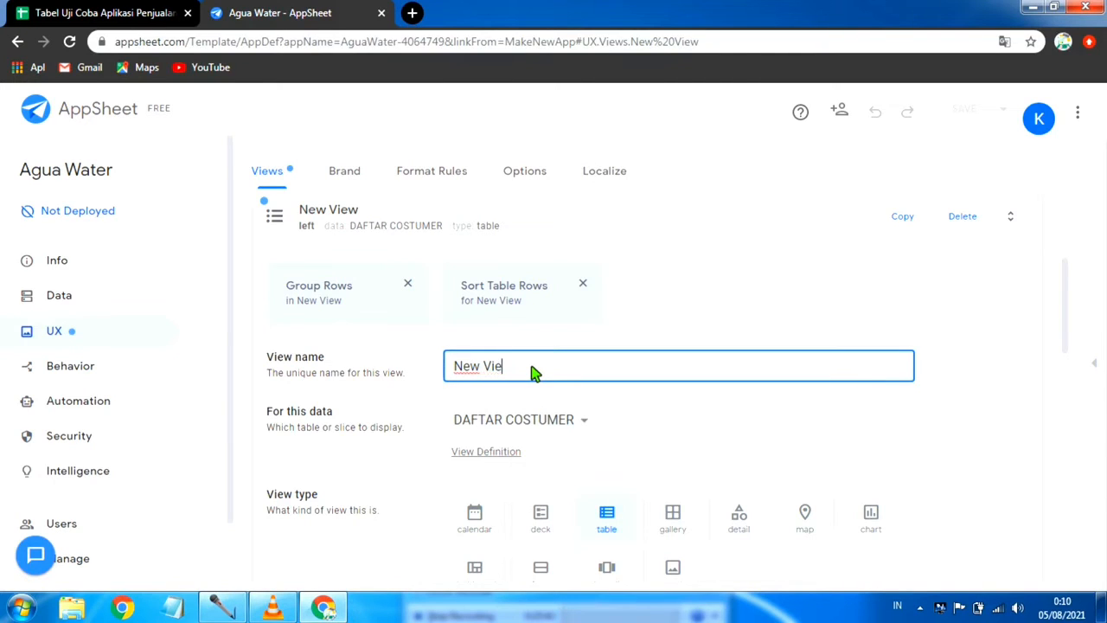
key(BackSpace)
key(BackSpace)
key(BackSpace)
key(BackSpace)
key(BackSpace)
key(BackSpace)
key(BackSpace)
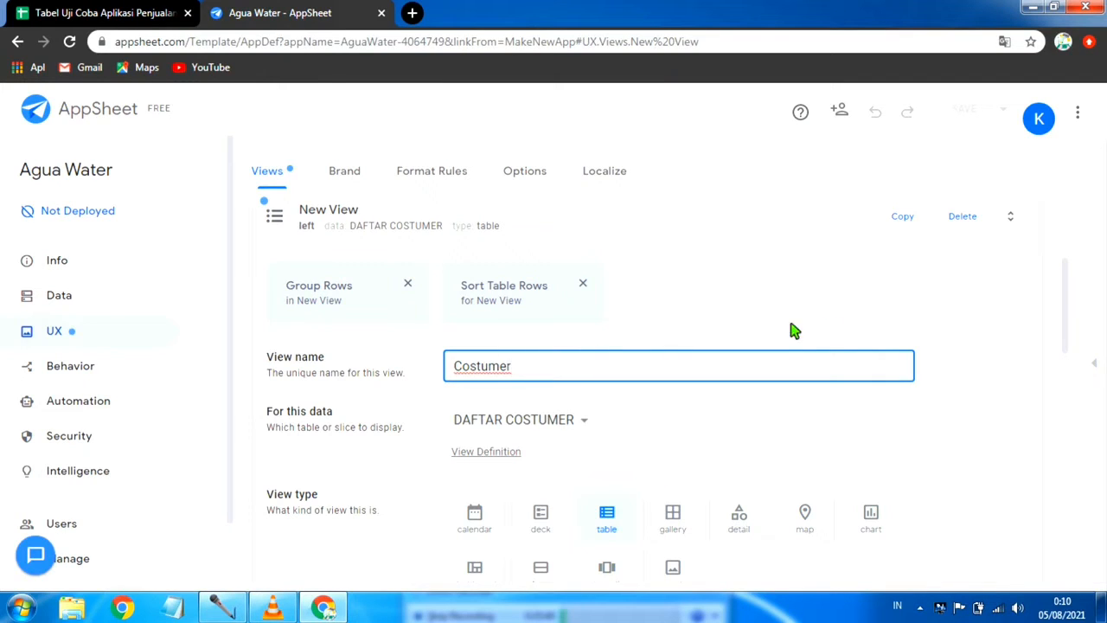
scroll(877, 331, down, 2)
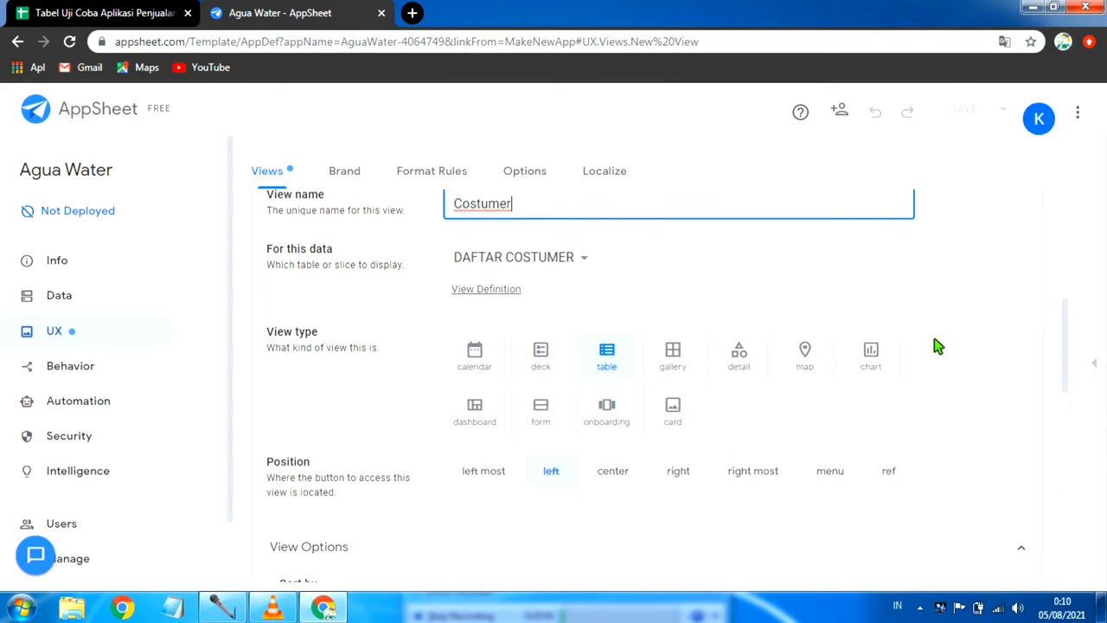
click(958, 344)
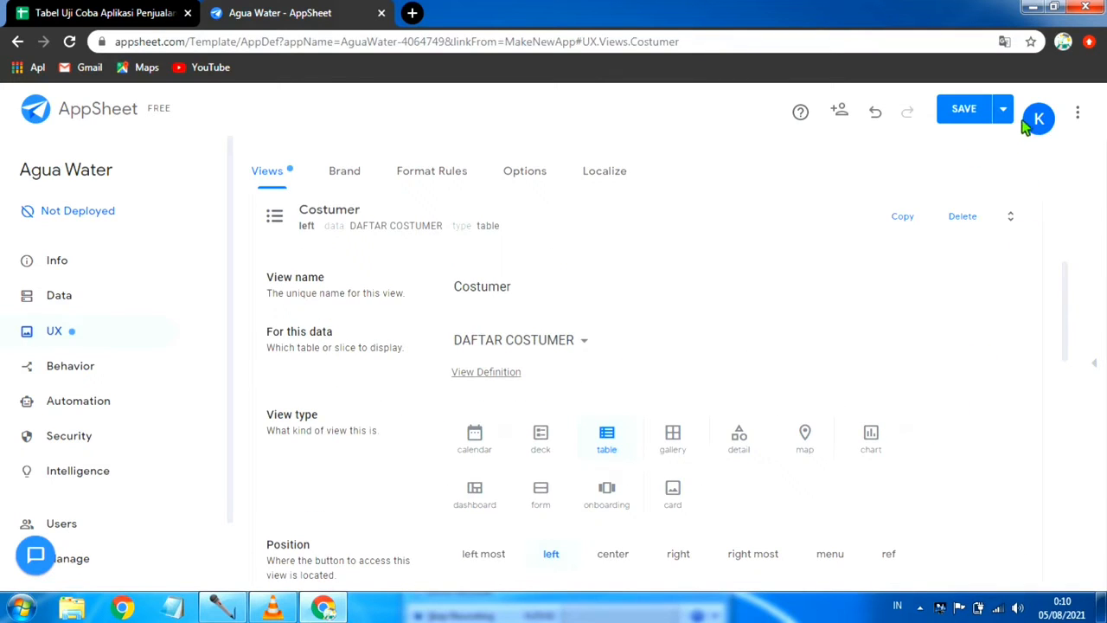
click(1003, 110)
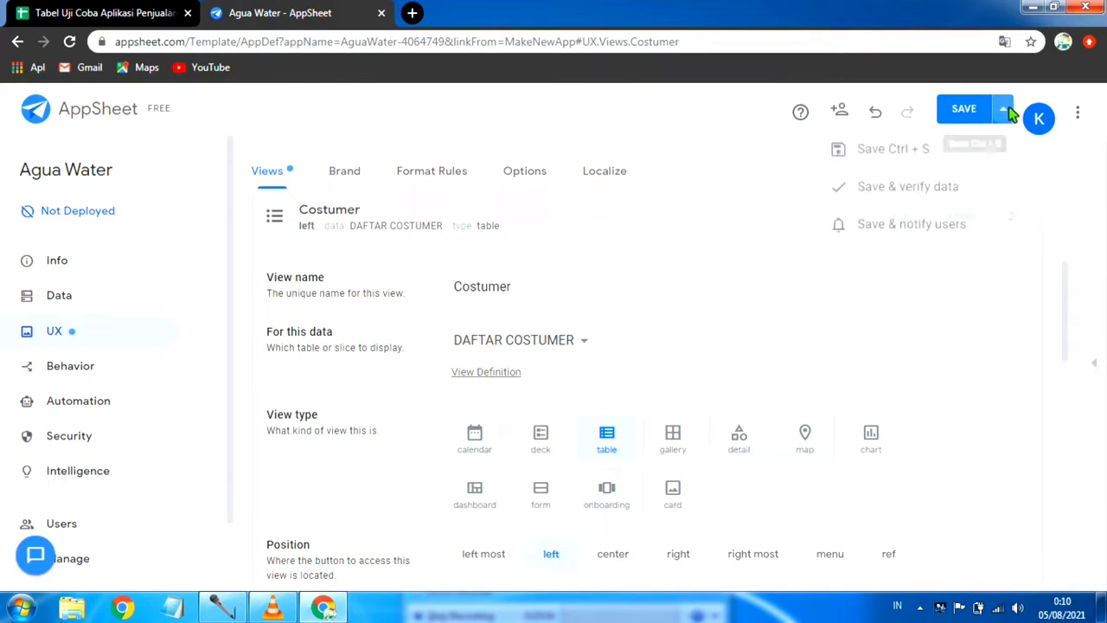
click(903, 193)
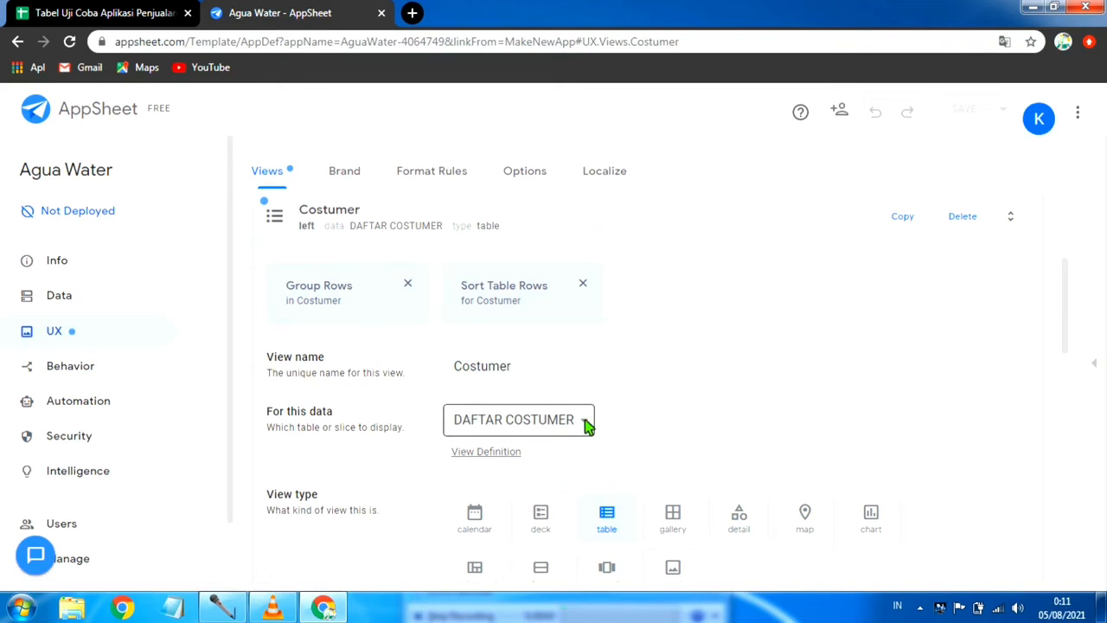
Step: Show the app preview again and look through the customer list in the Costumer view
scroll(1069, 350, down, 3)
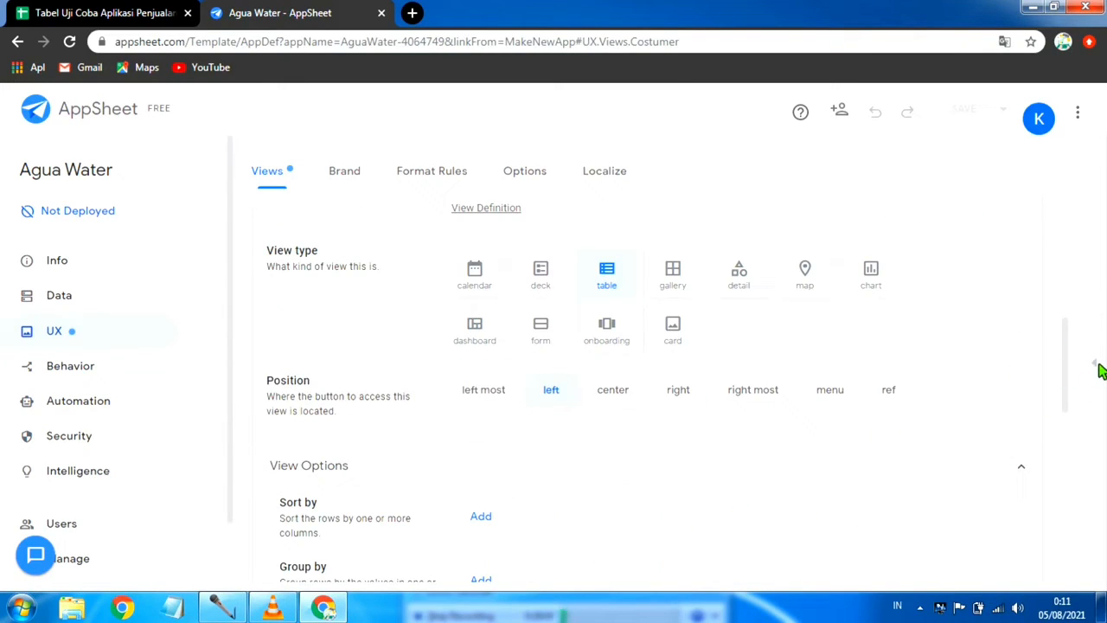
click(1094, 366)
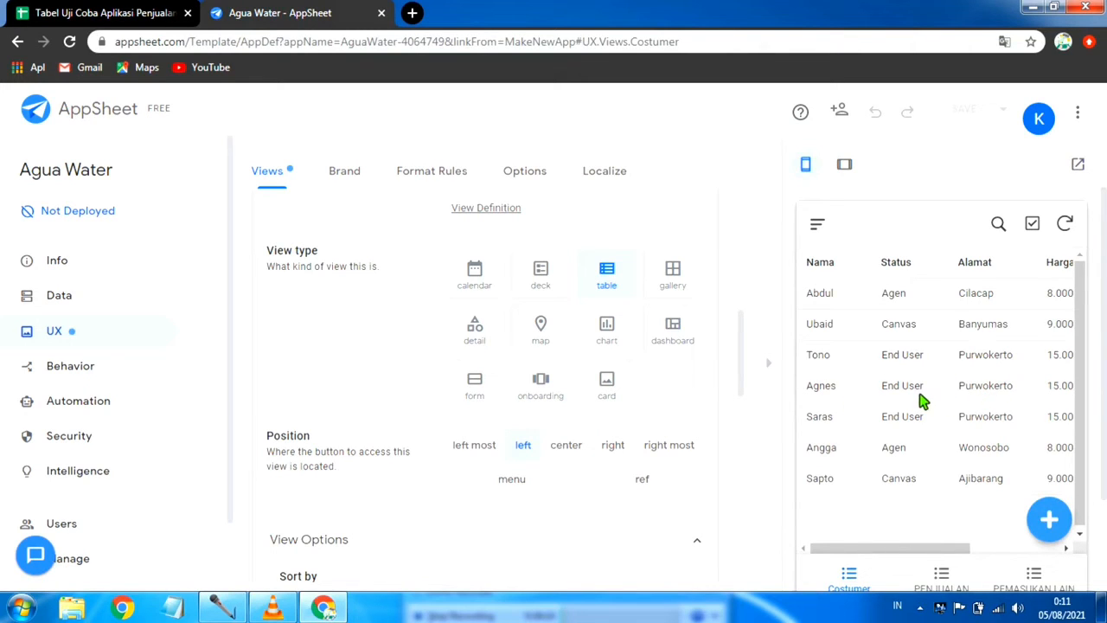
scroll(916, 440, down, 3)
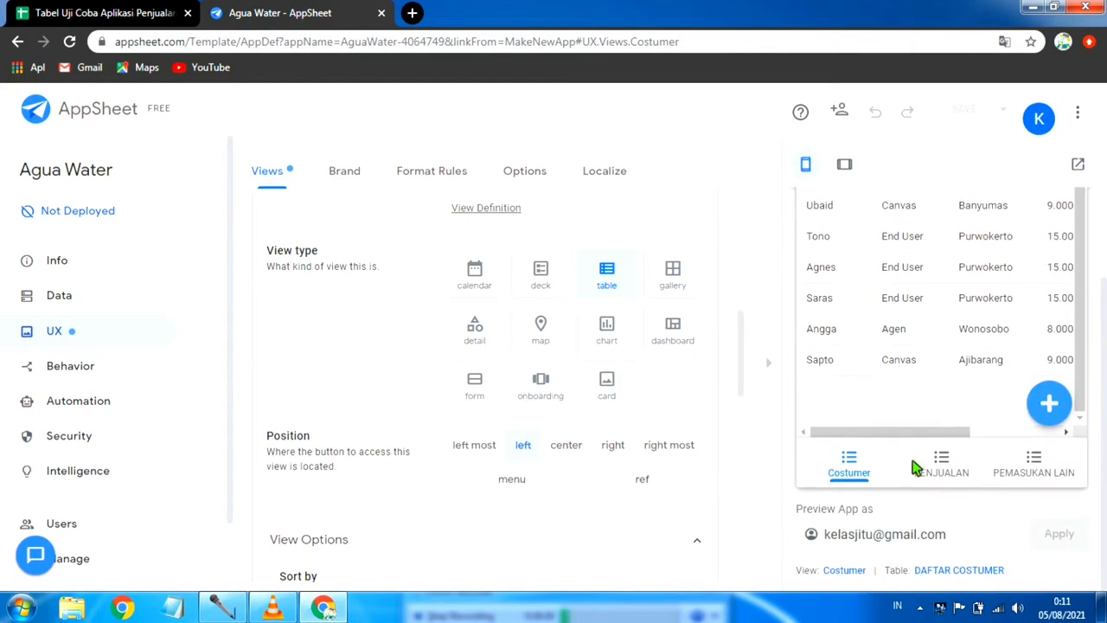
drag(917, 439, 878, 428)
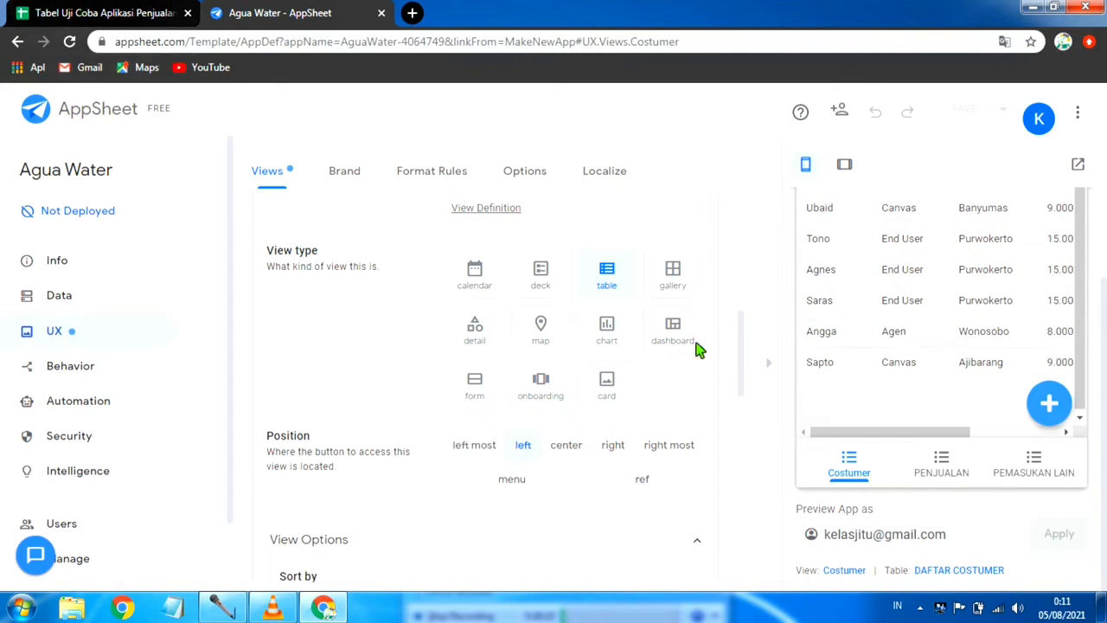
scroll(941, 377, up, 2)
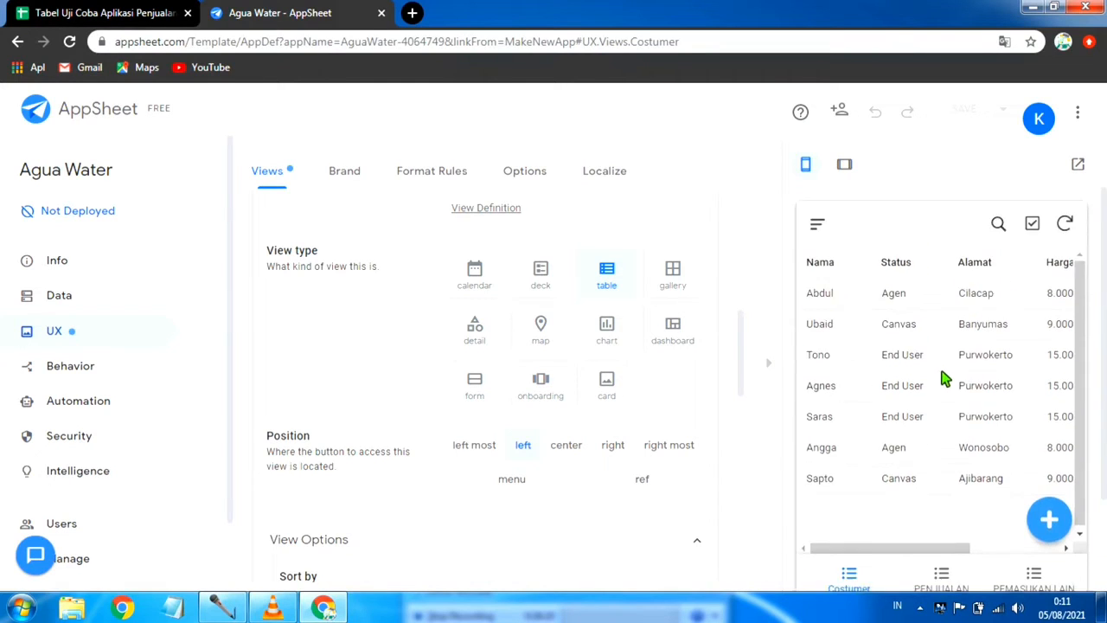
scroll(945, 378, up, 1)
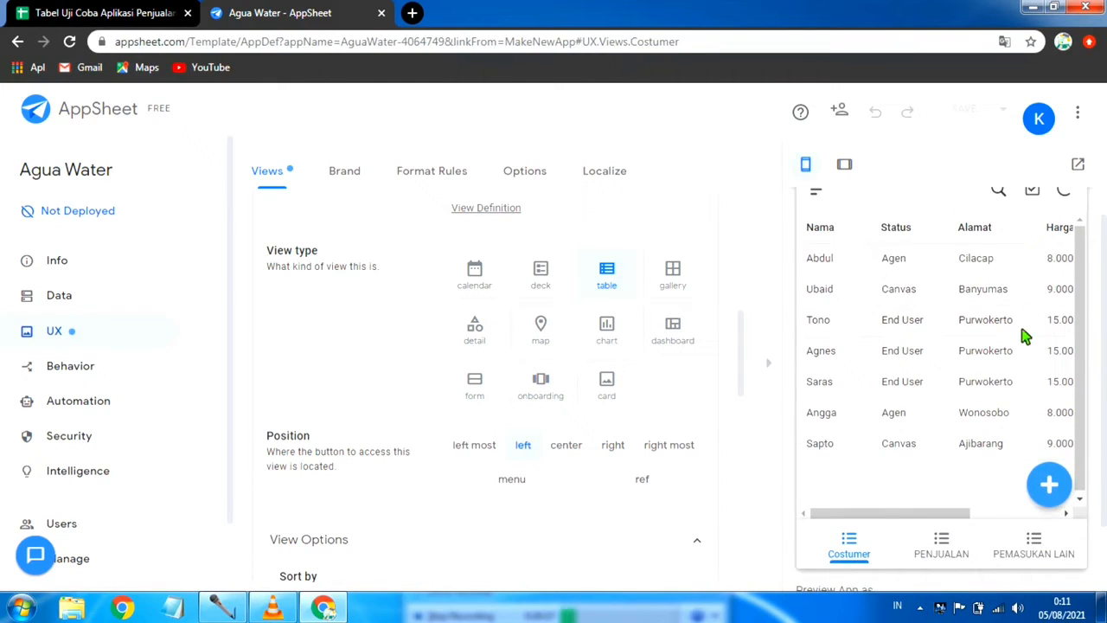
Step: Start a new customer record in the preview, enter the customer's name and set the Status to Agen
click(1051, 484)
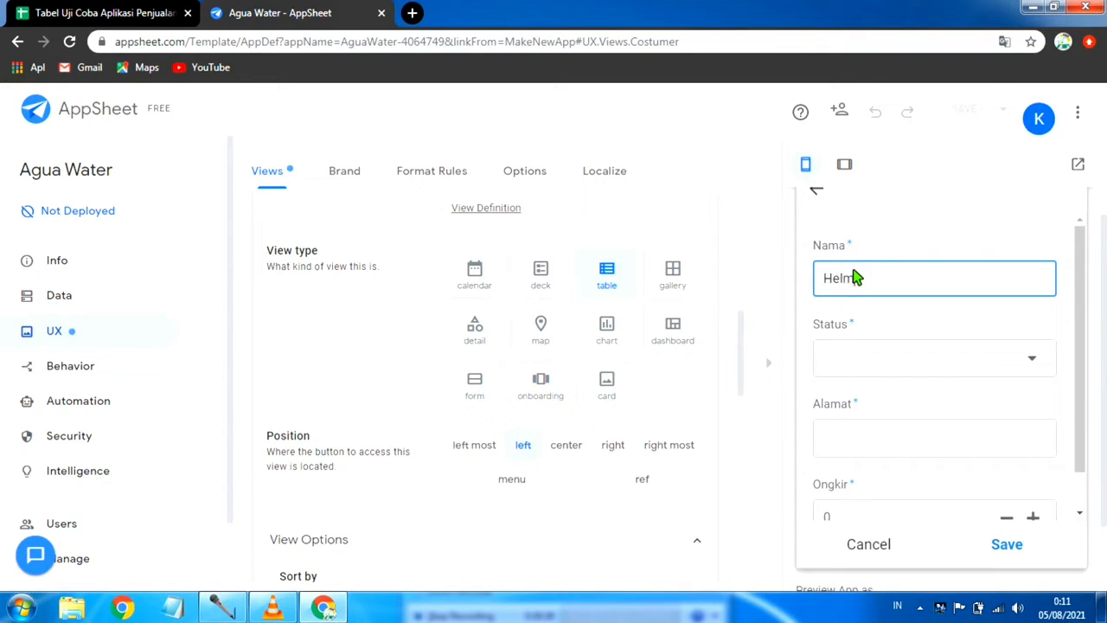
click(1033, 370)
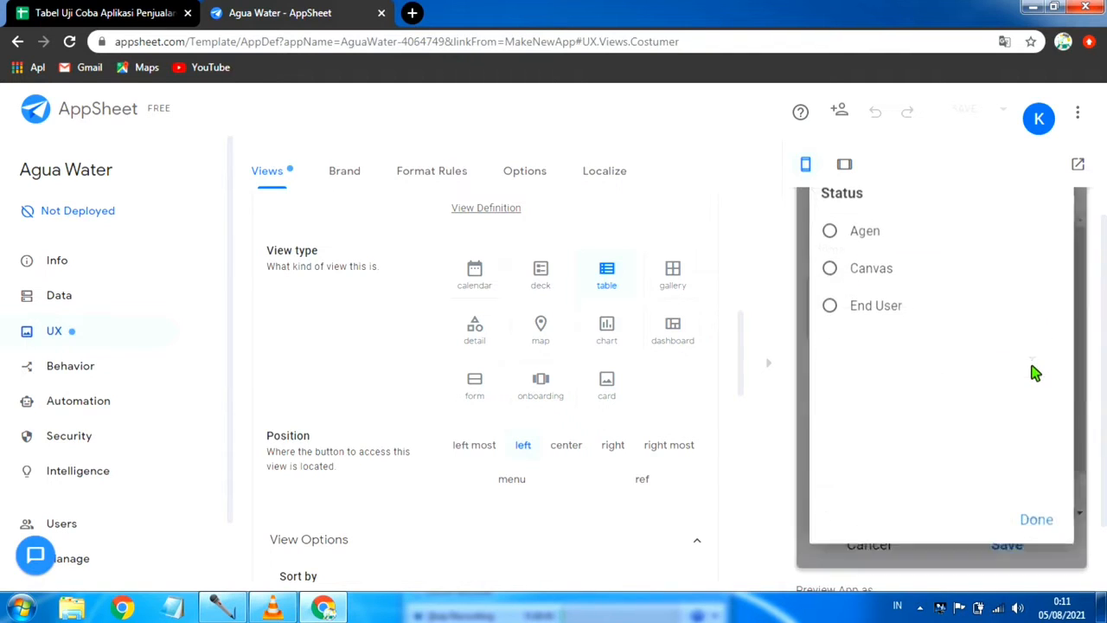
click(858, 238)
scroll(994, 334, down, 1)
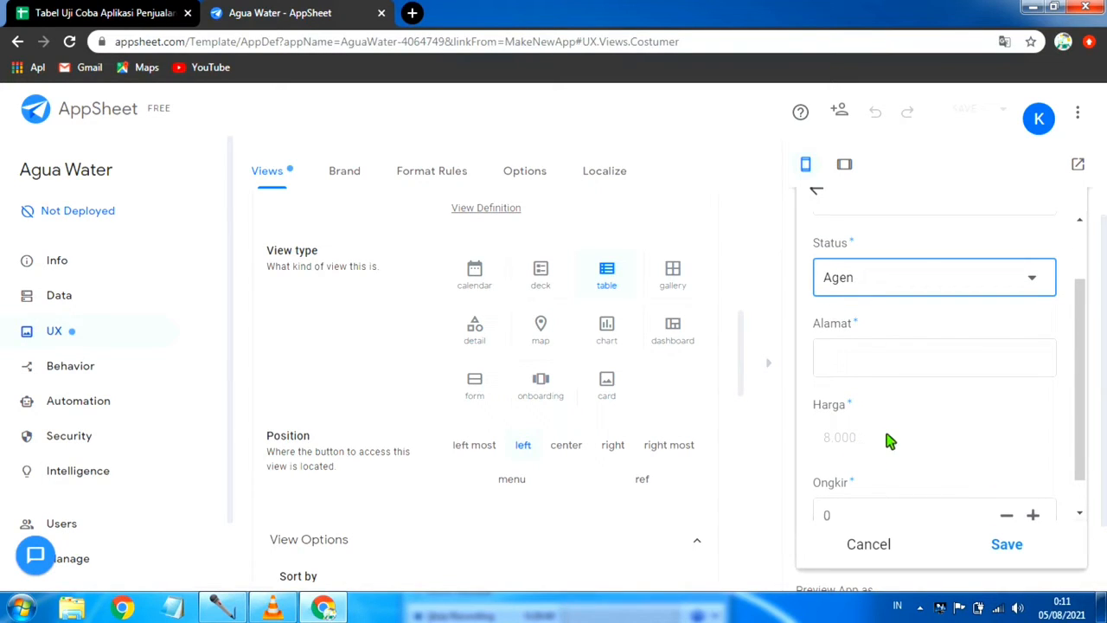
Step: Fill in the customer's address, set Ongkir to 40000 and save the record, and open the PENJUALAN view in the preview
click(870, 368)
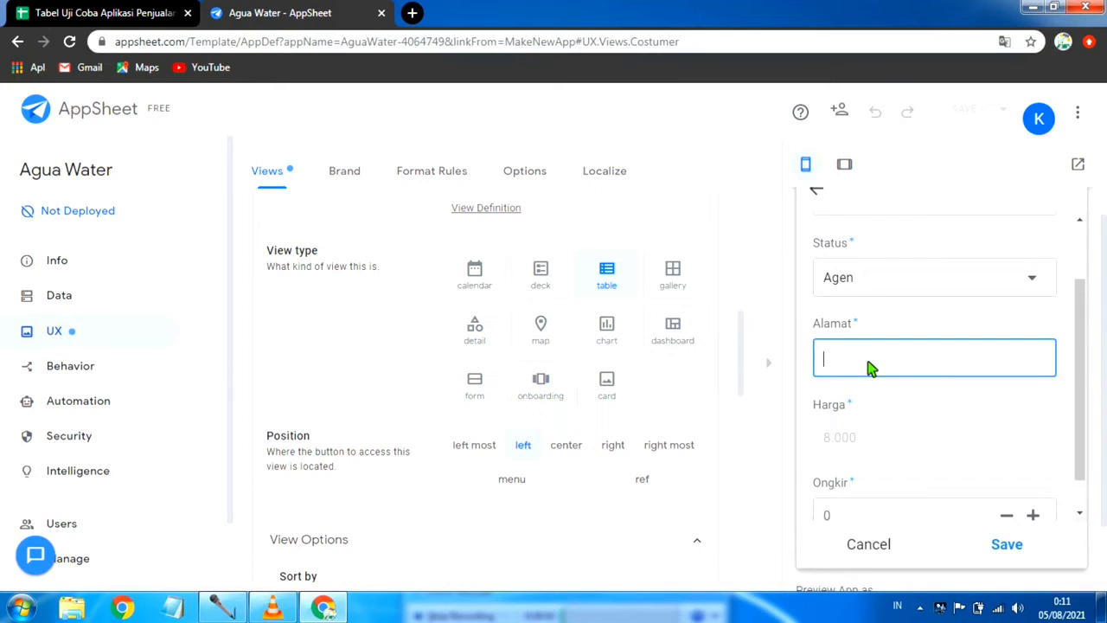
text(Brebes)
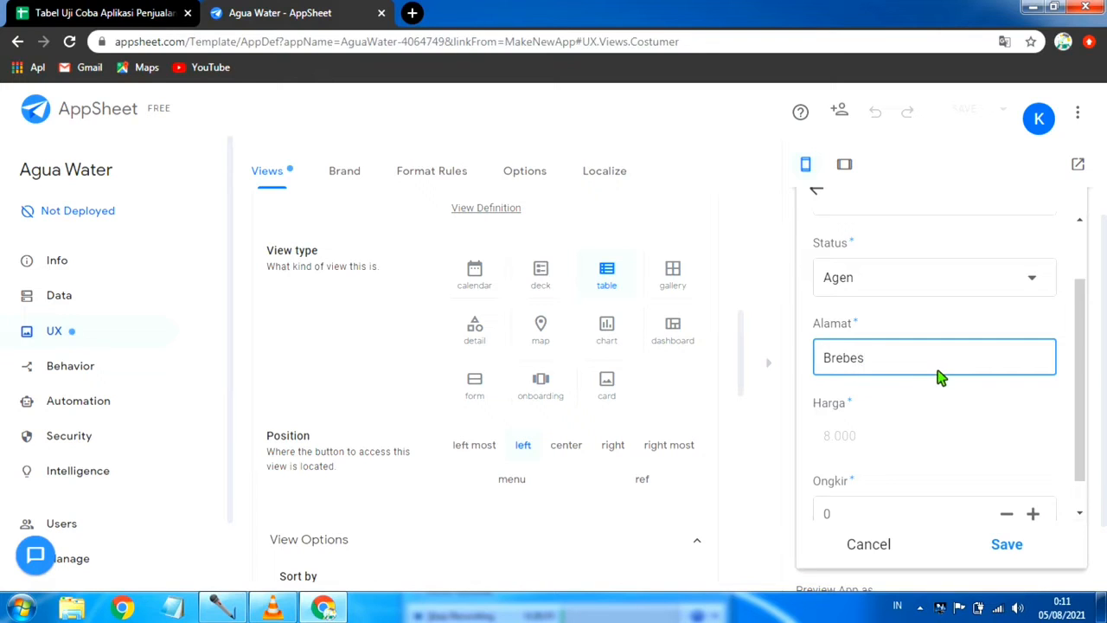
scroll(941, 378, down, 1)
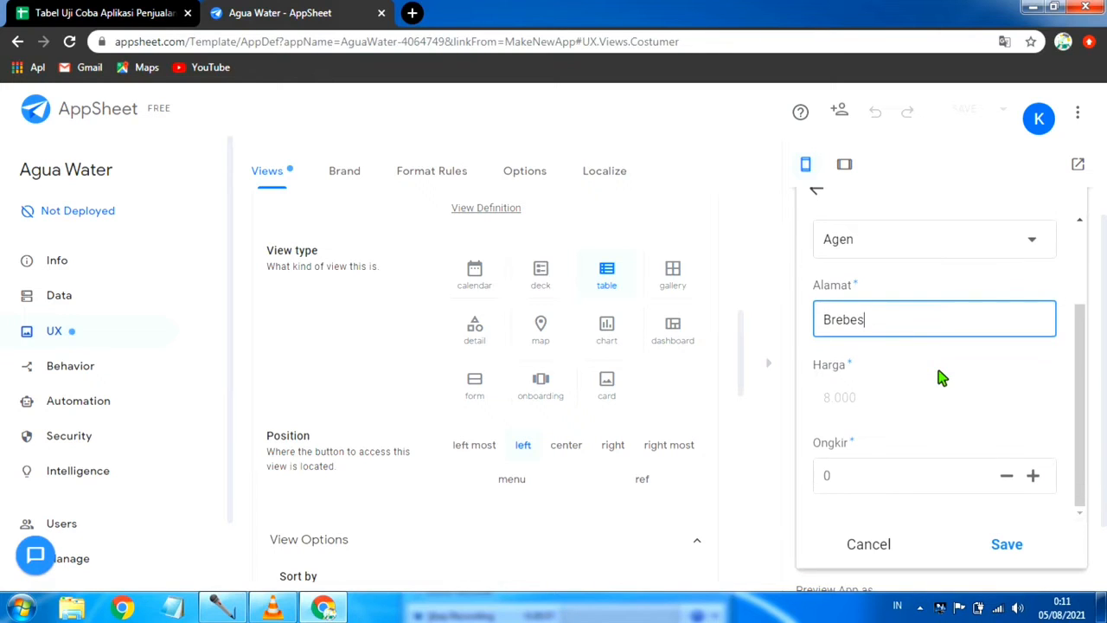
scroll(909, 410, down, 2)
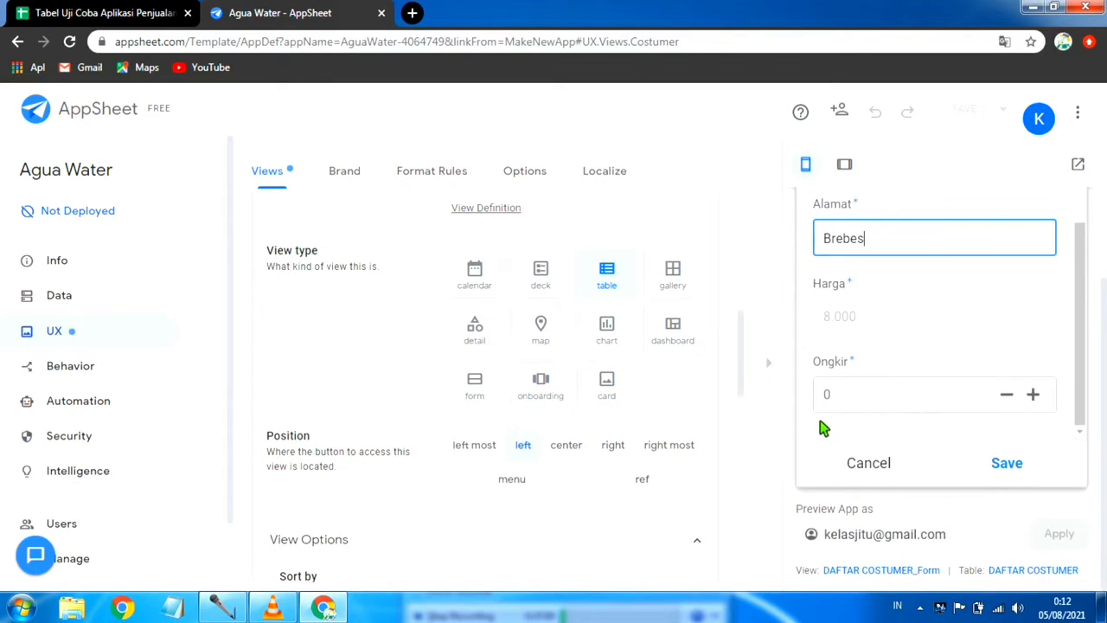
click(847, 407)
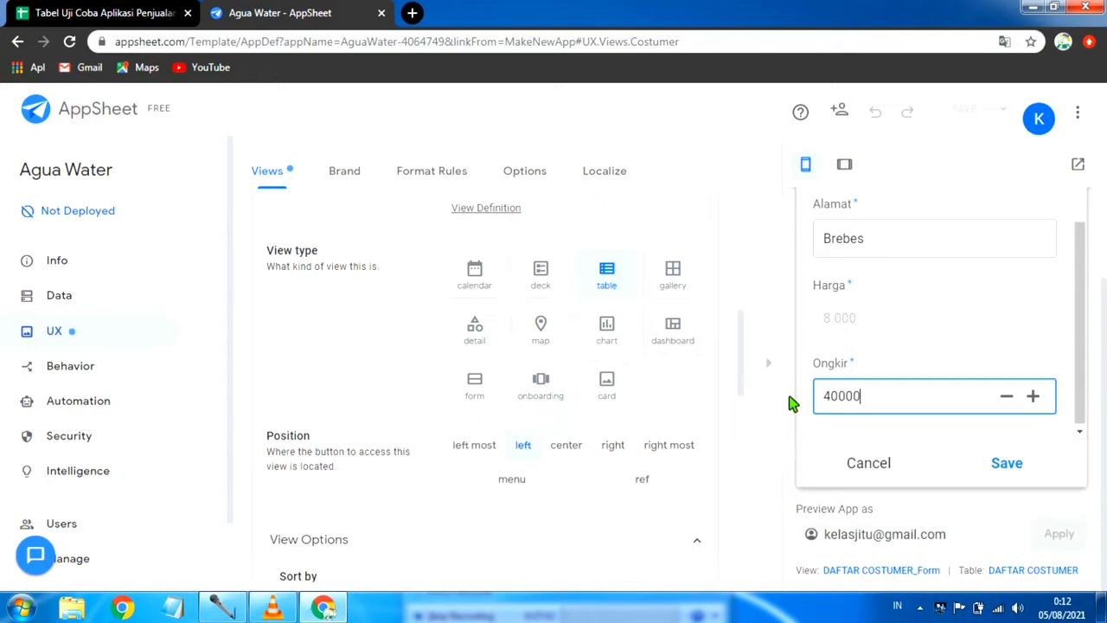
click(1022, 466)
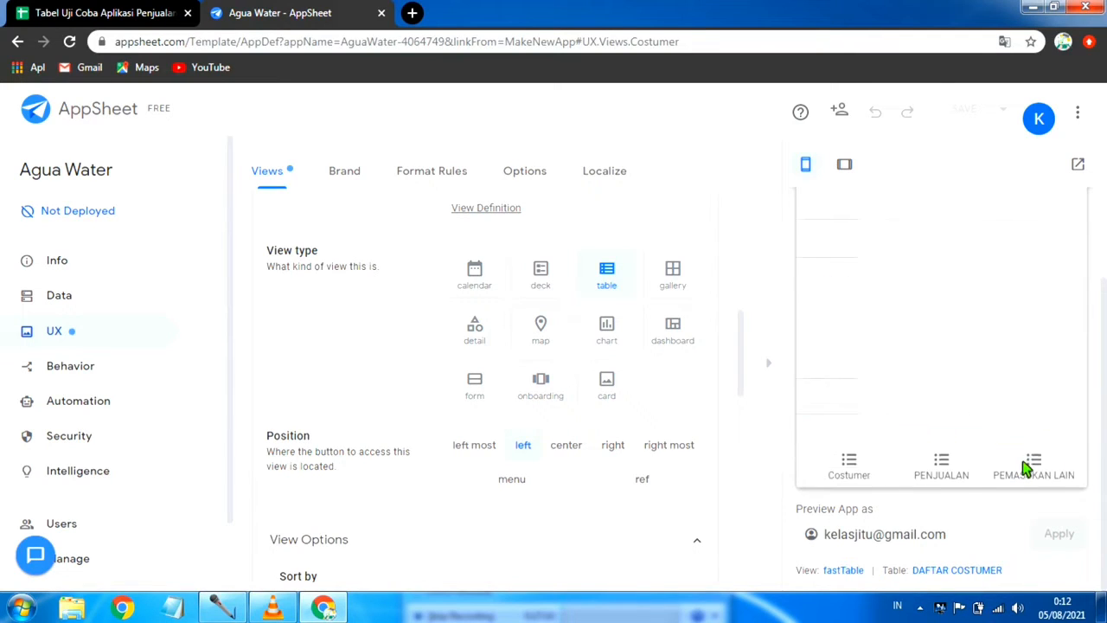
click(941, 463)
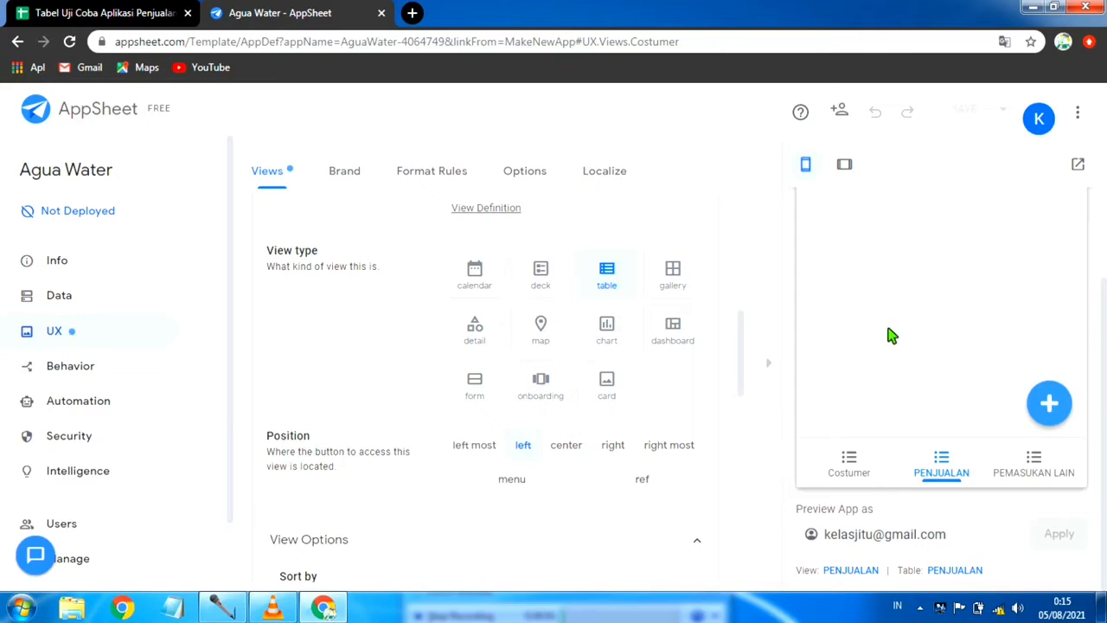
Step: Set the position of the Costumer view to menu, after trying the left most and center positions
scroll(891, 335, down, 2)
click(486, 444)
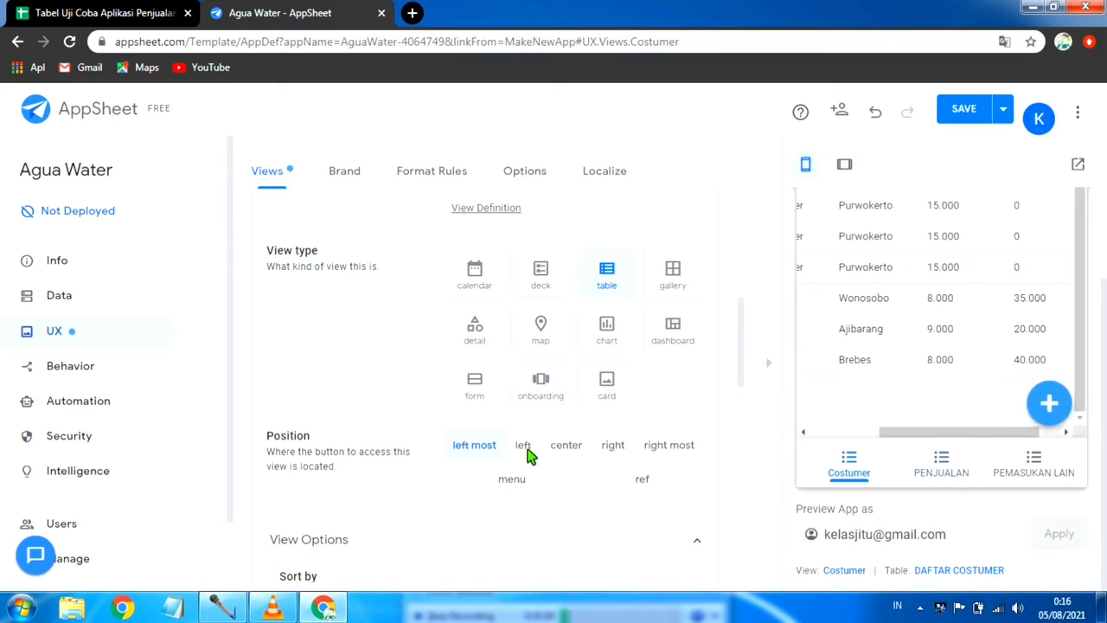
click(566, 444)
click(520, 481)
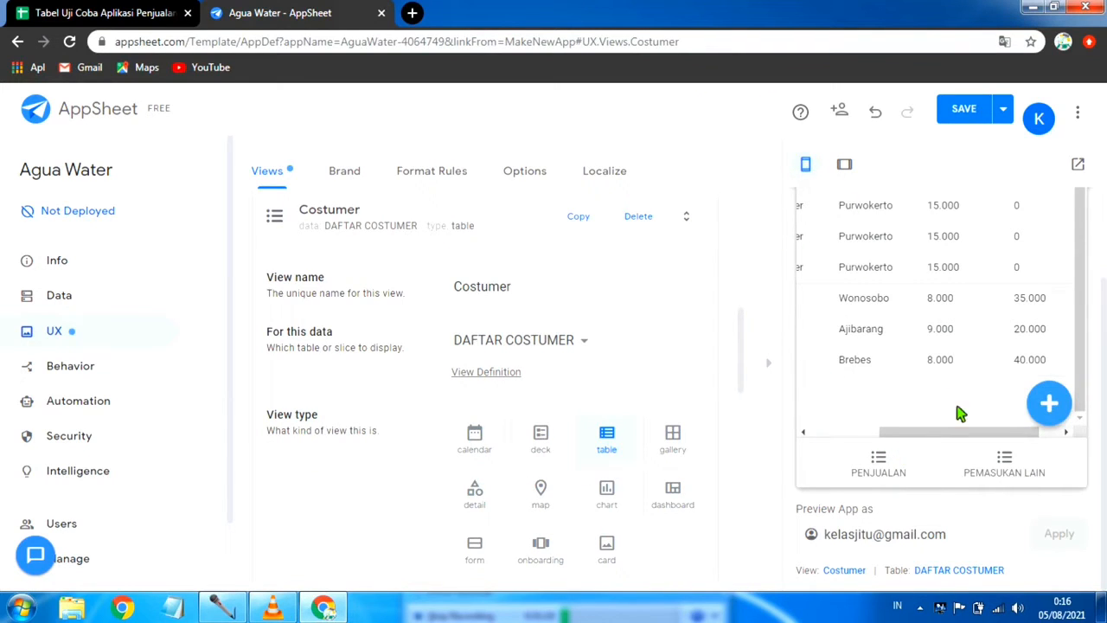
Step: Return to the start of the customer list in the preview and open the app's navigation menu to check the Costumer entry
scroll(965, 321, up, 1)
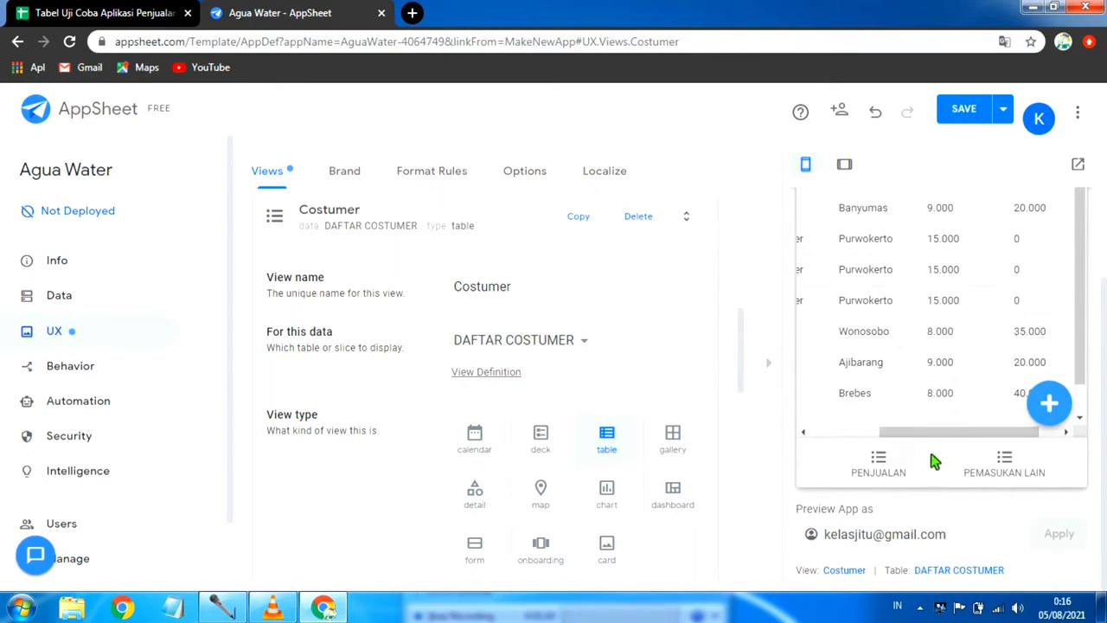
drag(941, 432, 794, 450)
scroll(823, 324, up, 2)
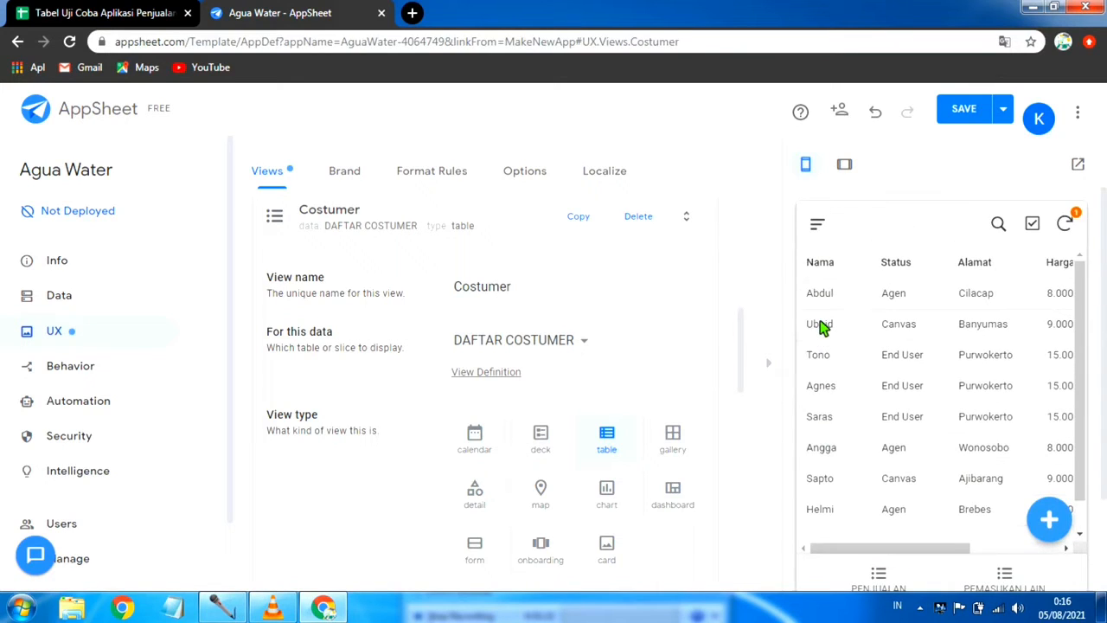
click(816, 226)
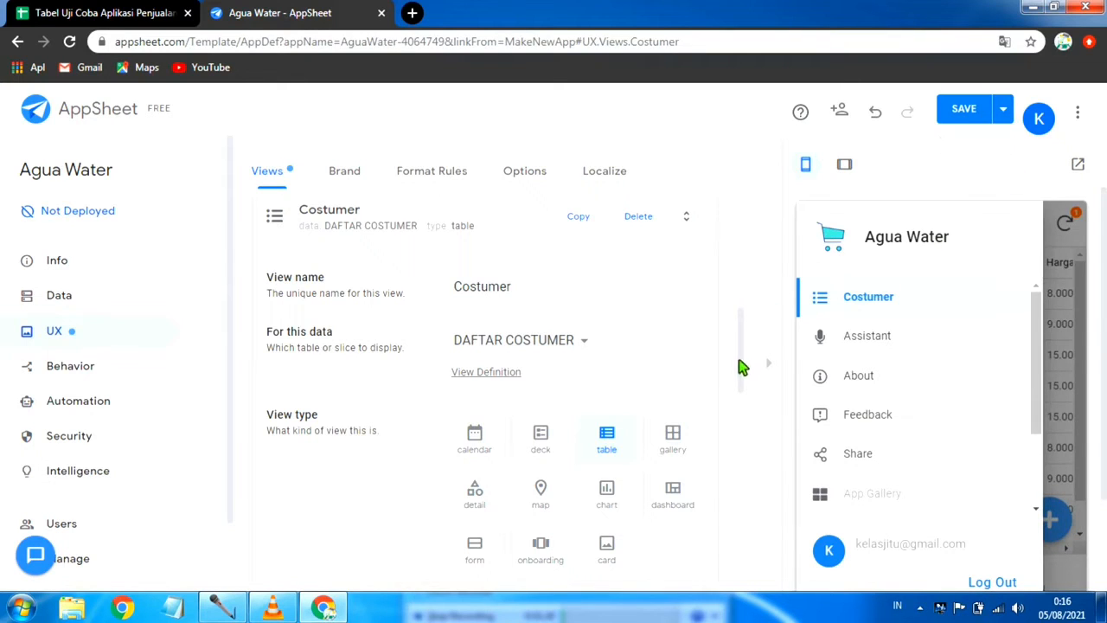
Step: Expand the Costumer view's display settings and choose the outlined user-friends icon for the view
scroll(585, 441, down, 4)
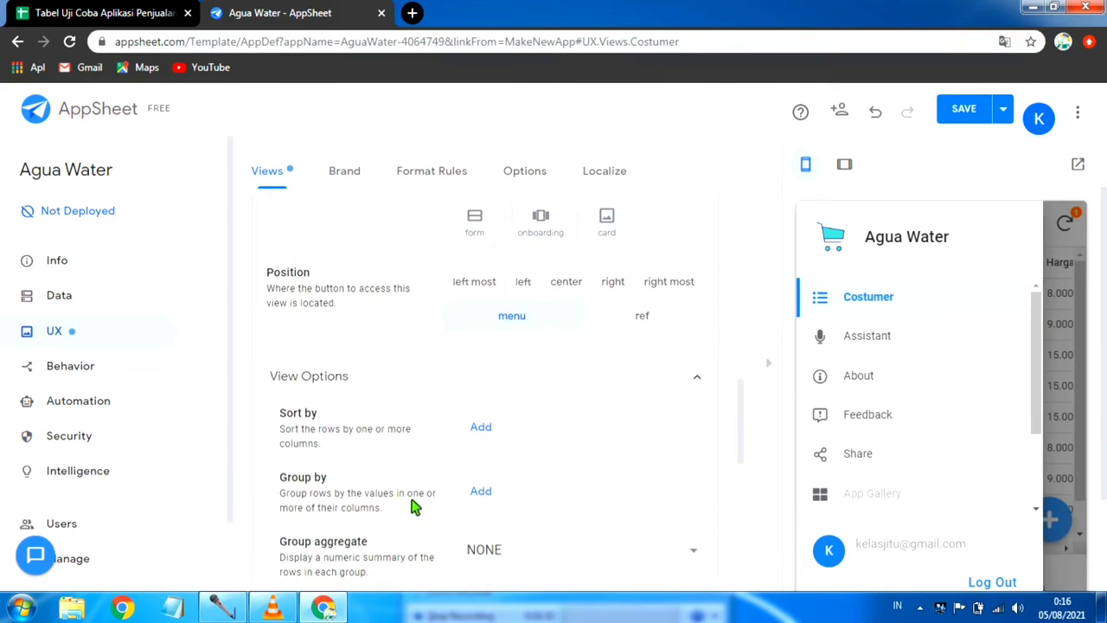
scroll(383, 481, down, 2)
scroll(449, 418, up, 3)
scroll(462, 389, down, 6)
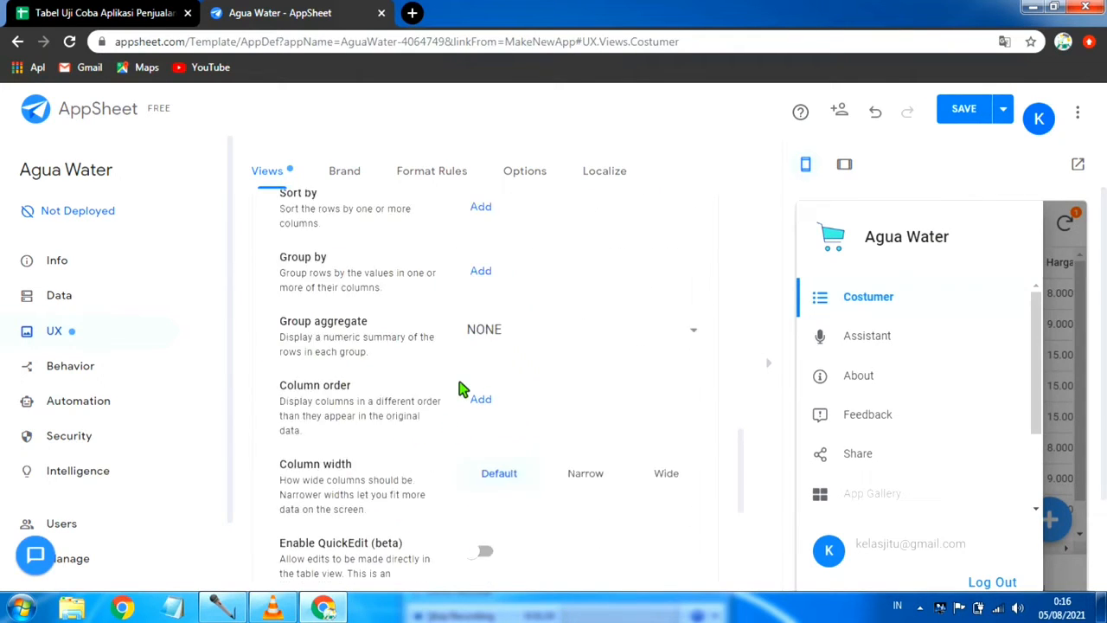
scroll(499, 438, down, 1)
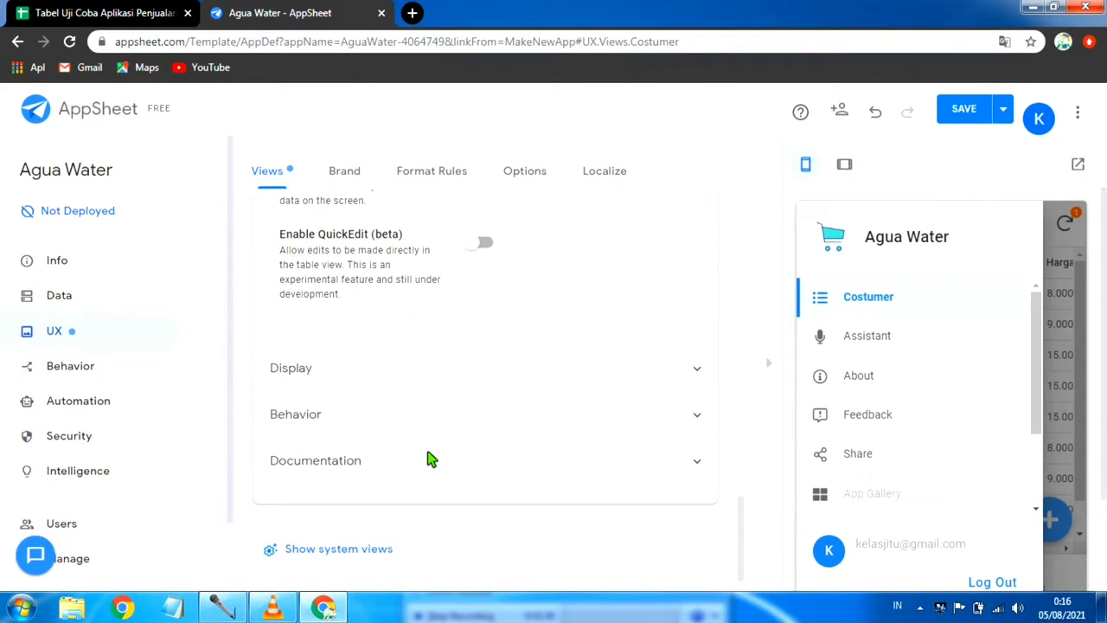
click(692, 370)
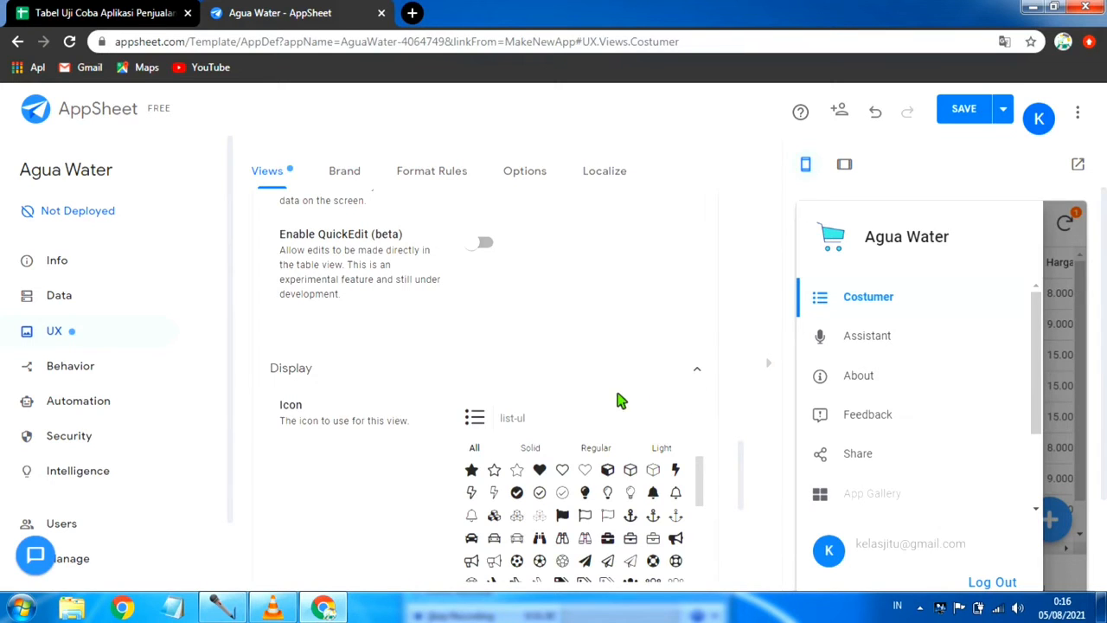
scroll(581, 493, down, 2)
scroll(568, 501, down, 1)
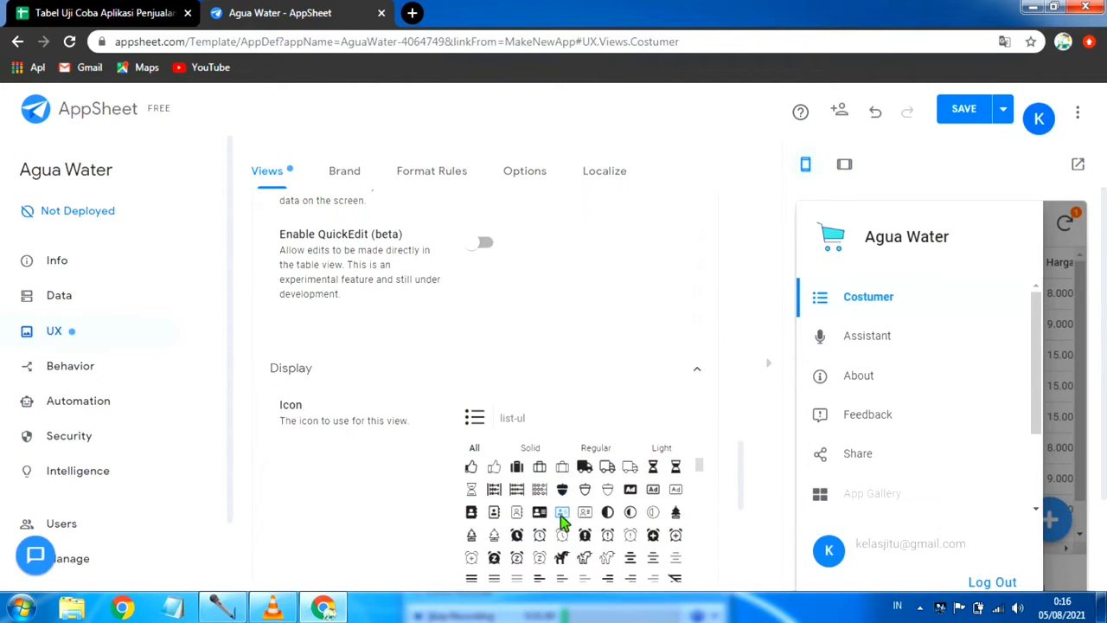
scroll(561, 525, down, 1)
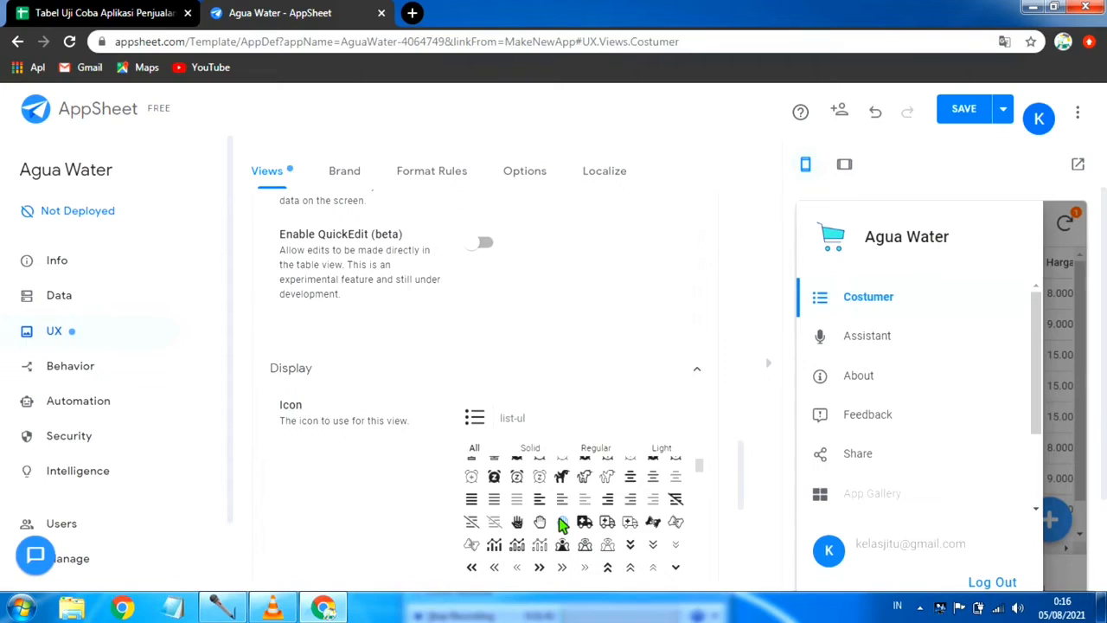
scroll(566, 522, up, 3)
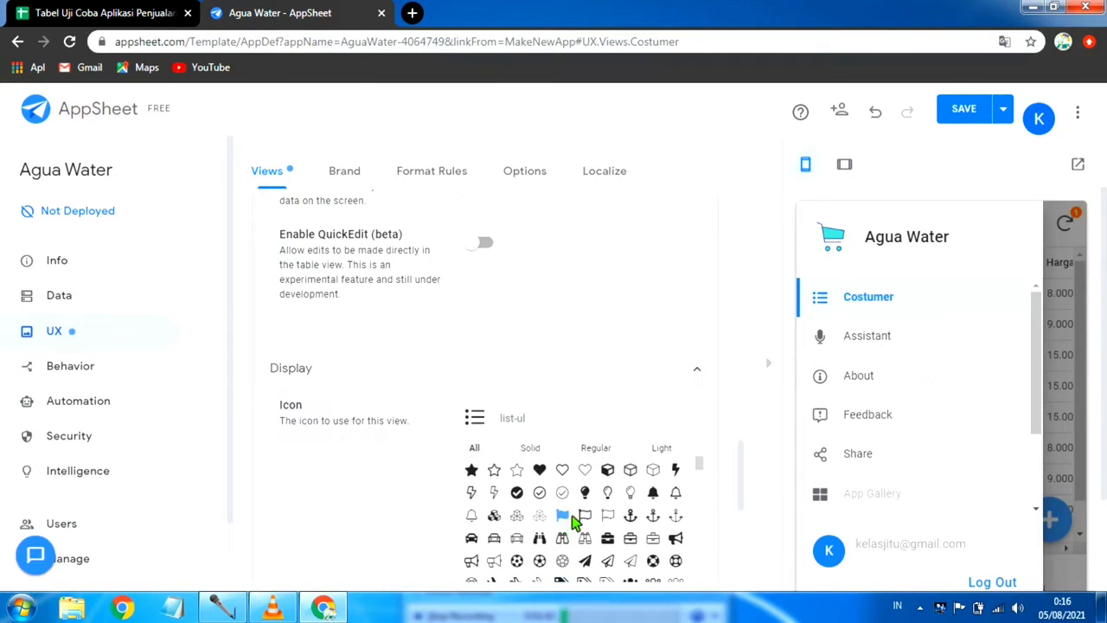
scroll(588, 519, up, 1)
scroll(600, 528, down, 2)
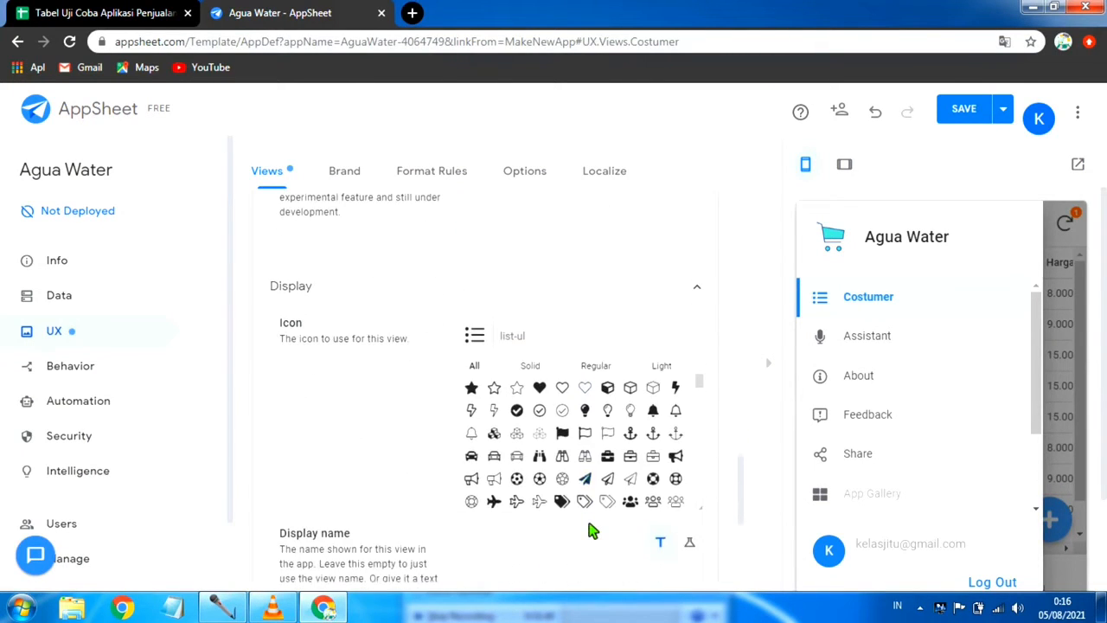
scroll(588, 530, down, 1)
scroll(607, 346, down, 3)
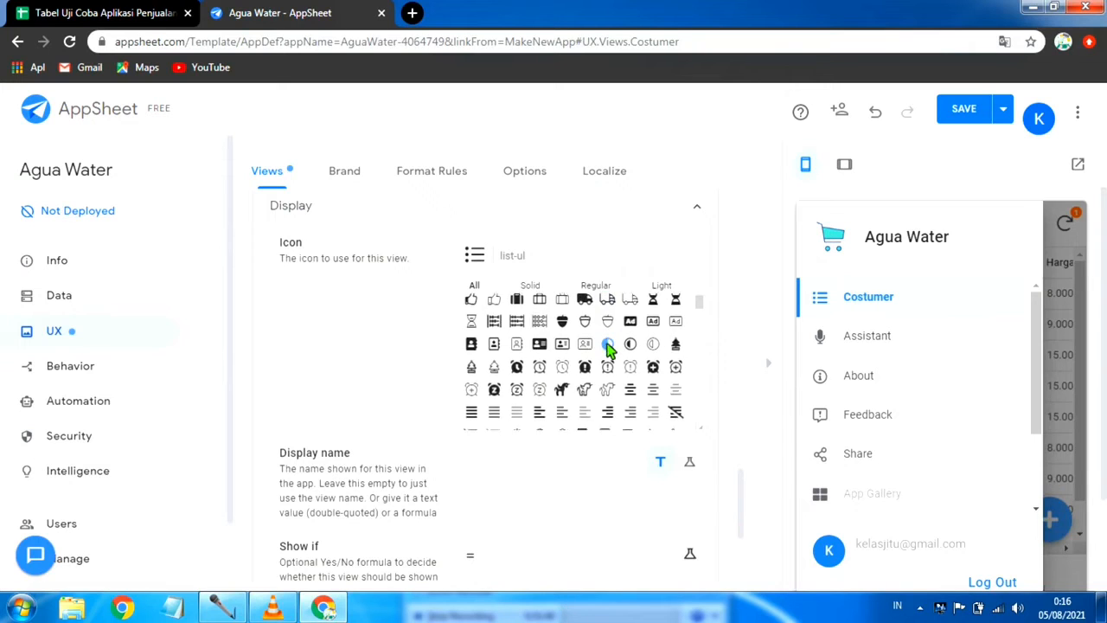
scroll(608, 346, down, 10)
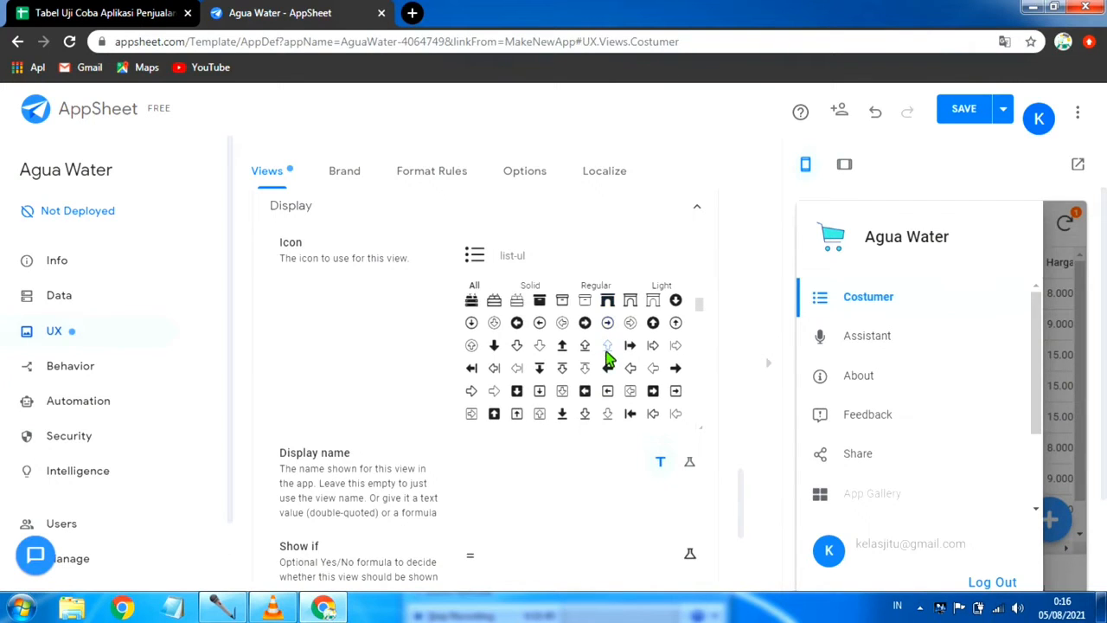
scroll(608, 358, down, 8)
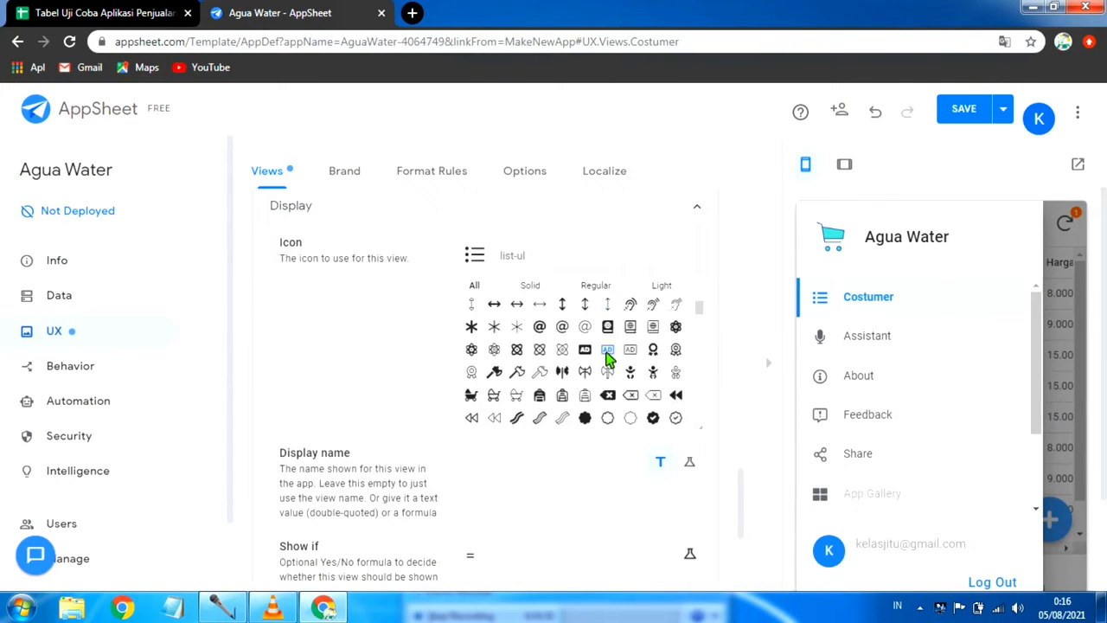
scroll(608, 359, down, 8)
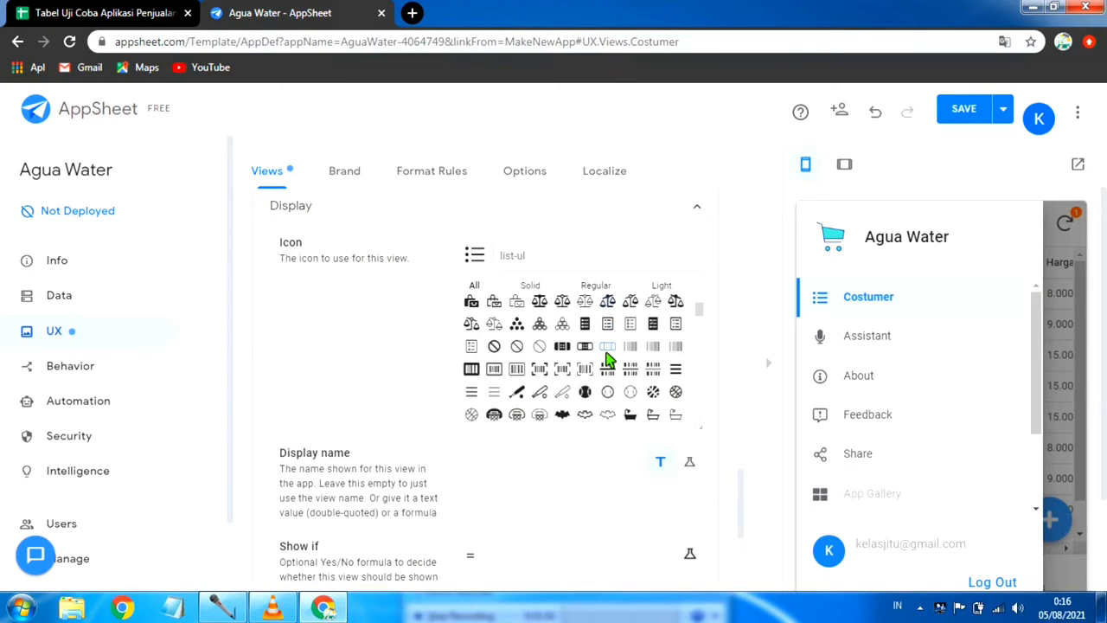
scroll(608, 359, down, 2)
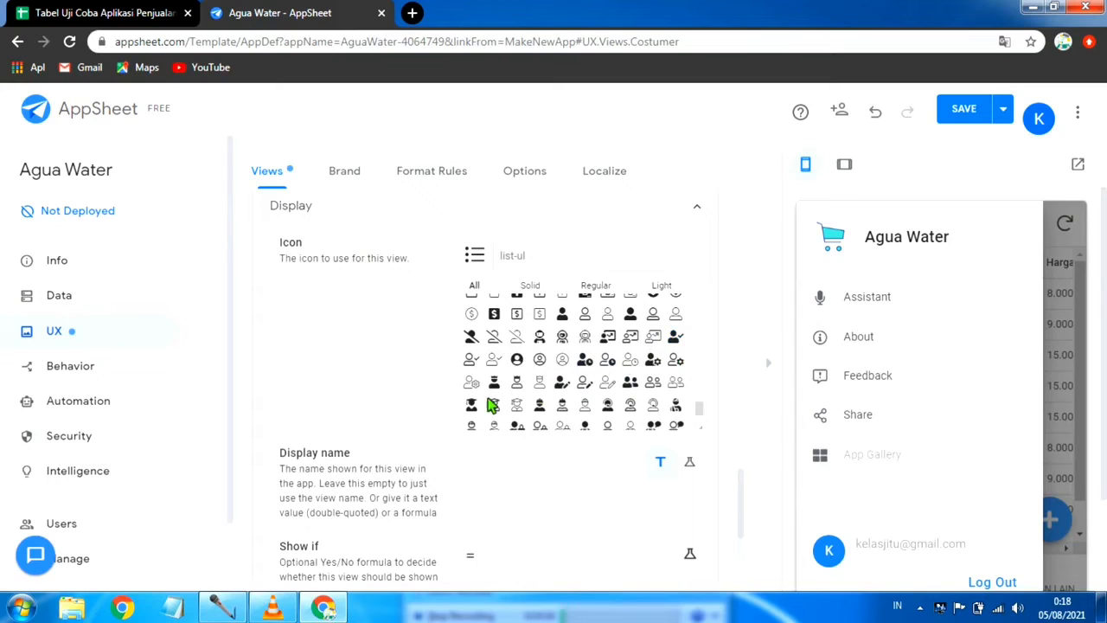
click(654, 383)
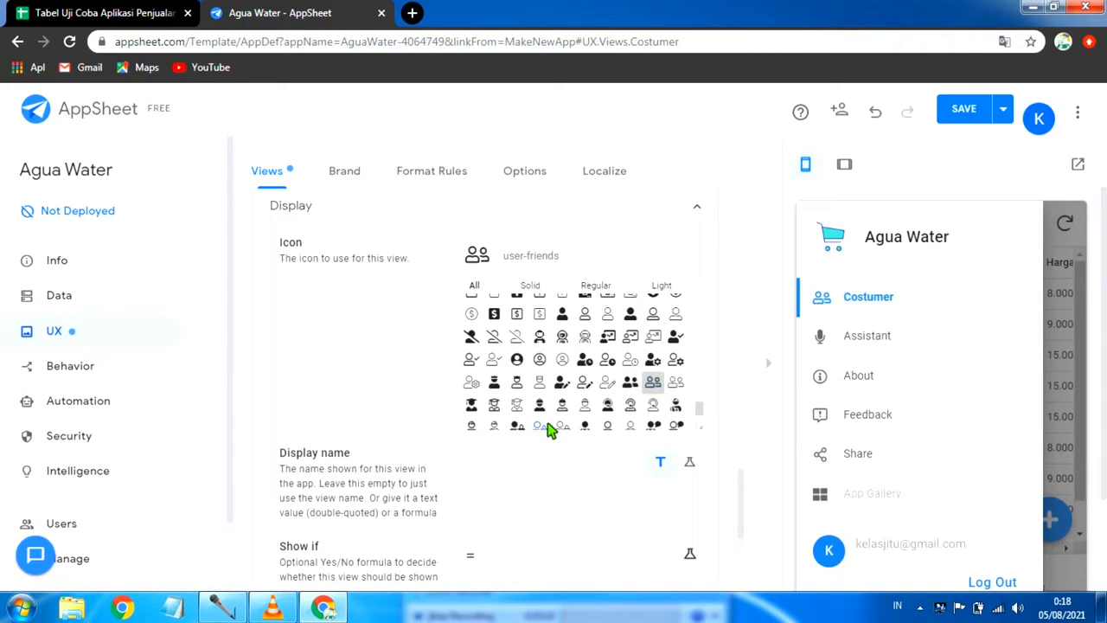
Step: Add Nama as the first entry in the Costumer view's column order and close the preview's navigation menu
scroll(548, 424, up, 1)
scroll(548, 423, up, 2)
scroll(424, 366, up, 3)
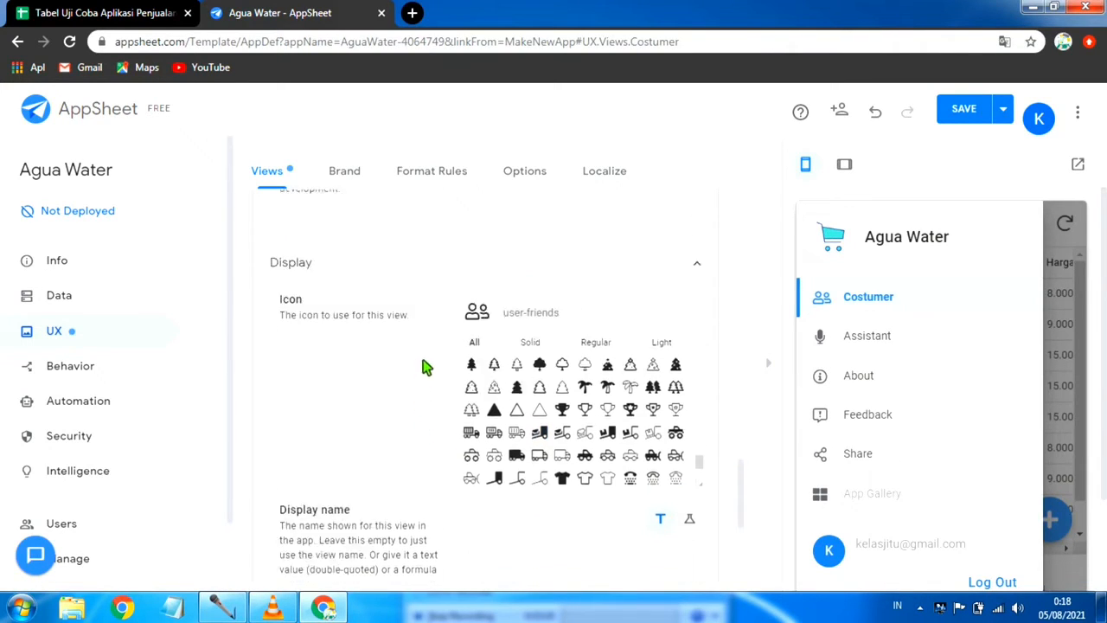
scroll(436, 363, up, 9)
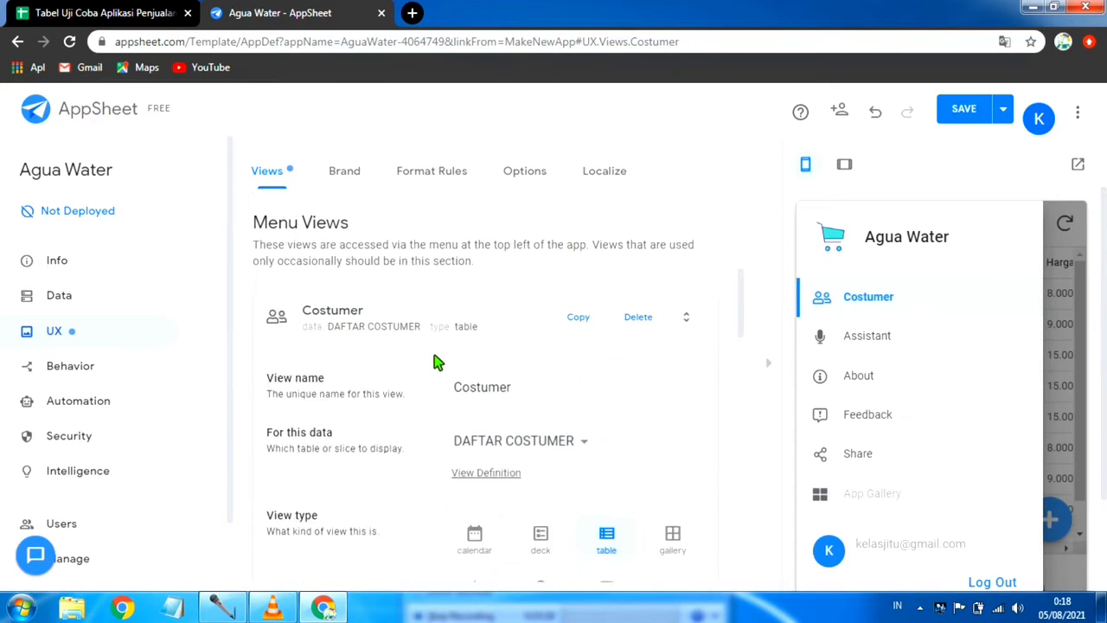
scroll(437, 364, up, 2)
scroll(437, 363, down, 3)
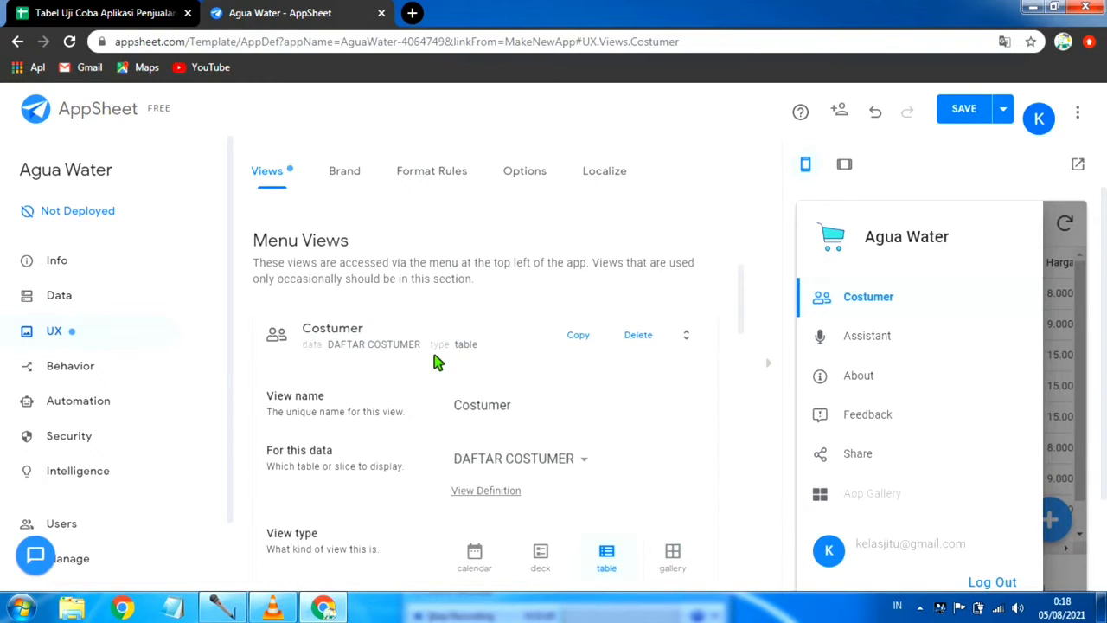
scroll(437, 363, down, 2)
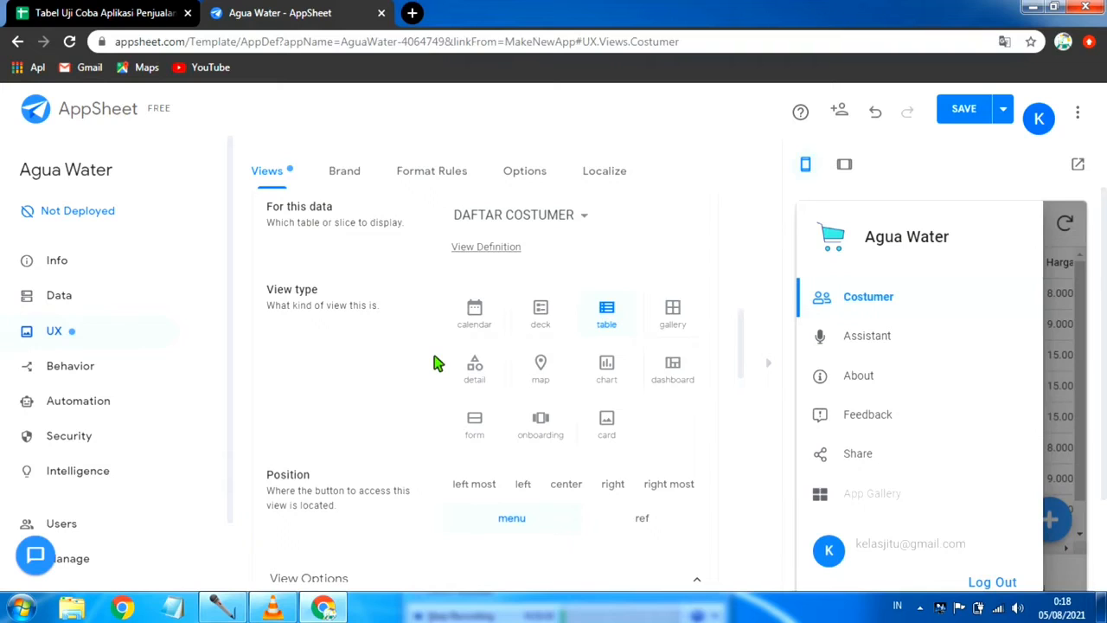
scroll(436, 363, down, 5)
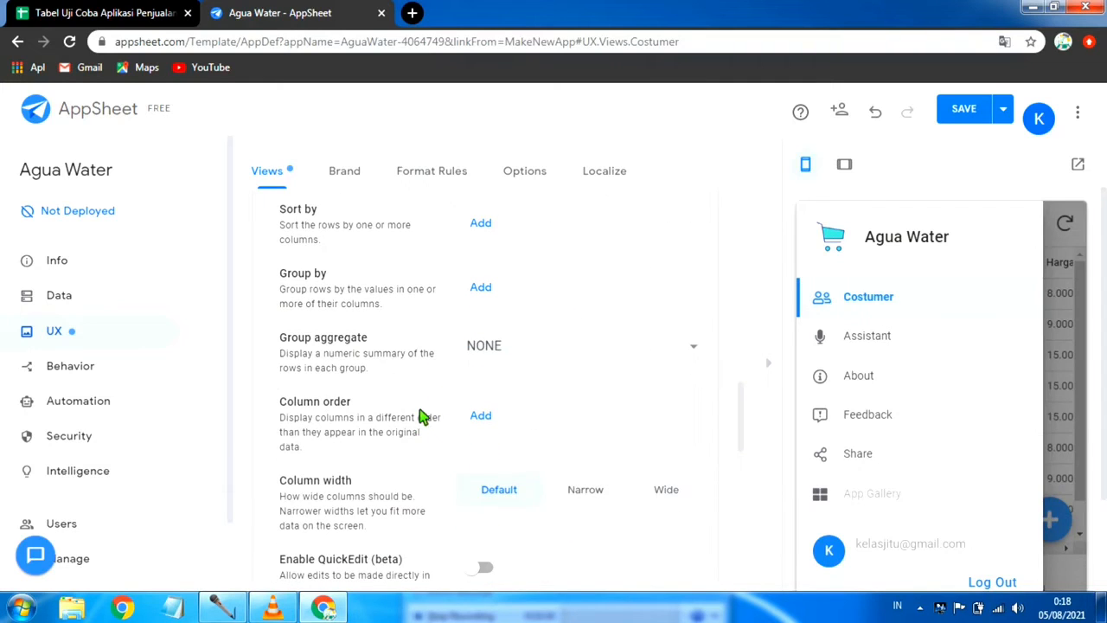
scroll(374, 394, up, 1)
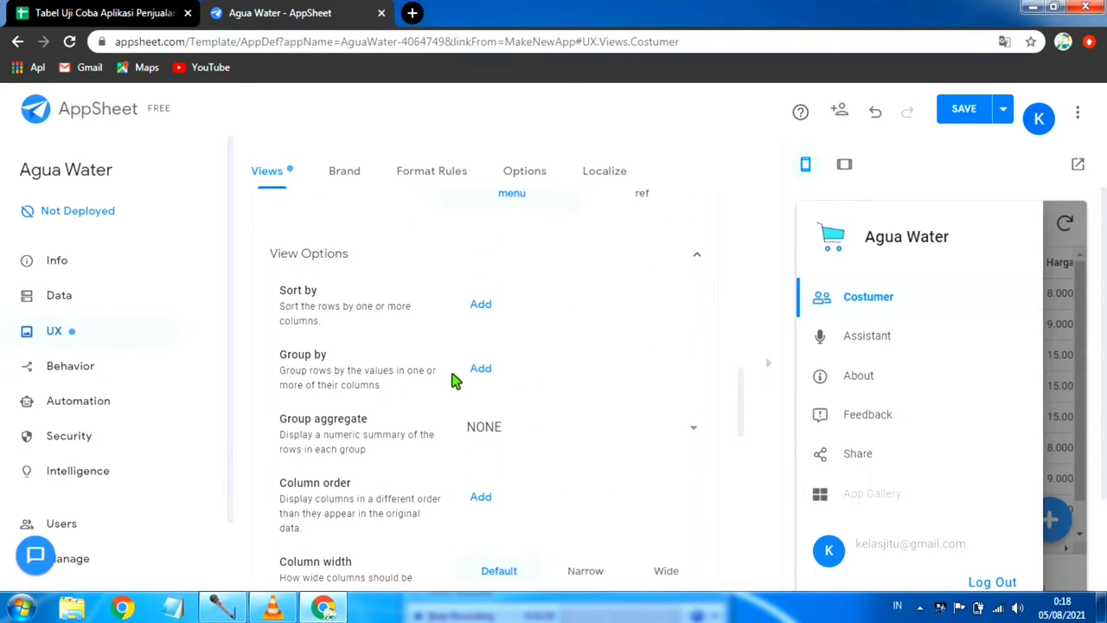
scroll(458, 381, down, 1)
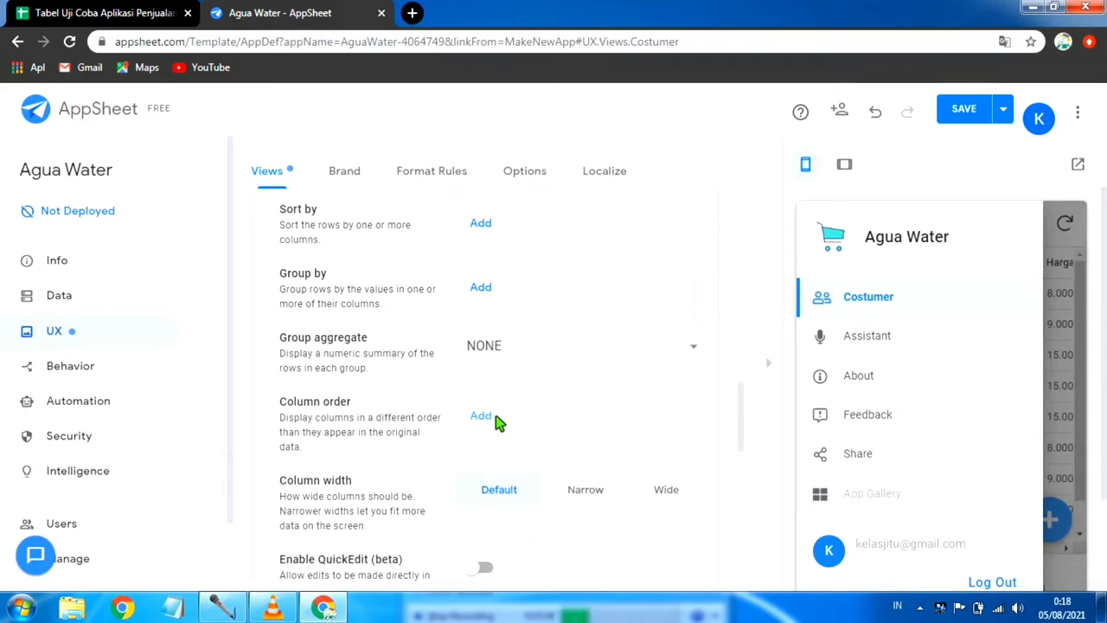
click(481, 417)
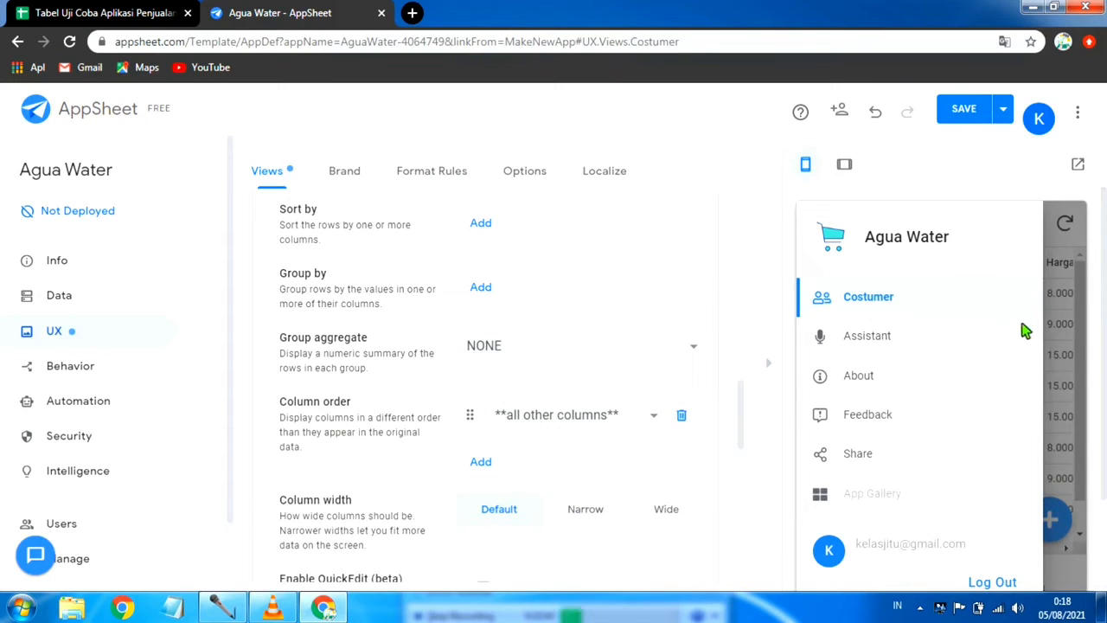
click(1069, 421)
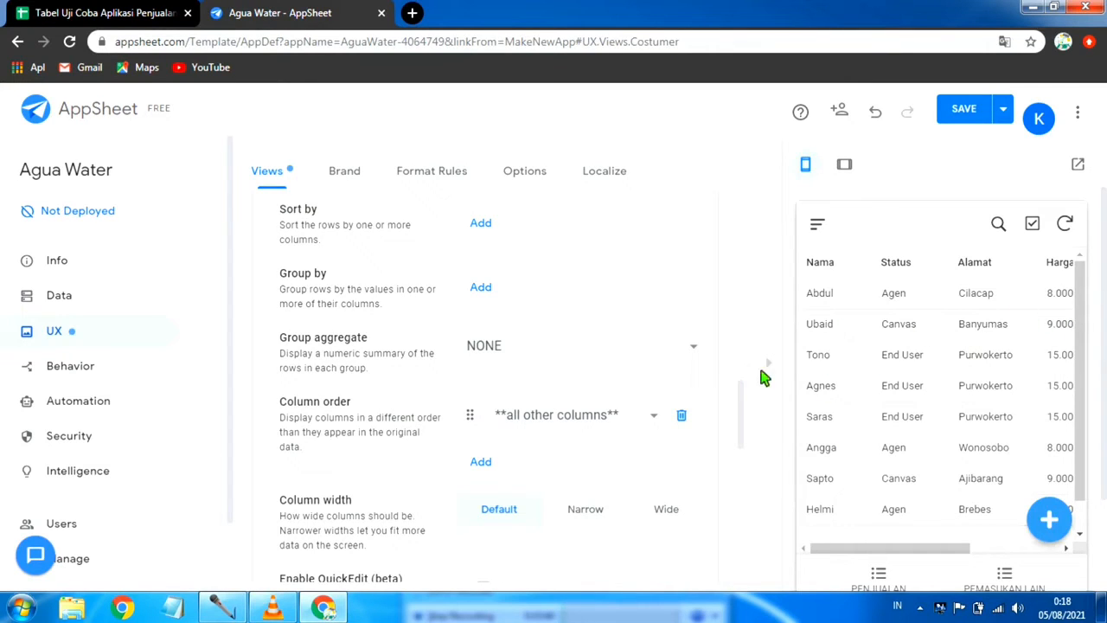
click(657, 416)
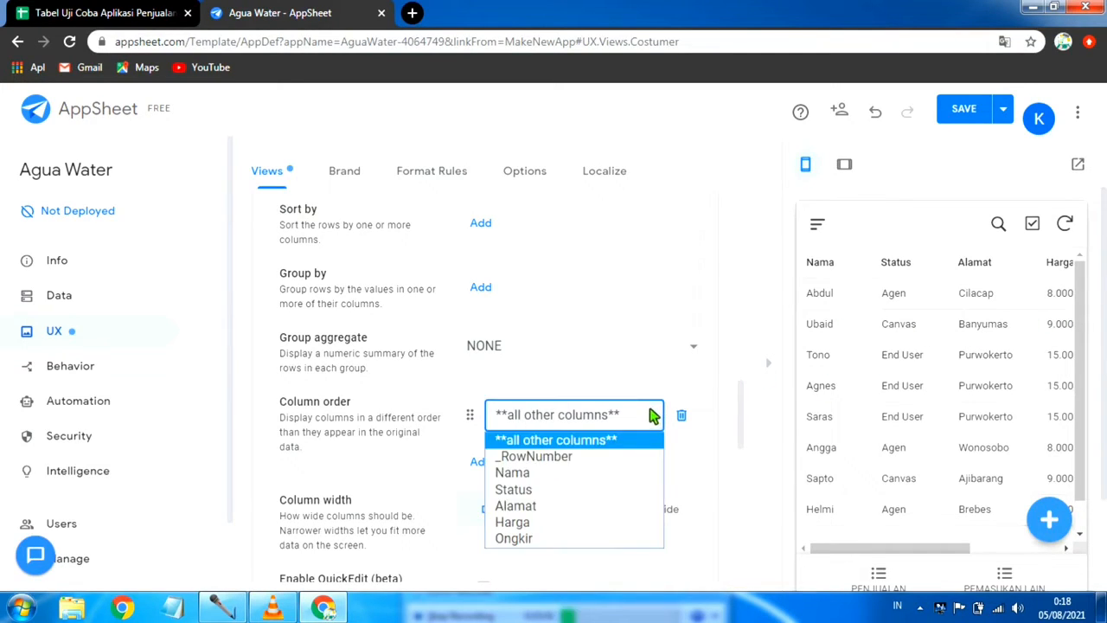
click(574, 473)
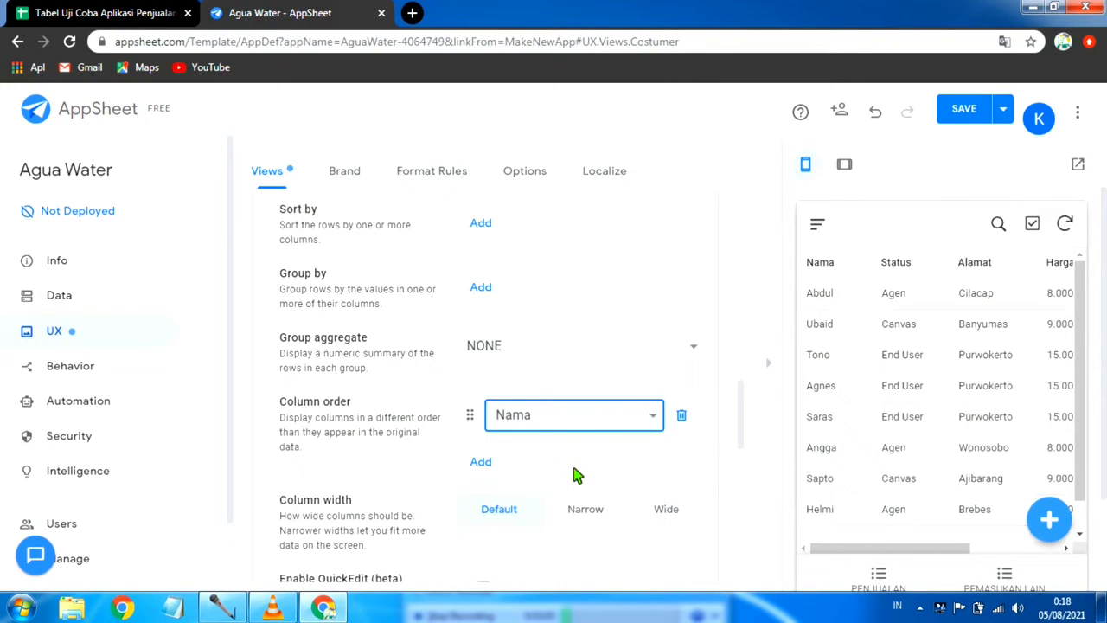
Step: Add Status as the second entry in the Costumer view's column order
click(481, 462)
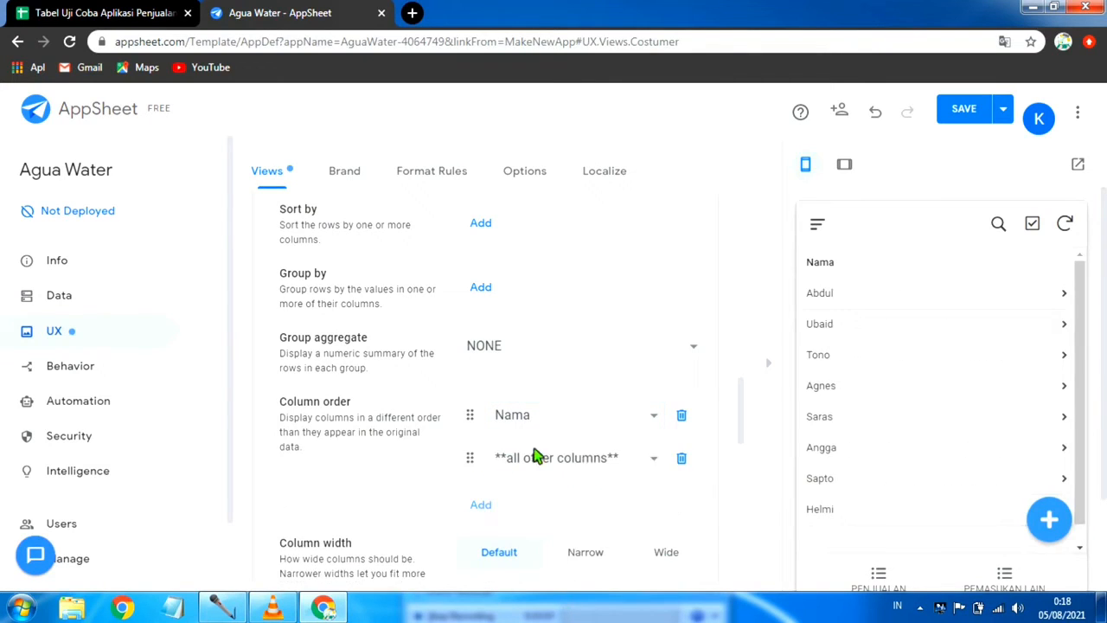
click(657, 460)
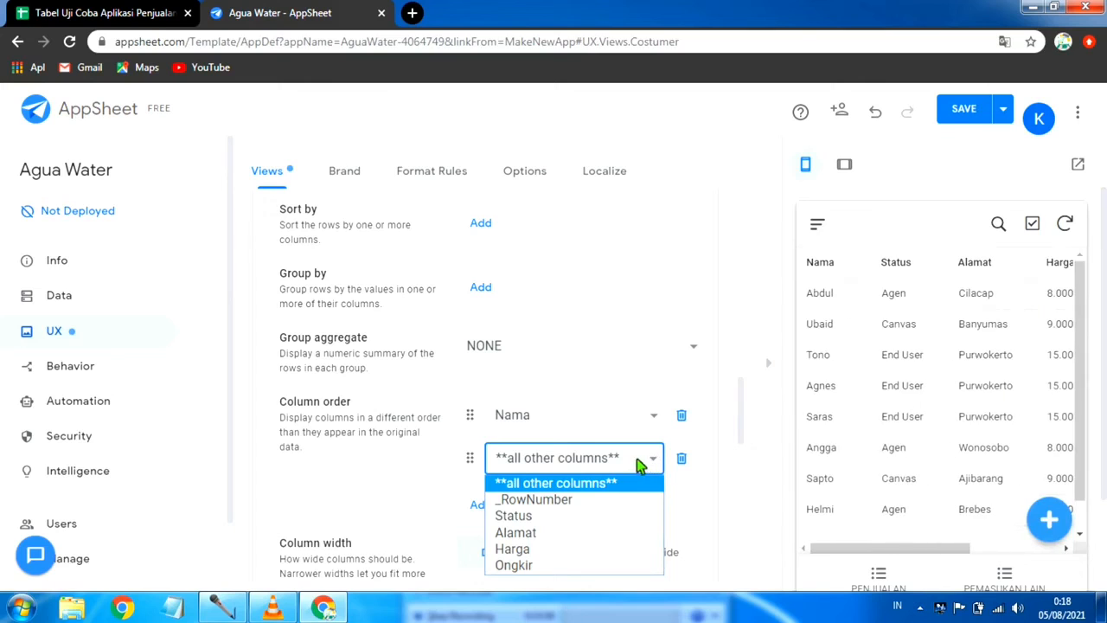
click(545, 517)
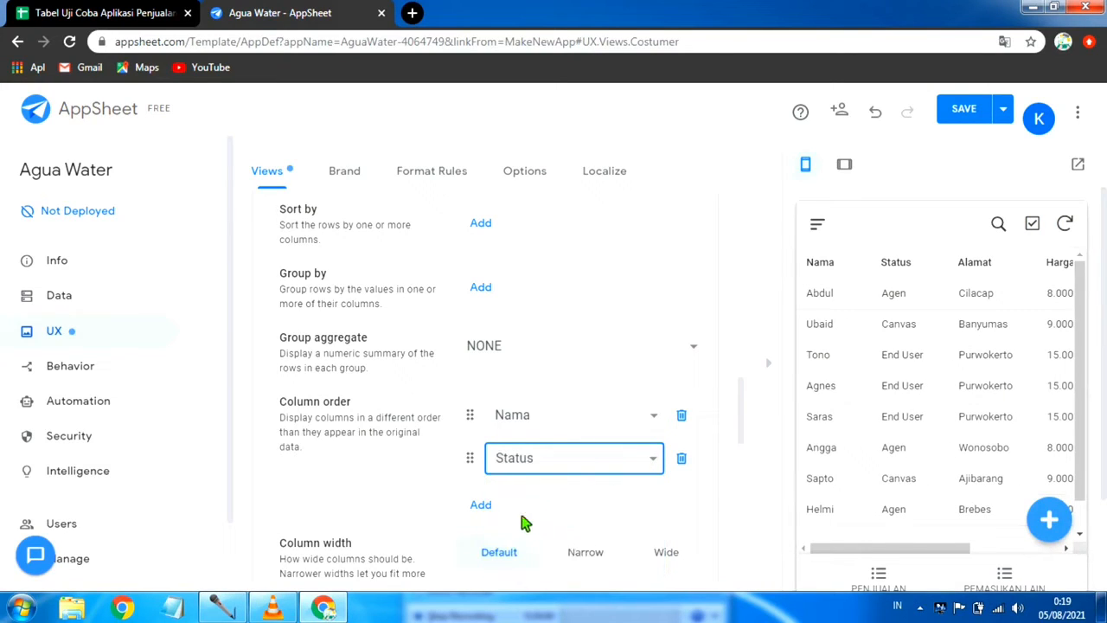
Step: Add Alamat as the third entry in the Costumer view's column order and check the customer list in the preview
click(481, 506)
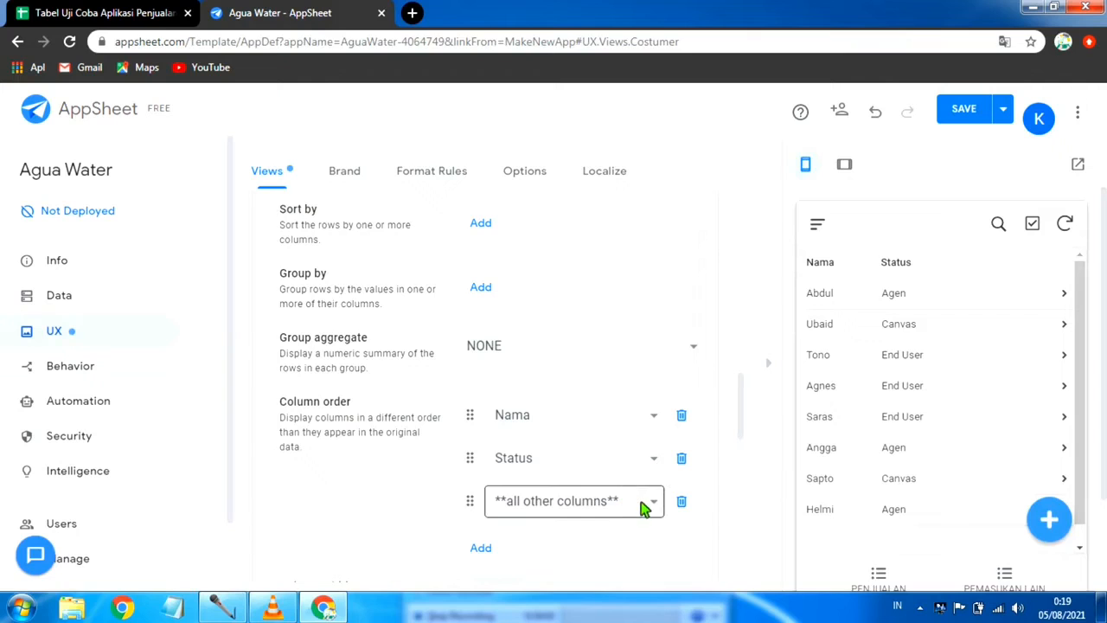
click(657, 504)
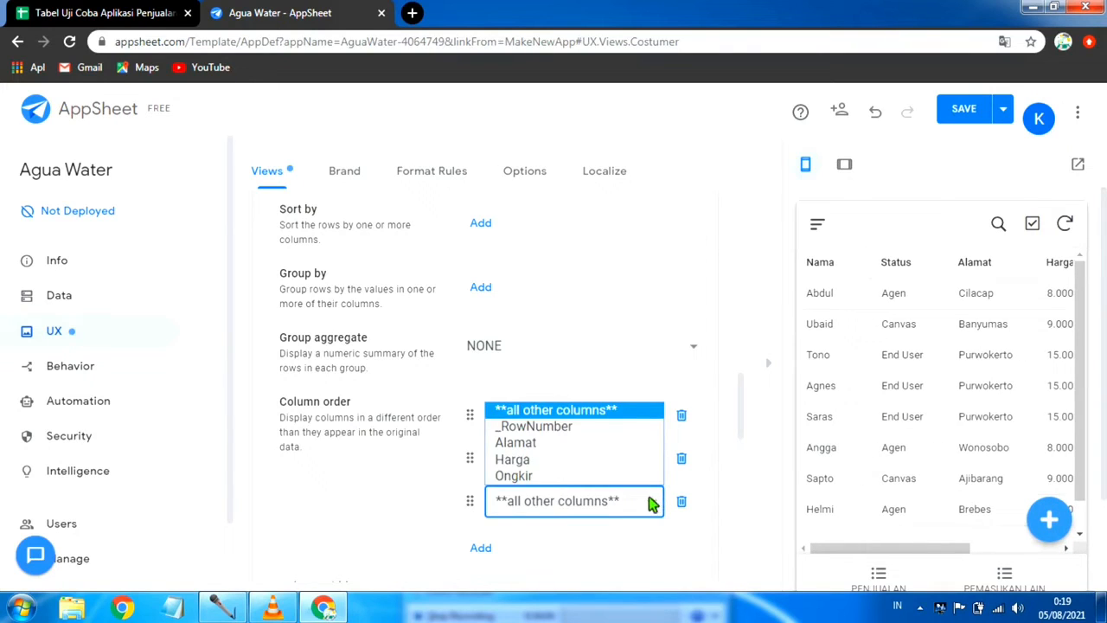
click(553, 445)
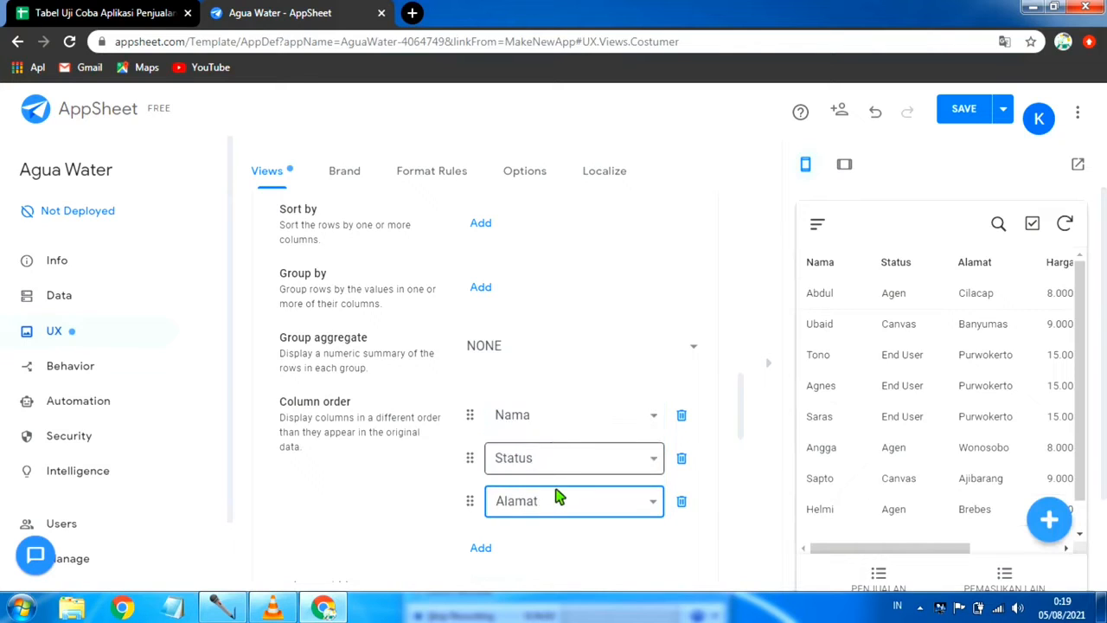
scroll(558, 497, down, 1)
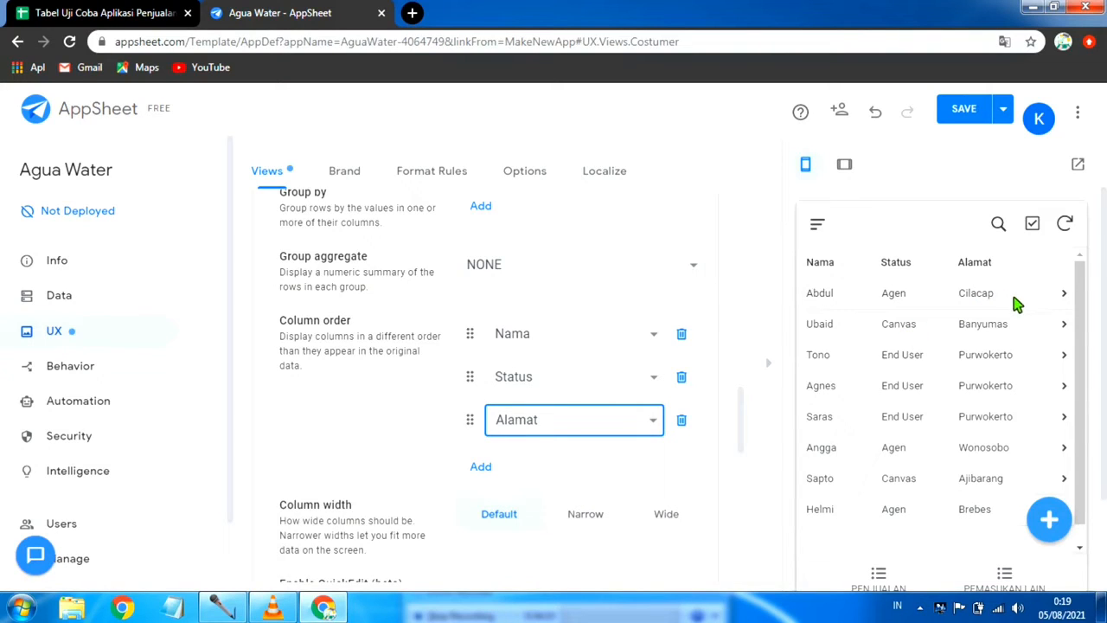
scroll(905, 407, down, 1)
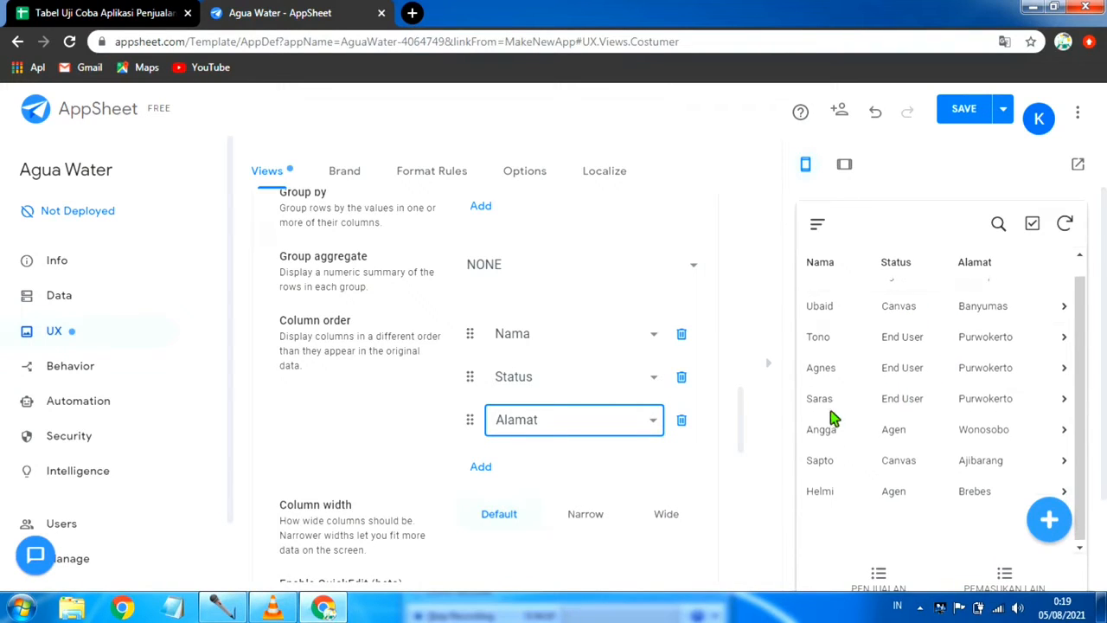
scroll(938, 428, up, 1)
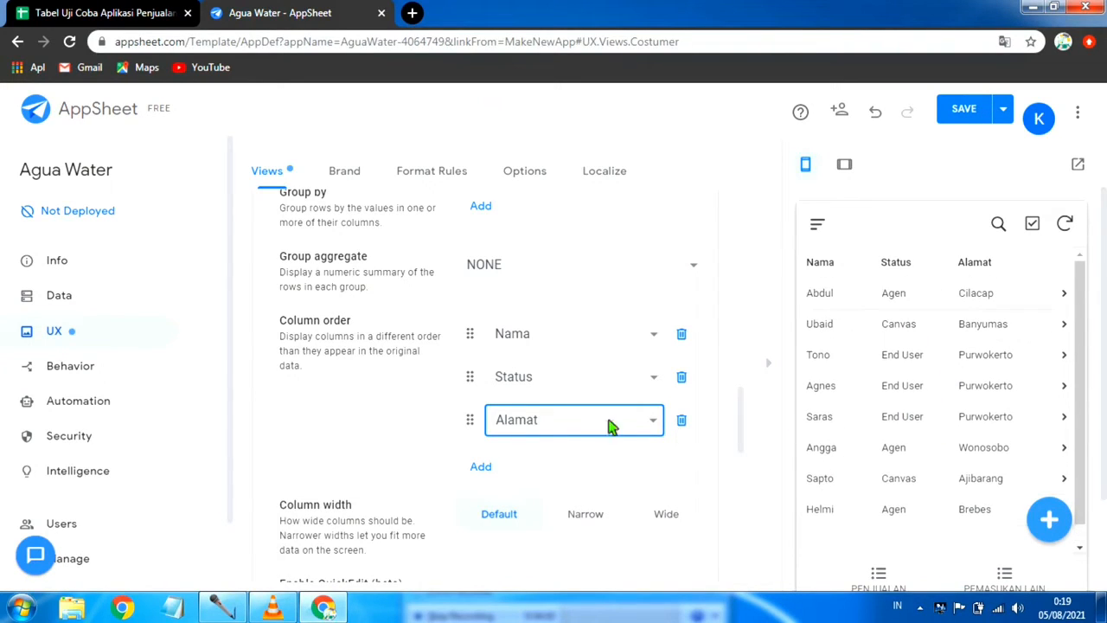
Step: Add Ongkir as the fourth entry in the Costumer view's column order
click(480, 467)
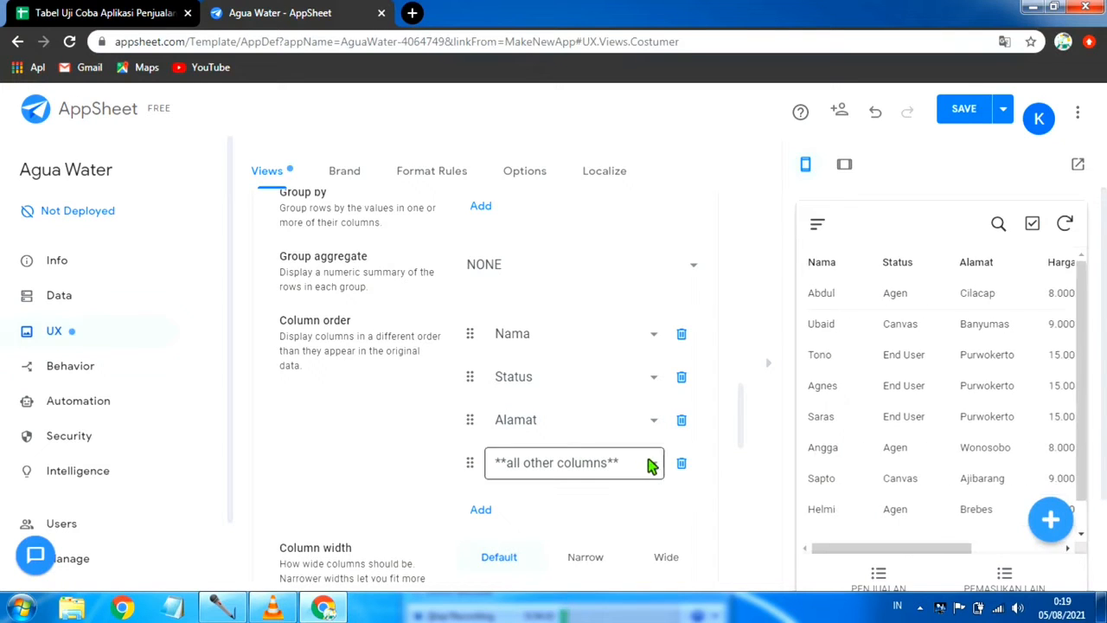
click(651, 466)
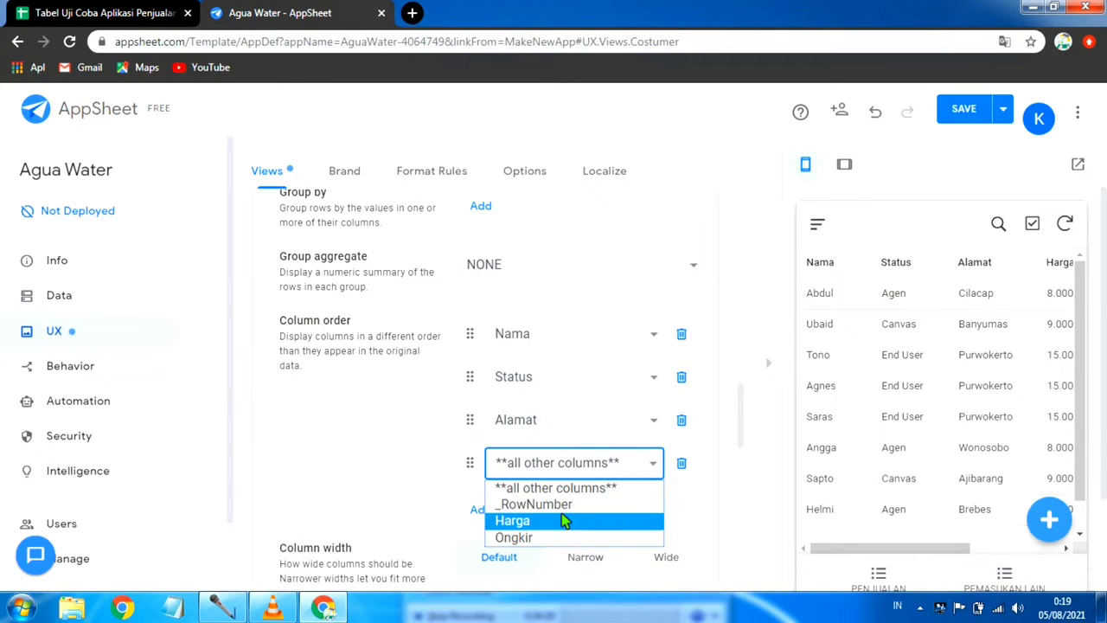
click(568, 538)
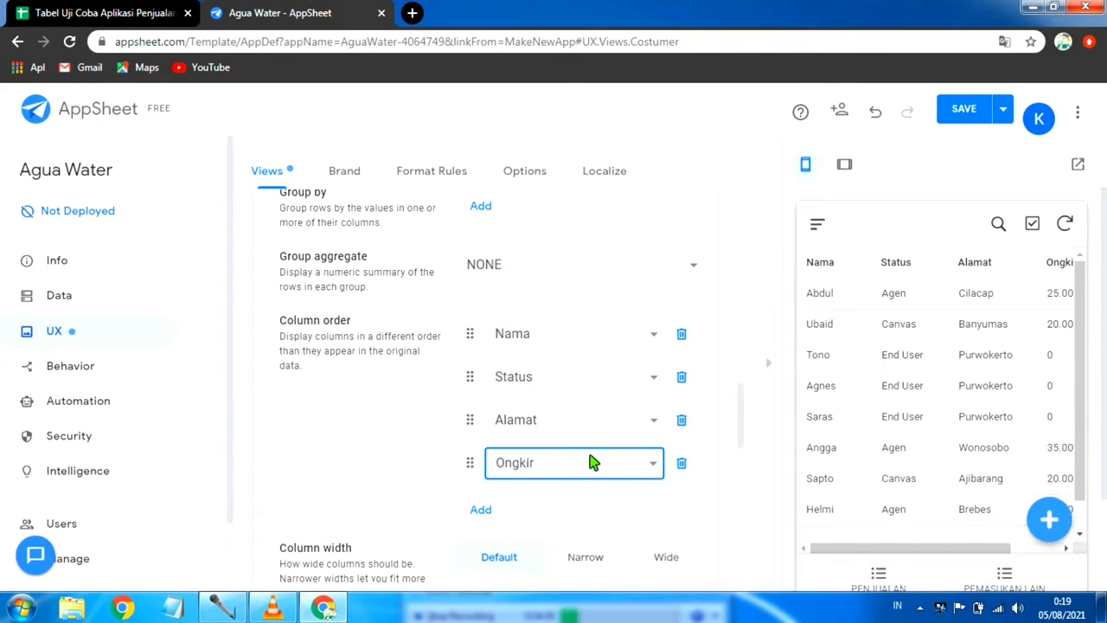
Step: Review the Costumer view's remaining options and save the app with data verification
scroll(588, 458, up, 2)
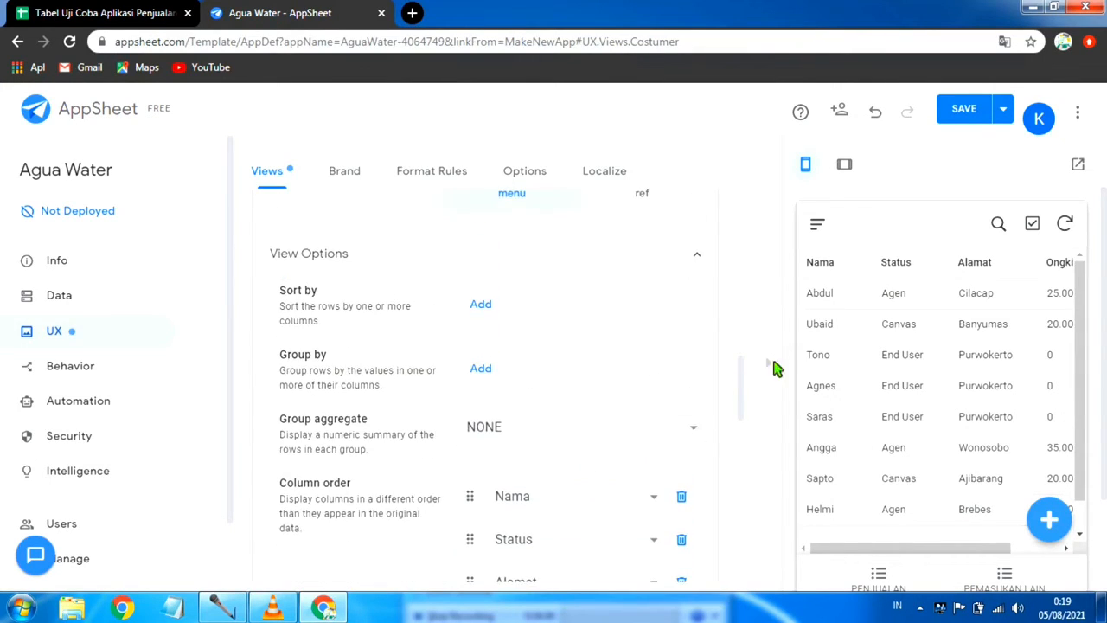
scroll(585, 425, down, 2)
scroll(531, 457, down, 3)
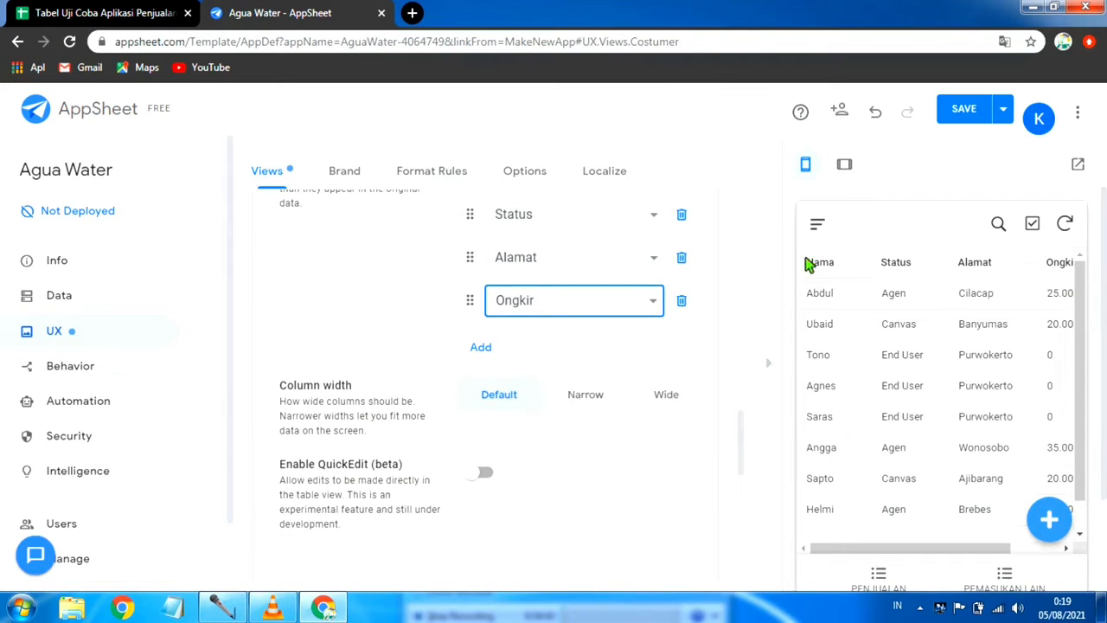
click(1004, 110)
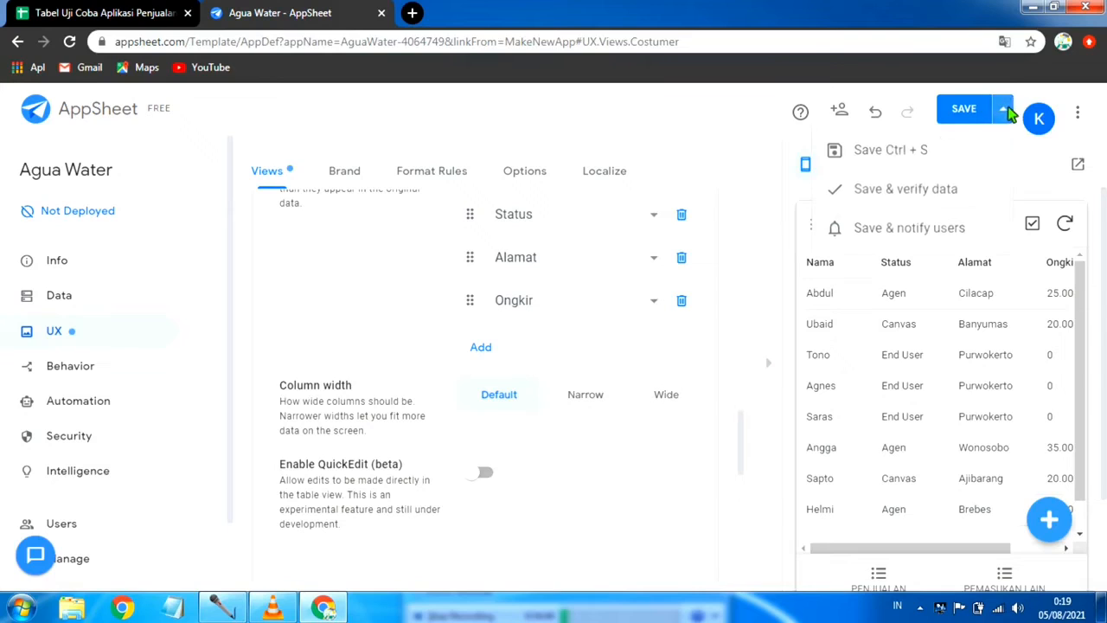
click(920, 195)
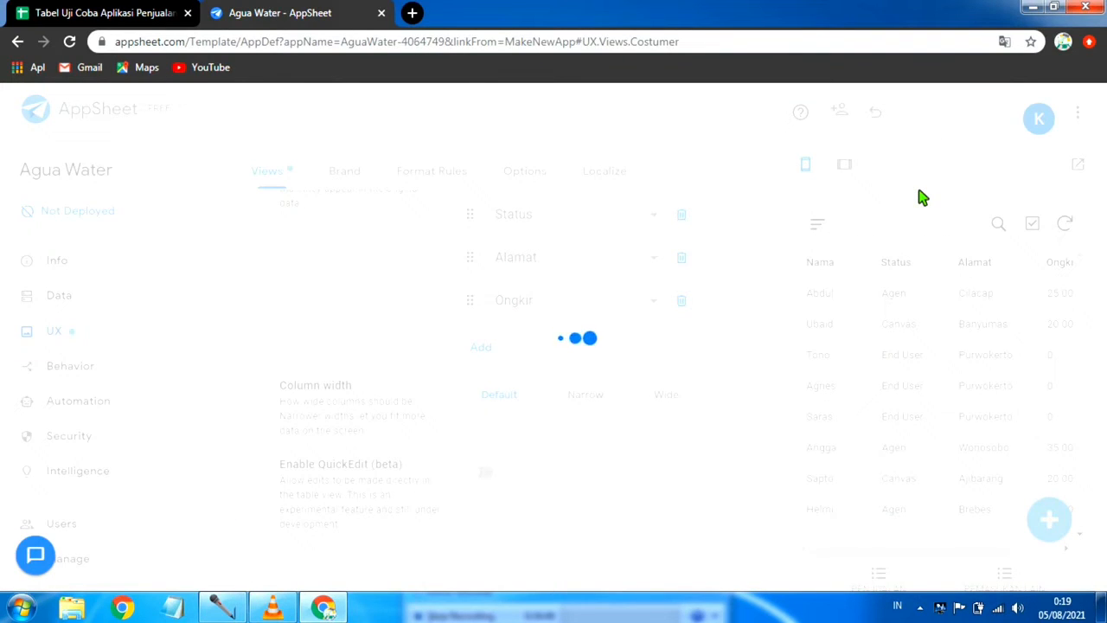
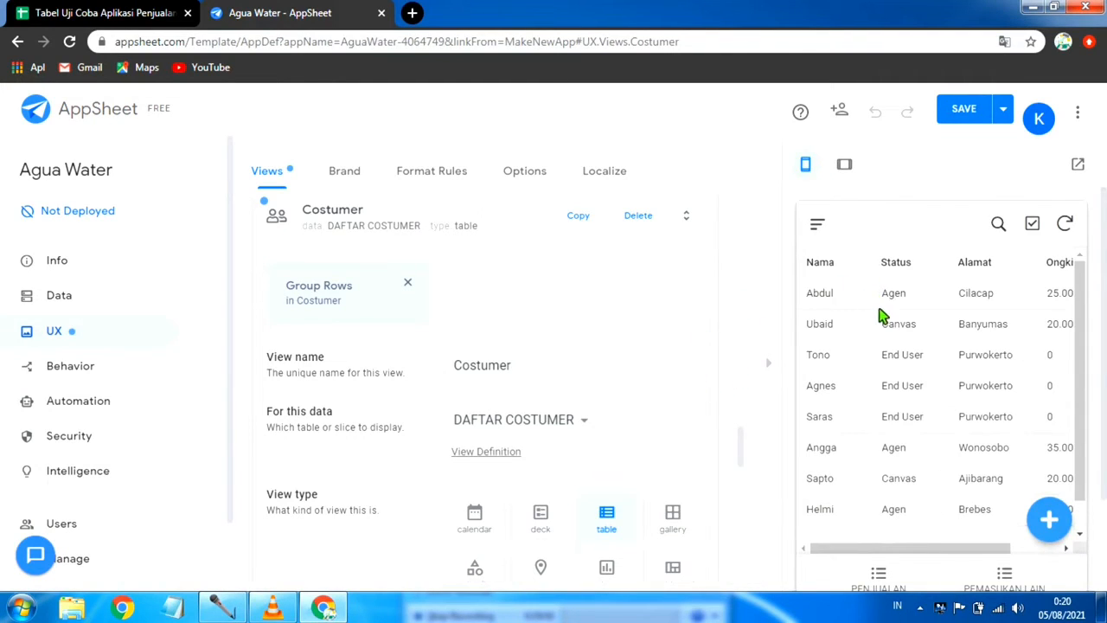
Step: Check the full customer list and the app's navigation menu in the preview
scroll(869, 346, down, 1)
scroll(861, 358, up, 1)
scroll(864, 322, down, 1)
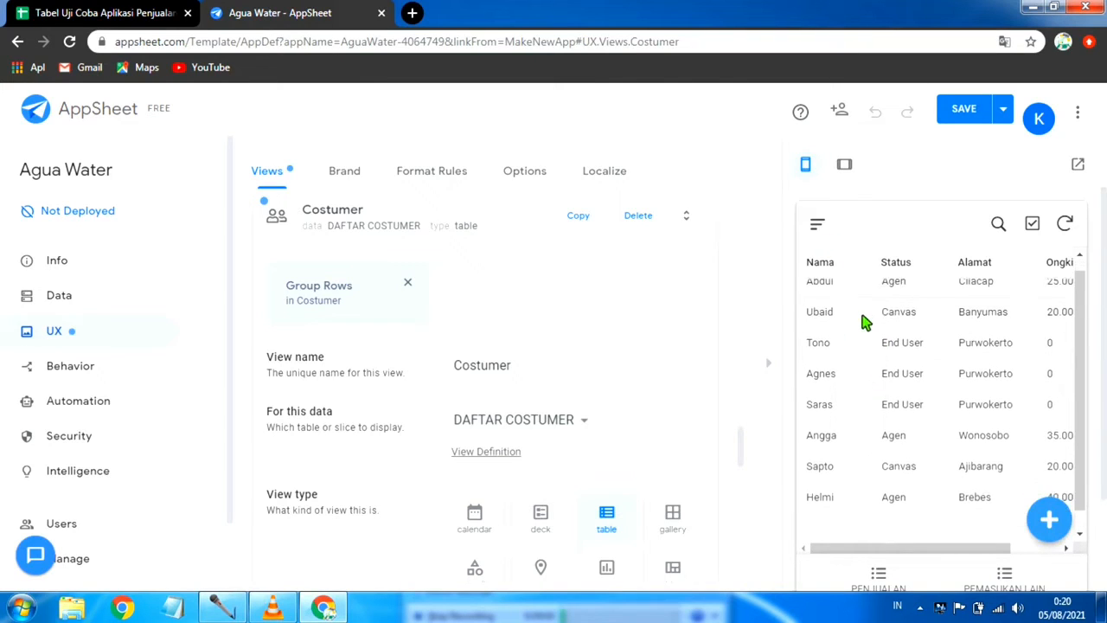
scroll(864, 321, down, 1)
click(818, 225)
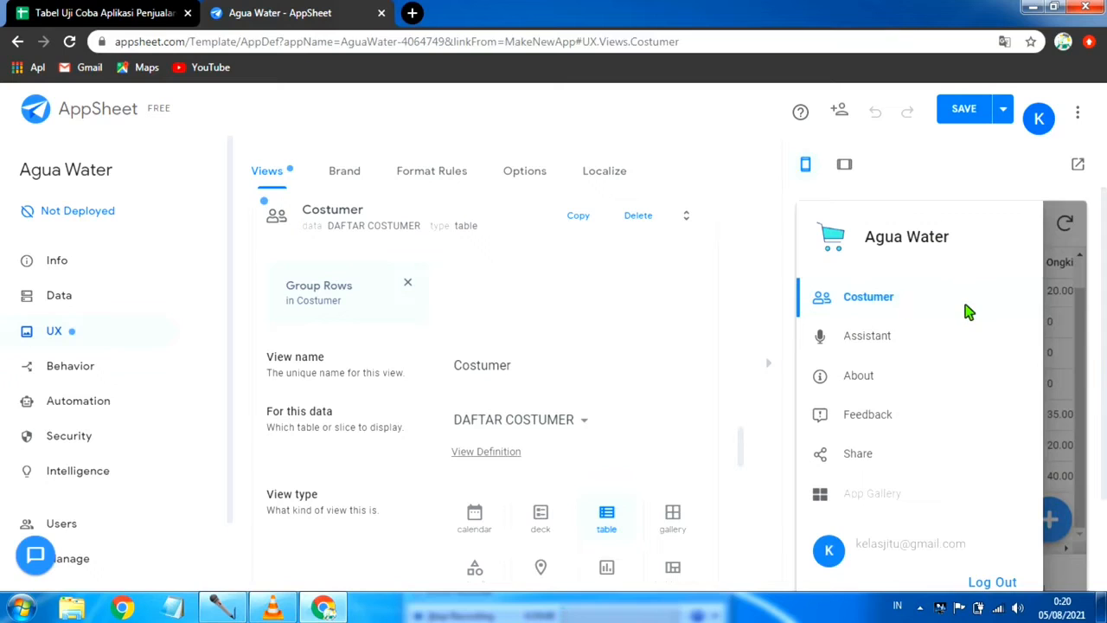
scroll(968, 313, down, 3)
scroll(951, 309, up, 3)
click(1048, 304)
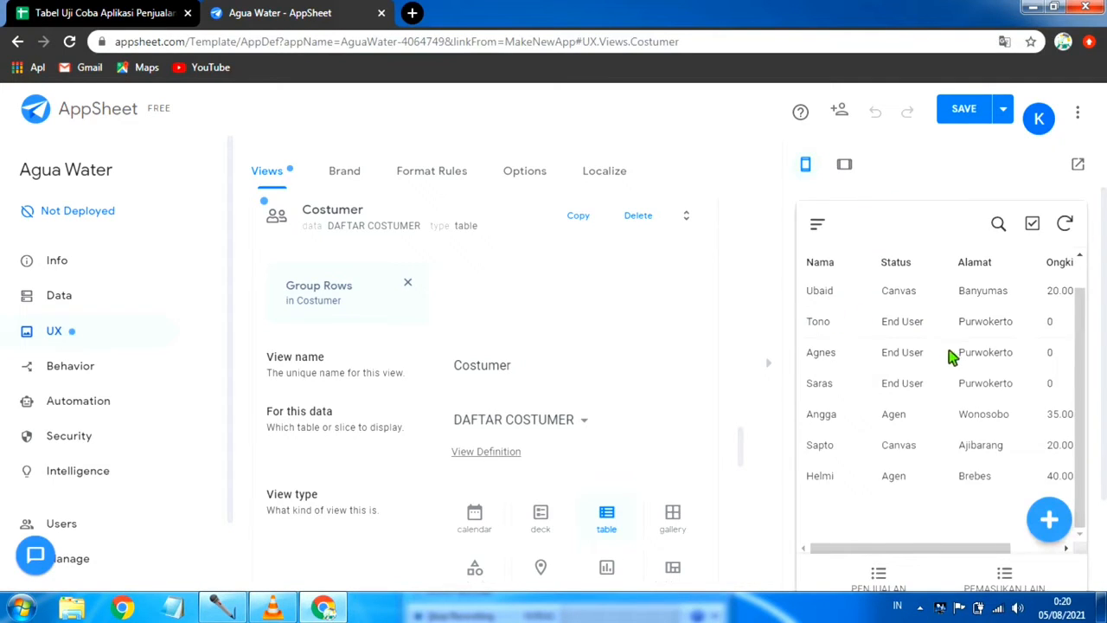
scroll(893, 385, down, 3)
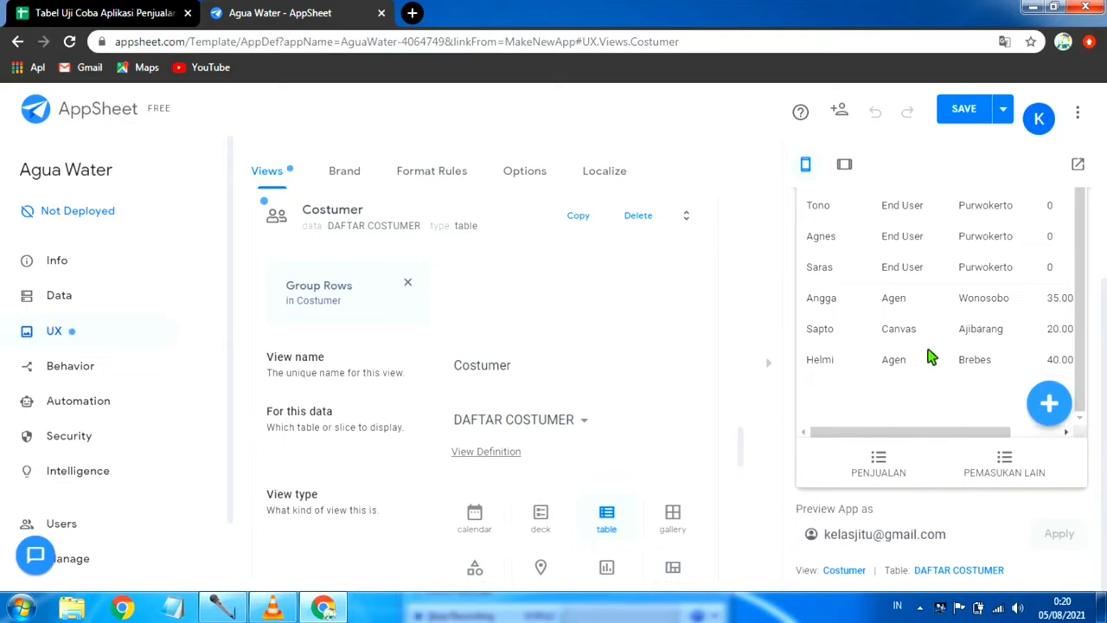
scroll(928, 356, up, 1)
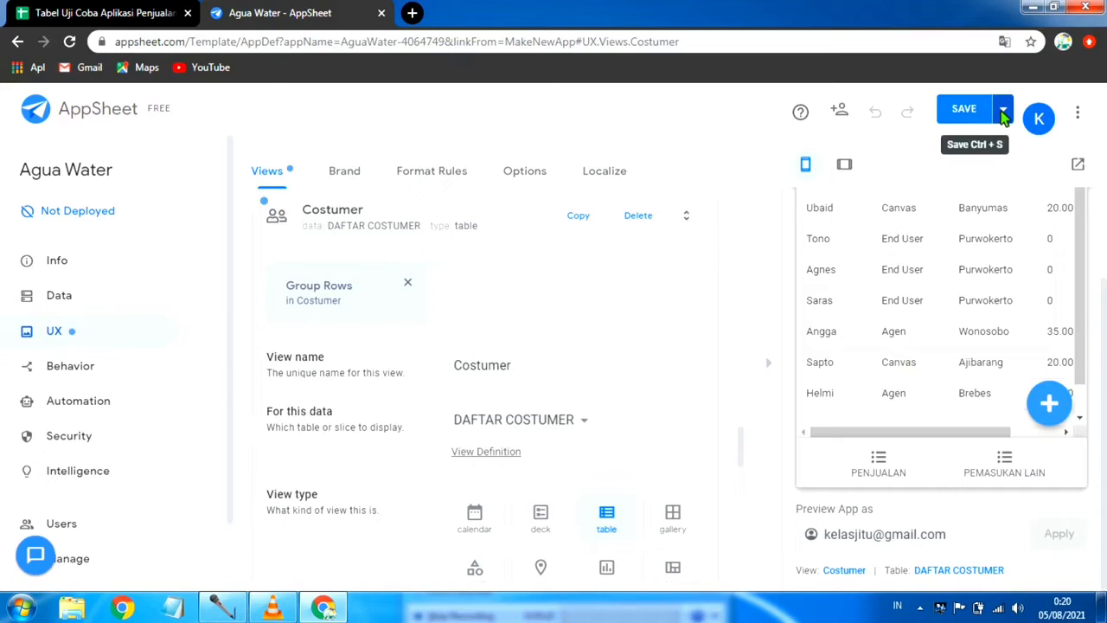
Step: Save the app after the Costumer view changes
click(1004, 110)
click(932, 191)
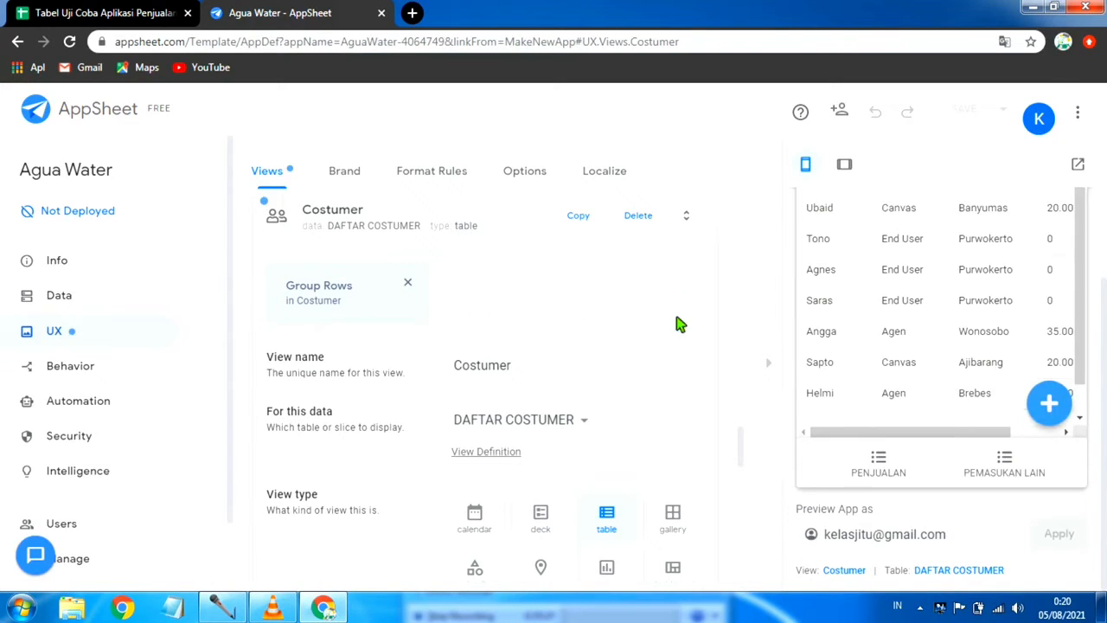
scroll(873, 333, up, 2)
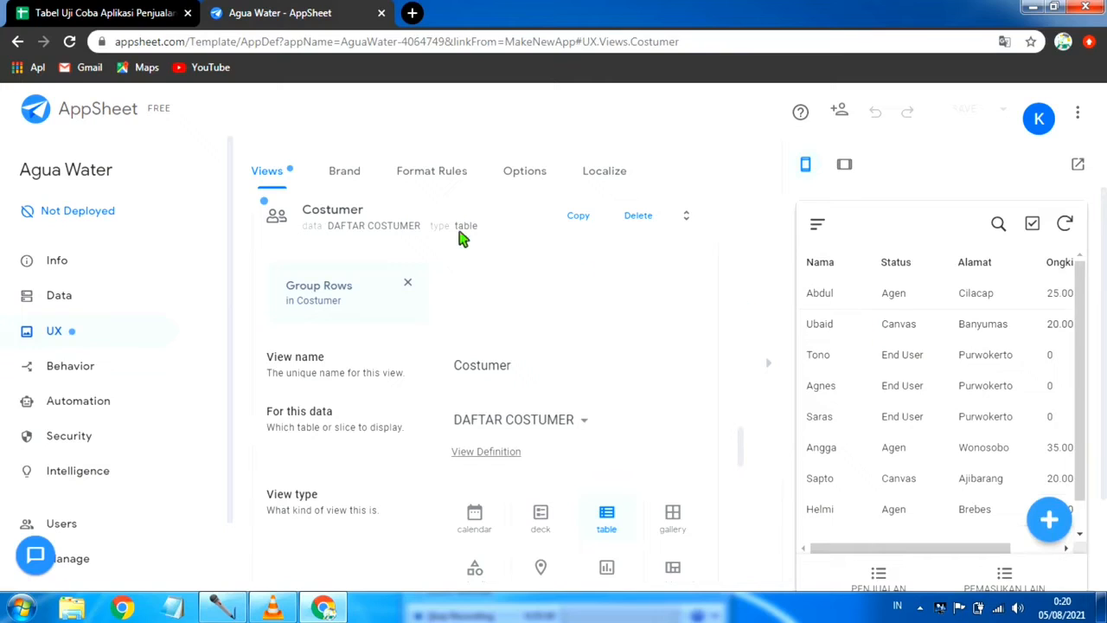
Step: Collapse the Costumer view's settings, and review and collapse those of the PEMASUKAN LAIN view
click(412, 221)
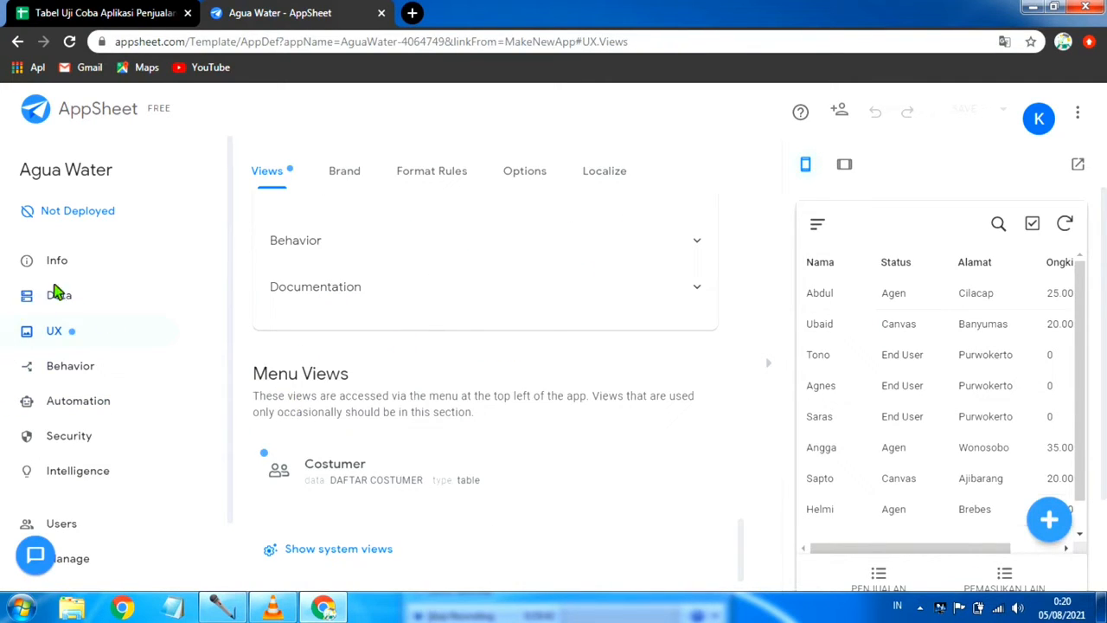
scroll(415, 307, up, 10)
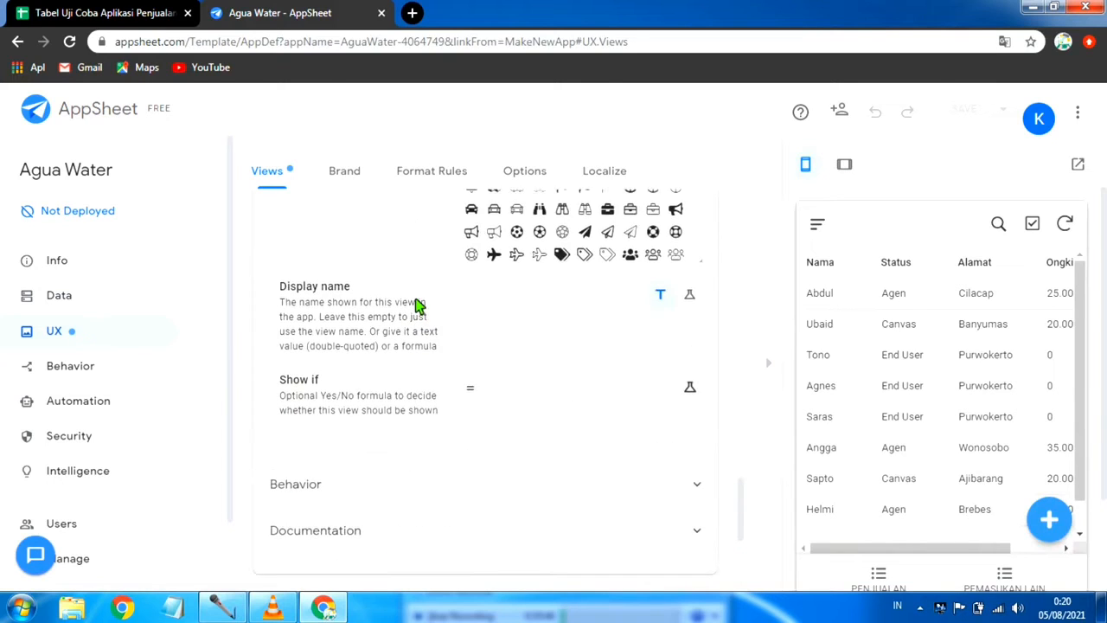
scroll(415, 307, up, 5)
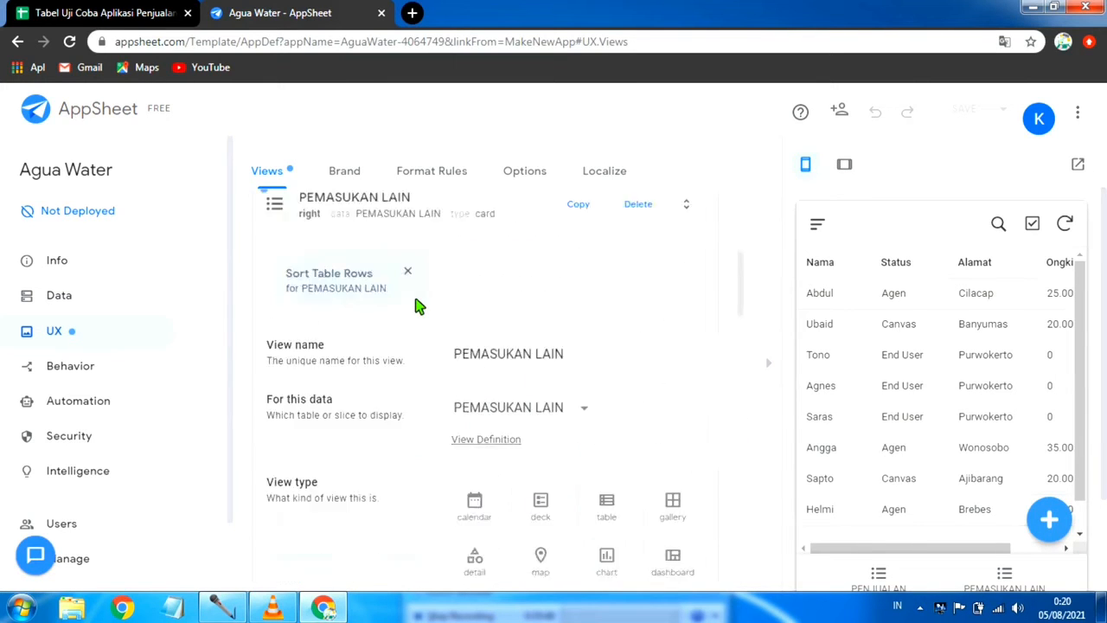
scroll(413, 317, down, 2)
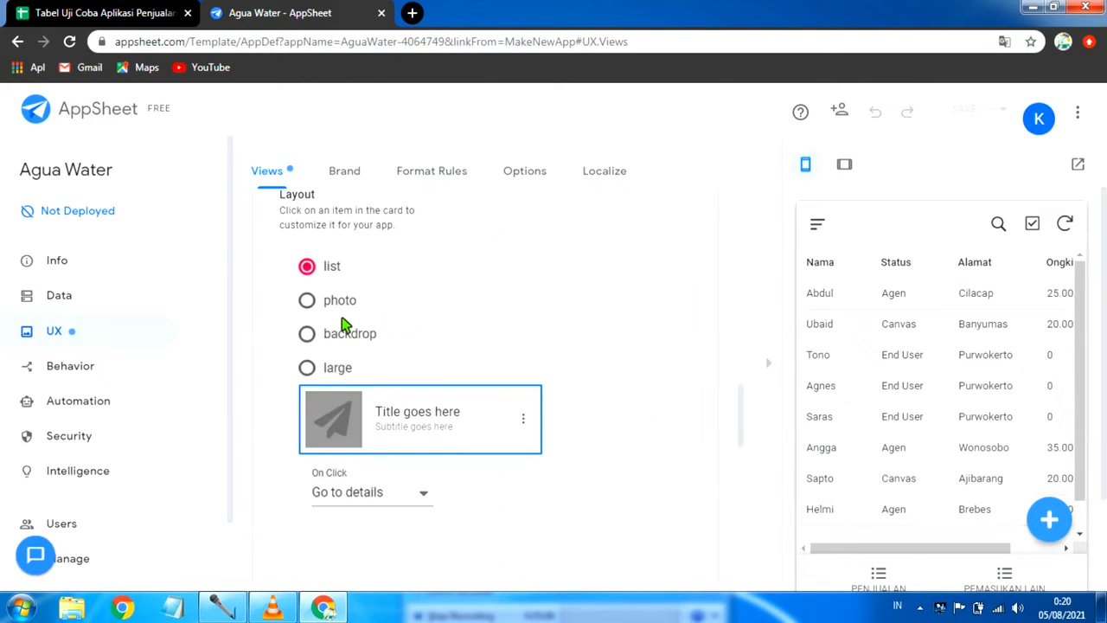
scroll(401, 280, up, 5)
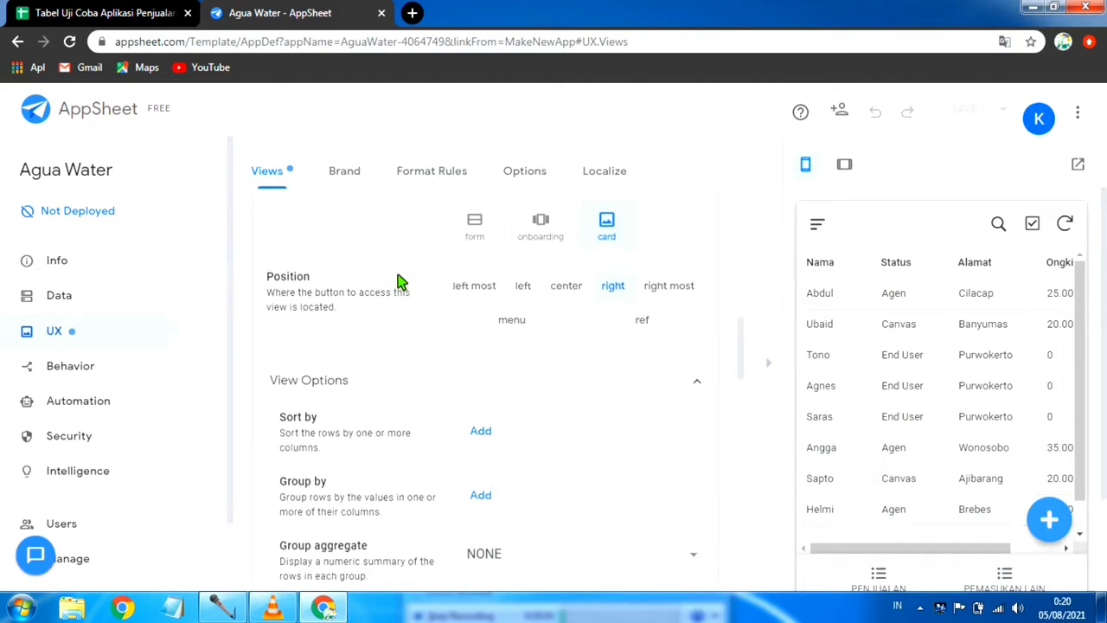
scroll(401, 281, up, 4)
scroll(400, 282, down, 4)
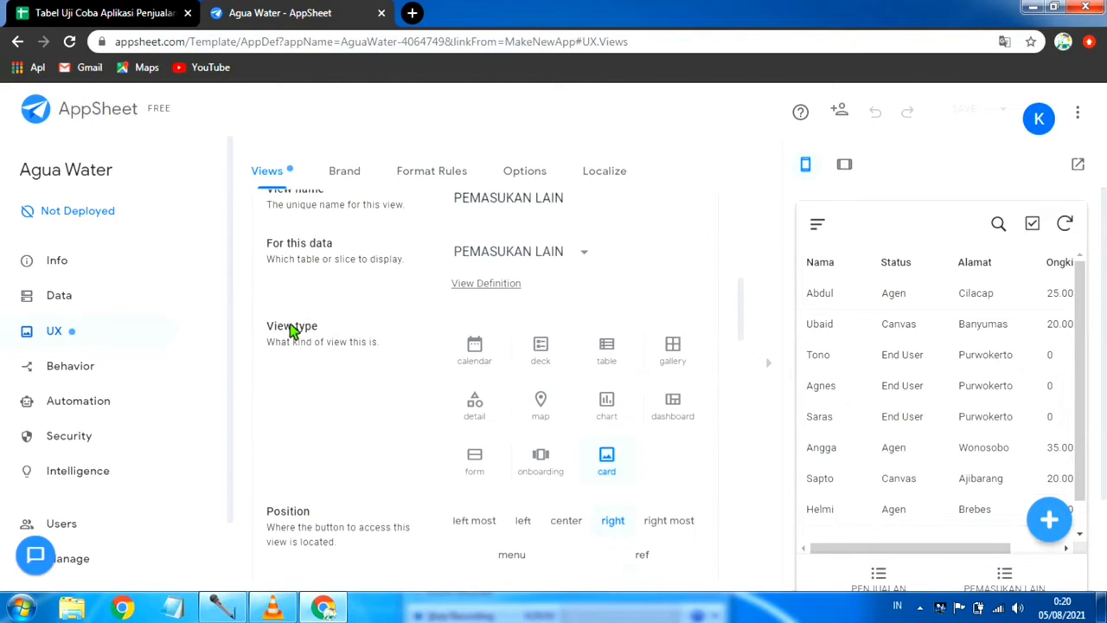
scroll(415, 311, up, 3)
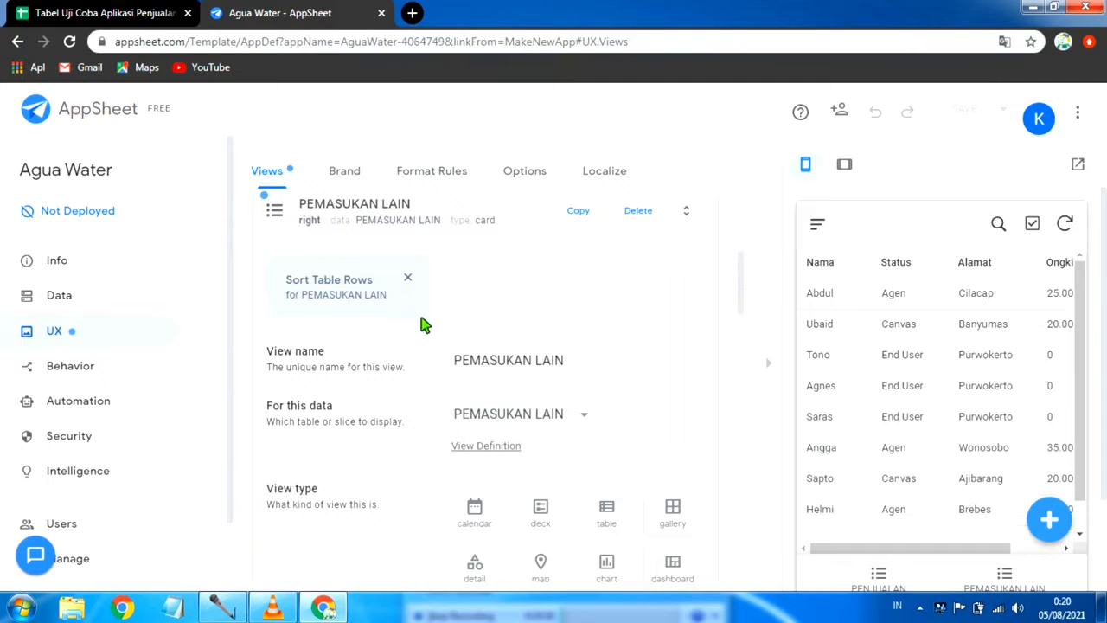
click(381, 294)
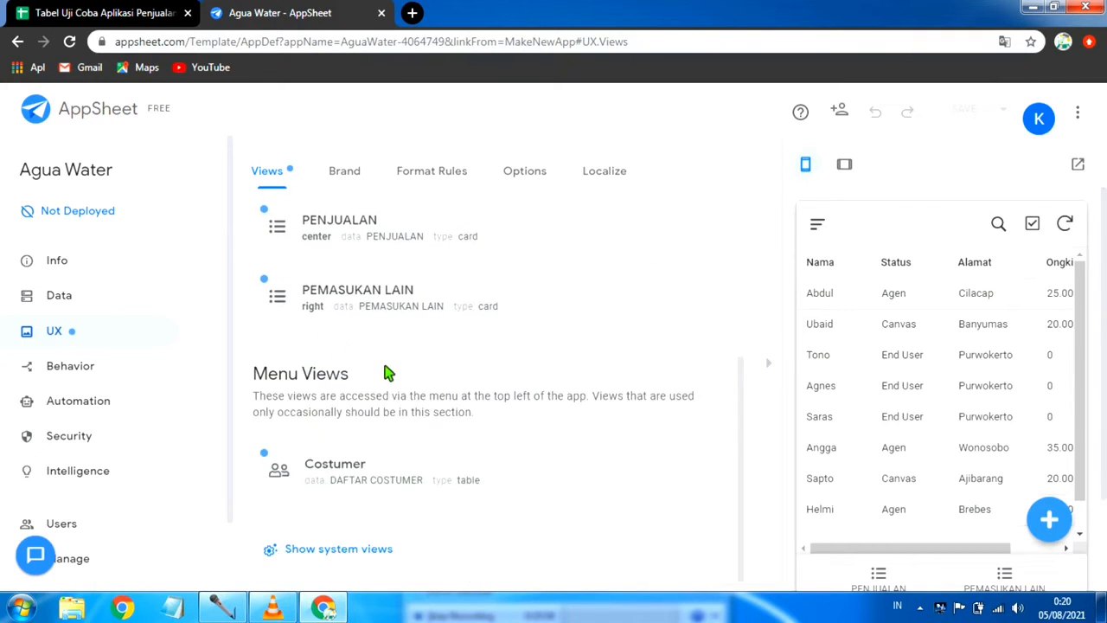
Step: Set the PENJUALAN view's type to table and its position to left most
scroll(383, 371, up, 2)
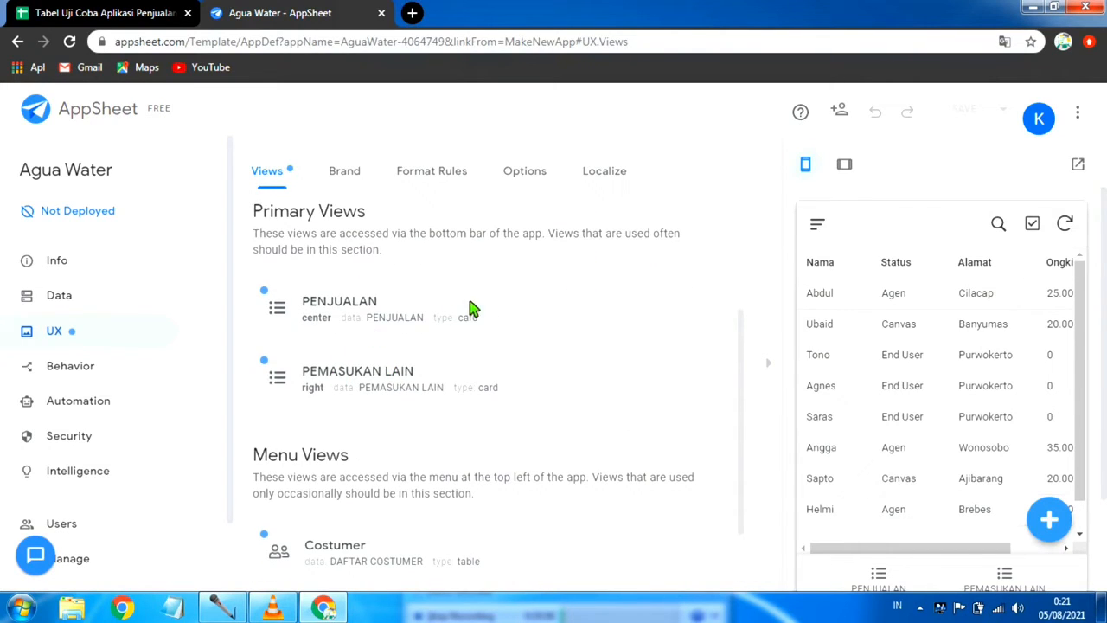
click(343, 303)
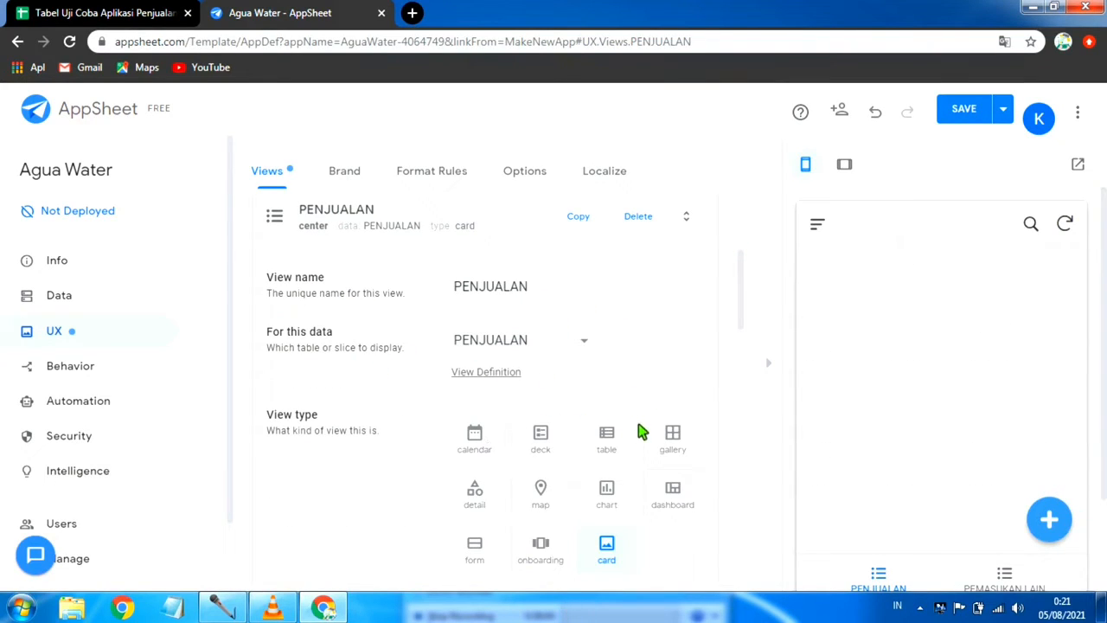
click(607, 441)
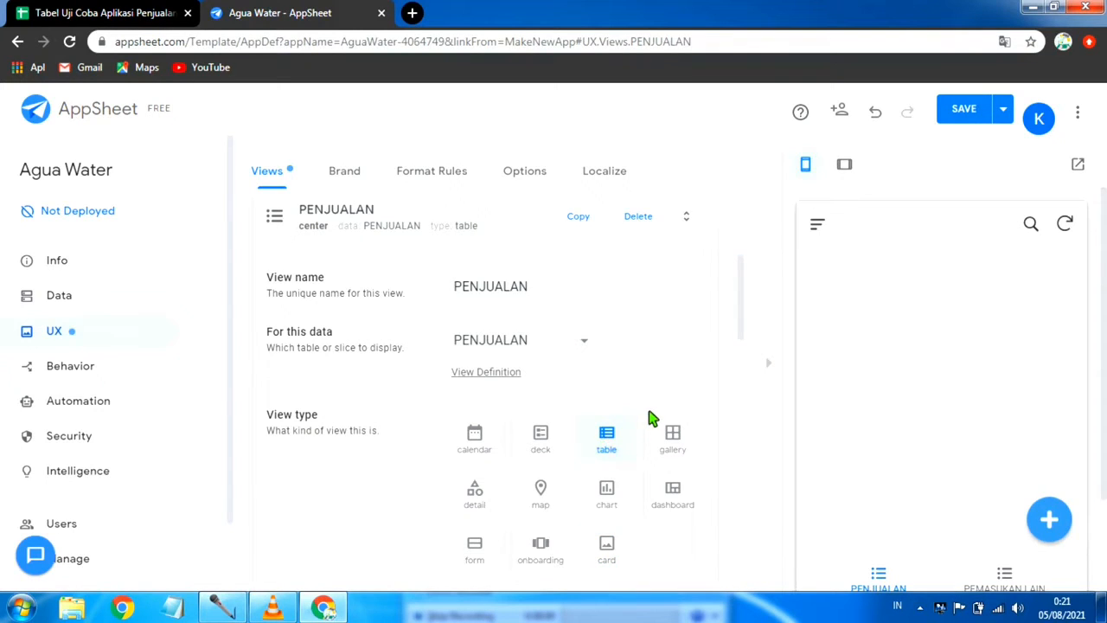
scroll(652, 418, down, 2)
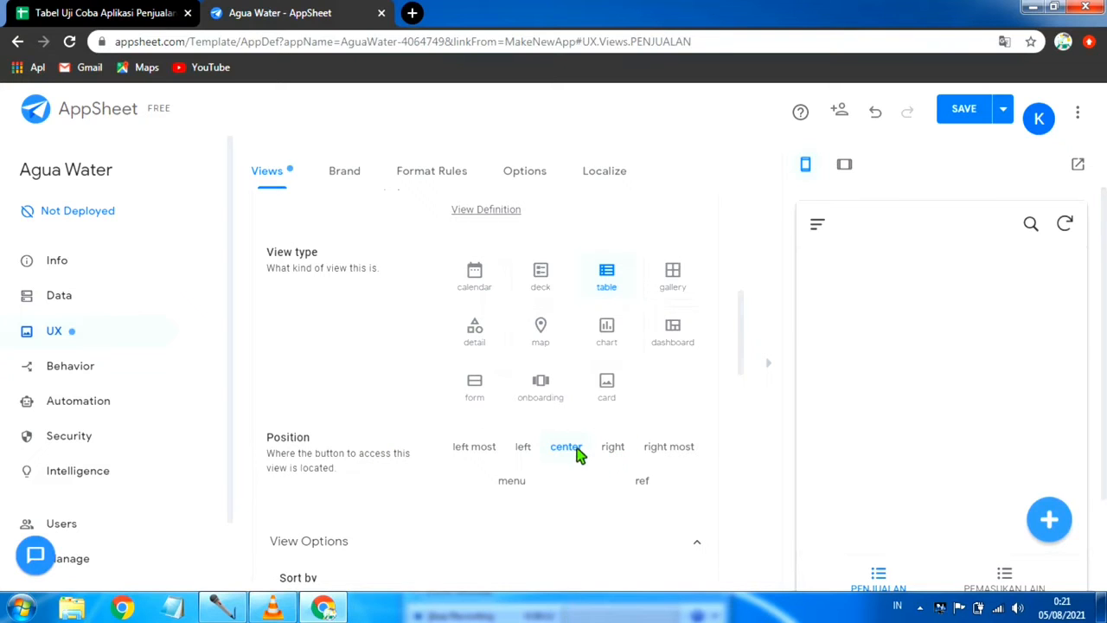
scroll(577, 456, down, 2)
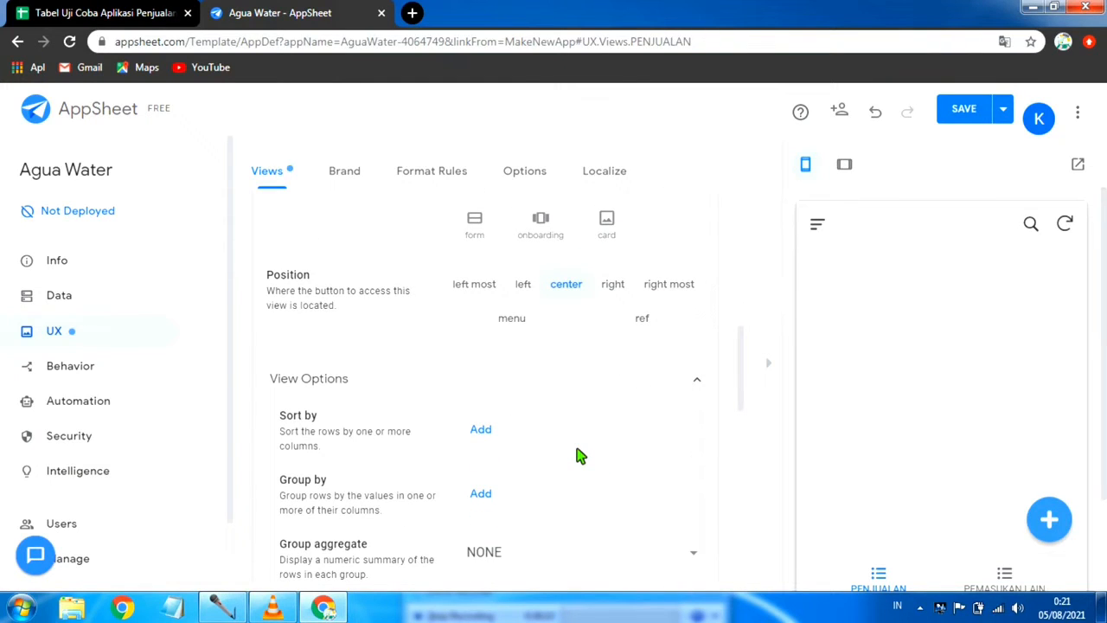
click(474, 289)
Step: Review the PENJUALAN view's options, expand its Display settings and browse the available icons
scroll(603, 403, down, 1)
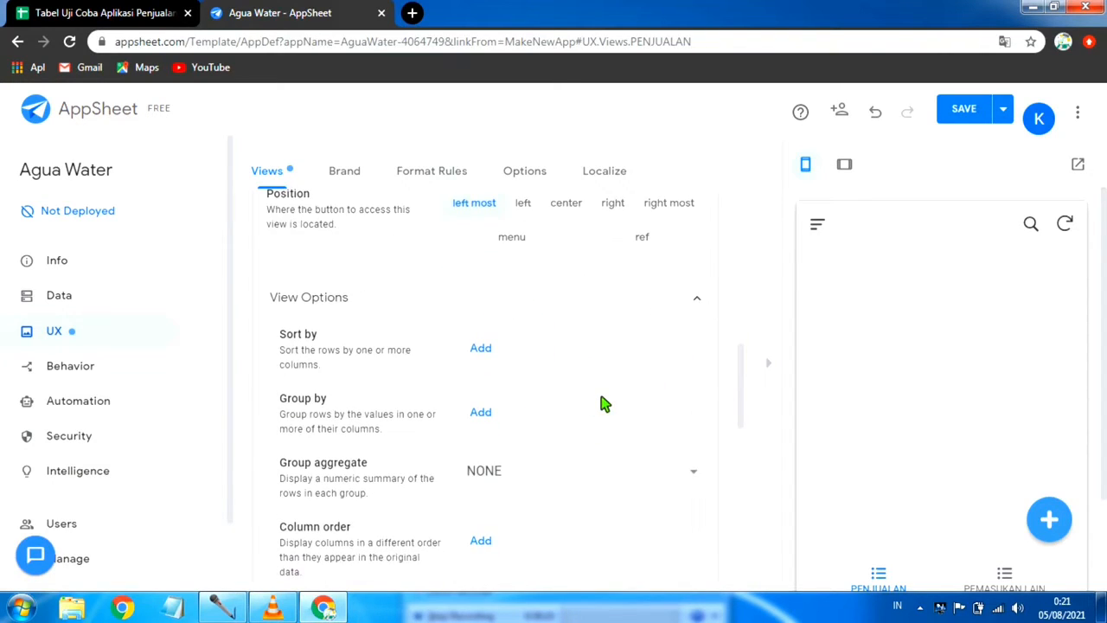
scroll(604, 404, down, 1)
scroll(543, 430, up, 7)
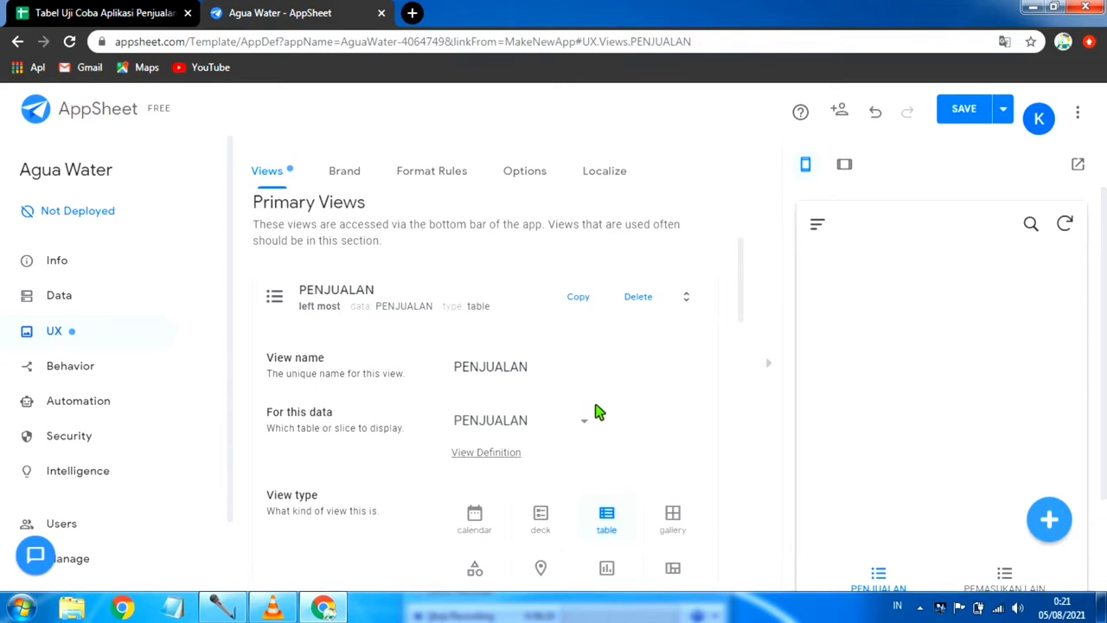
scroll(597, 410, down, 12)
scroll(459, 455, down, 1)
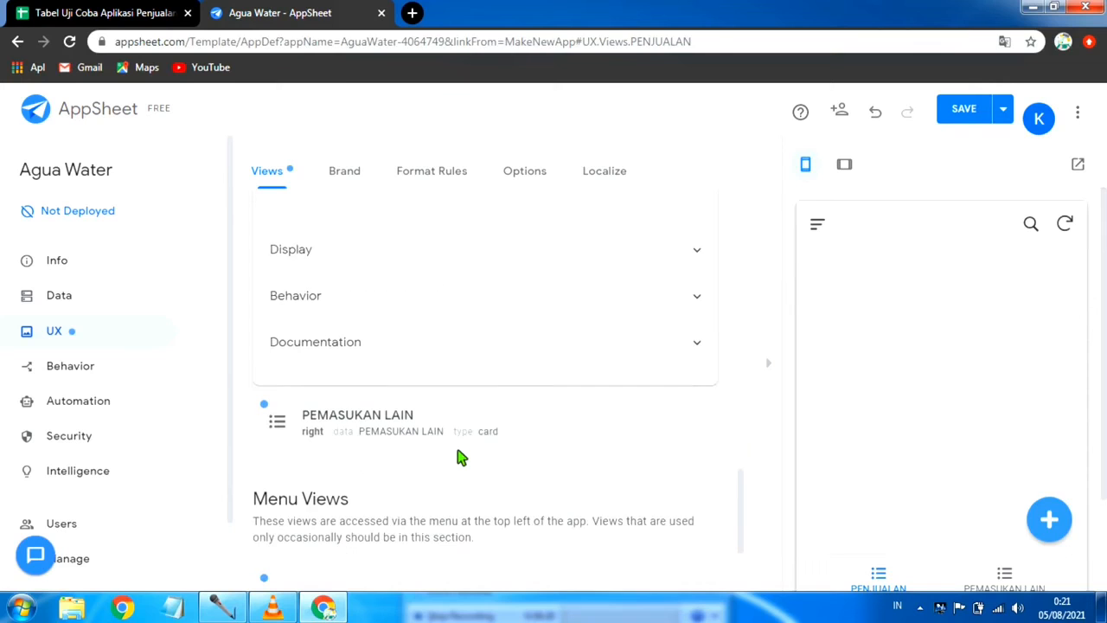
scroll(390, 354, up, 1)
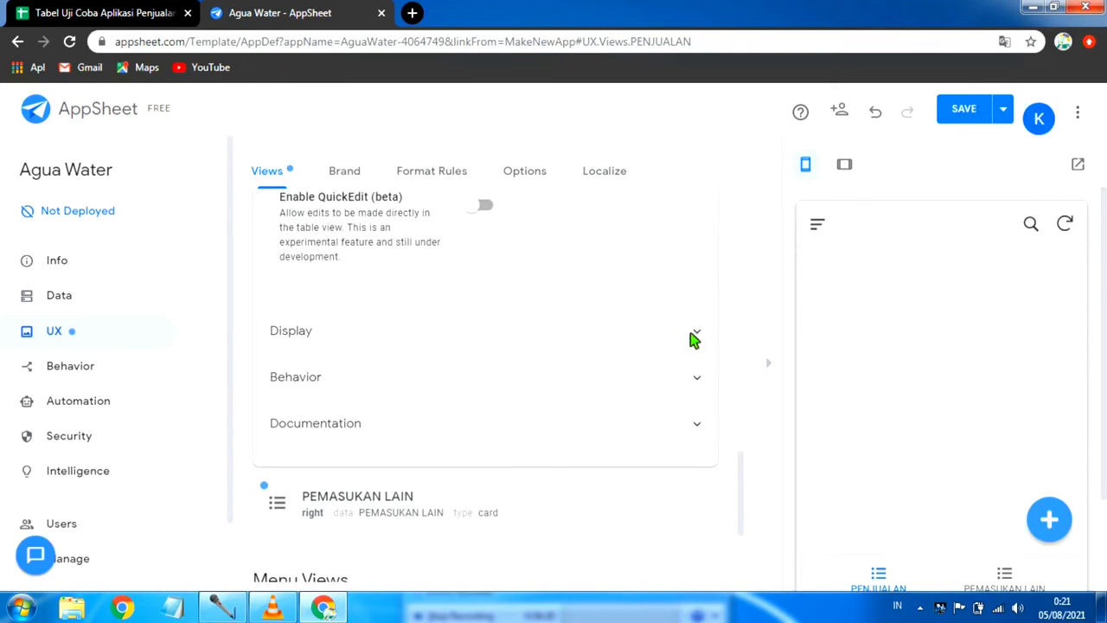
click(689, 335)
scroll(563, 452, down, 5)
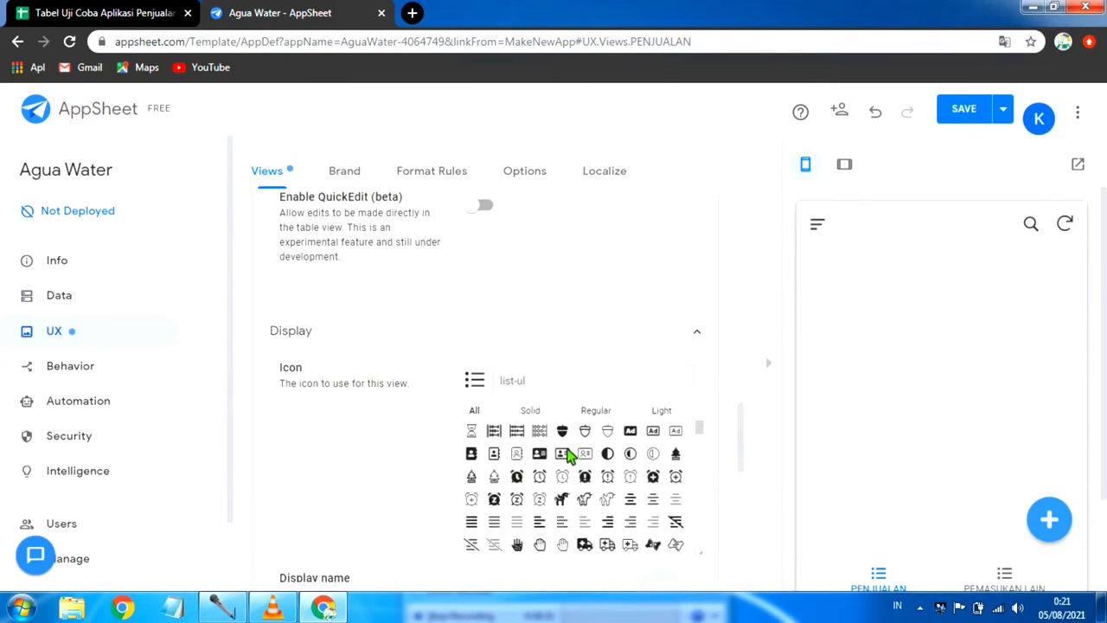
scroll(562, 478, down, 2)
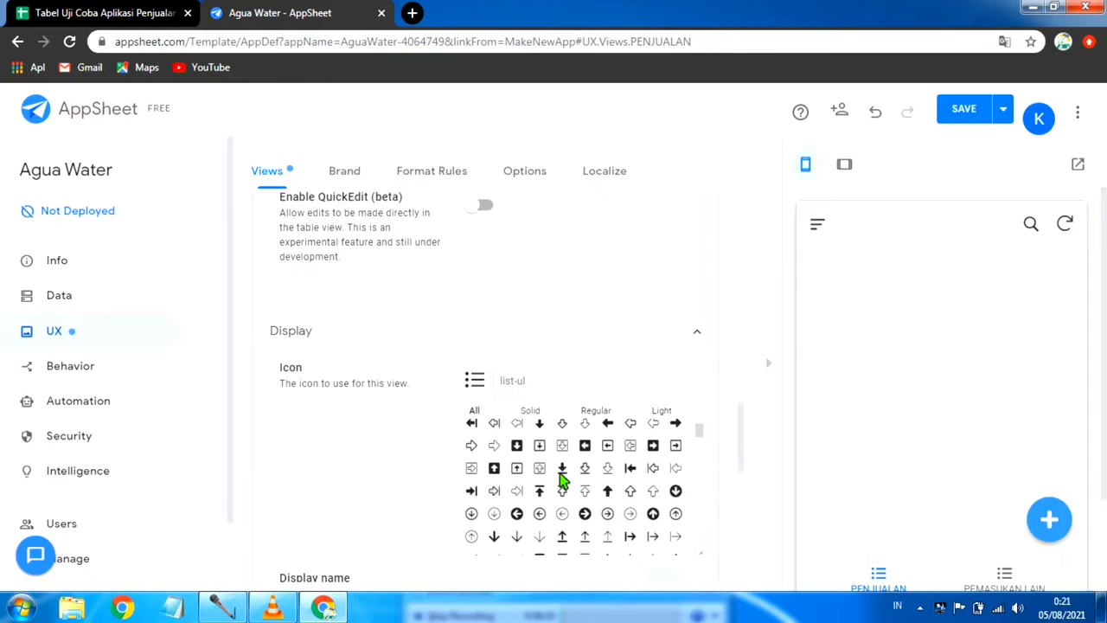
Step: Try searching the PENJUALAN view's icons for "sale" and "sales", and clear the search
click(521, 383)
text(sale)
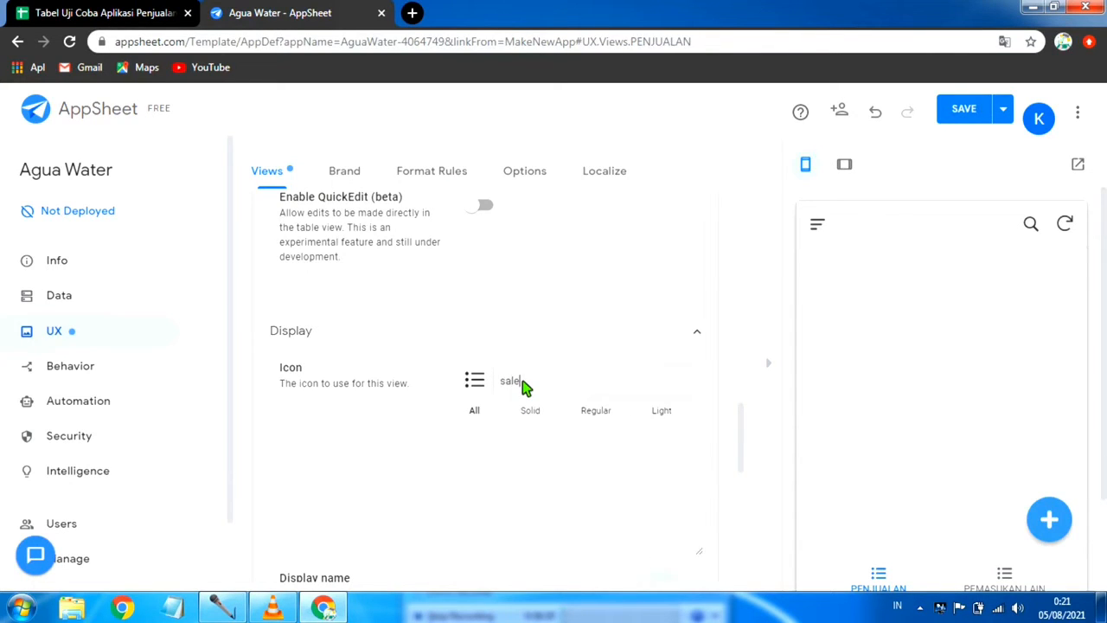
scroll(545, 472, up, 2)
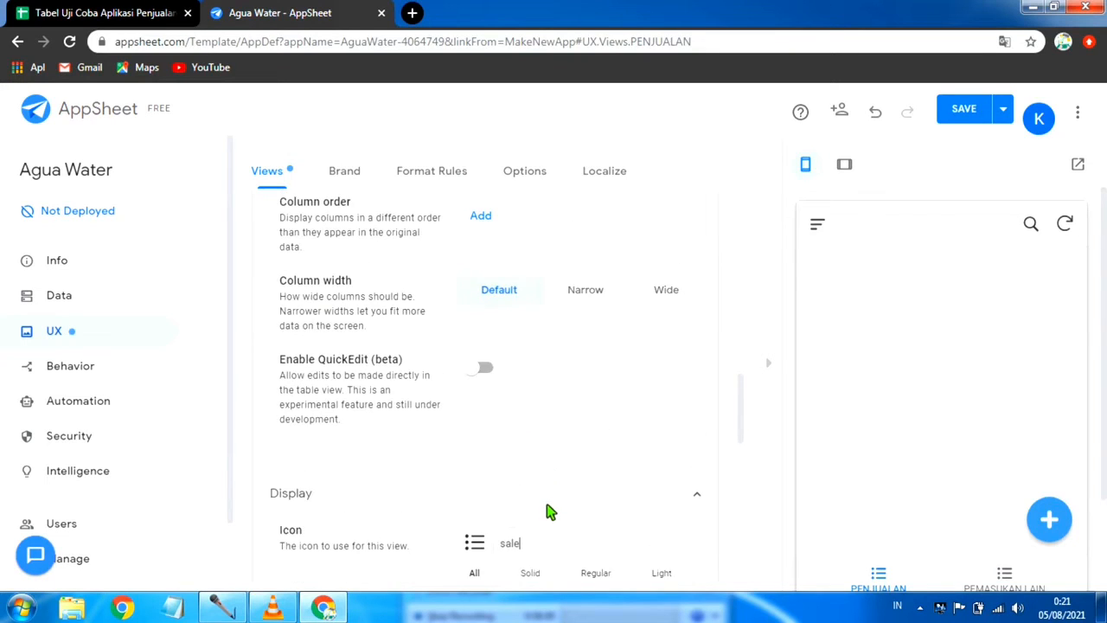
scroll(551, 535, down, 4)
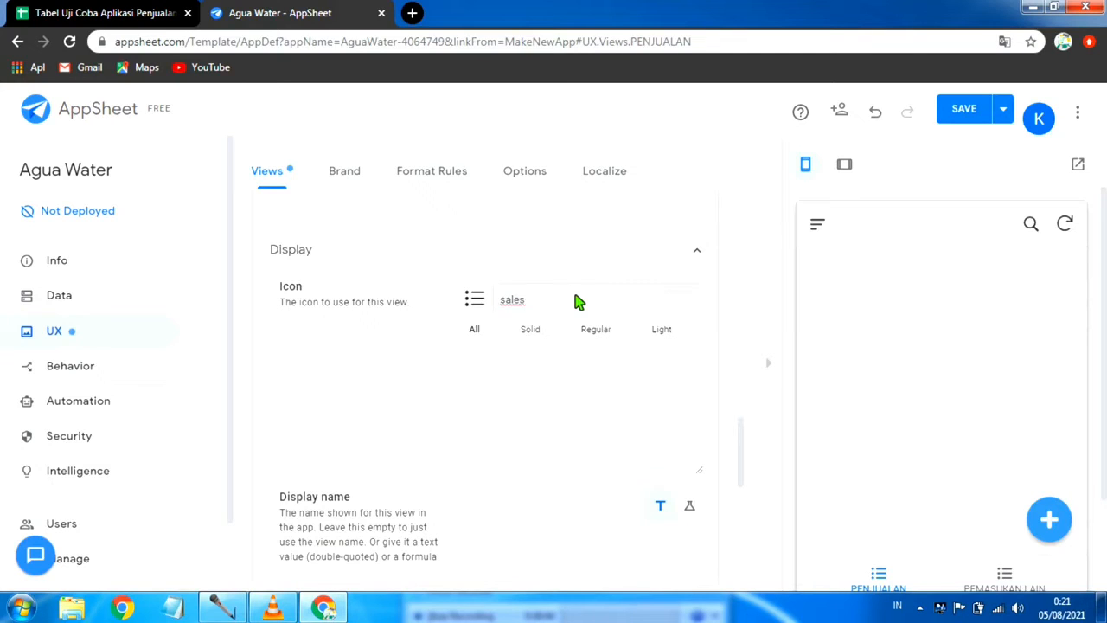
key(BackSpace)
key(BackSpace)
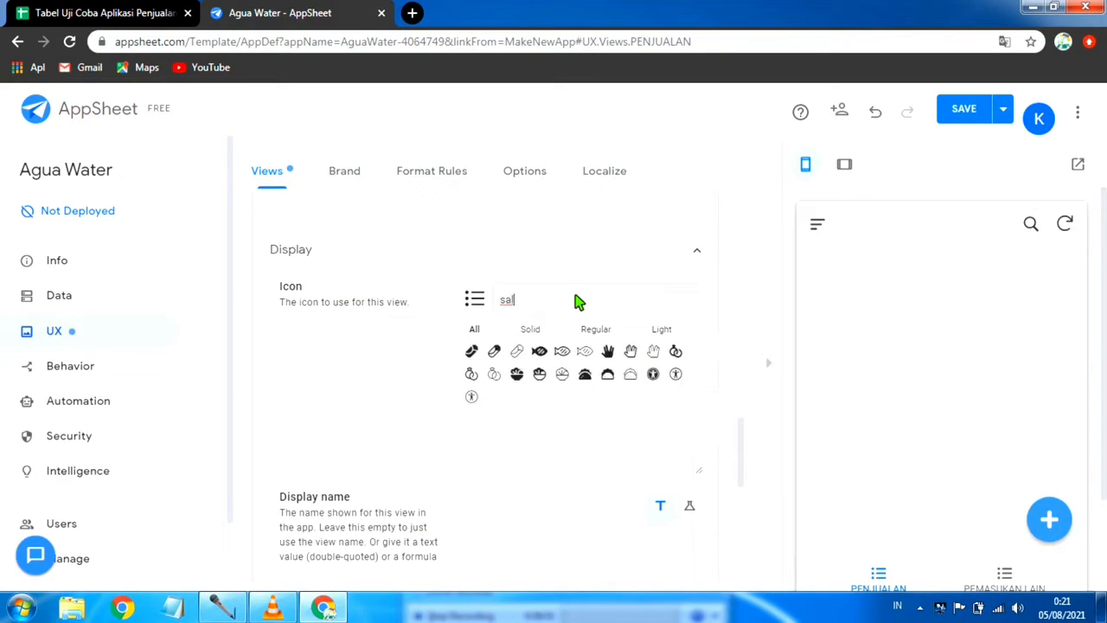
text(e)
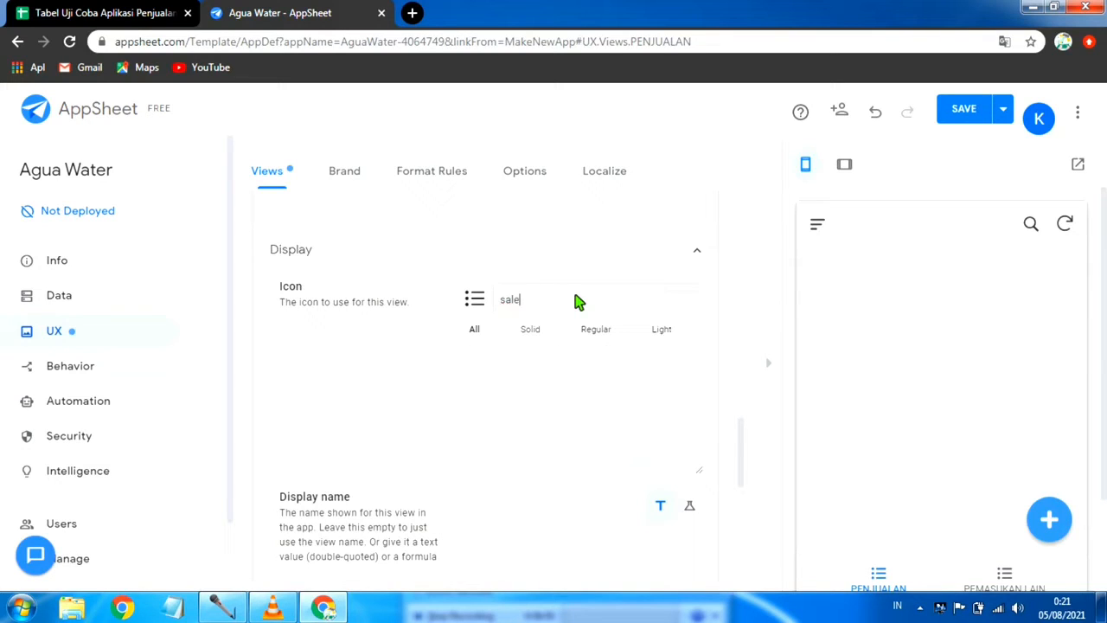
key(BackSpace)
key(BackSpace)
key(BackSpace)
key(BackSpace)
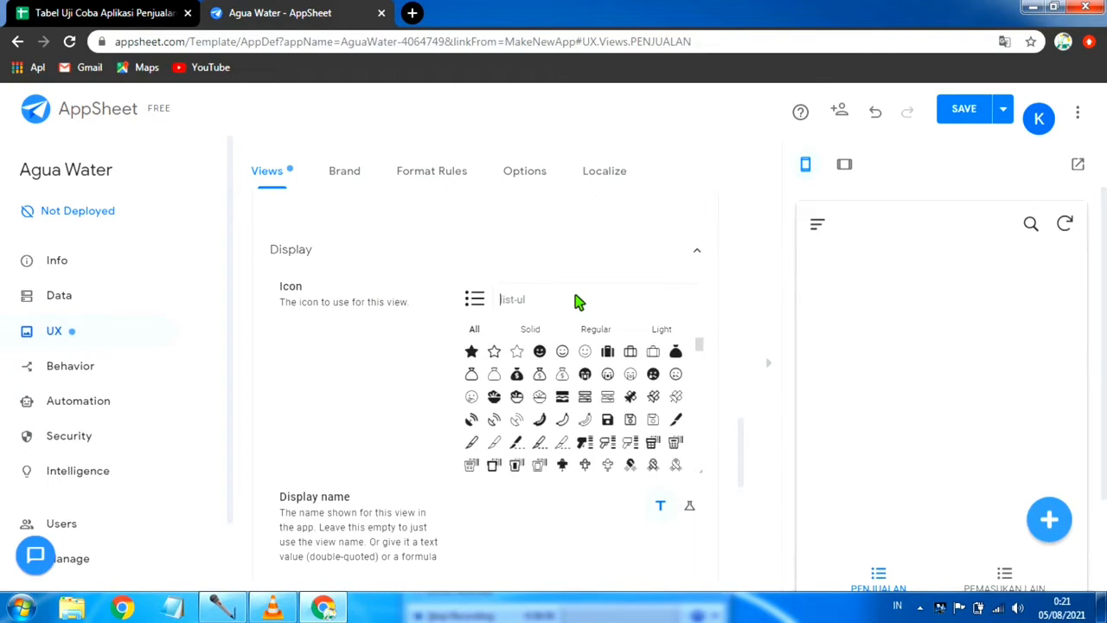
Step: Search the PENJUALAN view's icons for "cart" and choose the solid shopping cart with a plus sign
scroll(621, 374, down, 3)
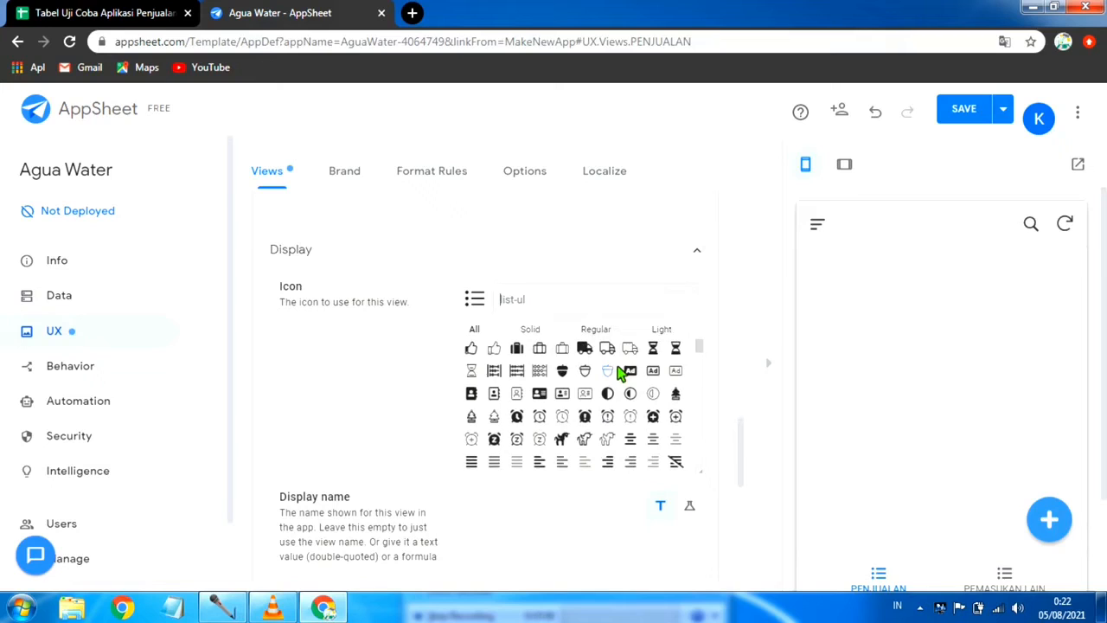
text(cart)
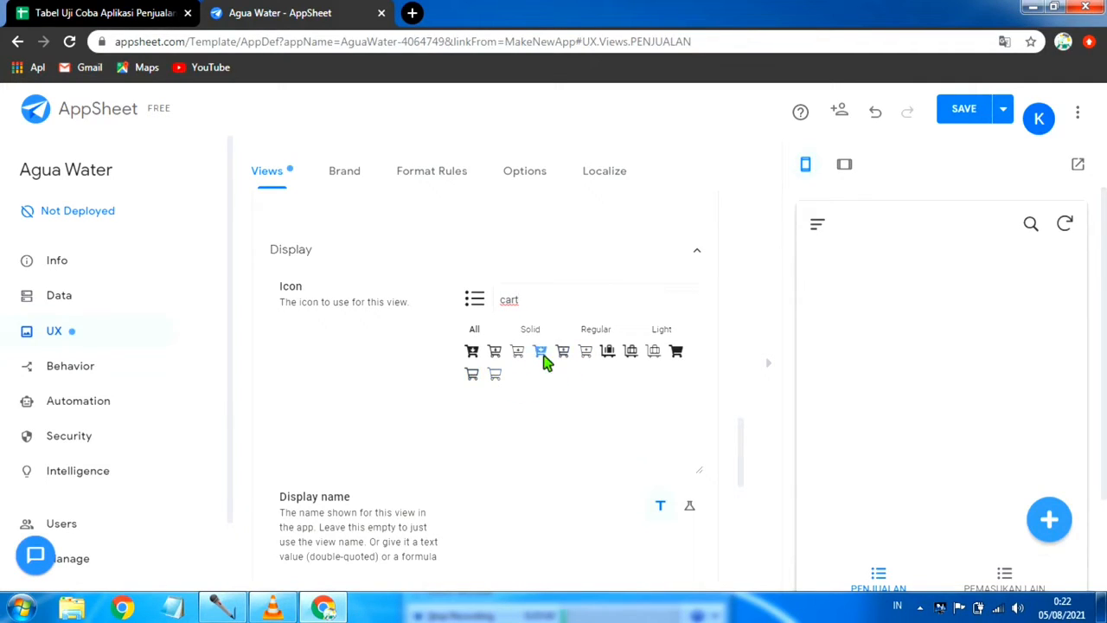
click(542, 356)
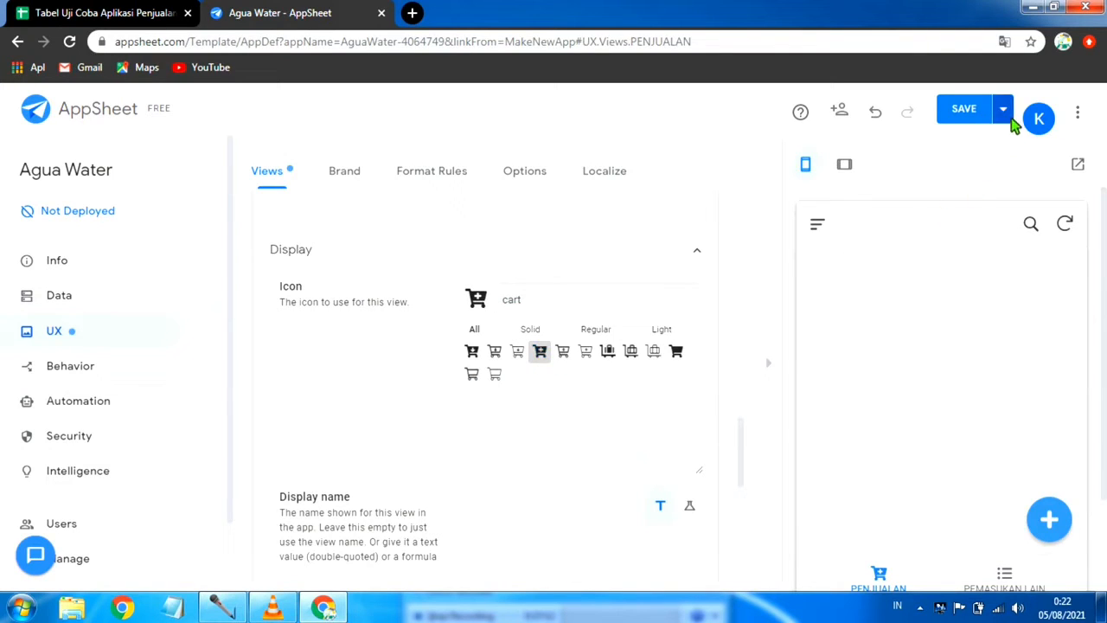
Step: Review the PENJUALAN view's sorting, grouping and column options, and save the app
scroll(549, 279, up, 4)
scroll(542, 289, up, 4)
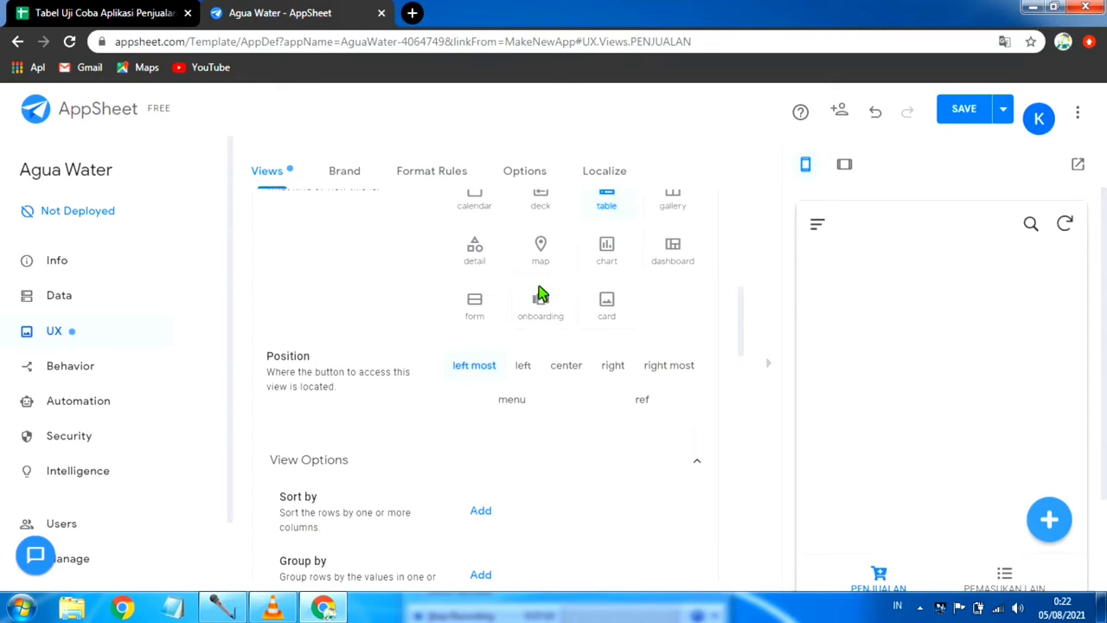
scroll(541, 292, down, 3)
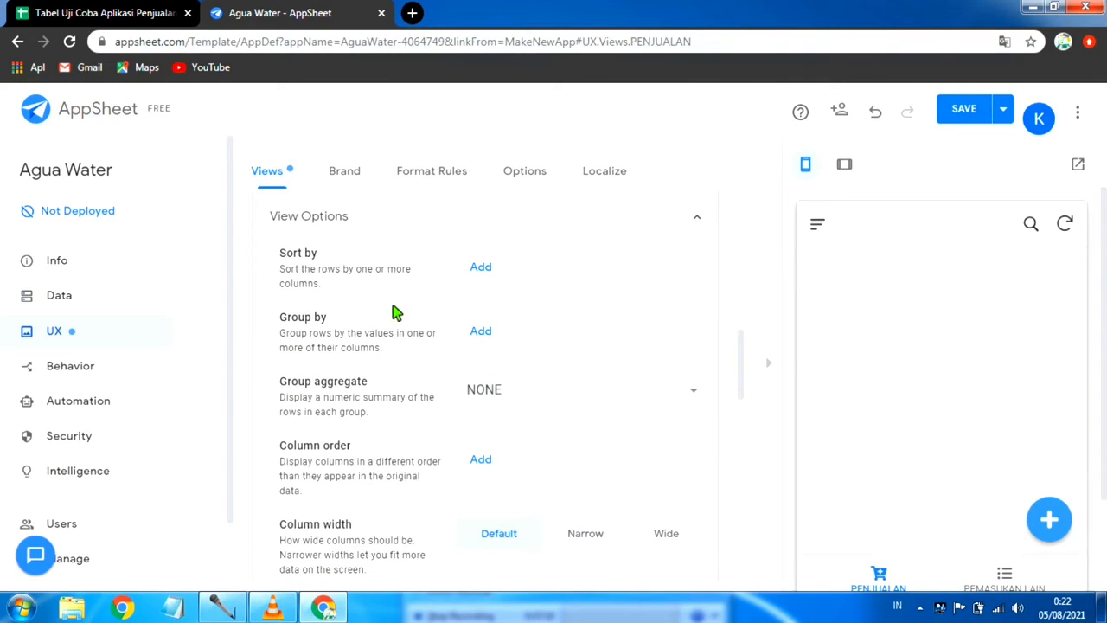
scroll(571, 400, down, 2)
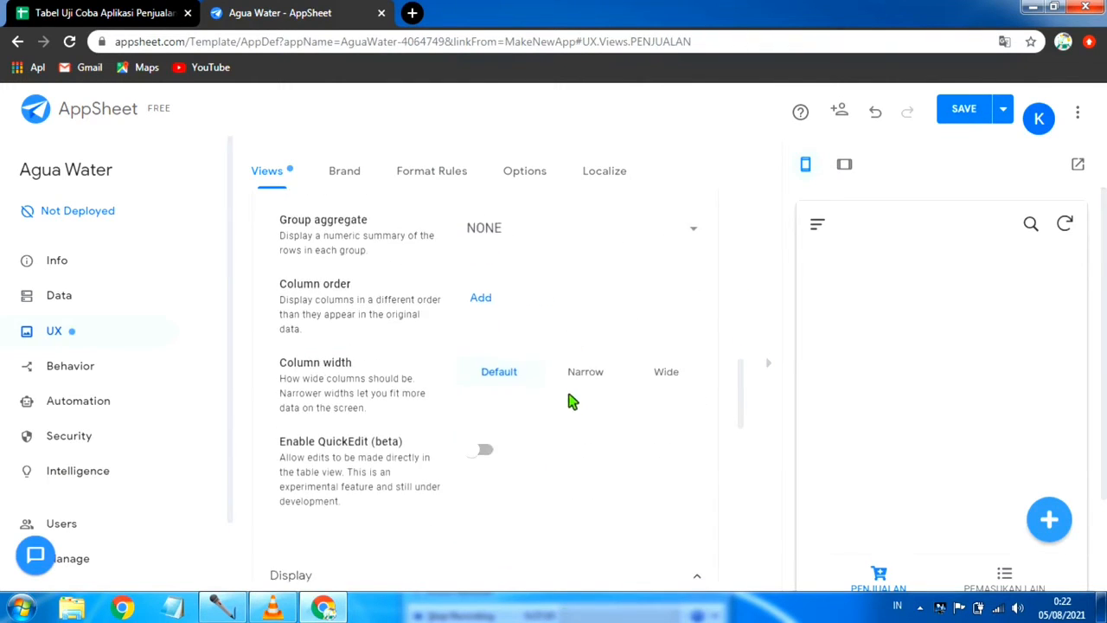
scroll(586, 358, up, 6)
scroll(574, 338, up, 3)
scroll(496, 481, up, 3)
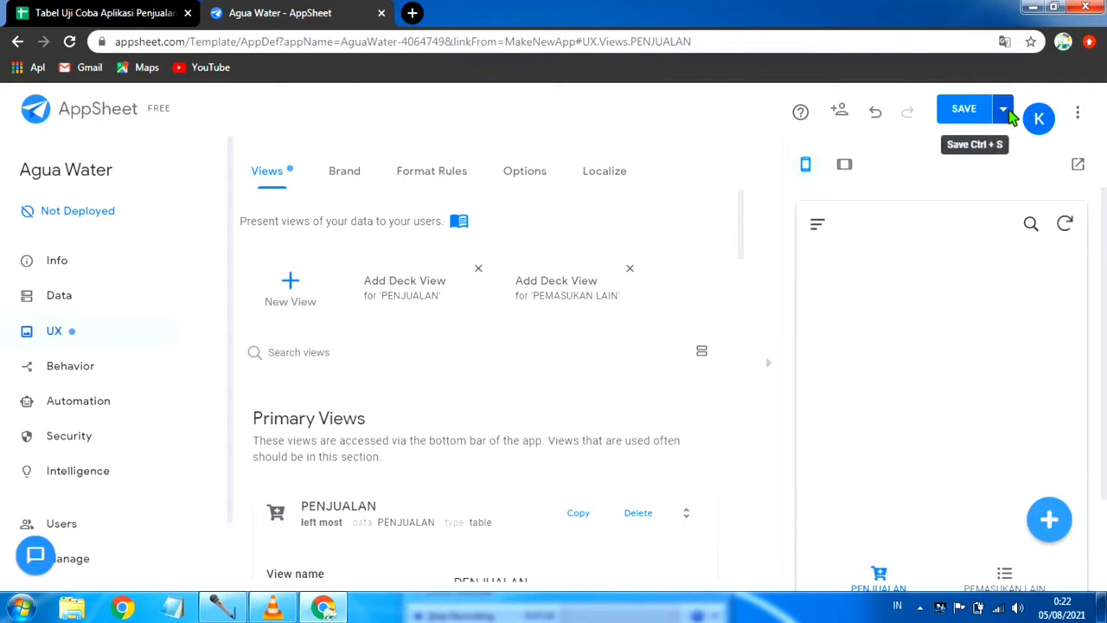
click(1002, 109)
click(909, 193)
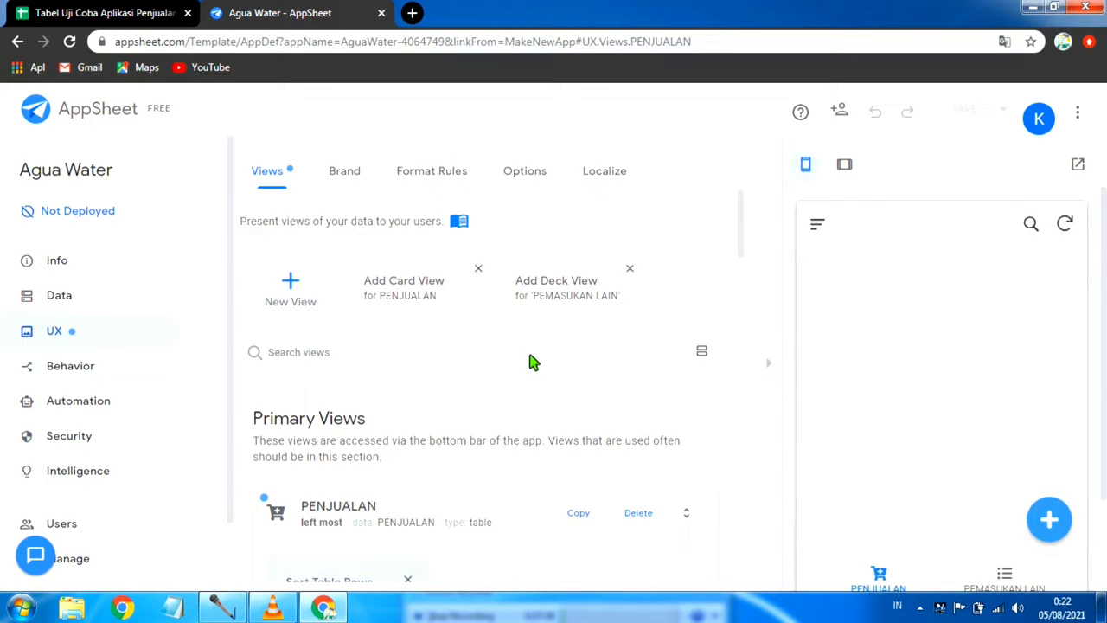
scroll(835, 341, down, 2)
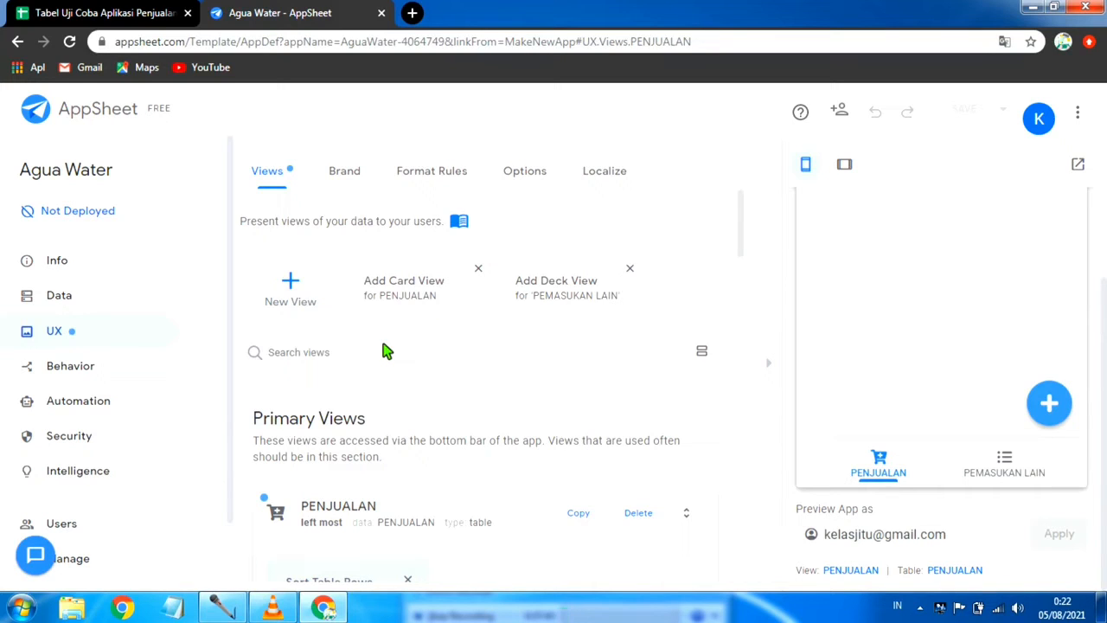
Step: Review the PENJUALAN data table's settings, including its allowed updates, and collapse them
click(59, 295)
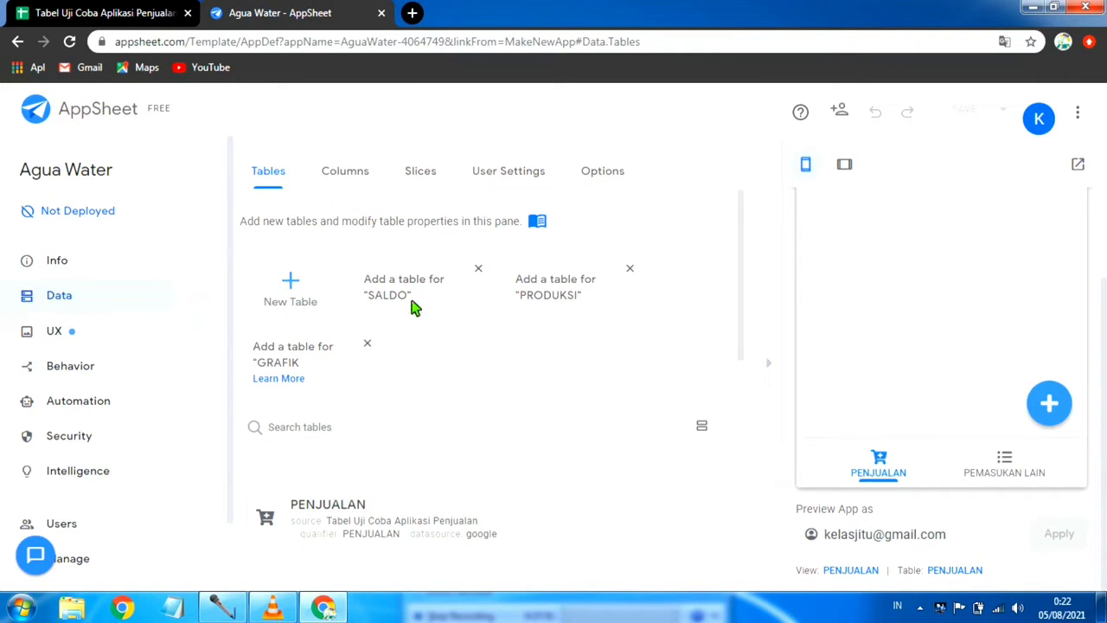
scroll(435, 343, down, 2)
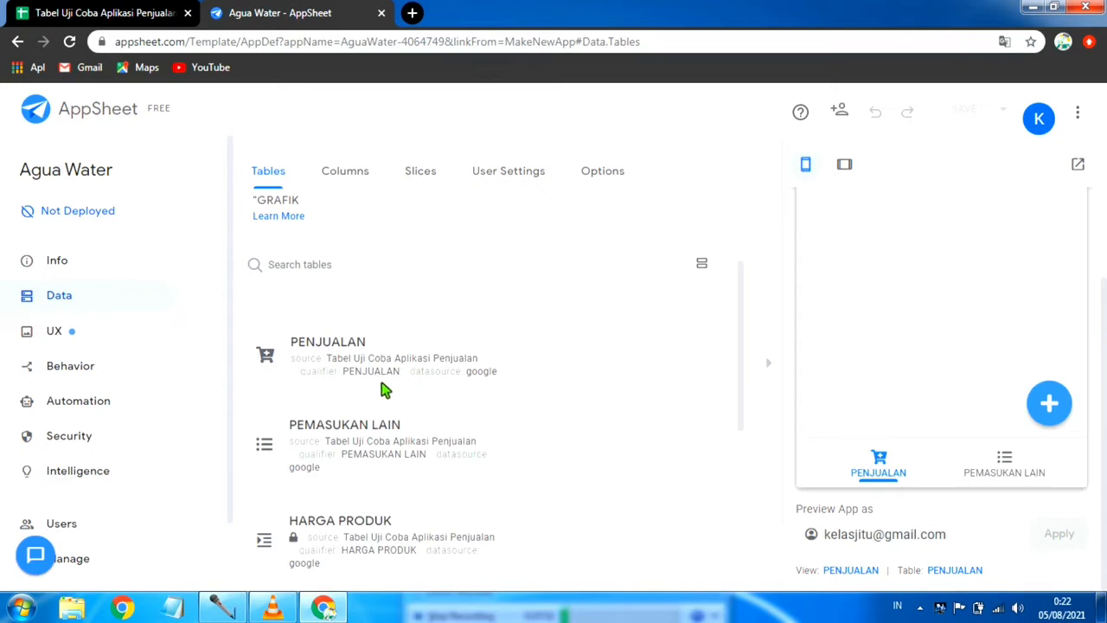
click(445, 353)
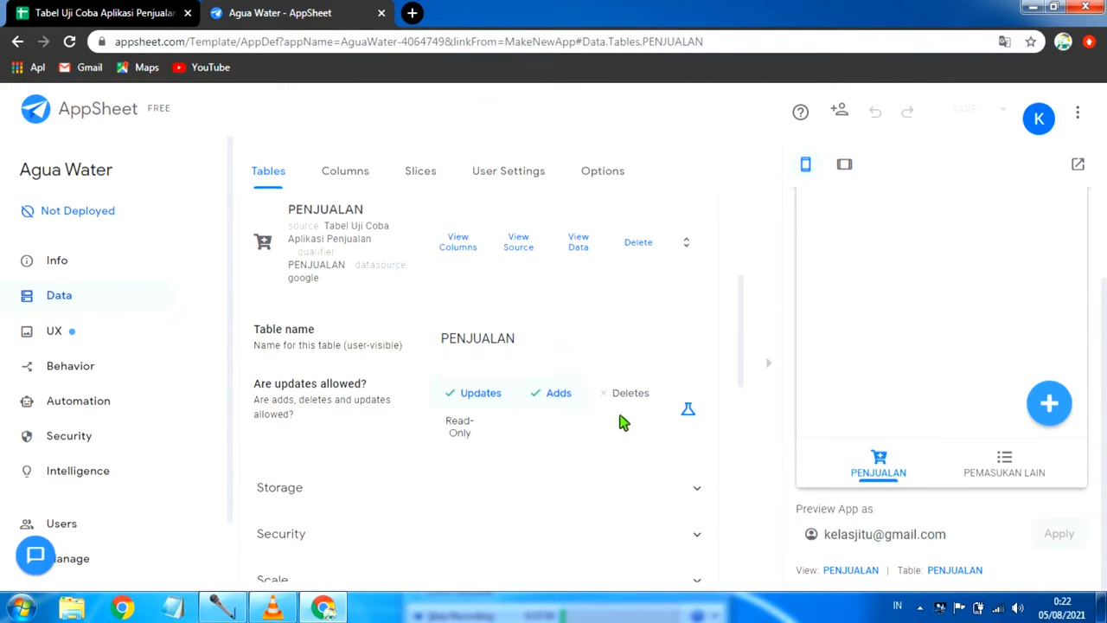
scroll(554, 462, down, 3)
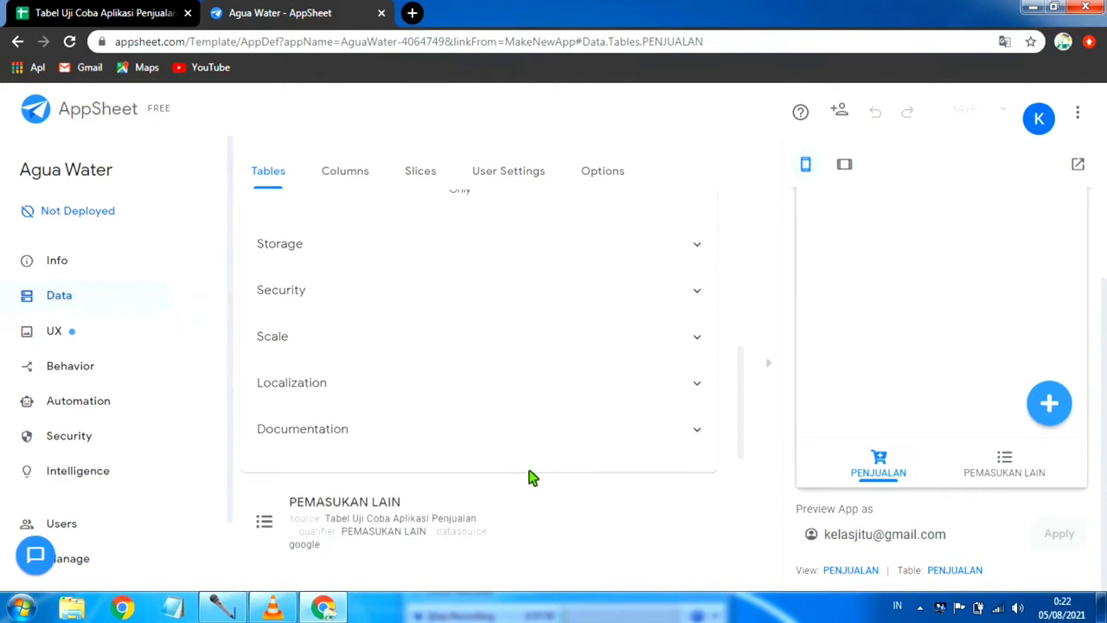
scroll(528, 474, up, 5)
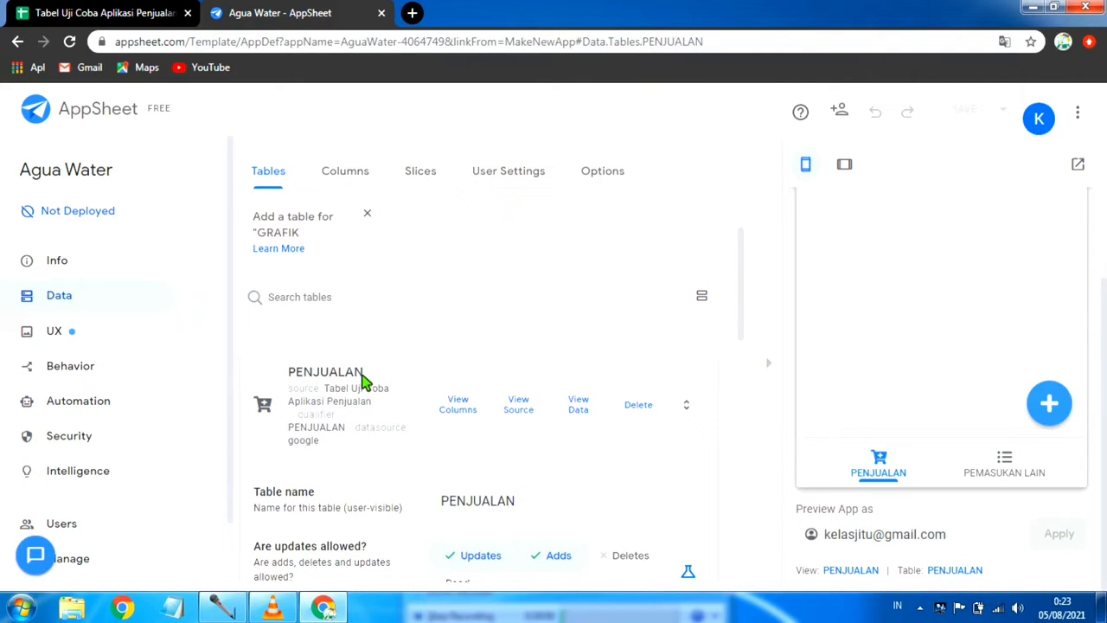
click(370, 375)
scroll(362, 355, up, 3)
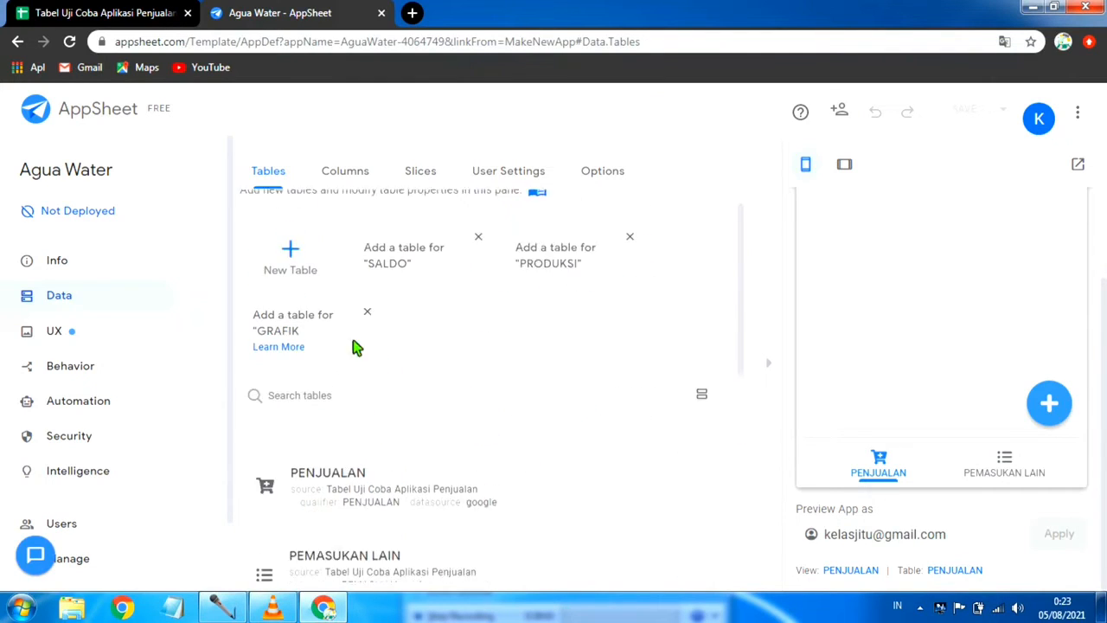
Step: Expand the PENJUALAN table's column list and hide the app preview to widen the editing area
click(343, 175)
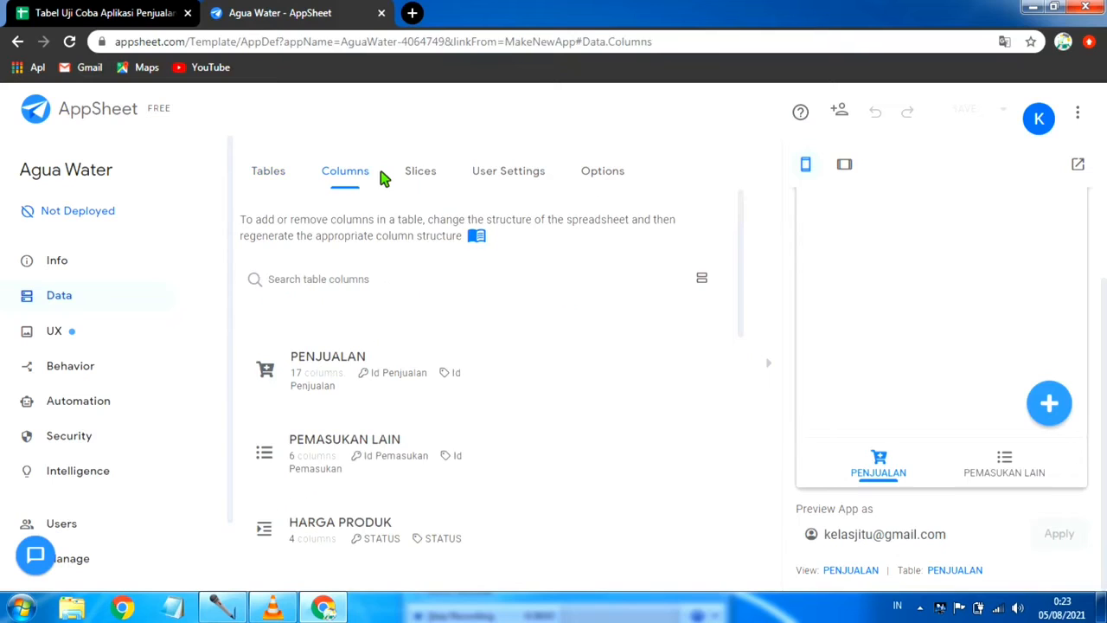
scroll(429, 413, down, 1)
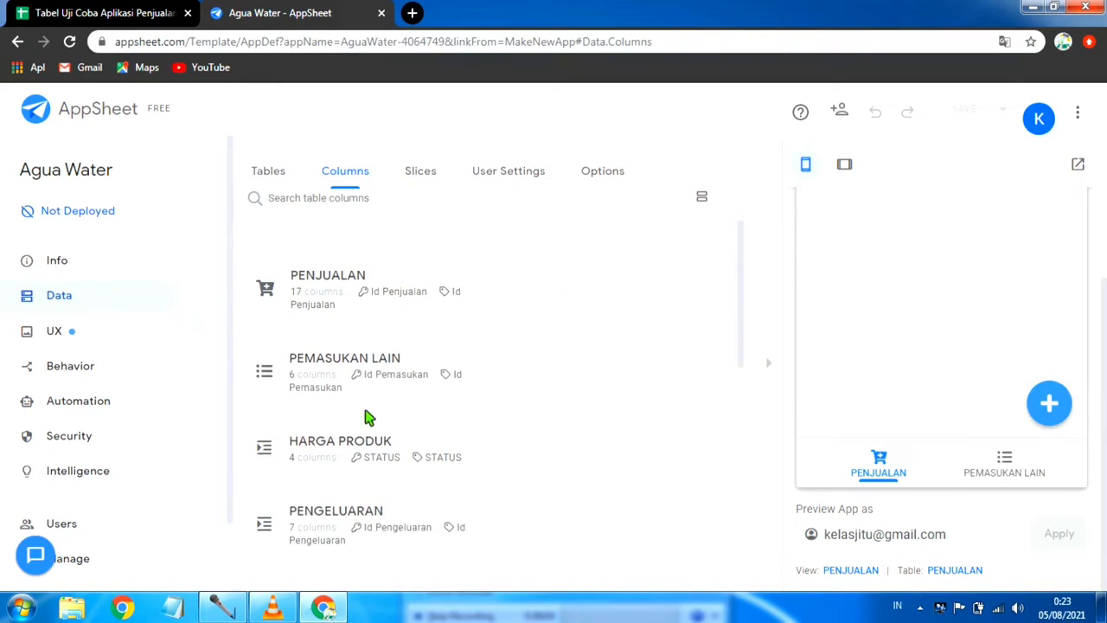
click(337, 291)
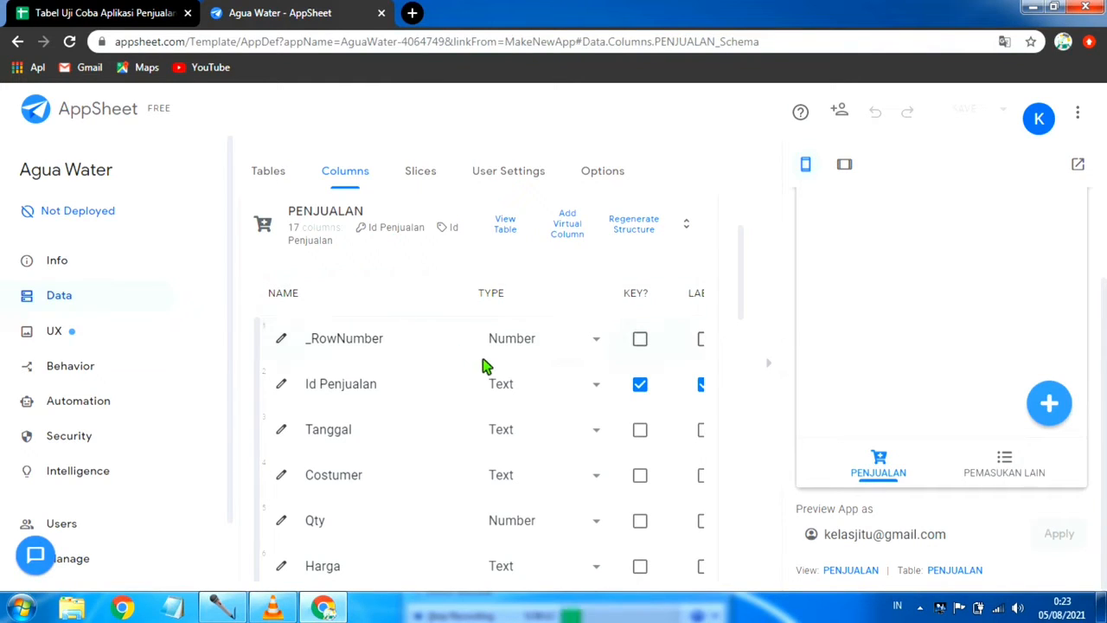
click(773, 365)
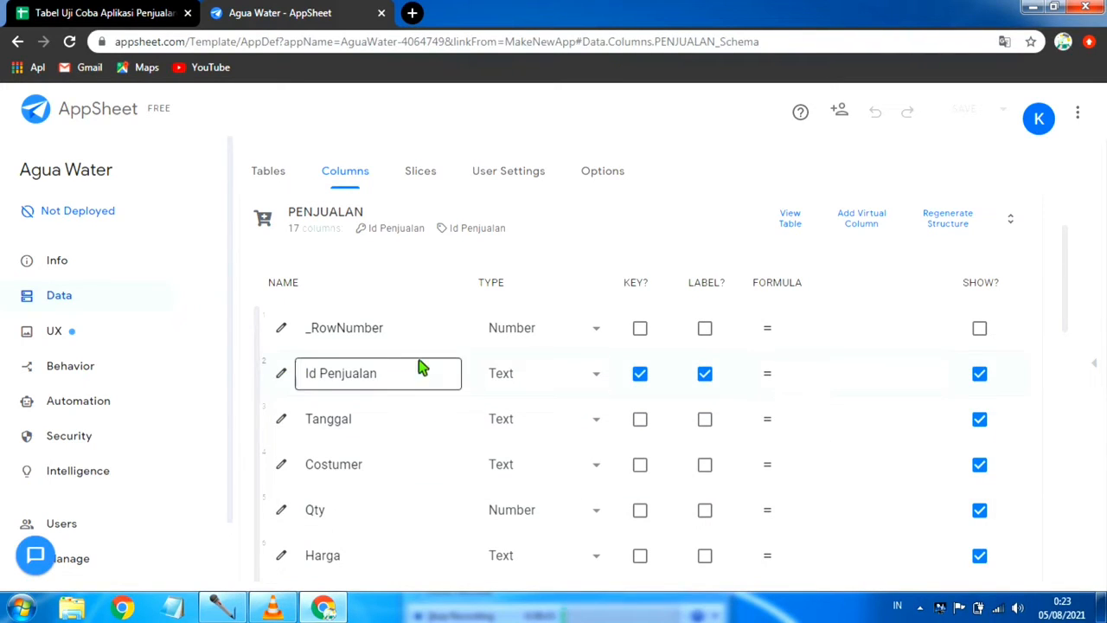
Step: Examine the Id Penjualan column's properties, including its automatically computed initial value, and close them
click(282, 374)
scroll(658, 412, down, 5)
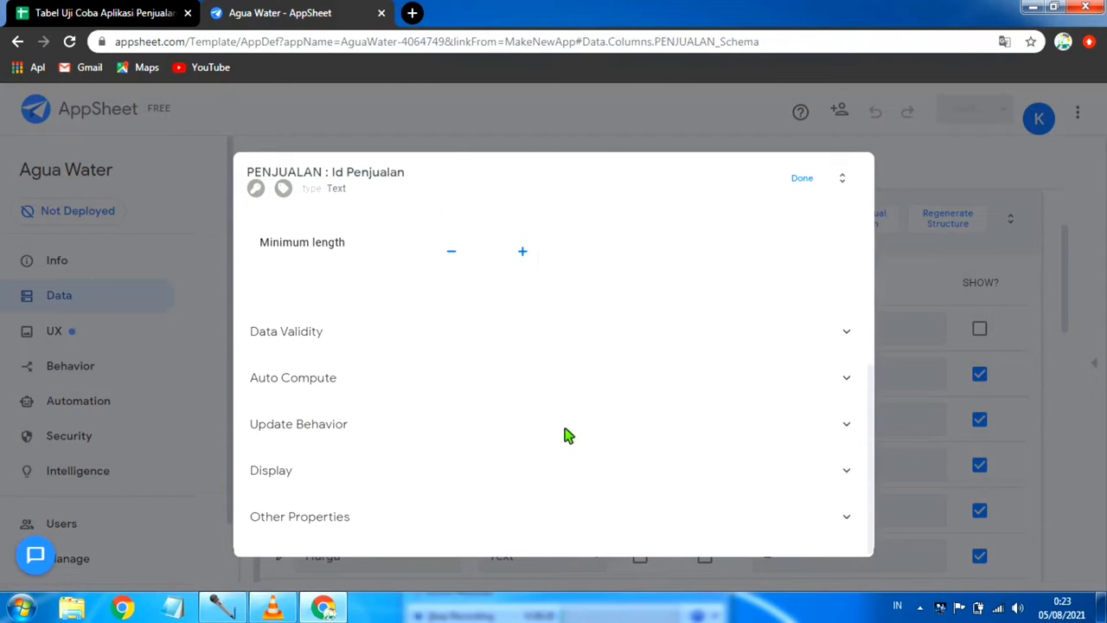
scroll(502, 323, up, 3)
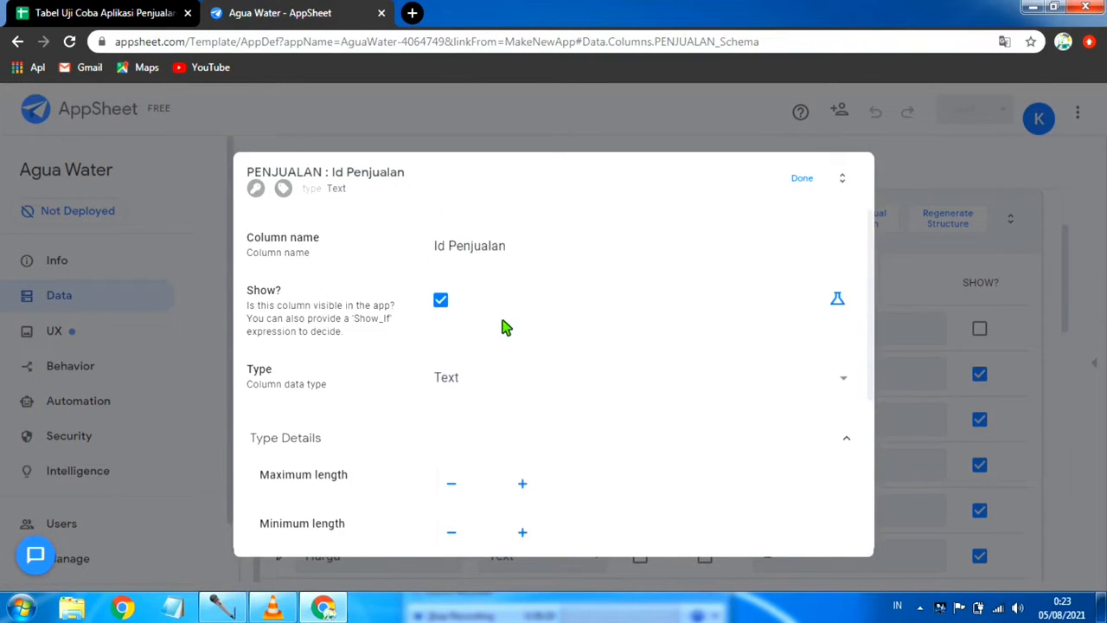
scroll(481, 403, down, 3)
click(475, 379)
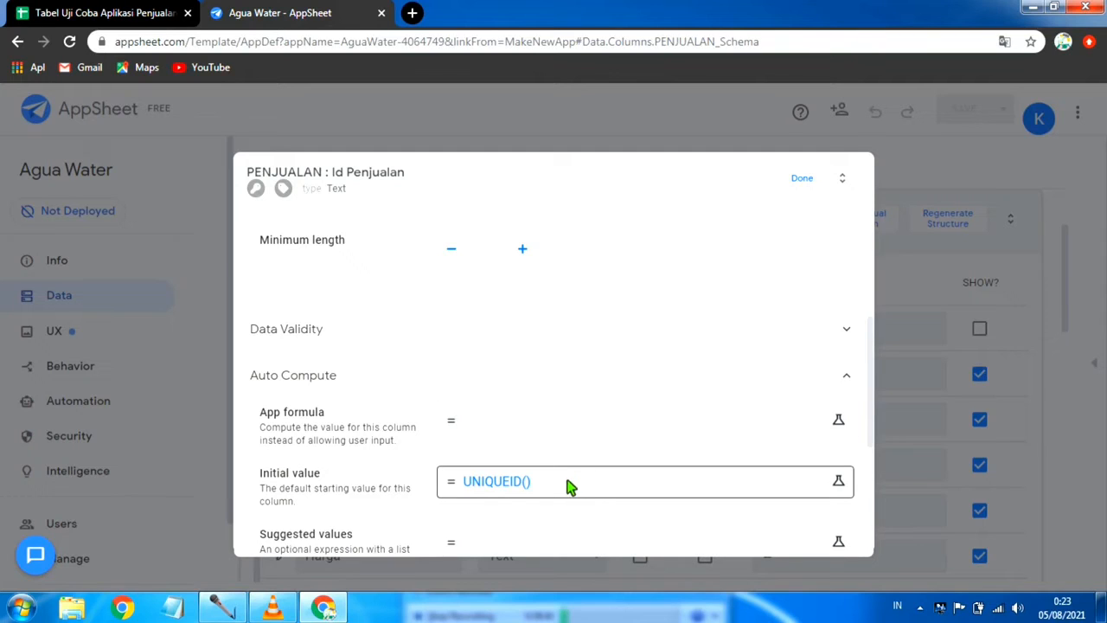
scroll(603, 477, down, 3)
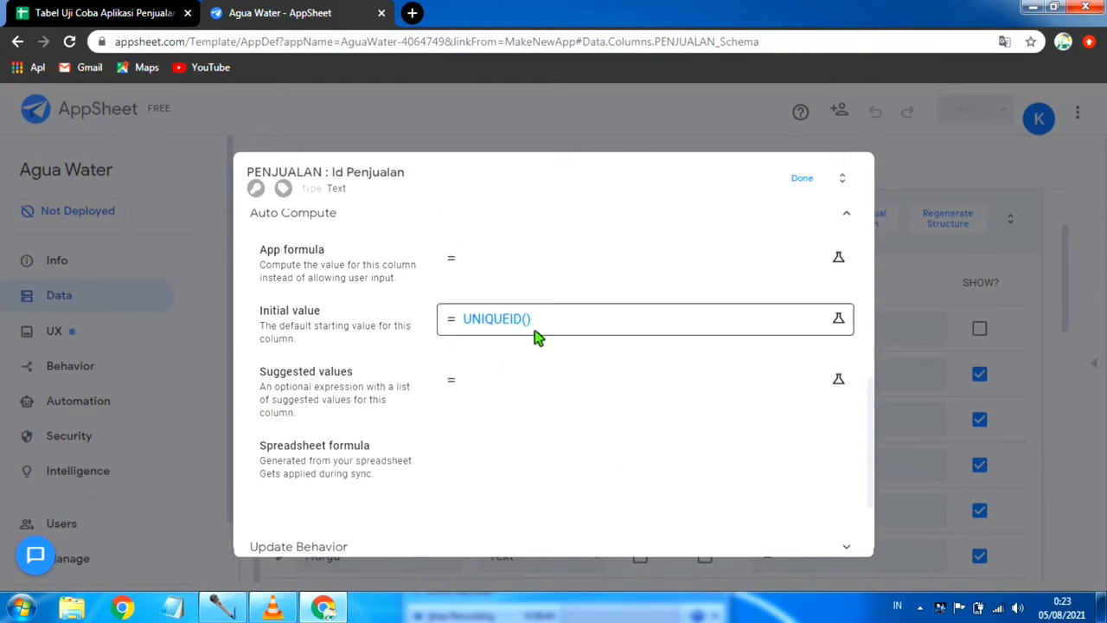
click(799, 179)
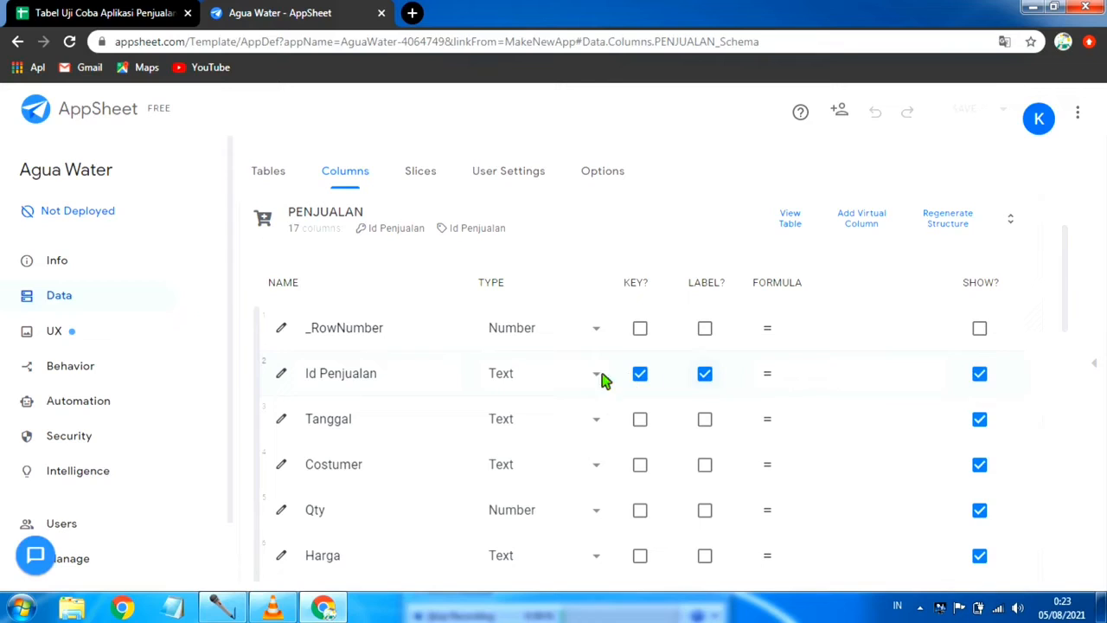
Step: Set the Tanggal column's type to Date
click(602, 424)
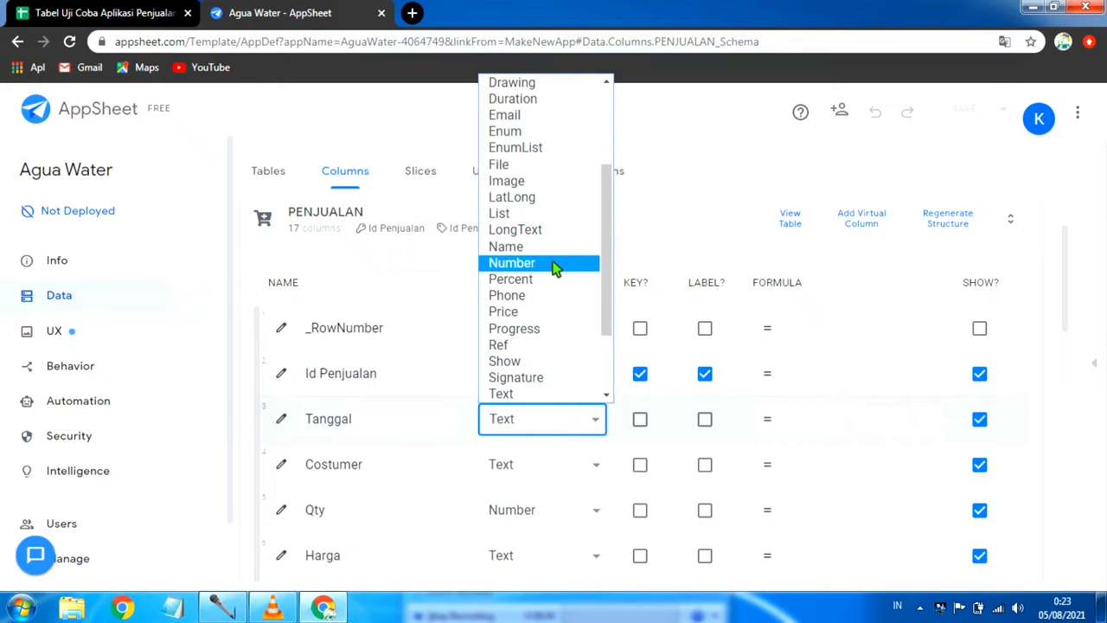
scroll(544, 247, up, 3)
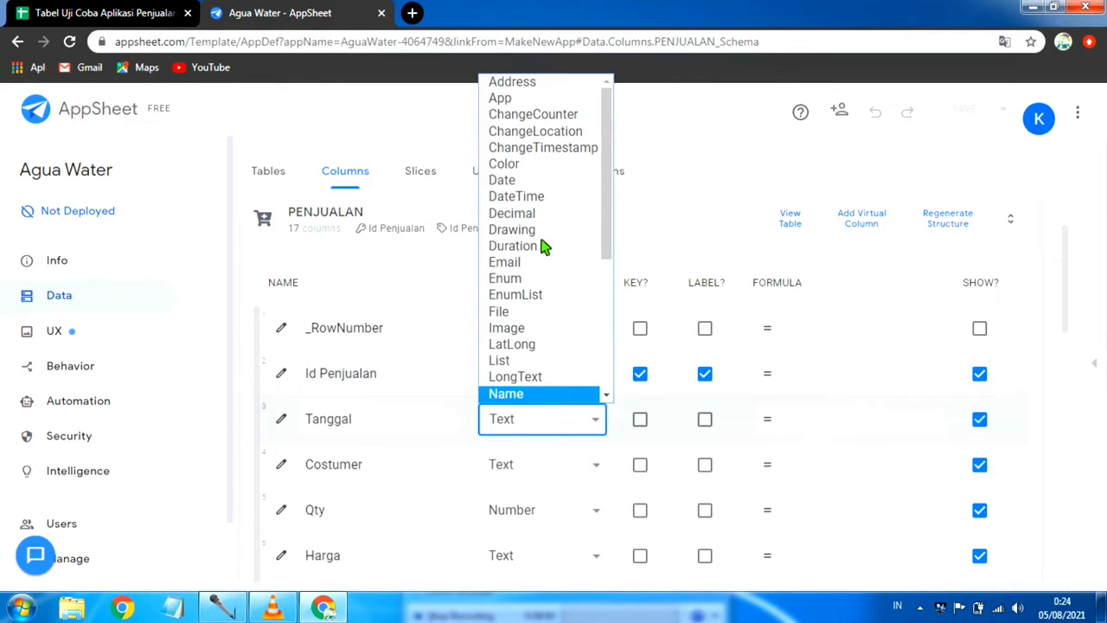
click(543, 182)
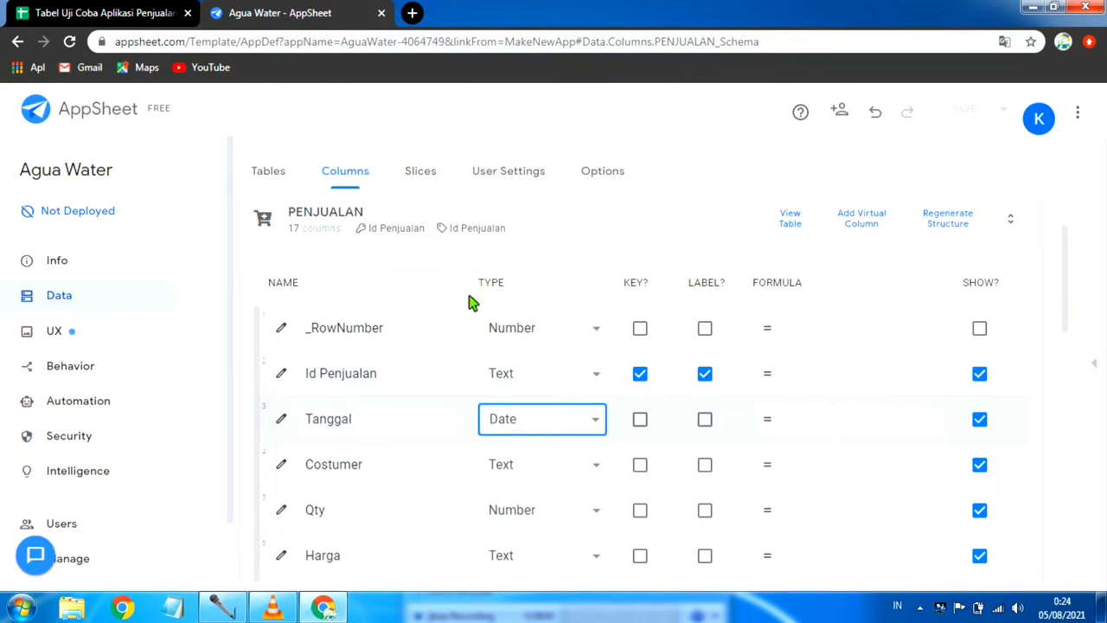
Step: Set the Tanggal column's initial value formula to Today() and close the column's properties
click(282, 420)
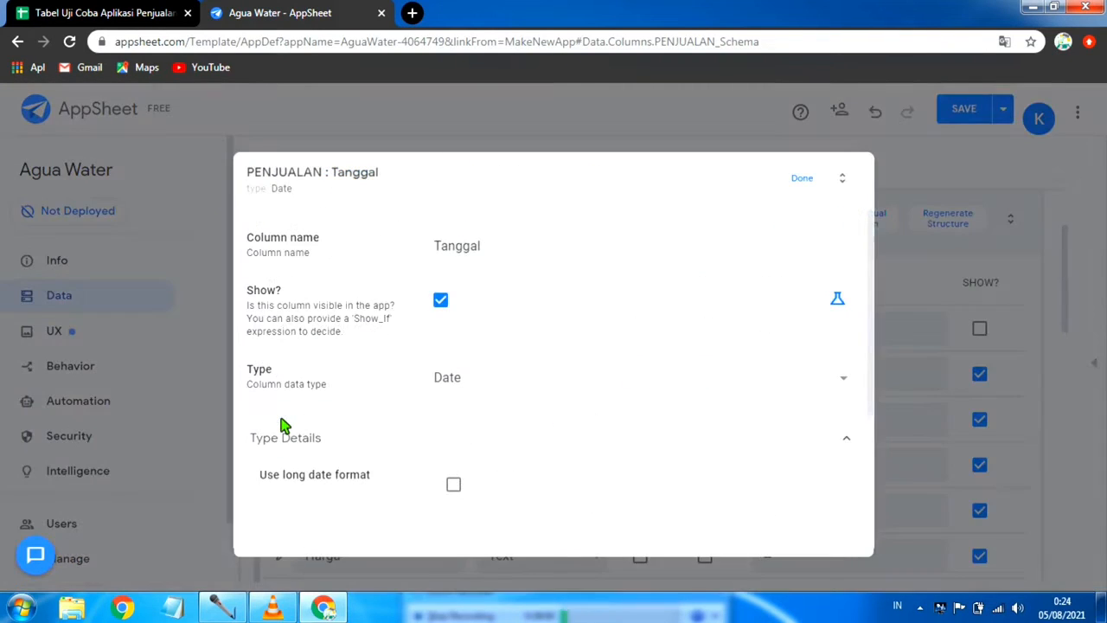
scroll(638, 391, down, 2)
scroll(638, 393, down, 2)
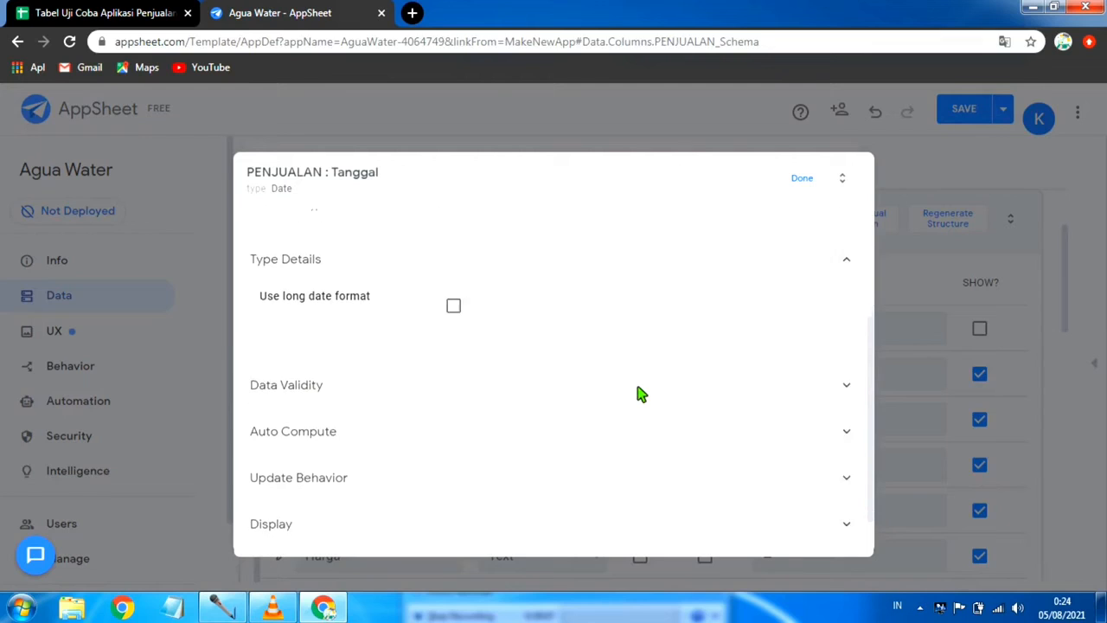
click(495, 381)
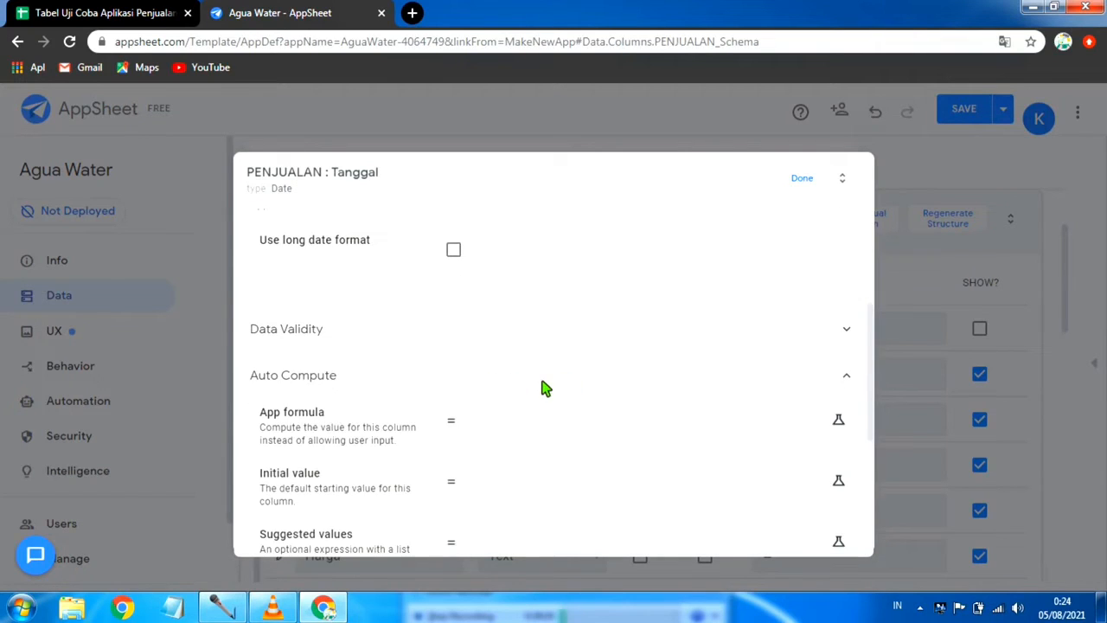
scroll(541, 388, down, 2)
scroll(358, 361, up, 1)
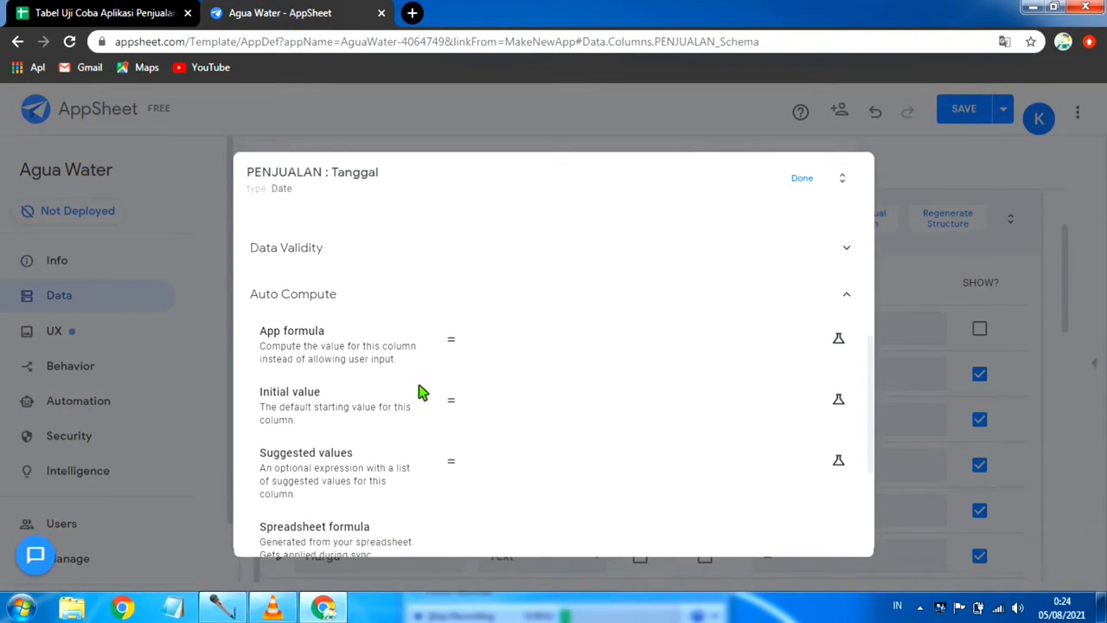
click(557, 409)
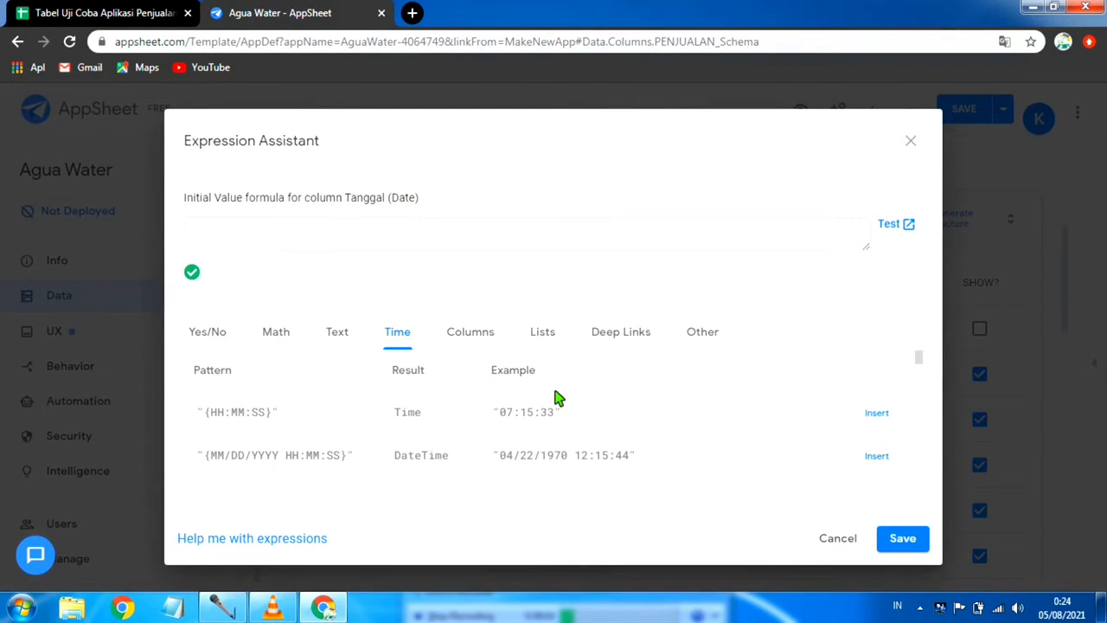
text(Today()
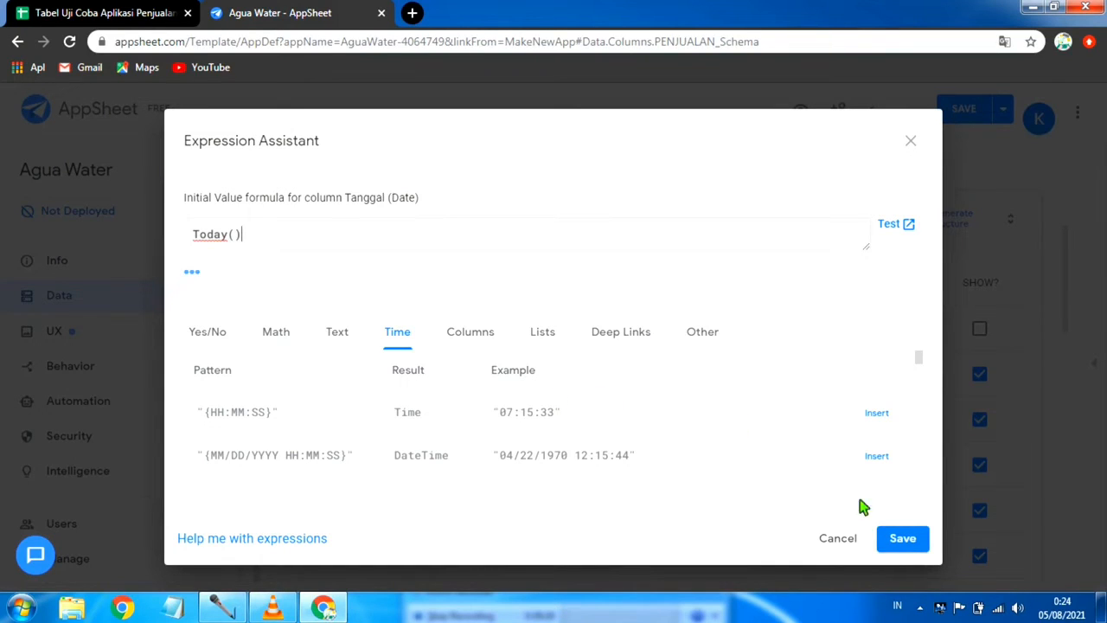
click(912, 540)
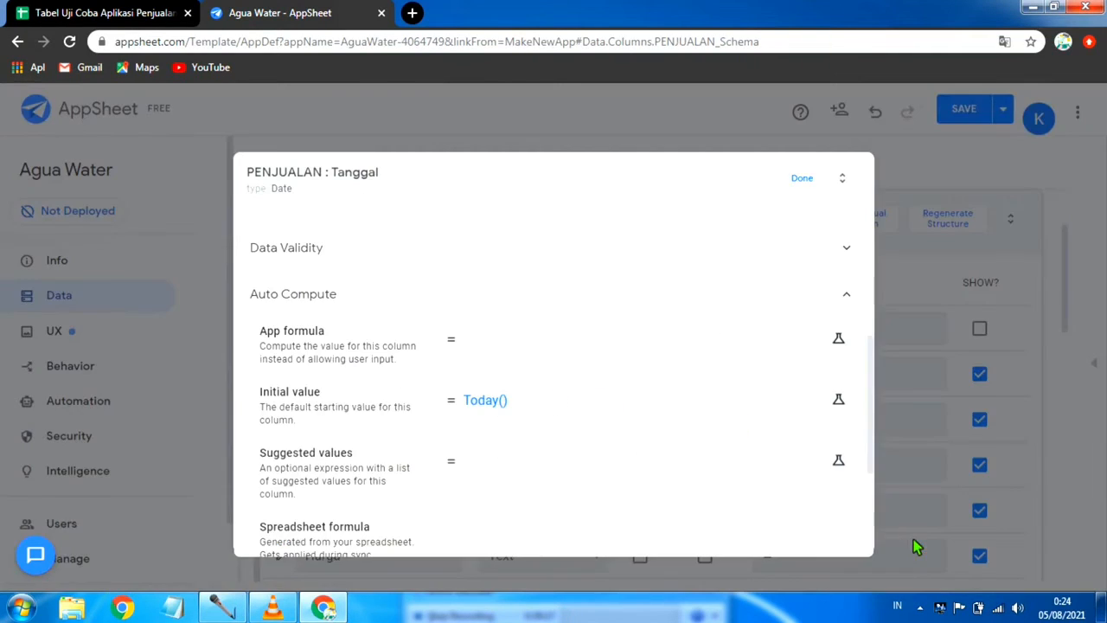
click(803, 178)
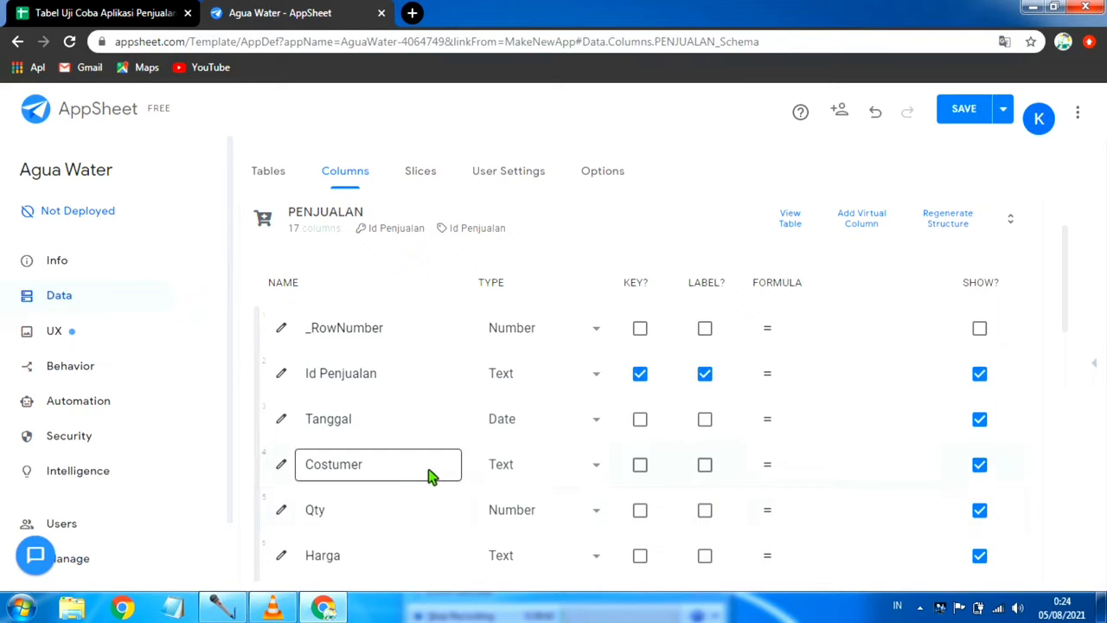
Step: Set the Costumer column's type to Ref
scroll(415, 477, down, 1)
scroll(511, 444, up, 2)
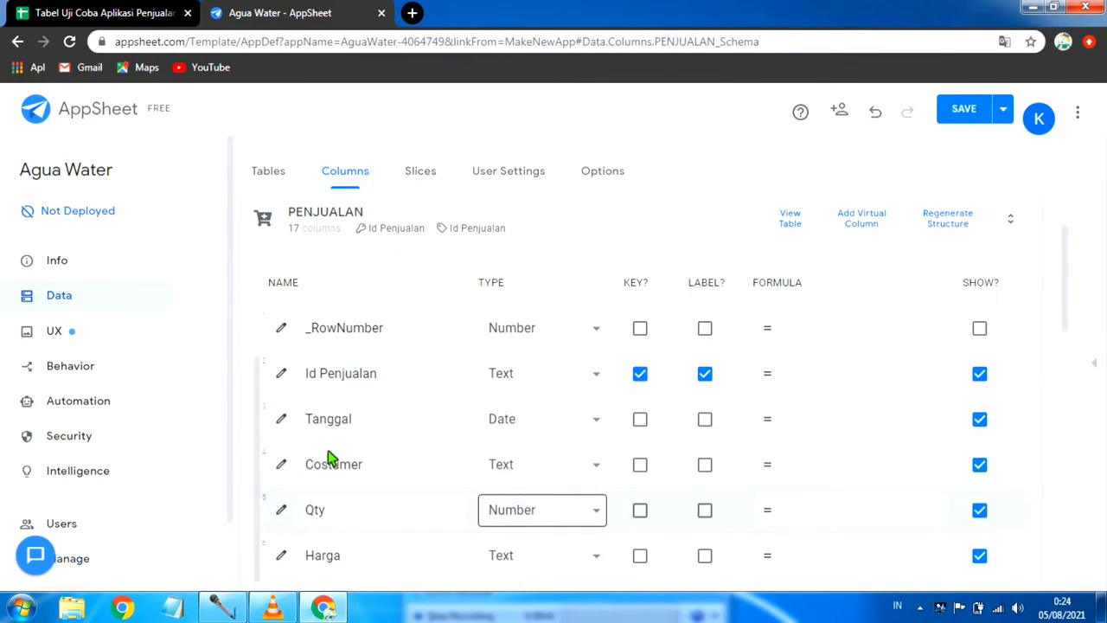
click(601, 468)
scroll(552, 410, down, 1)
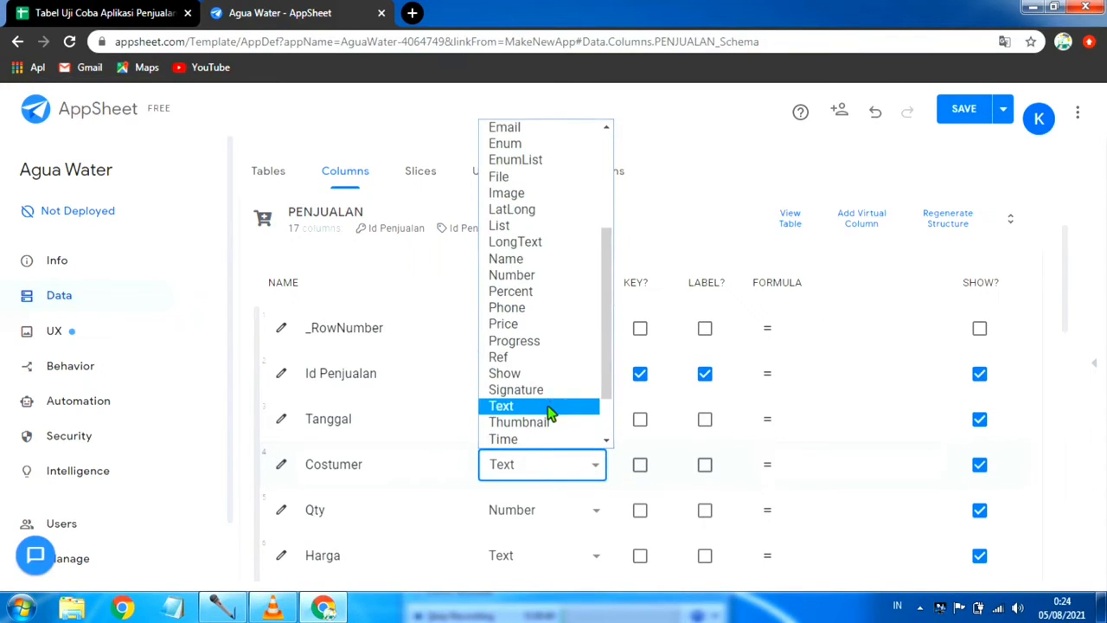
click(553, 359)
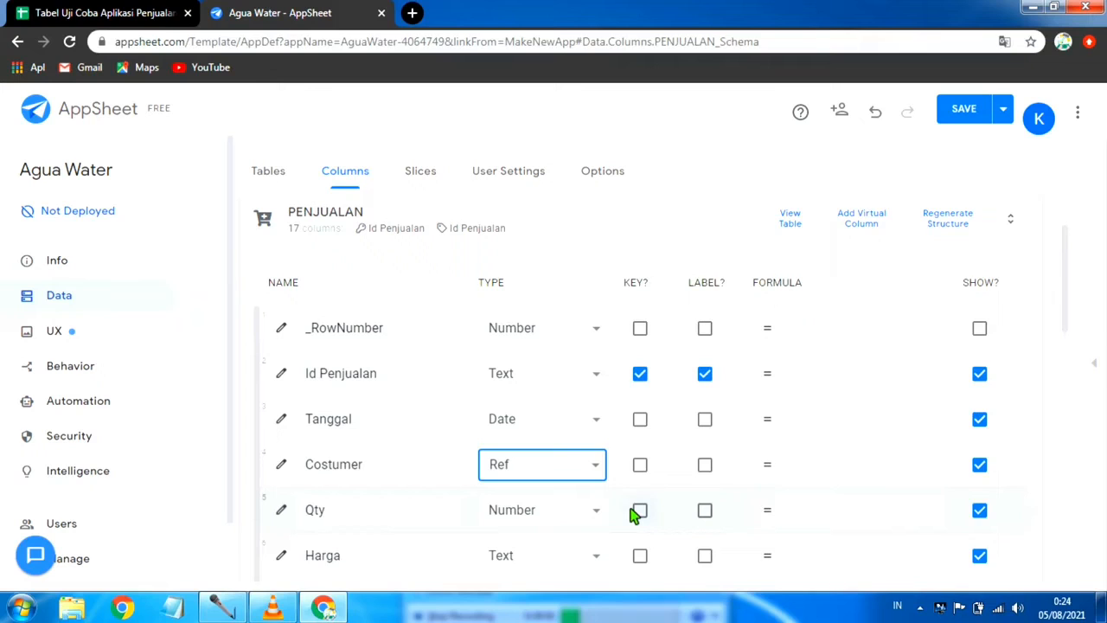
Step: Set DAFTAR COSTUMER as the source table in the Costumer column's properties and close them
scroll(630, 515, down, 1)
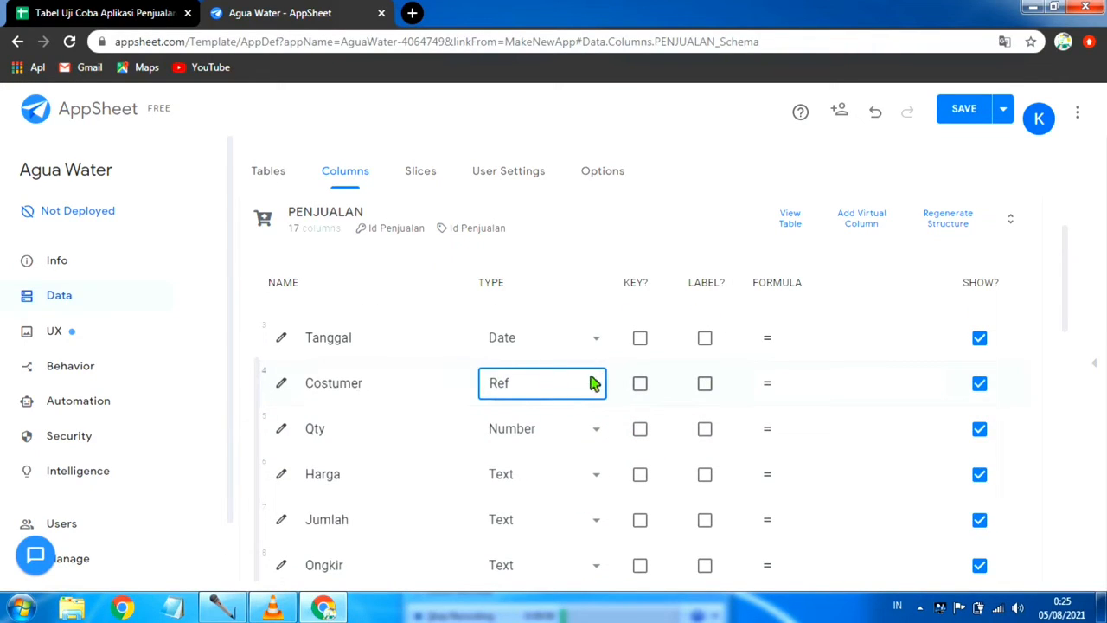
click(288, 391)
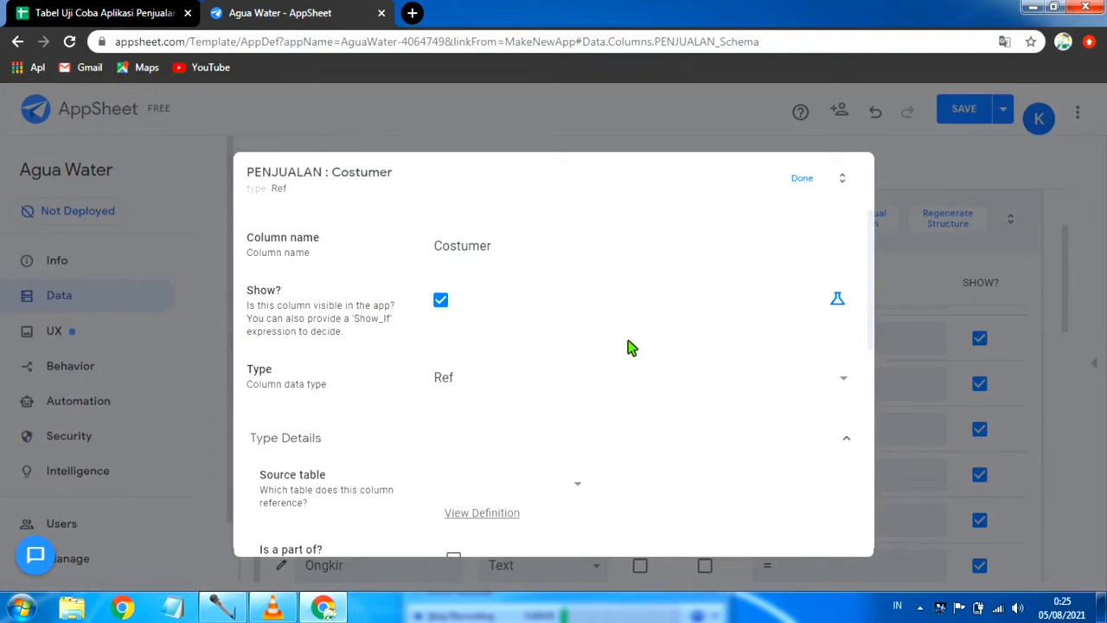
scroll(372, 406, down, 1)
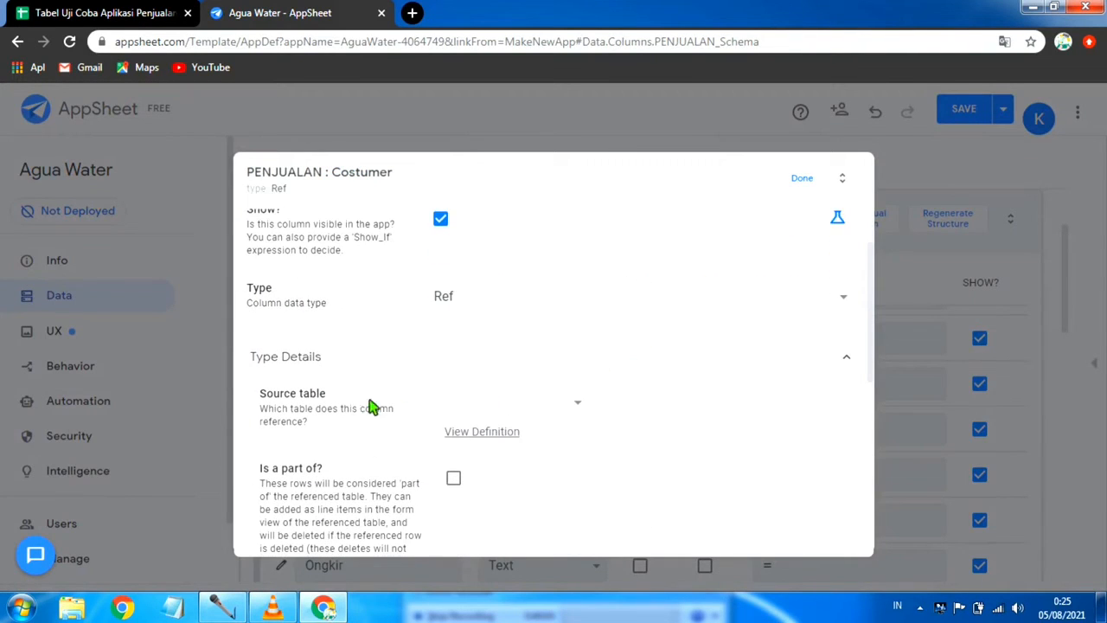
click(586, 406)
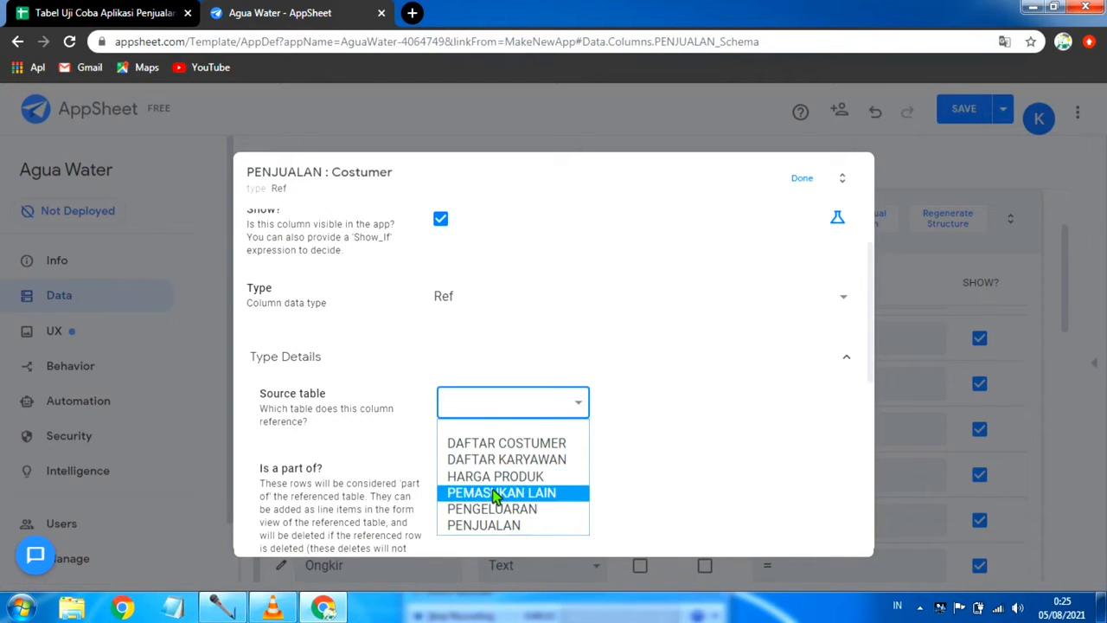
click(563, 448)
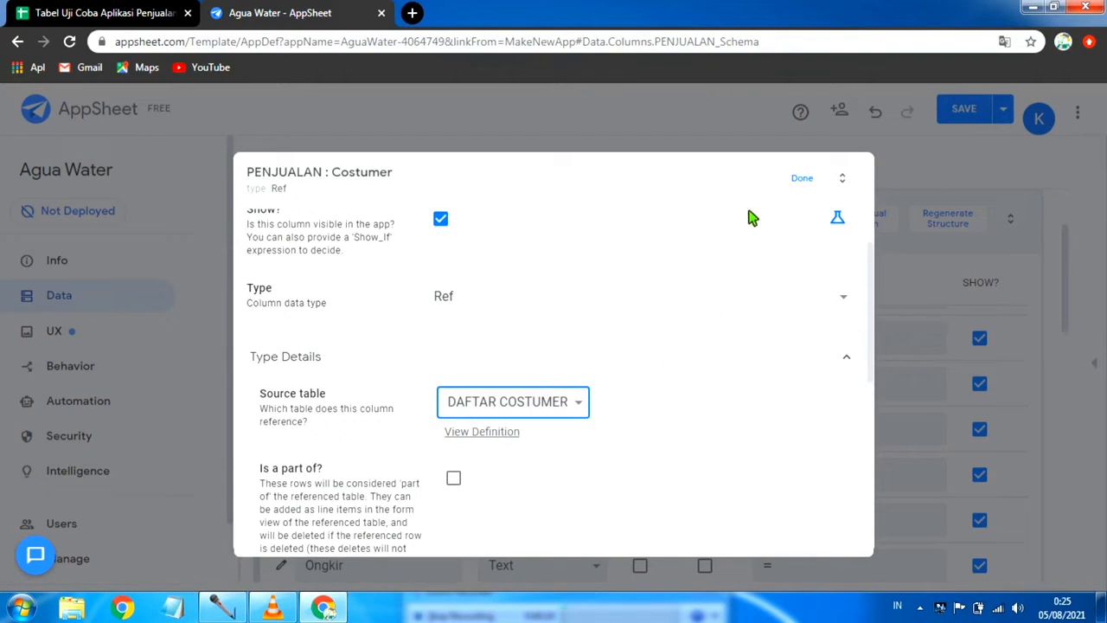
click(807, 182)
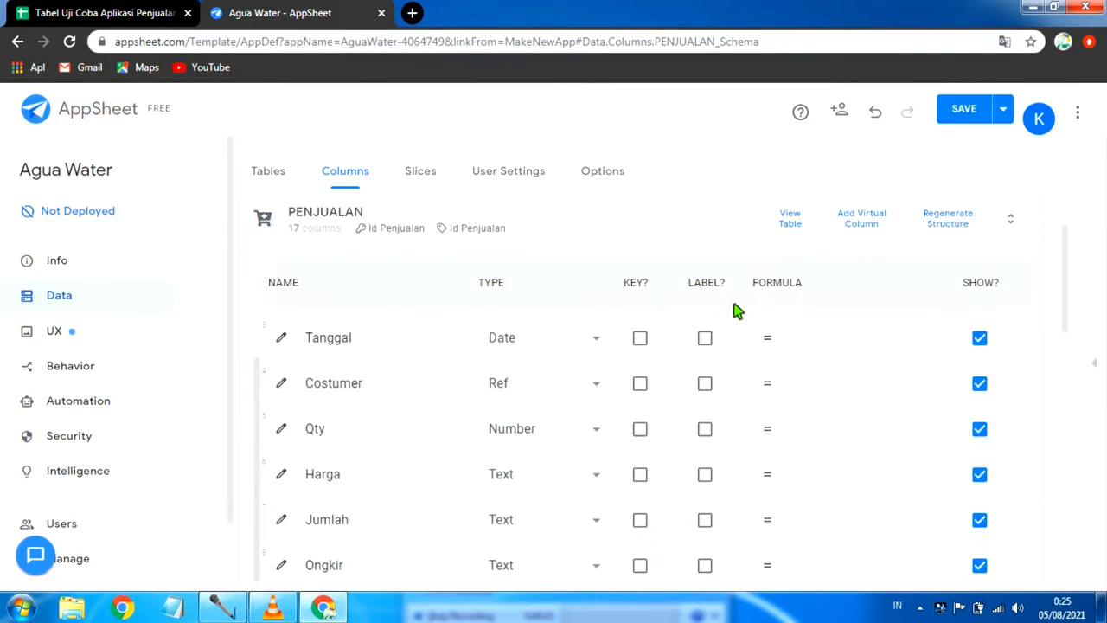
scroll(477, 459, down, 1)
scroll(416, 466, up, 1)
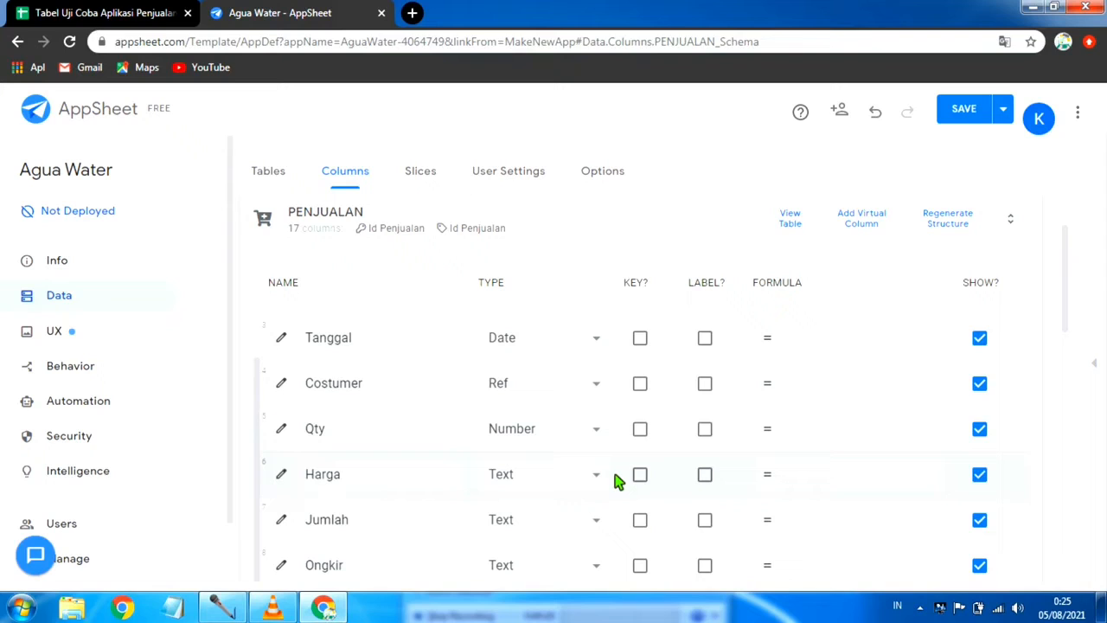
click(823, 478)
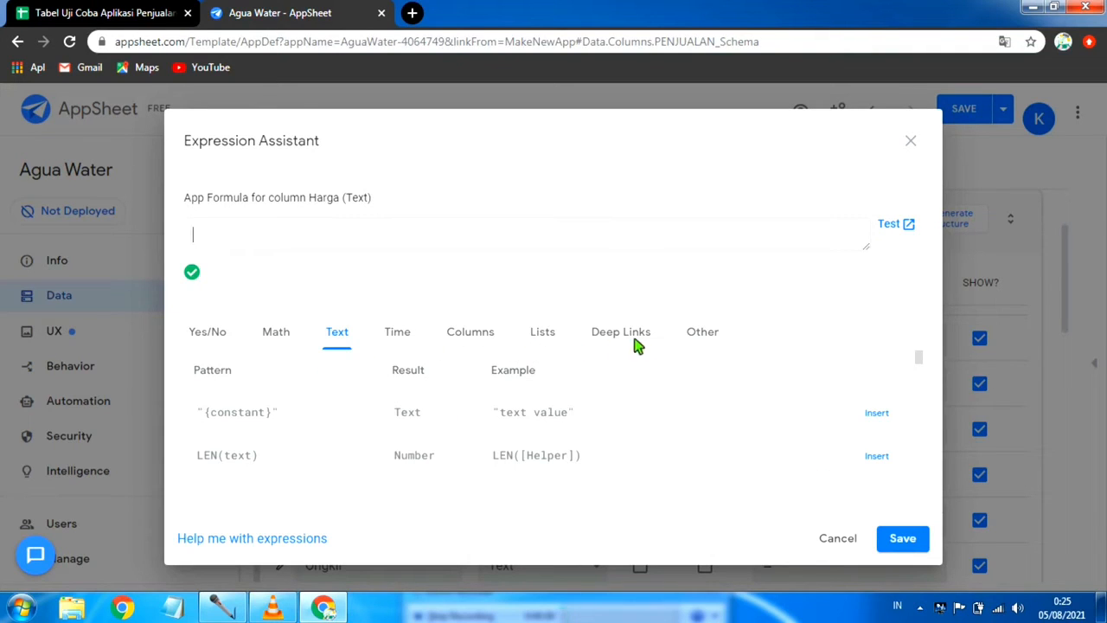
click(709, 337)
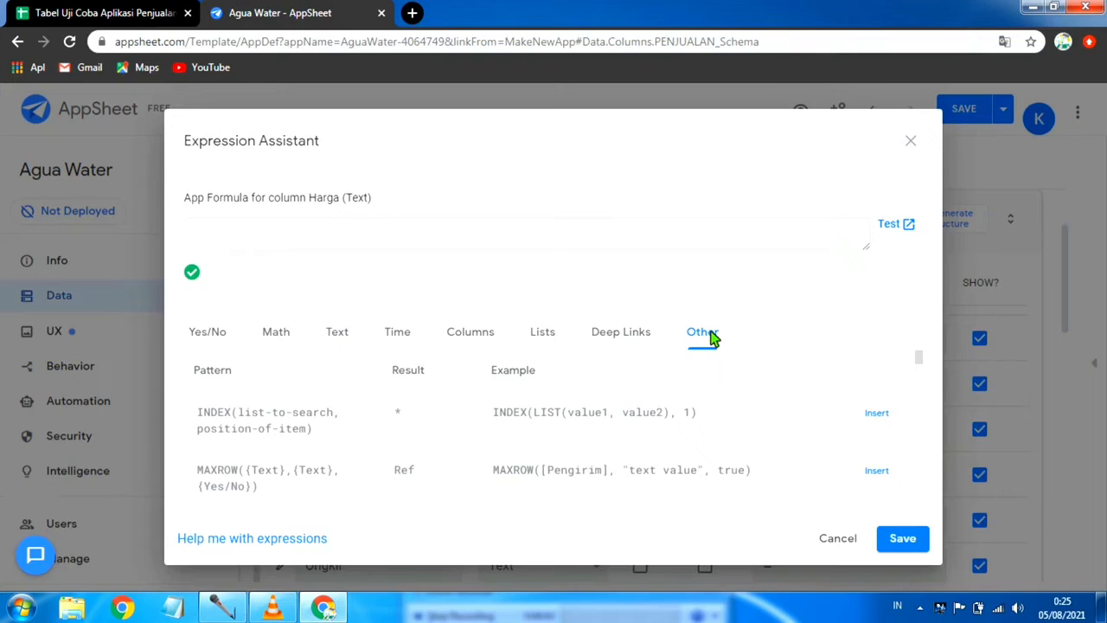
scroll(605, 425, down, 1)
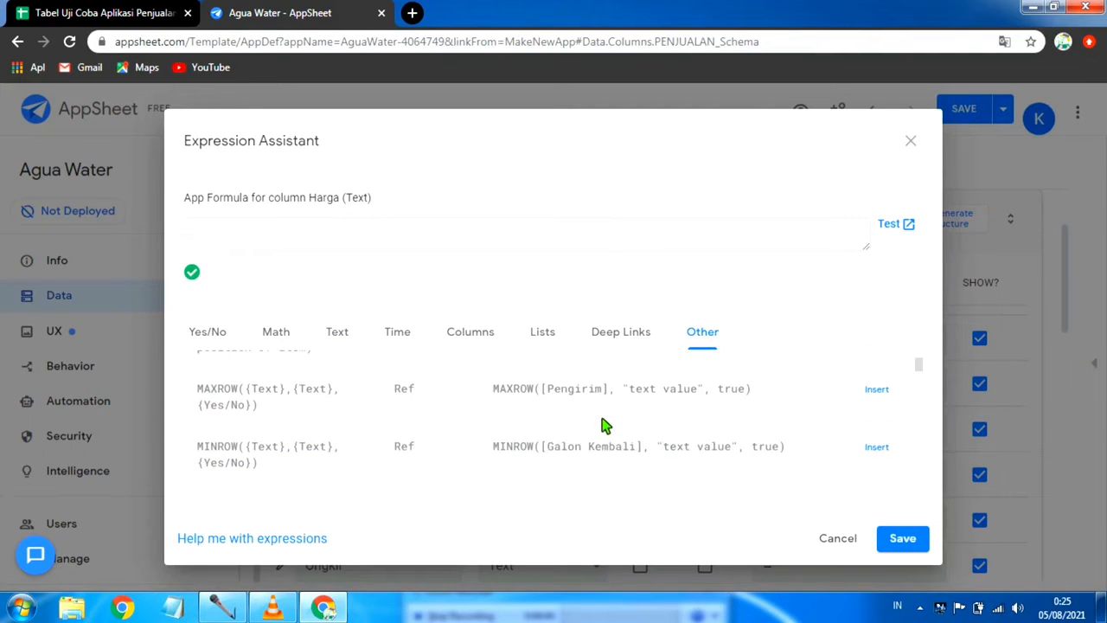
scroll(691, 450, up, 1)
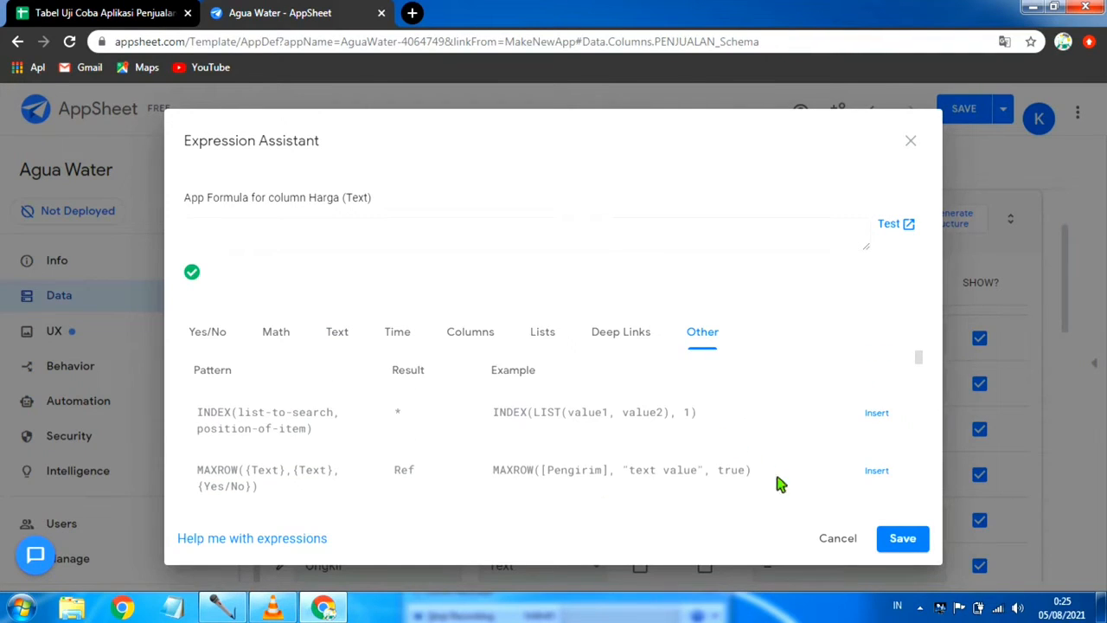
click(837, 537)
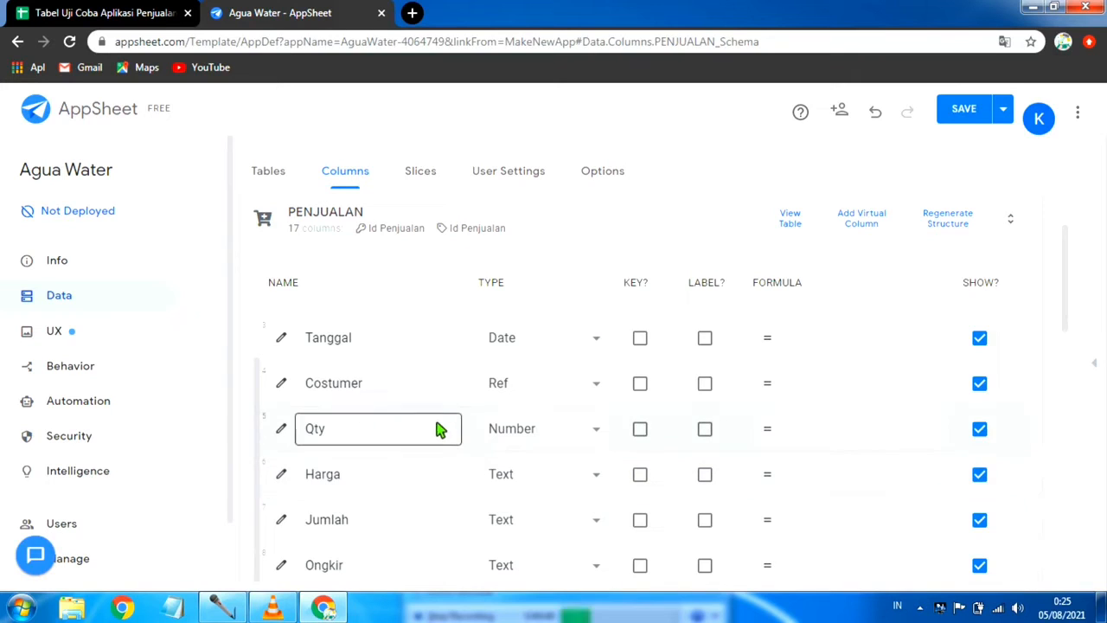
Step: Check the Costumer column's reference settings, close them, and save the app with data verification
scroll(441, 428, up, 1)
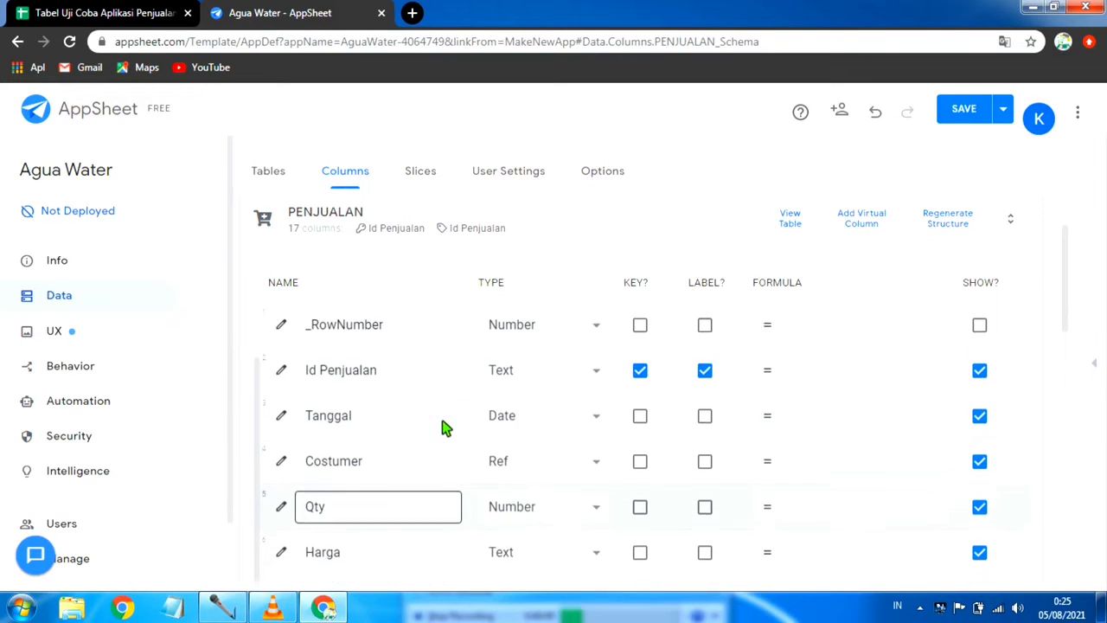
click(283, 463)
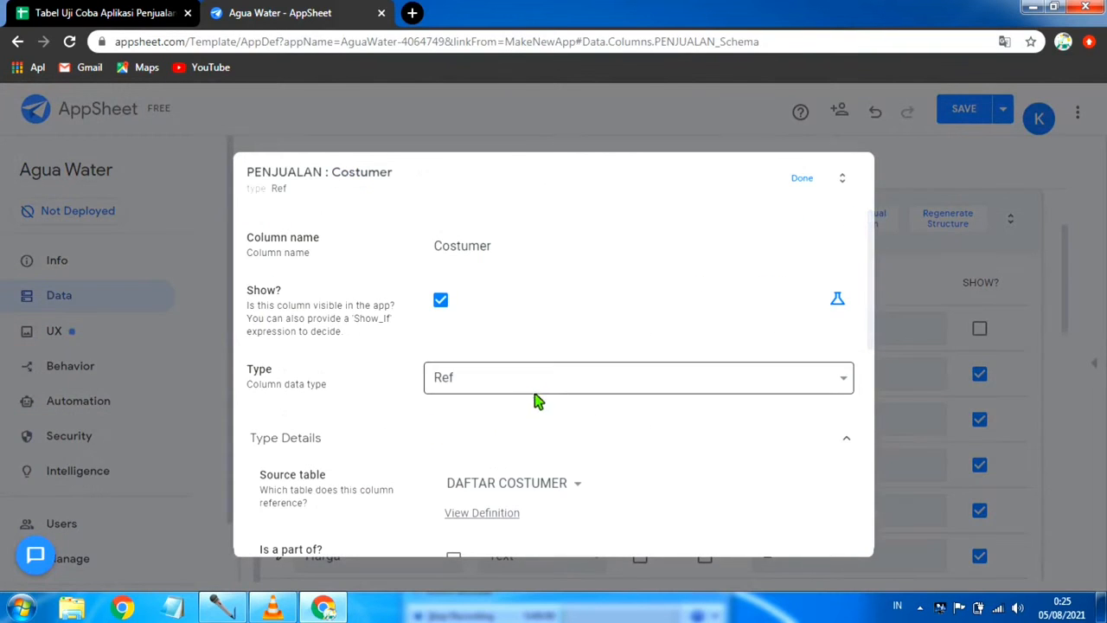
click(800, 179)
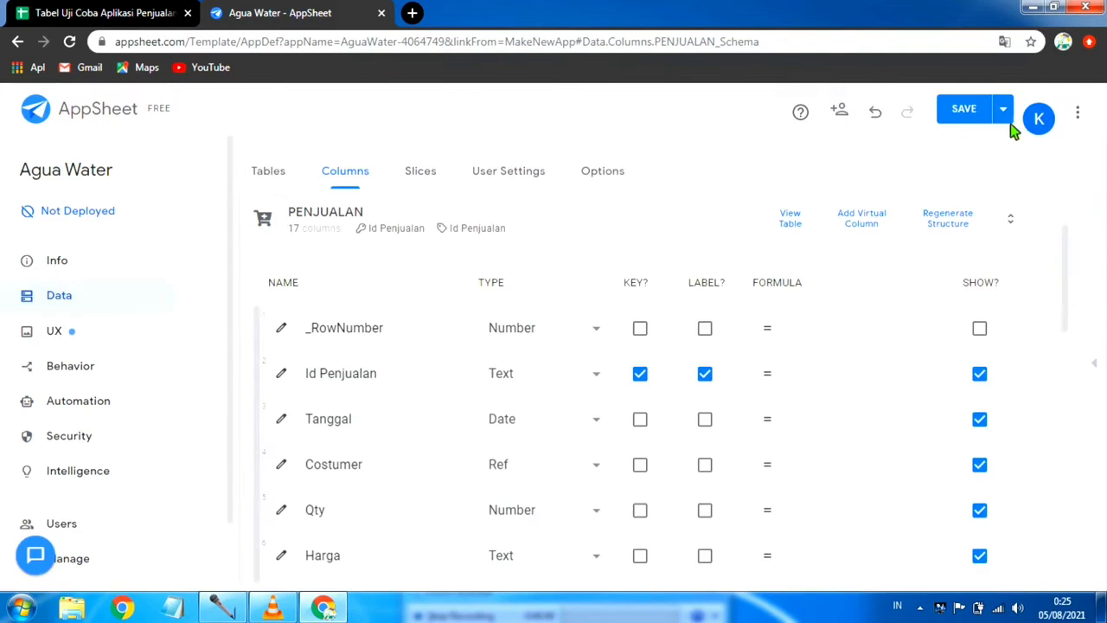
click(1001, 120)
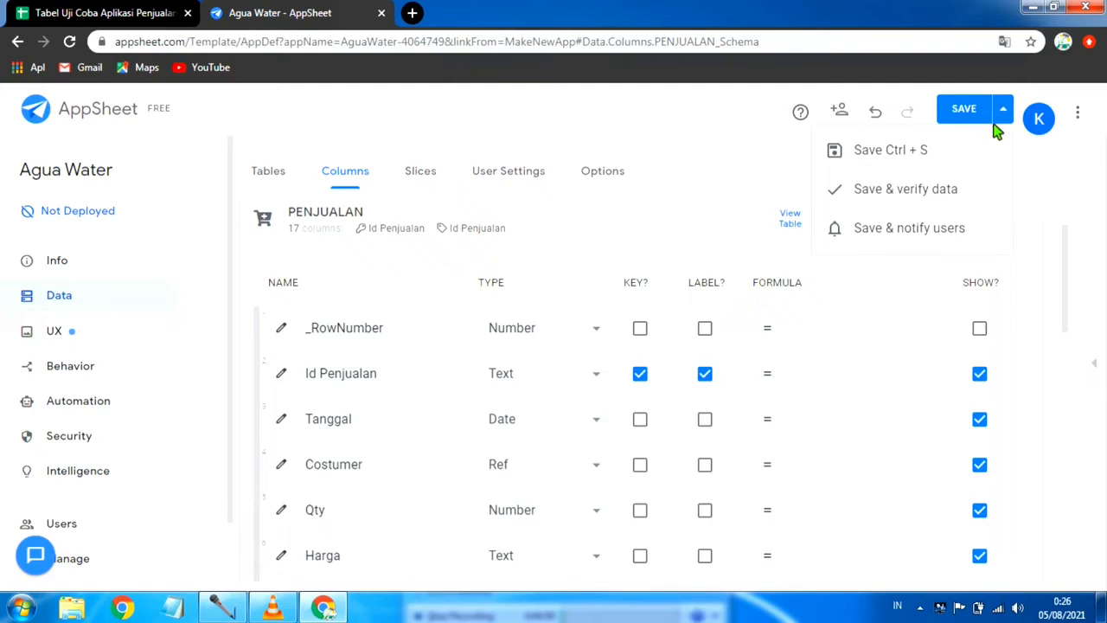
click(907, 189)
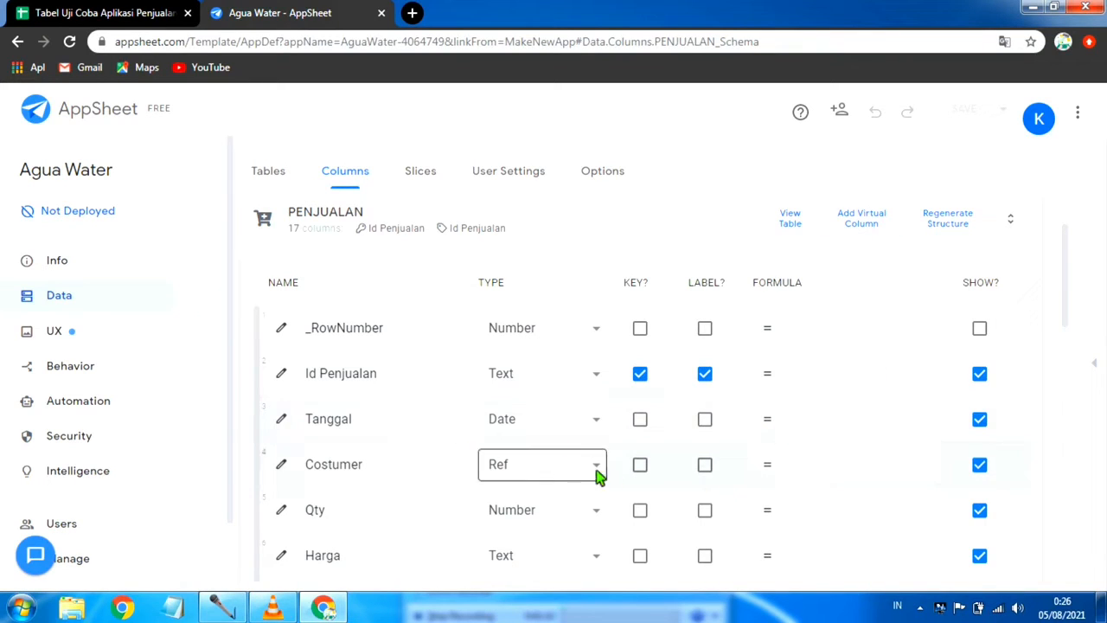
Step: Insert the expression [Costumer].[Harga] into the app formula of the Harga column
scroll(614, 480, down, 1)
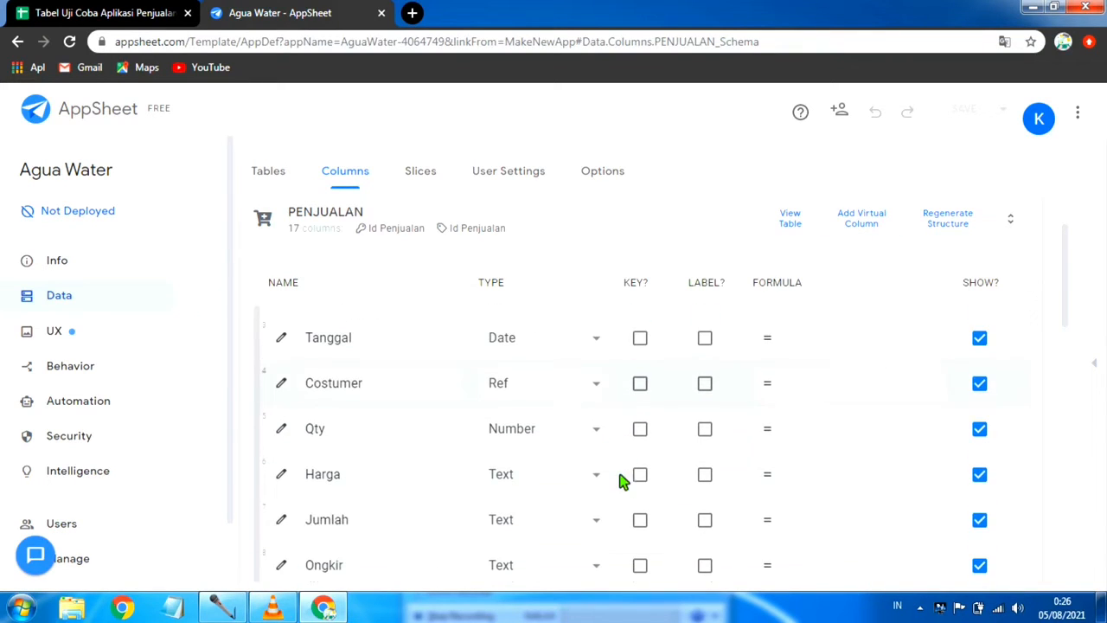
click(836, 473)
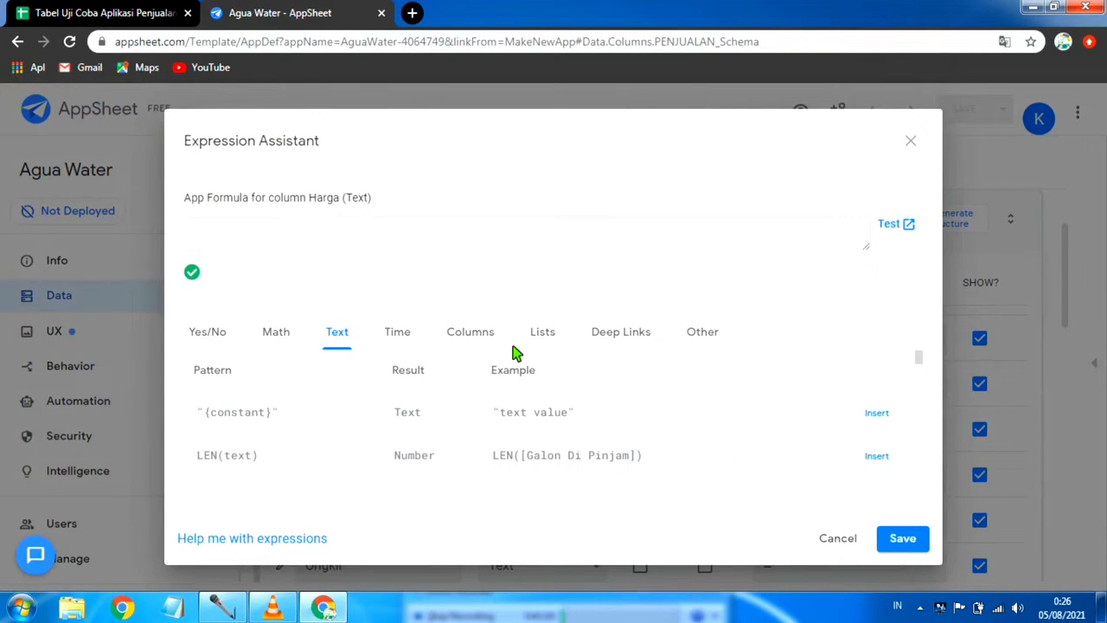
click(708, 332)
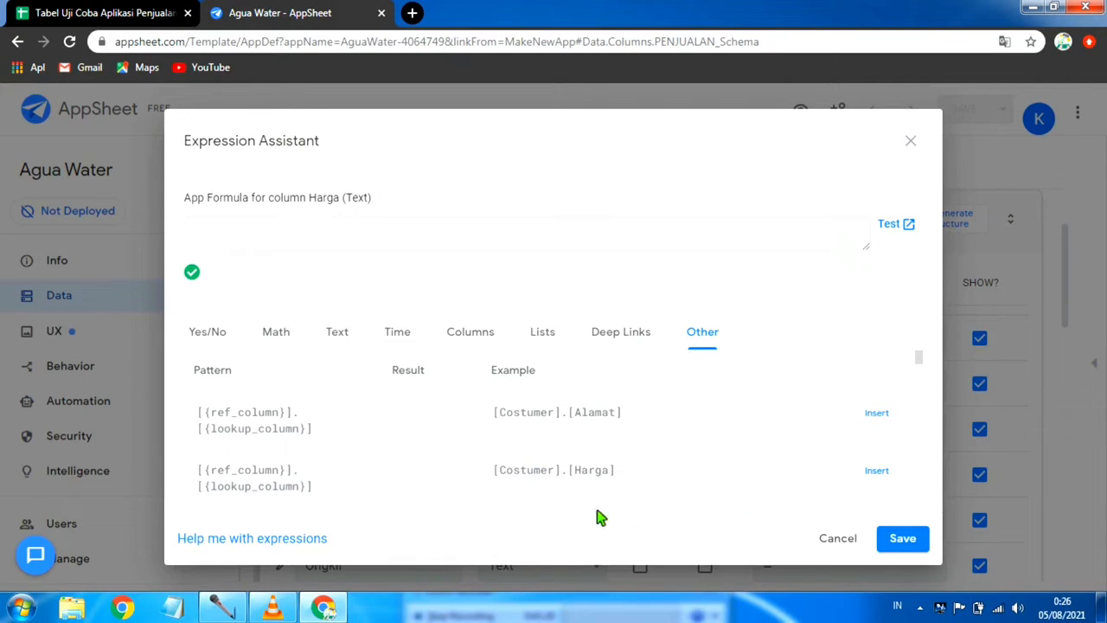
click(880, 473)
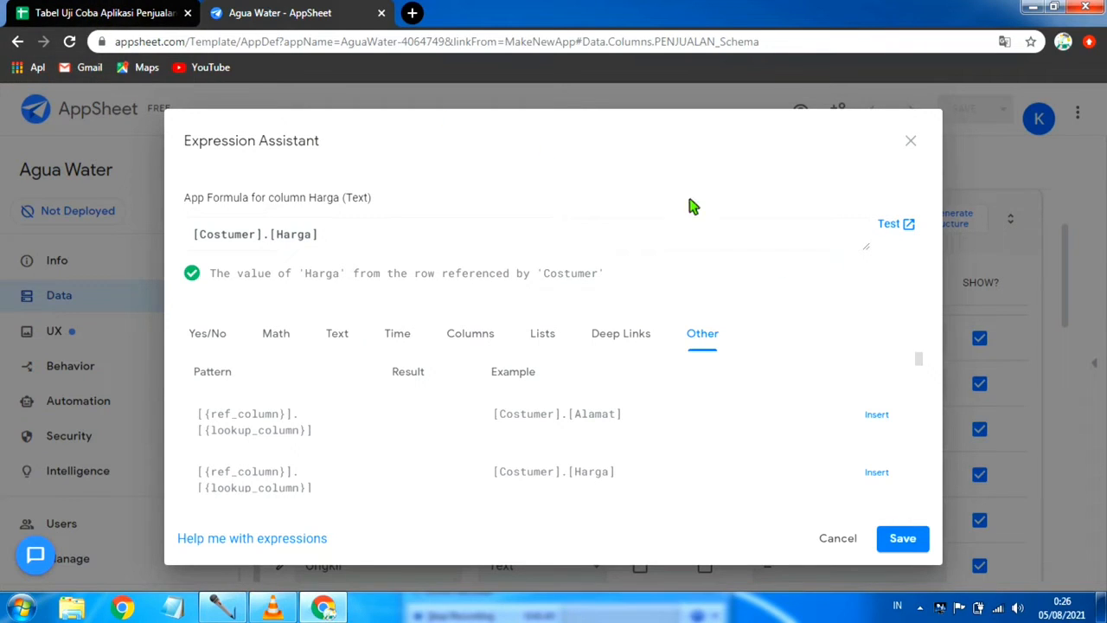
Step: Switch to the Google Sheets spreadsheet, examine the Harga column in the DAFTAR COSTUMER sheet, and return to AppSheet
click(77, 11)
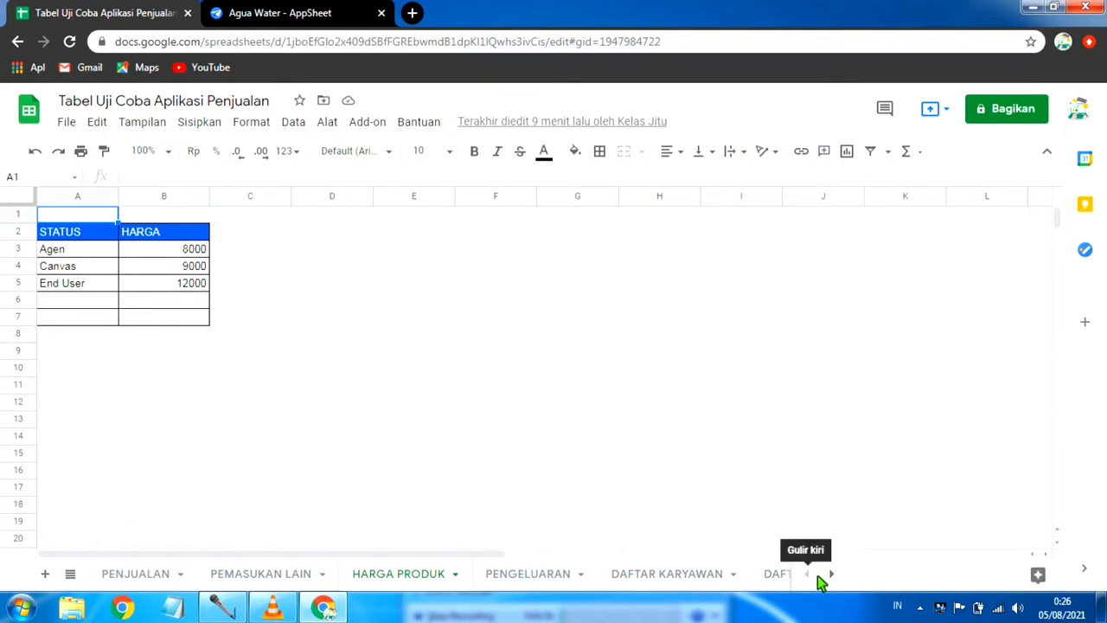
click(769, 575)
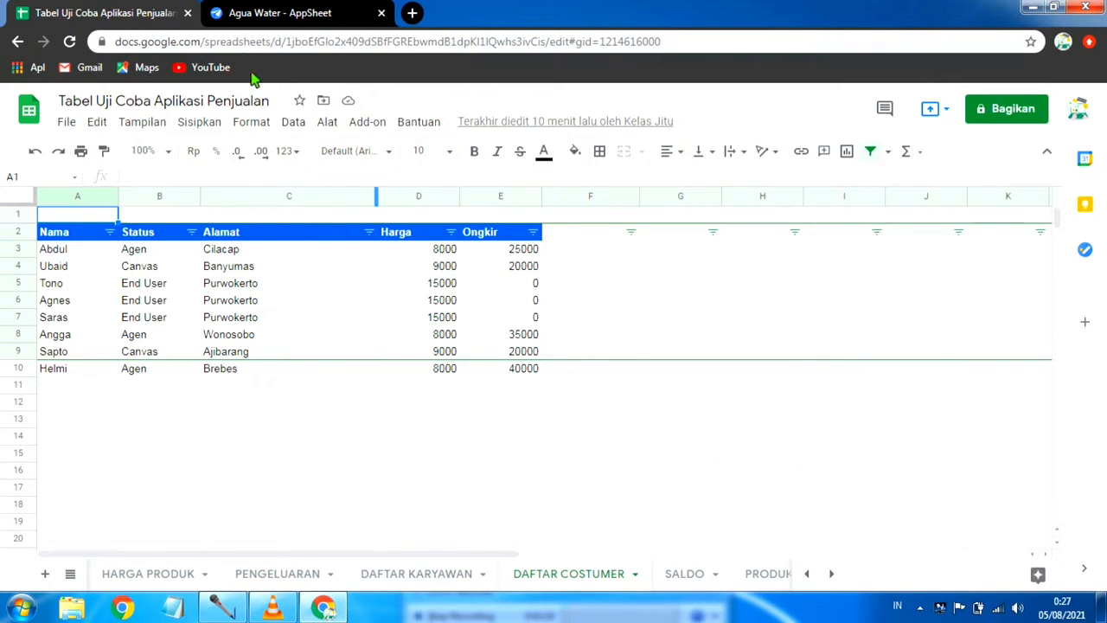
click(280, 13)
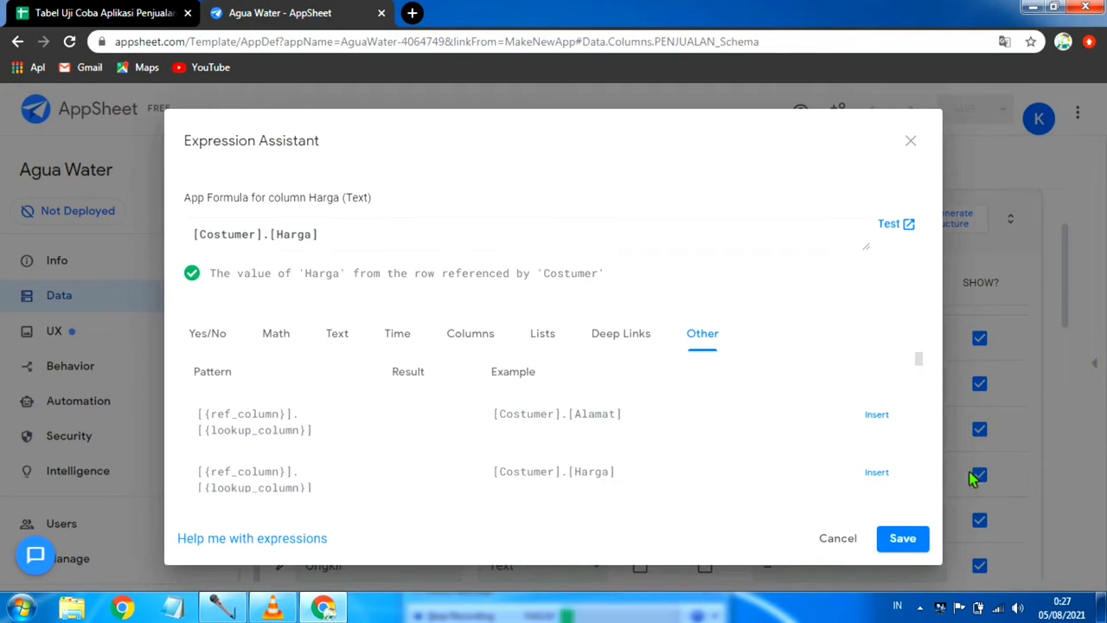
Step: Save the Harga column's formula, and save the app with data verification
click(901, 537)
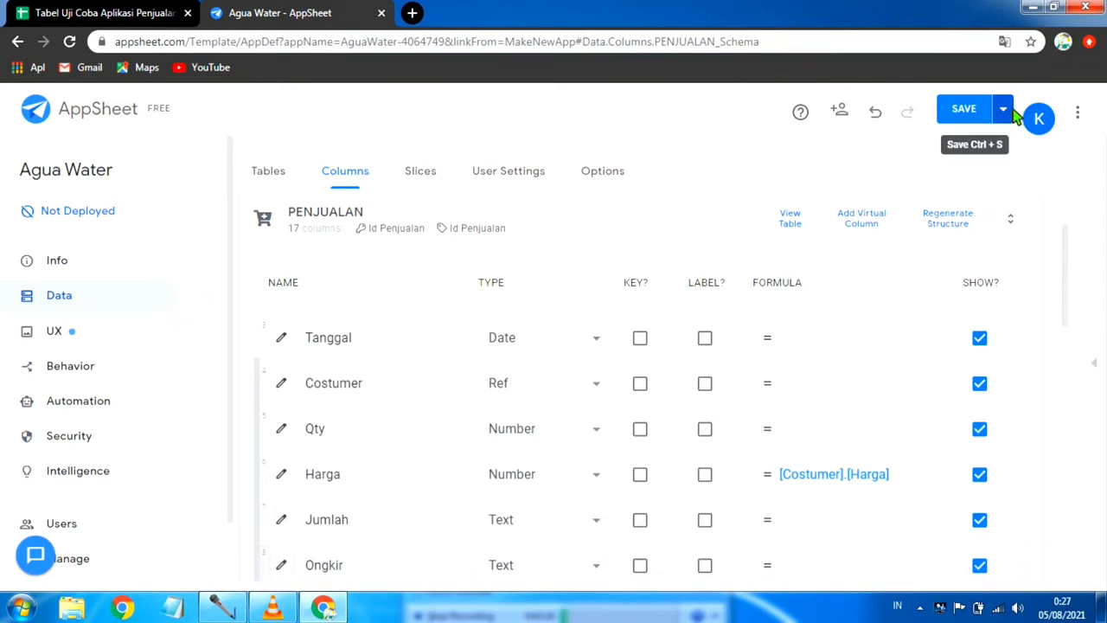
click(1002, 109)
click(919, 192)
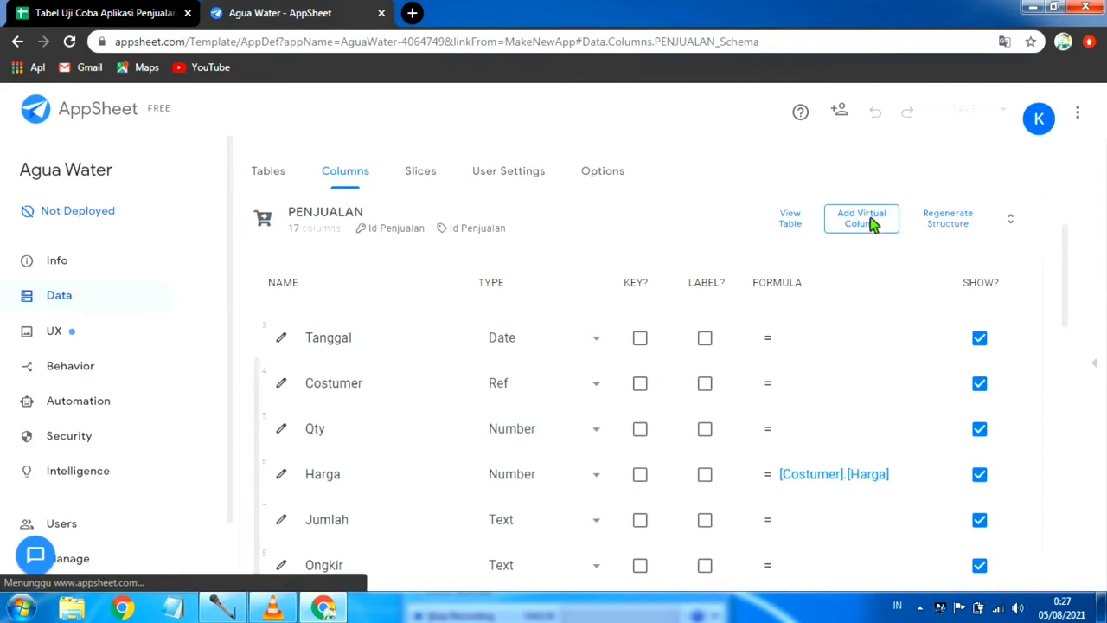
Step: Set the Jumlah column's app formula to [Qty]*[Harga], and save the app with data verification
scroll(413, 423, down, 2)
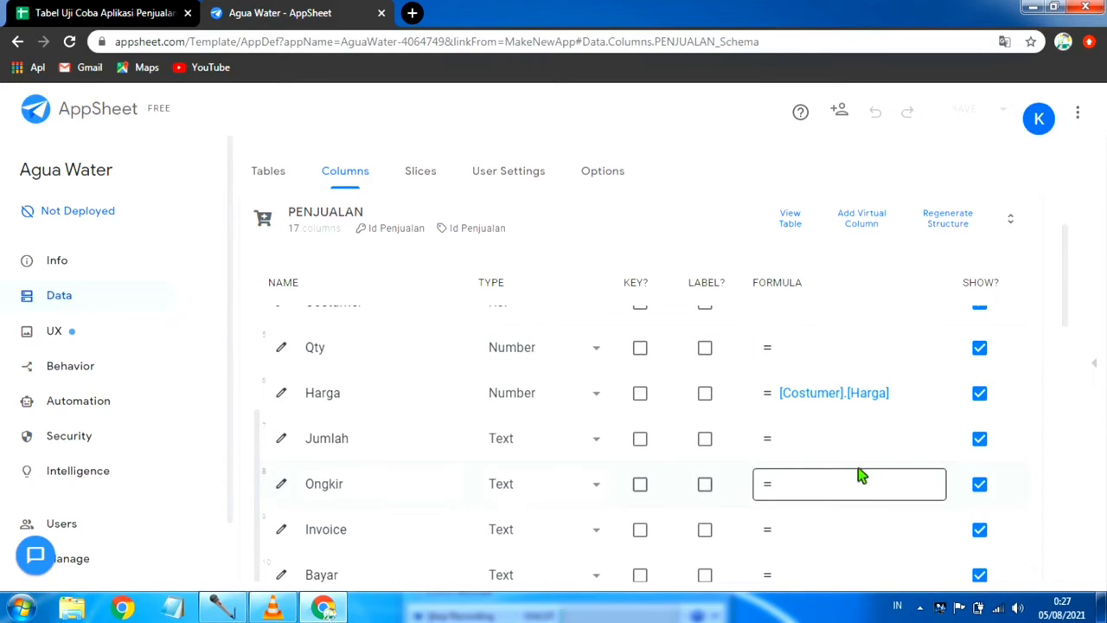
click(817, 446)
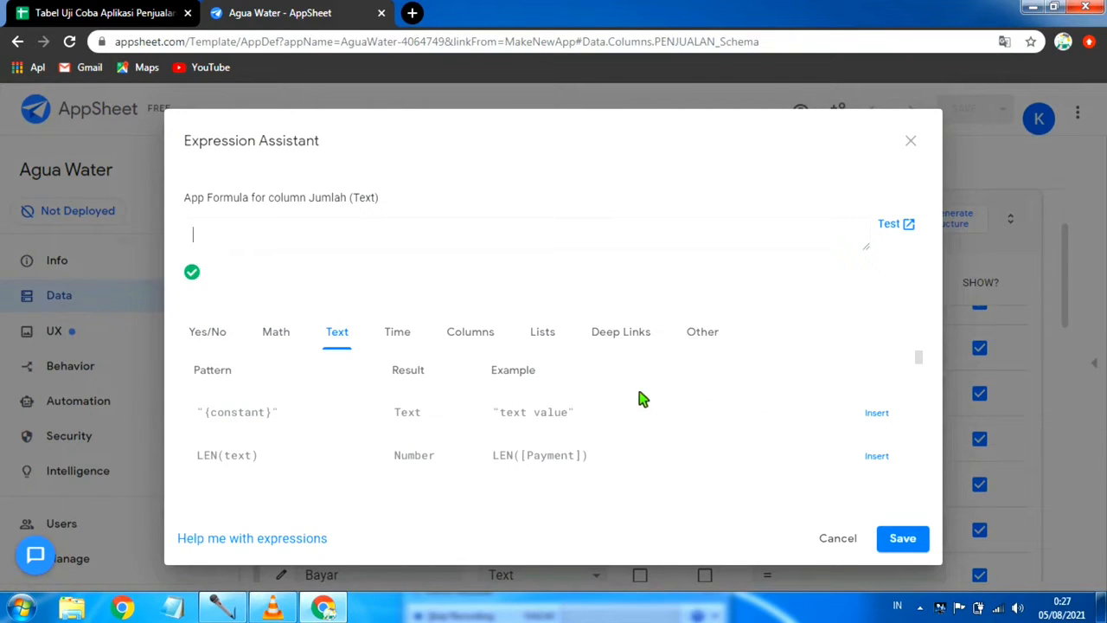
click(474, 336)
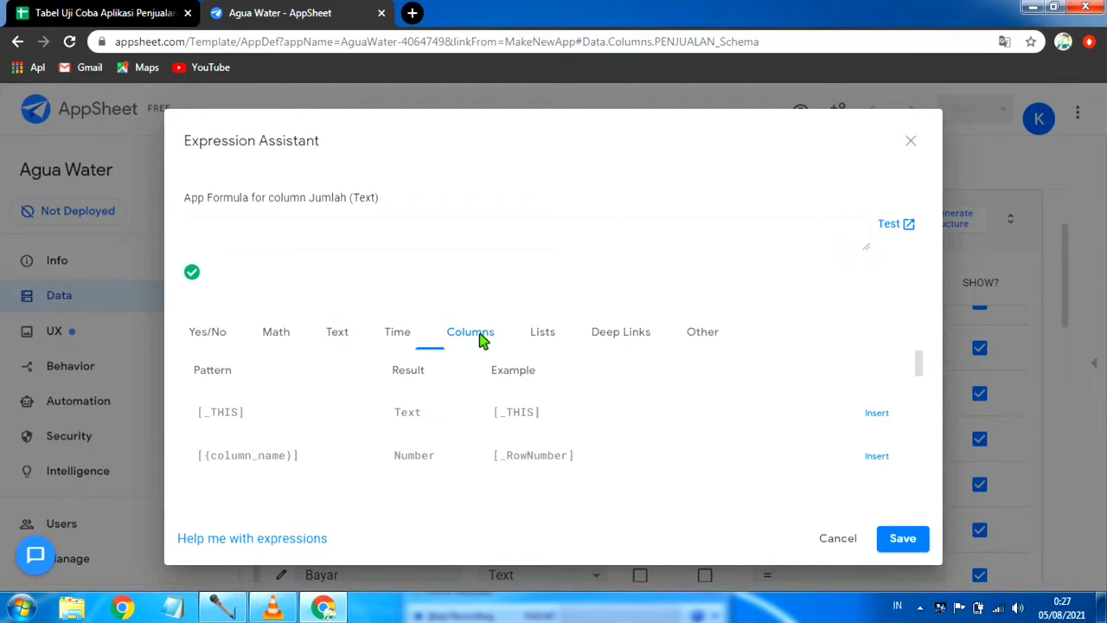
scroll(723, 406, down, 5)
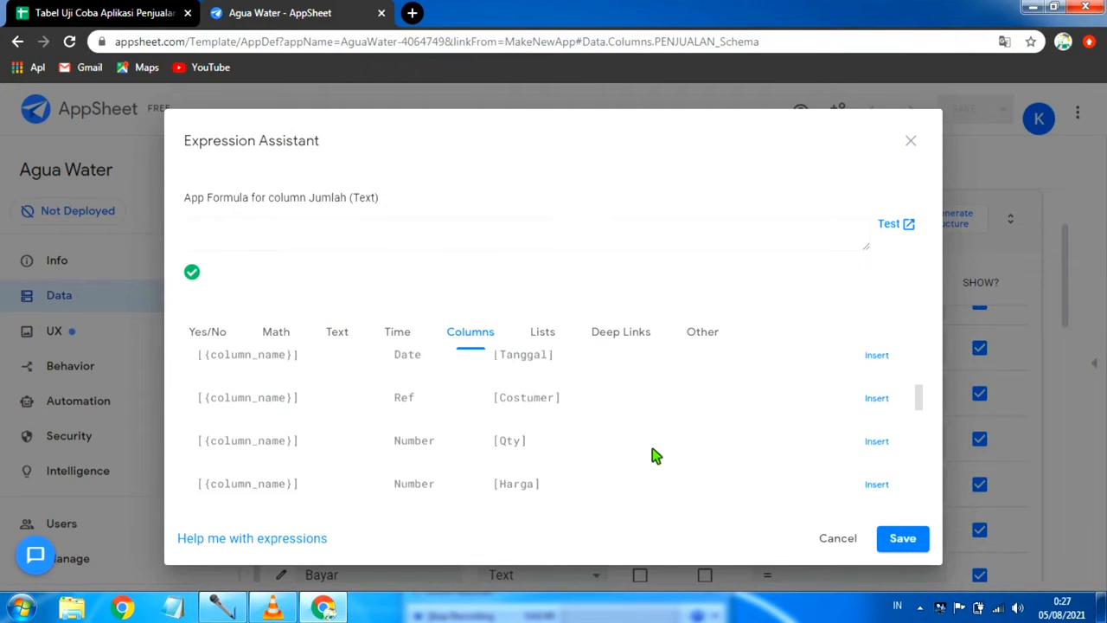
scroll(654, 454, up, 1)
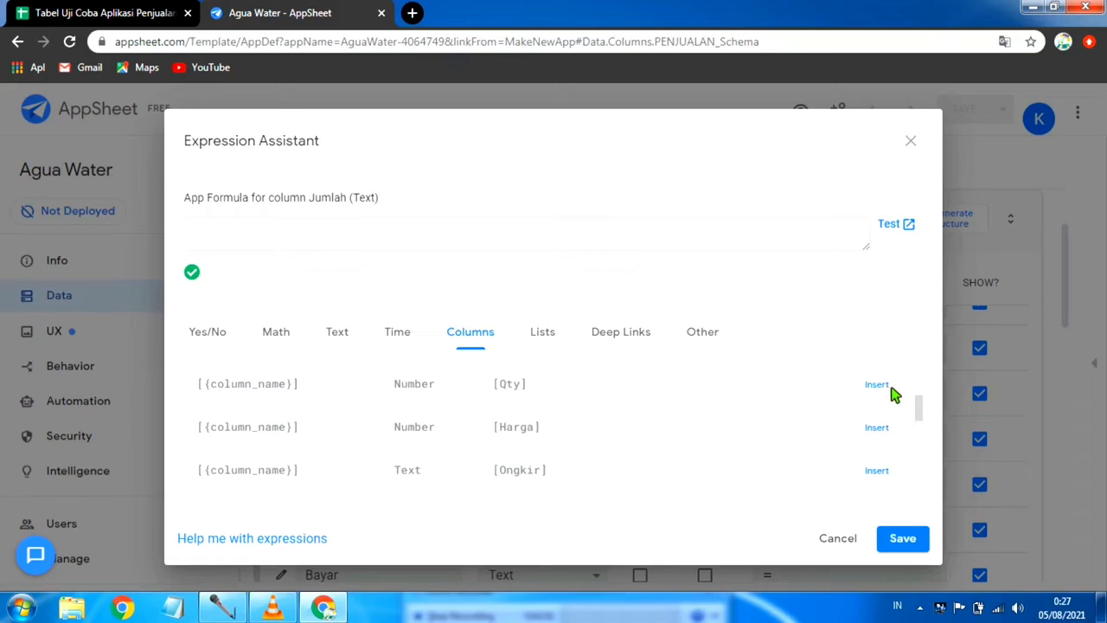
click(337, 229)
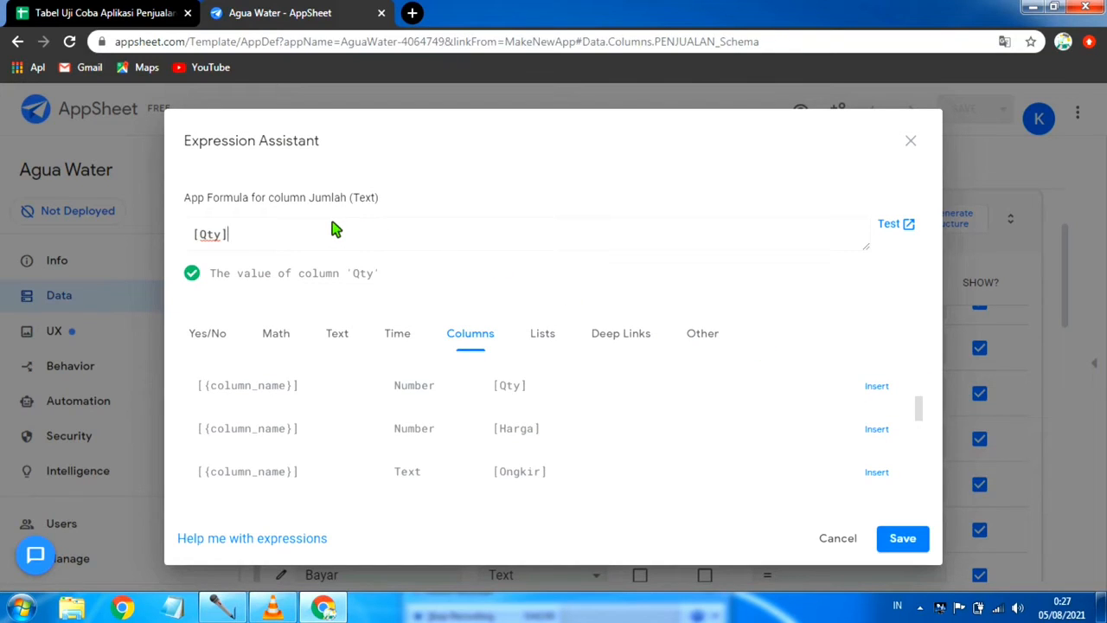
text(*[Harga)
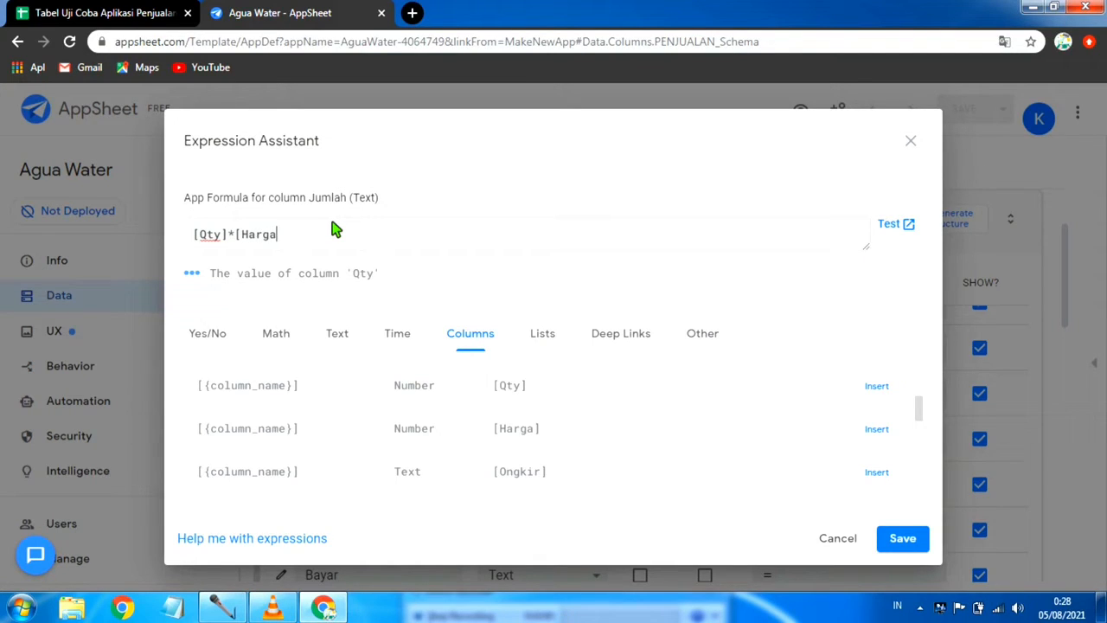
click(912, 541)
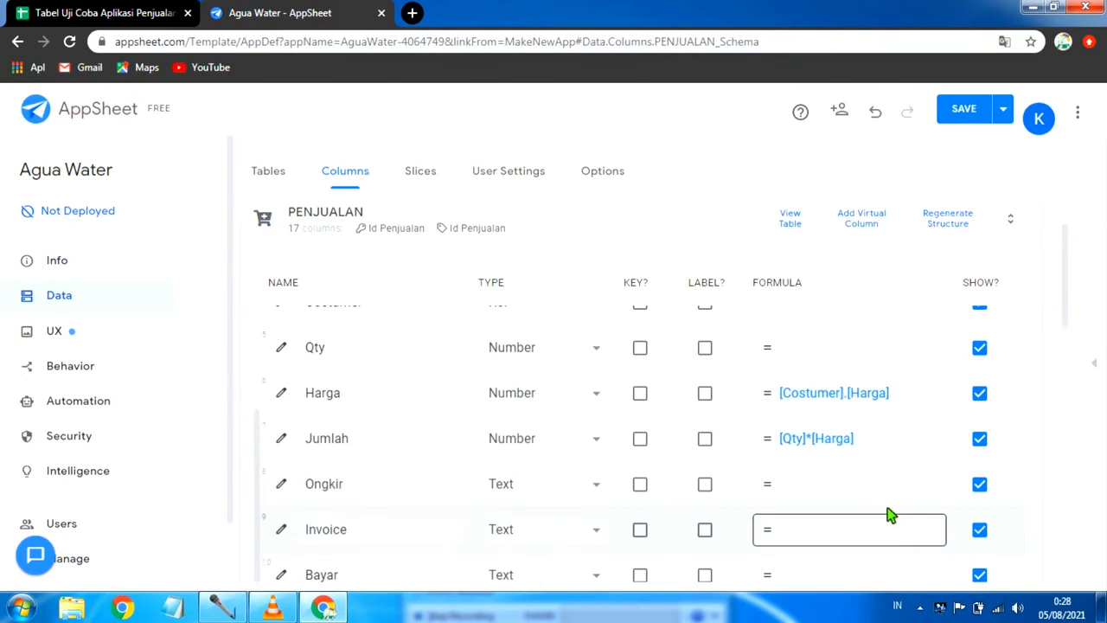
click(1002, 109)
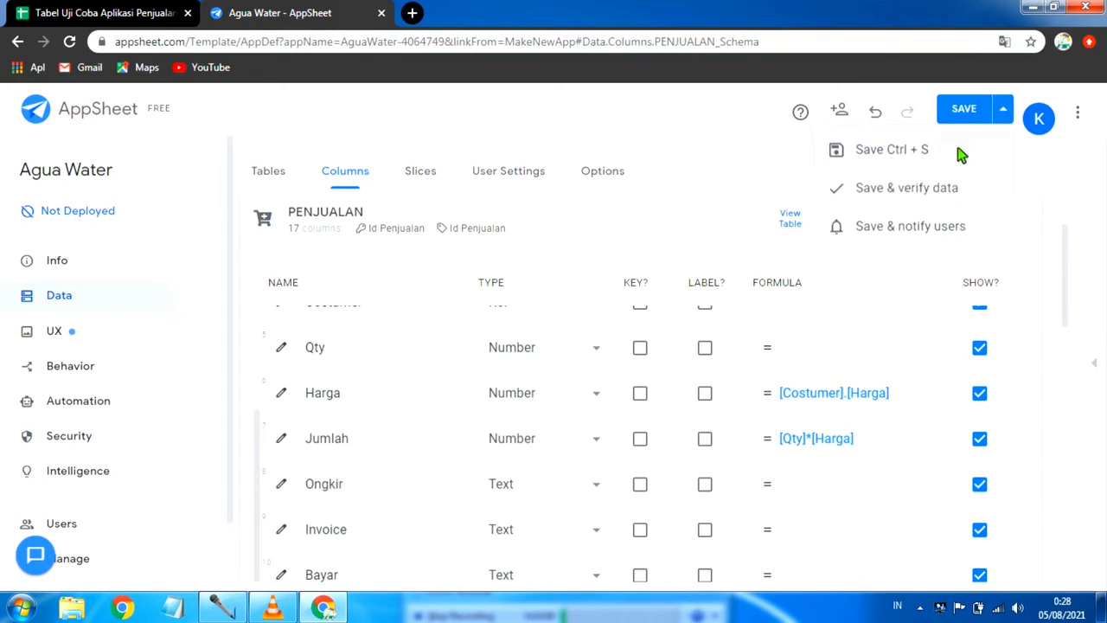
click(901, 189)
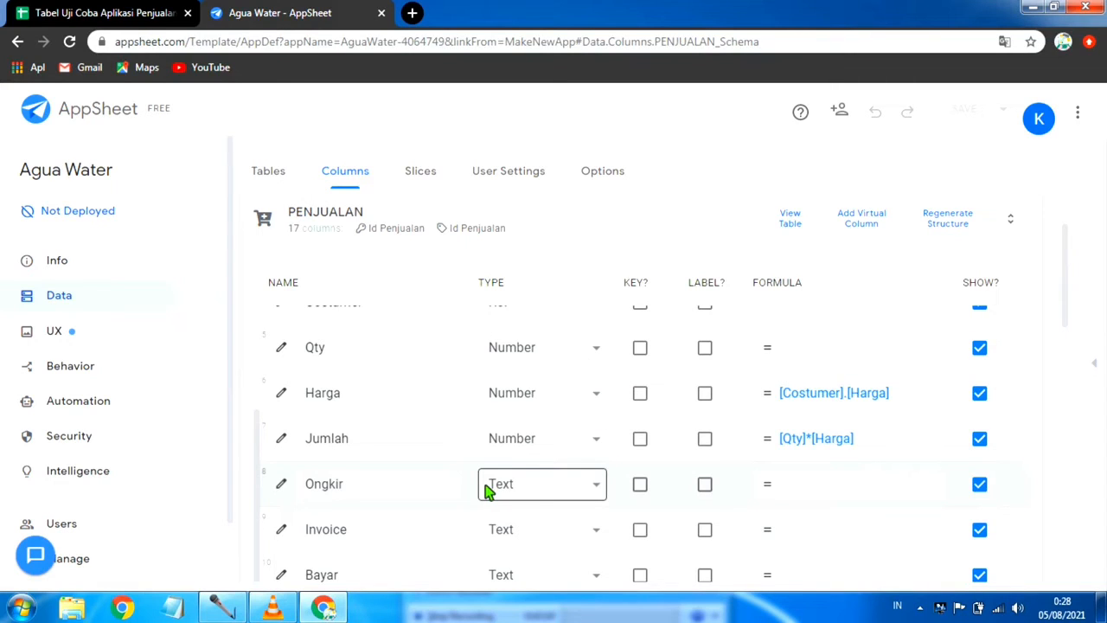
Step: Set the Ongkir column's type to Number and insert the expression [Costumer].[Harga] into its app formula
click(597, 487)
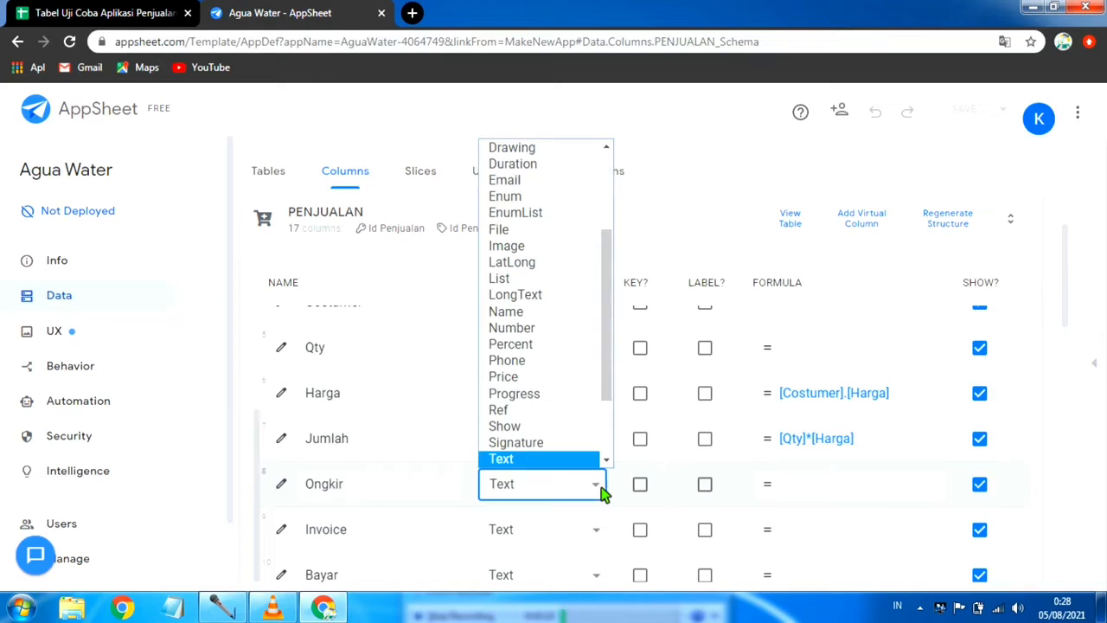
click(566, 329)
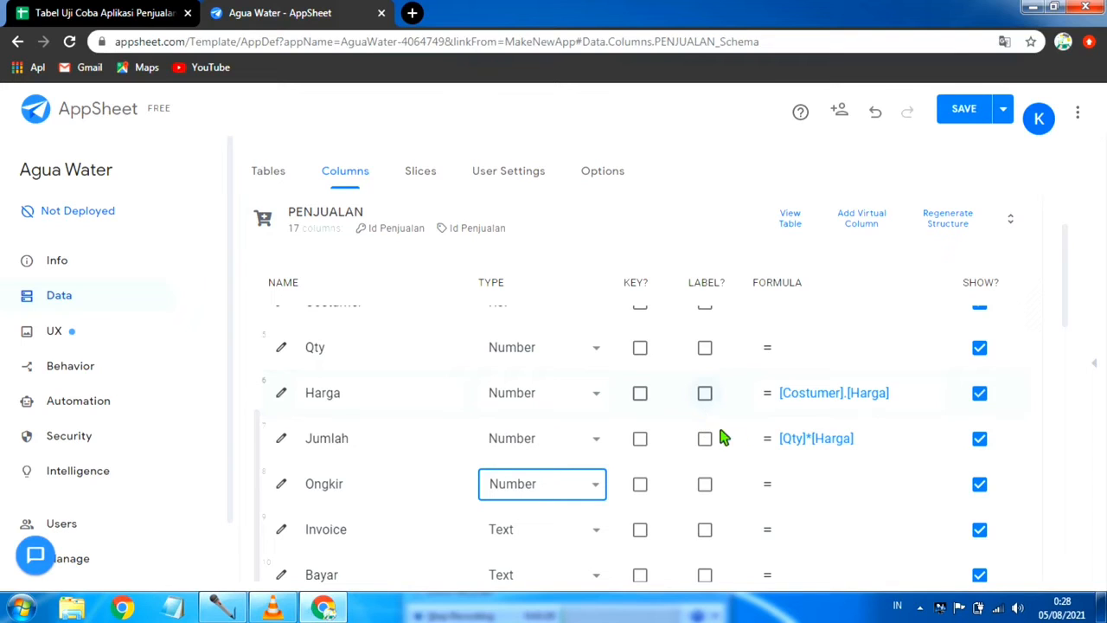
click(848, 490)
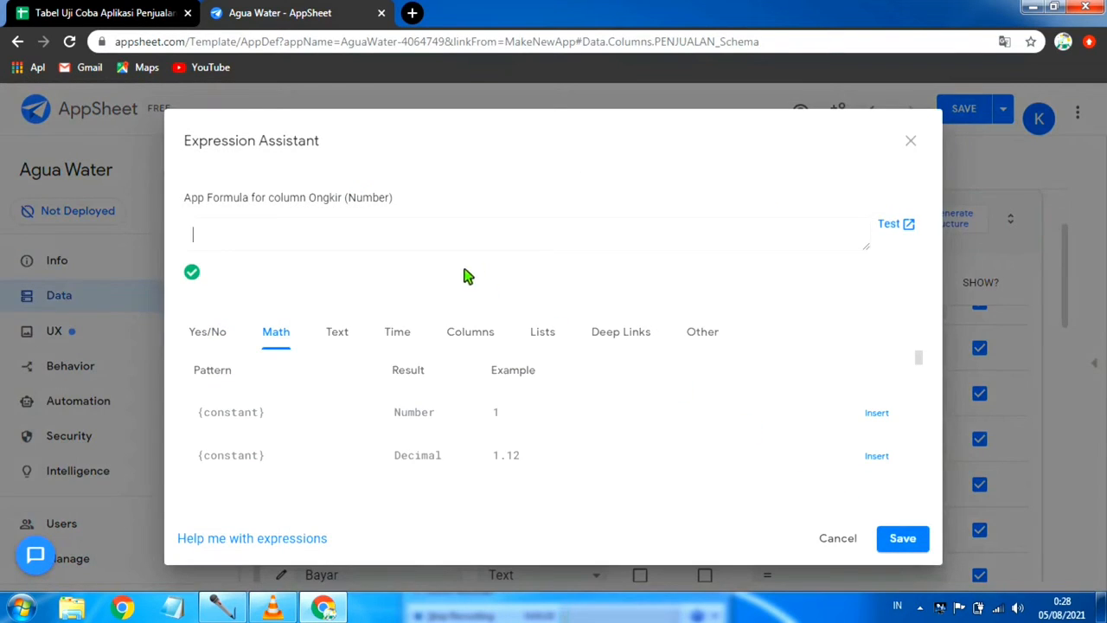
click(706, 334)
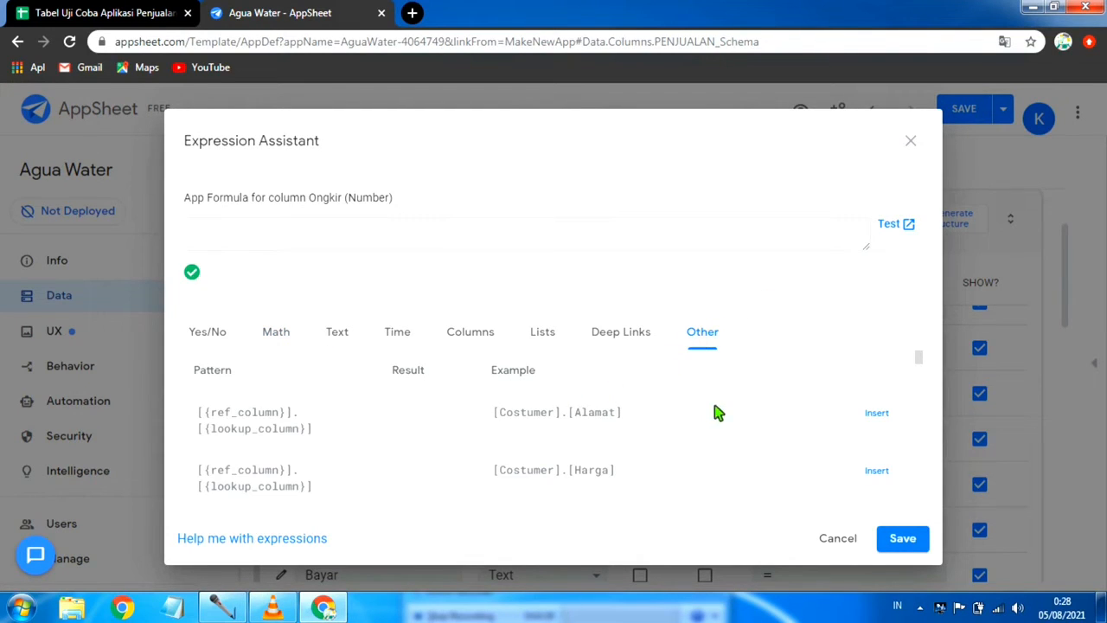
scroll(695, 440, down, 1)
scroll(649, 442, up, 1)
click(877, 471)
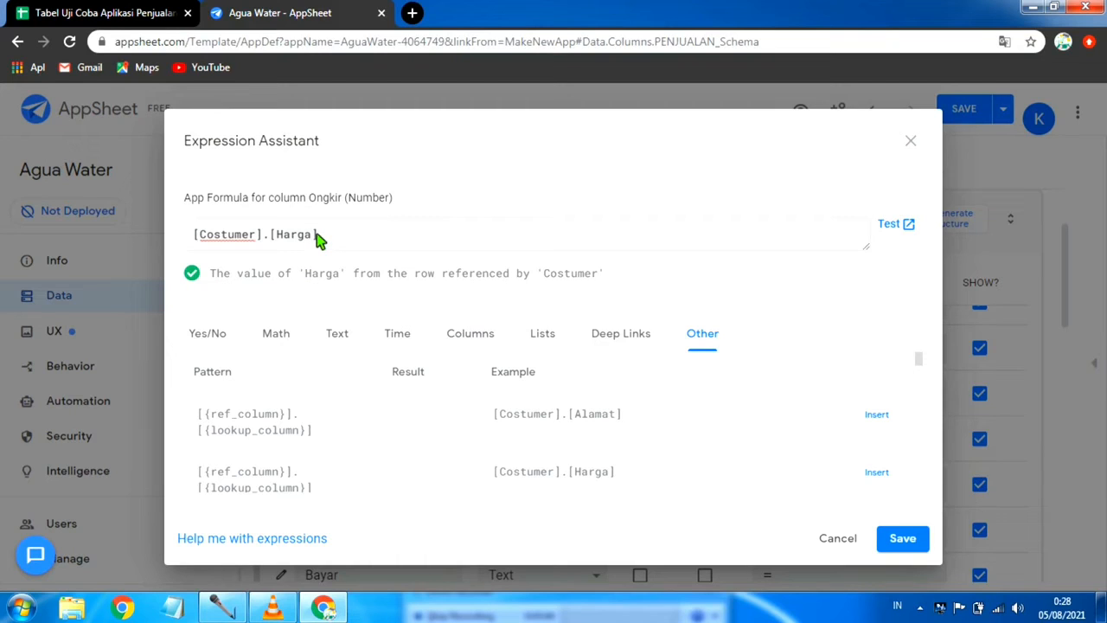
Step: Change the Ongkir column's formula to [Costumer].[Ongkir], and save the app with data verification
key(BackSpace)
key(BackSpace)
key(BackSpace)
key(BackSpace)
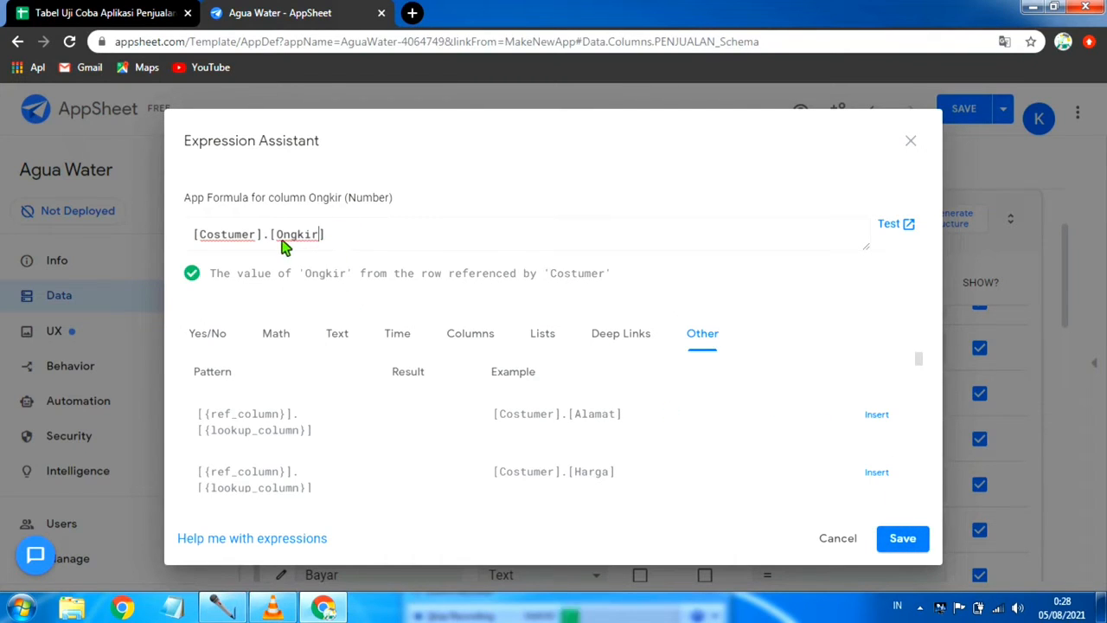
click(905, 539)
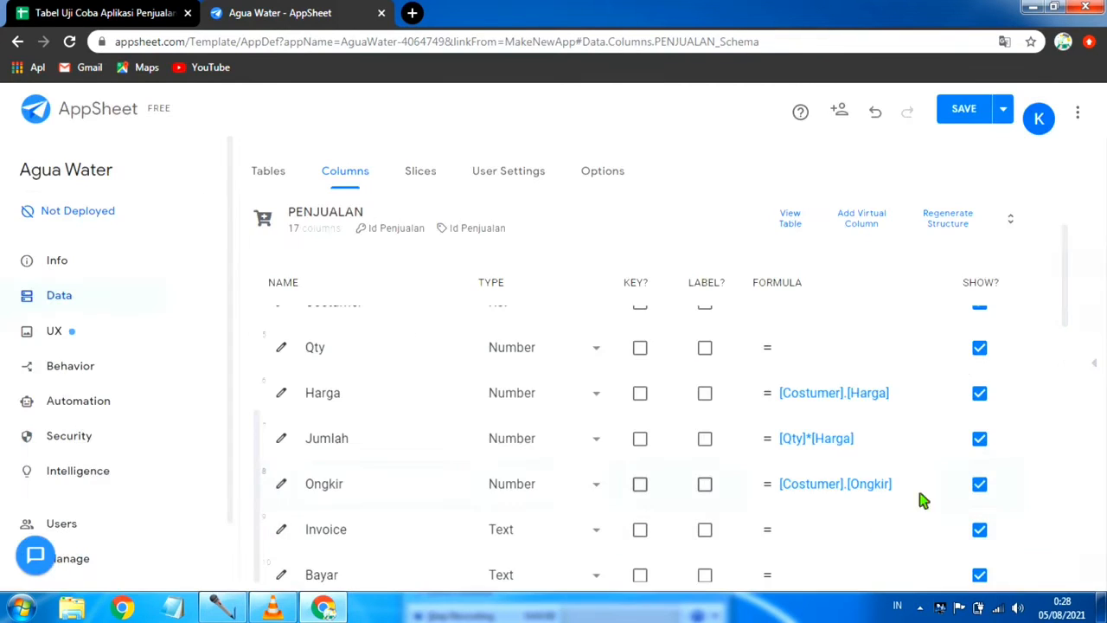
click(1004, 111)
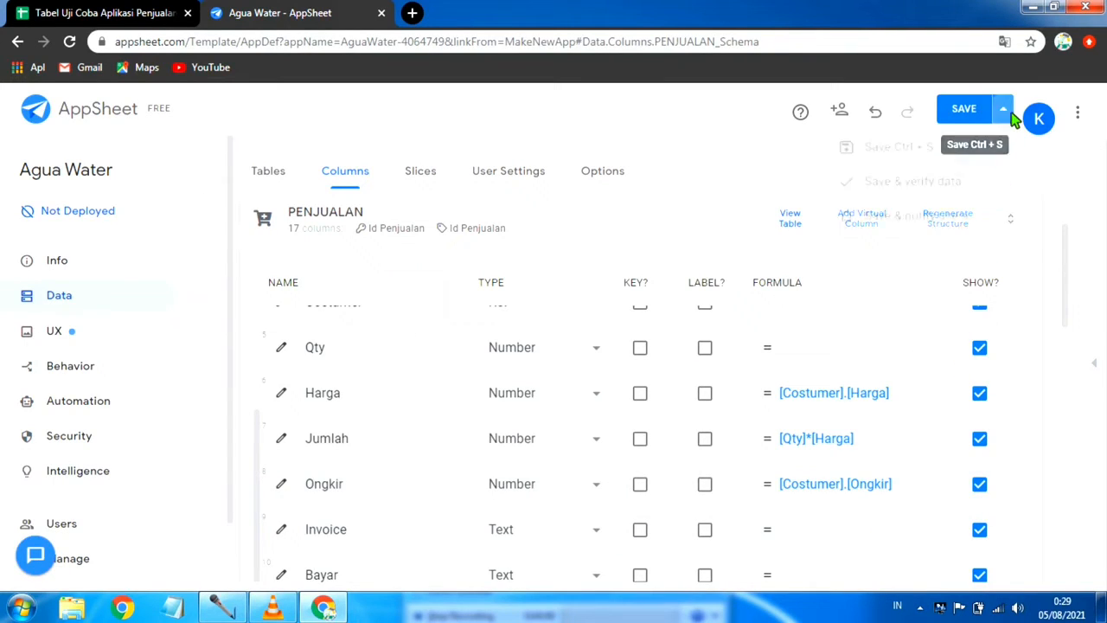
click(899, 199)
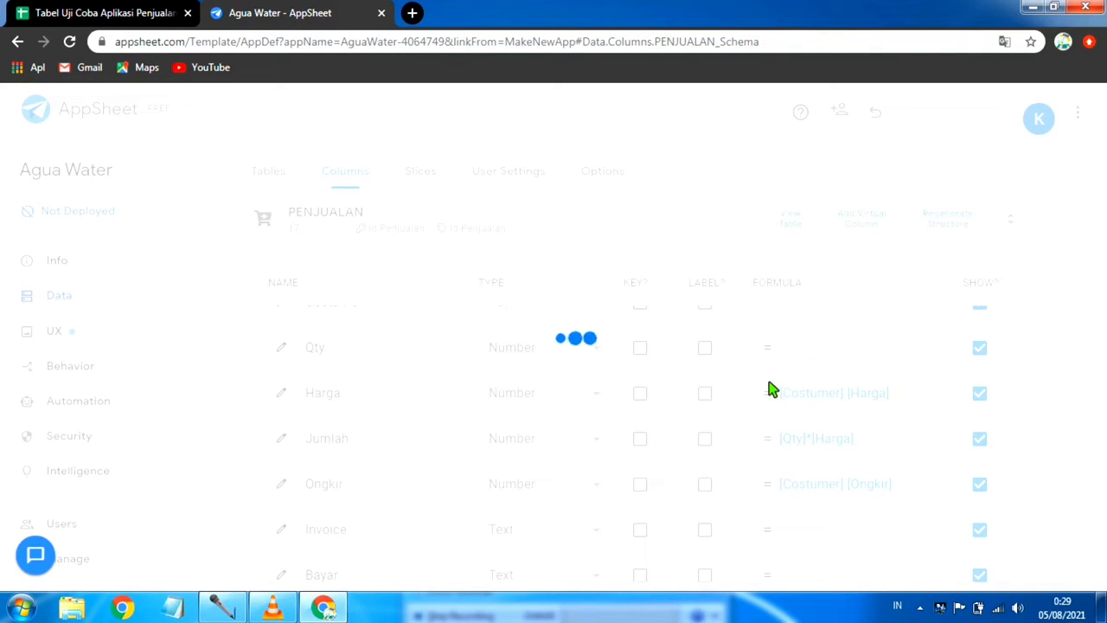
Step: Set the Invoice column's type to Number
scroll(768, 389, down, 1)
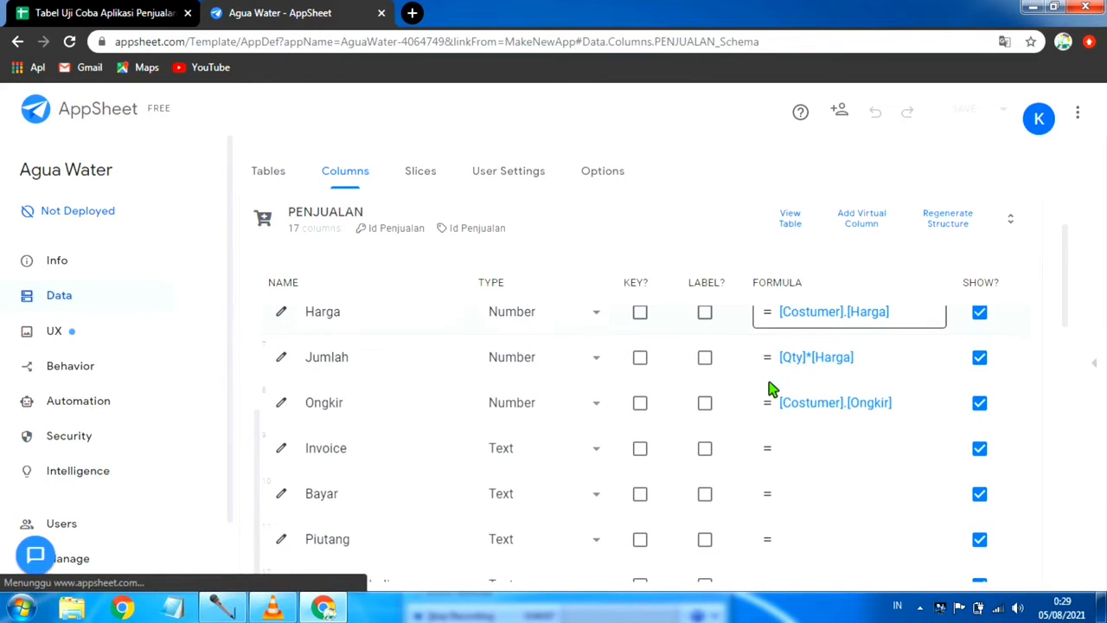
click(604, 455)
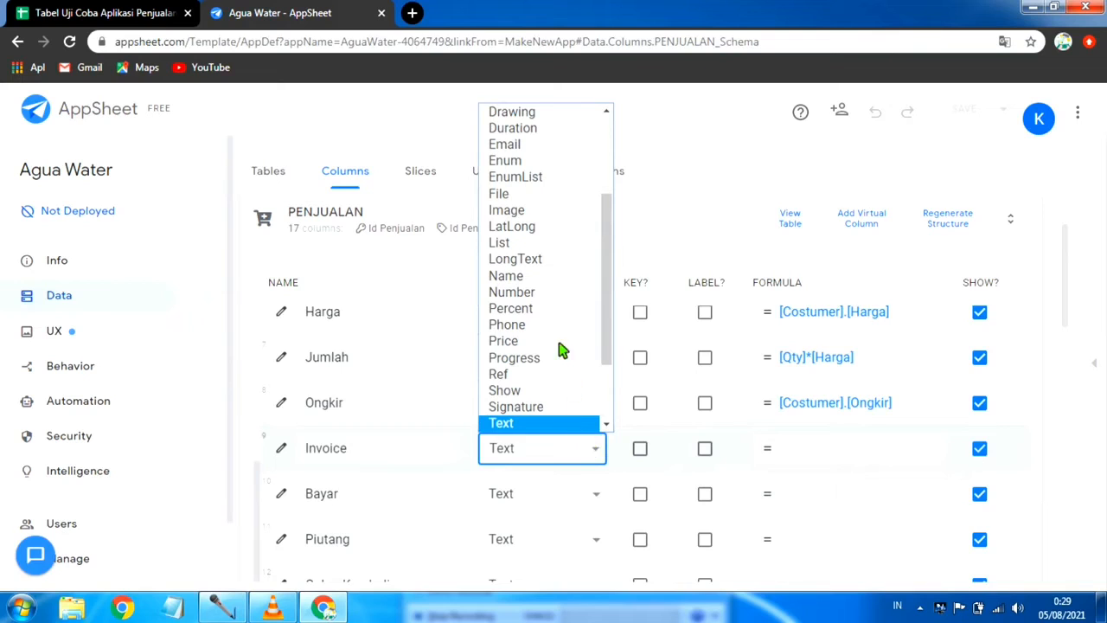
click(526, 294)
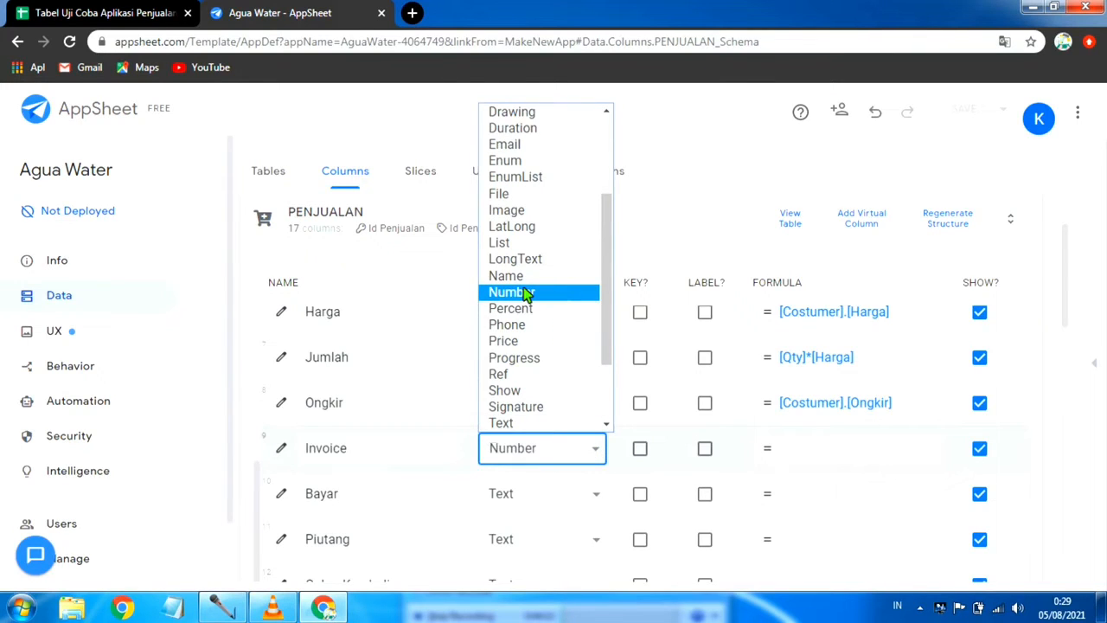
click(838, 451)
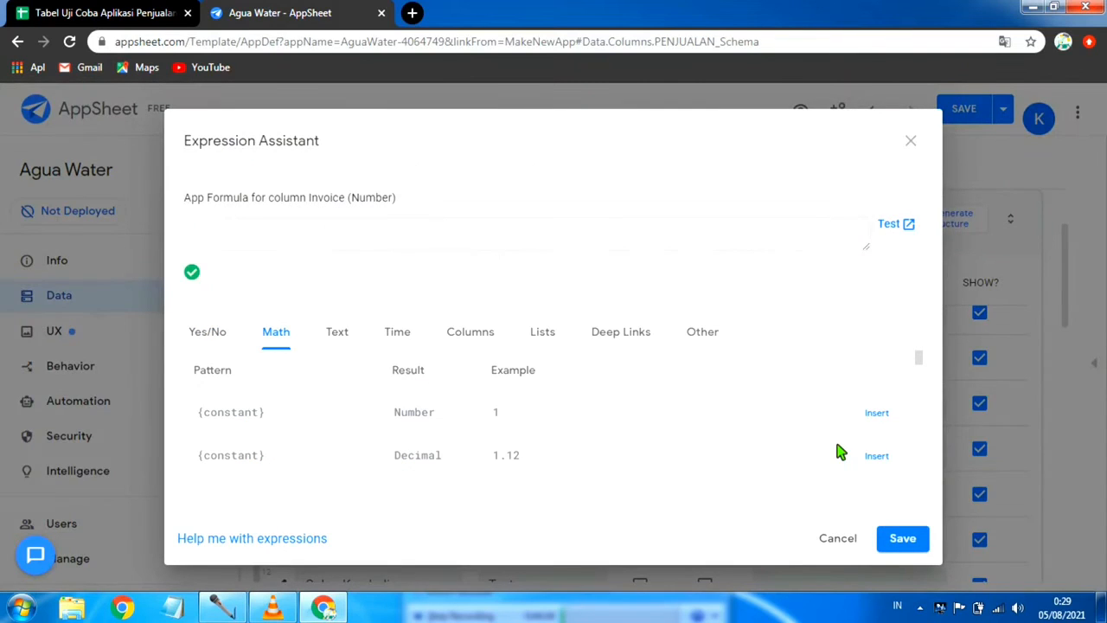
click(910, 141)
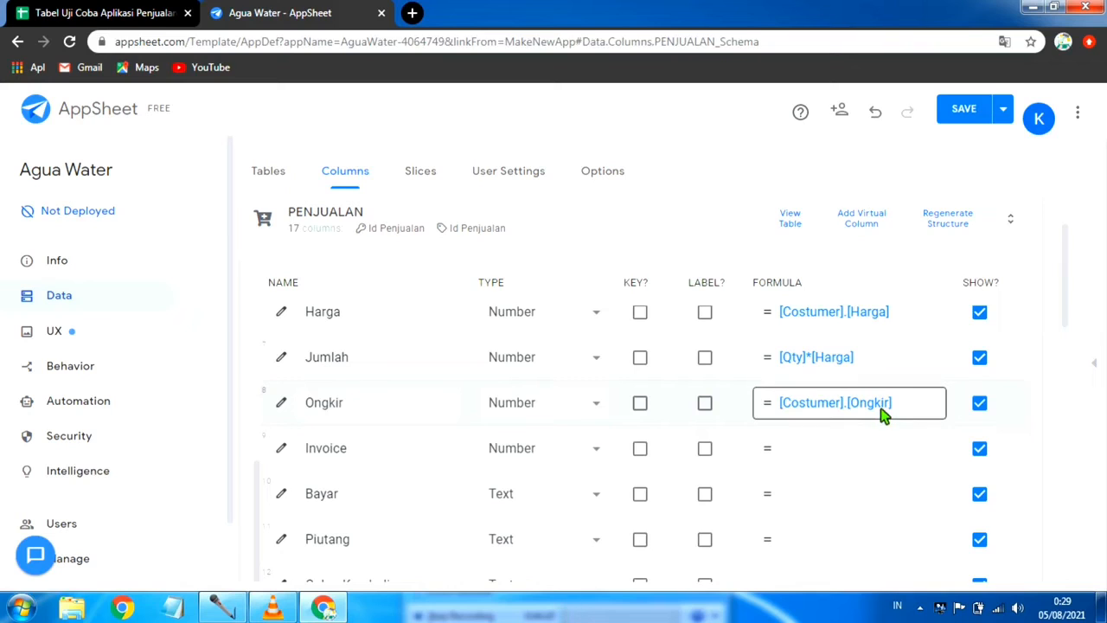
Step: Set the Invoice column's app formula to [Jumlah]+[Ongkir]
click(846, 463)
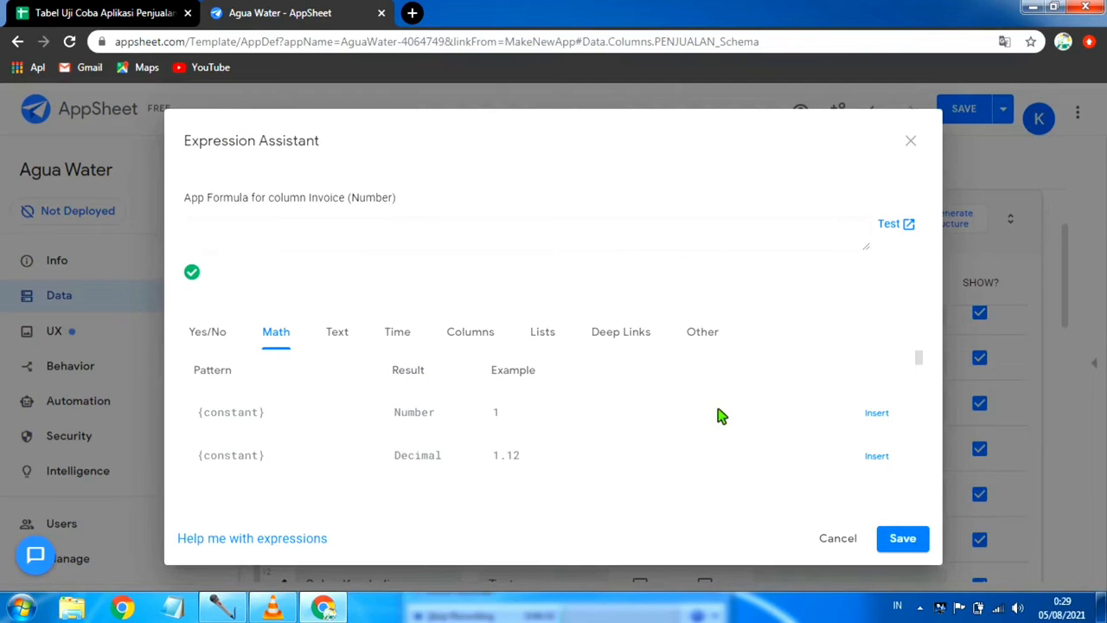
scroll(717, 415, down, 5)
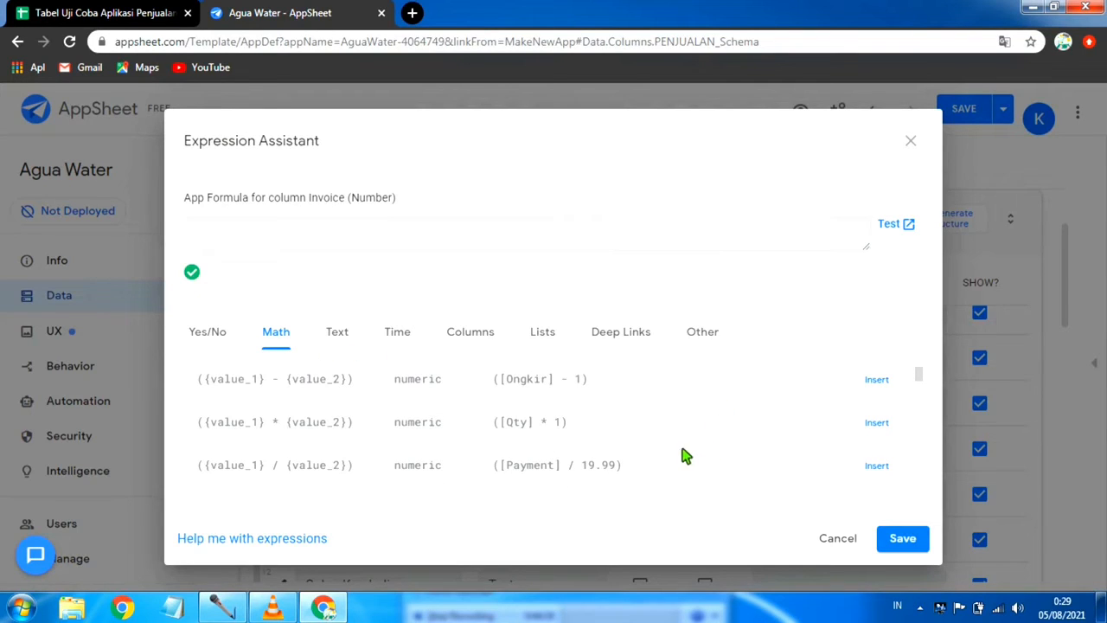
scroll(577, 448, up, 5)
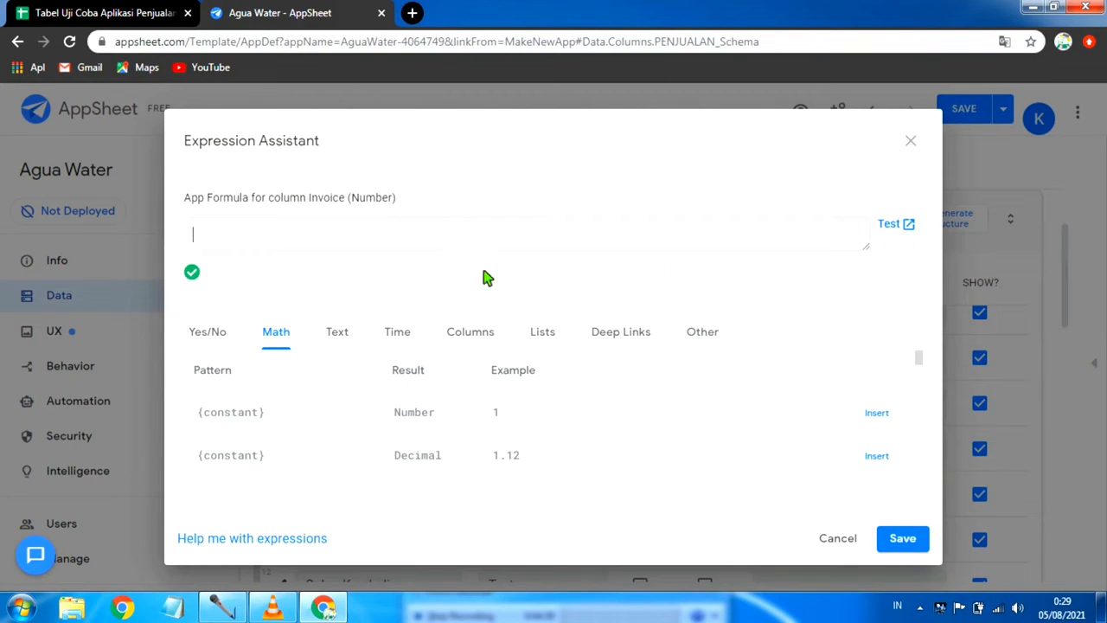
text([Jumlah]+[Ongkir)
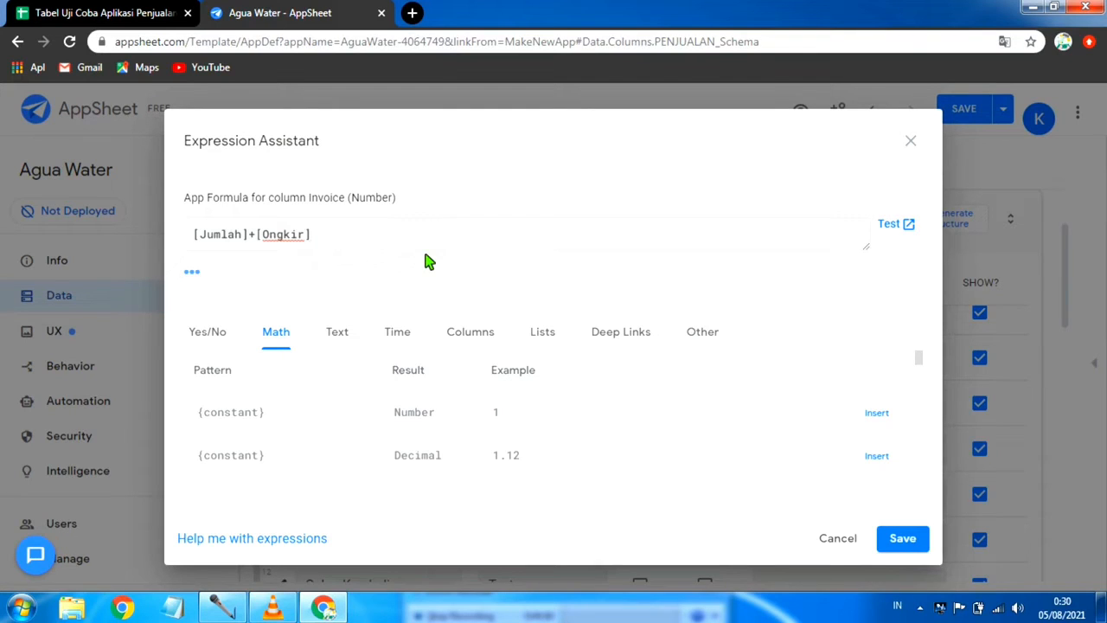
click(912, 546)
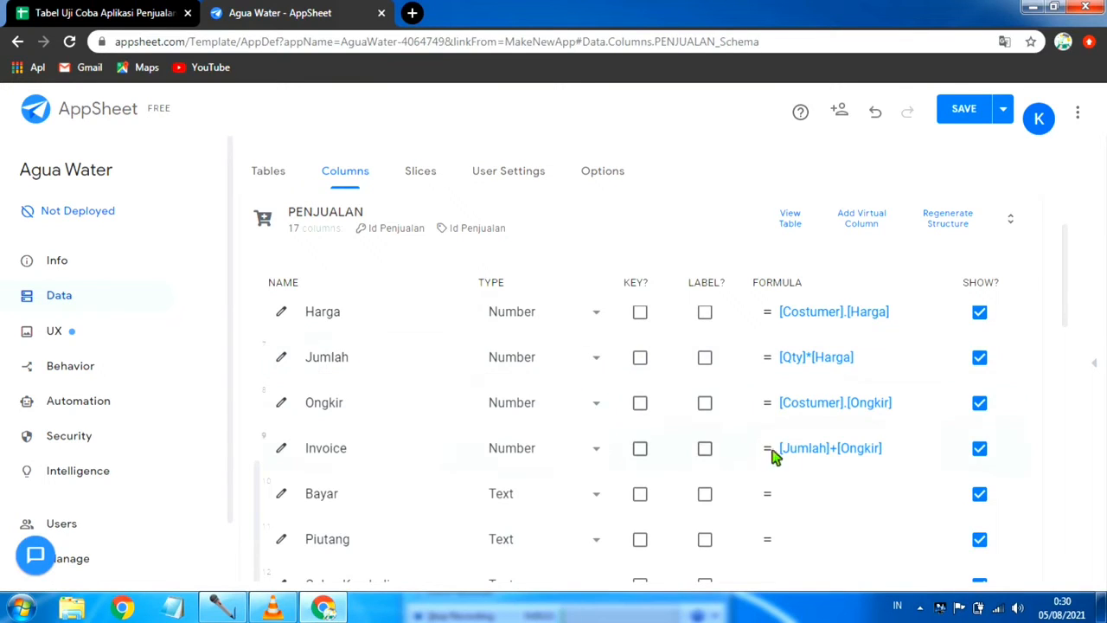
Step: Set the Bayar column's type to Number, and save the app with data verification
scroll(903, 472, down, 1)
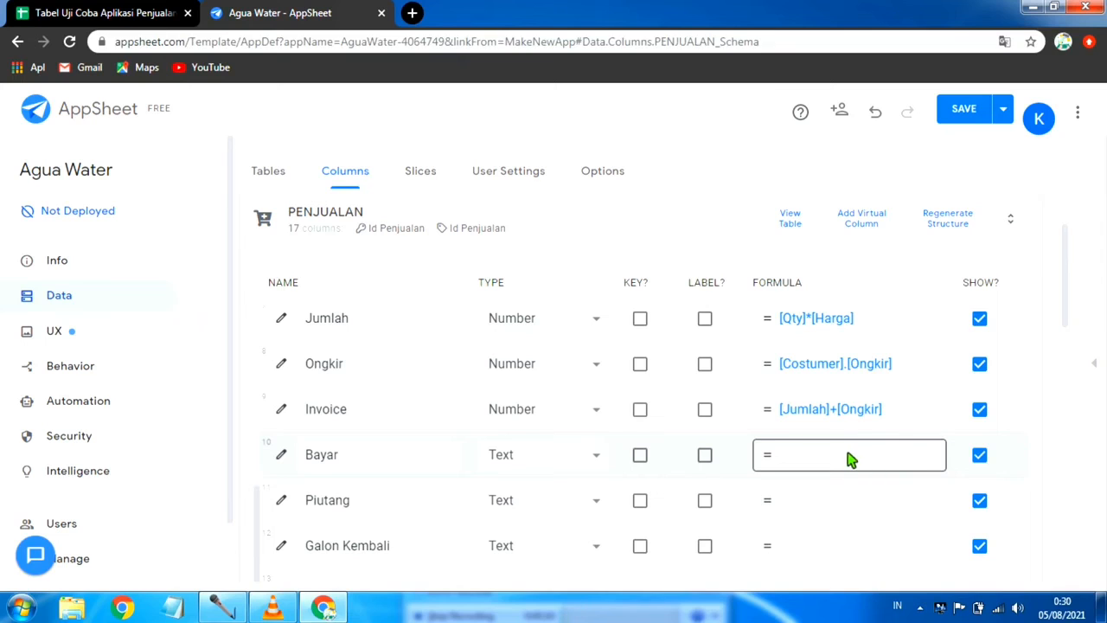
click(601, 461)
scroll(540, 346, down, 1)
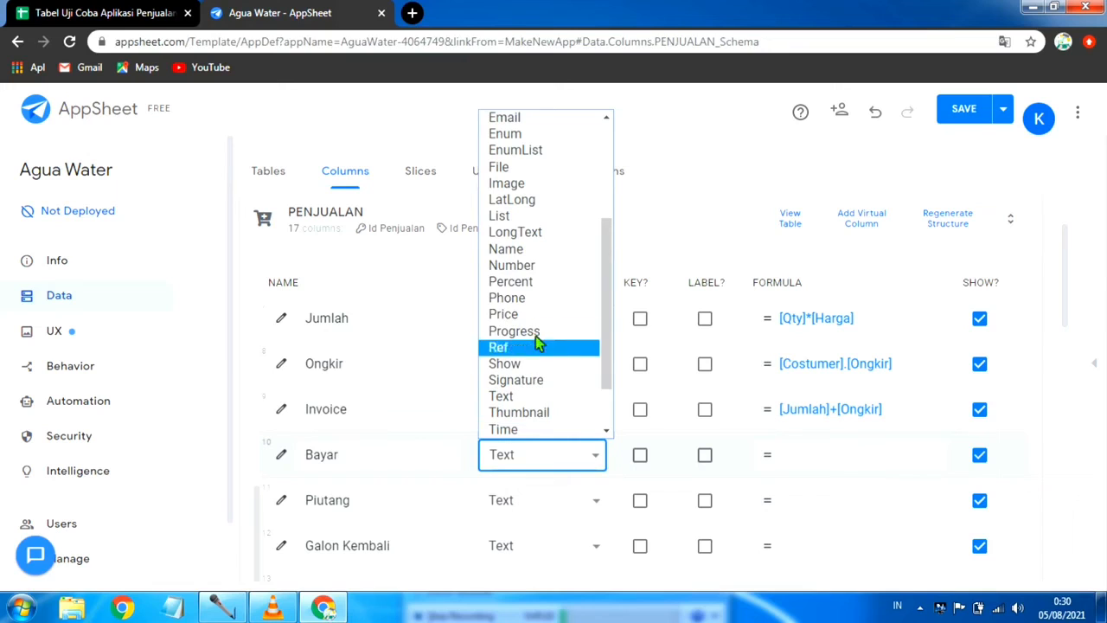
click(543, 275)
scroll(575, 489, down, 1)
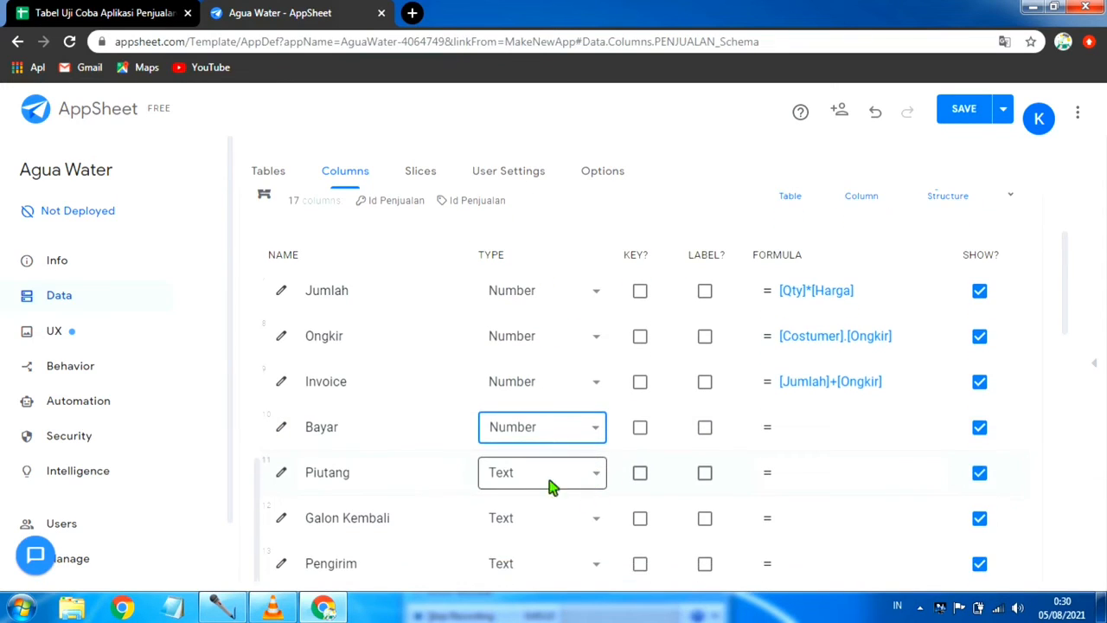
scroll(580, 450, down, 2)
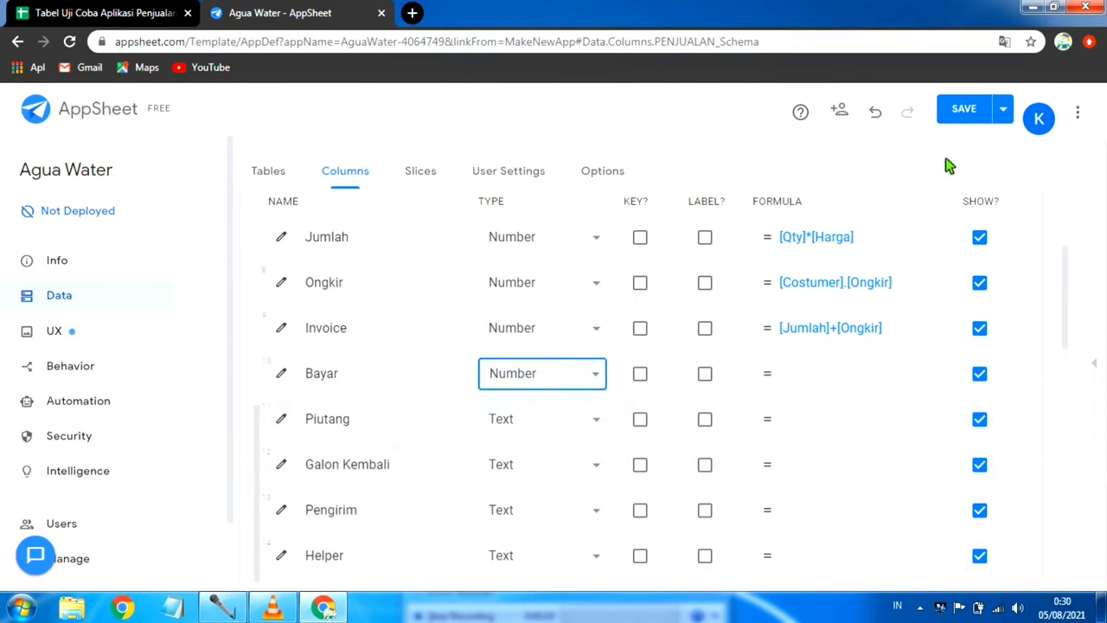
click(1003, 111)
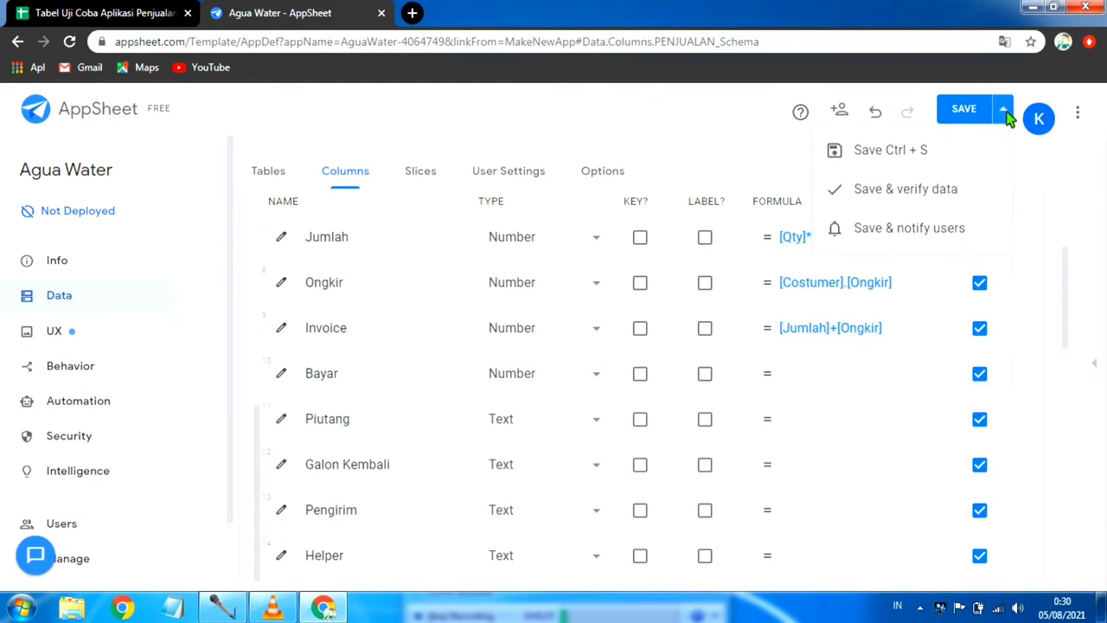
click(940, 192)
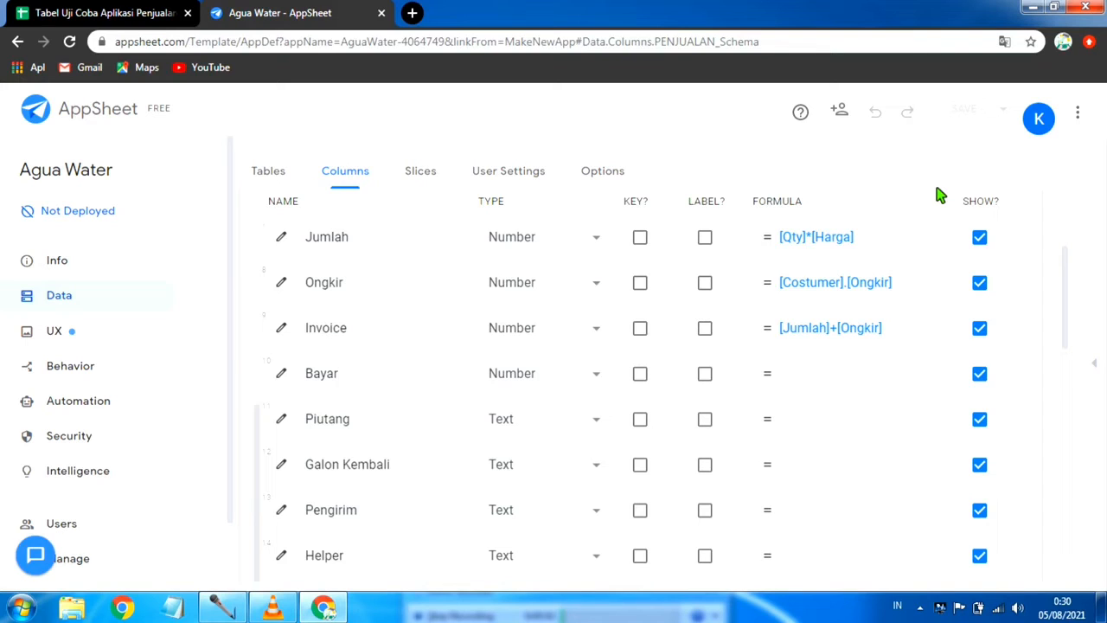
Step: Set the Piutang column's app formula to [Invoice]-[Bayar], and save the app with data verification
click(864, 429)
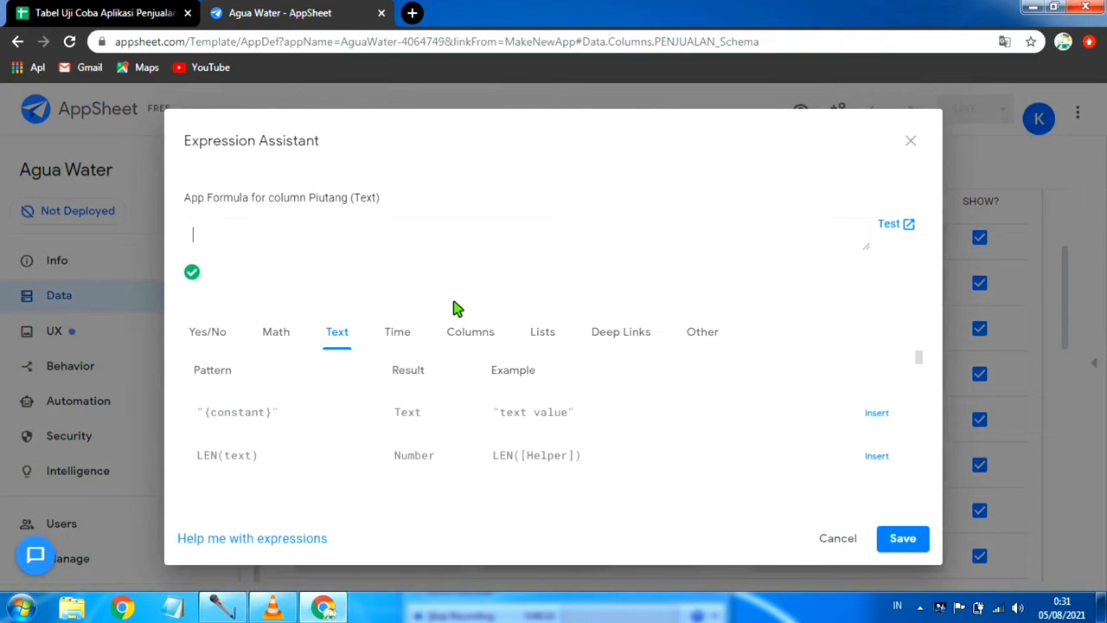
text([Invoice]-[Bayar)
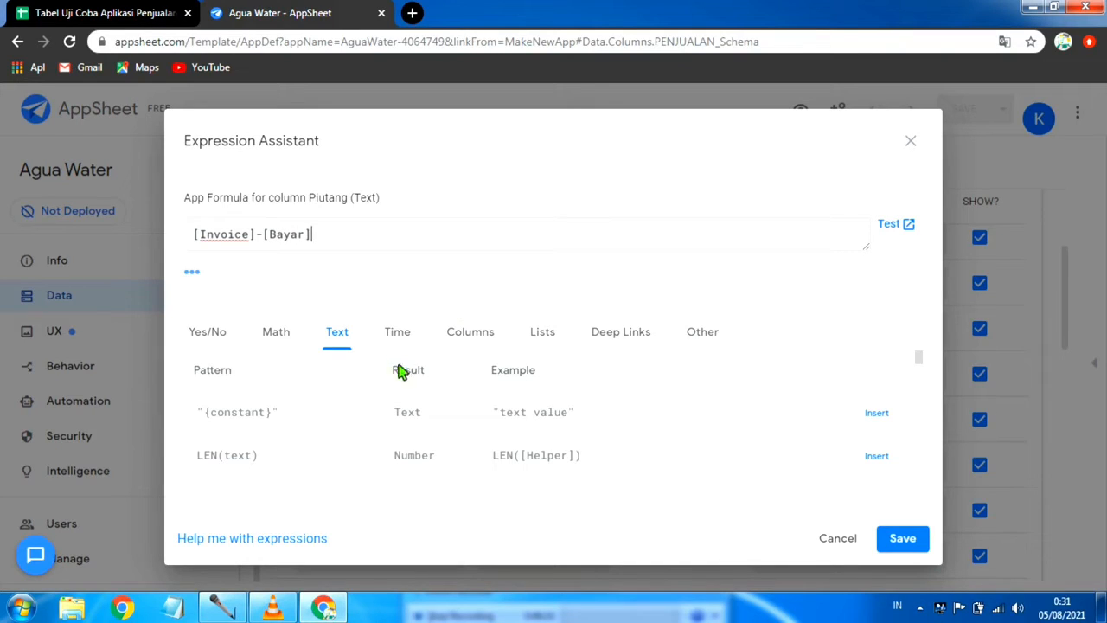
click(904, 538)
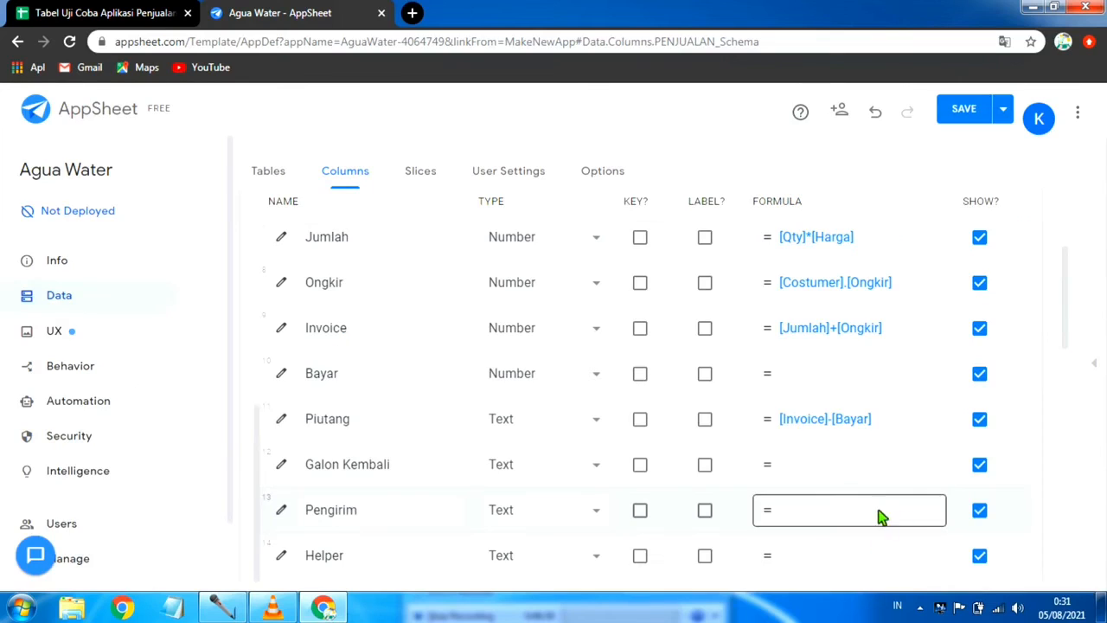
click(1005, 109)
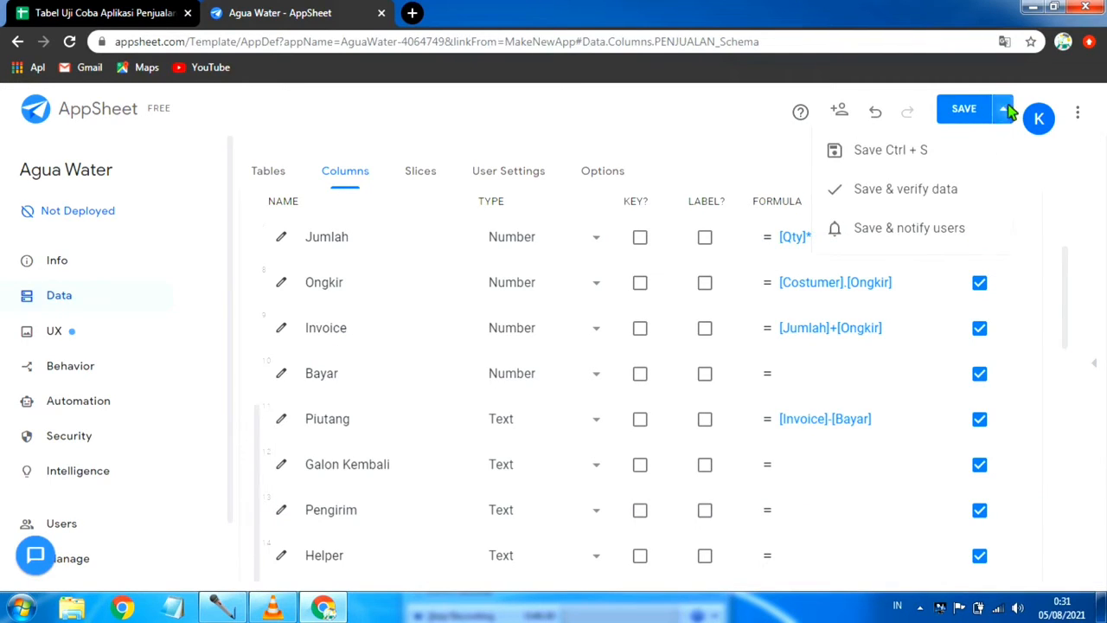
click(926, 197)
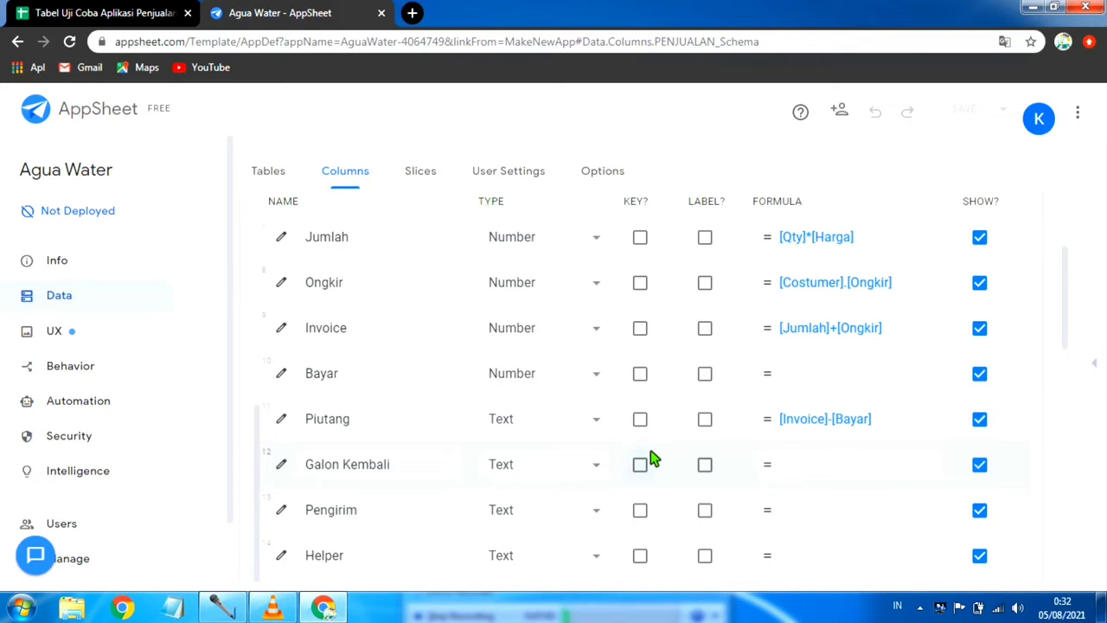
click(596, 419)
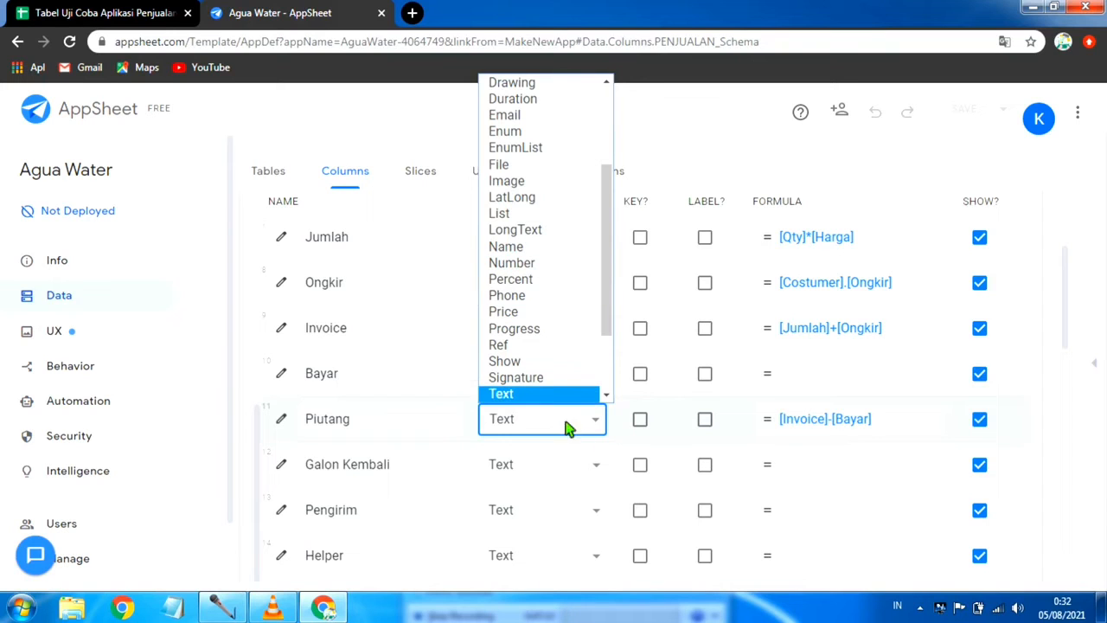
click(847, 467)
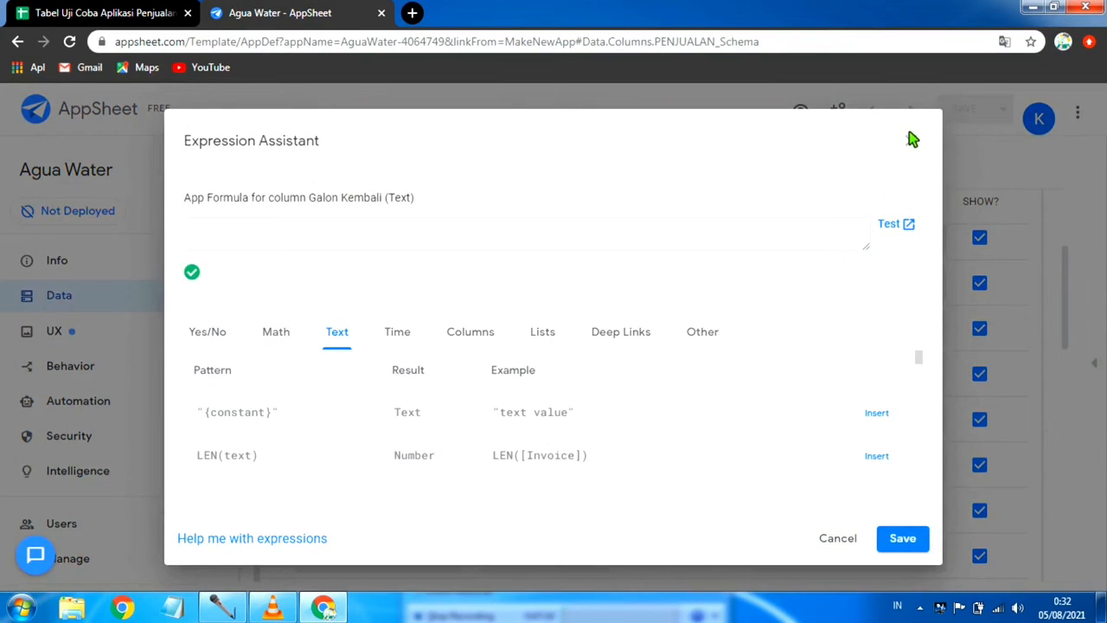
click(910, 140)
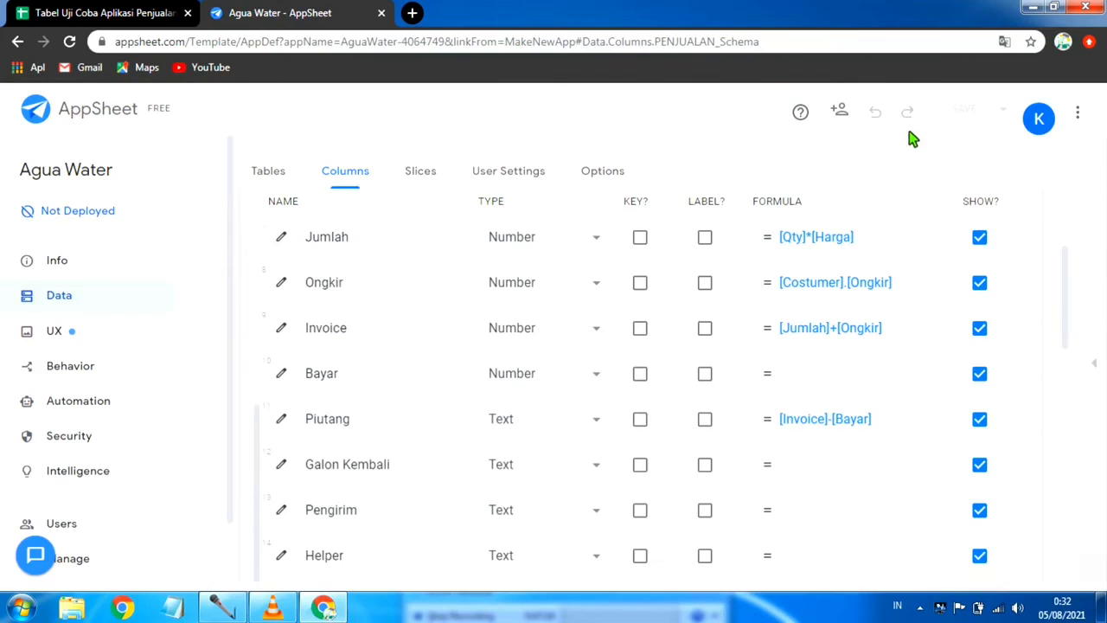
Step: Set the types of the Piutang and Galon Kembali columns to Number
click(598, 424)
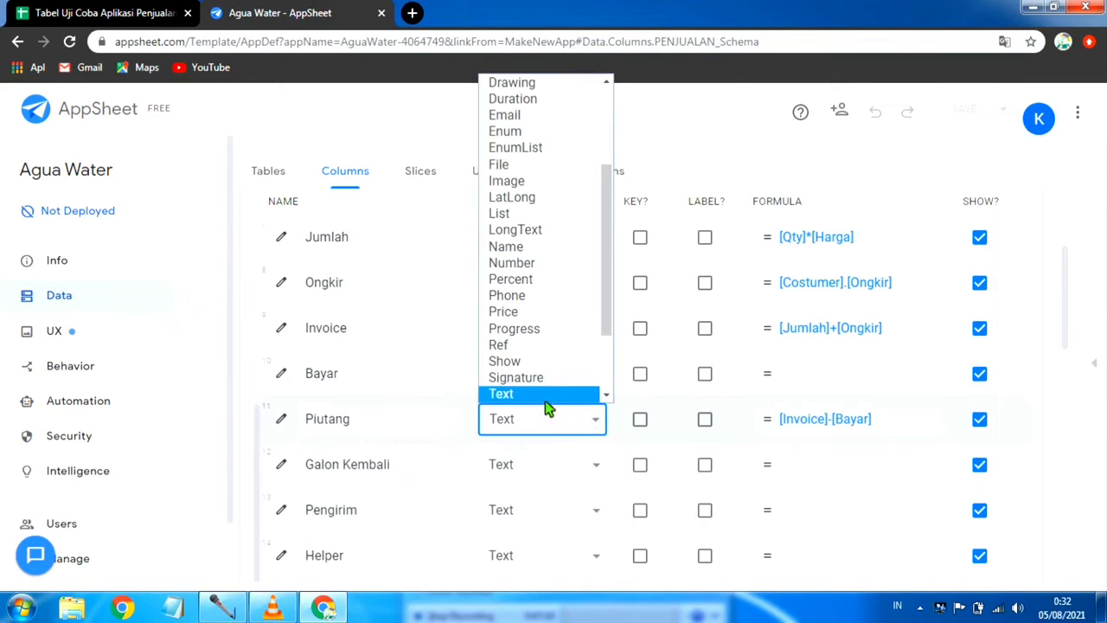
click(550, 274)
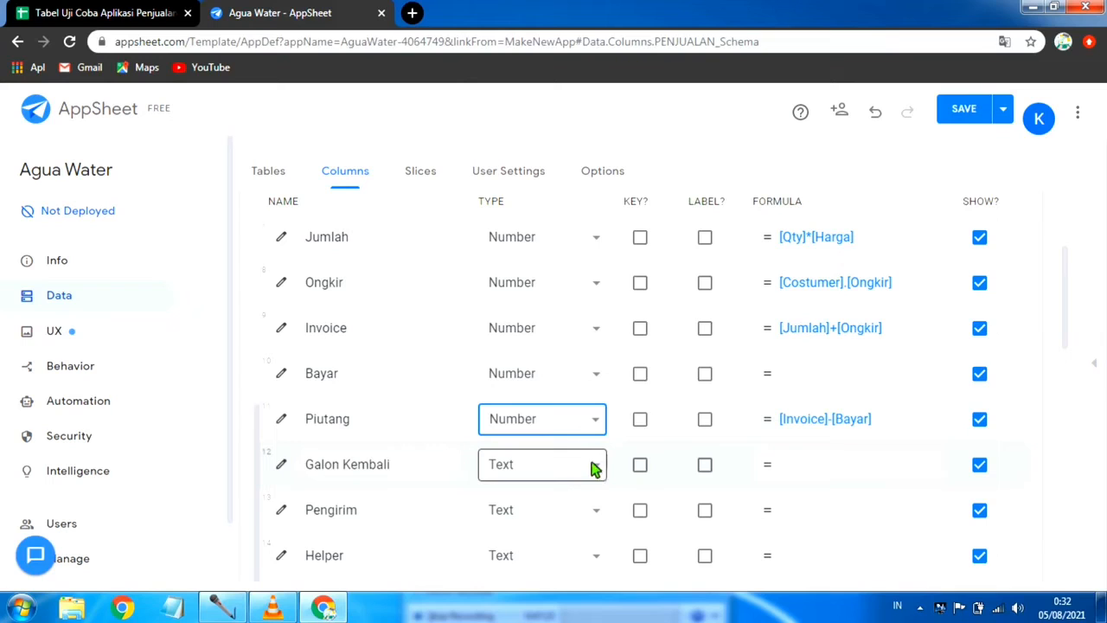
click(560, 458)
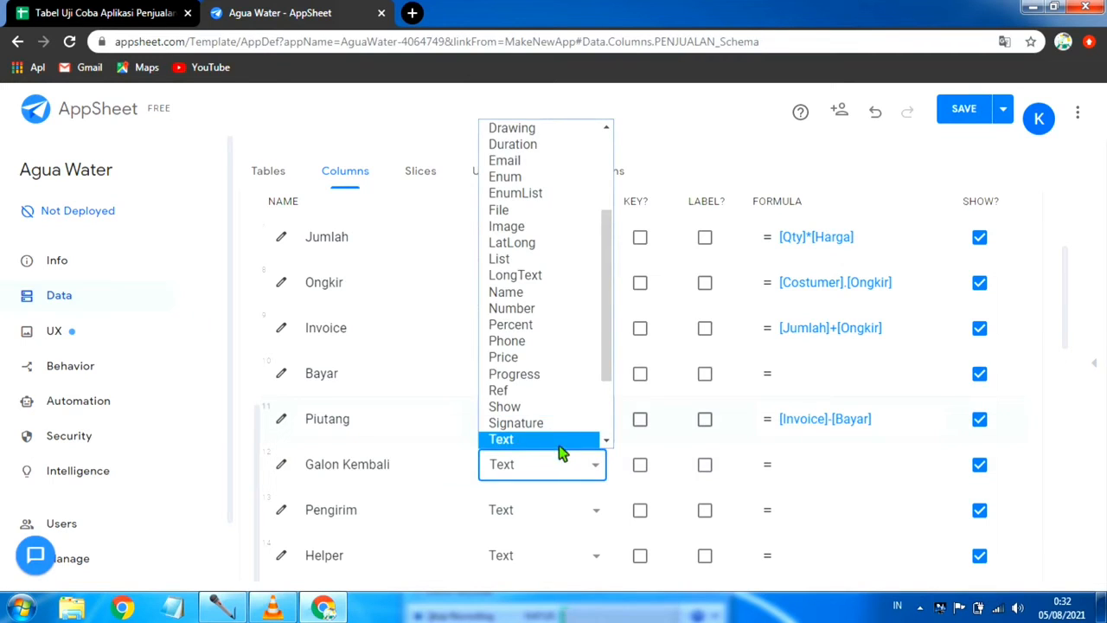
click(550, 307)
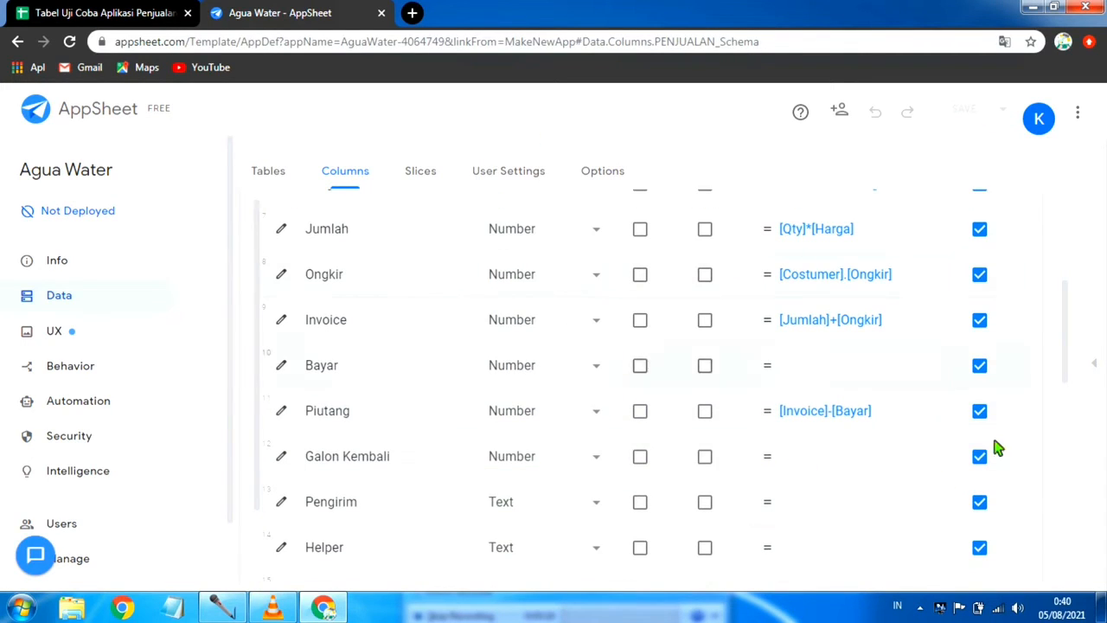
Step: Set the Pengirim column's type to Enum
scroll(699, 454, down, 1)
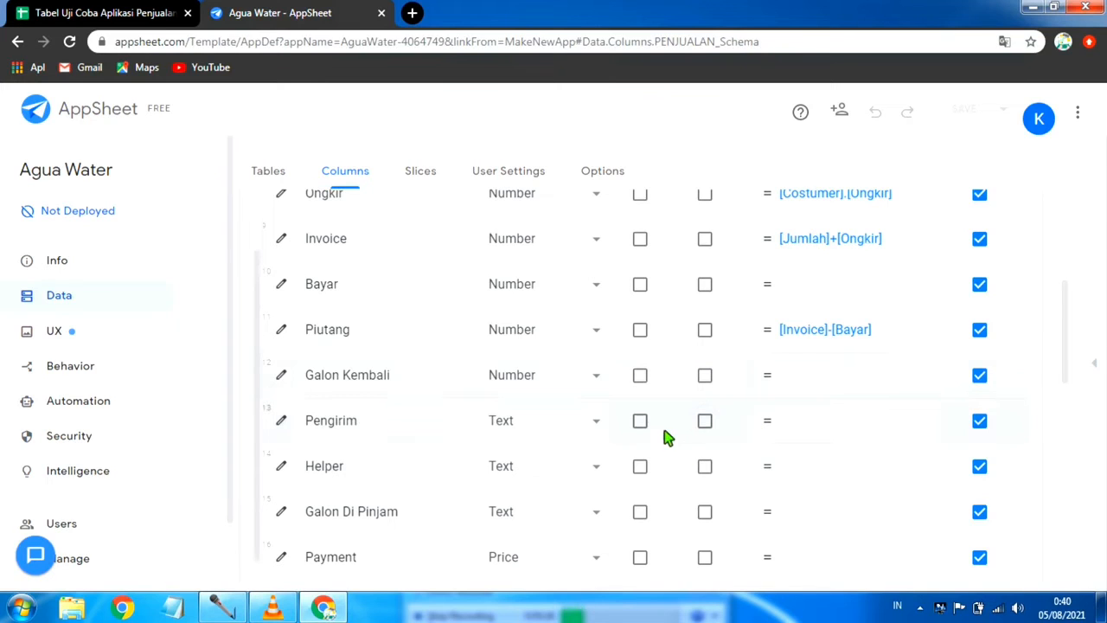
click(596, 422)
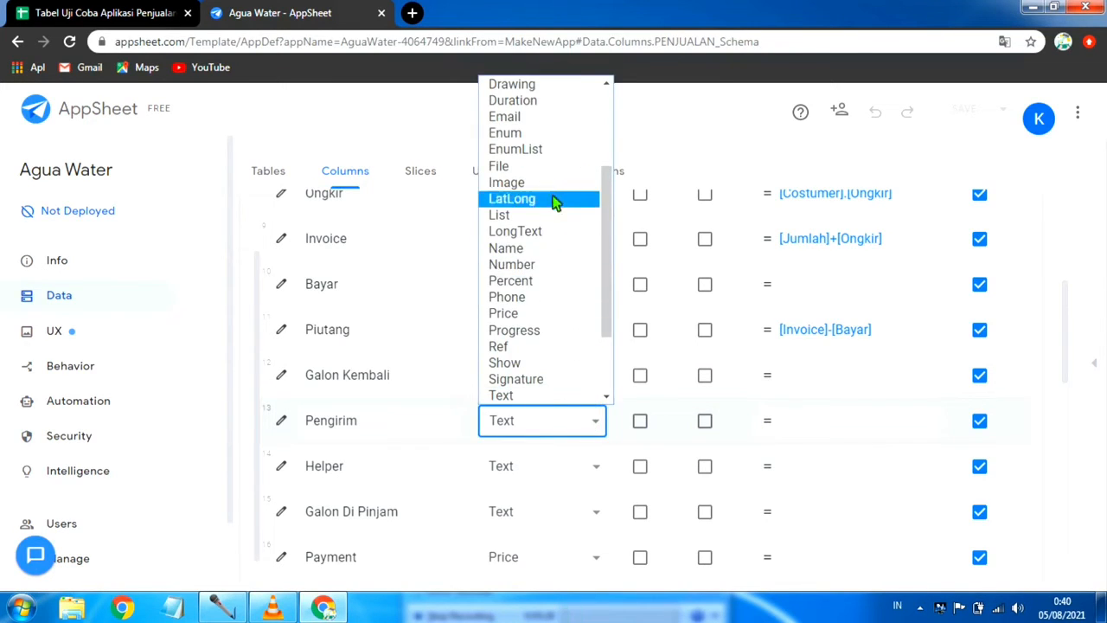
scroll(554, 201, up, 3)
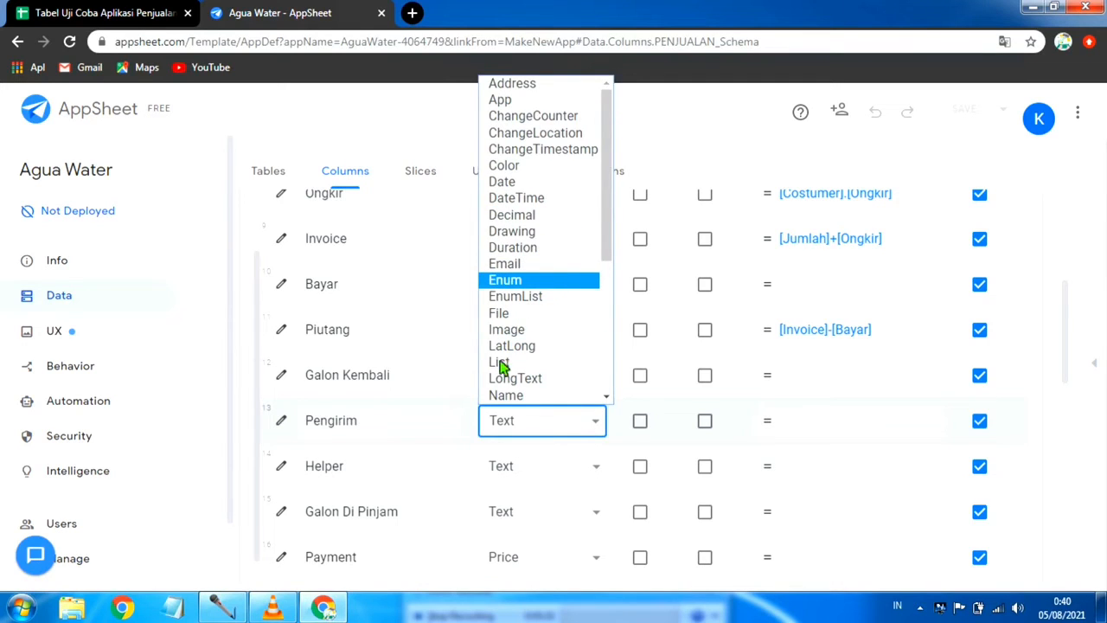
click(505, 281)
scroll(442, 444, down, 1)
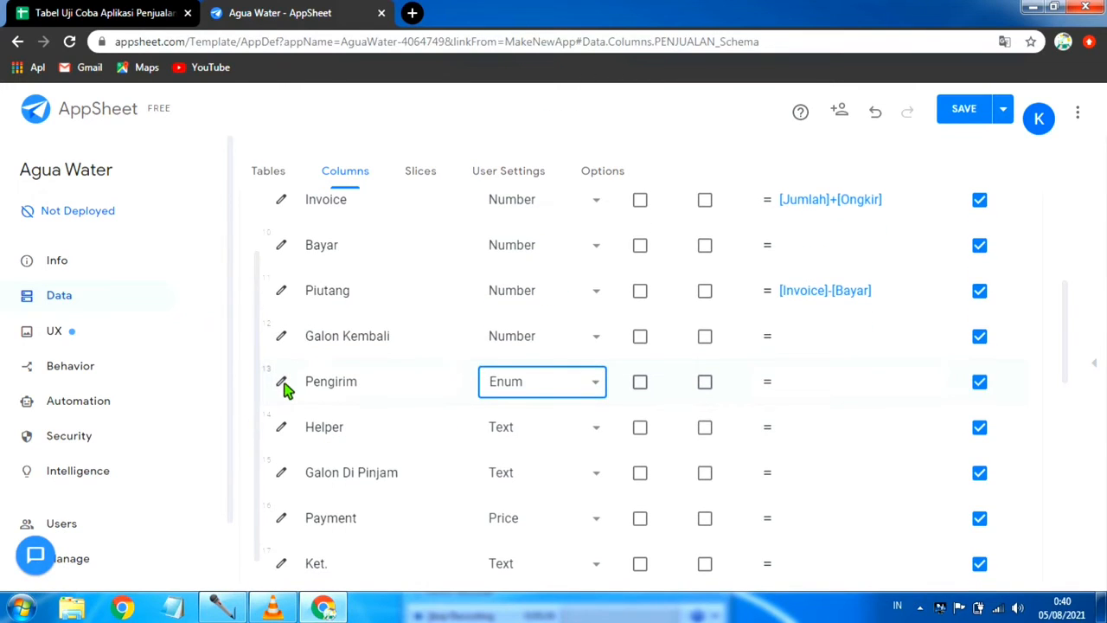
click(282, 383)
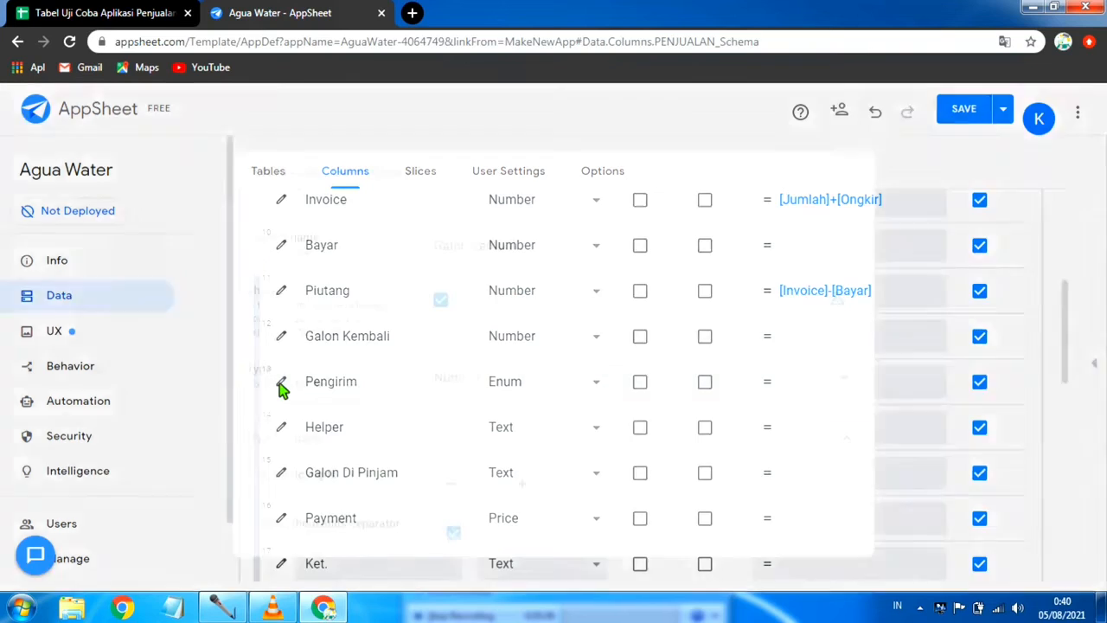
scroll(566, 419, down, 3)
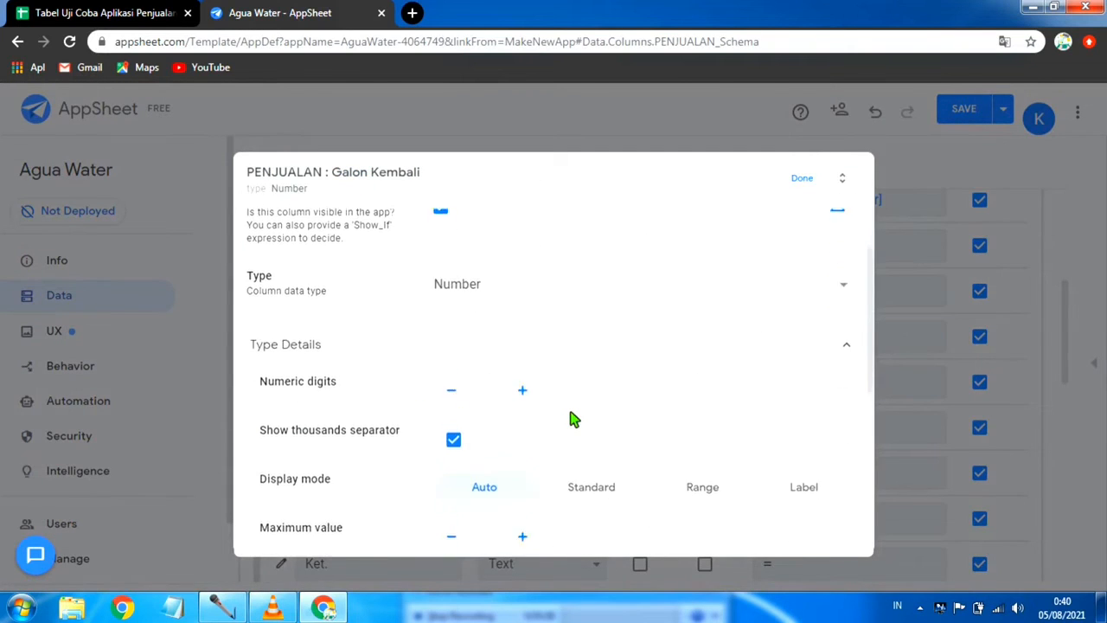
scroll(570, 419, up, 3)
scroll(571, 419, down, 4)
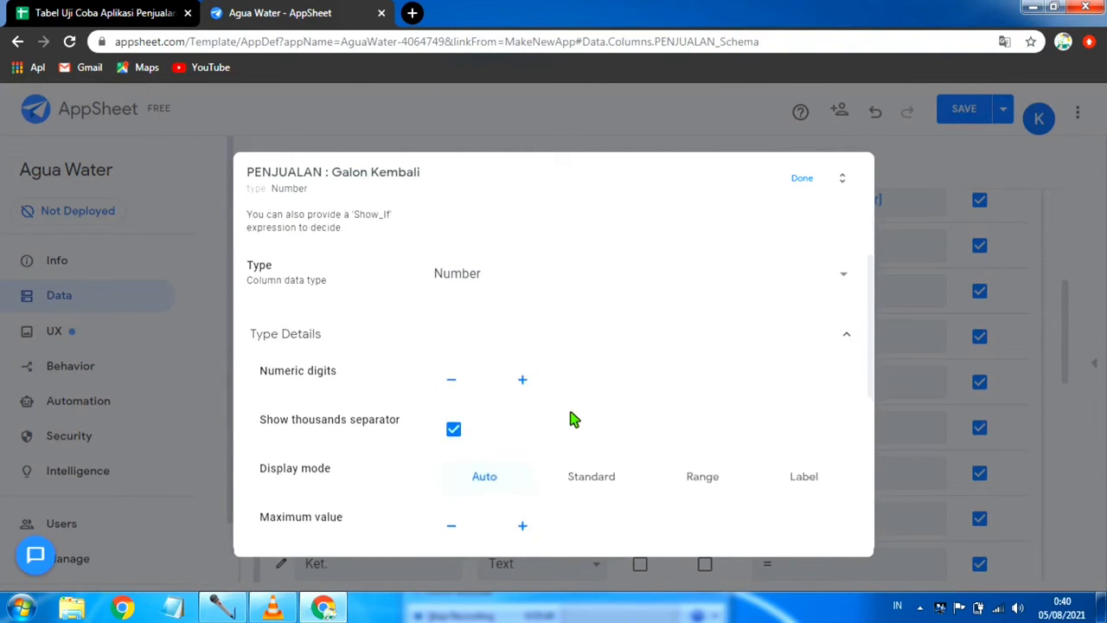
scroll(570, 420, up, 1)
scroll(570, 419, up, 3)
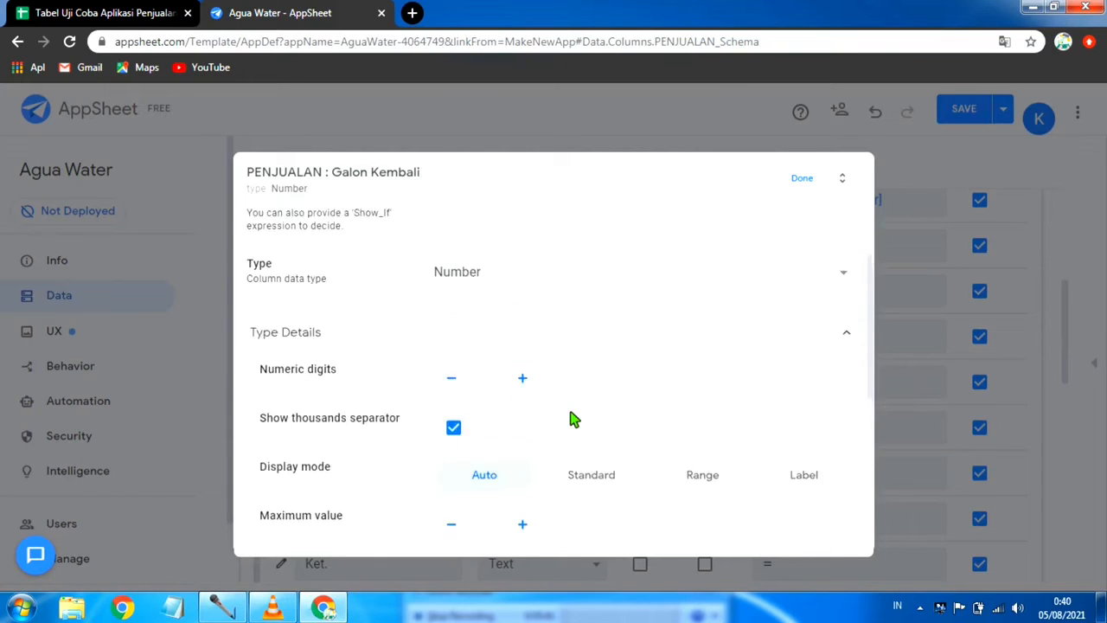
click(804, 180)
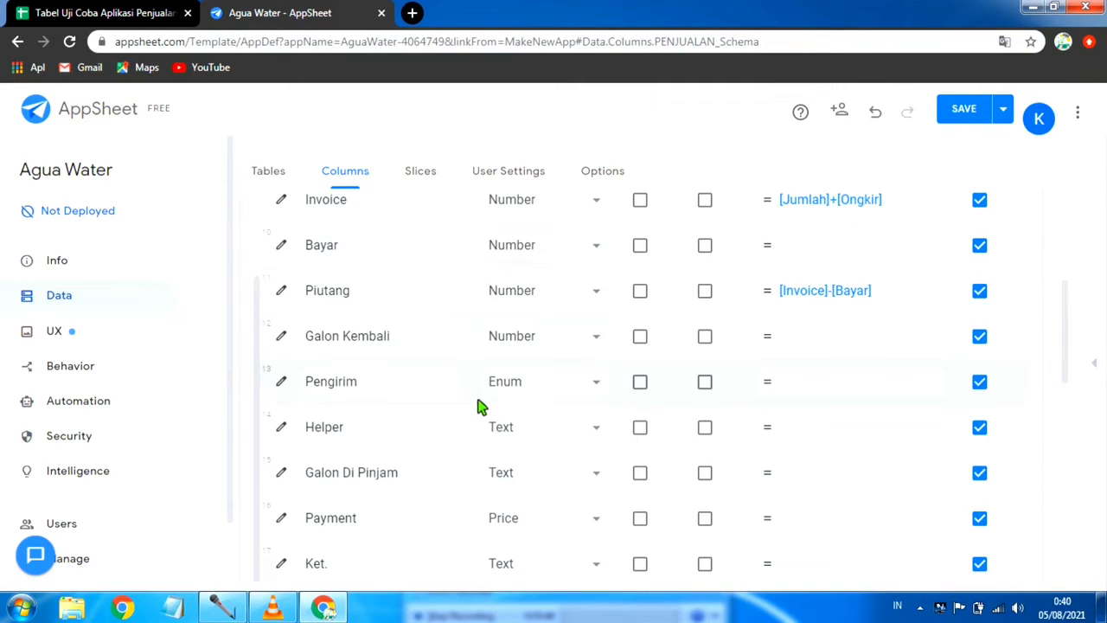
Step: Set the input mode of the Pengirim column to Dropdown in its column settings
click(282, 384)
scroll(614, 350, down, 2)
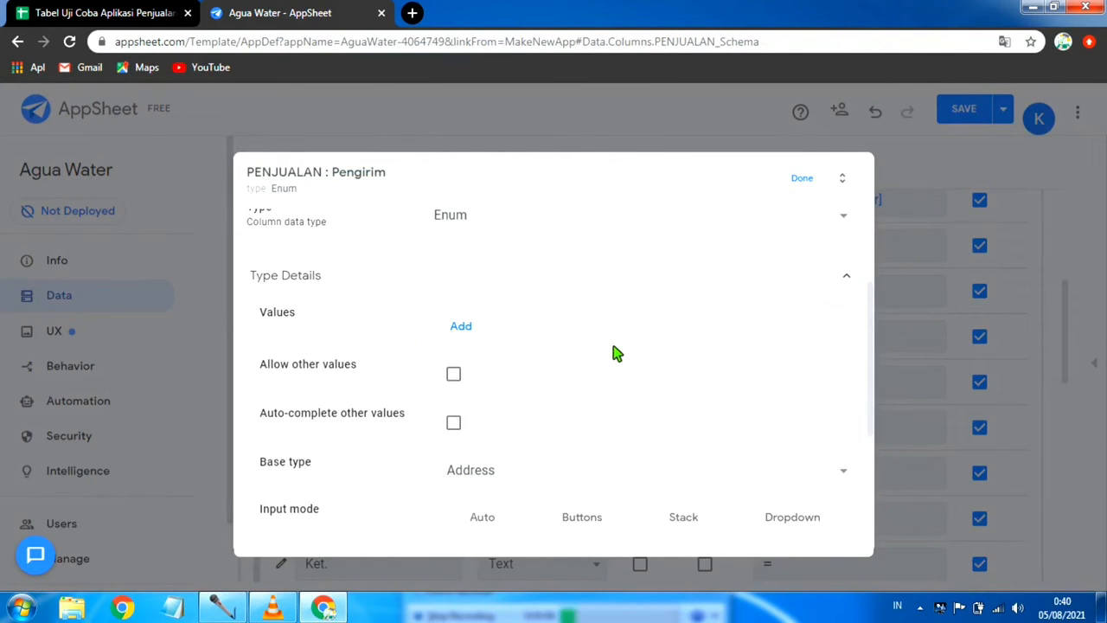
scroll(605, 359, down, 1)
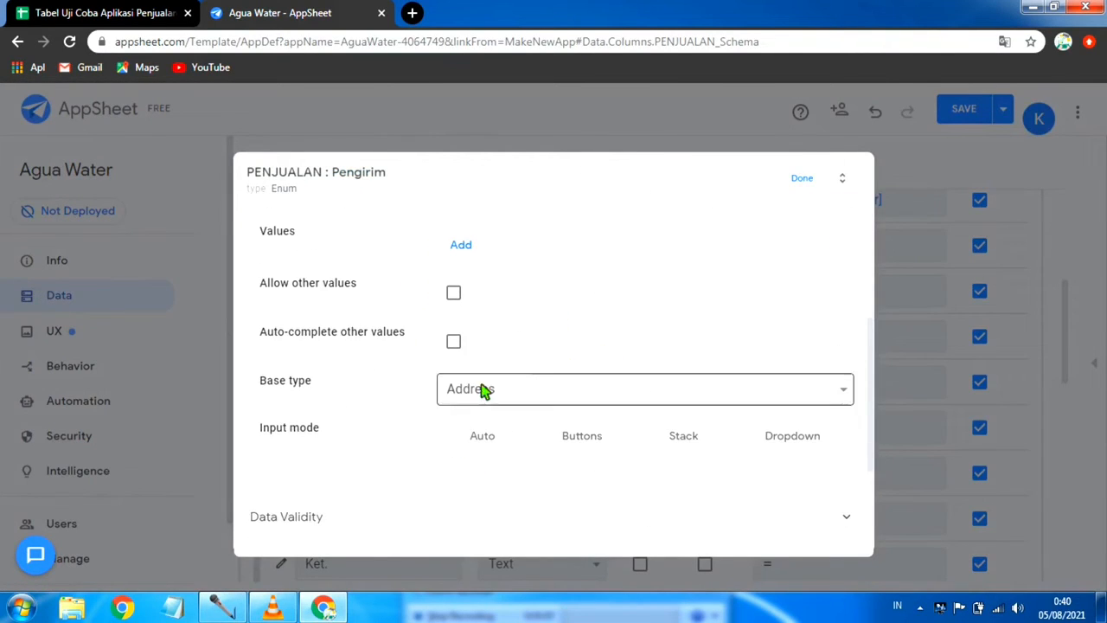
click(773, 439)
Step: Set the Pengirim column's Valid If formula to Daftar Karyawan [Nama], and save the app with data verification
scroll(723, 446, down, 2)
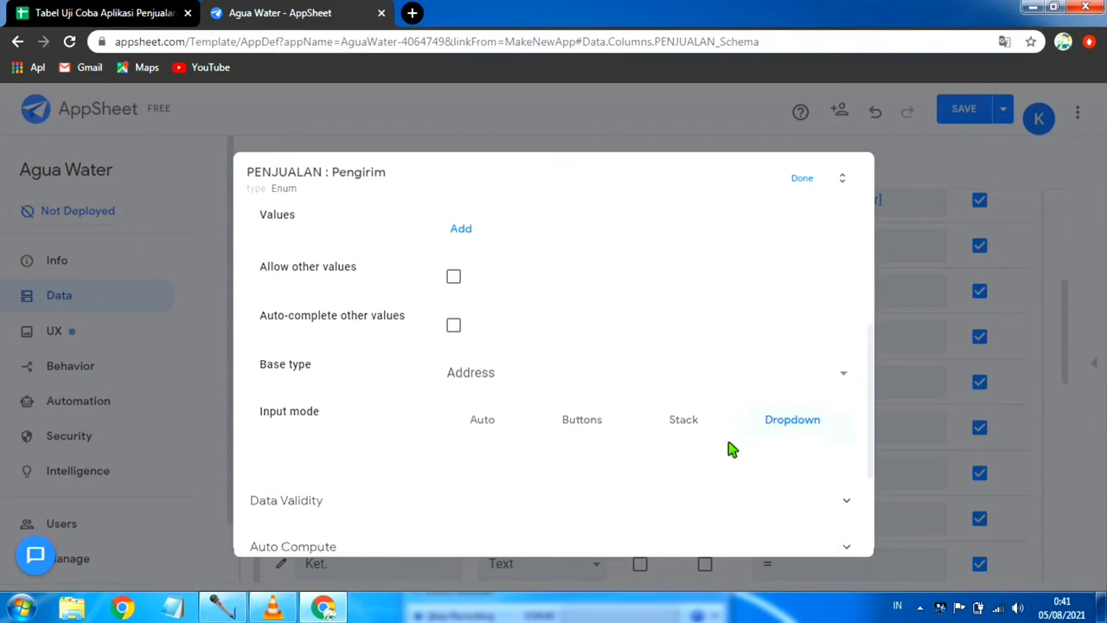
click(363, 354)
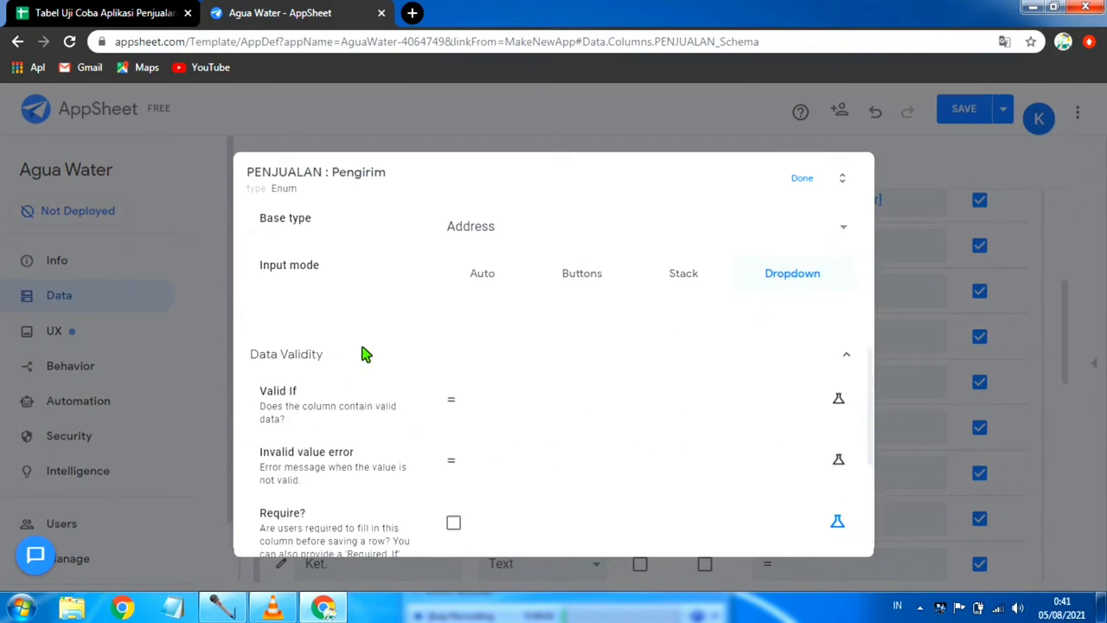
click(529, 401)
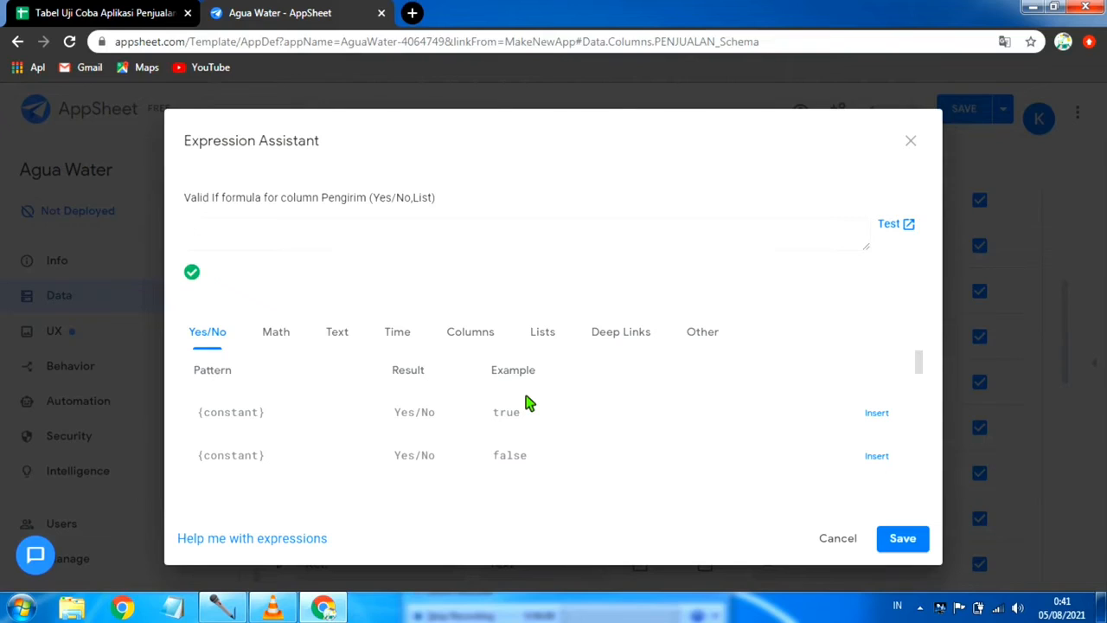
text(Da)
text(ftar Karyawan)
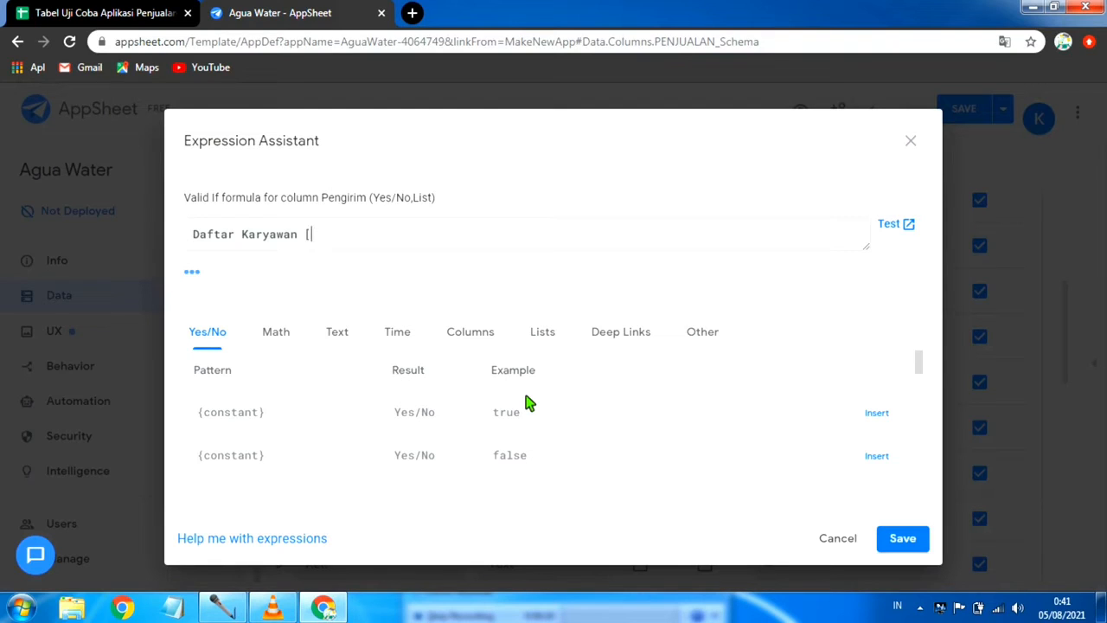
text([Nama)
click(900, 538)
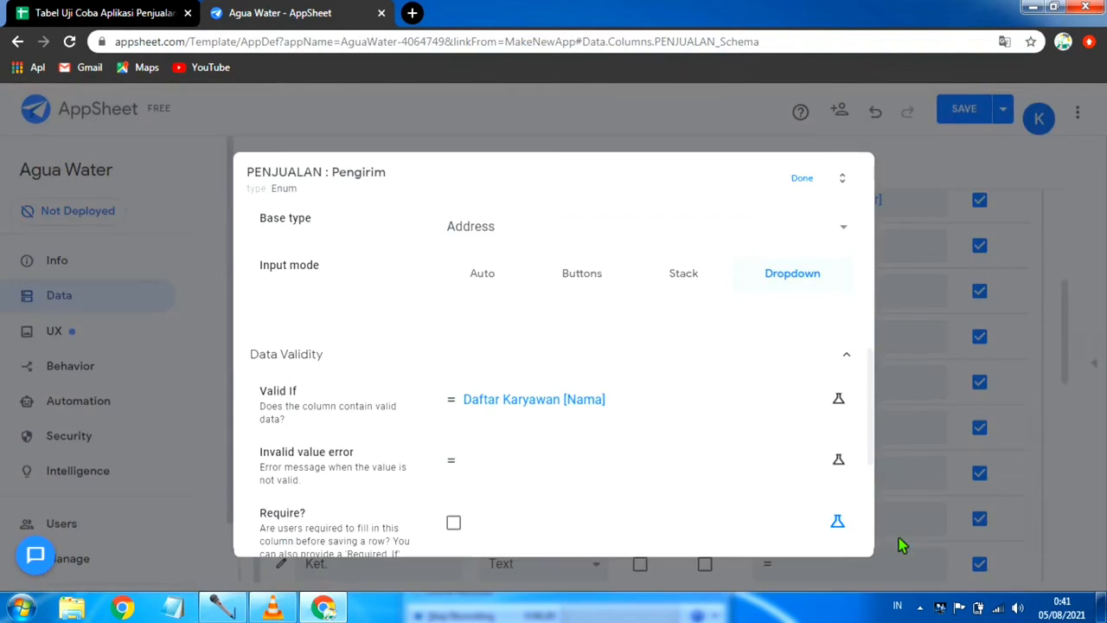
click(802, 179)
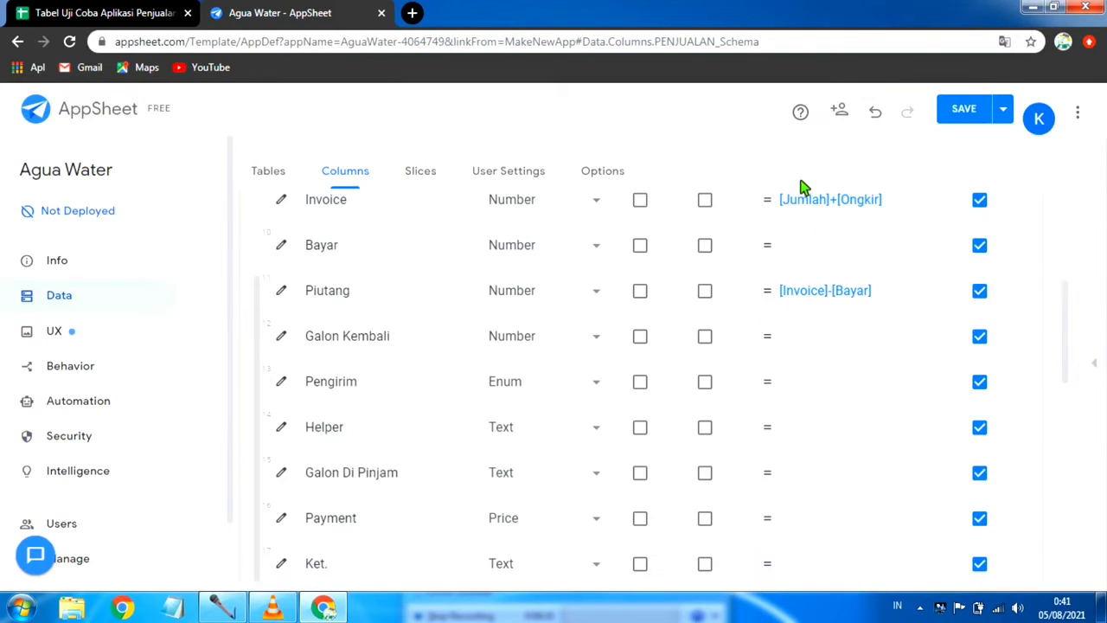
click(1003, 109)
click(921, 194)
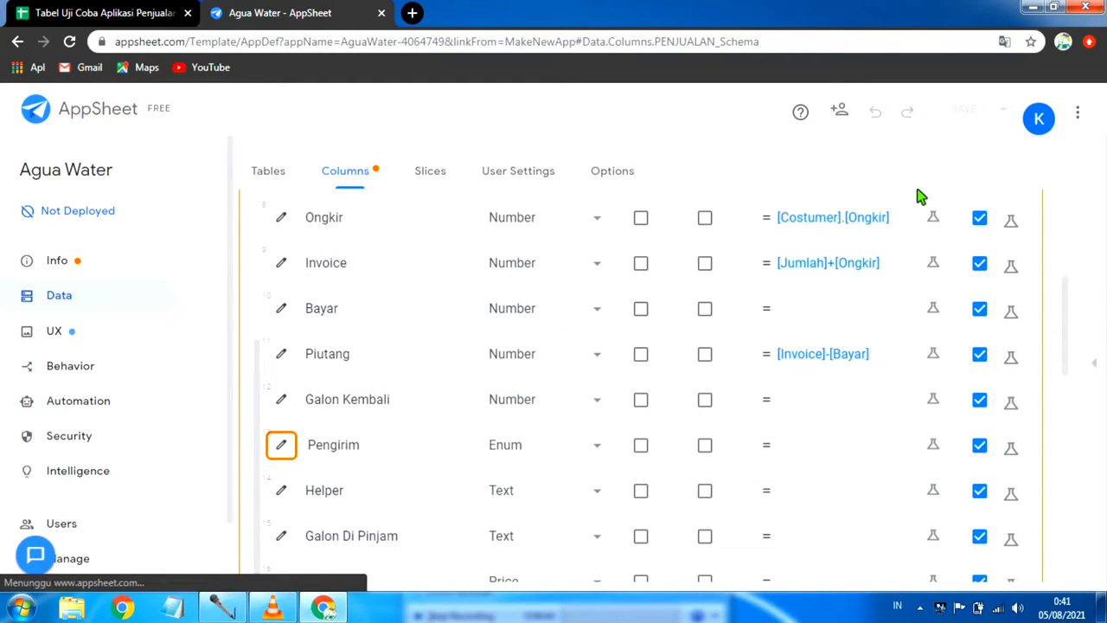
Step: Allow other values for the Pengirim column in its type details, and save the app with data verification
scroll(448, 371, up, 3)
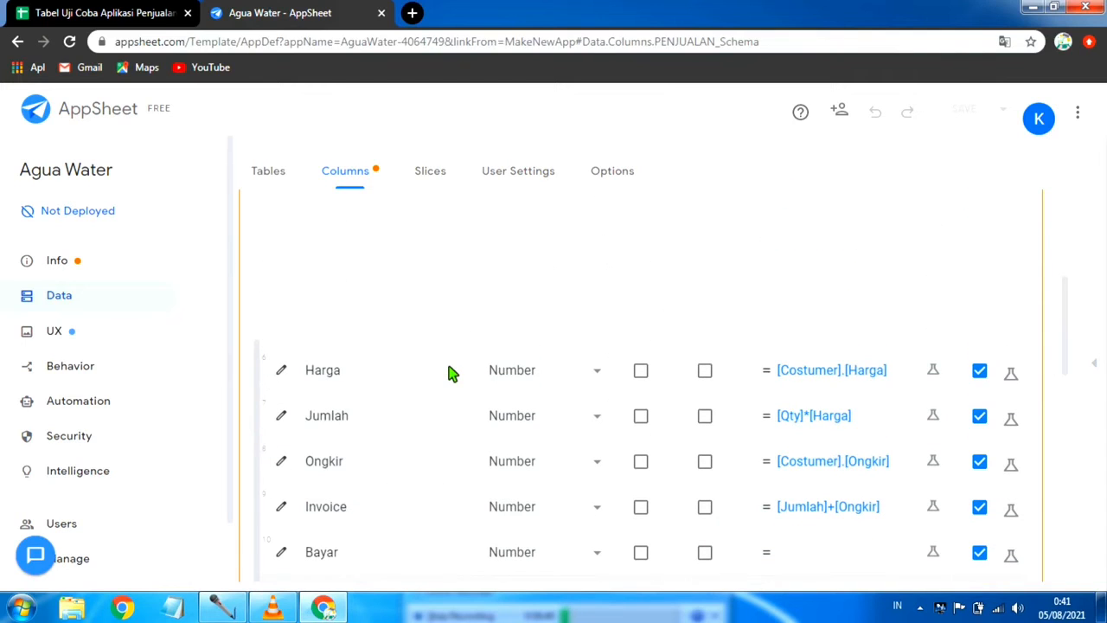
scroll(544, 328, up, 5)
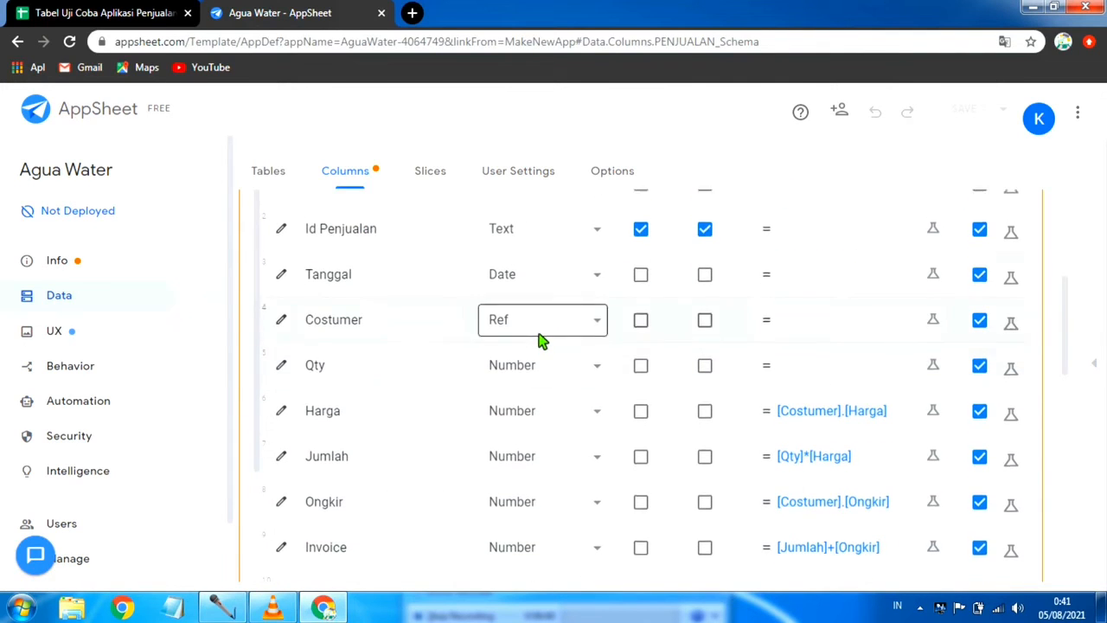
scroll(640, 373, up, 1)
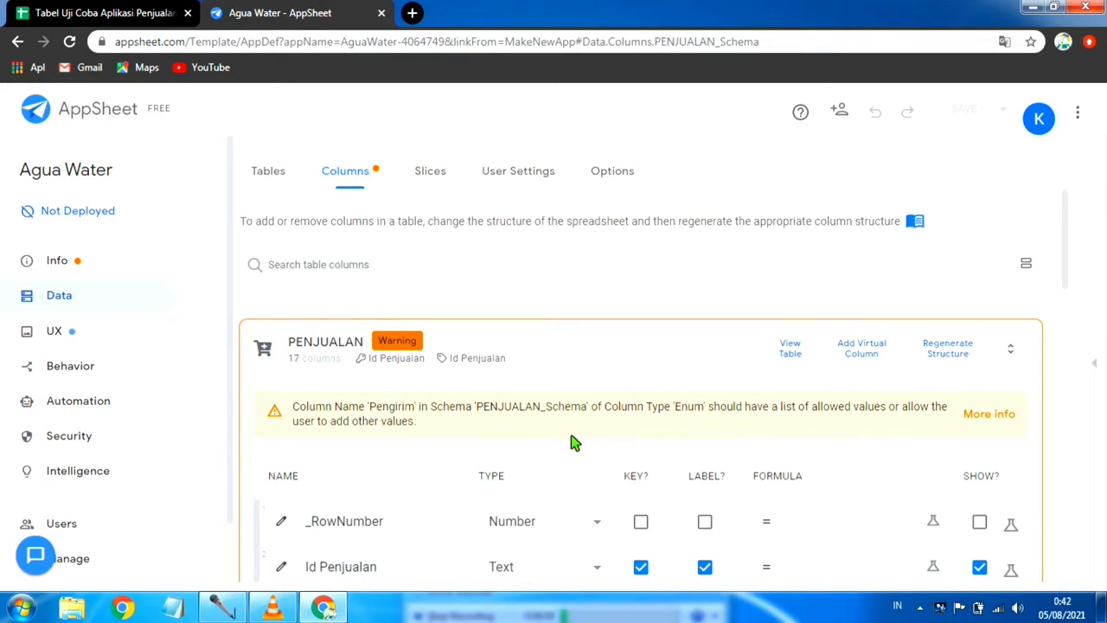
scroll(571, 442, down, 4)
scroll(403, 496, down, 3)
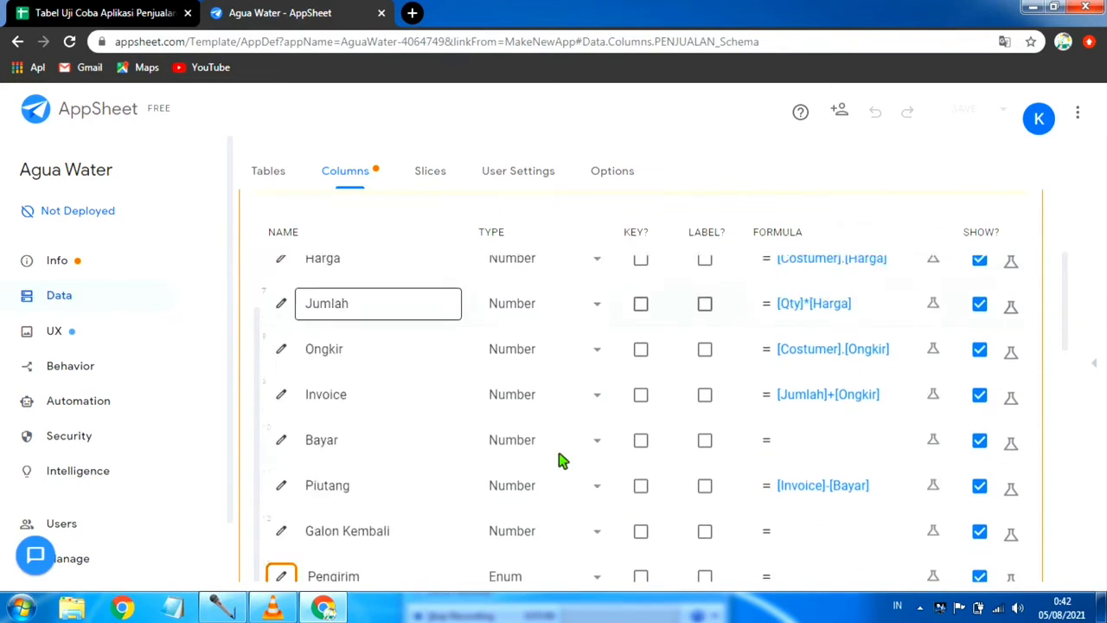
click(281, 541)
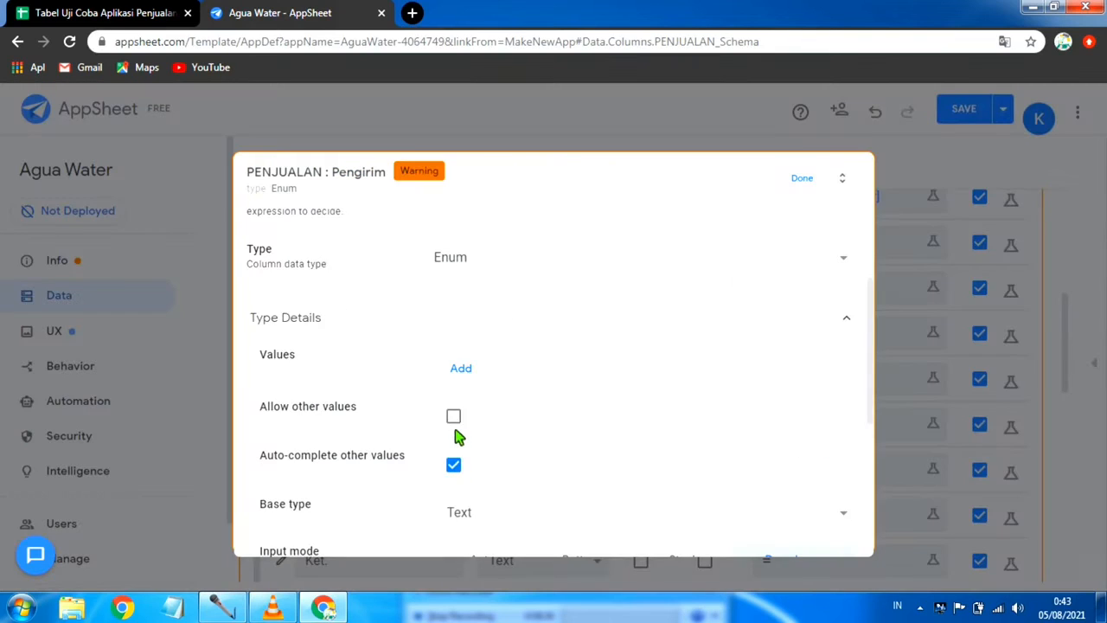
click(453, 416)
click(802, 180)
click(999, 113)
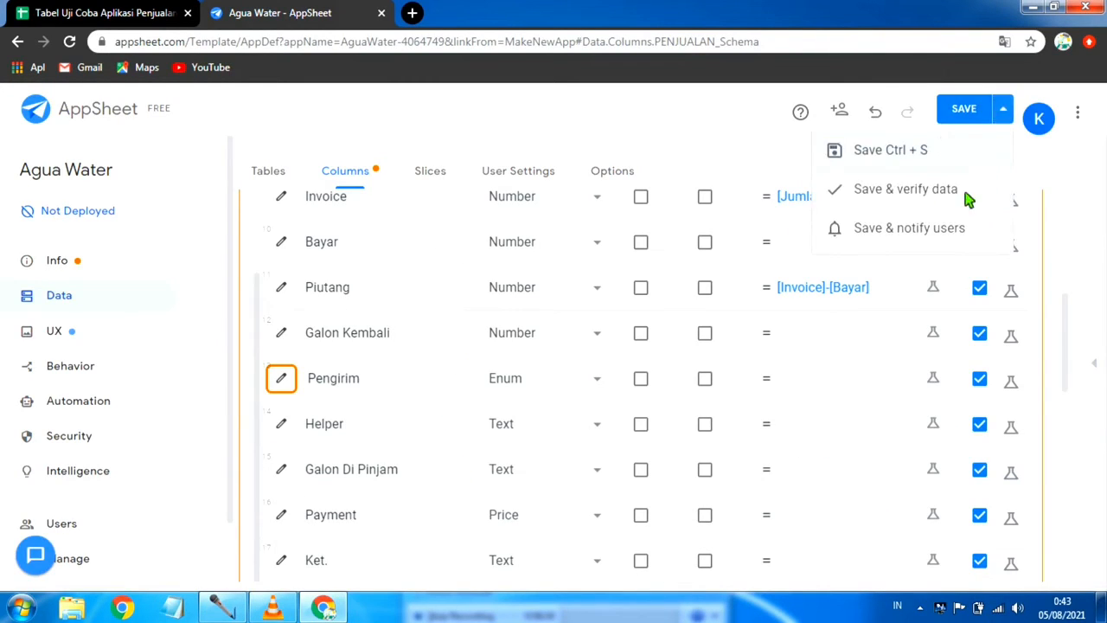
click(929, 187)
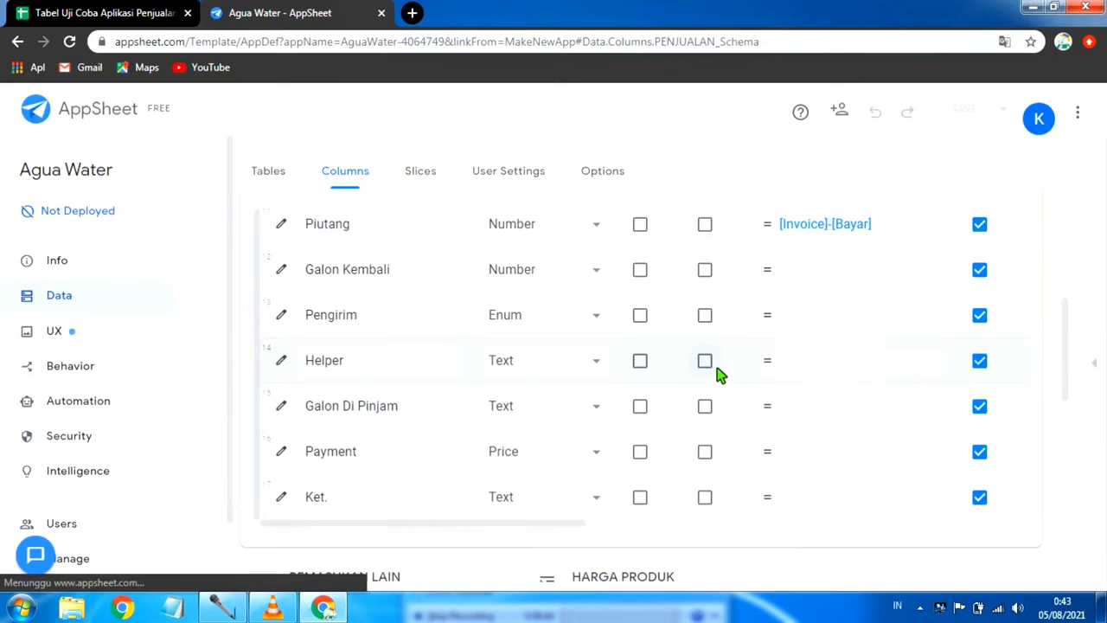
Step: Review the Pengirim column's type details, including its allowed values, base type and input mode
scroll(467, 390, up, 1)
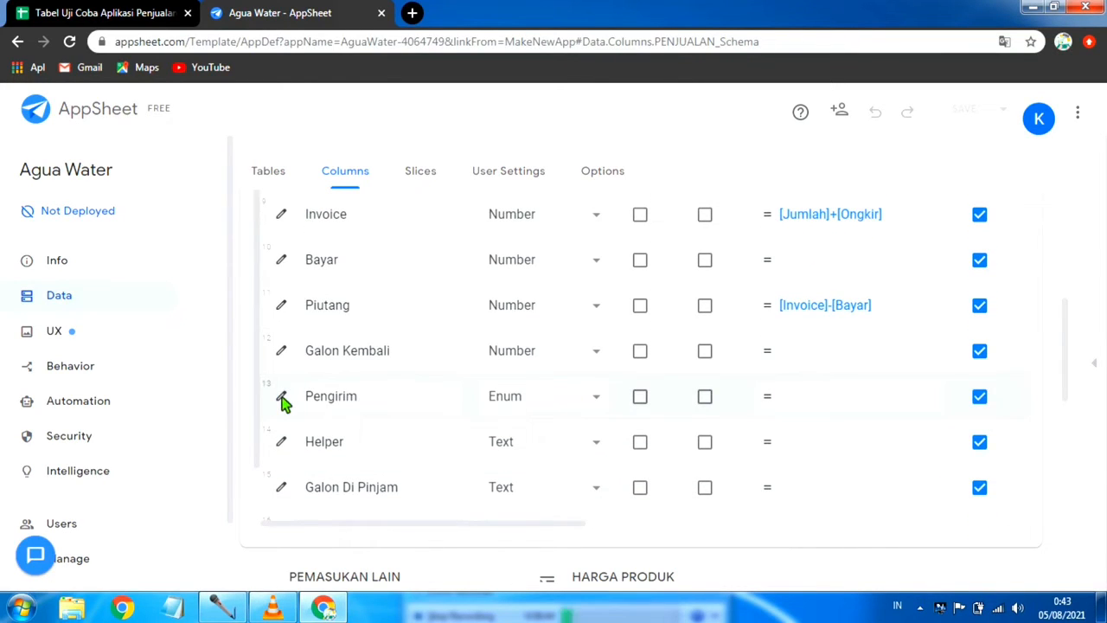
scroll(330, 347, up, 1)
scroll(283, 428, down, 1)
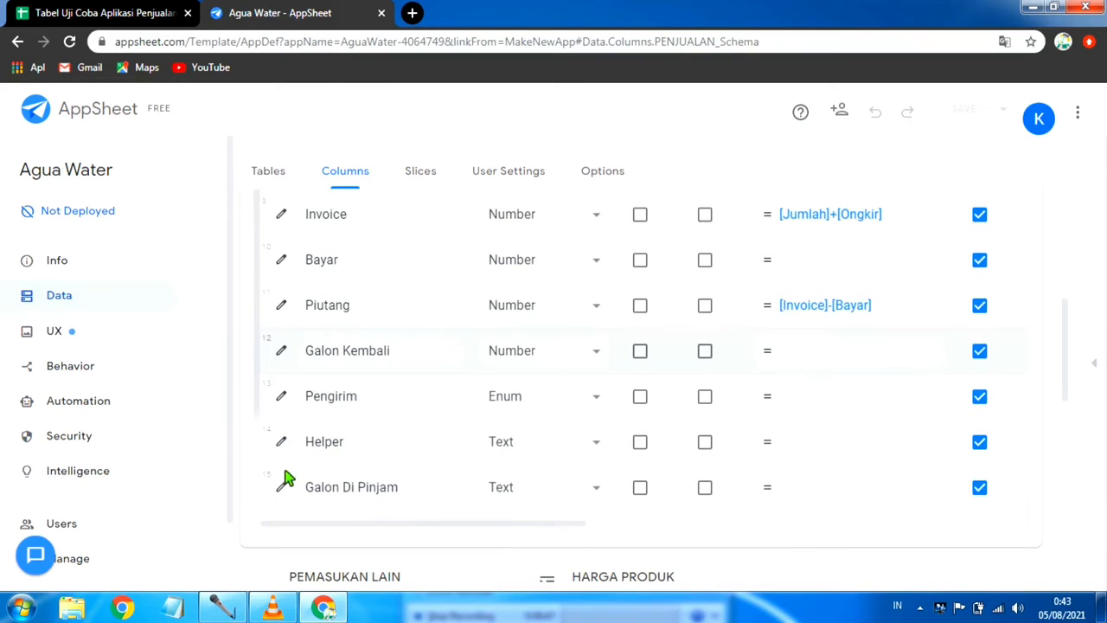
scroll(295, 428, down, 1)
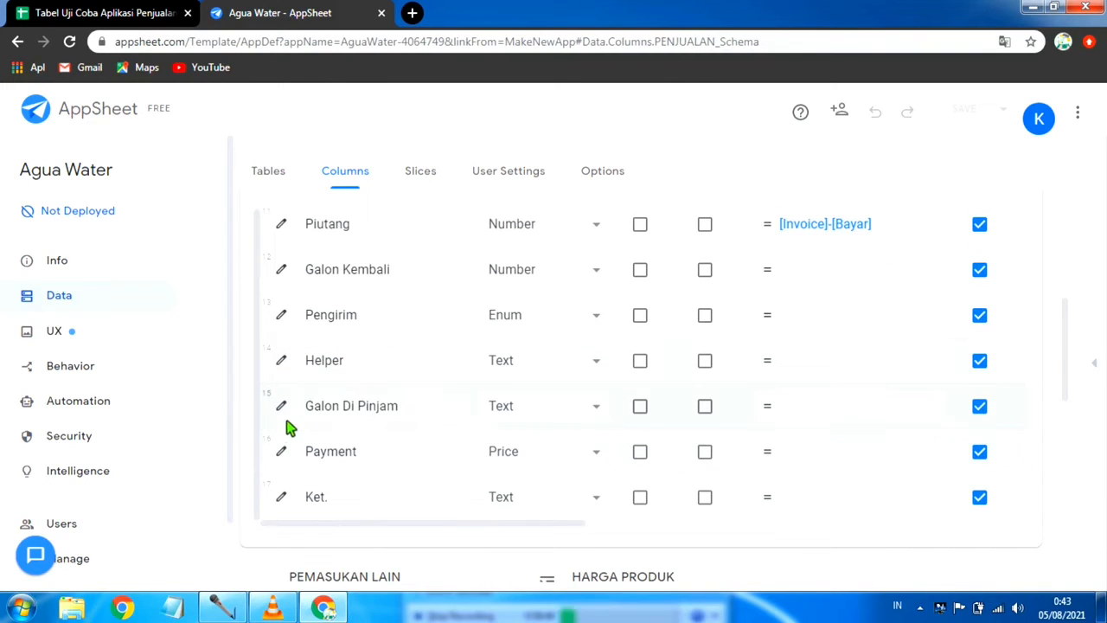
click(282, 314)
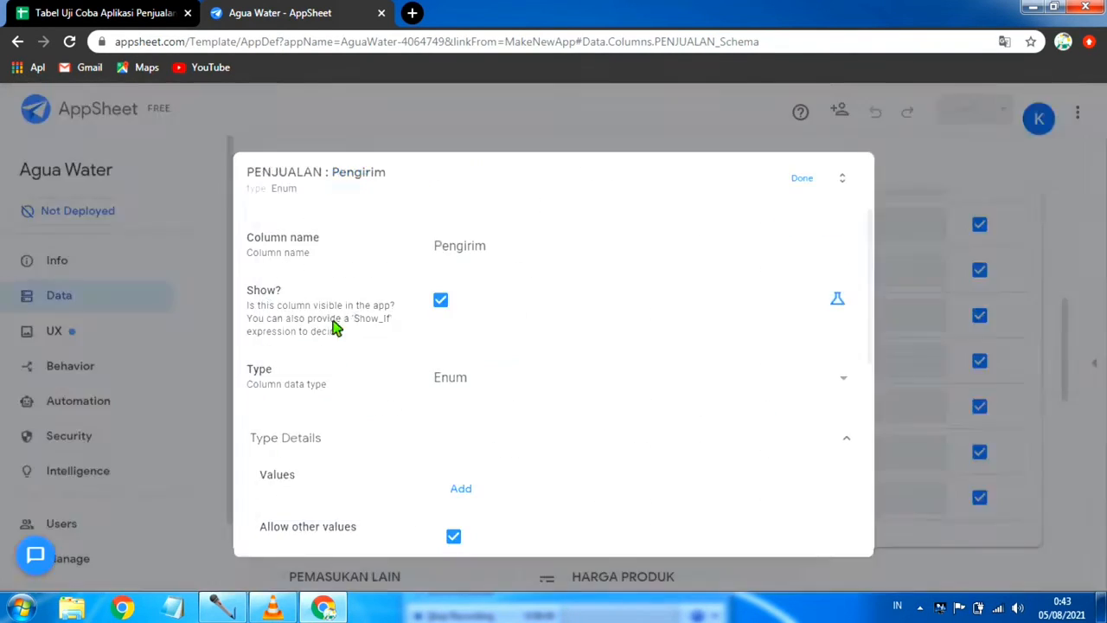
scroll(499, 433, down, 1)
scroll(499, 433, down, 3)
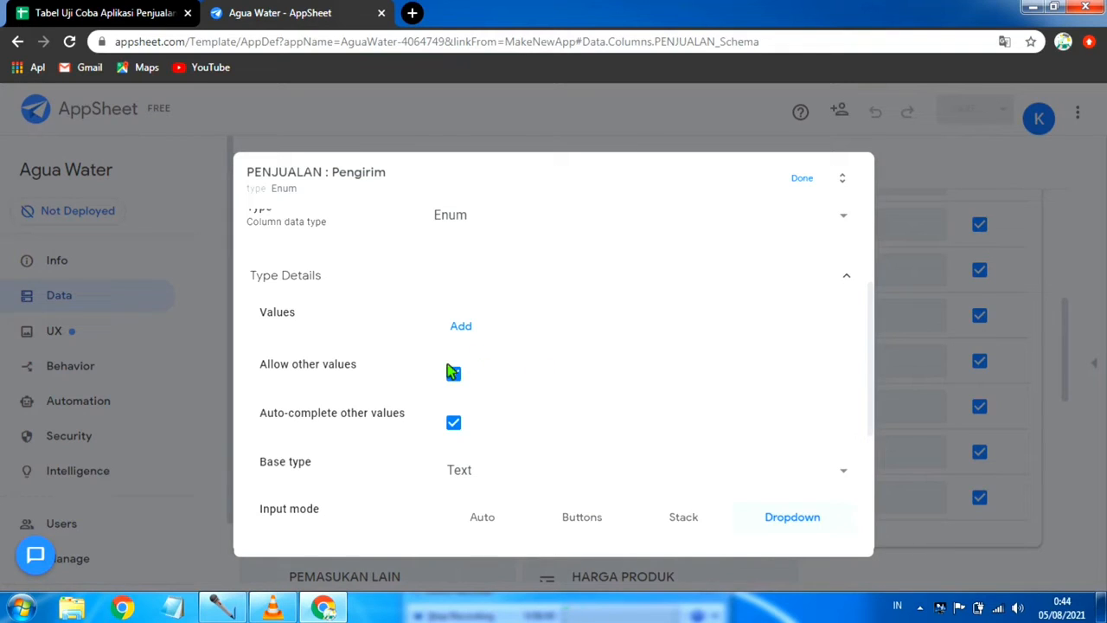
click(811, 180)
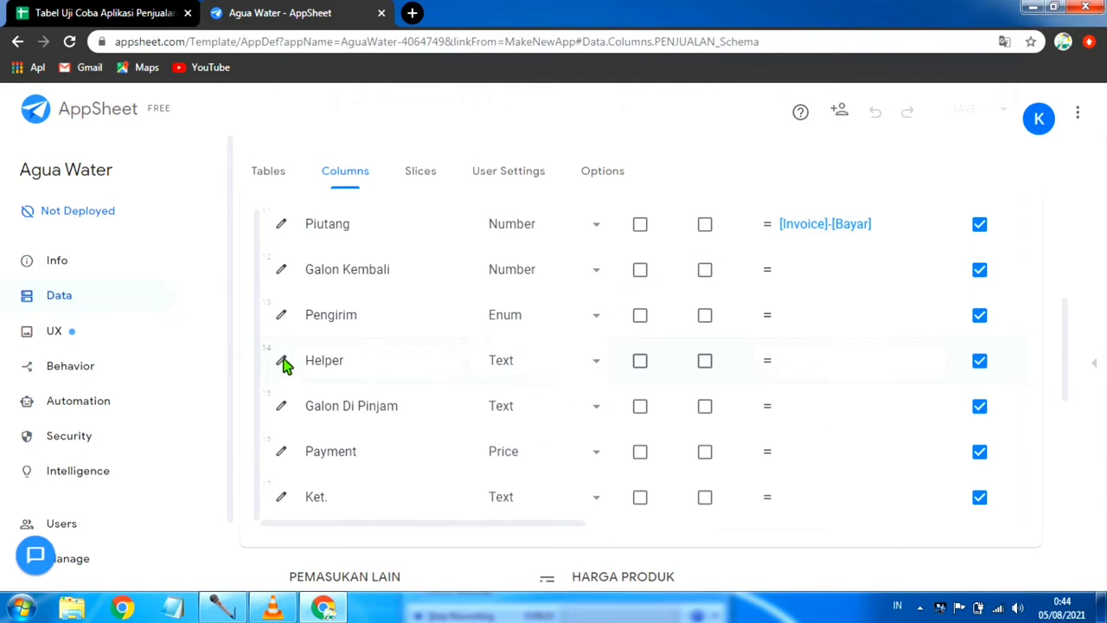
Step: Set the Helper column's type to Enum
click(416, 377)
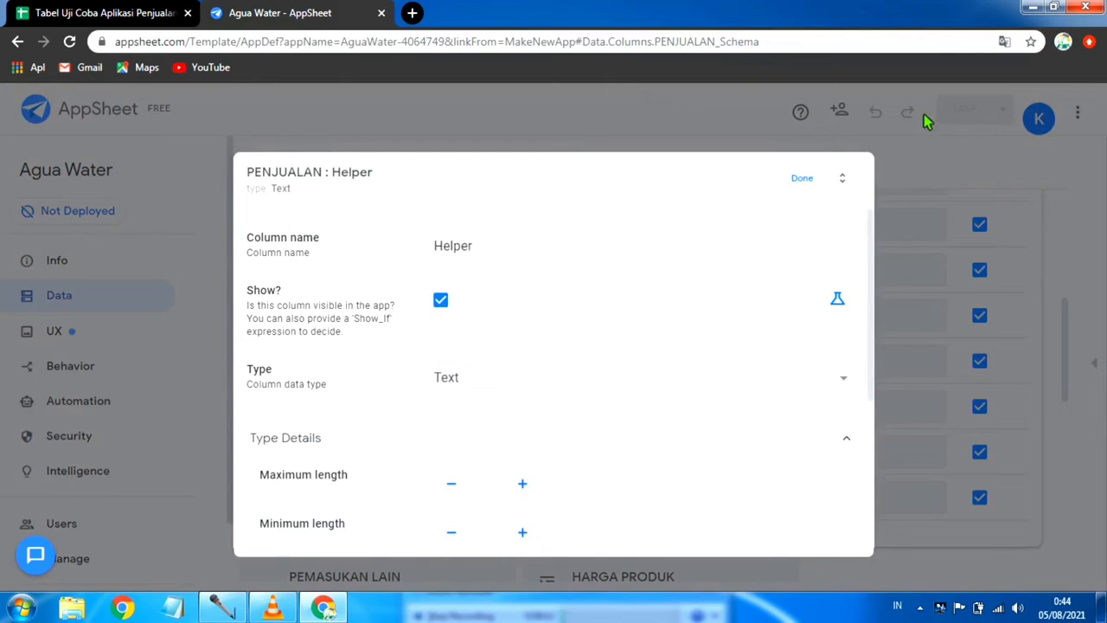
click(811, 179)
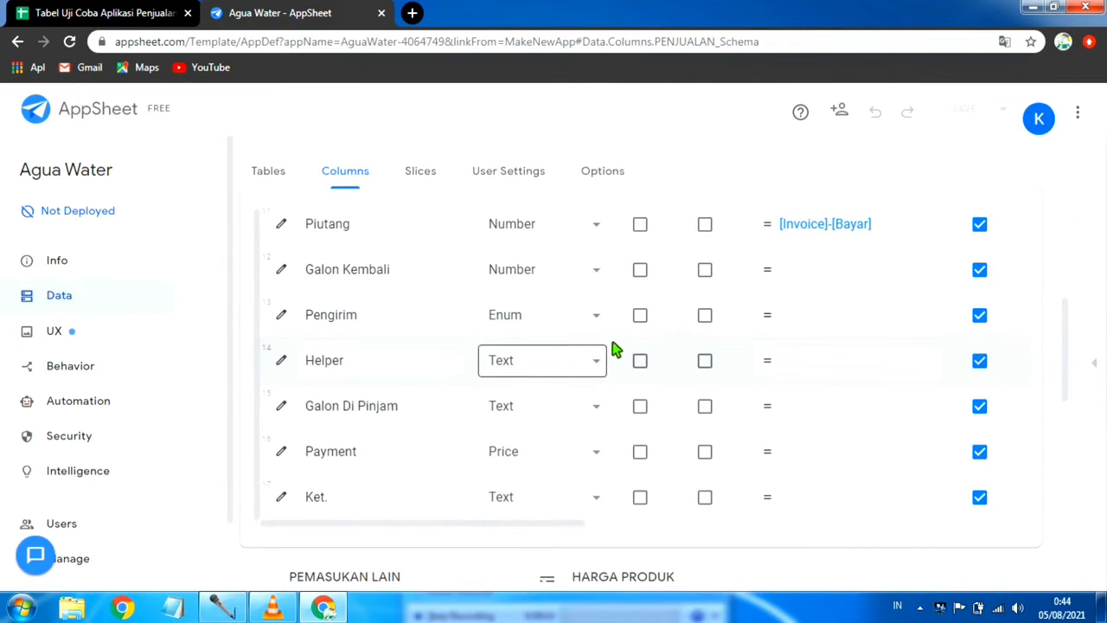
click(601, 366)
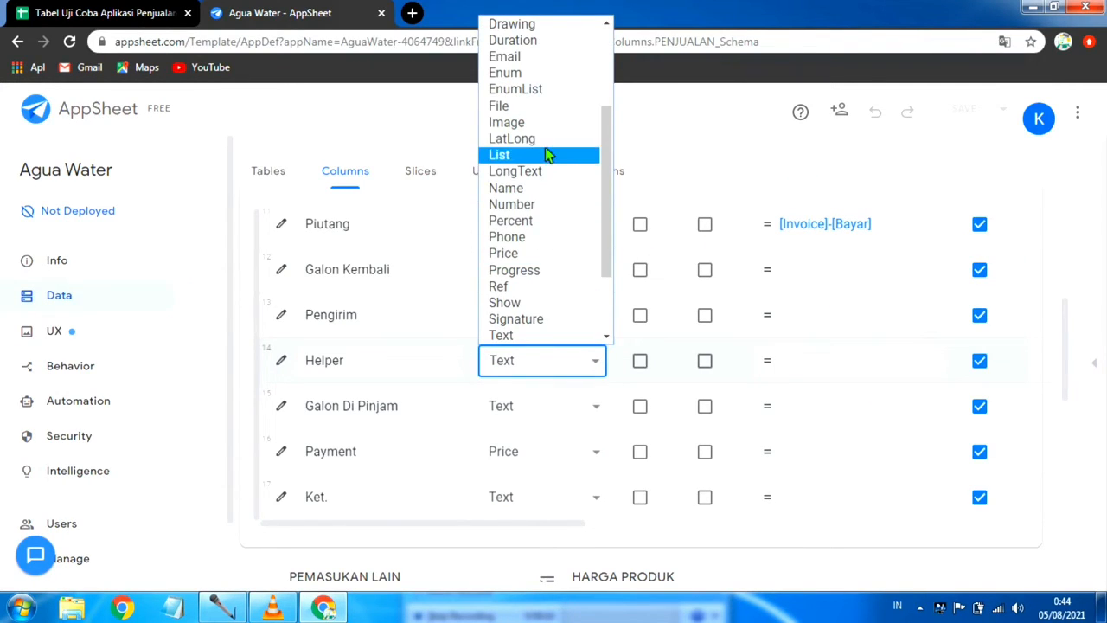
click(531, 78)
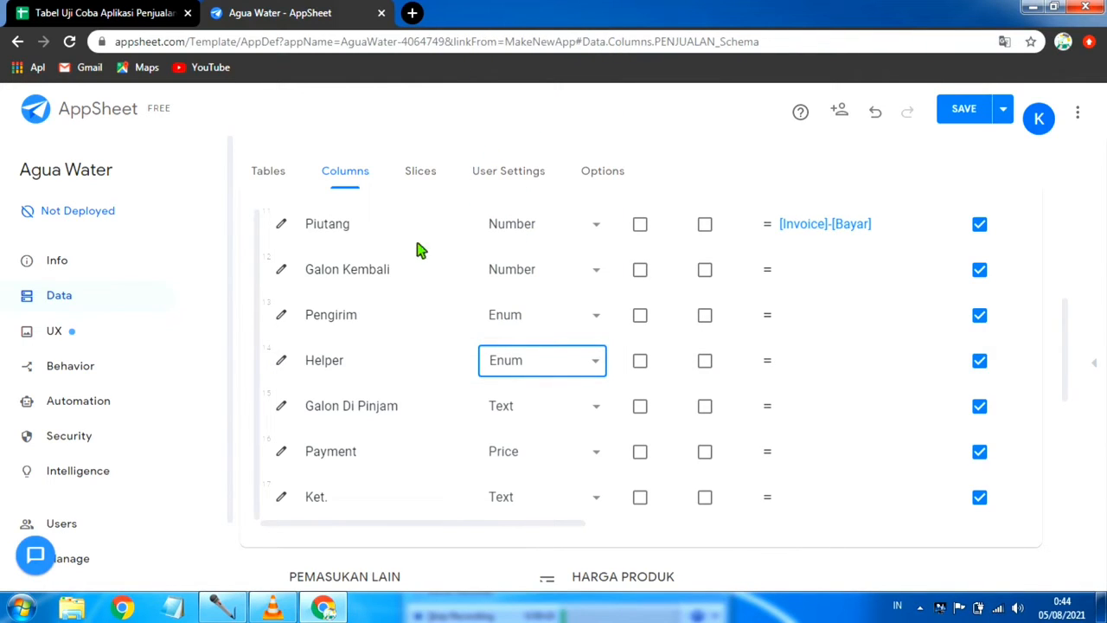
Step: Enable other values and their auto-completion for the Helper column, and set its input mode to Dropdown
click(281, 360)
scroll(516, 388, down, 2)
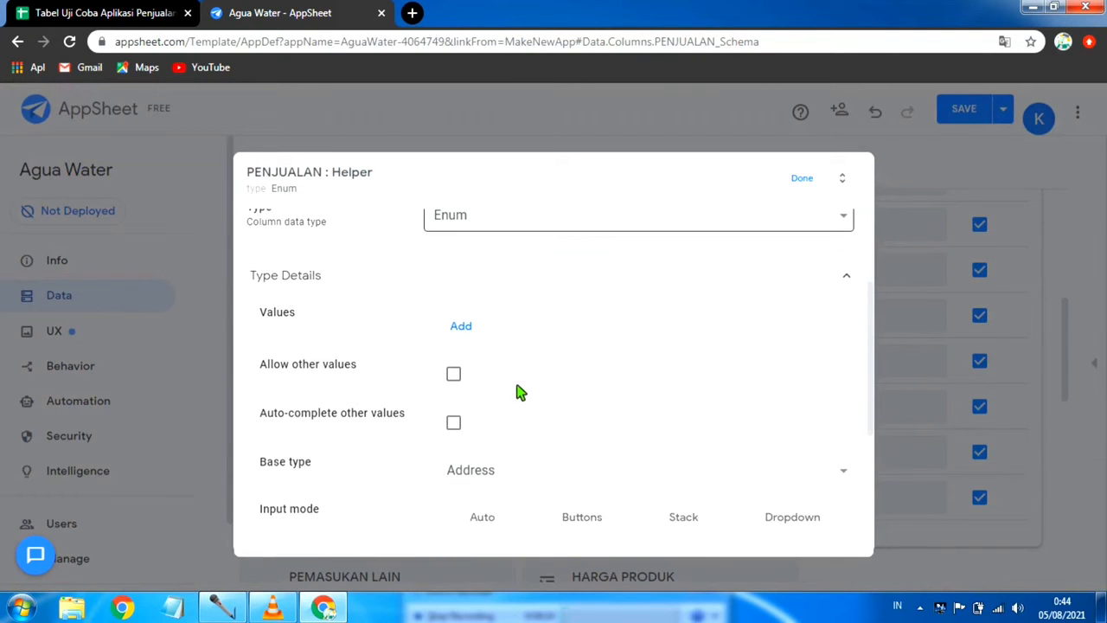
click(455, 374)
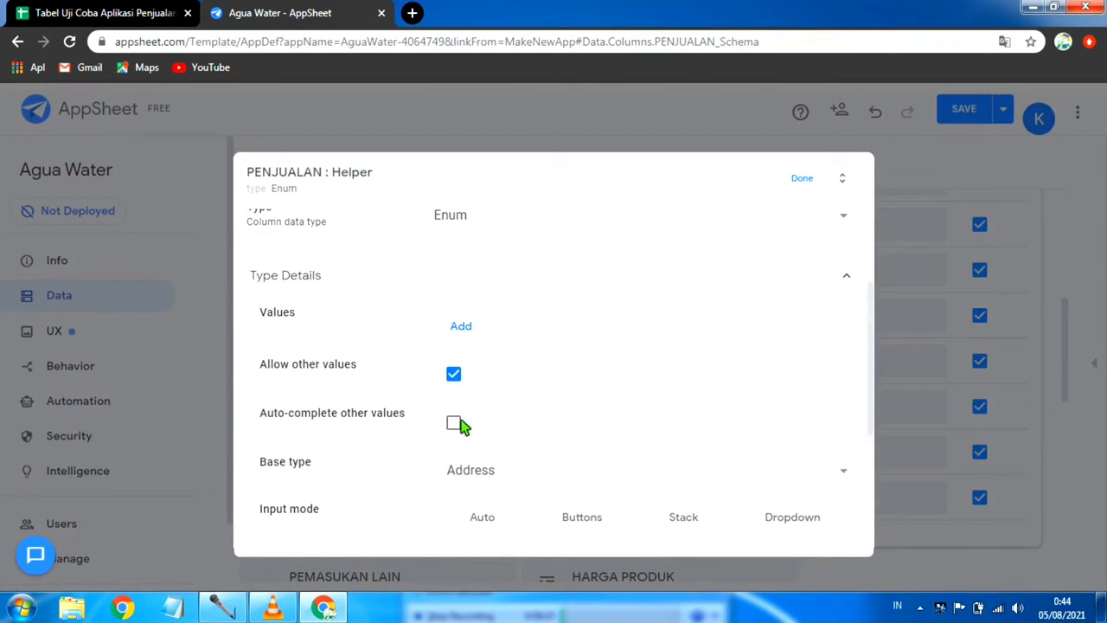
click(455, 423)
scroll(797, 417, down, 2)
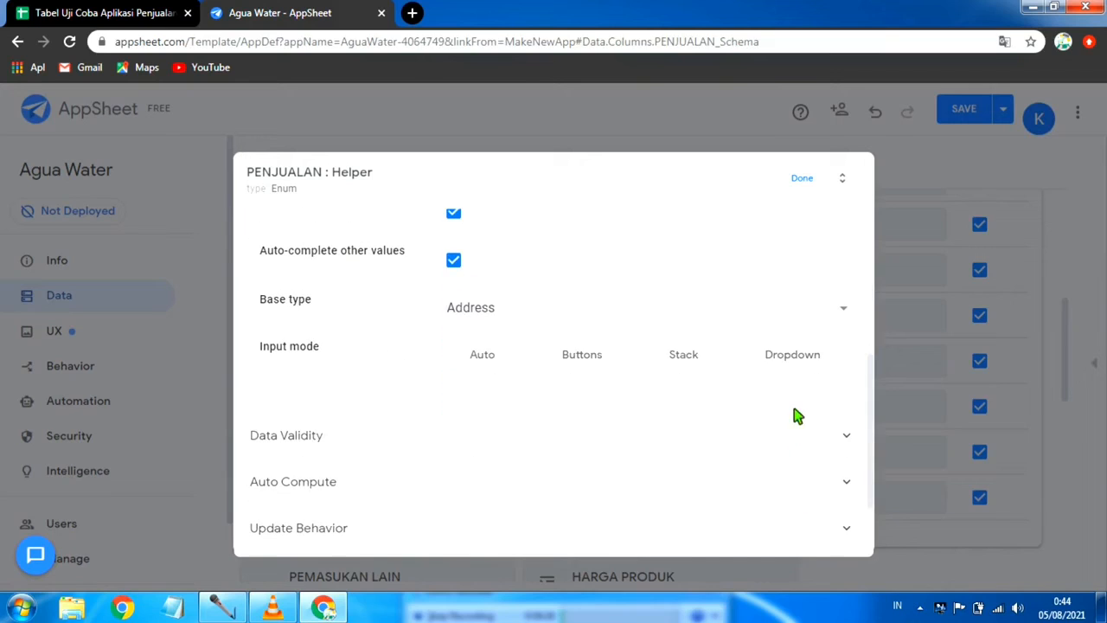
click(798, 356)
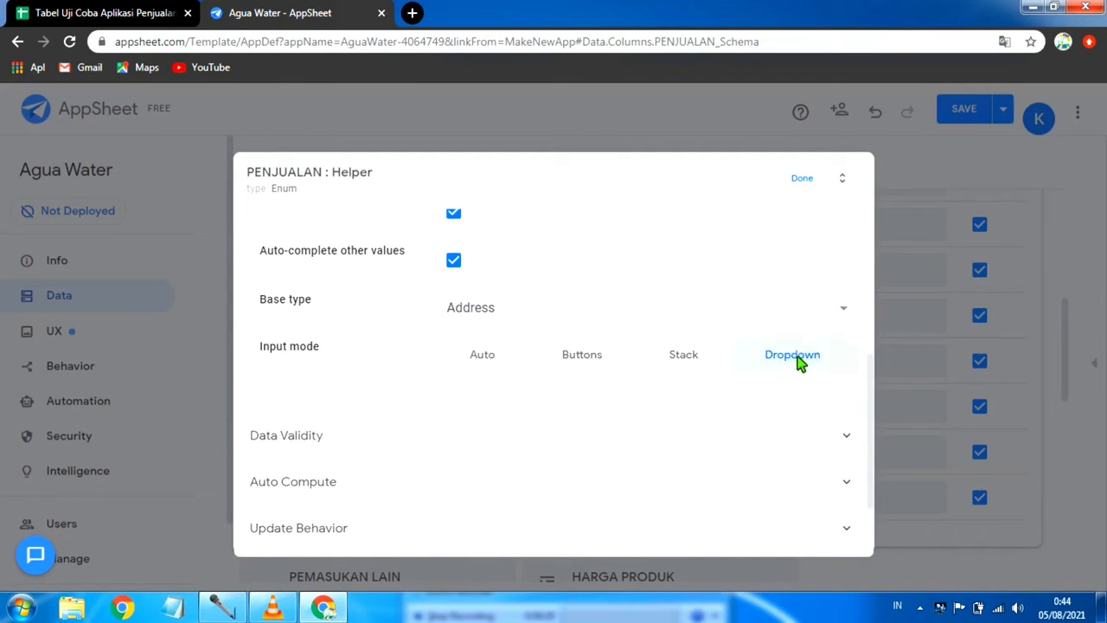
Step: Set the Helper column's Valid If formula to Daftar Karyawan [Nama]
click(817, 438)
scroll(549, 457, down, 1)
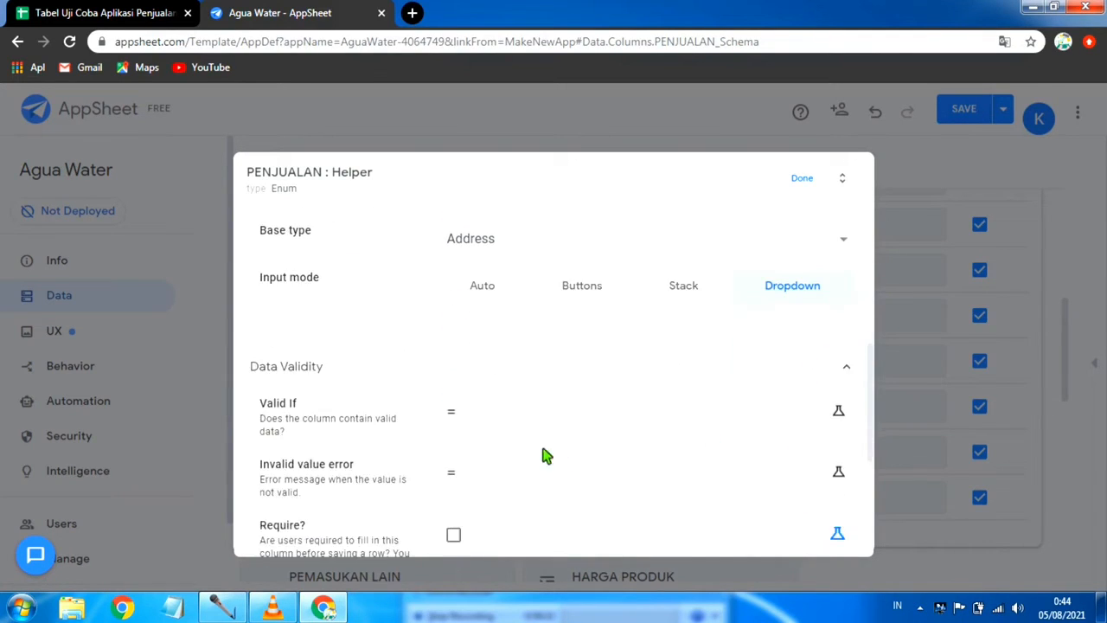
click(506, 406)
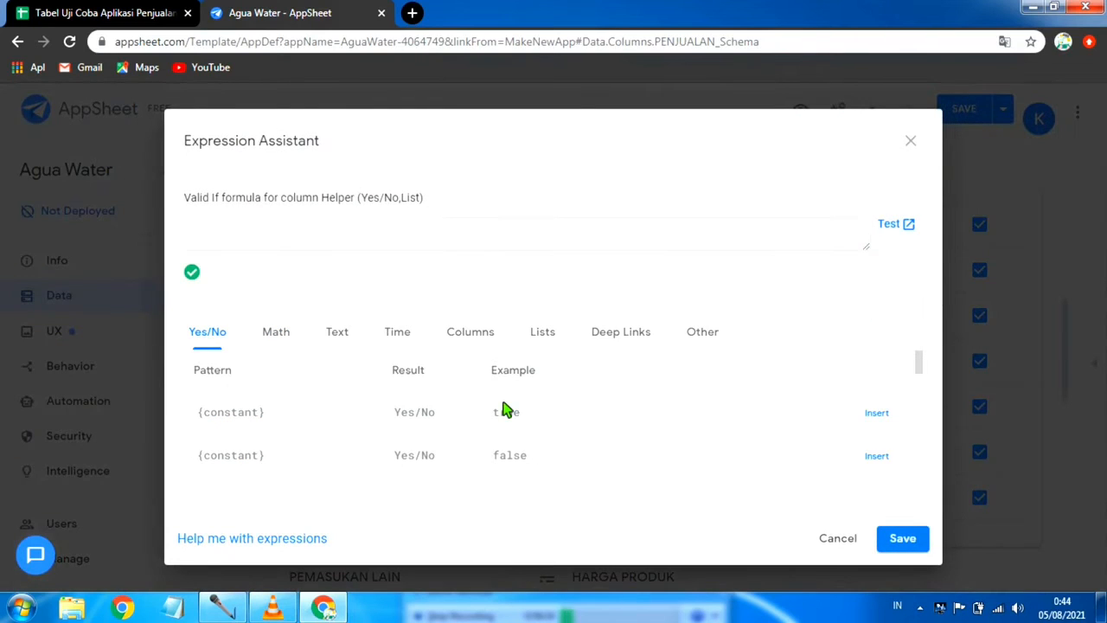
text(Daf)
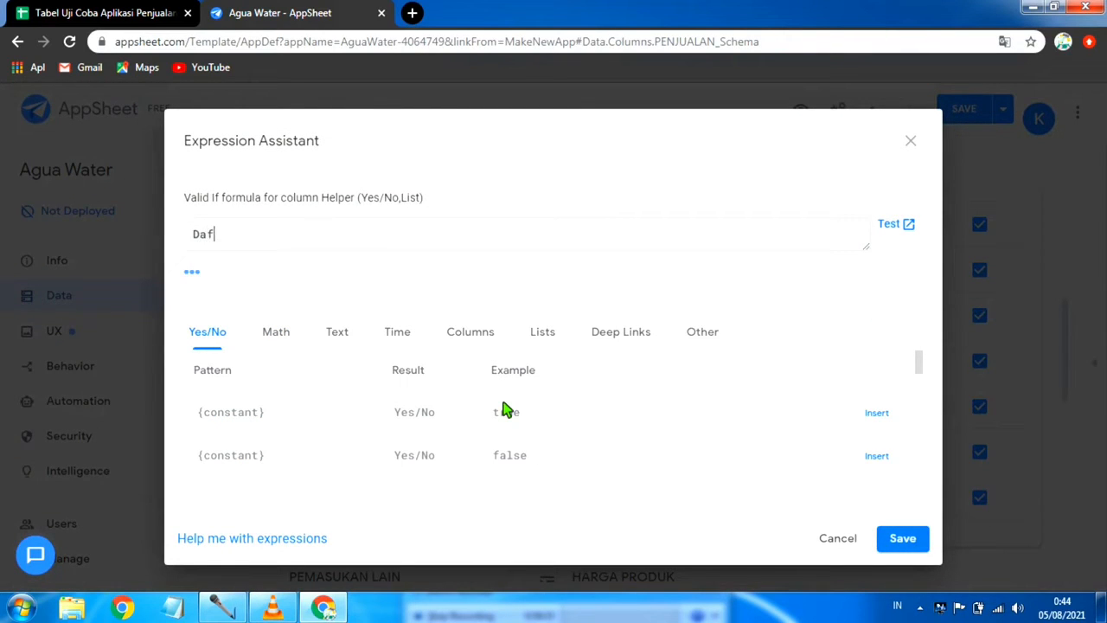
text(tar Karyawan)
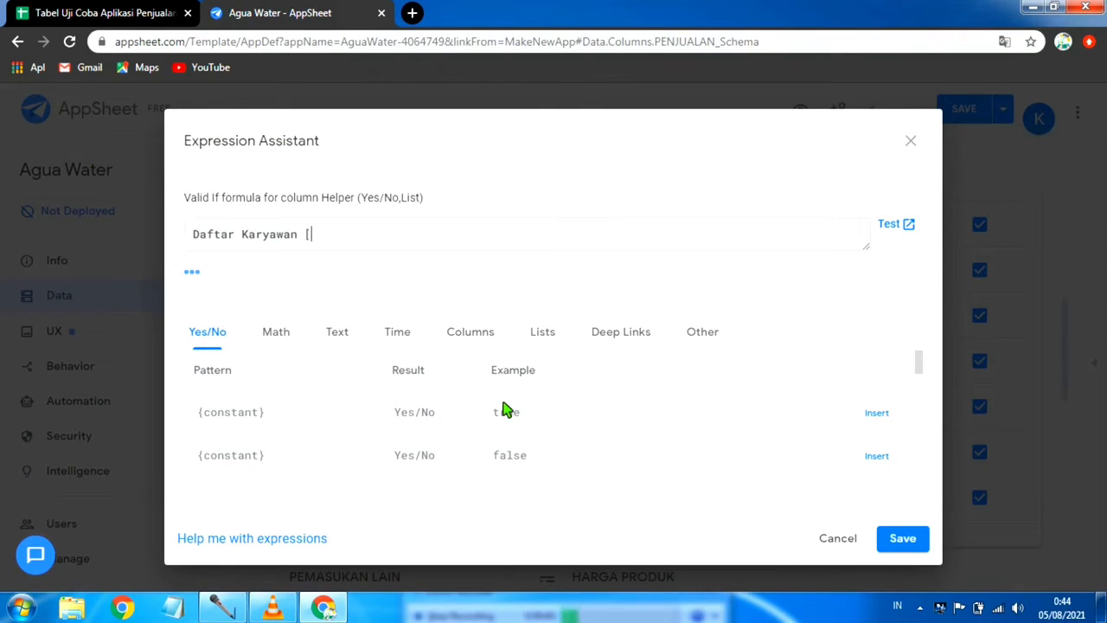
text( [Nama)
click(916, 541)
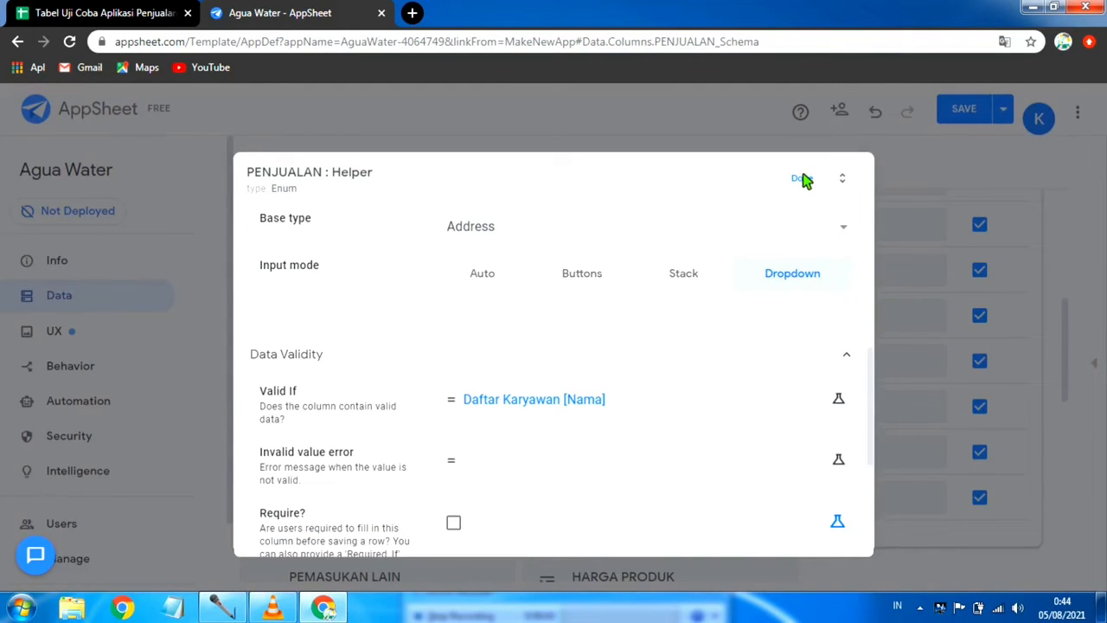
Step: Finish the Helper column's settings and save the app with data verification
click(801, 178)
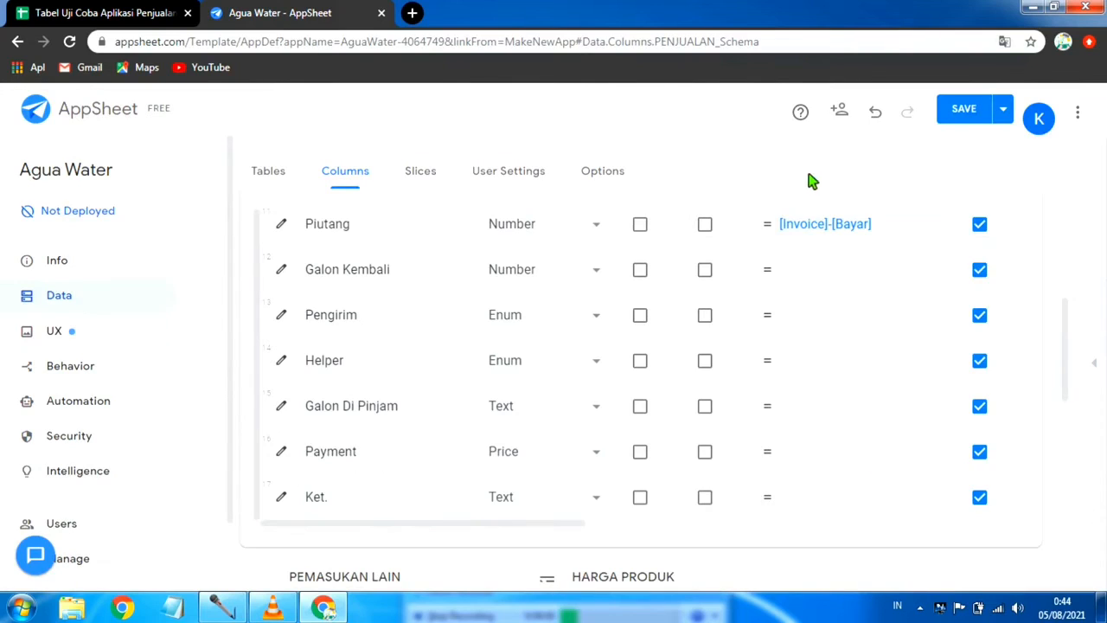
click(1005, 119)
click(916, 188)
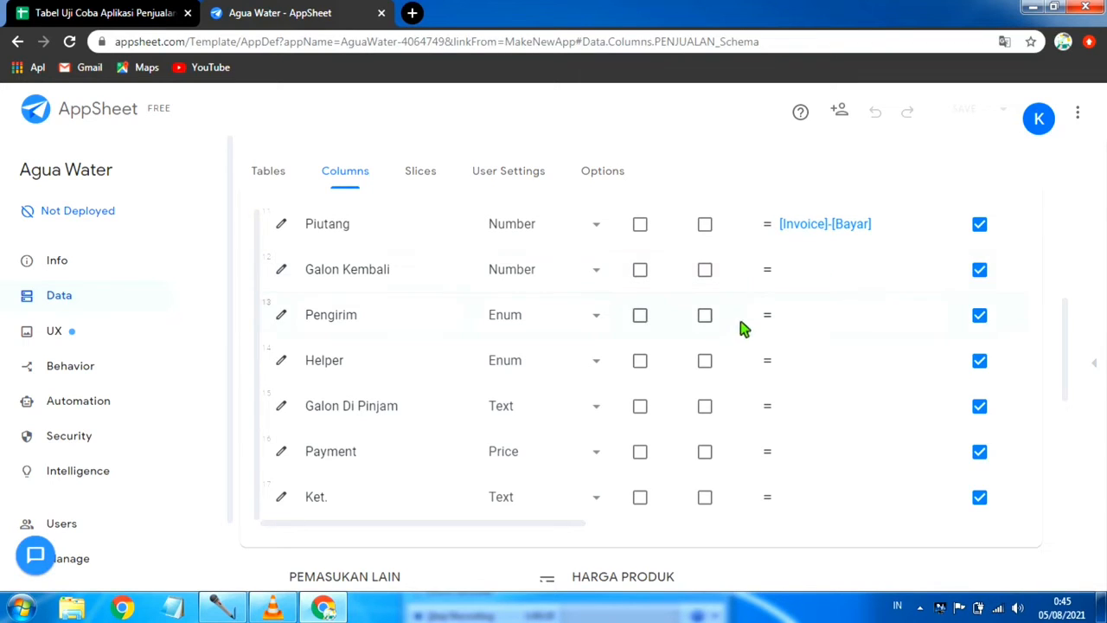
Step: Review the types and formulas of the PENJUALAN table's columns from Ongkir to Ket
scroll(761, 378, up, 1)
scroll(761, 378, up, 2)
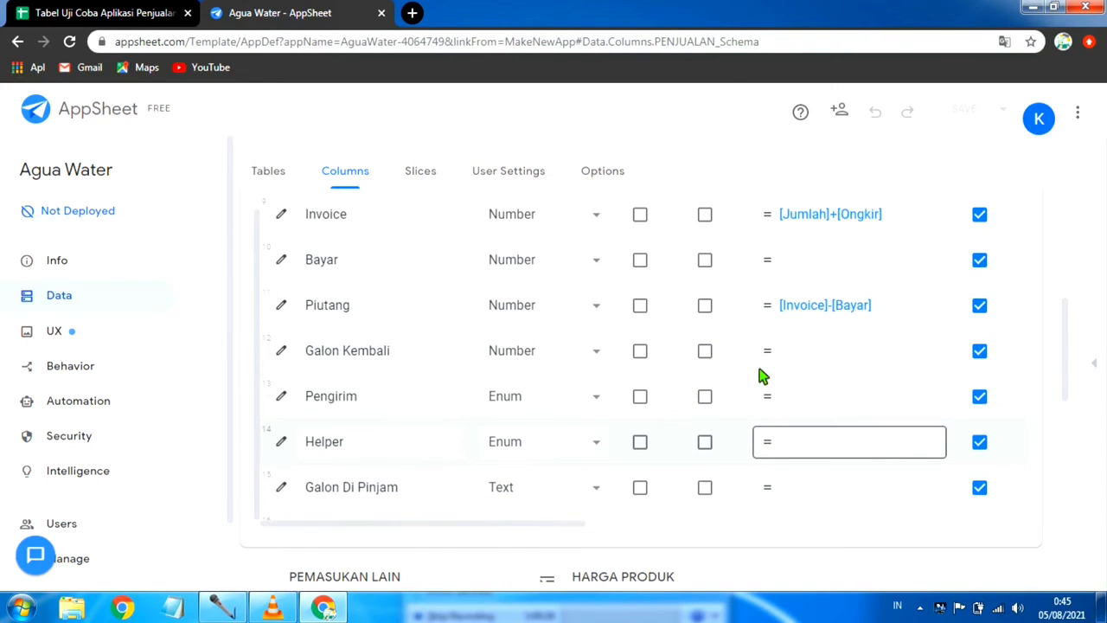
scroll(808, 418, down, 3)
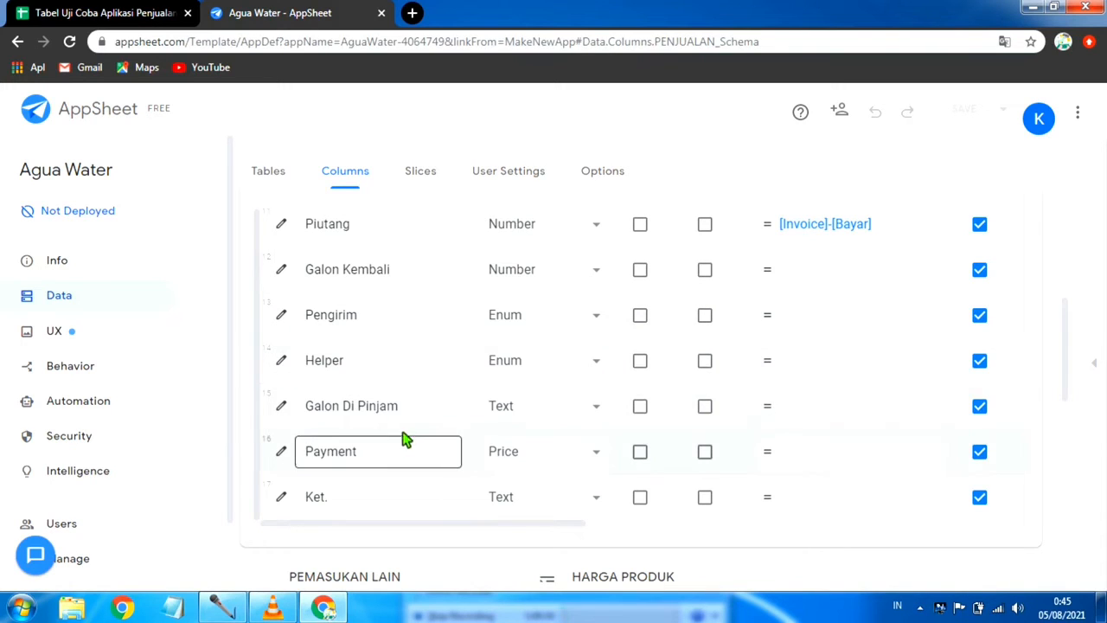
scroll(456, 423, down, 2)
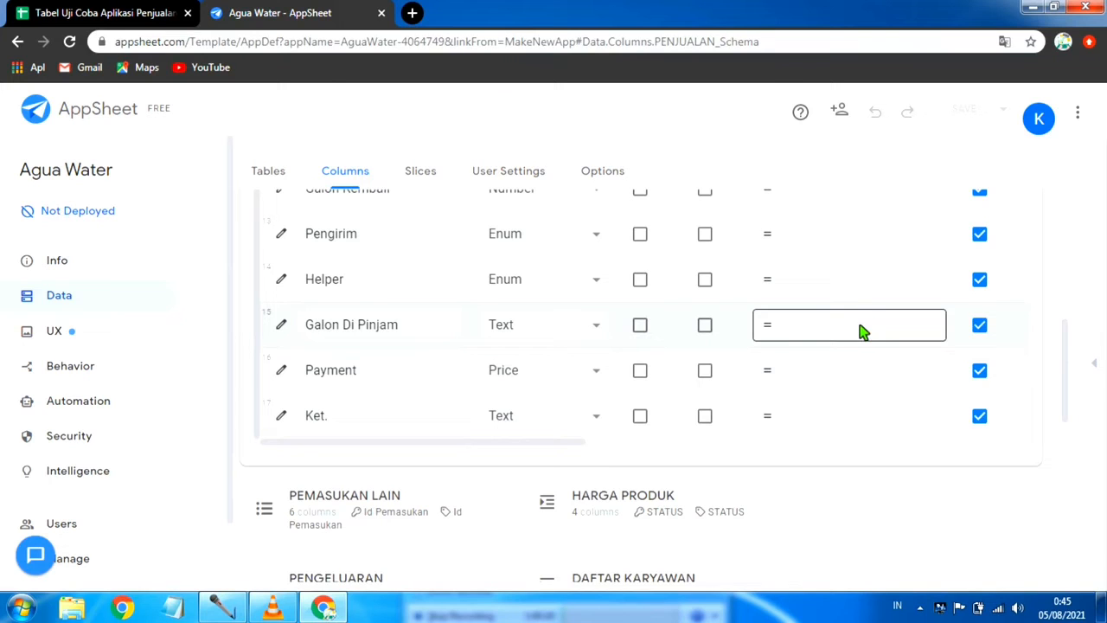
scroll(862, 332, up, 2)
scroll(862, 331, up, 2)
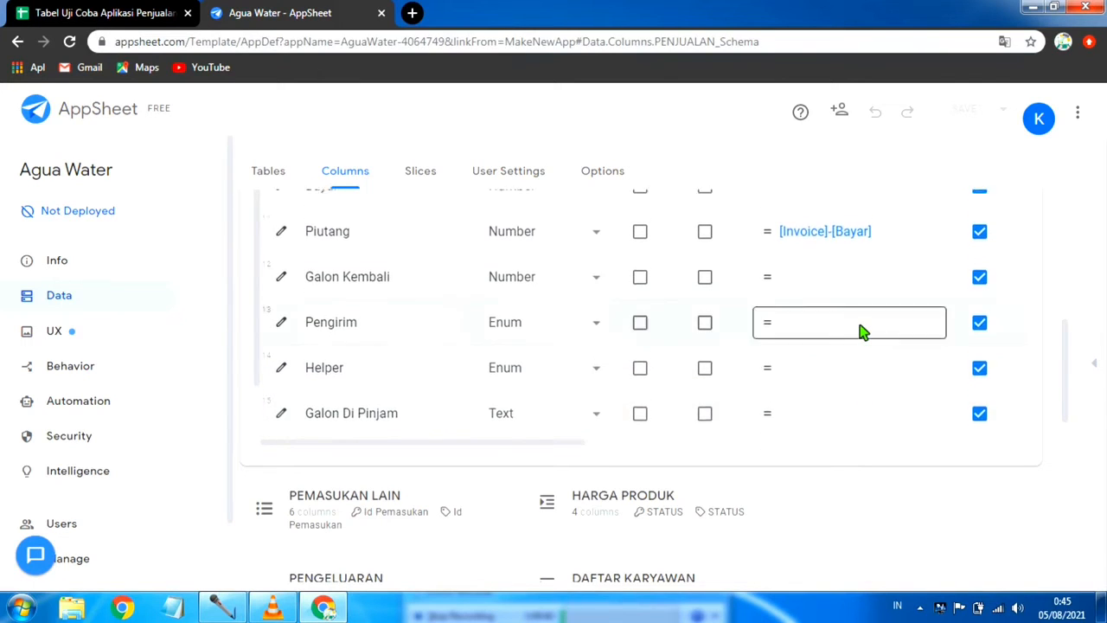
scroll(862, 331, down, 2)
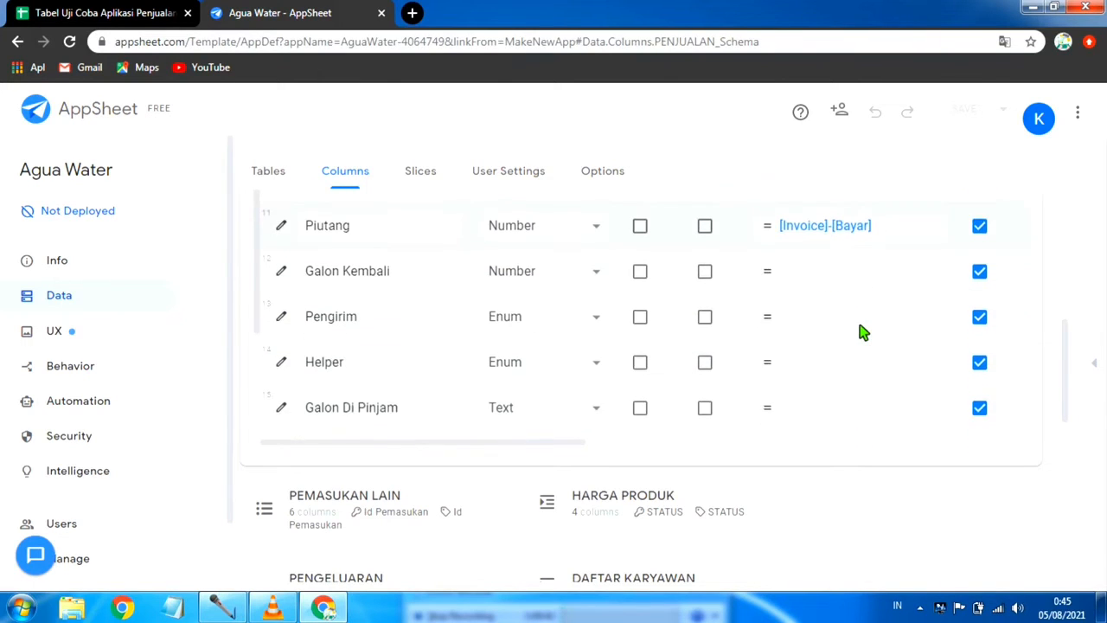
scroll(852, 332, down, 2)
scroll(827, 338, up, 2)
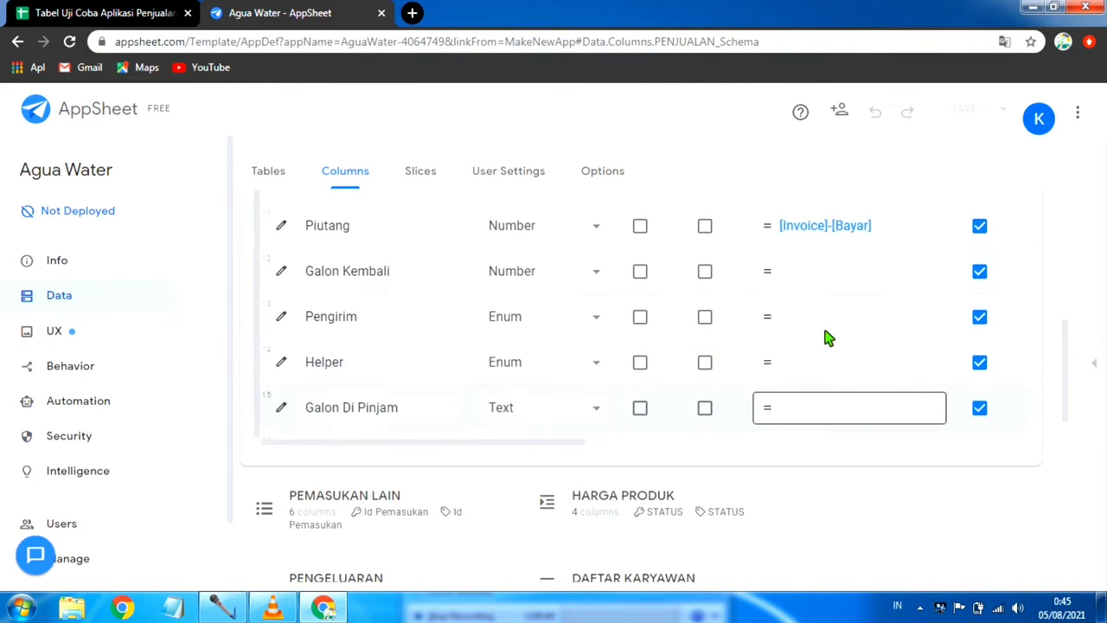
scroll(827, 338, up, 4)
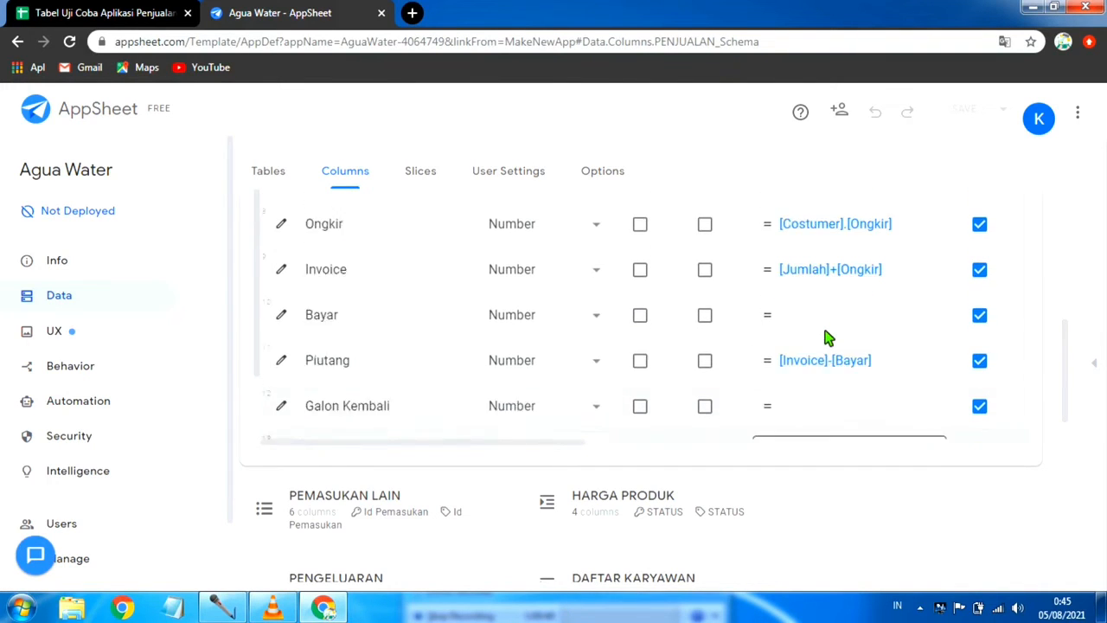
scroll(827, 338, up, 1)
scroll(827, 338, down, 2)
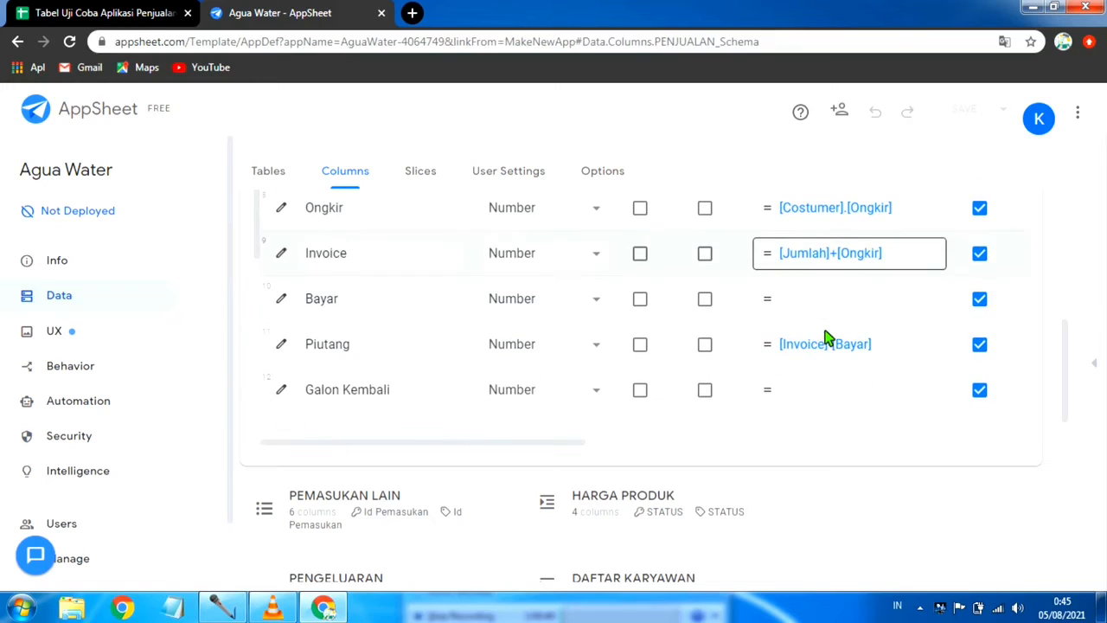
Step: Change the type of the PENJUALAN table's Galon Di Pinjam column to Number
scroll(827, 338, down, 2)
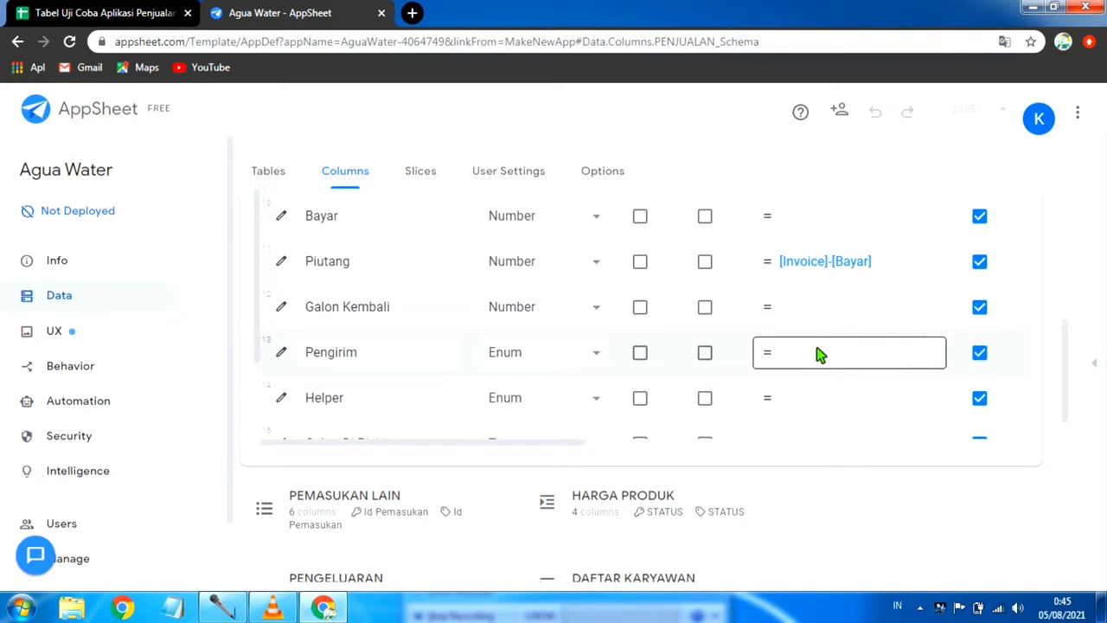
scroll(839, 369, down, 1)
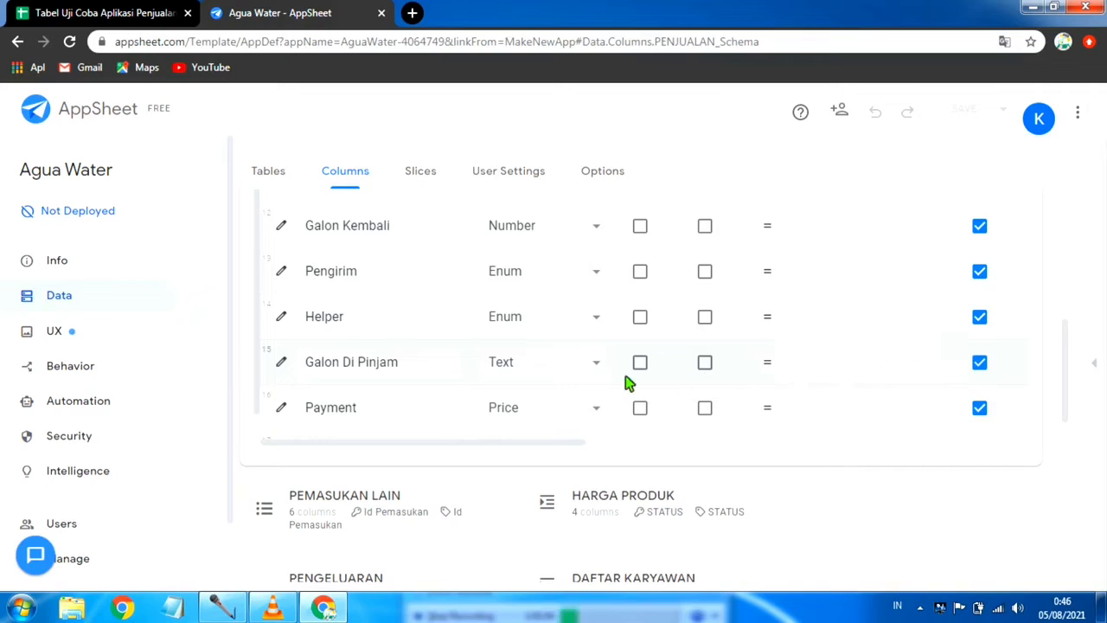
click(596, 363)
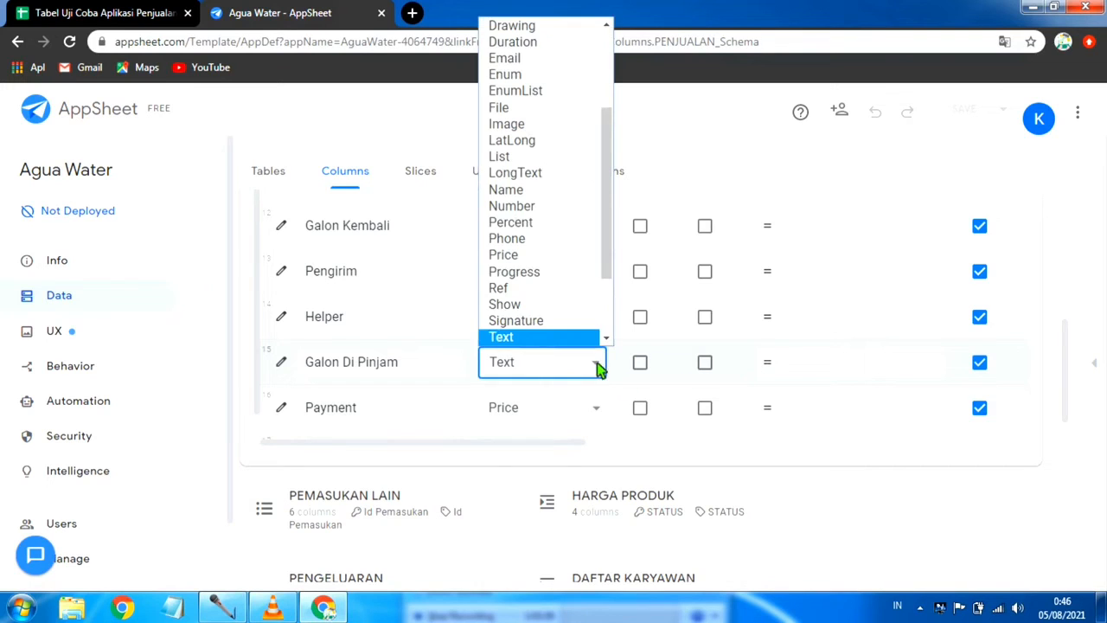
click(543, 207)
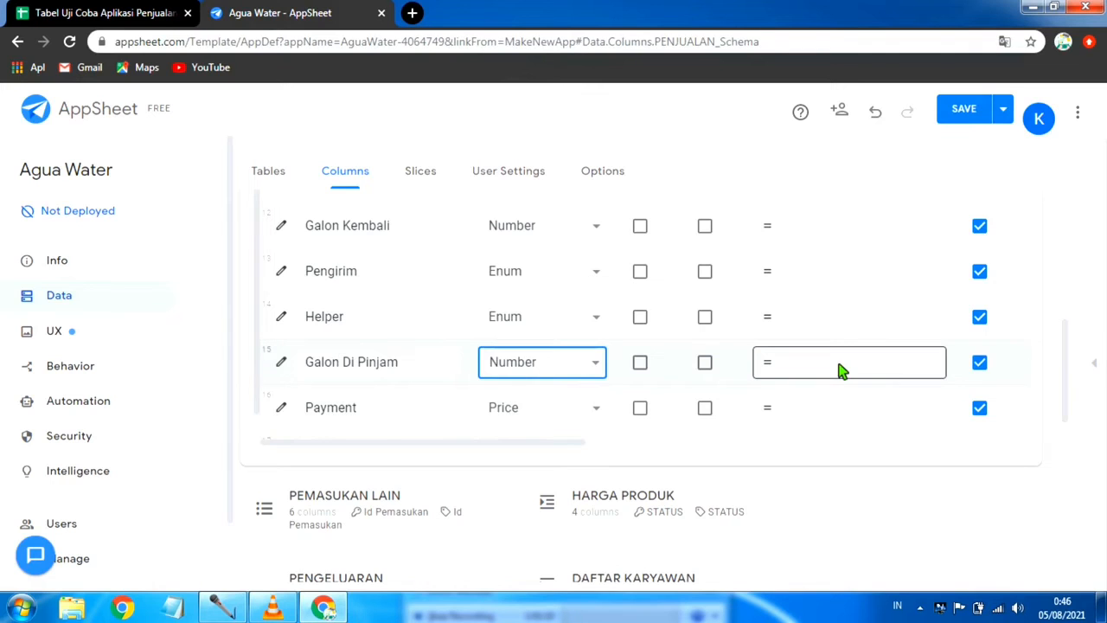
Step: Set the Galon Di Pinjam column's app formula to [QTy]-[Galon Kembali] and save the app with data verification
click(843, 370)
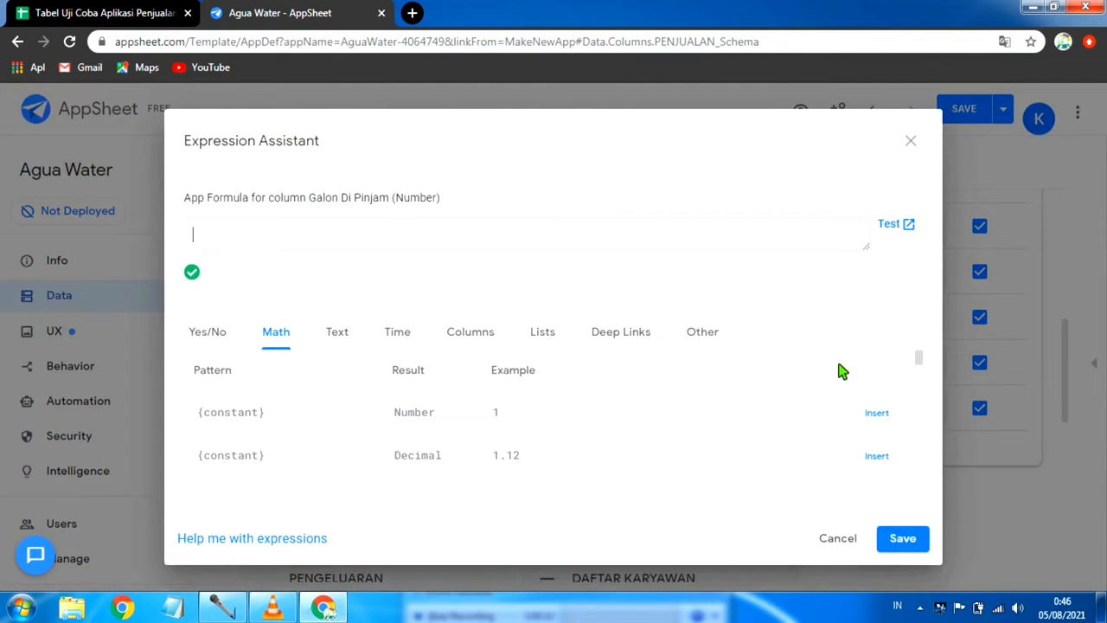
text([)
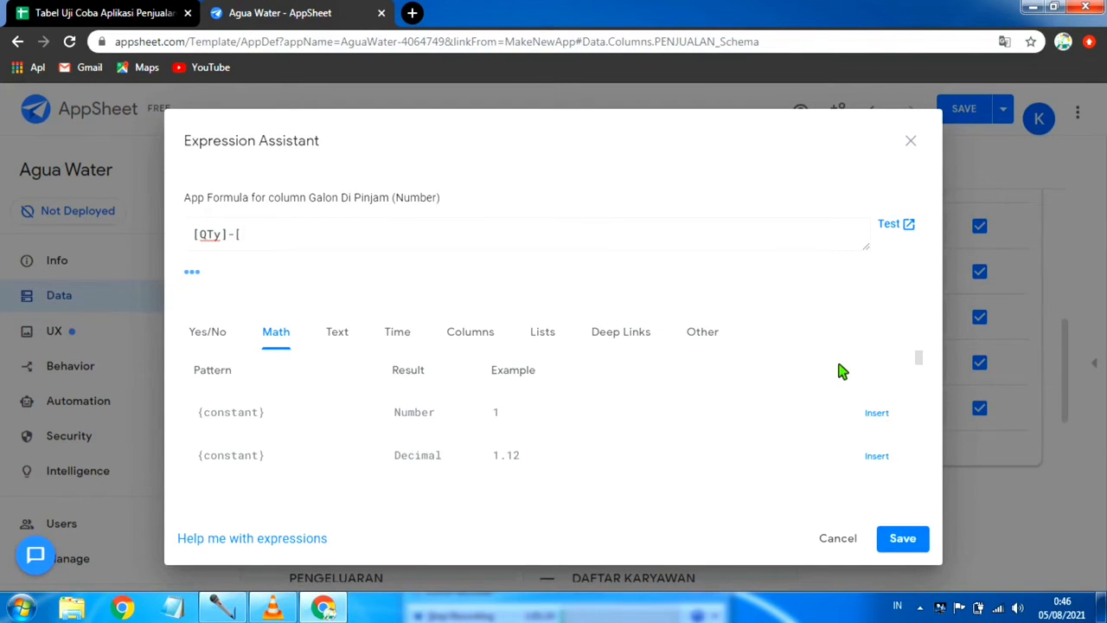
text(Galon Kembali)
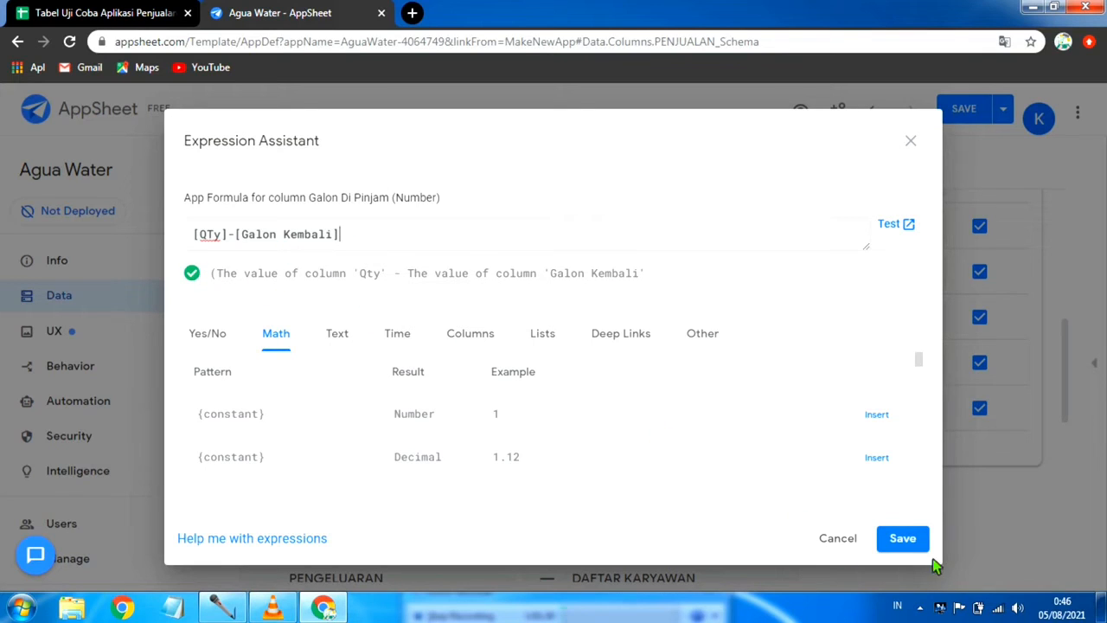
click(902, 539)
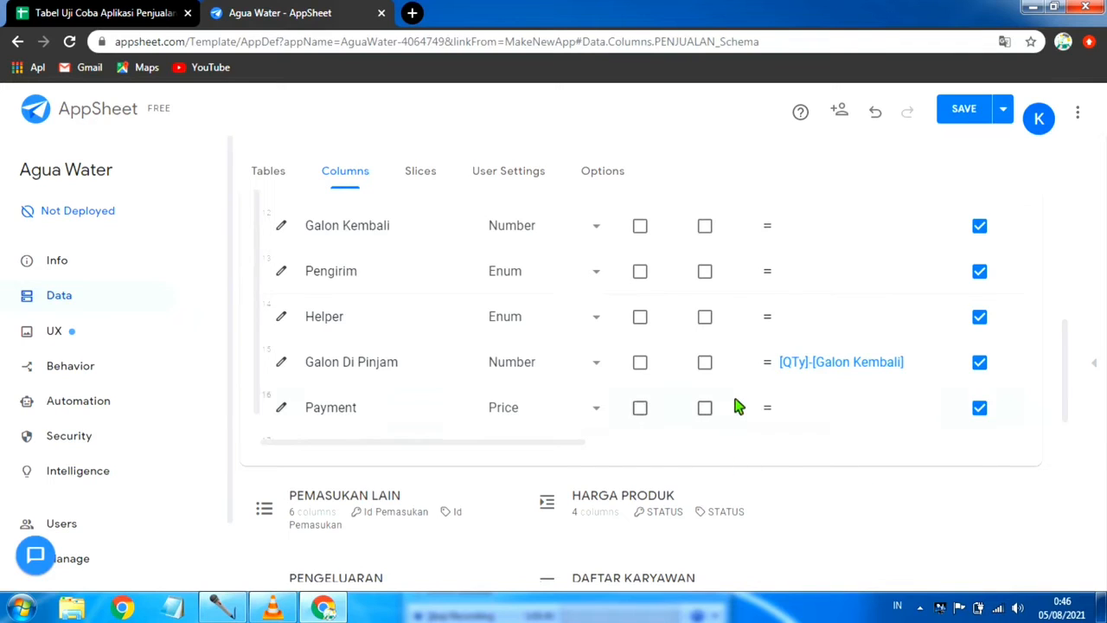
scroll(662, 424, down, 1)
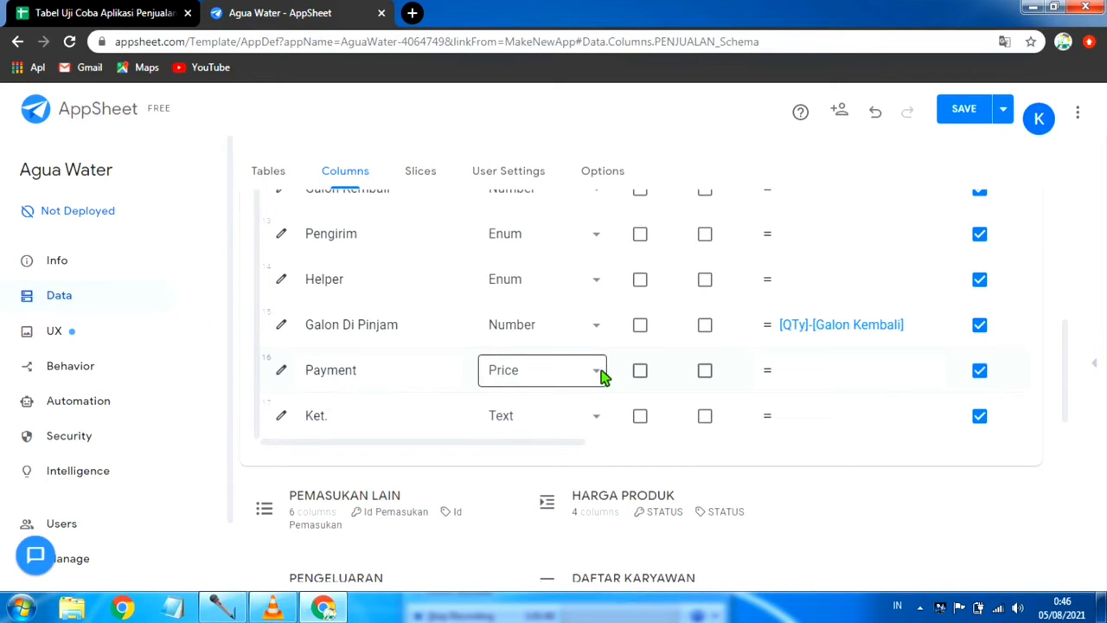
click(1001, 114)
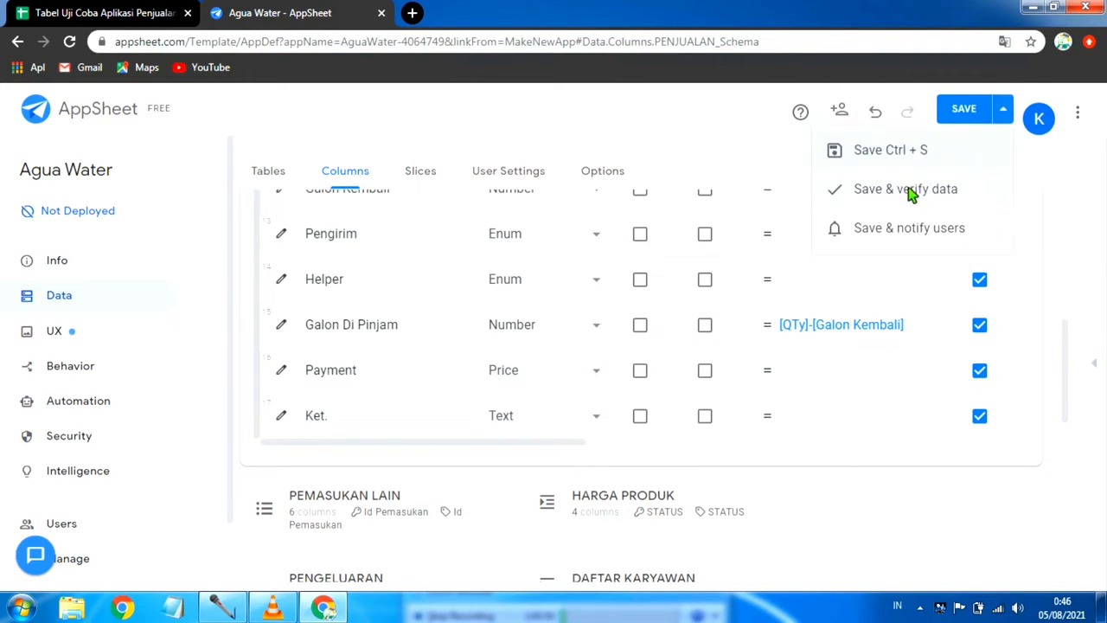
click(908, 192)
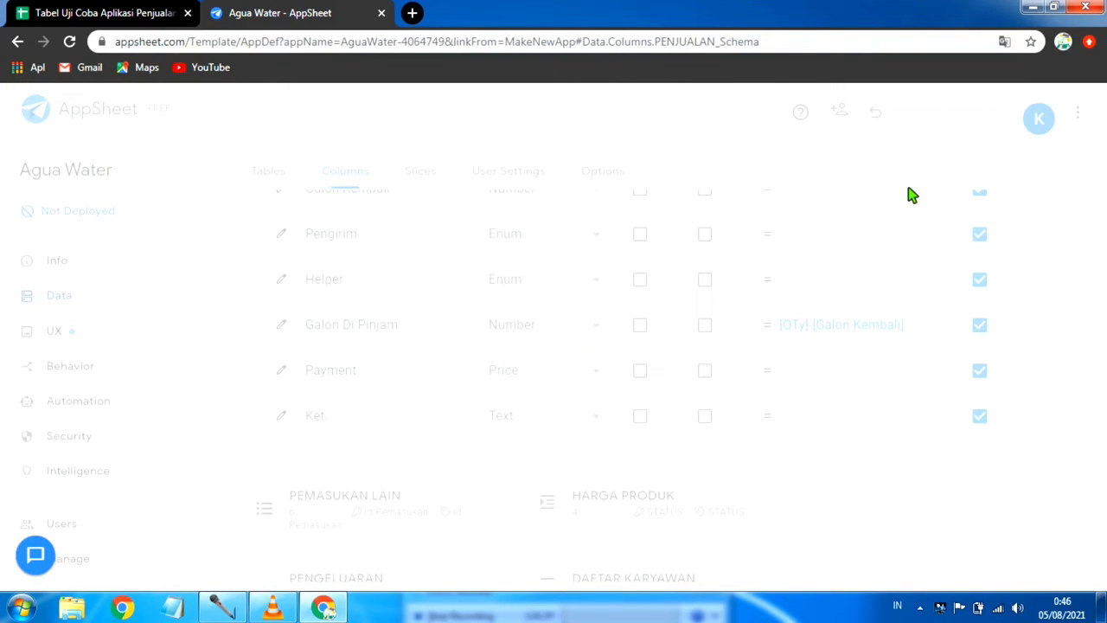
Step: Change the Payment column's type to Text and save the app with data verification
click(600, 374)
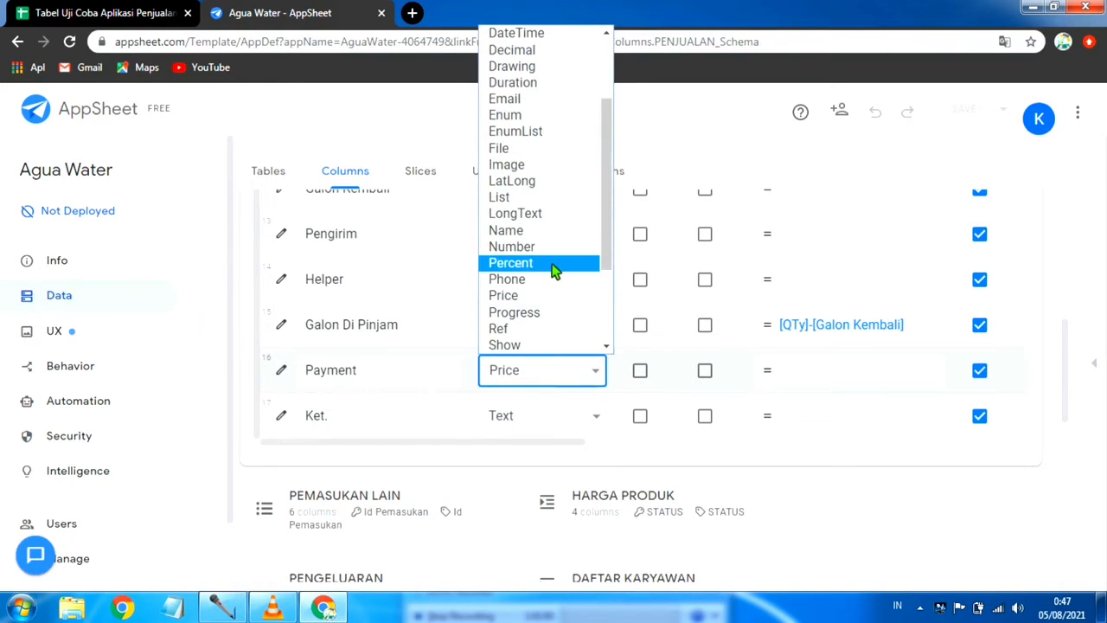
scroll(562, 190, up, 3)
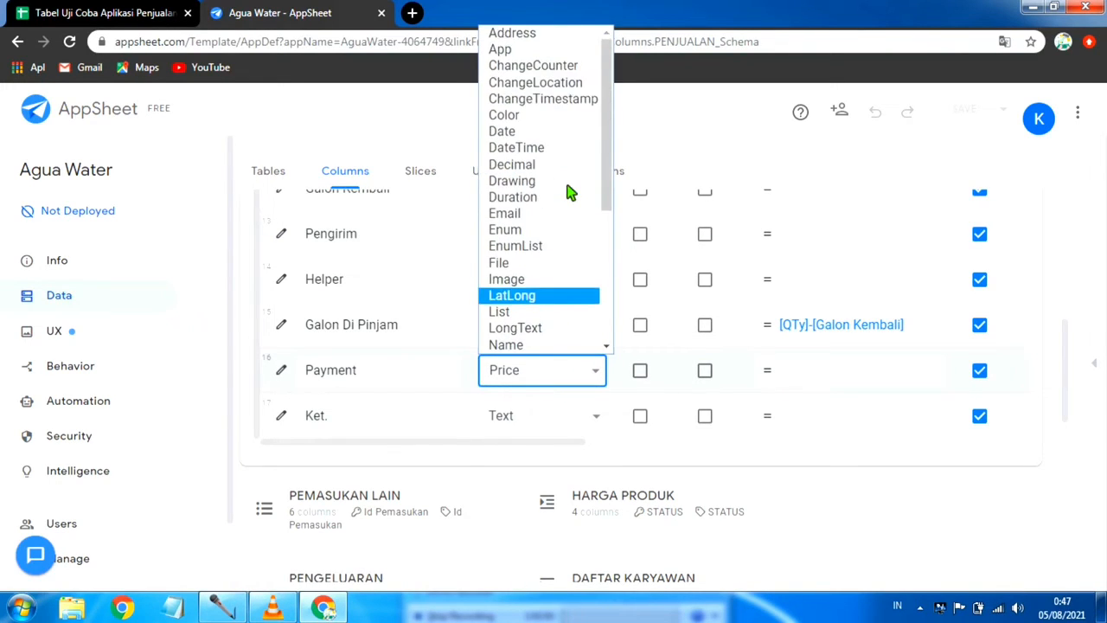
scroll(558, 258, down, 3)
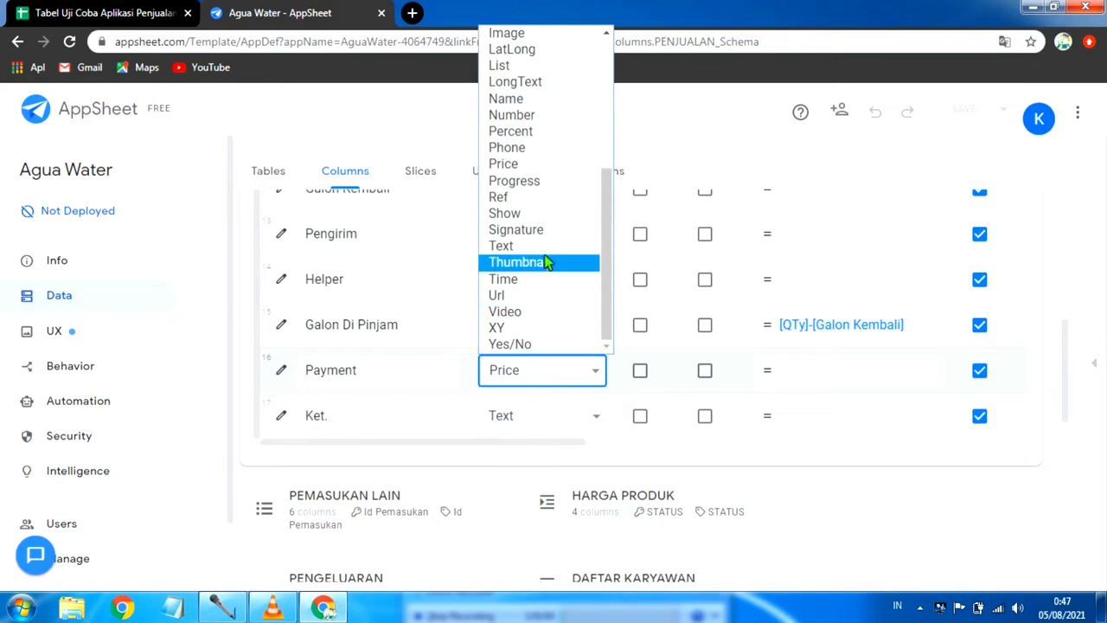
click(550, 248)
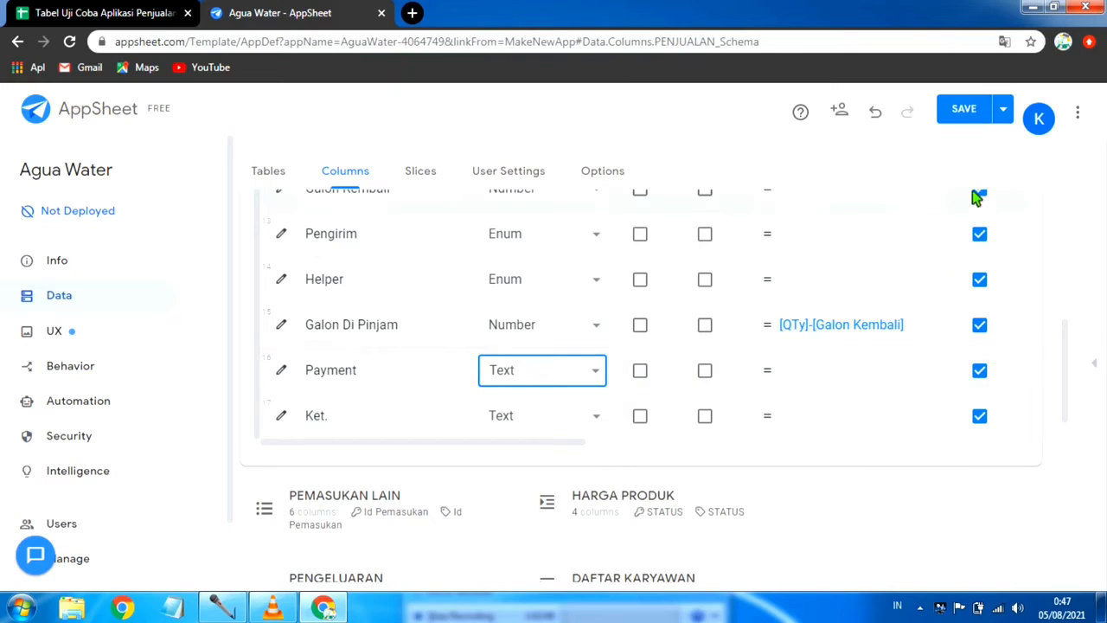
click(1008, 109)
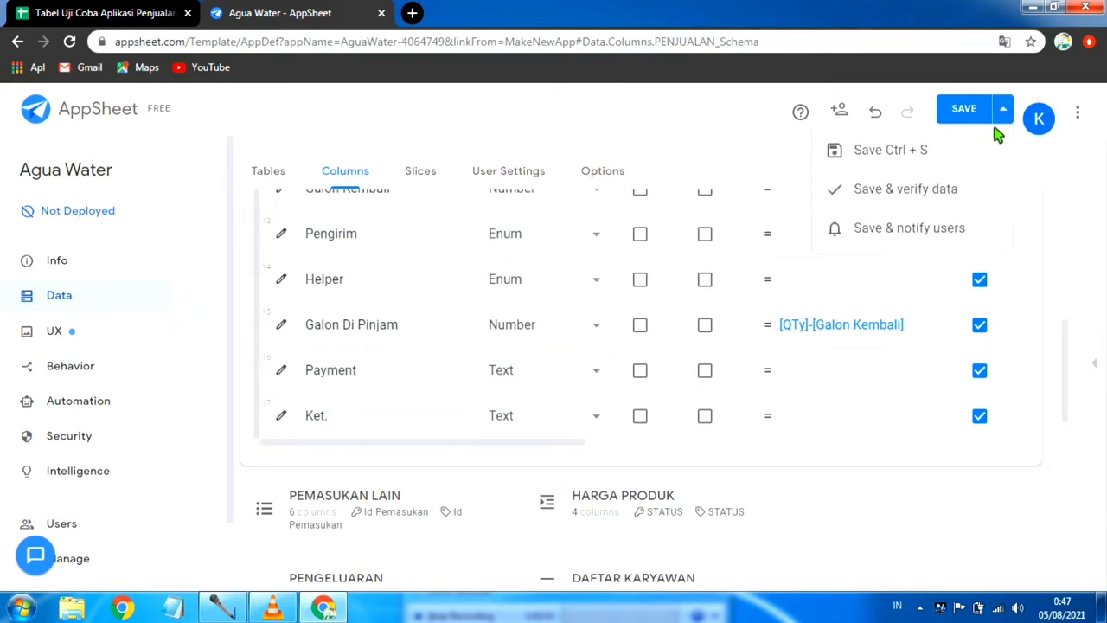
click(914, 192)
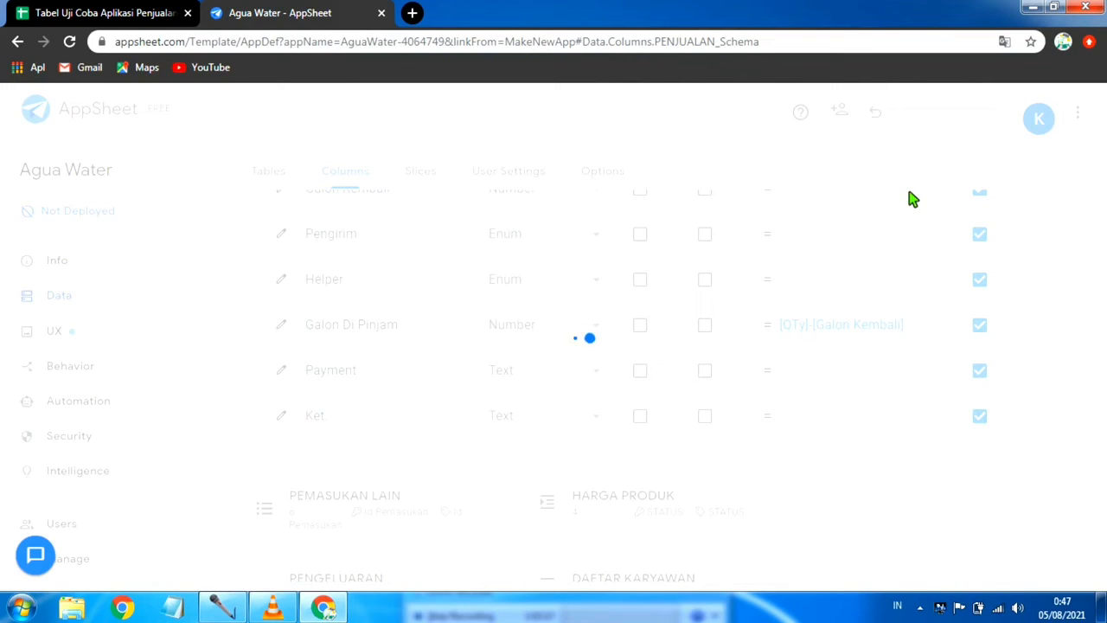
Step: Insert the example expression IF([Helper] = "text value", "value_1", "value_2") into the Payment column's app formula
click(832, 373)
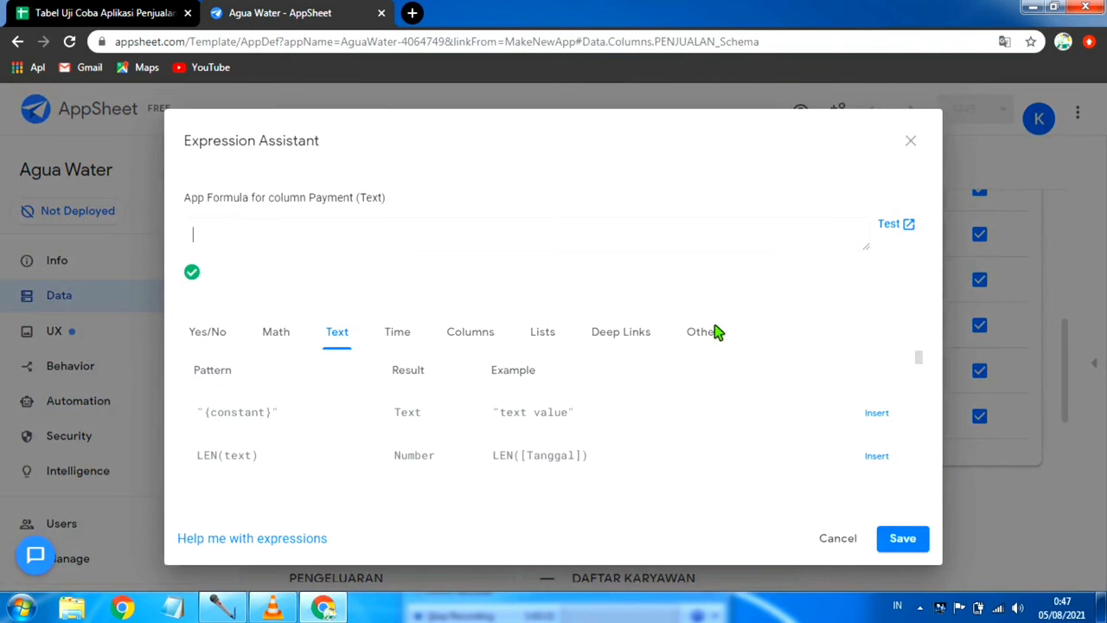
click(714, 344)
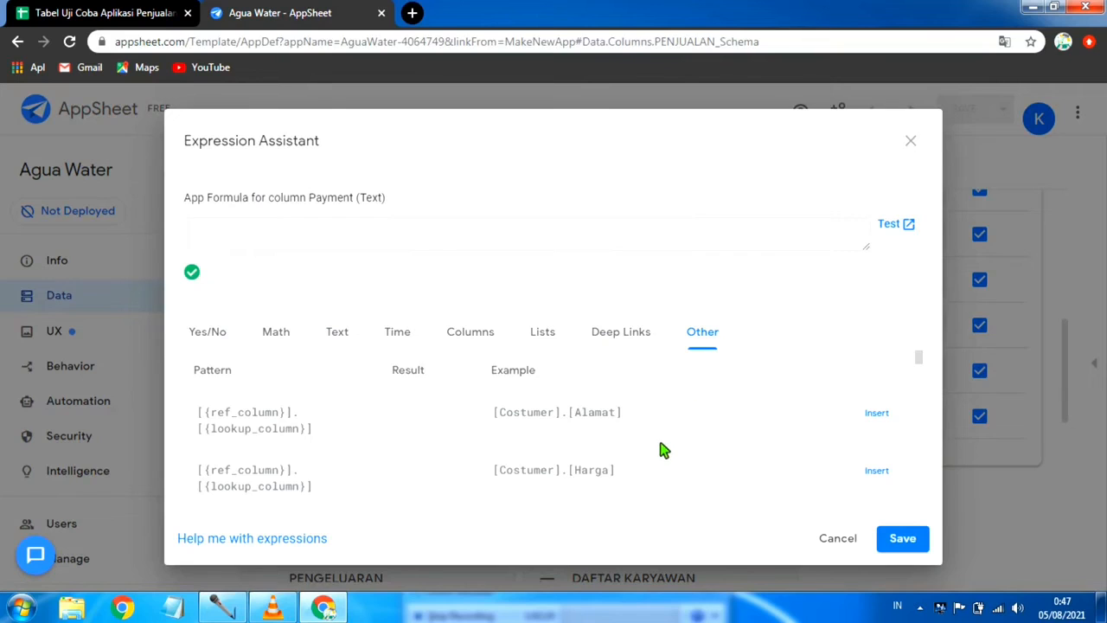
scroll(662, 450, down, 5)
scroll(662, 449, down, 4)
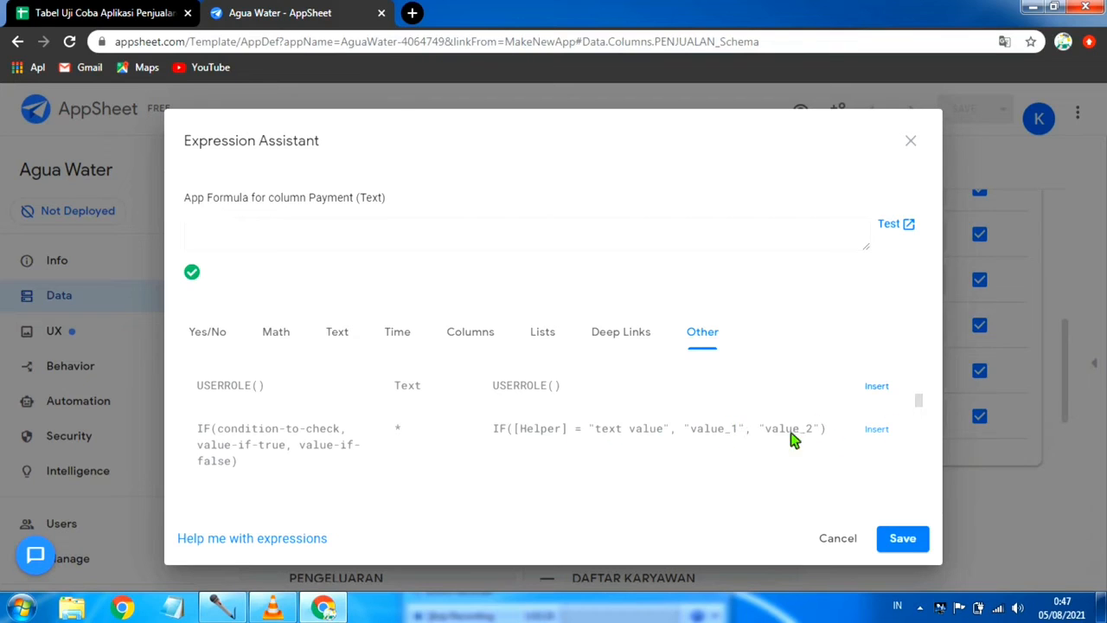
scroll(662, 430, down, 2)
scroll(576, 438, up, 1)
scroll(575, 437, down, 1)
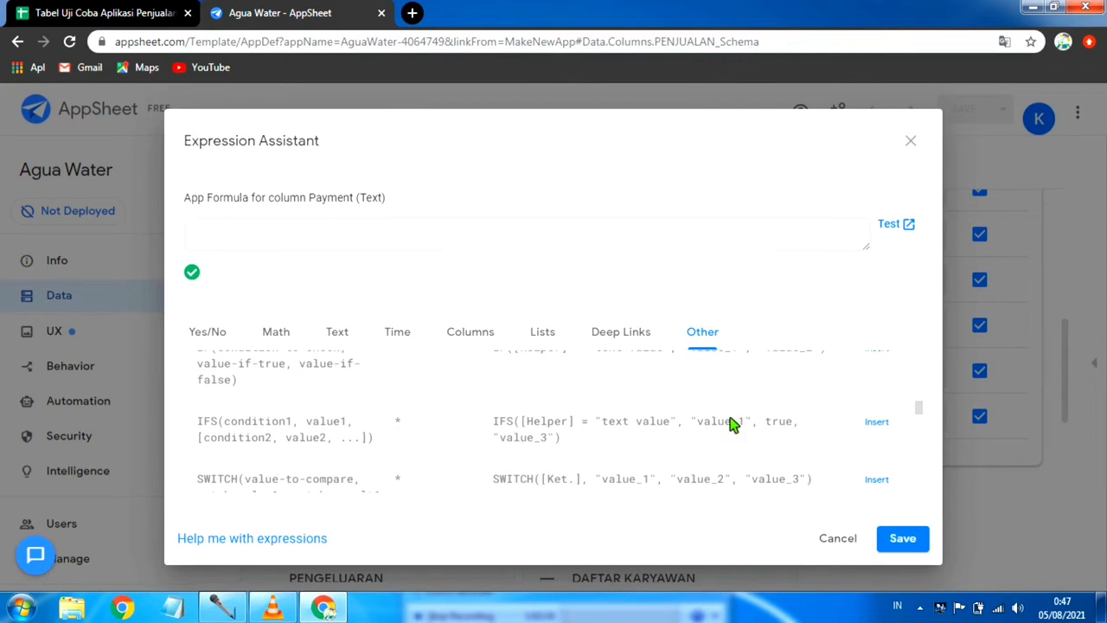
scroll(732, 423, up, 3)
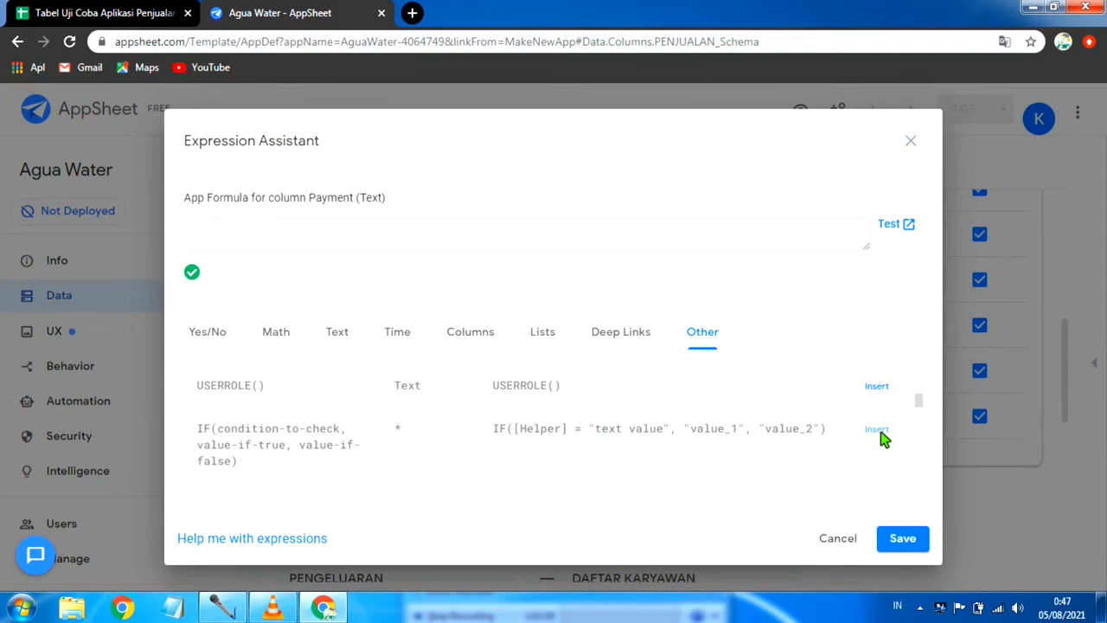
click(876, 430)
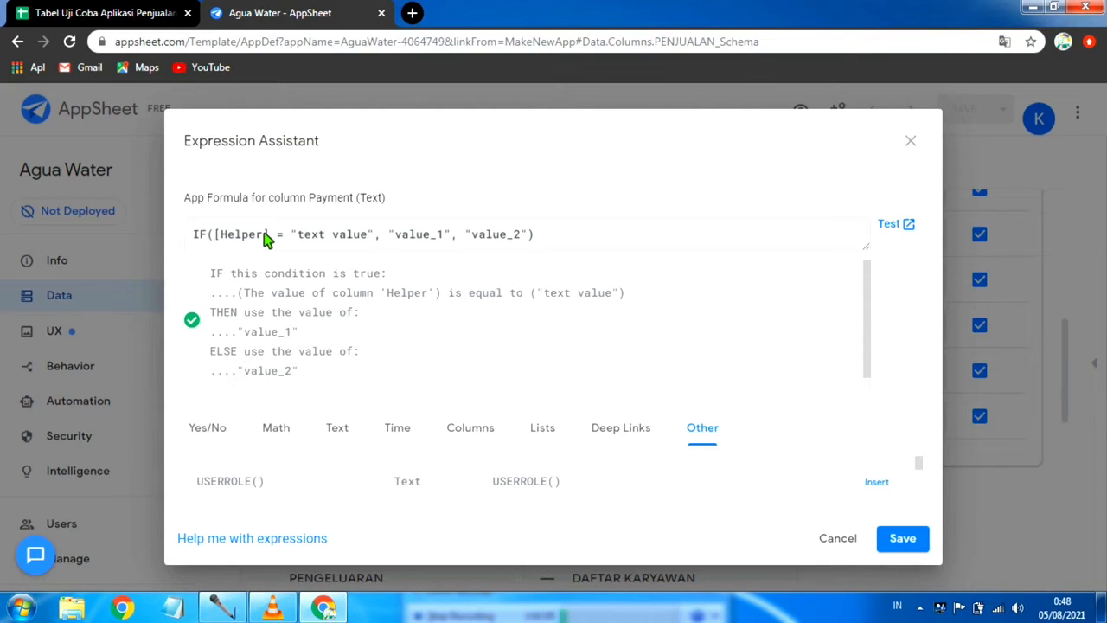
Step: Replace the Helper column reference in the Payment formula's IF condition with Piutang
click(267, 235)
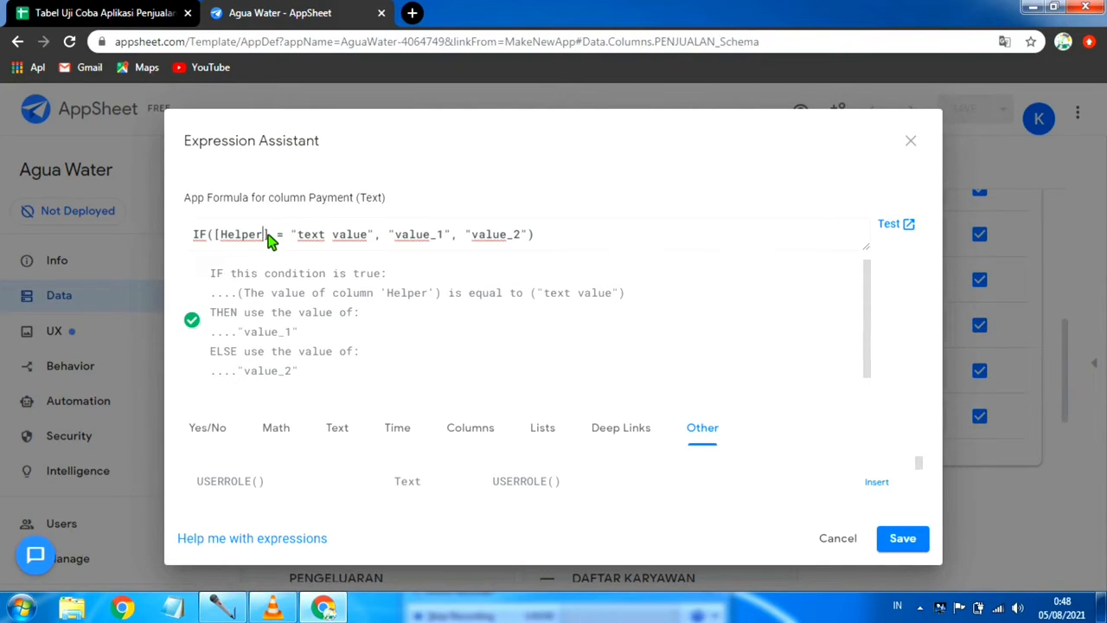
key(BackSpace)
key(BackSpace)
key(BackSpace)
key(BackSpace)
key(BackSpace)
key(BackSpace)
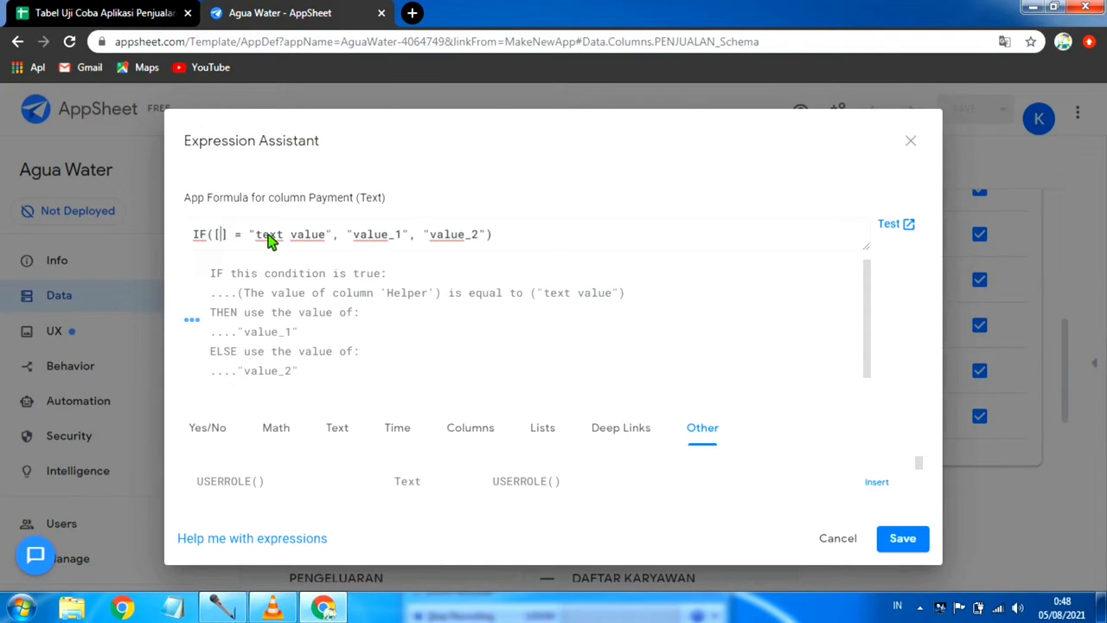
text(Piutan)
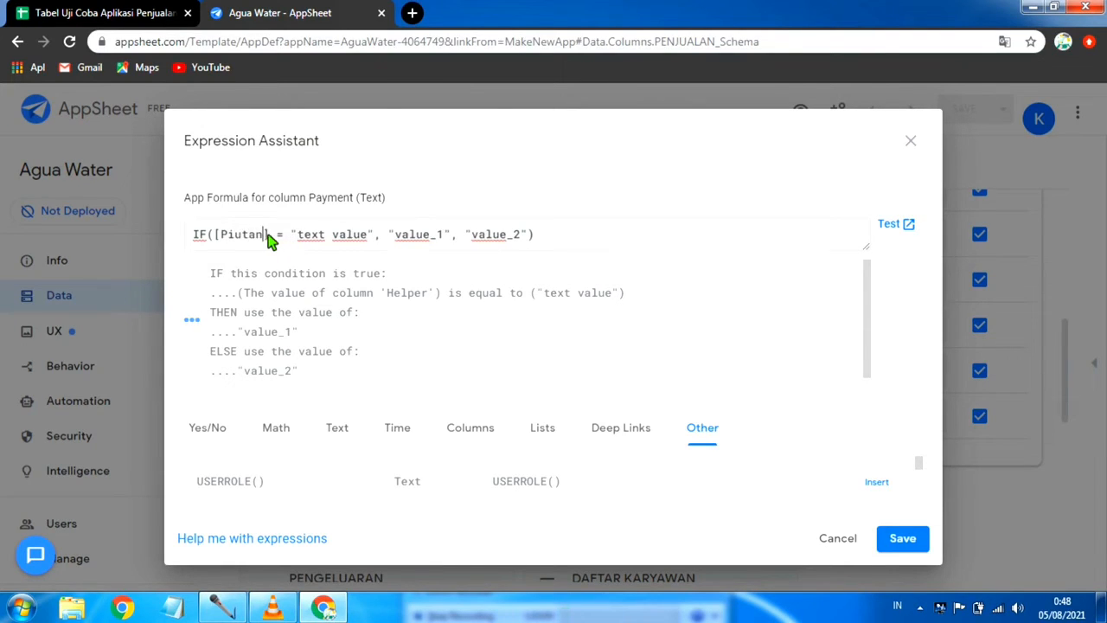
text(g)
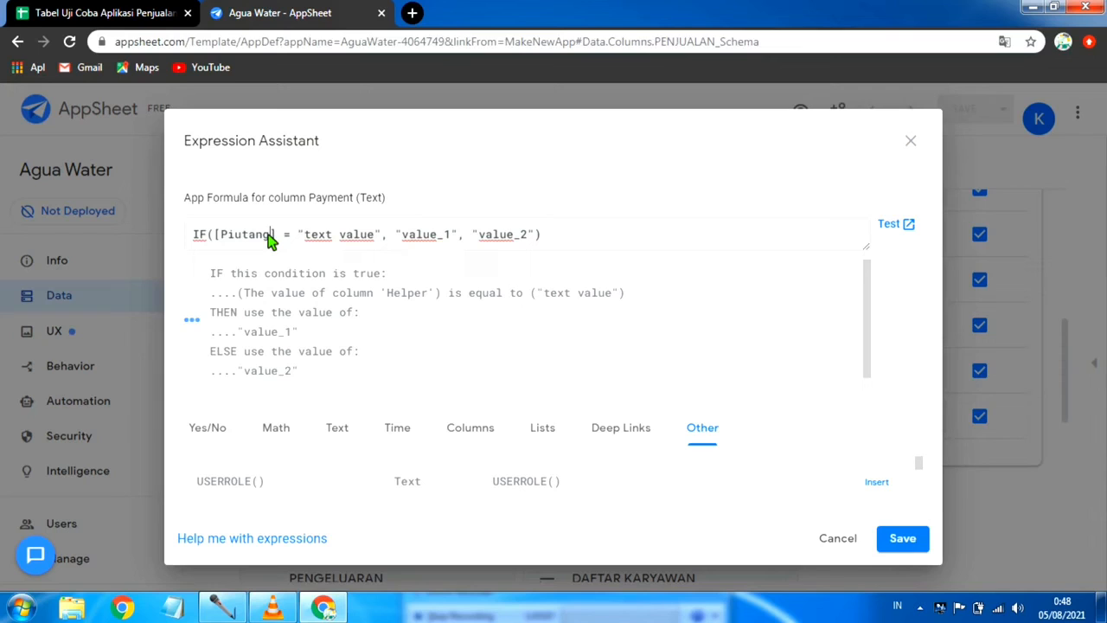
Step: Replace "text value" in the IF condition with 0 so the formula tests [Piutang] = 0
click(385, 237)
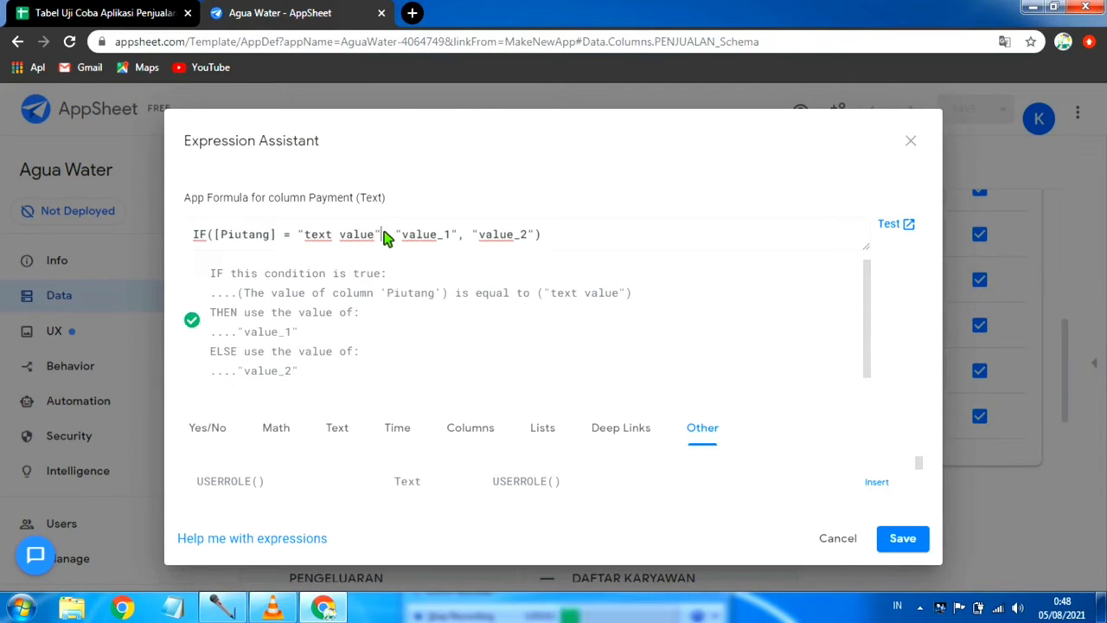
key(BackSpace)
key(BackSpace)
key(BackSpace)
key(BackSpace)
key(BackSpace)
key(BackSpace)
key(BackSpace)
key(BackSpace)
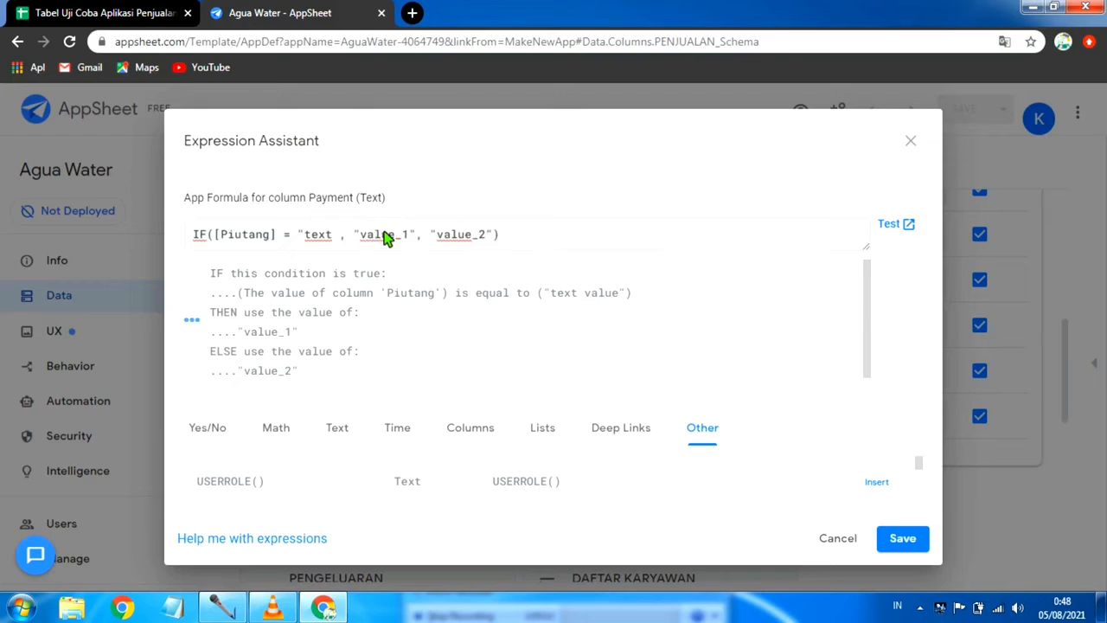
key(BackSpace)
key(BackSpace)
key(BackSpace)
key(BackSpace)
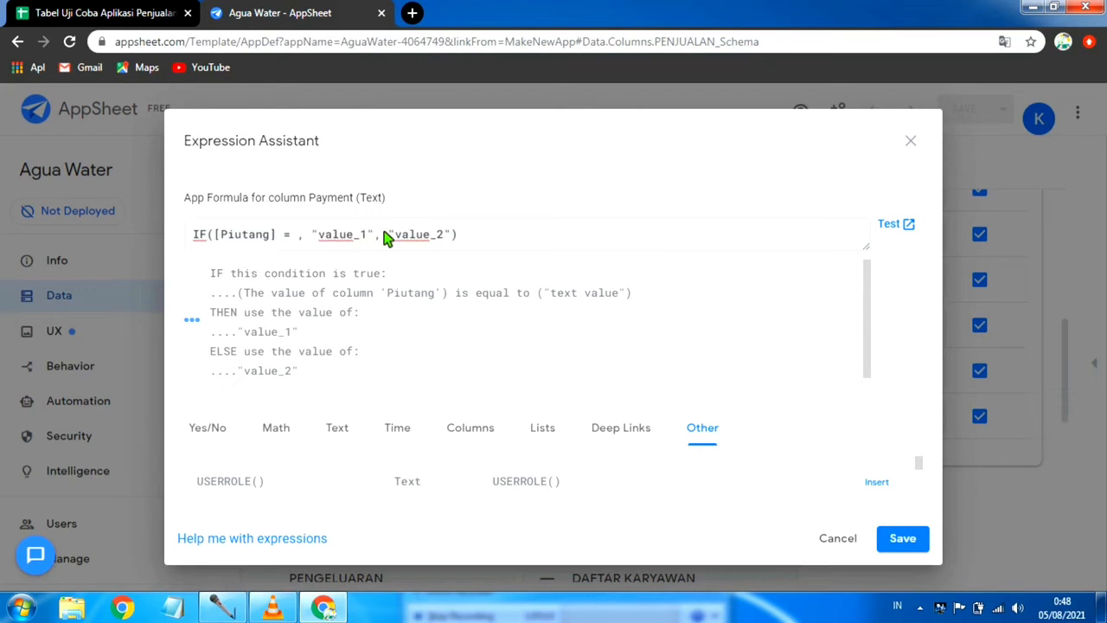
text(0)
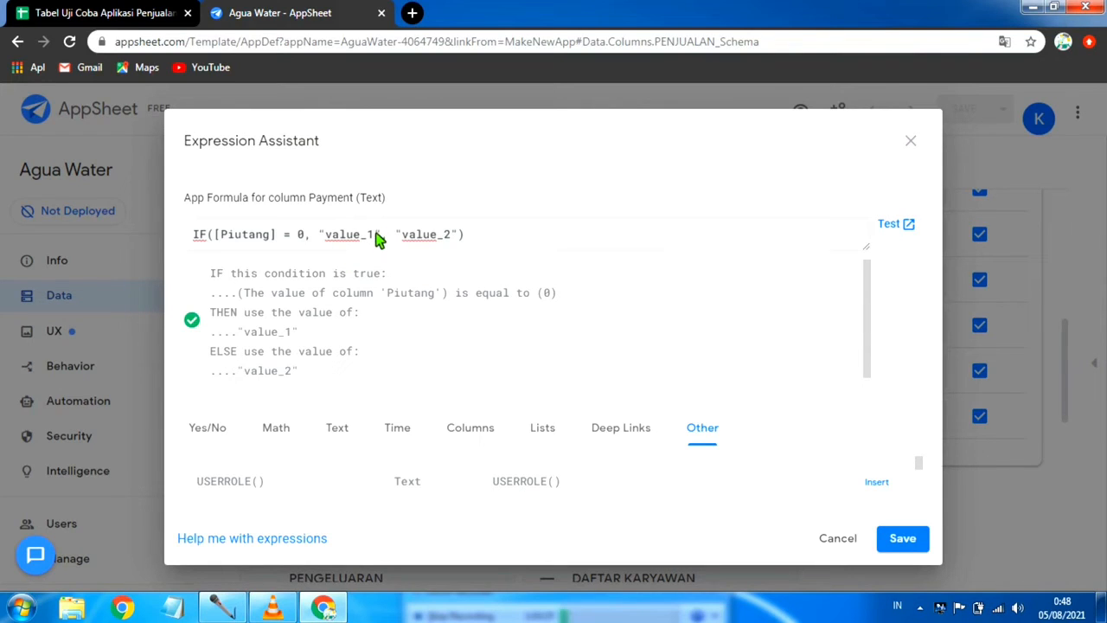
Step: Set the IF results to "Lunas" and "Piutang", save the Payment formula, and save the app with data verification
drag(374, 235, 327, 240)
text(Lunas)
drag(438, 237, 397, 240)
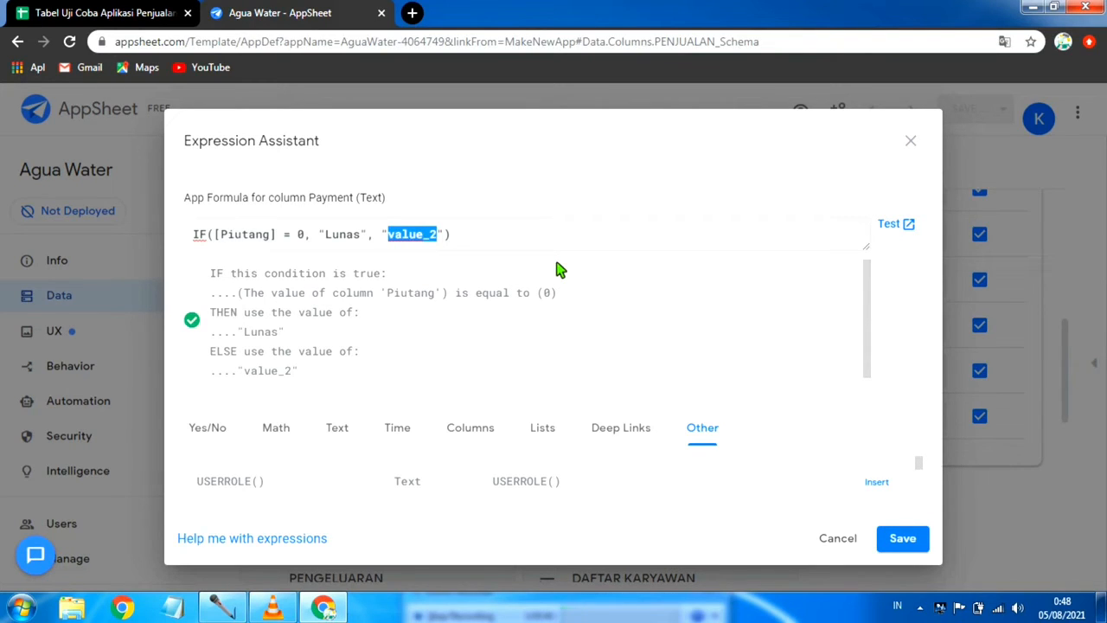
text(Piutang)
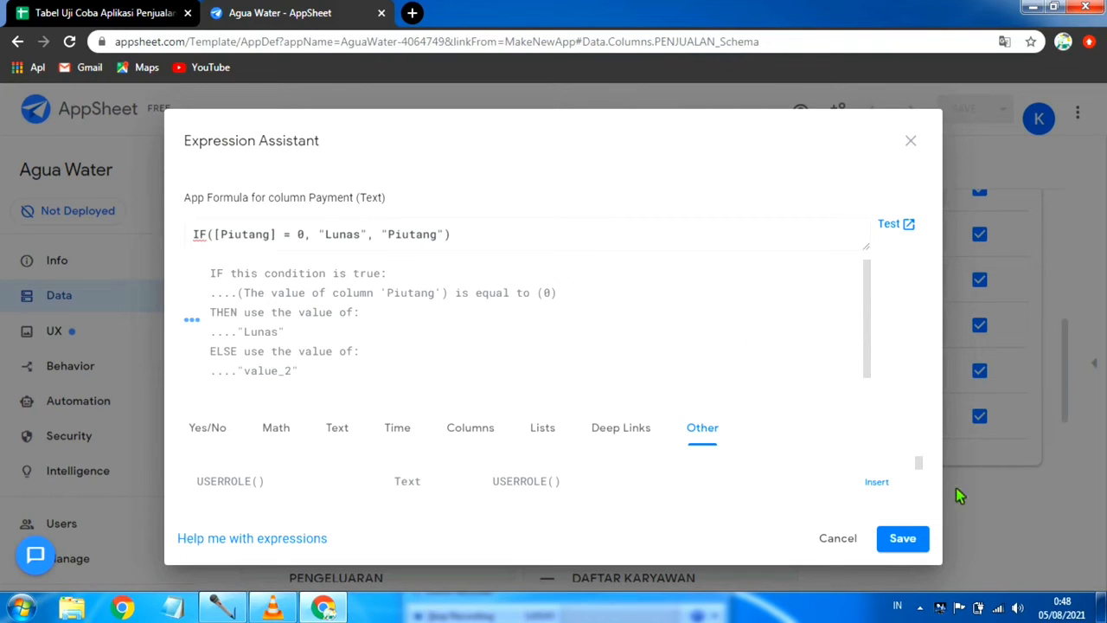
click(902, 537)
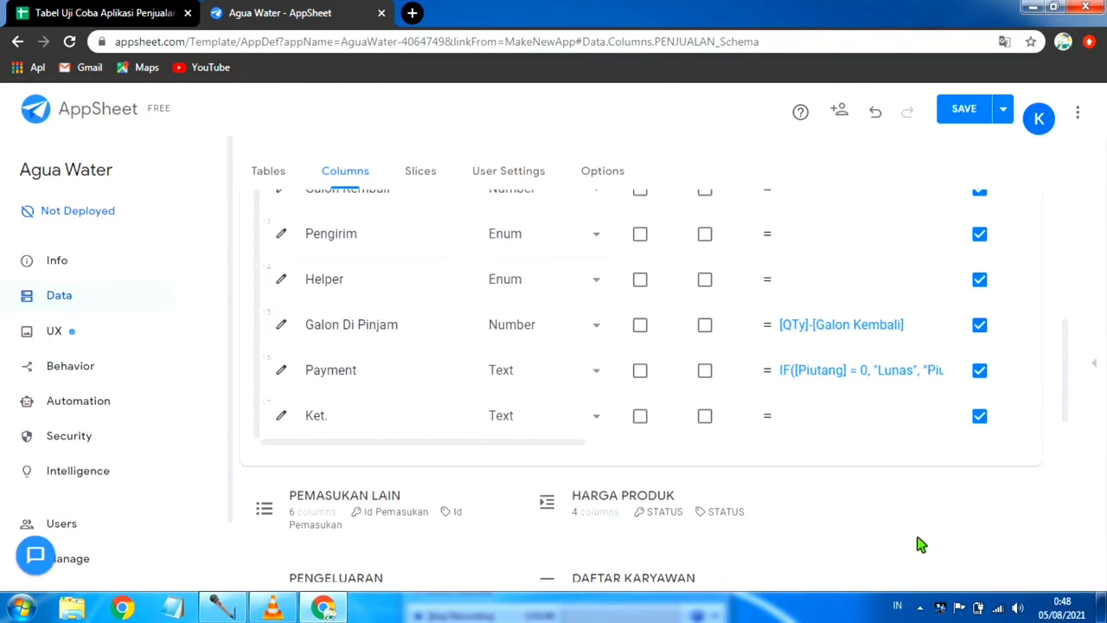
click(1004, 110)
click(919, 188)
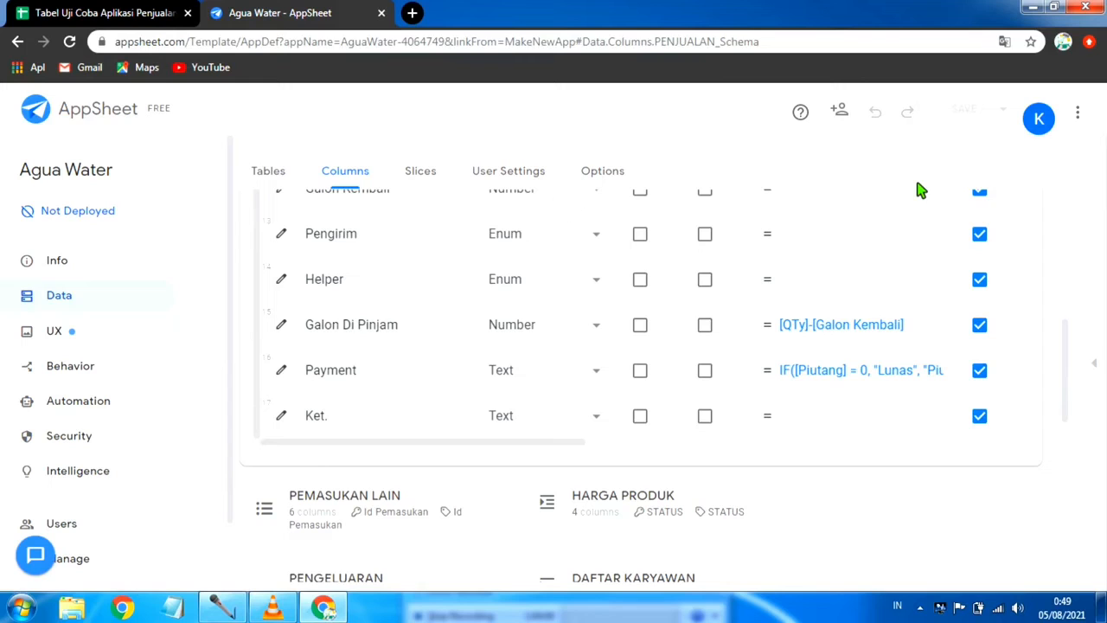
Step: Change the type of the PENJUALAN table's Ket. column to LongText
click(599, 419)
scroll(553, 346, down, 1)
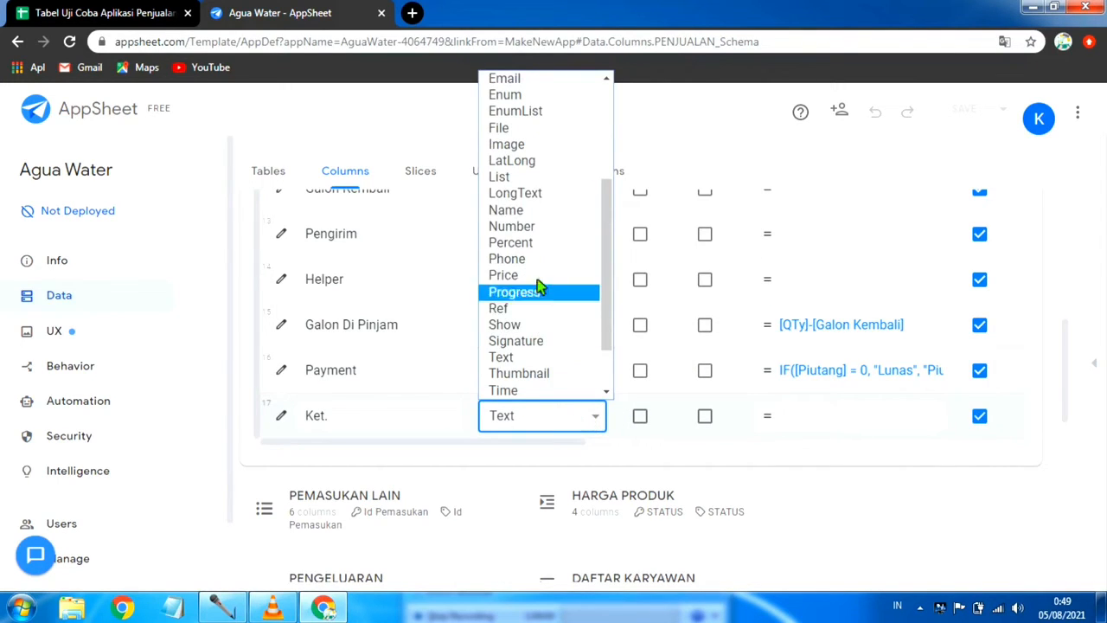
click(551, 198)
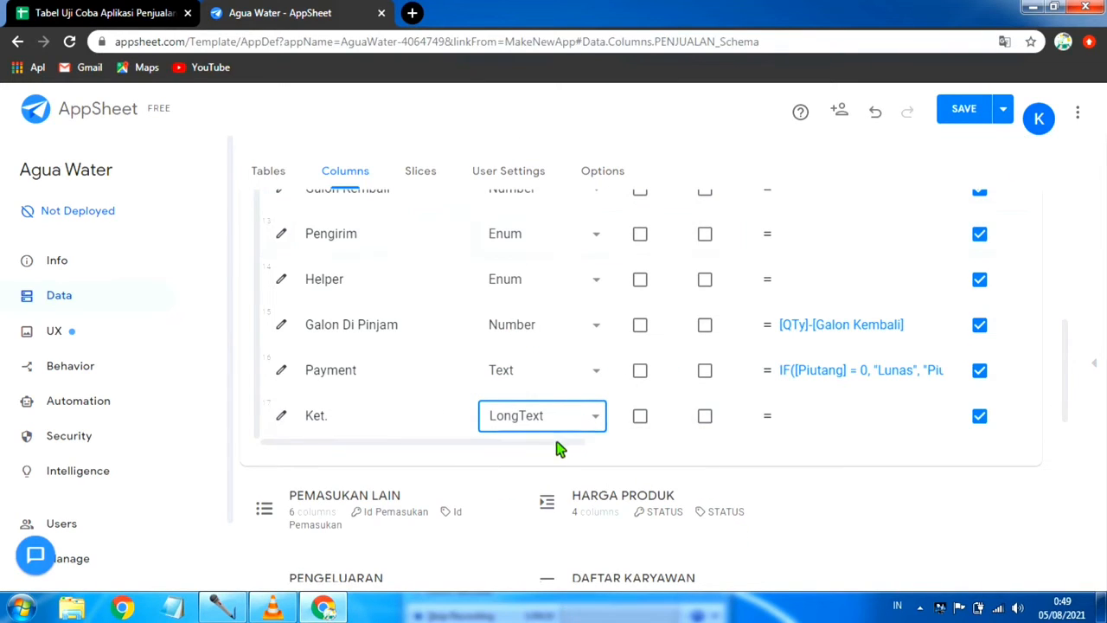
Step: Make the PENJUALAN columns with formulas [Costumer].[Harga], [Qty]*[Harga], [Costumer].[Ongkir] and [Jumlah]+[Ongkir] non-editable
drag(558, 449, 726, 479)
scroll(726, 395, up, 2)
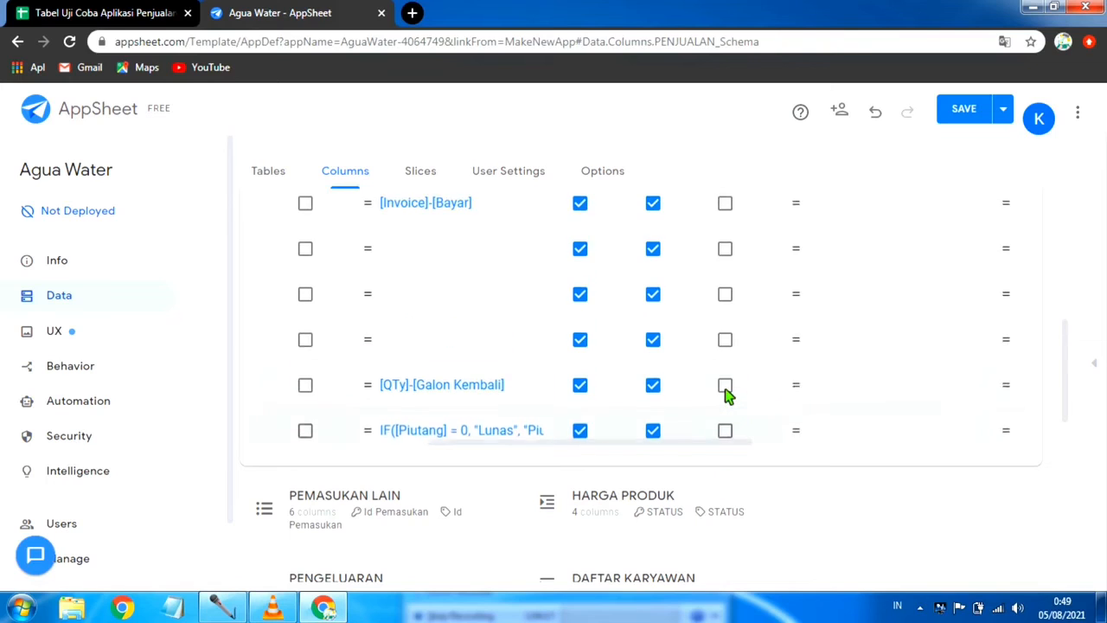
scroll(729, 285, up, 3)
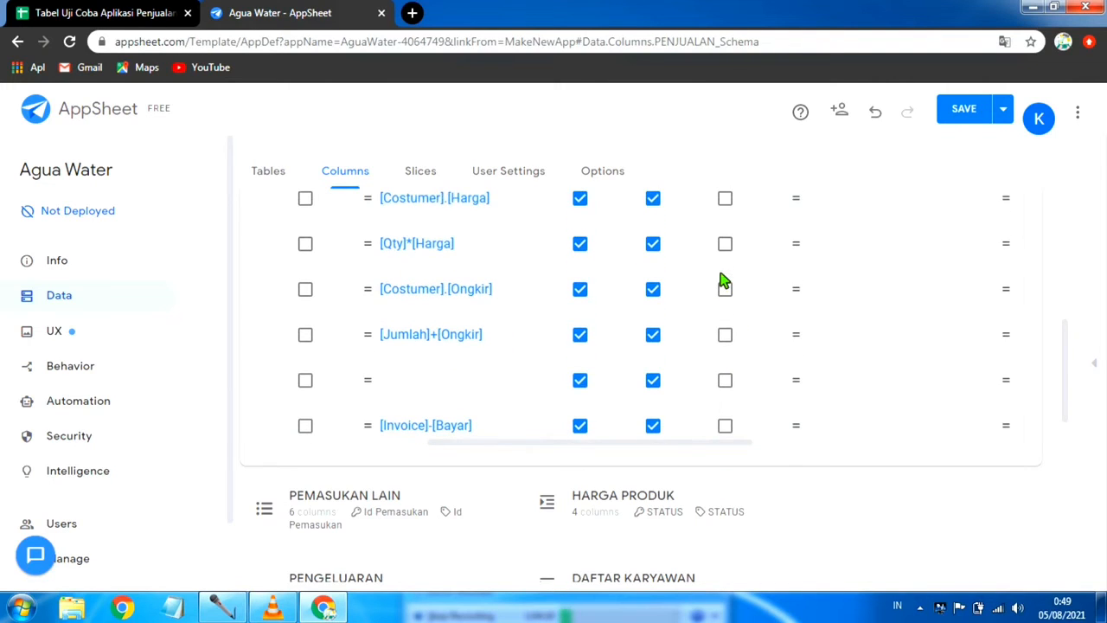
scroll(649, 235, up, 5)
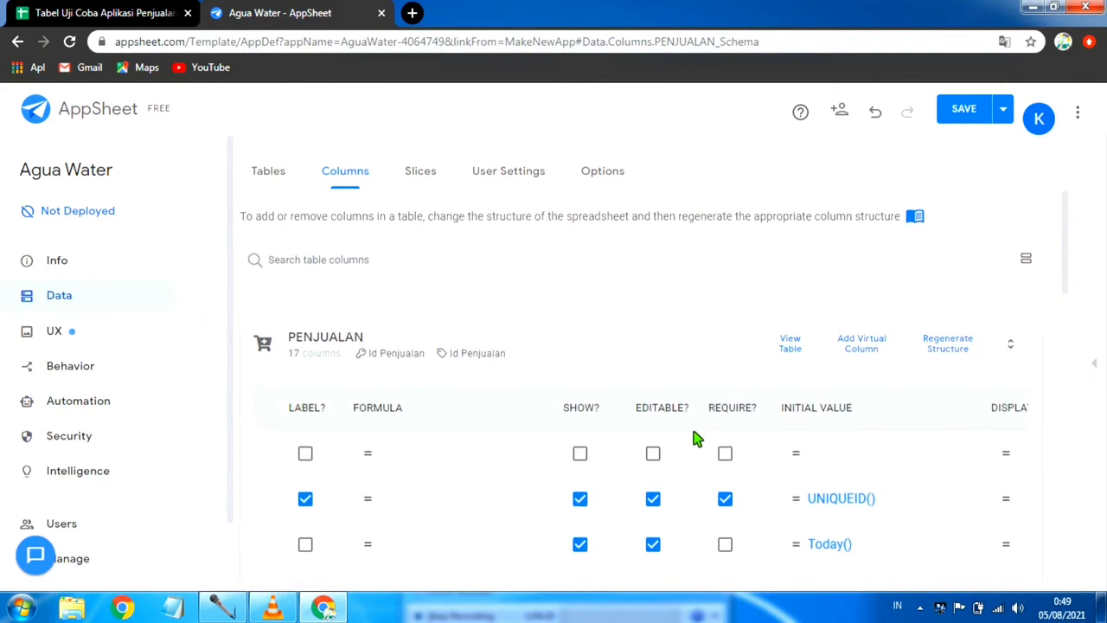
scroll(697, 441, down, 2)
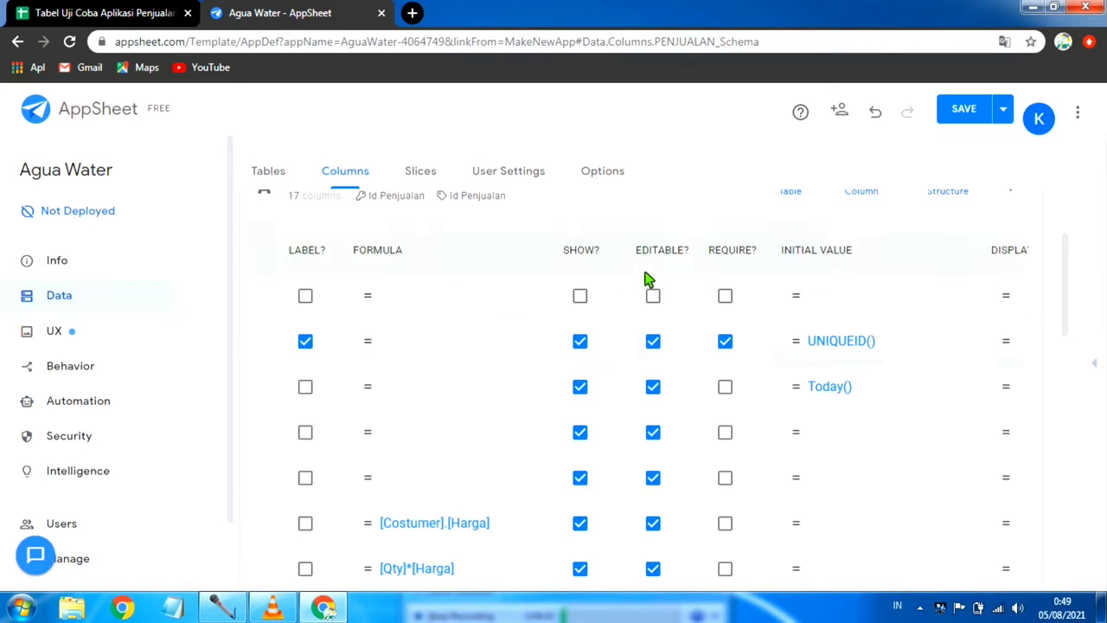
scroll(690, 388, down, 1)
scroll(685, 391, up, 1)
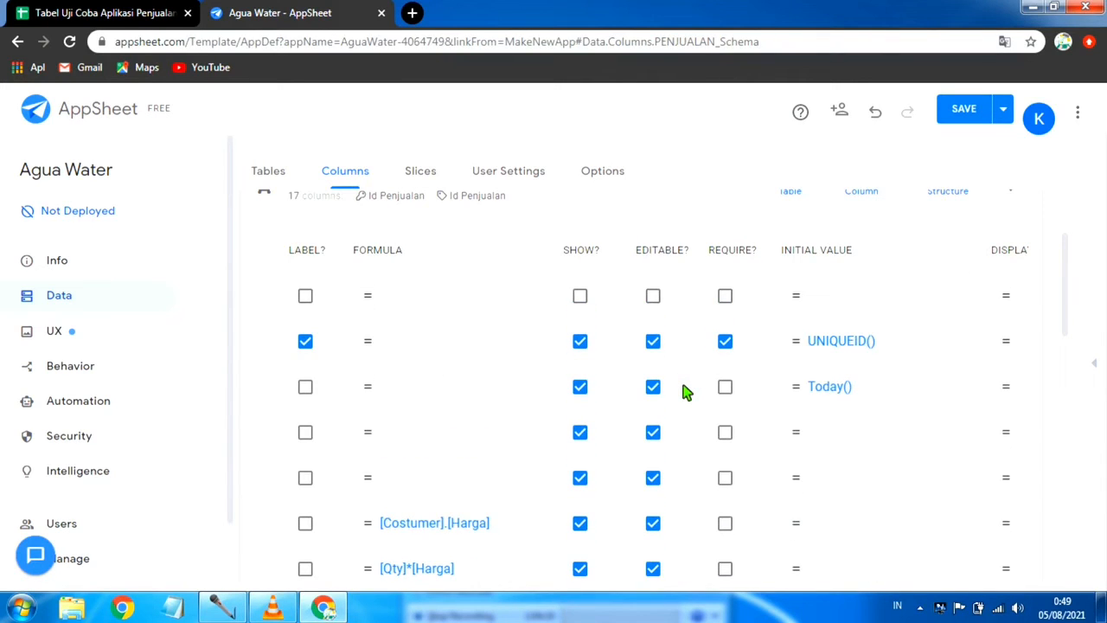
scroll(662, 432, down, 3)
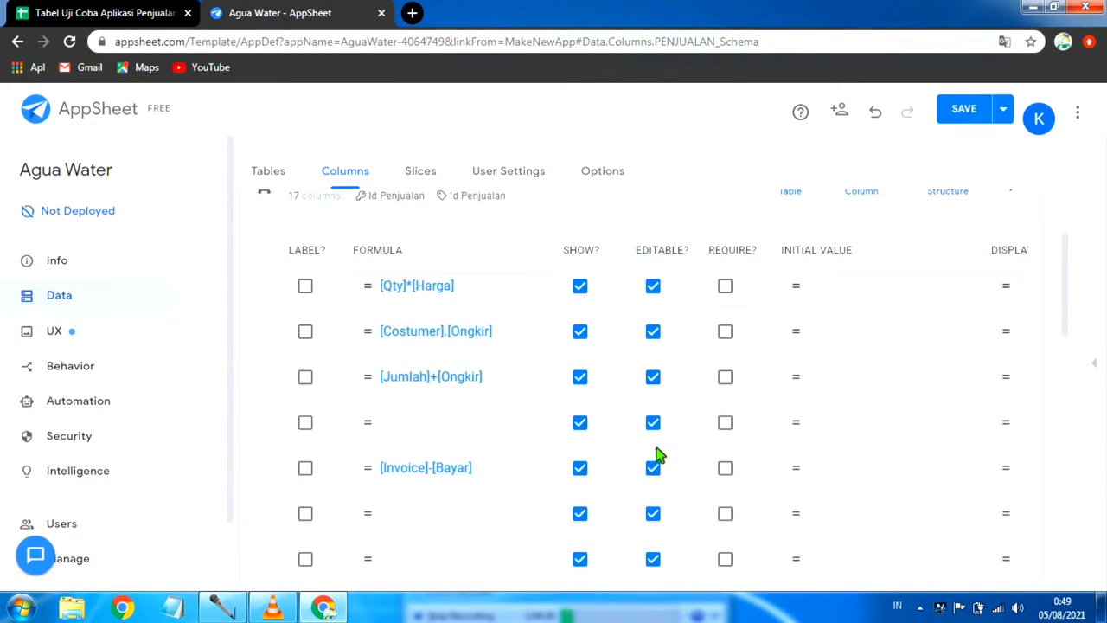
scroll(644, 445, up, 1)
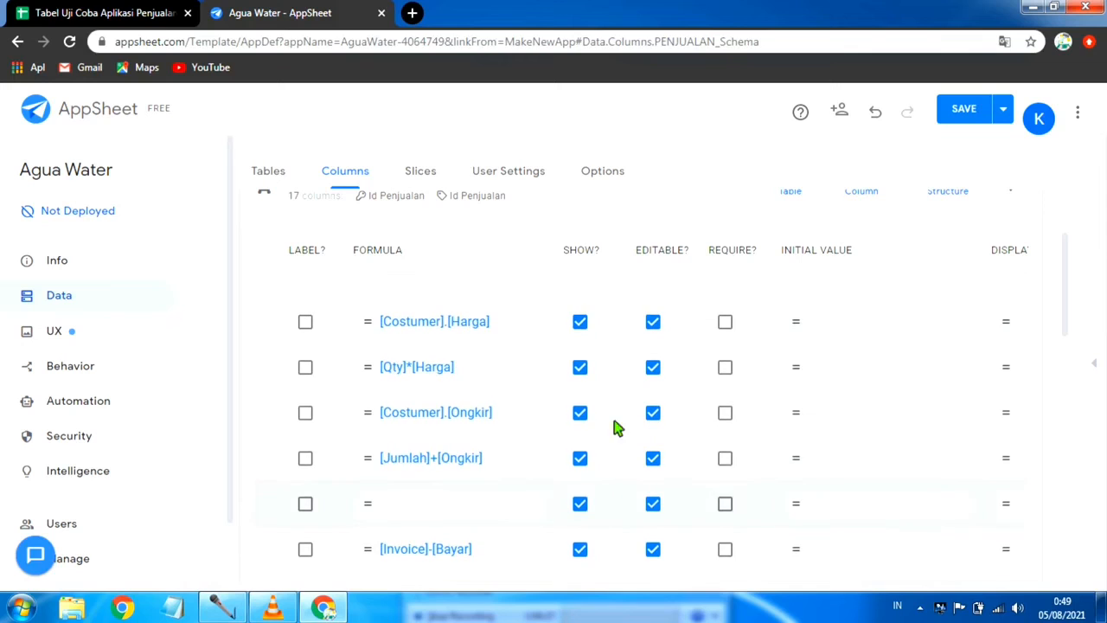
click(654, 369)
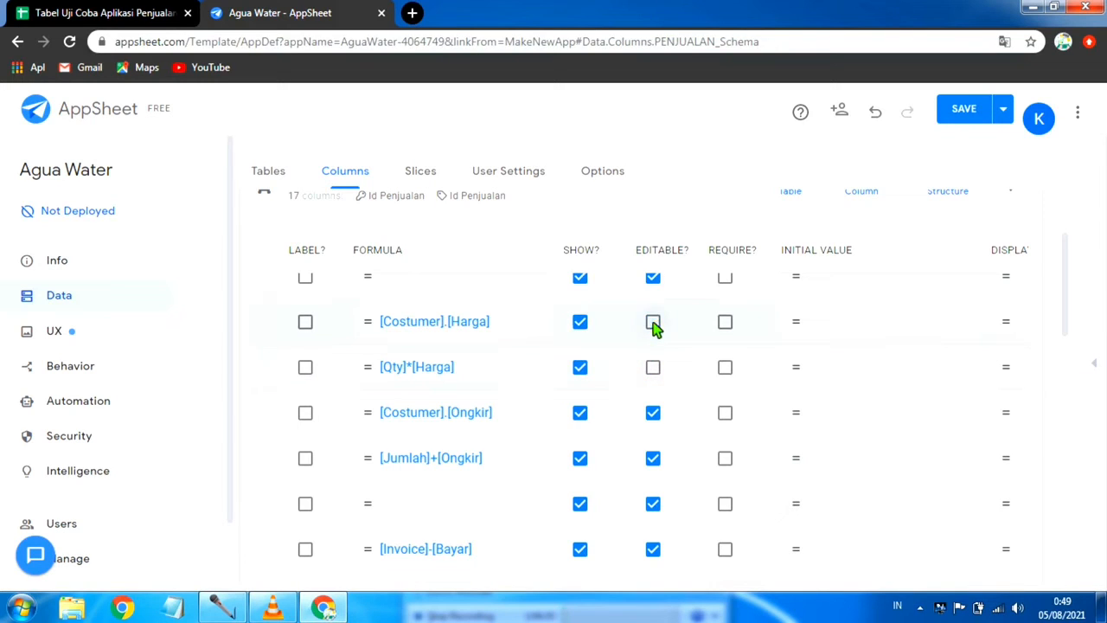
click(655, 413)
click(656, 465)
scroll(657, 468, down, 1)
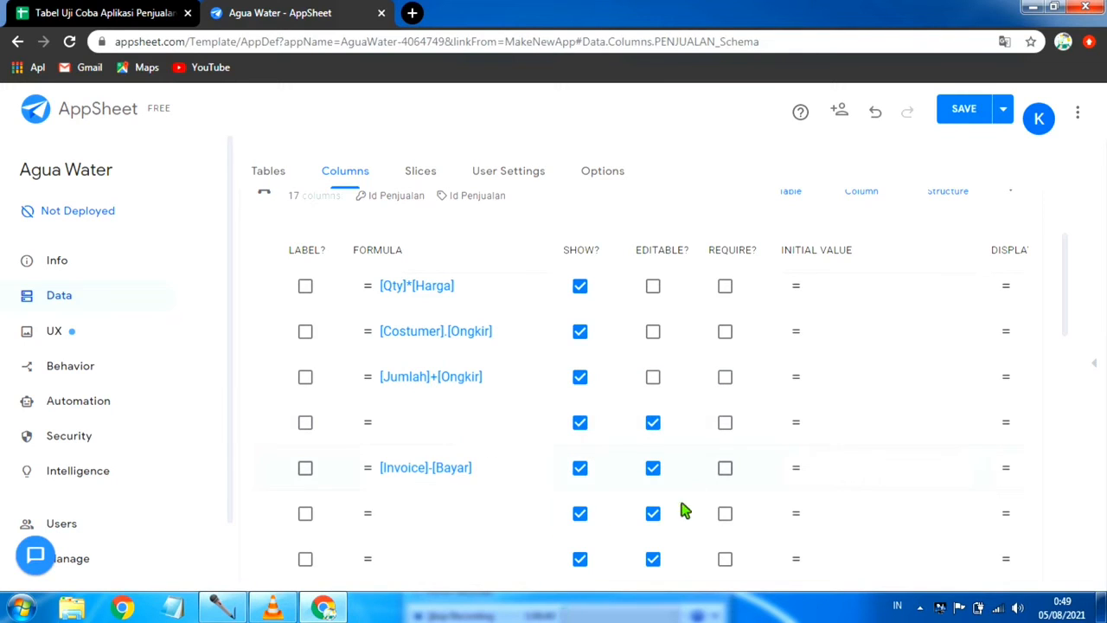
Step: Make the column with formula [Invoice]-[Bayar], the Galon Di Pinjam column and the Payment column non-editable
click(407, 431)
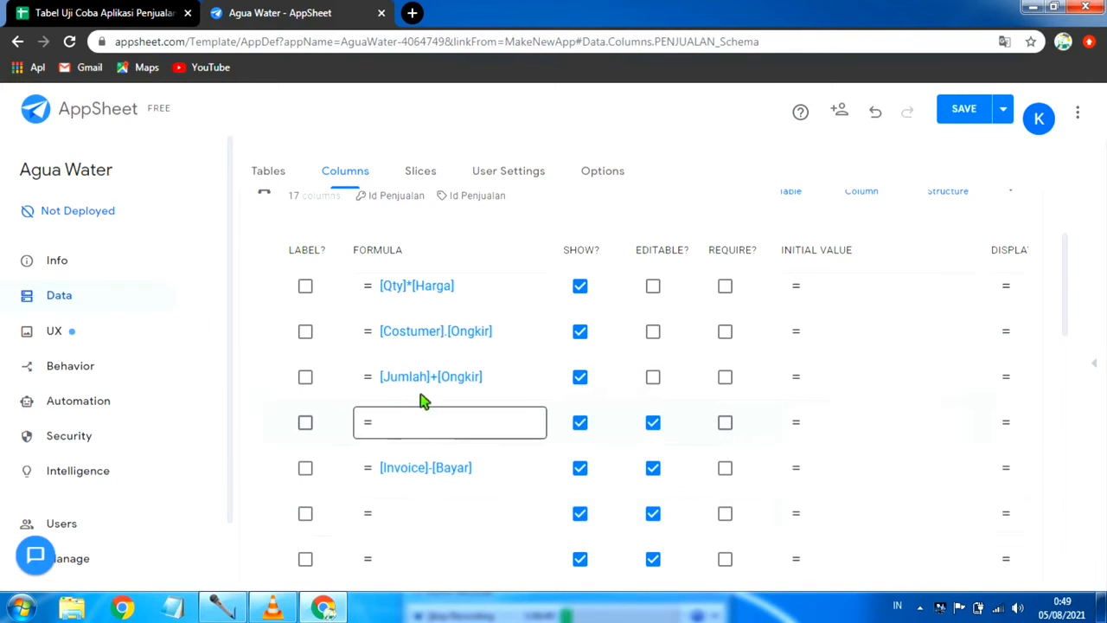
scroll(518, 556, down, 1)
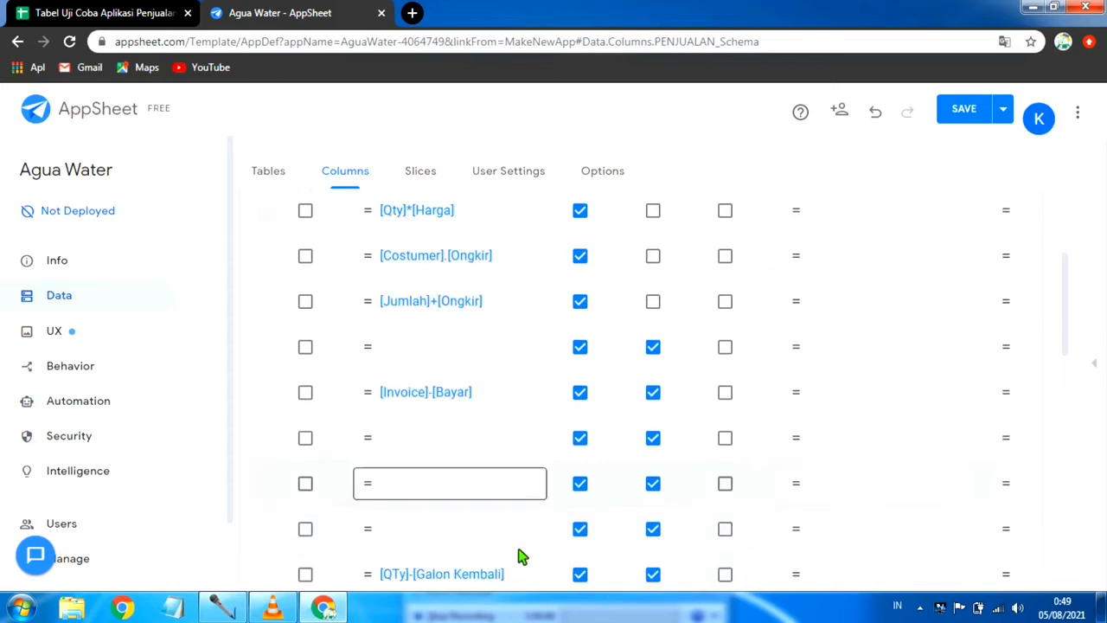
scroll(519, 556, down, 3)
scroll(619, 437, up, 2)
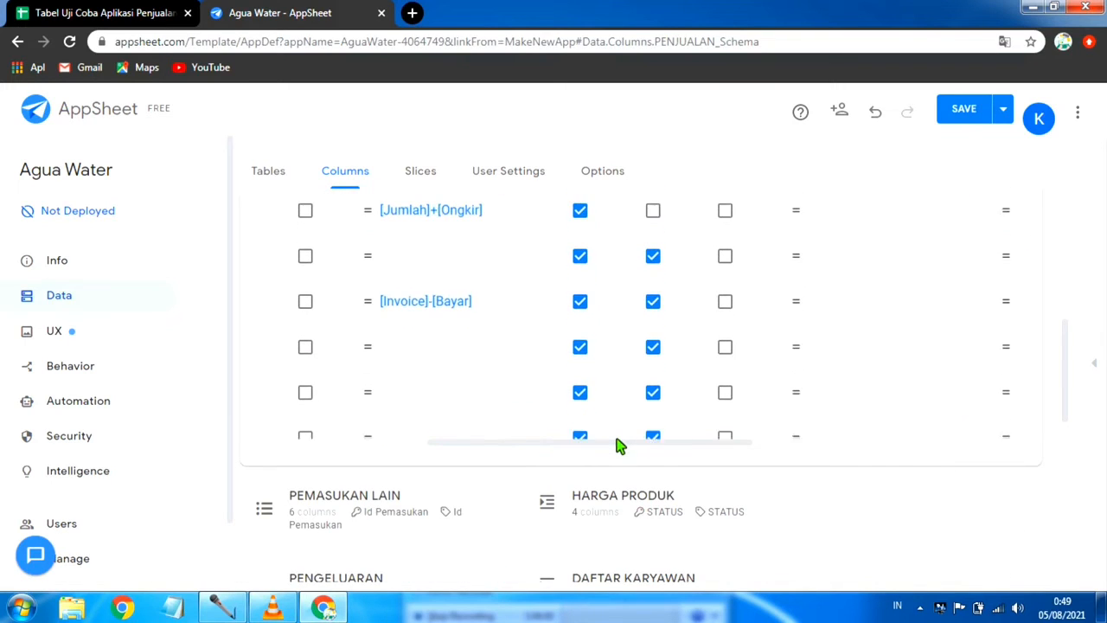
click(655, 306)
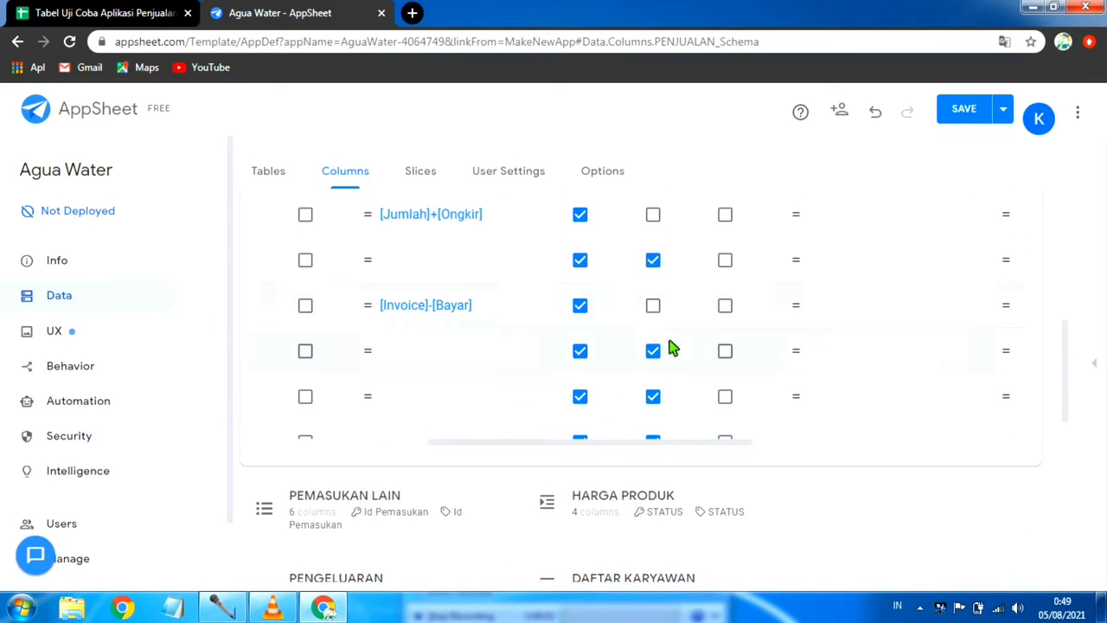
scroll(652, 389, down, 1)
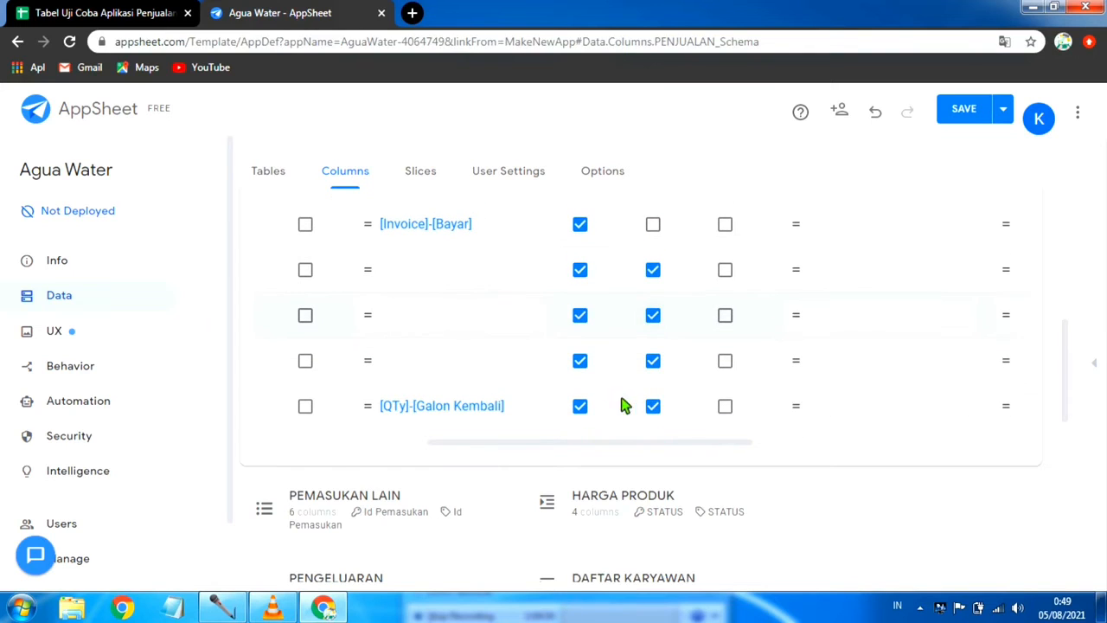
click(655, 409)
scroll(647, 381, down, 1)
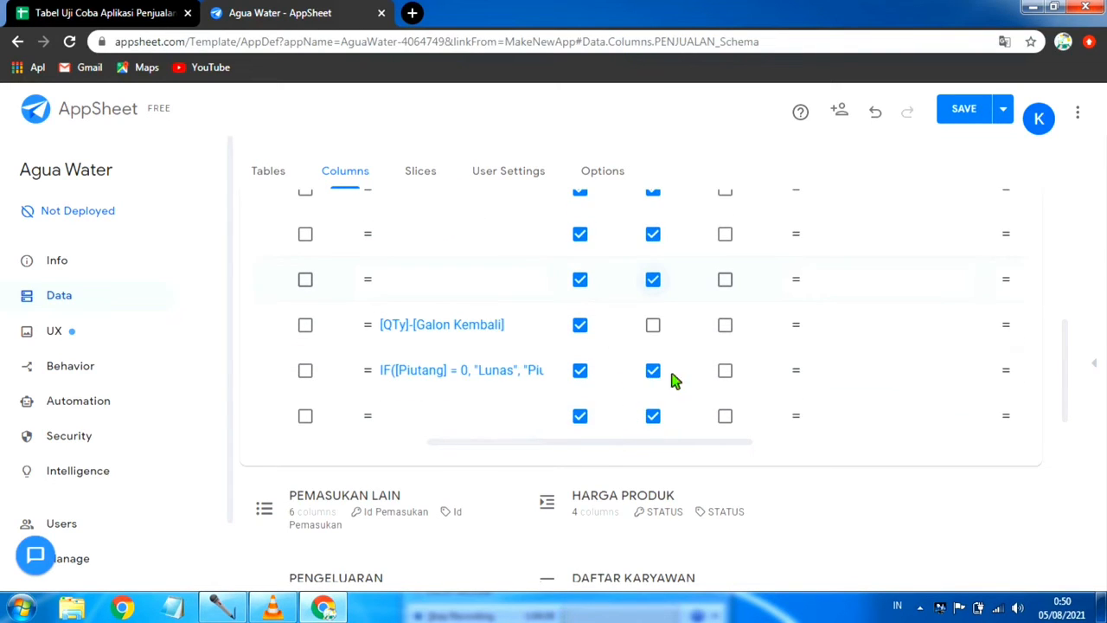
click(656, 373)
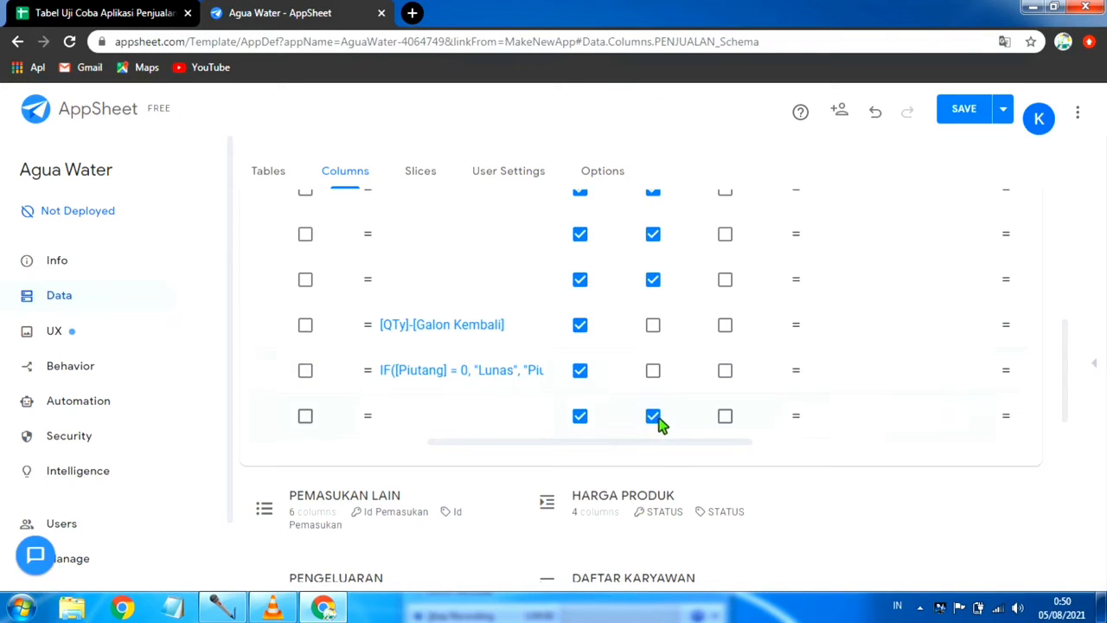
Step: Make the PENJUALAN columns with formulas [Invoice]-[Bayar], [Jumlah]+[Ongkir], [Costumer].[Ongkir], [Qty]*[Harga] and [Costumer].[Harga] required
scroll(769, 344, down, 3)
scroll(785, 323, up, 3)
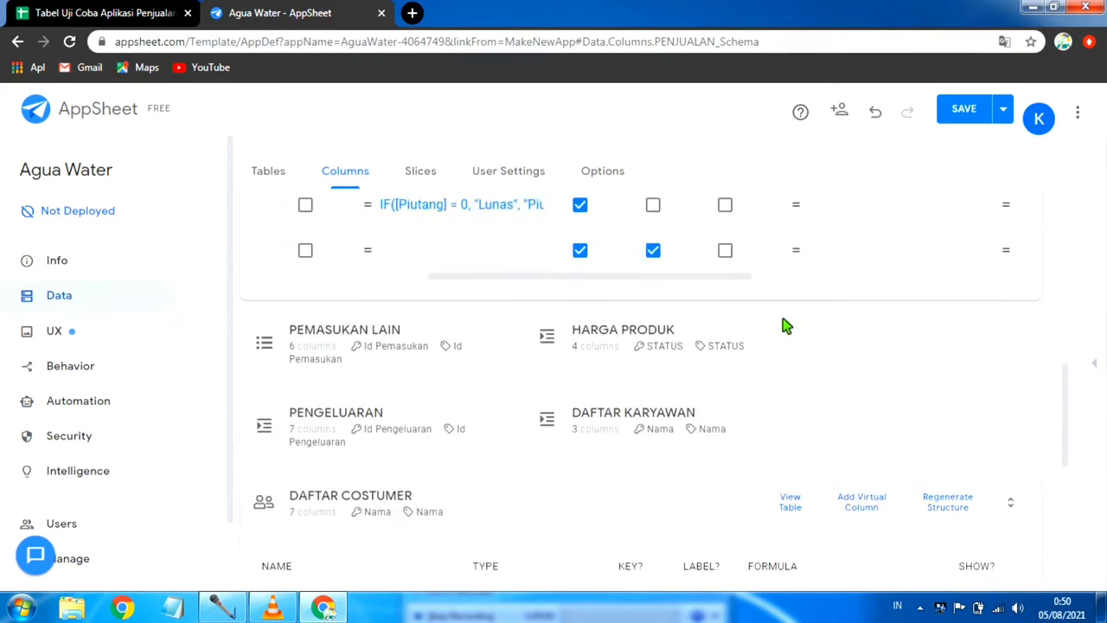
scroll(746, 344, up, 1)
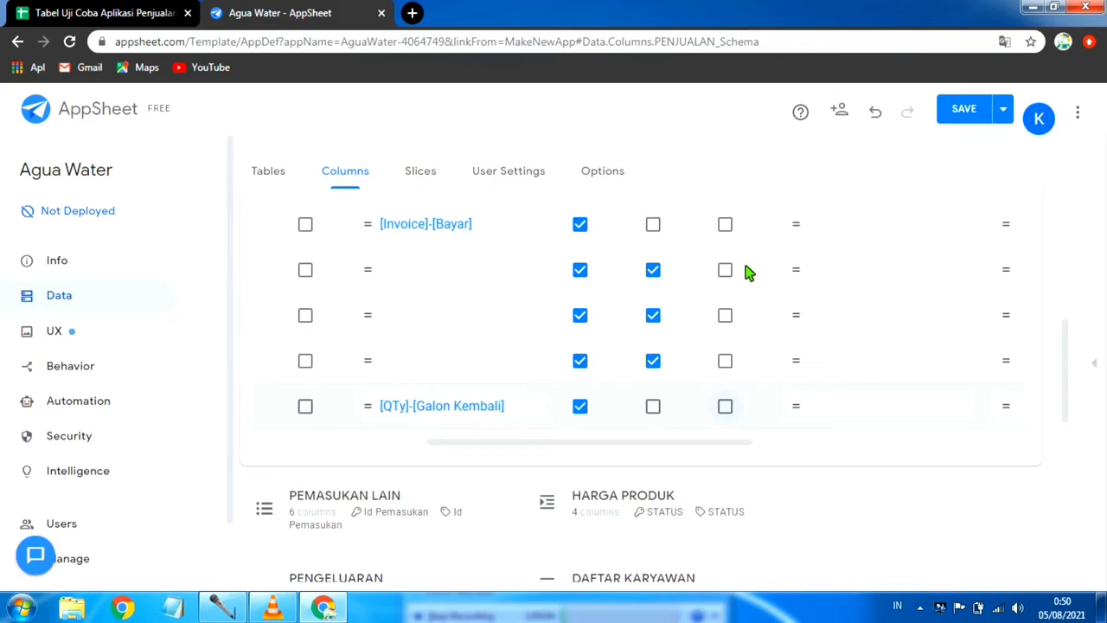
scroll(739, 287, up, 2)
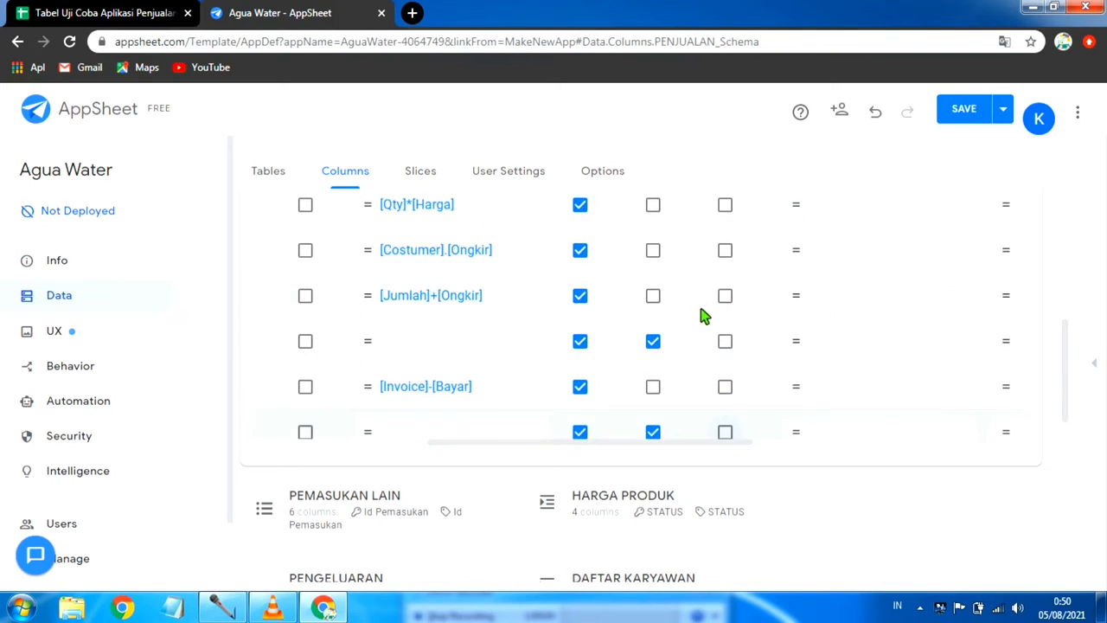
click(725, 388)
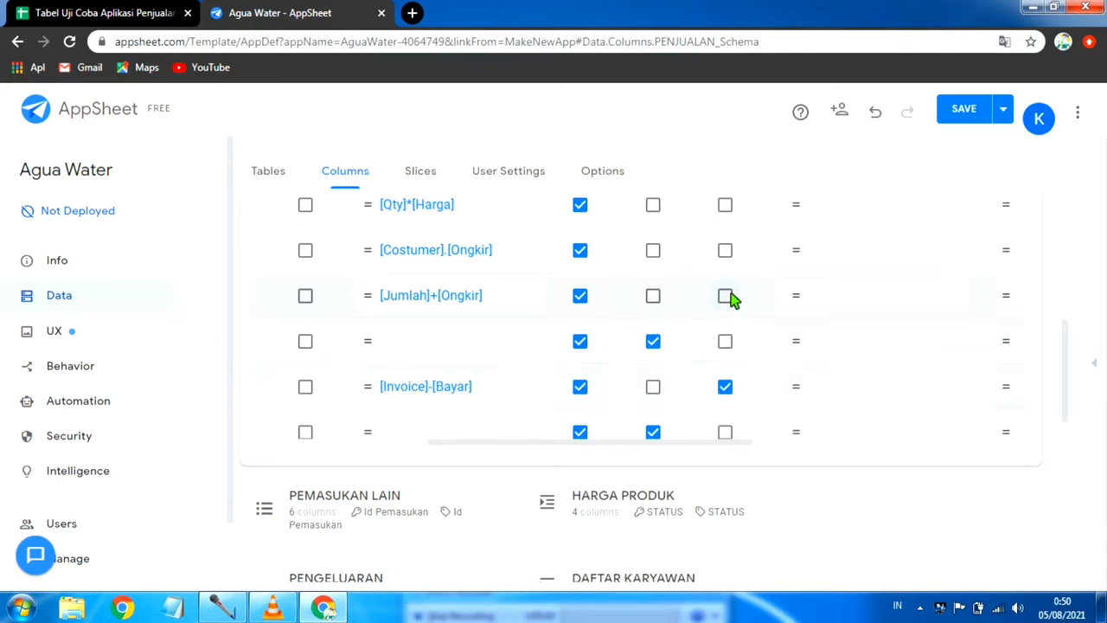
click(728, 290)
click(728, 252)
click(730, 207)
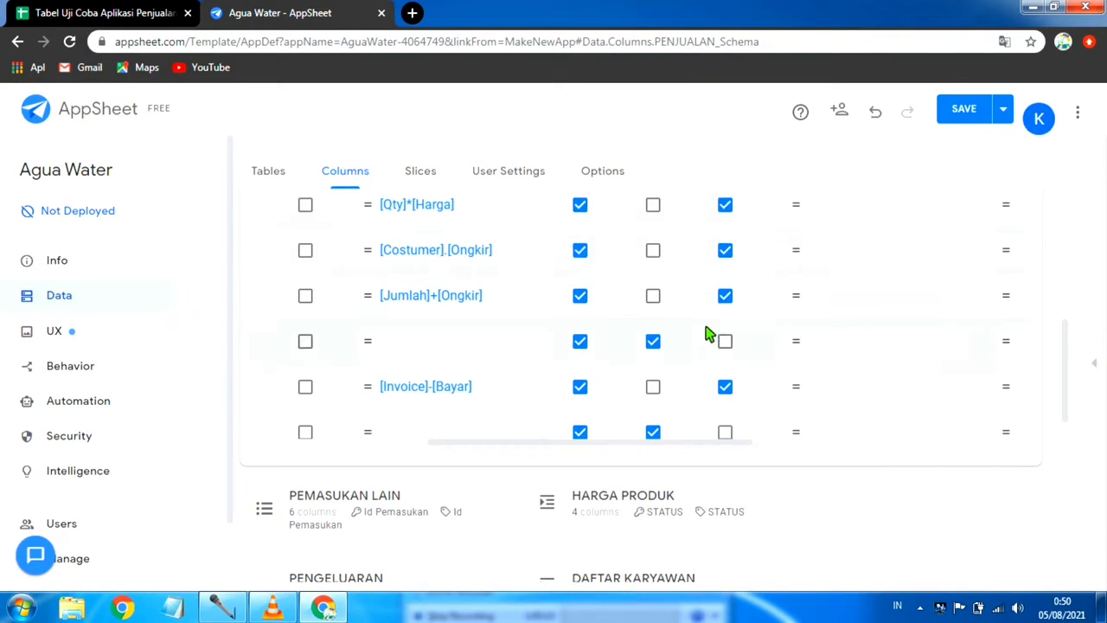
scroll(722, 292, up, 1)
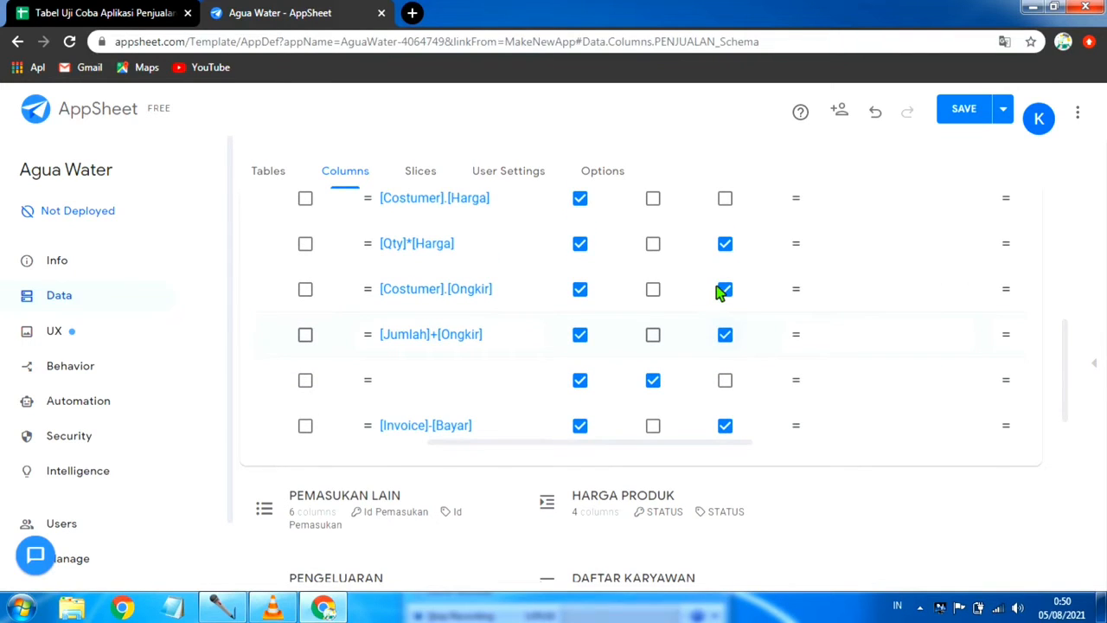
scroll(709, 238, up, 6)
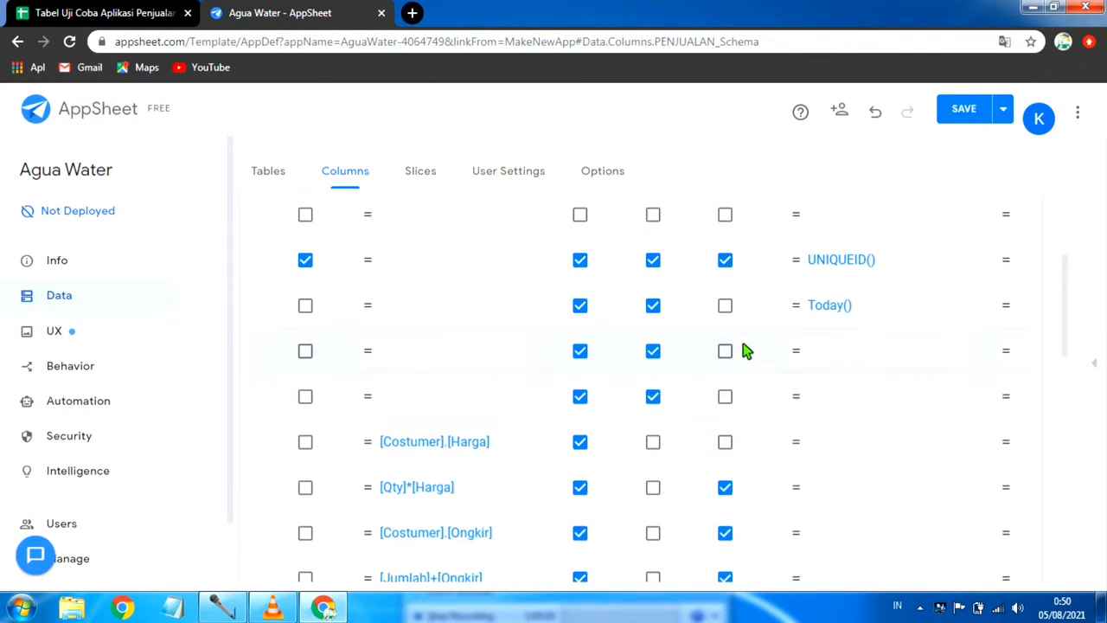
click(726, 442)
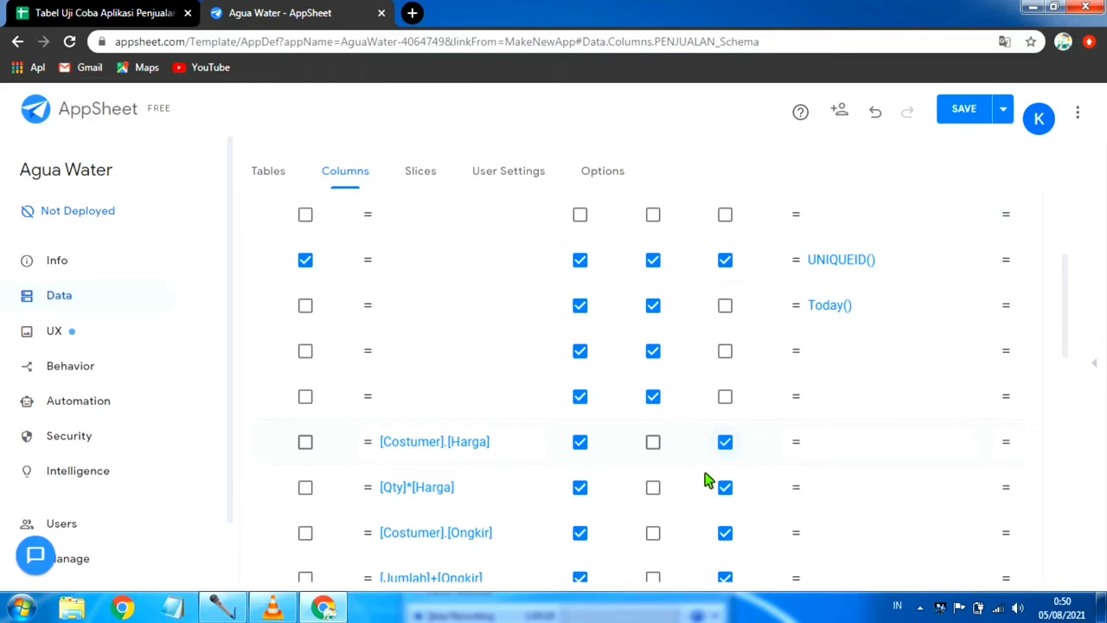
Step: Make the Pengirim and Helper columns of the PENJUALAN table required
scroll(705, 481, down, 2)
scroll(702, 480, down, 5)
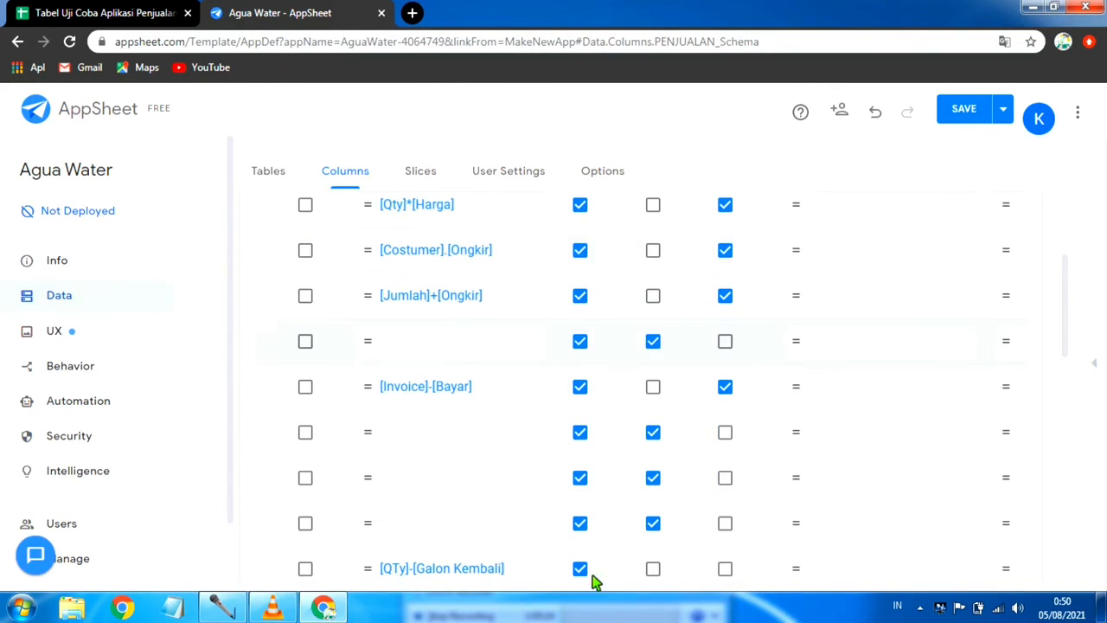
scroll(679, 406, down, 4)
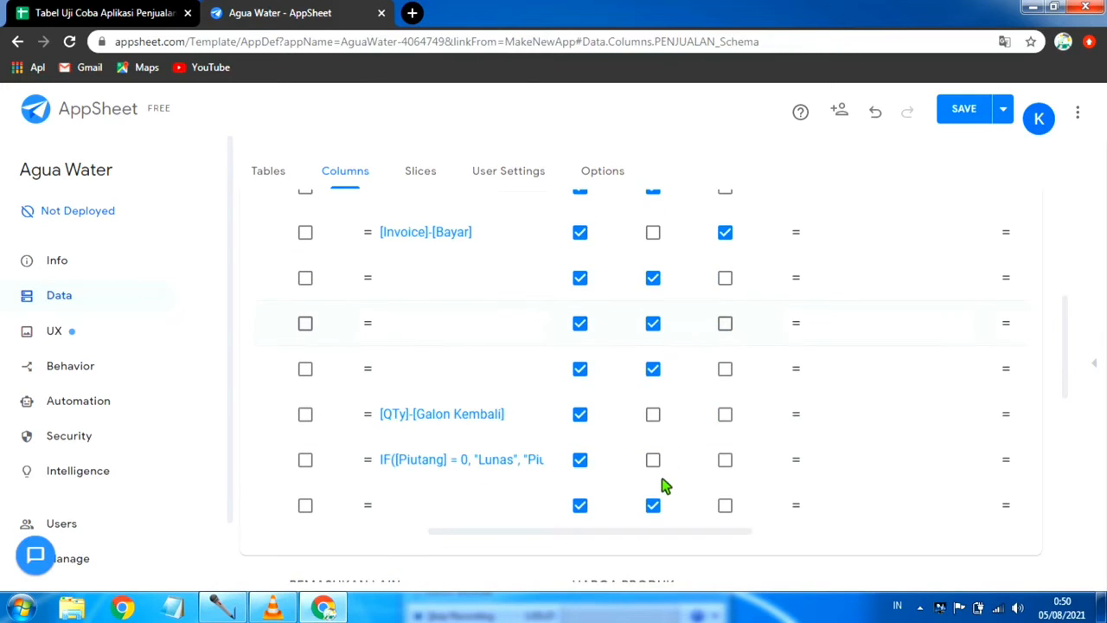
scroll(662, 484, down, 6)
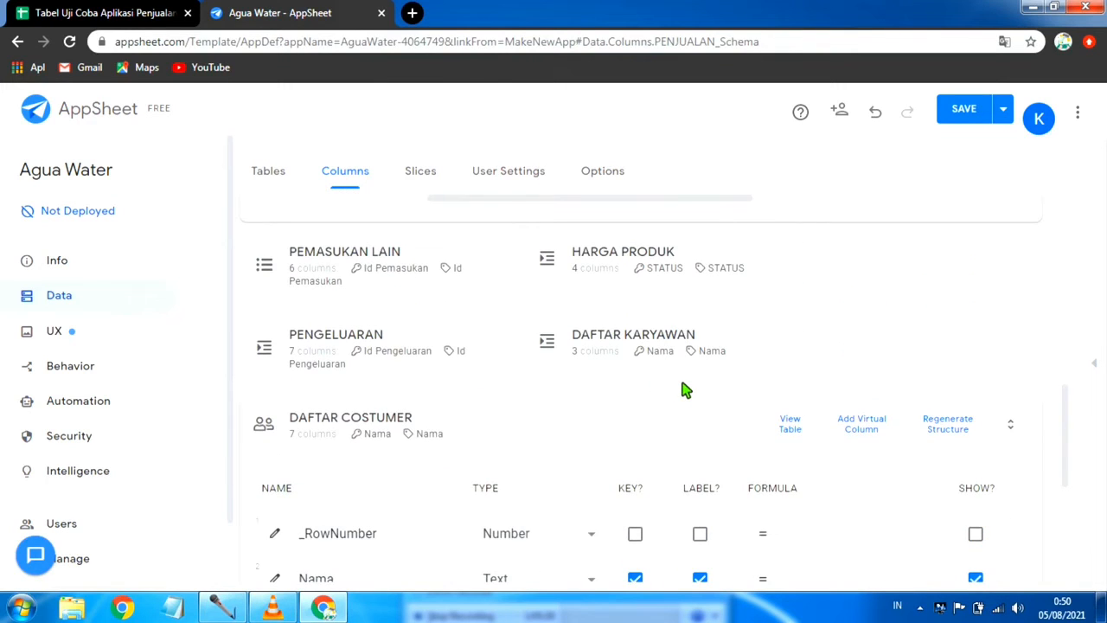
scroll(683, 390, up, 2)
drag(665, 360, 358, 361)
scroll(424, 271, up, 2)
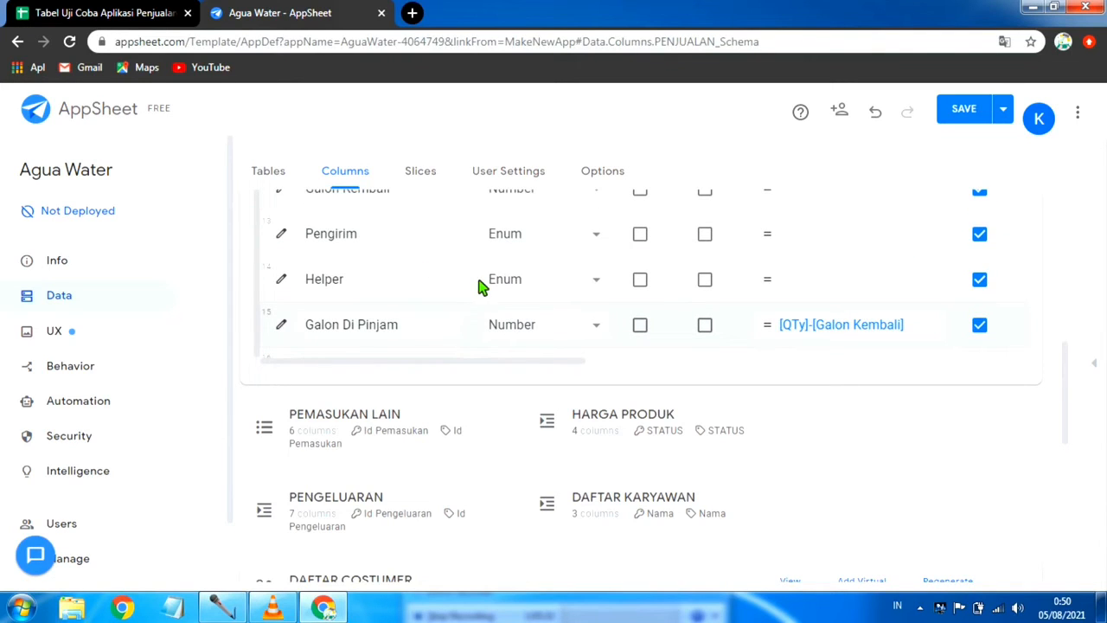
scroll(480, 286, up, 1)
scroll(595, 318, down, 1)
drag(560, 368, 765, 376)
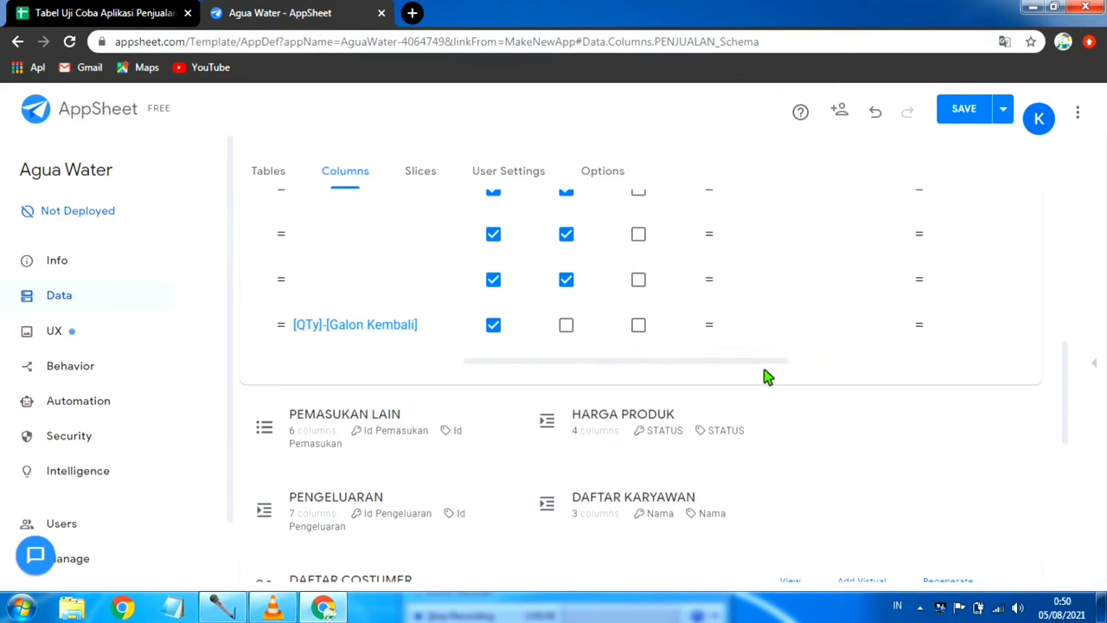
click(640, 235)
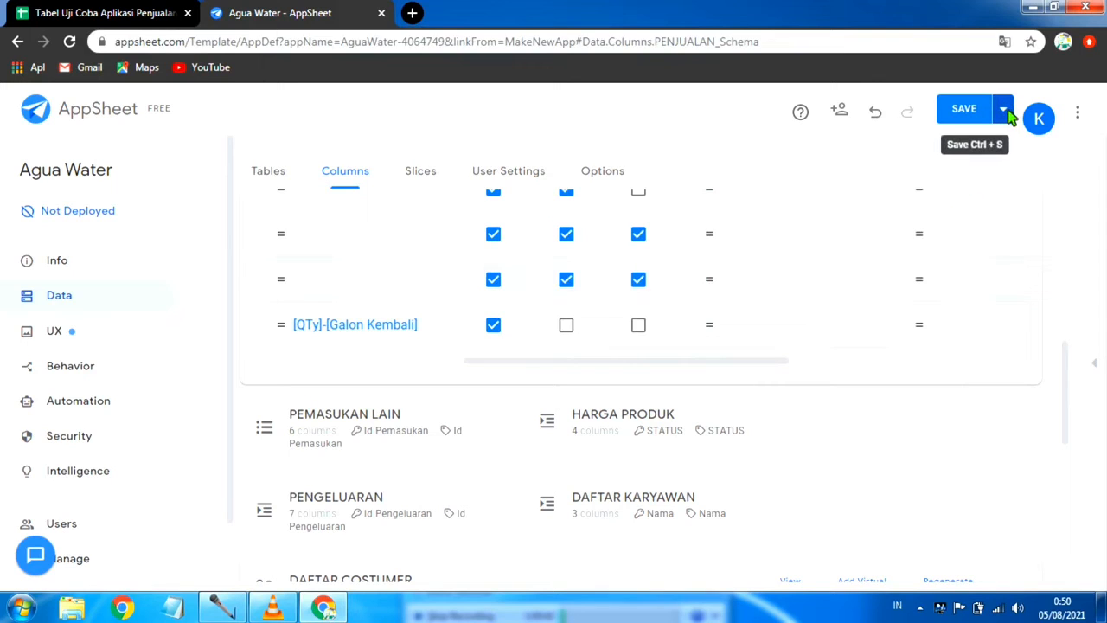
Step: Examine the remaining settings of the last PENJUALAN columns, through to the search and scan options
scroll(683, 311, down, 1)
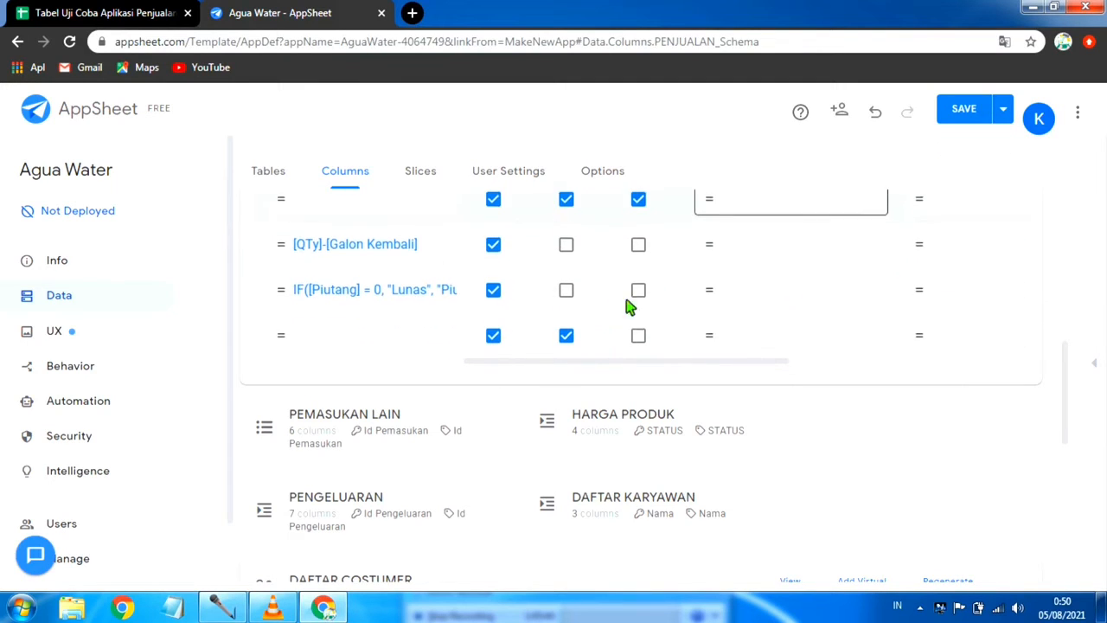
scroll(520, 309, down, 5)
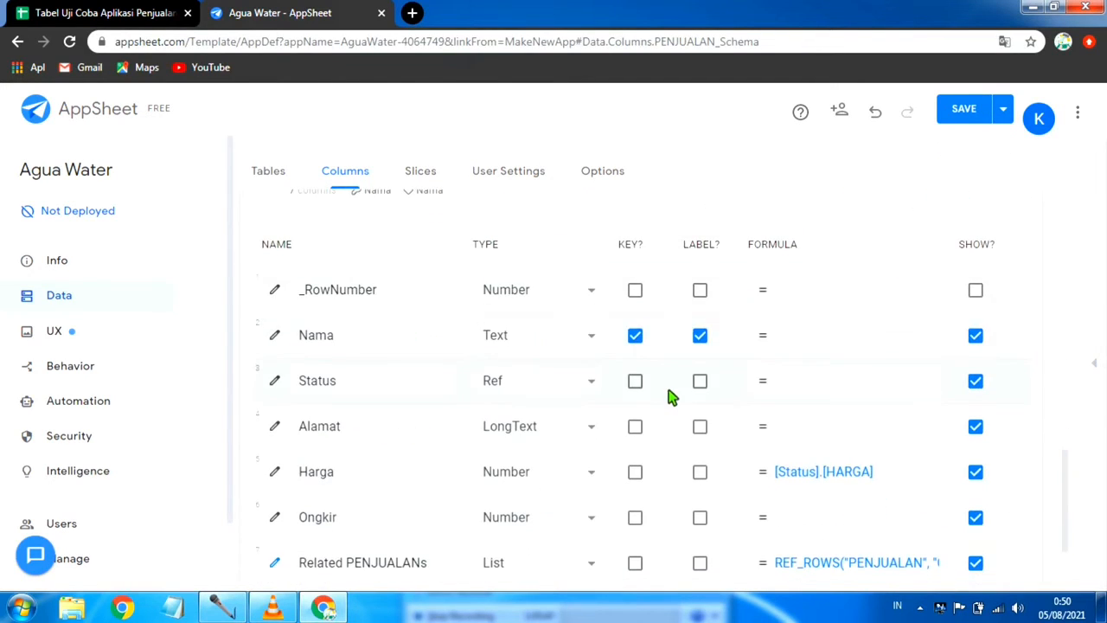
scroll(666, 415, down, 1)
scroll(662, 415, up, 5)
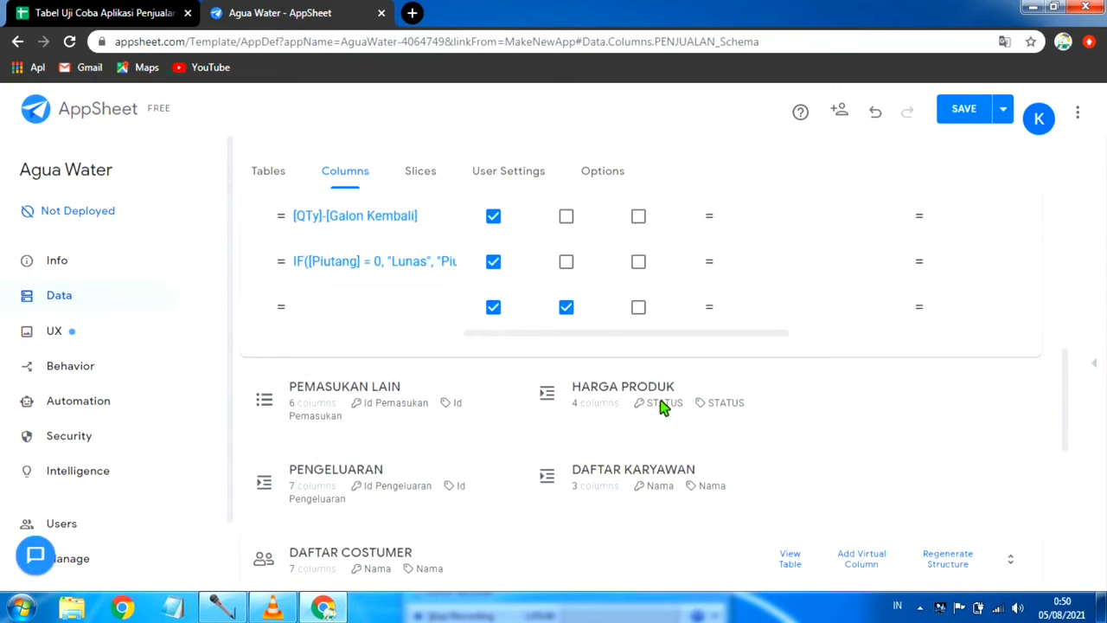
scroll(662, 408, down, 4)
scroll(605, 406, up, 2)
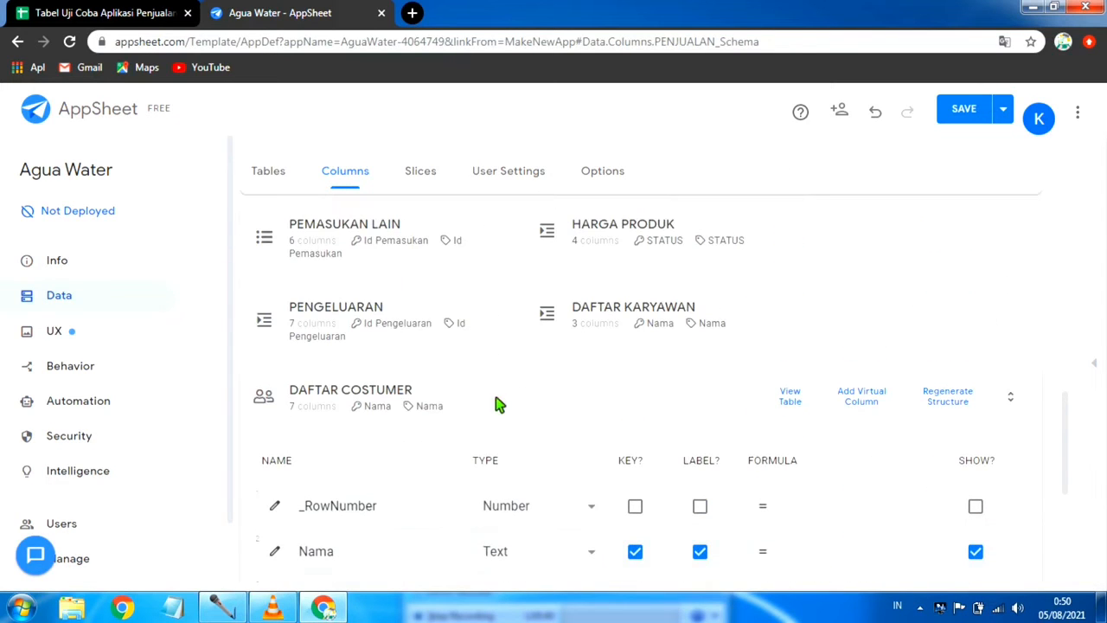
scroll(521, 385, up, 4)
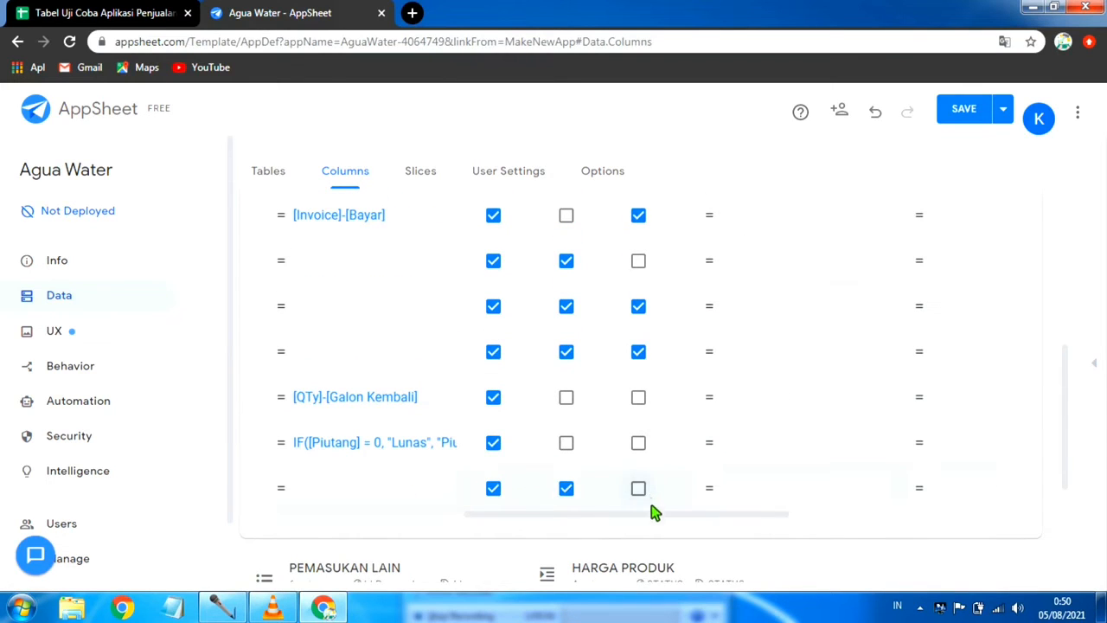
drag(655, 515, 931, 598)
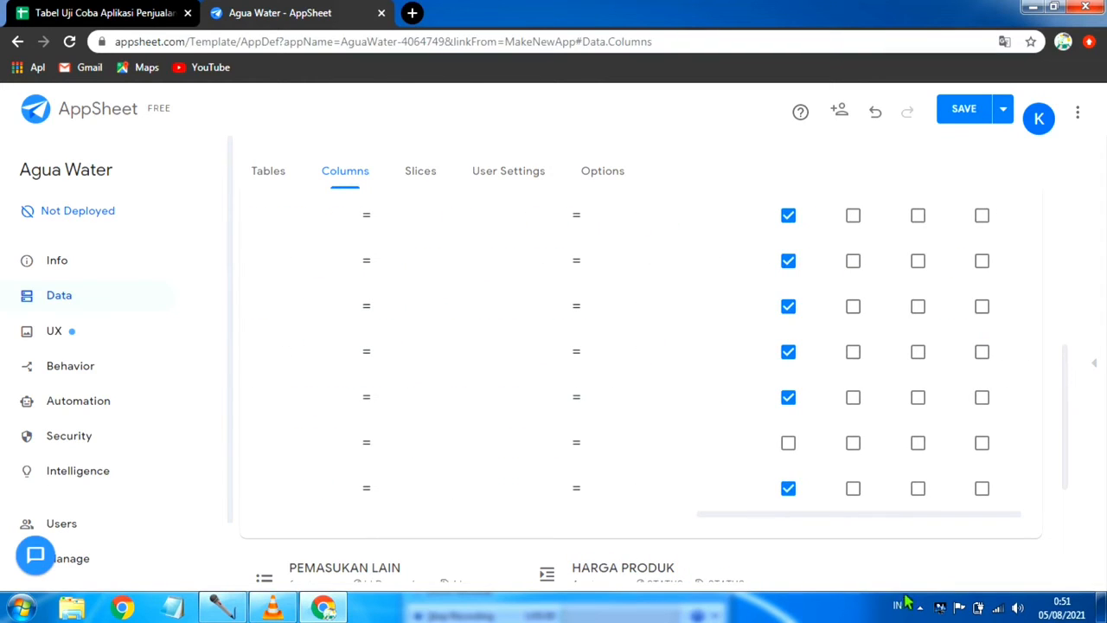
Step: Save the app with data verification and review the warnings for the PENJUALAN schema
click(1003, 109)
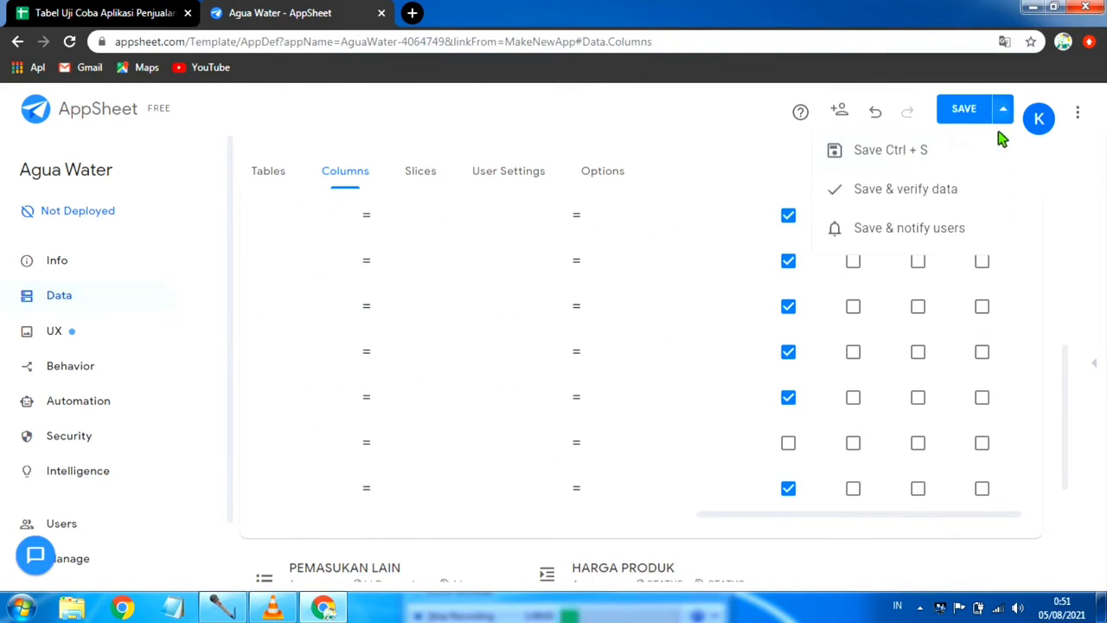
click(874, 196)
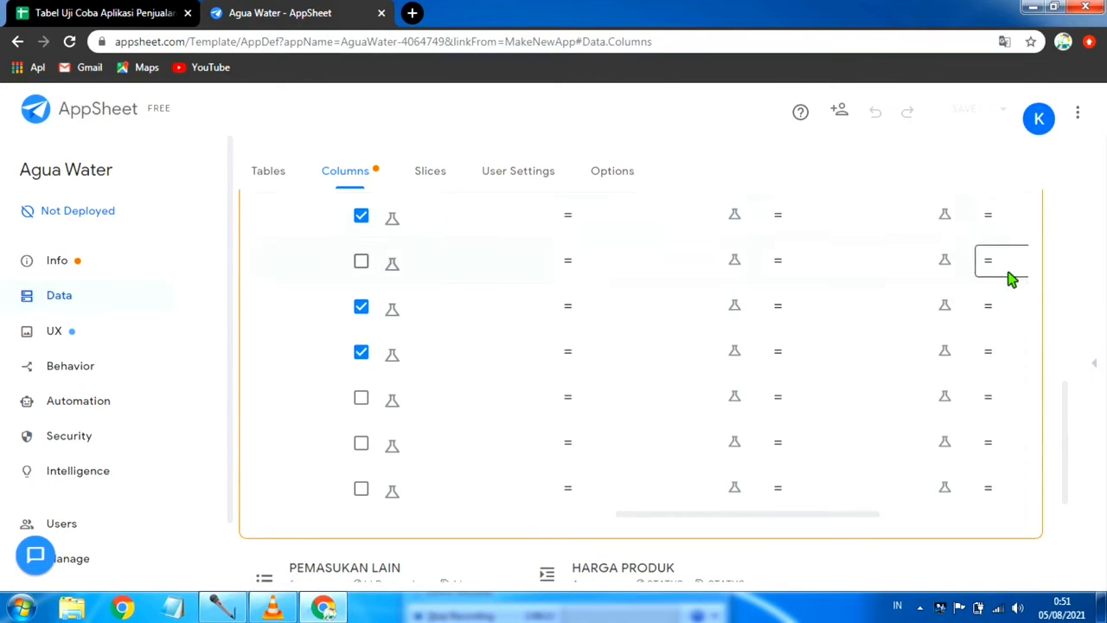
click(76, 266)
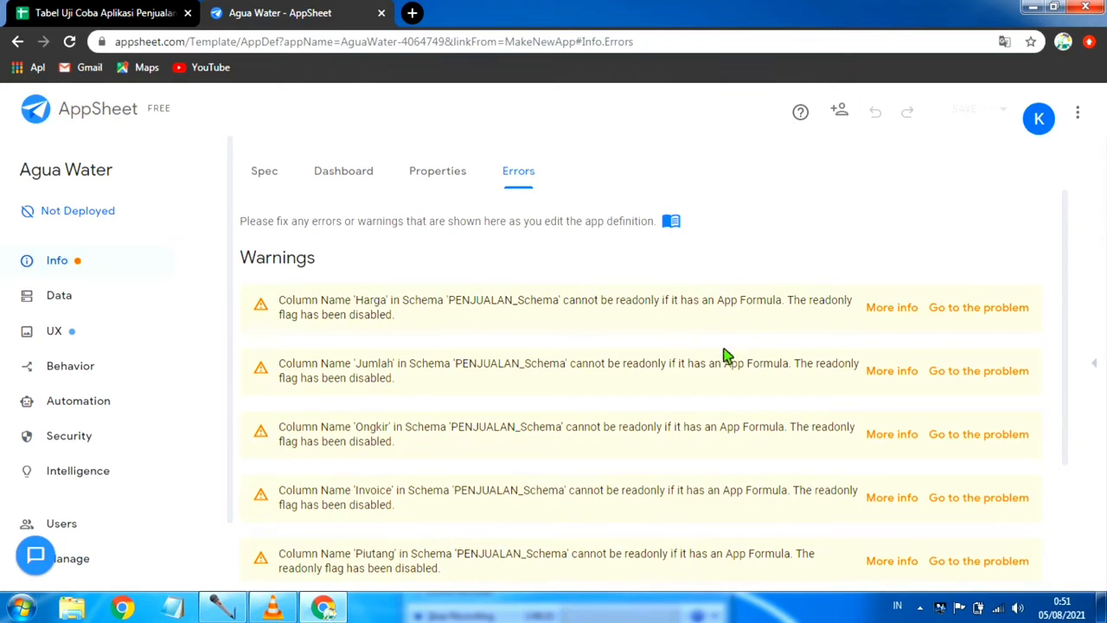
scroll(413, 447, down, 2)
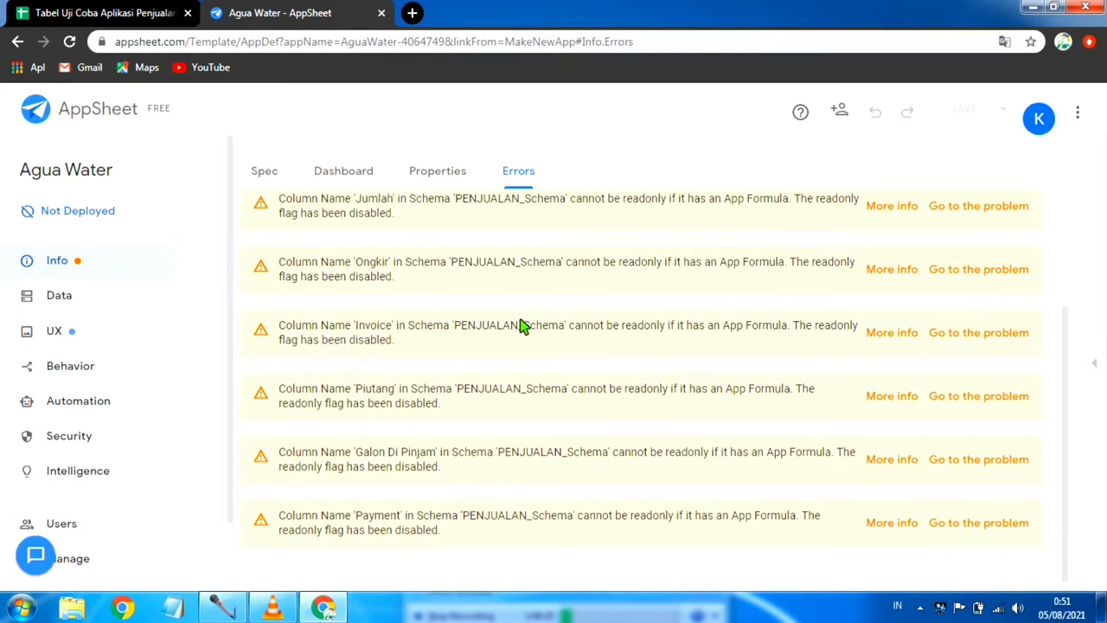
scroll(519, 324, up, 2)
scroll(871, 436, down, 2)
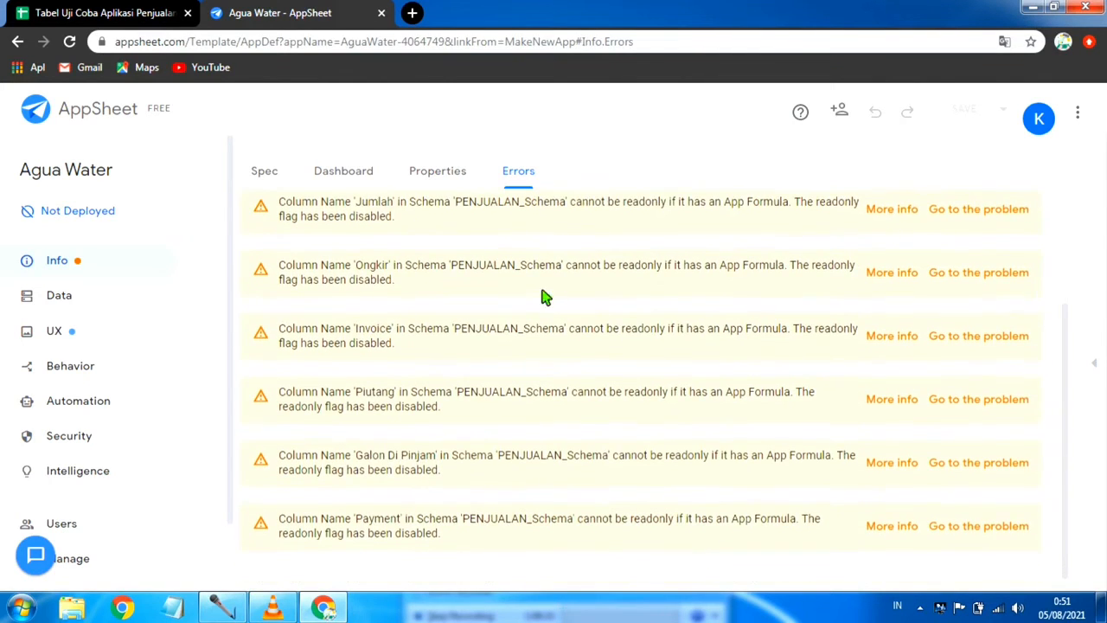
Step: Return to the data tables, show the app preview and start a new PENJUALAN record in it
click(79, 298)
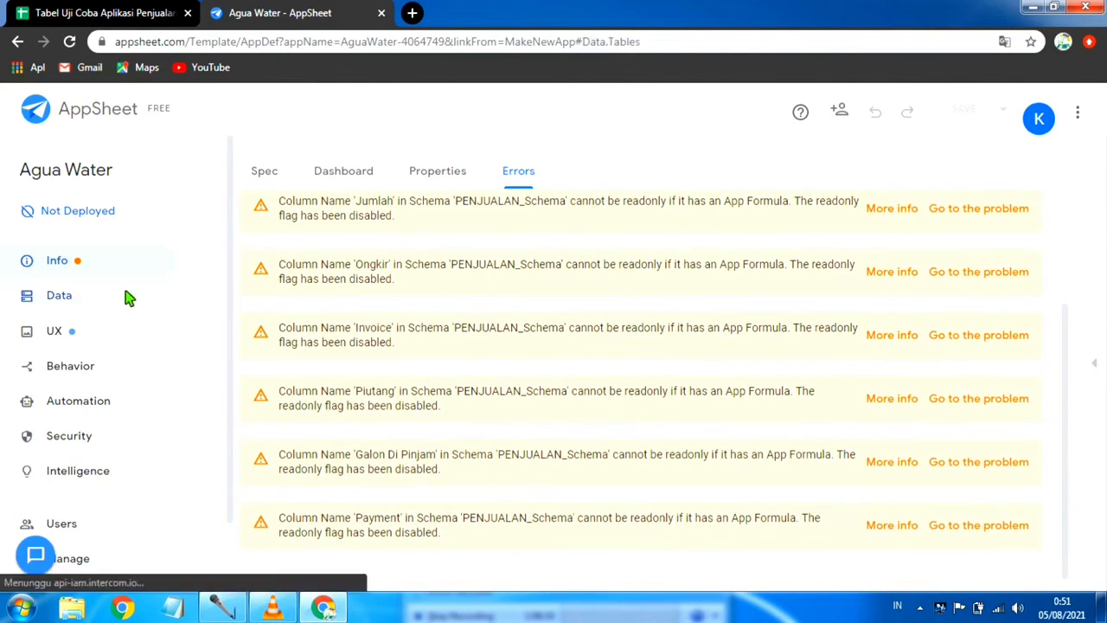
click(1101, 364)
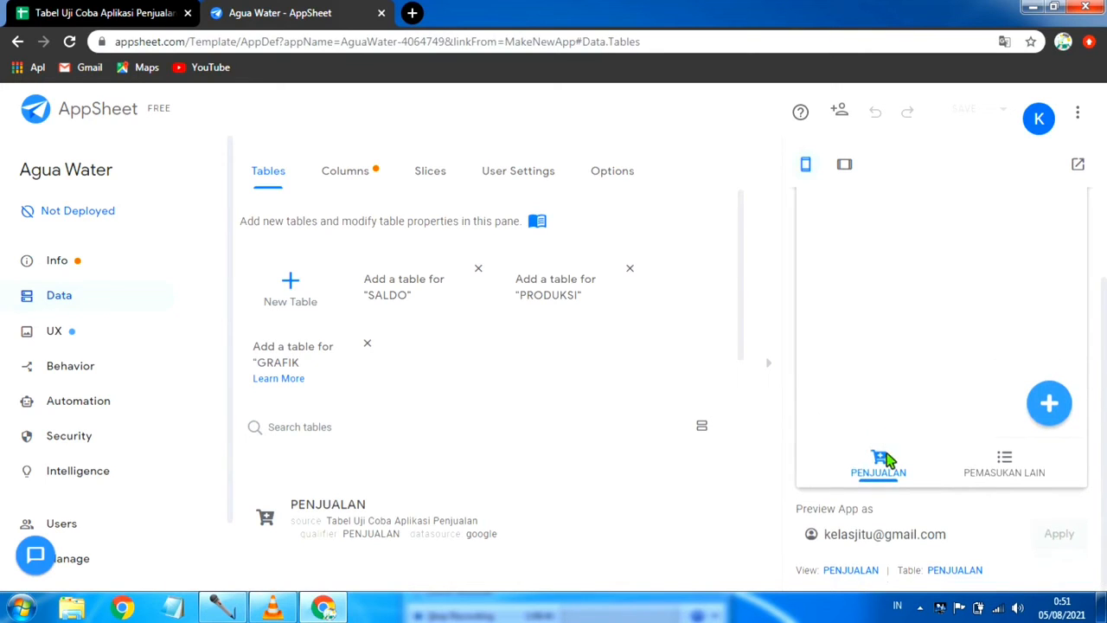
click(1057, 406)
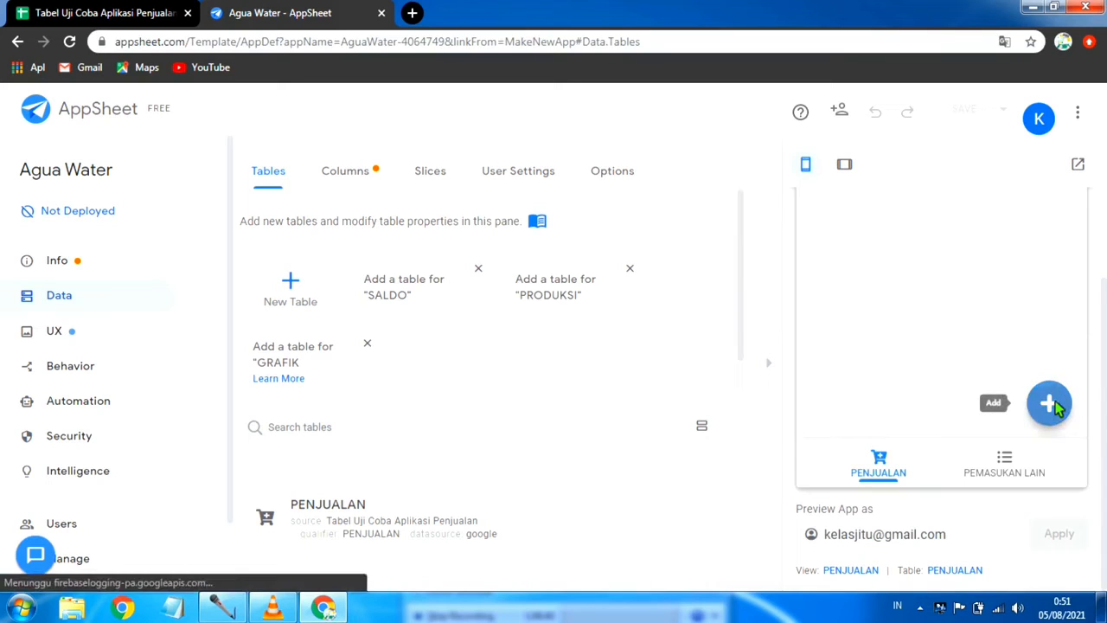
scroll(959, 395, down, 1)
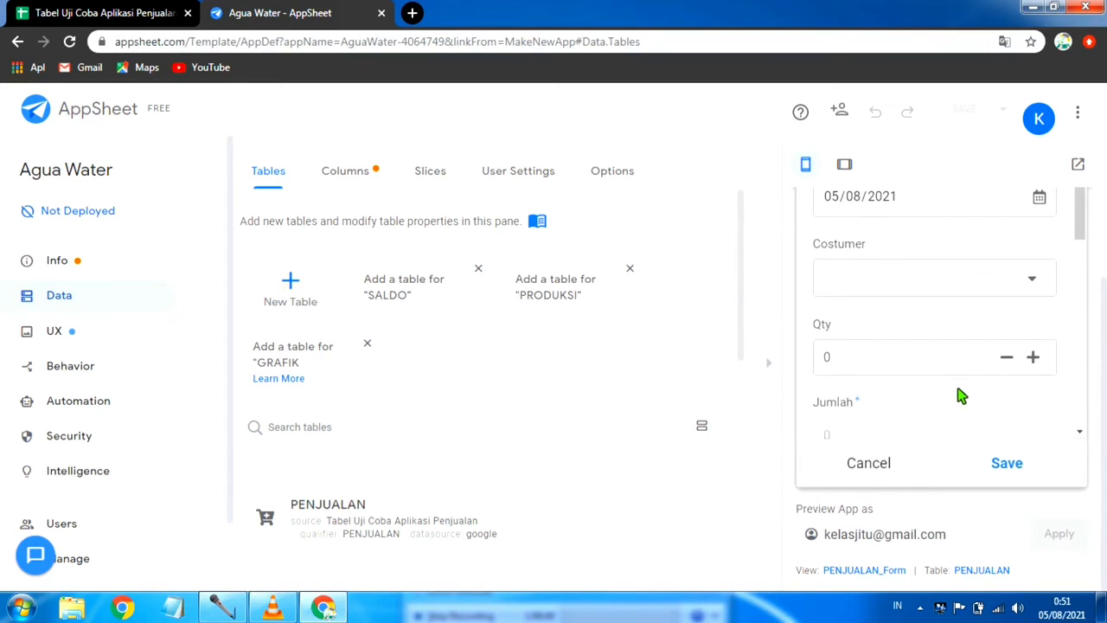
Step: In the new PENJUALAN record, choose the second listed customer, set Qty to 40 and check the calculated Jumlah, Ongkir and Invoice fields
click(1033, 275)
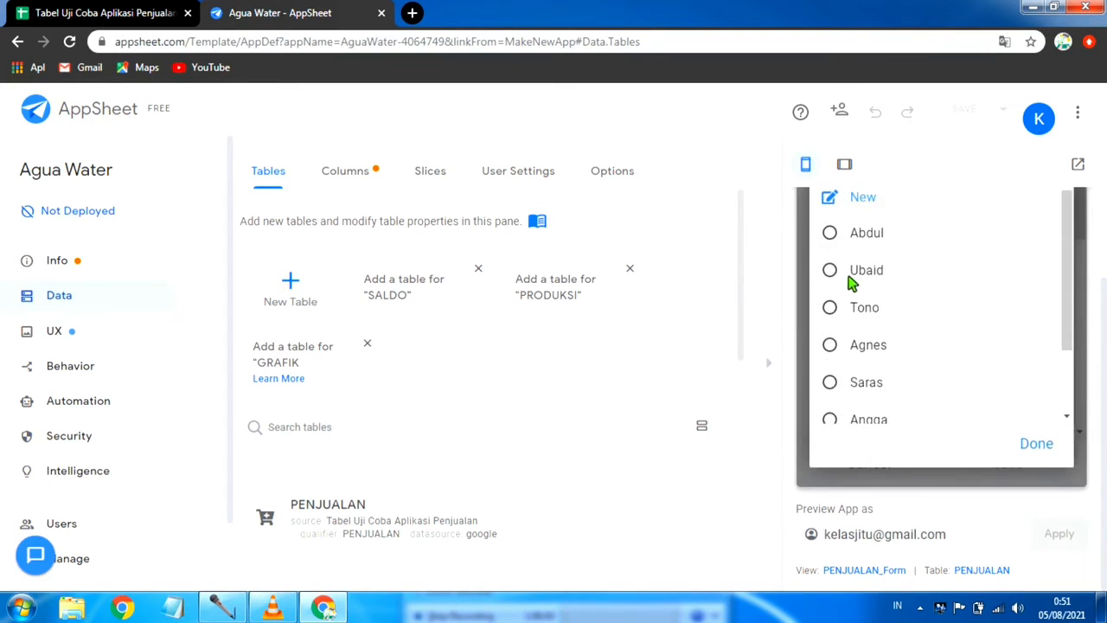
click(860, 270)
scroll(990, 359, down, 1)
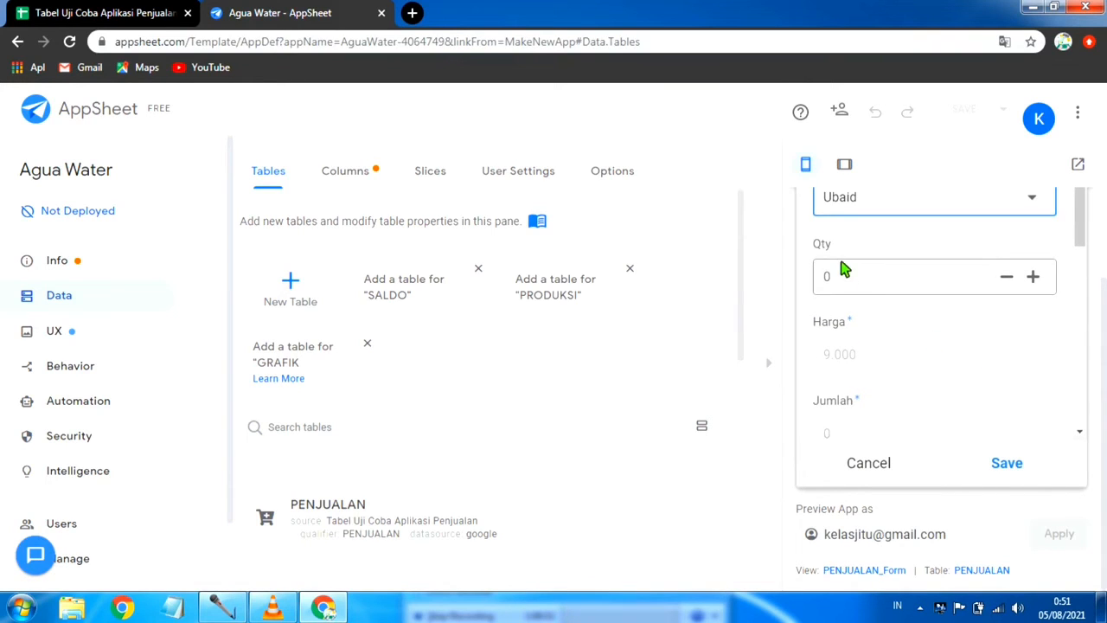
click(854, 277)
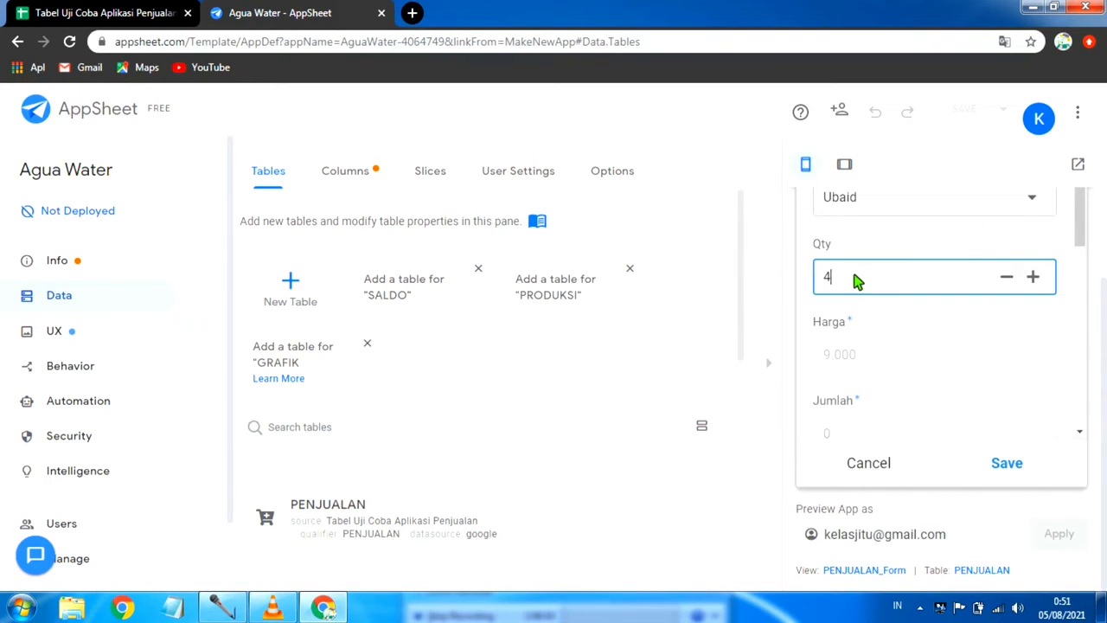
click(904, 318)
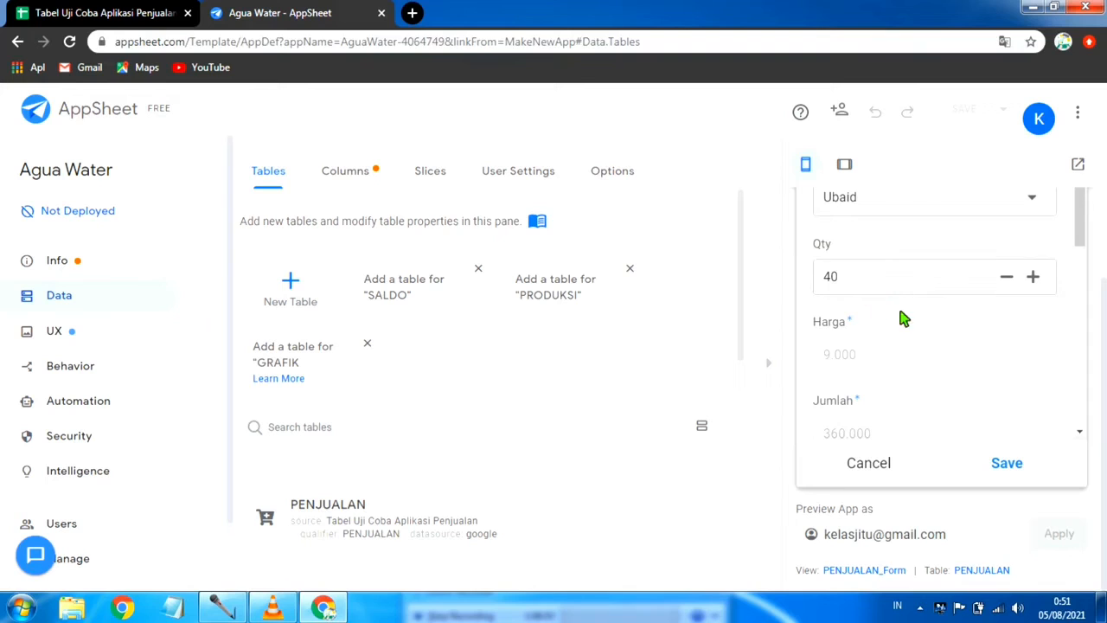
scroll(905, 318, down, 1)
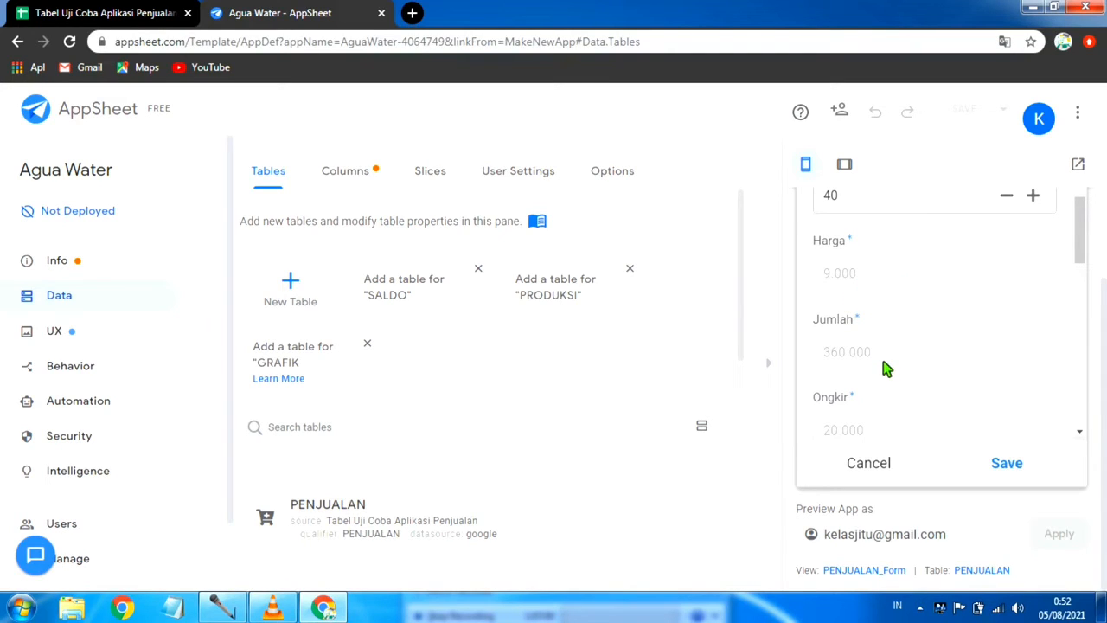
scroll(885, 368, down, 1)
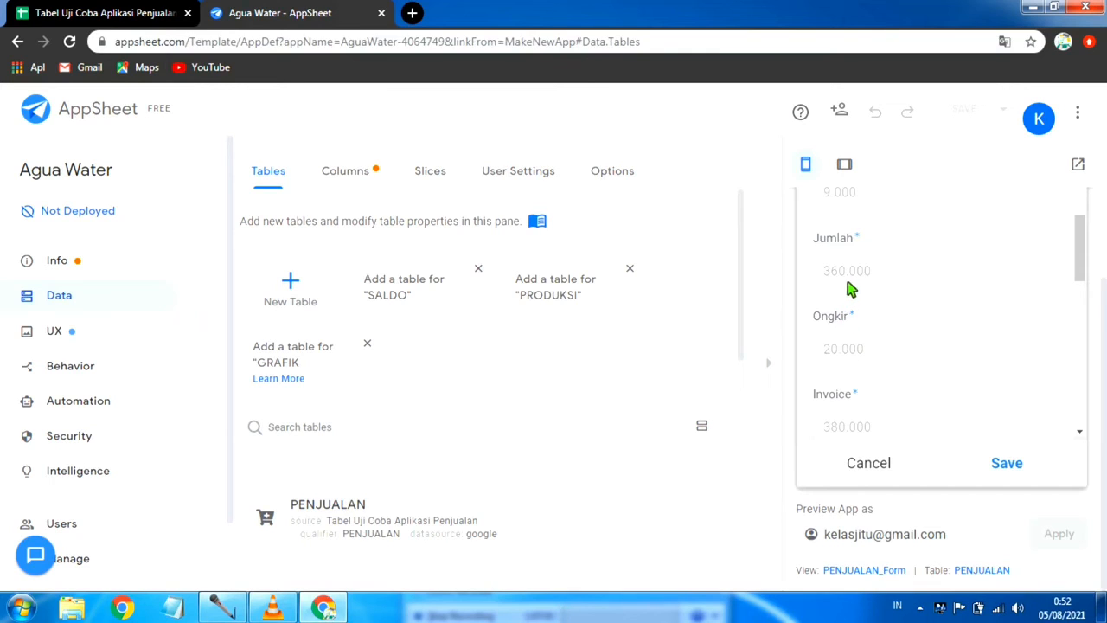
scroll(942, 292, down, 1)
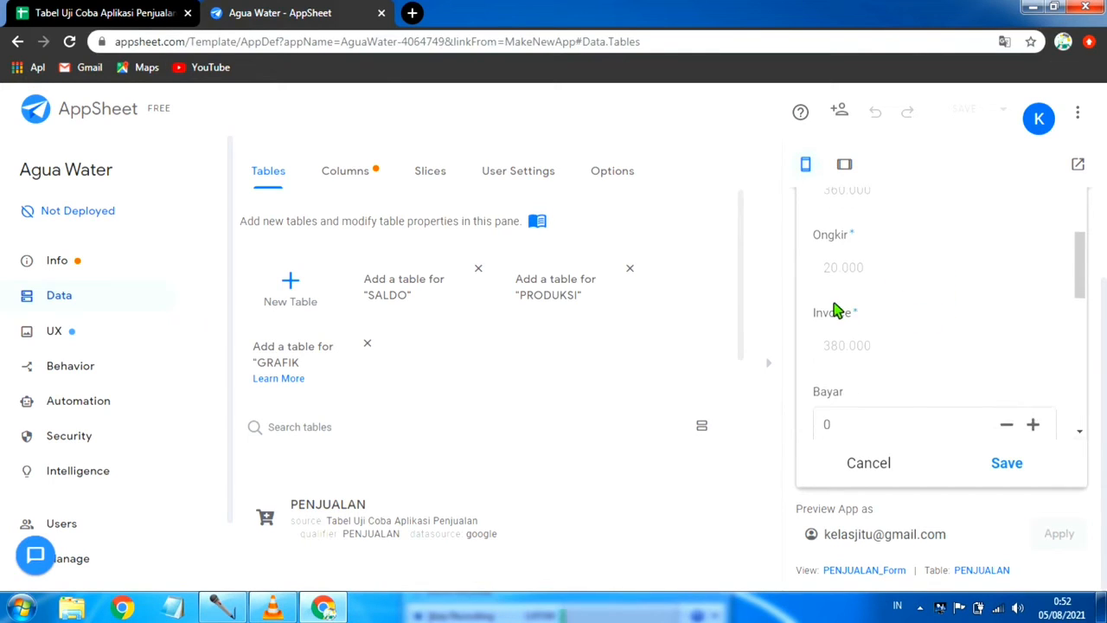
Step: Examine the remaining fields of the new PENJUALAN record, from Ongkir and Invoice through Piutang, Galon Di Pinjam, Payment and Ket
scroll(892, 346, up, 1)
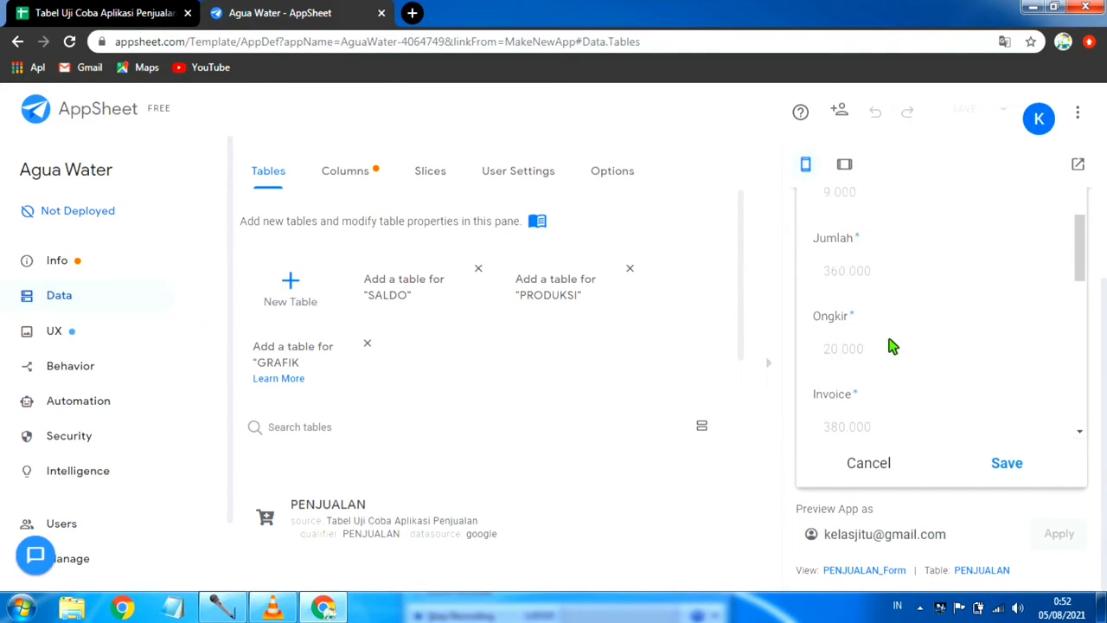
scroll(892, 346, down, 1)
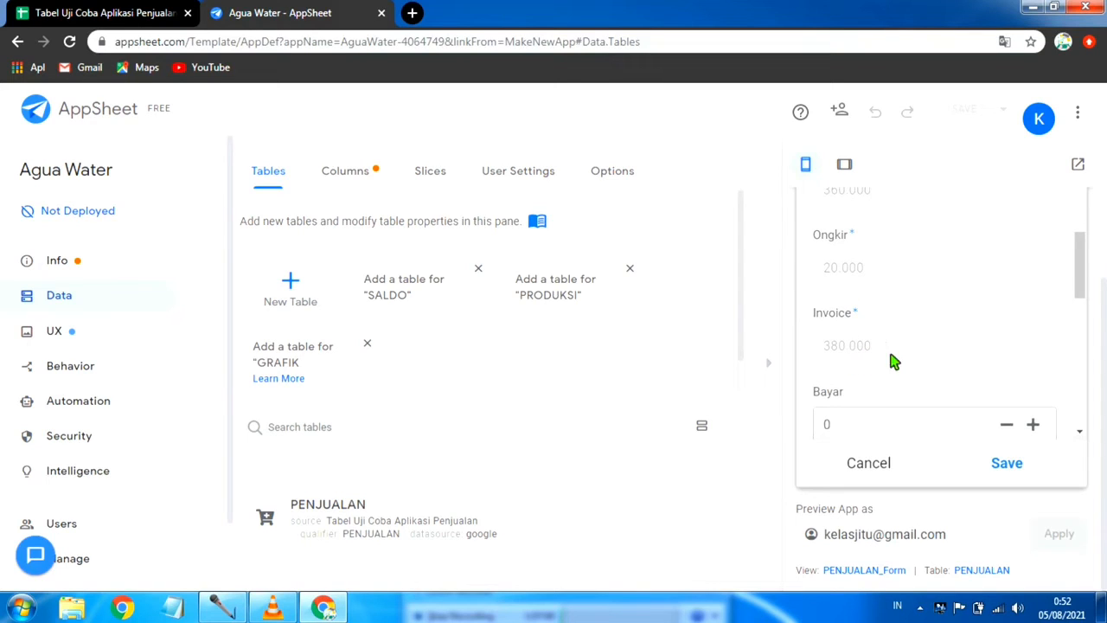
scroll(917, 359, down, 2)
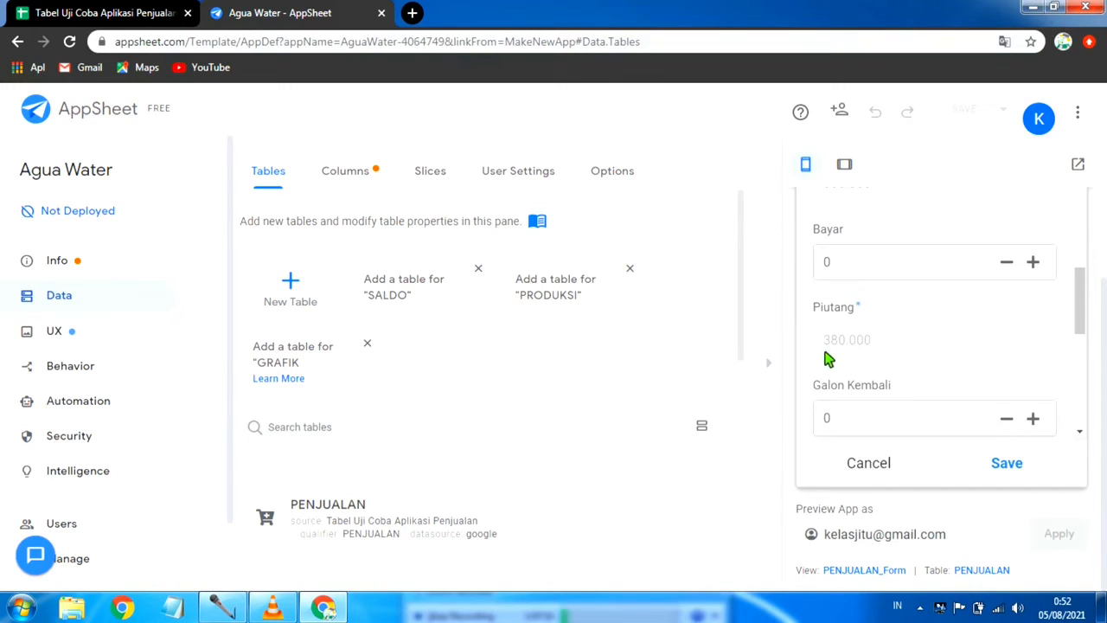
scroll(899, 335, down, 1)
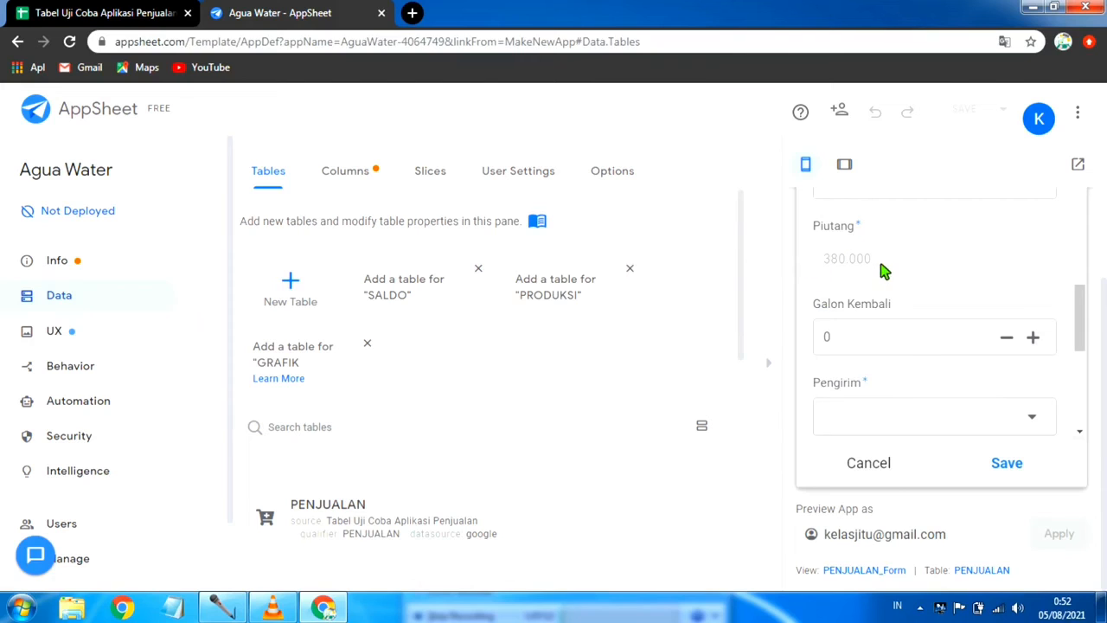
scroll(873, 286, down, 1)
scroll(866, 298, up, 2)
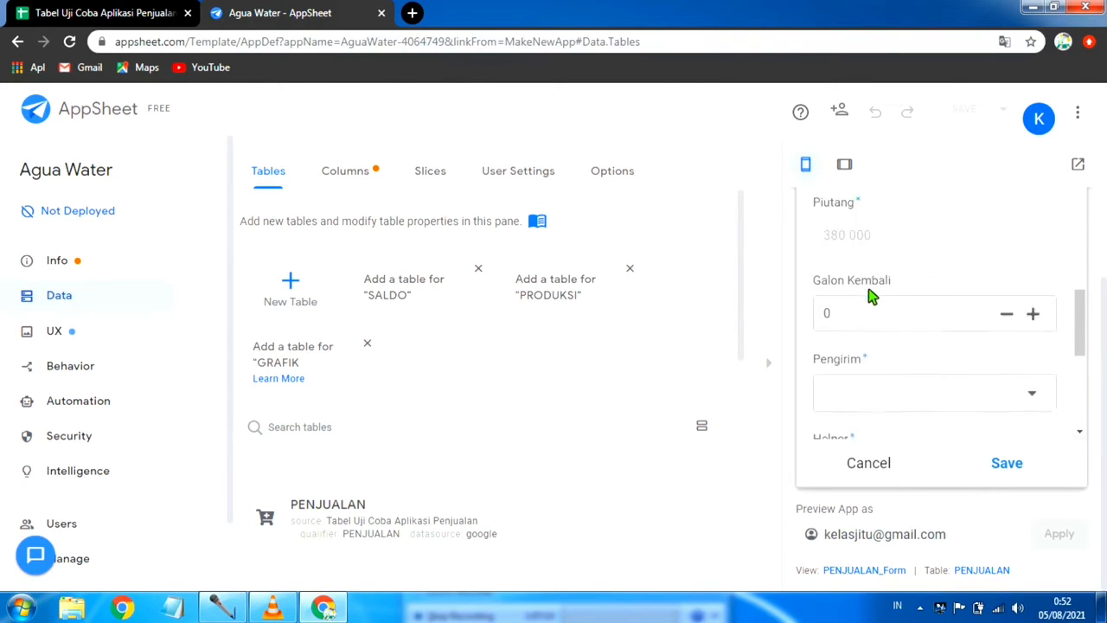
scroll(869, 317, down, 2)
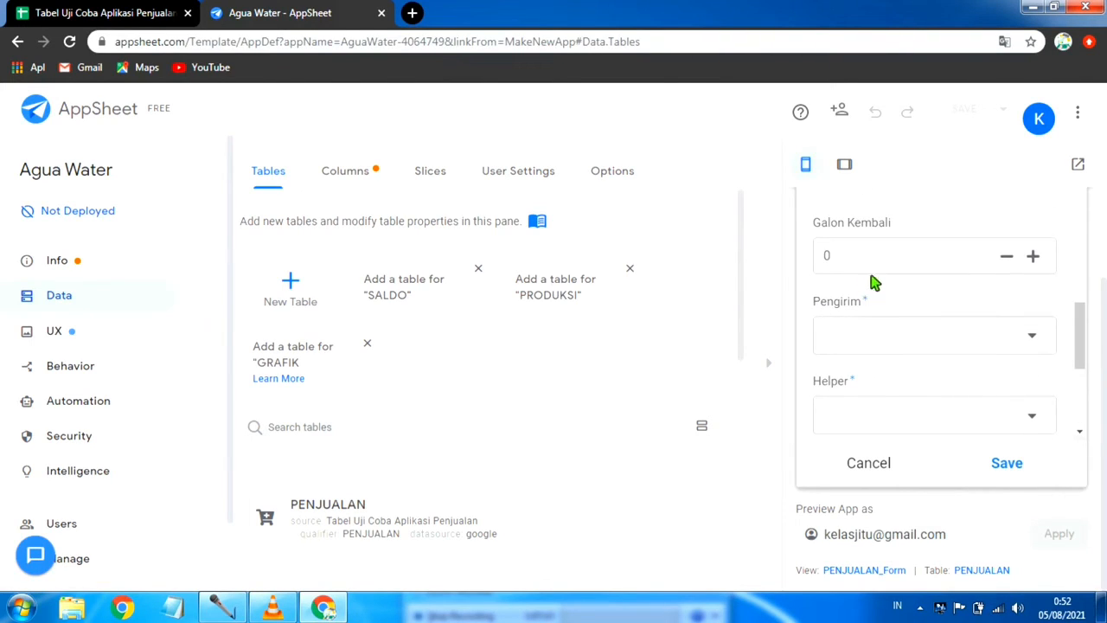
scroll(908, 337, down, 2)
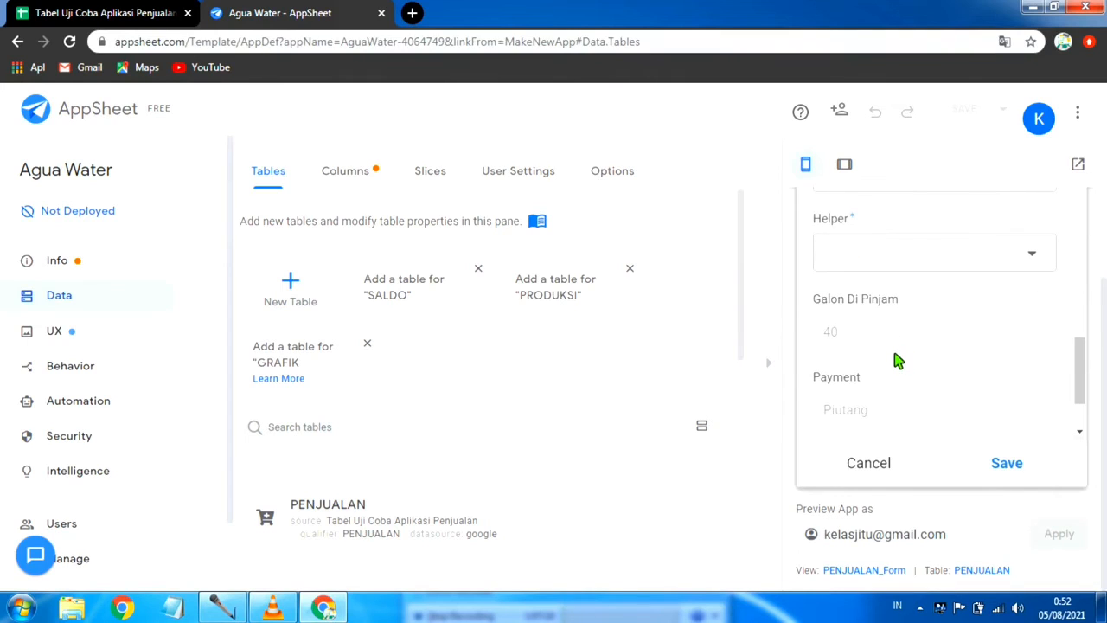
scroll(897, 363, down, 1)
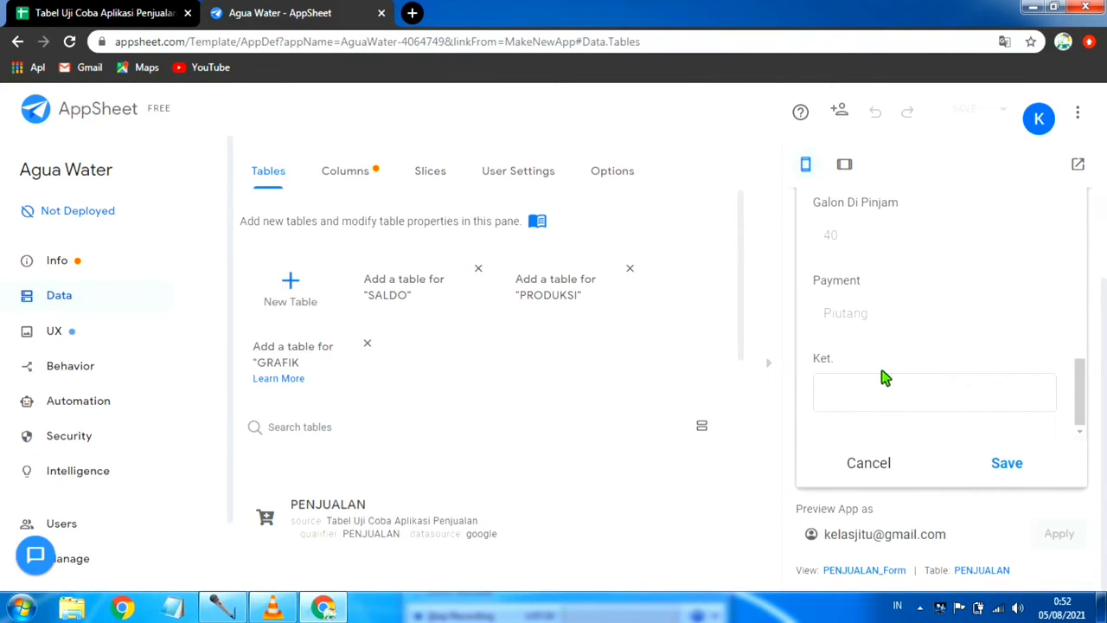
Step: Recheck the record's calculated fields from Harga to Payment, then cancel the PENJUALAN entry and discard its edits
scroll(886, 373, up, 7)
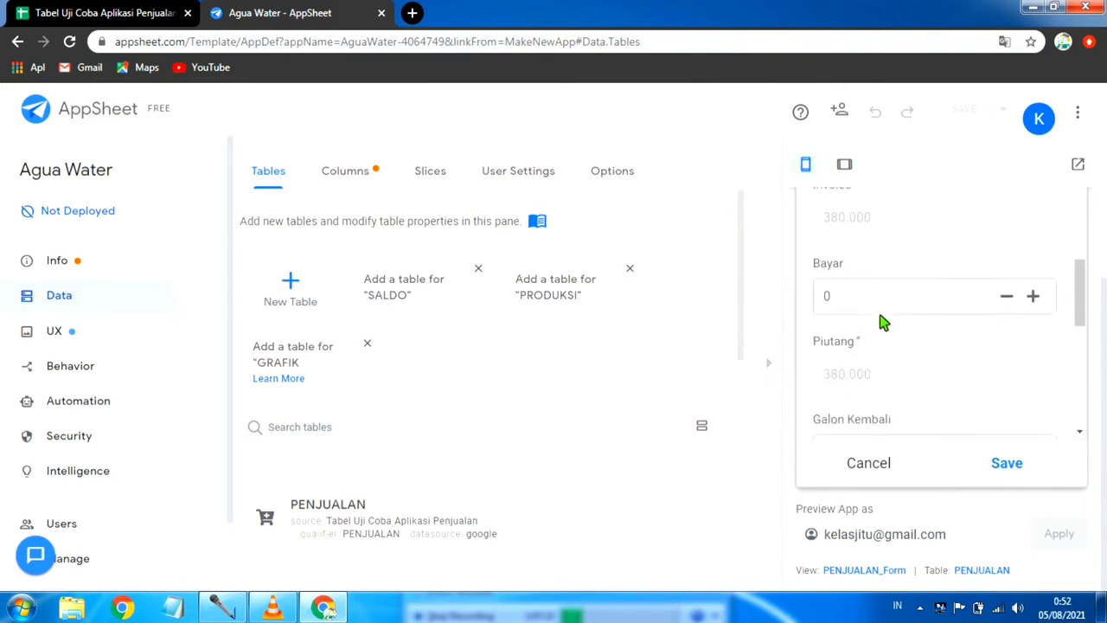
scroll(934, 276, up, 4)
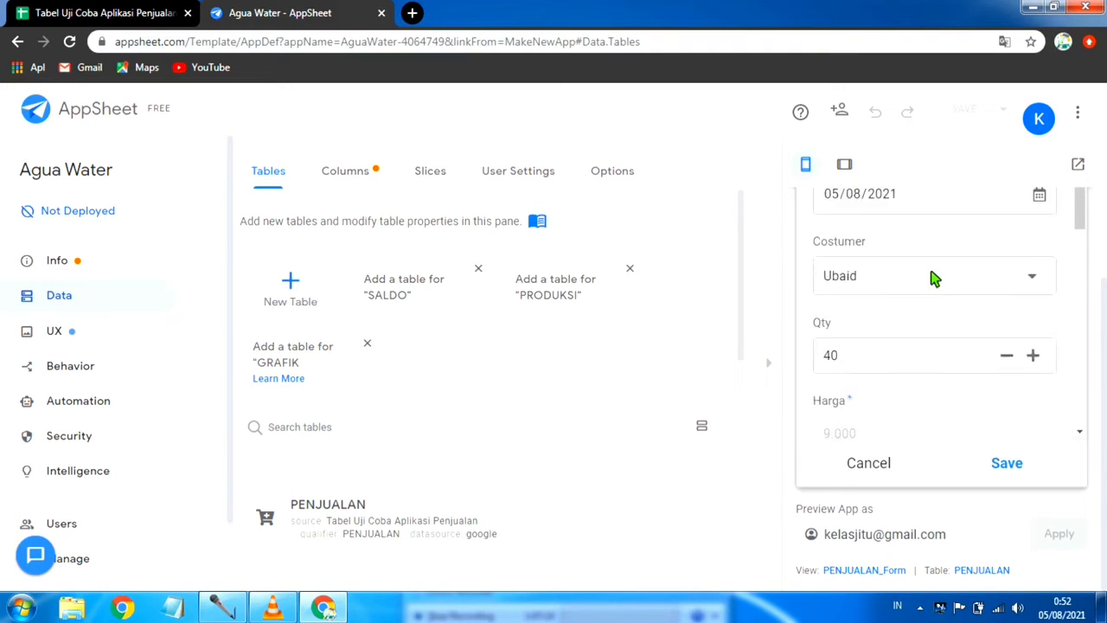
scroll(910, 351, down, 3)
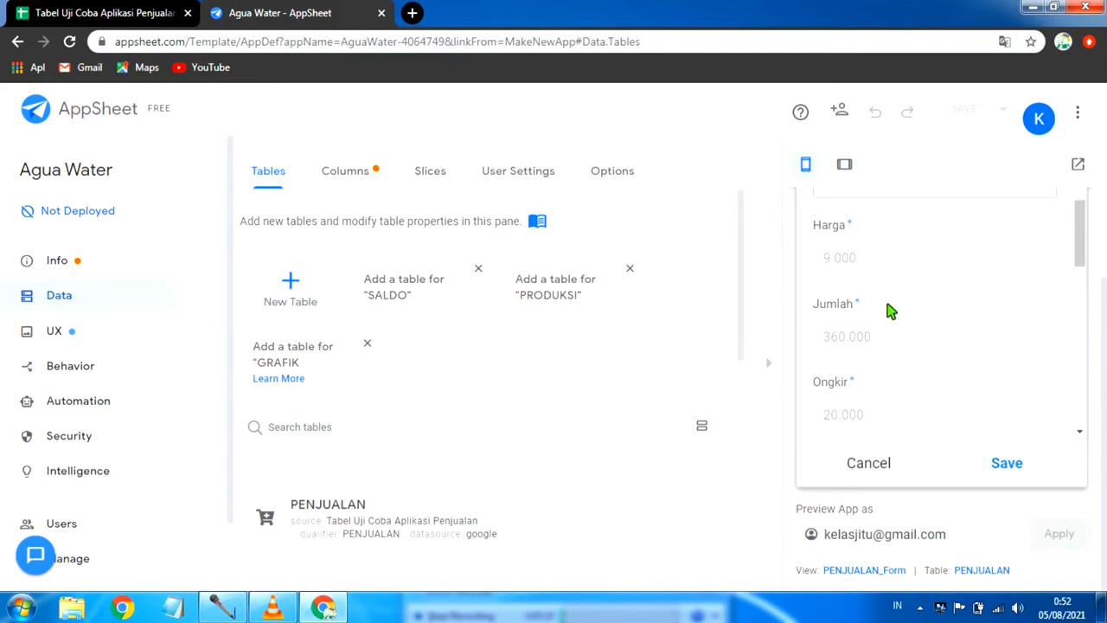
scroll(917, 354, down, 5)
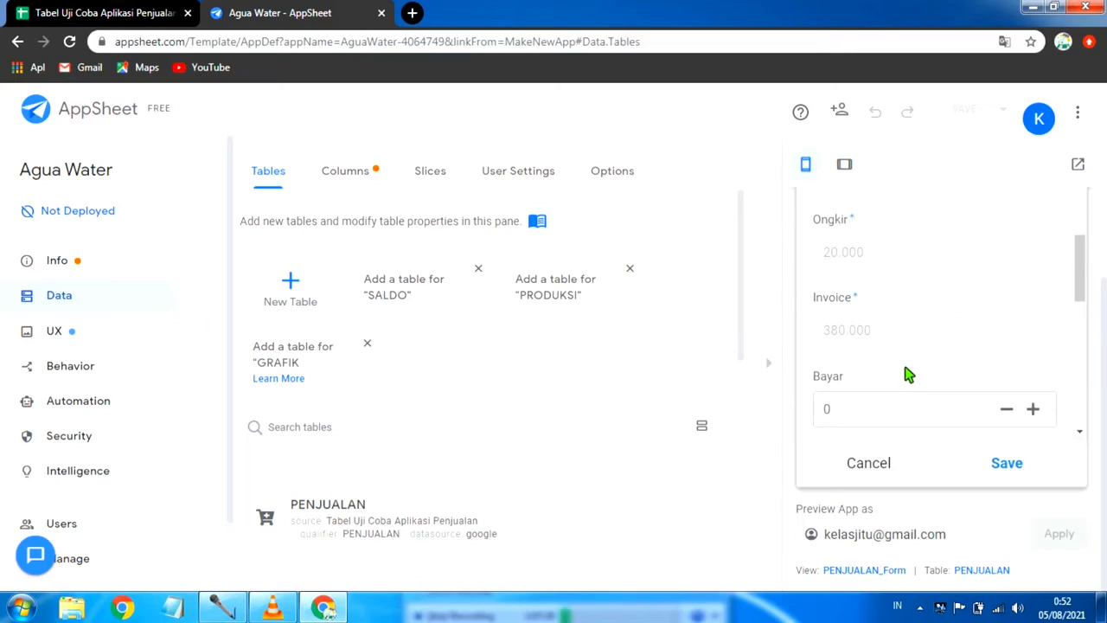
scroll(899, 372, down, 2)
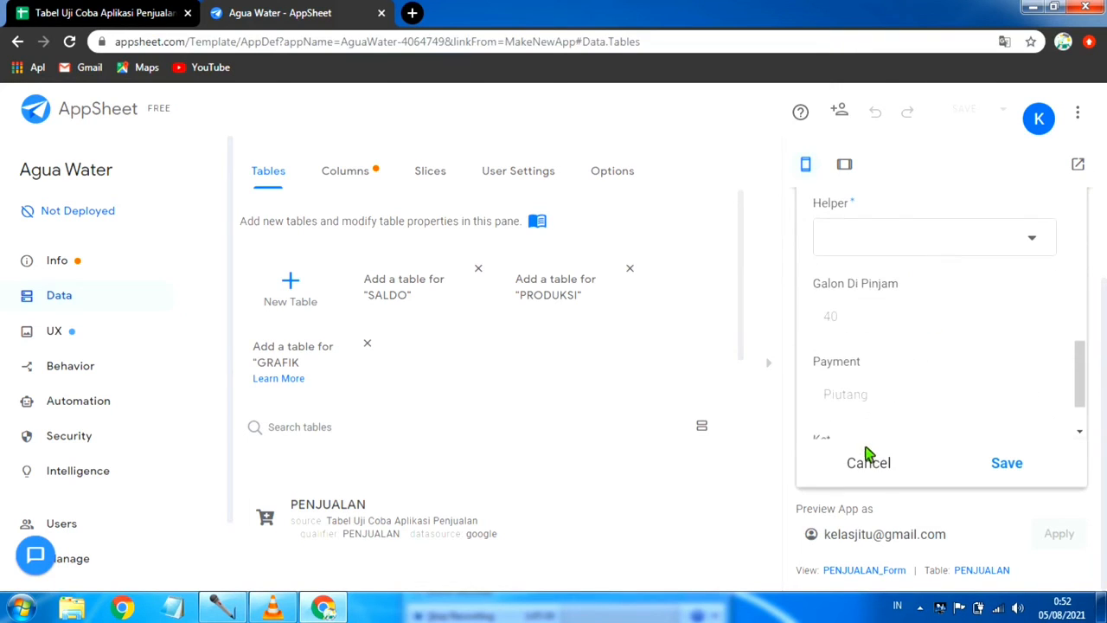
click(869, 464)
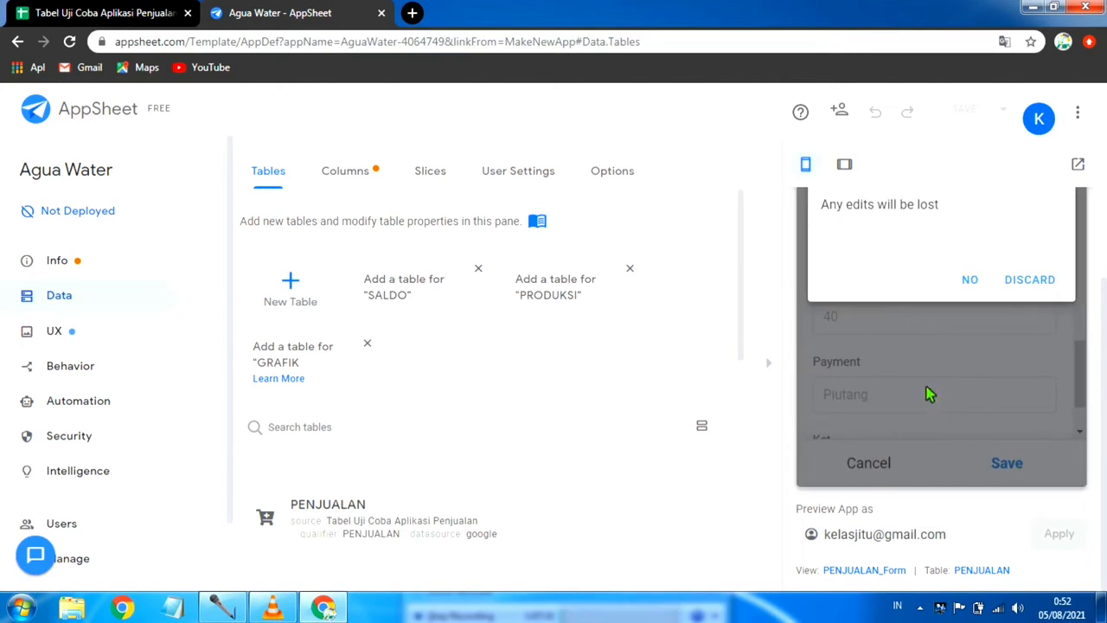
click(1036, 281)
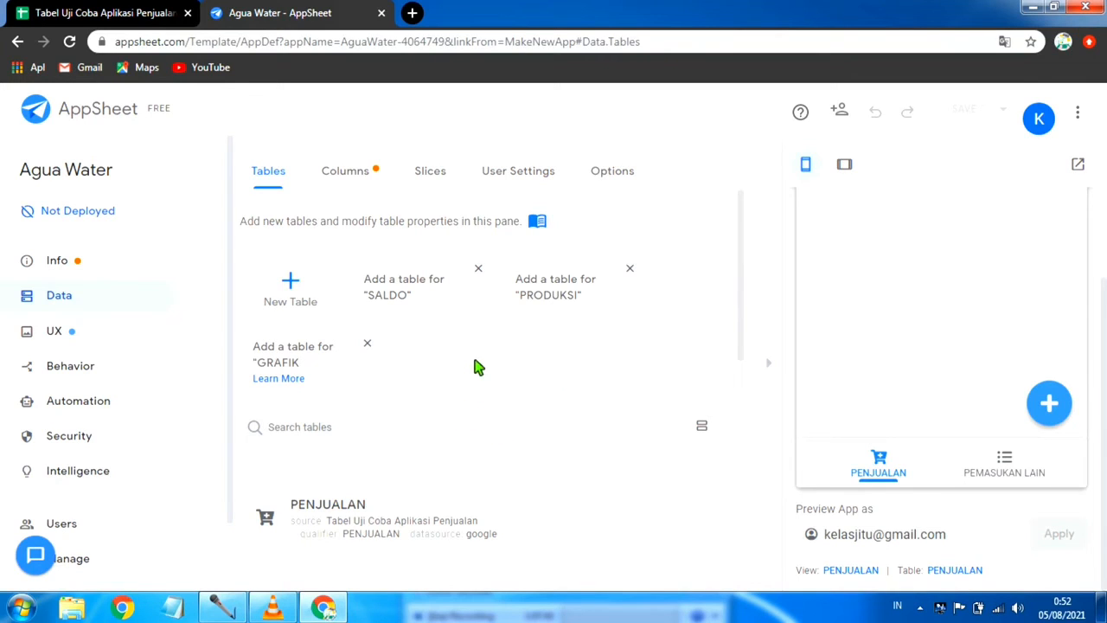
Step: Open the PEMASUKAN LAIN table's settings and disallow deletes while keeping updates and adds allowed
scroll(458, 385, down, 3)
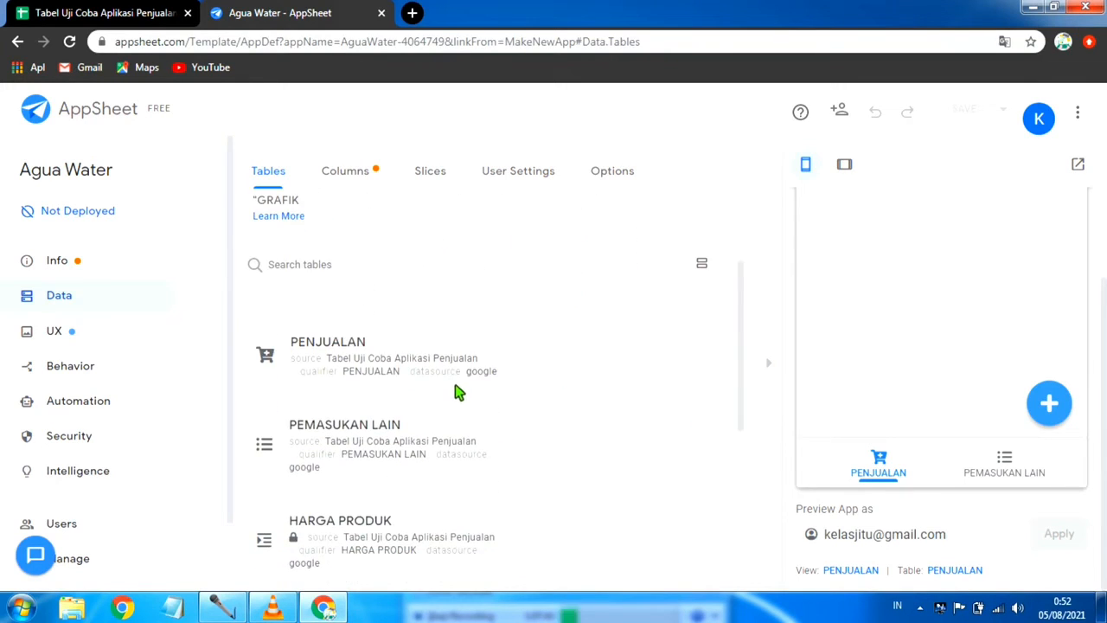
scroll(457, 393, down, 1)
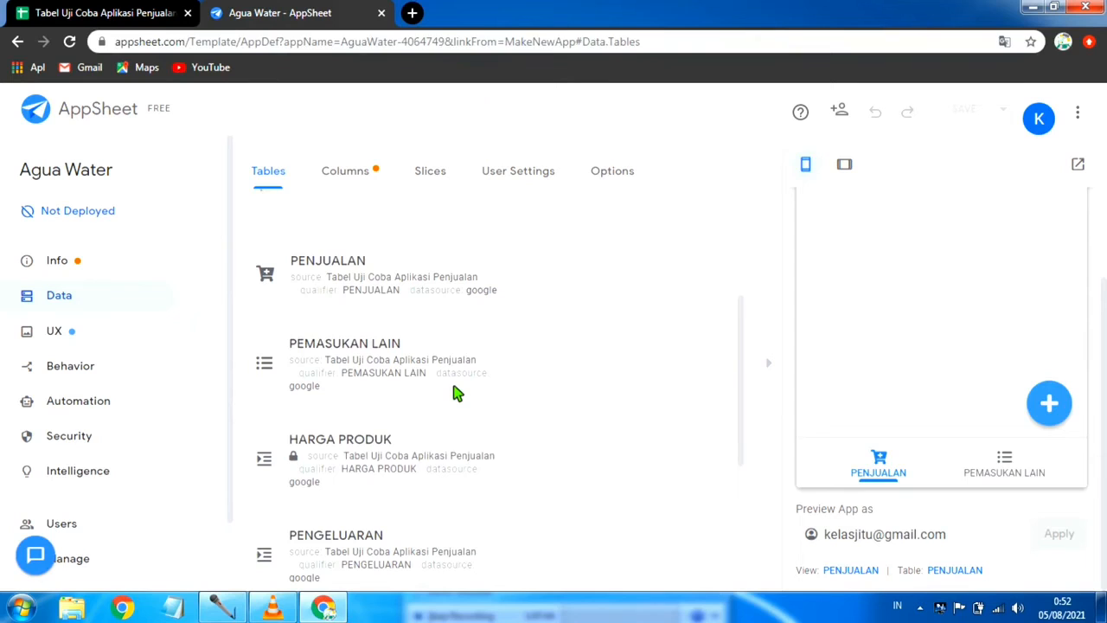
scroll(458, 393, down, 2)
scroll(531, 385, down, 2)
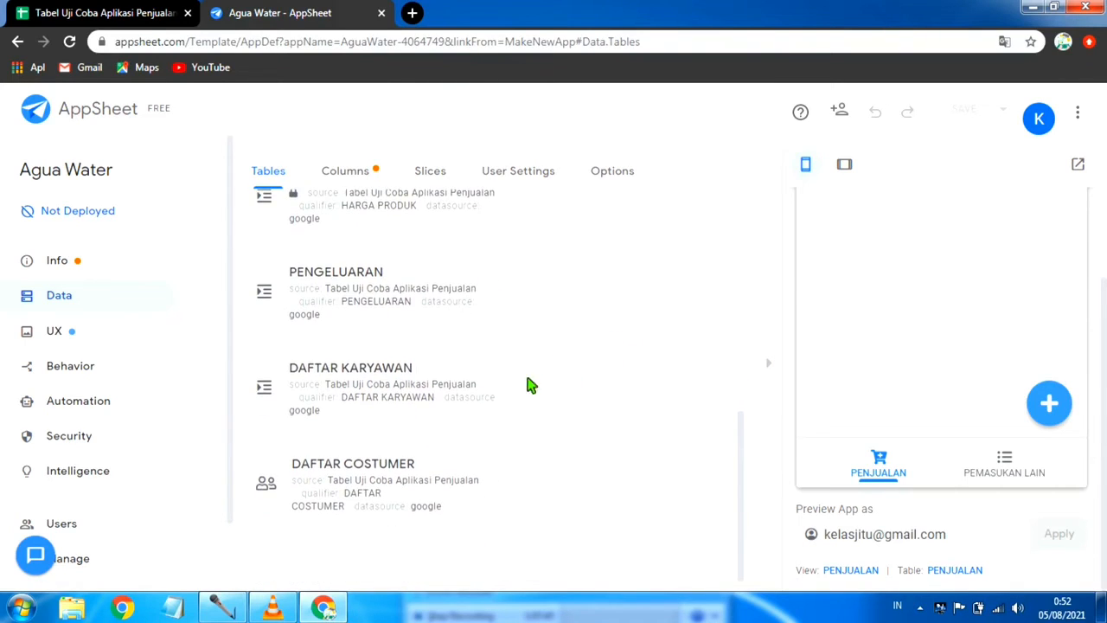
scroll(541, 363, up, 3)
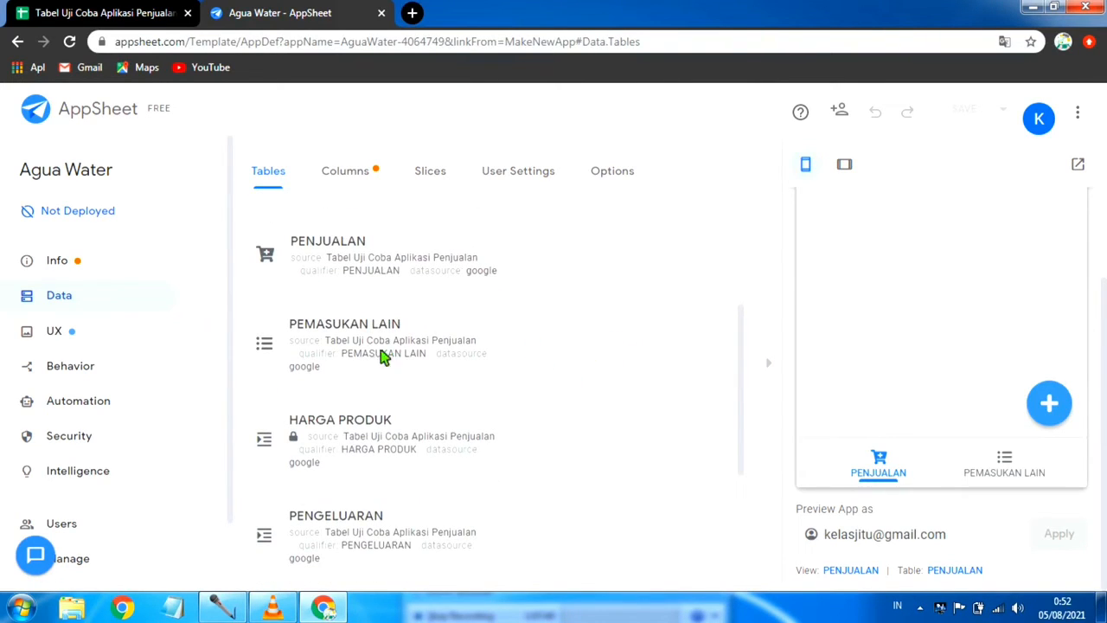
scroll(317, 372, up, 1)
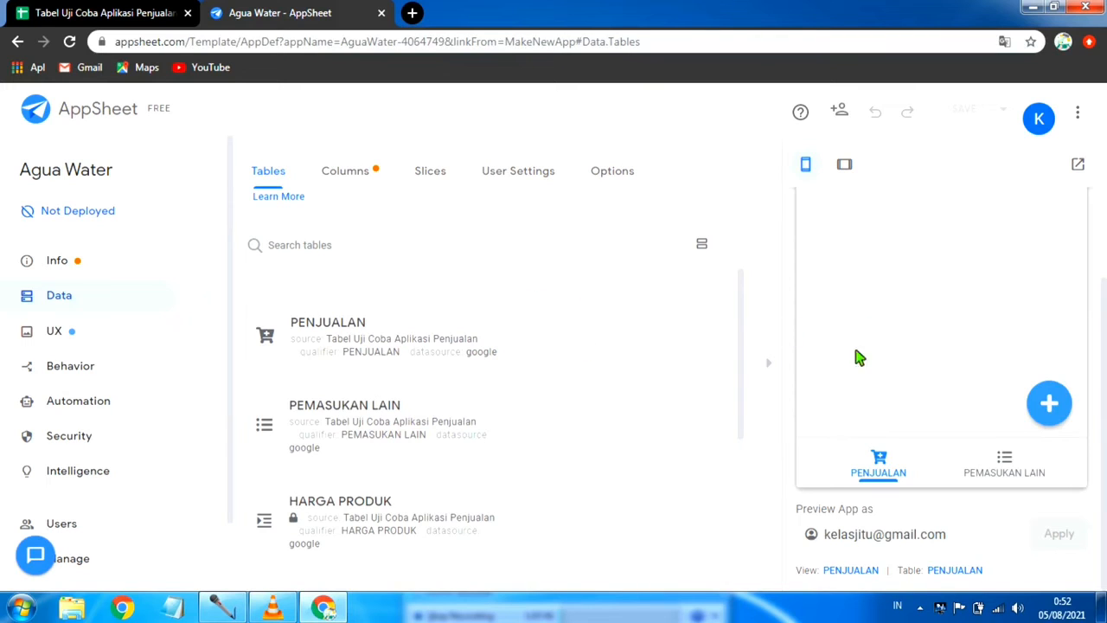
scroll(476, 411, down, 1)
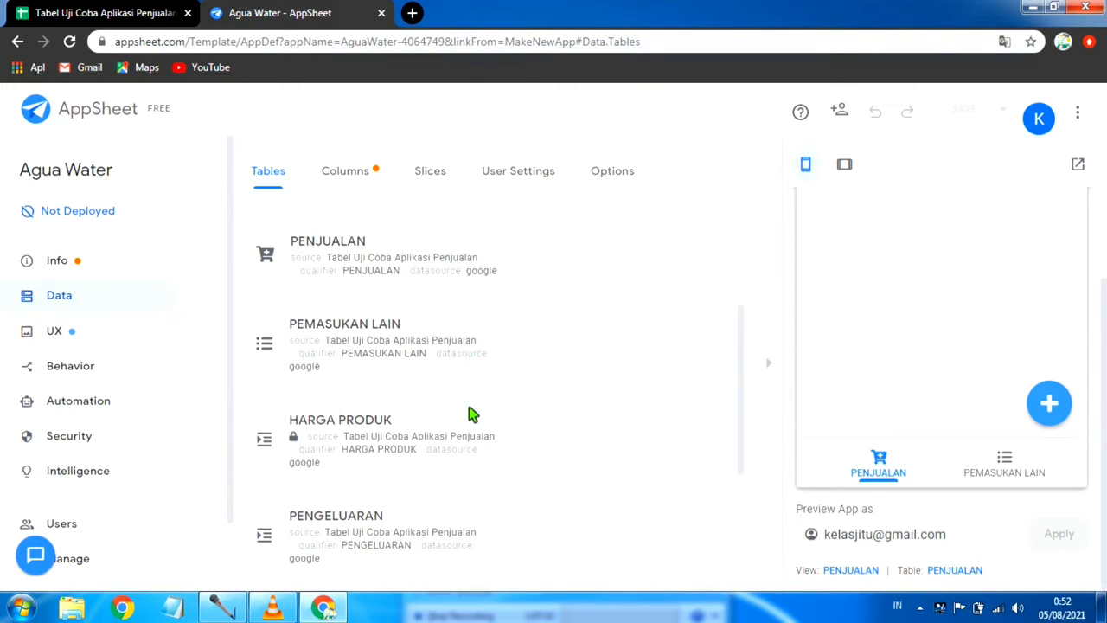
click(337, 339)
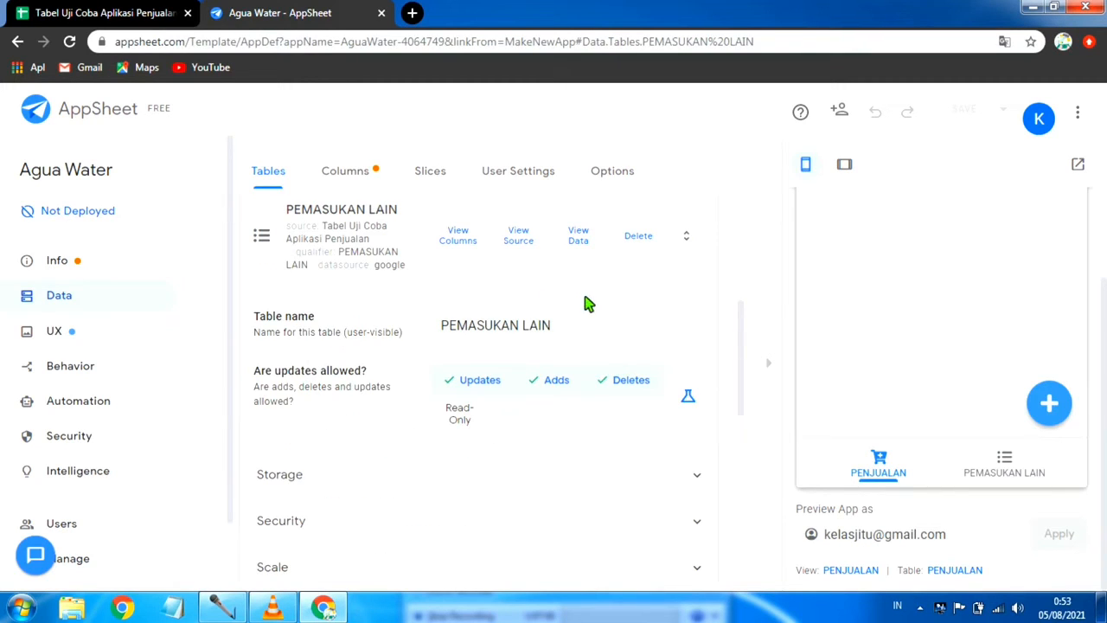
scroll(376, 408, down, 2)
scroll(337, 407, up, 2)
click(621, 381)
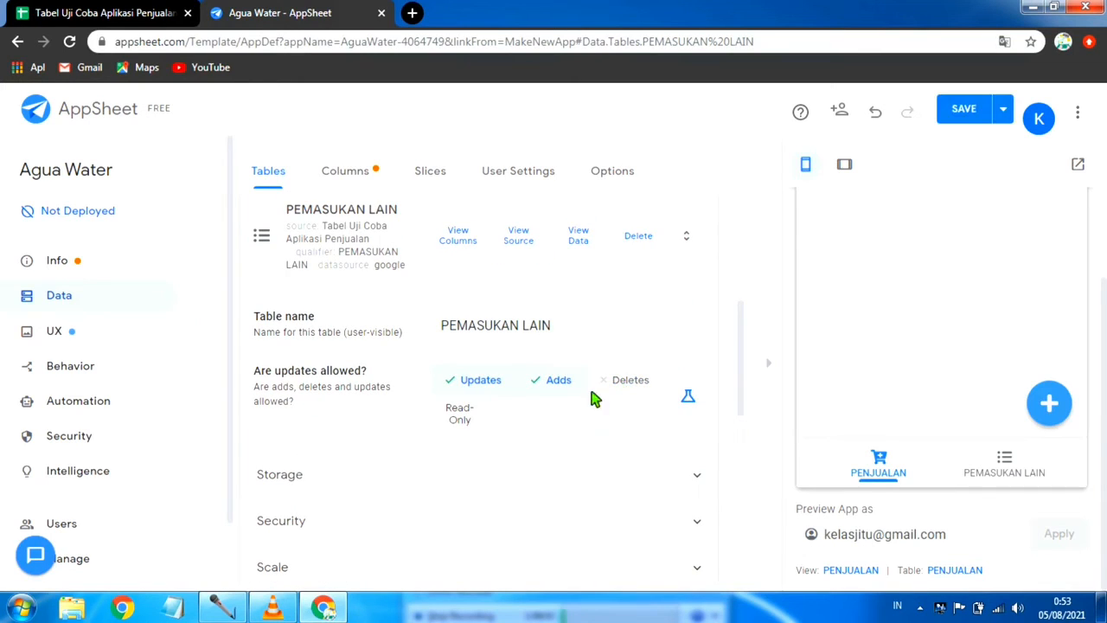
Step: Save the app with data verification and collapse the PEMASUKAN LAIN table's settings
click(1005, 112)
click(908, 190)
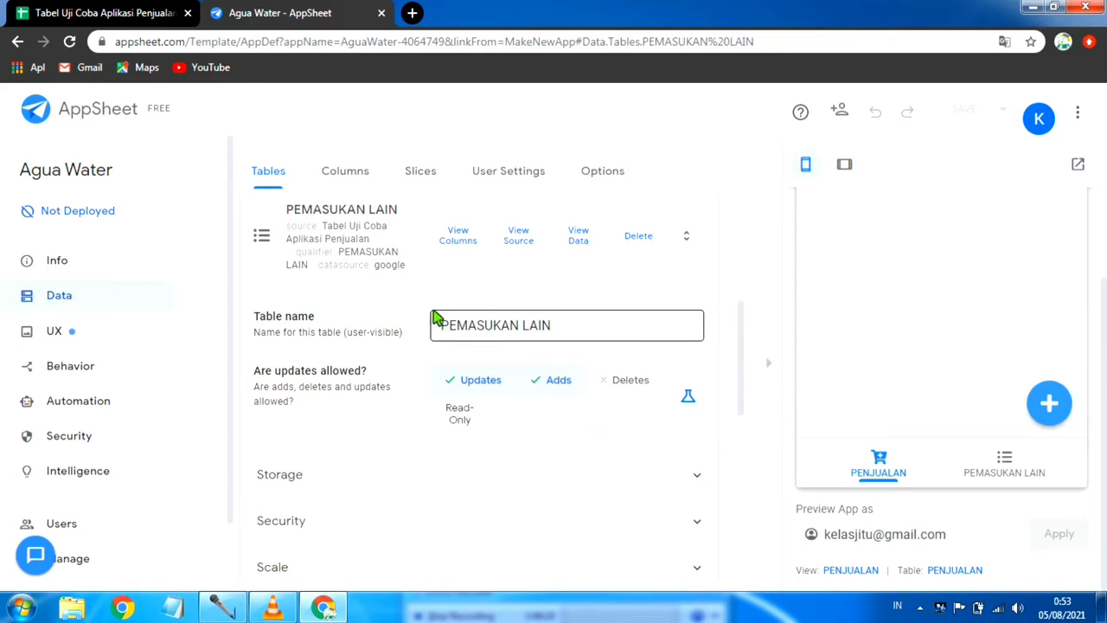
click(294, 220)
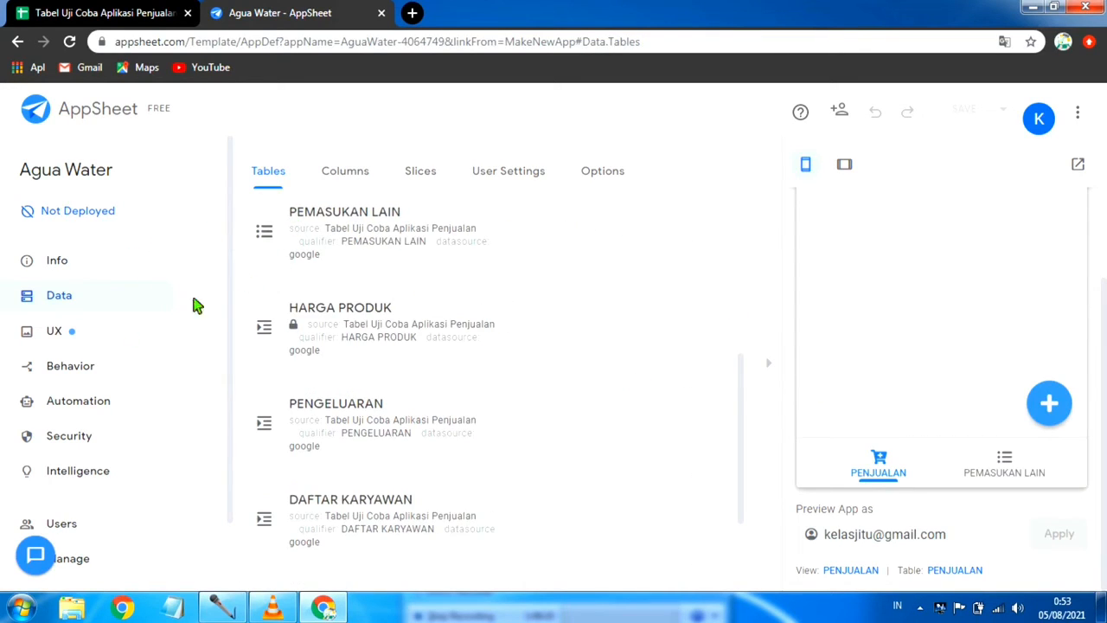
Step: In the UX views, change the PEMASUKAN LAIN view type to table and save the app with data verification
click(84, 336)
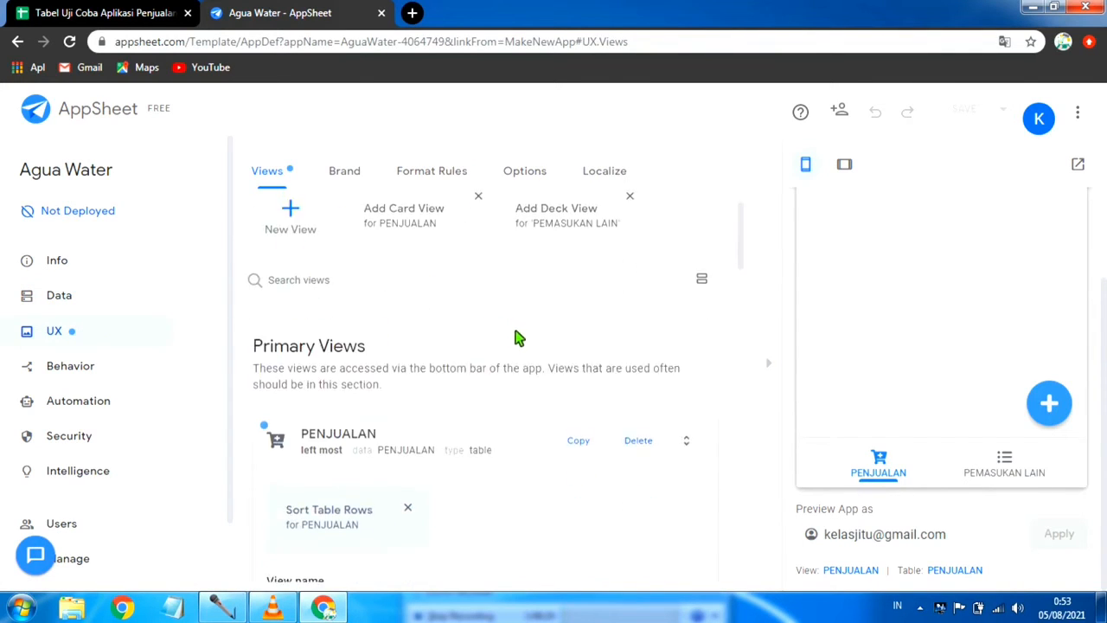
scroll(511, 346, down, 2)
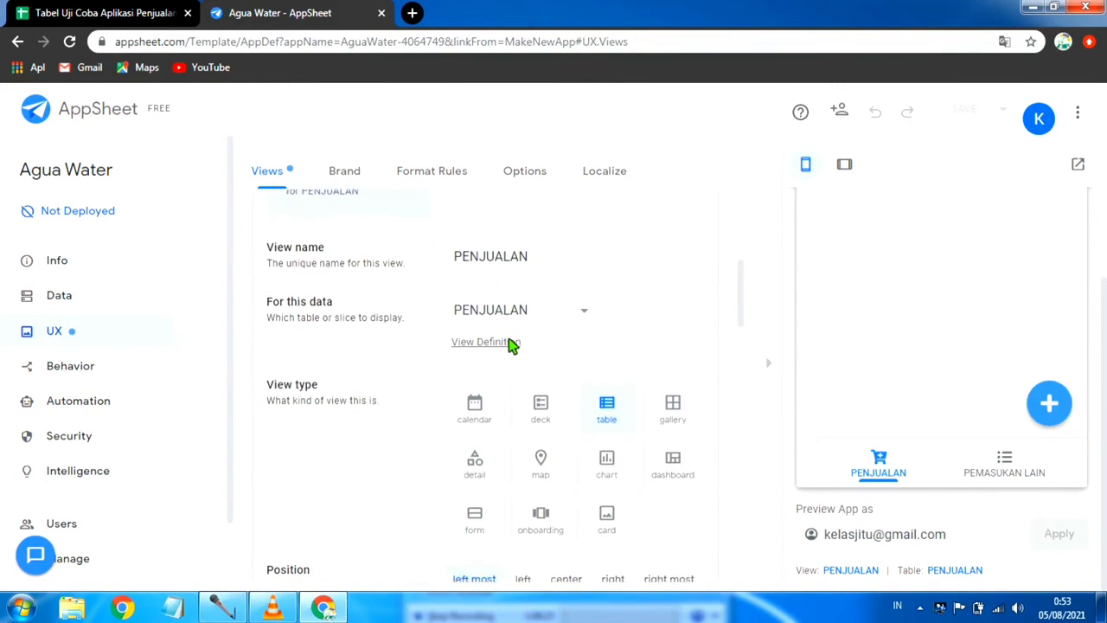
scroll(256, 289, up, 3)
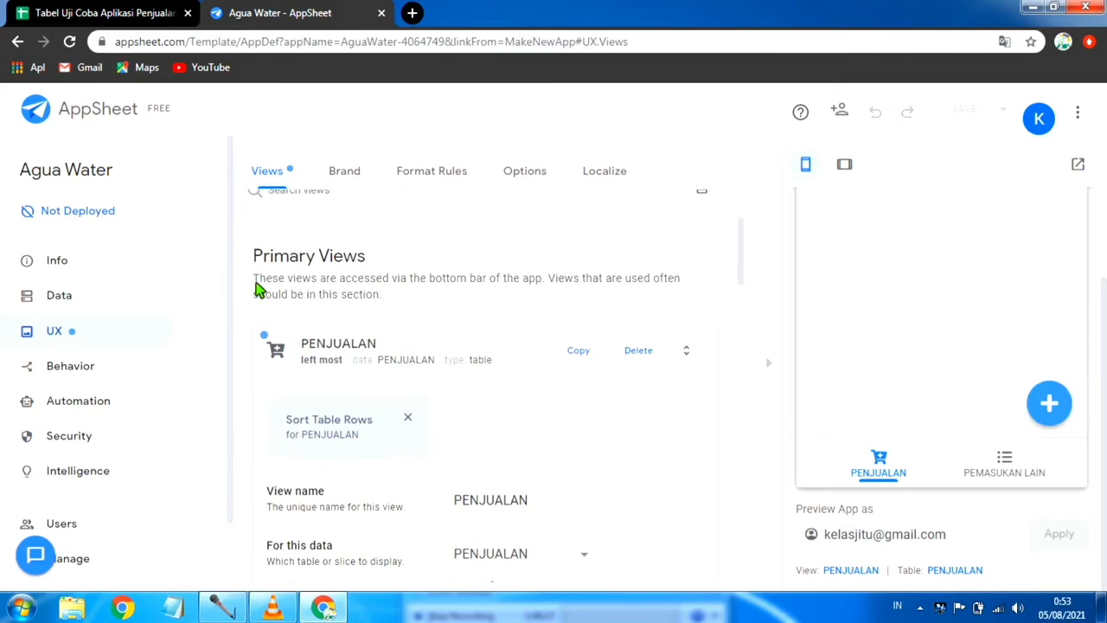
click(411, 343)
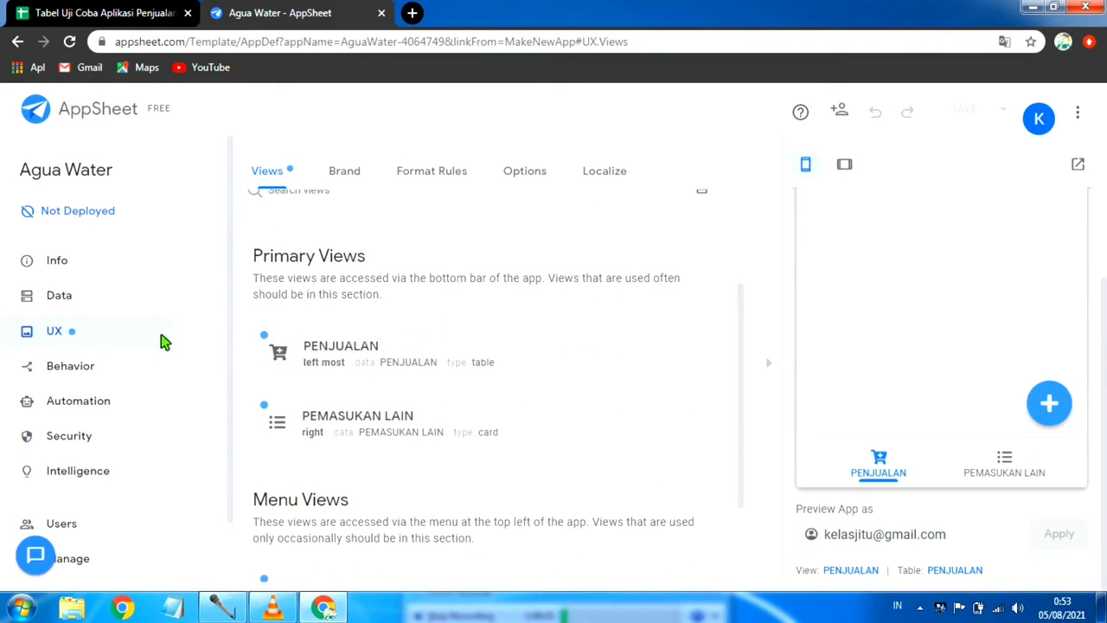
click(329, 418)
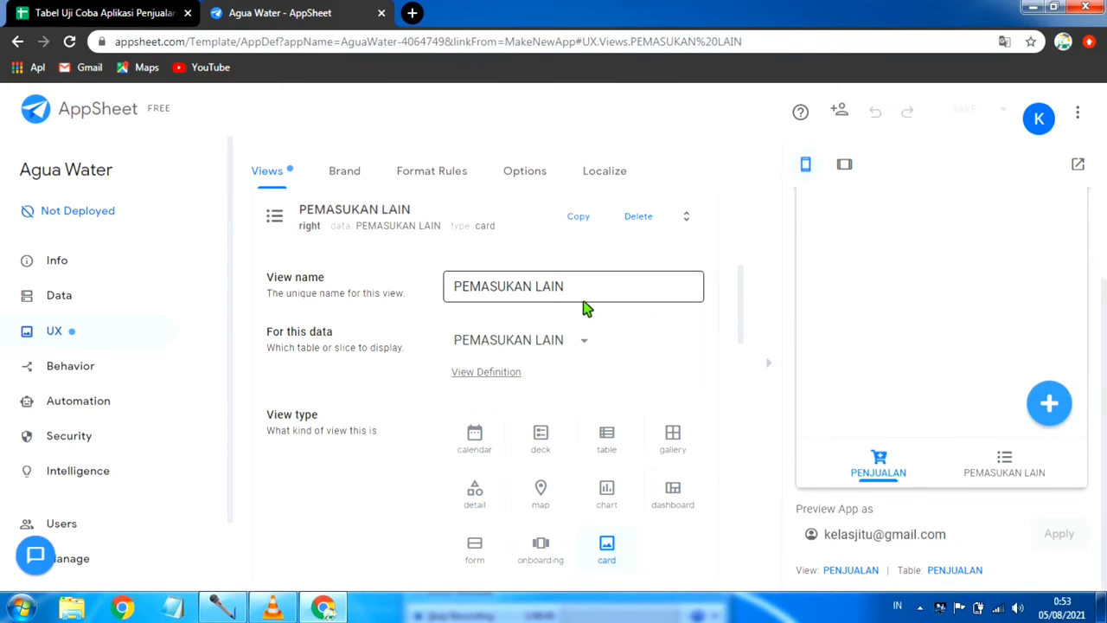
scroll(579, 310, down, 1)
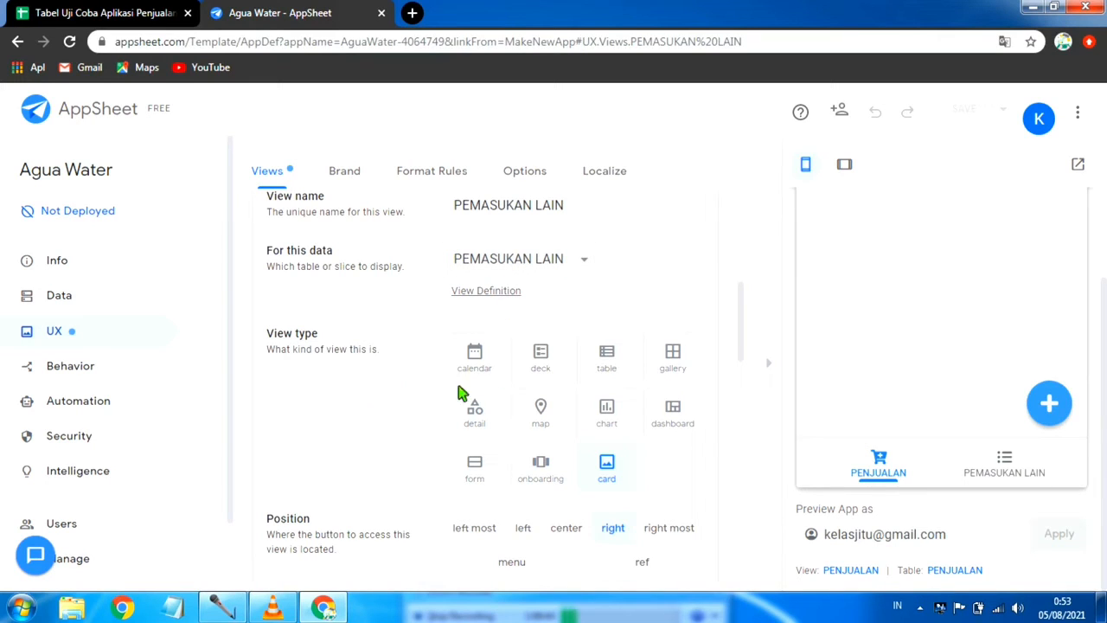
click(608, 355)
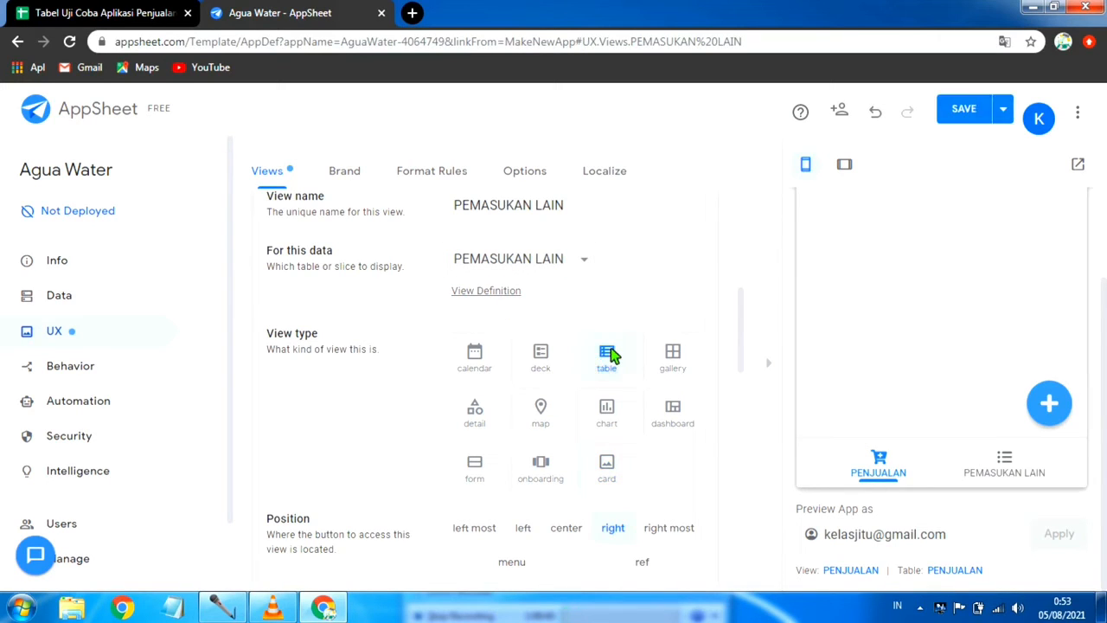
click(1003, 109)
click(891, 205)
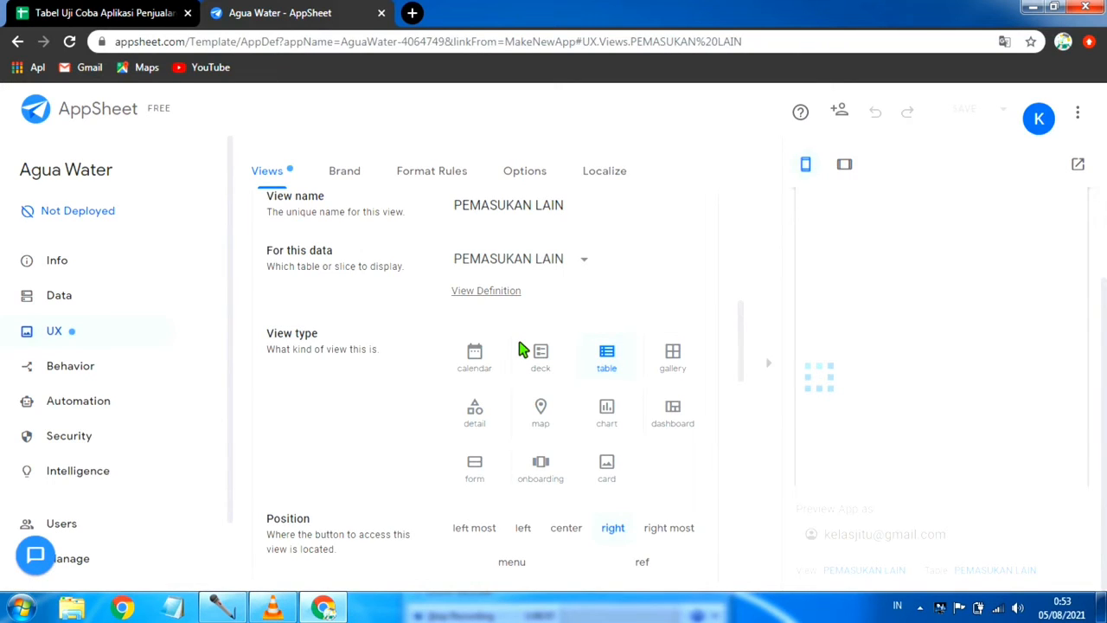
Step: Set the PEMASUKAN LAIN view's display icon to the solid arrow-alt-to-bottom and save the app with data verification
scroll(669, 292, down, 3)
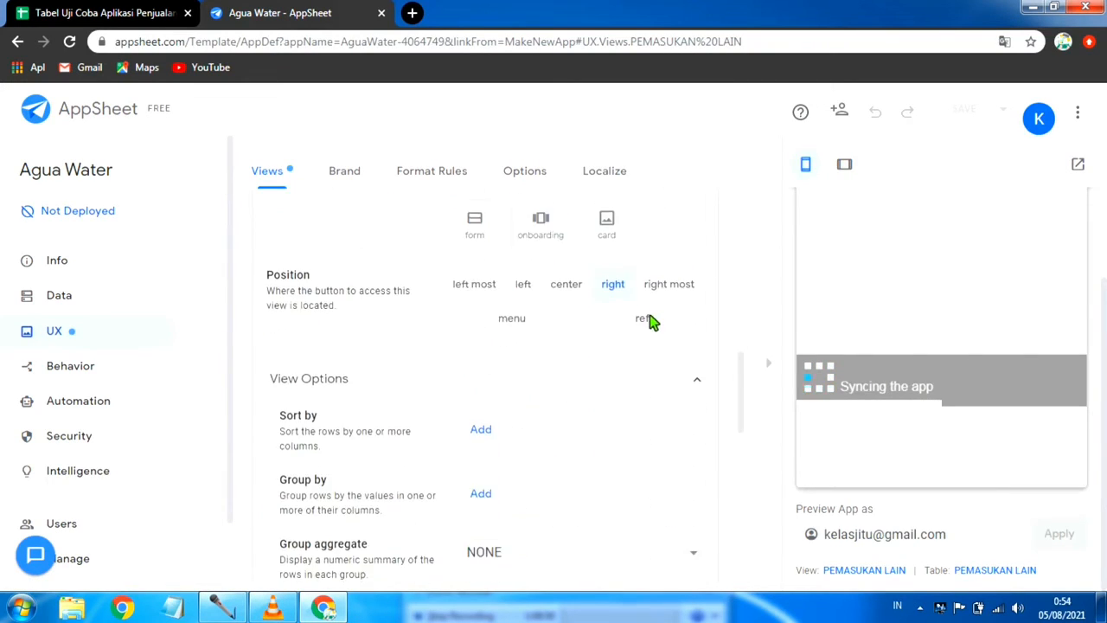
scroll(562, 354, down, 6)
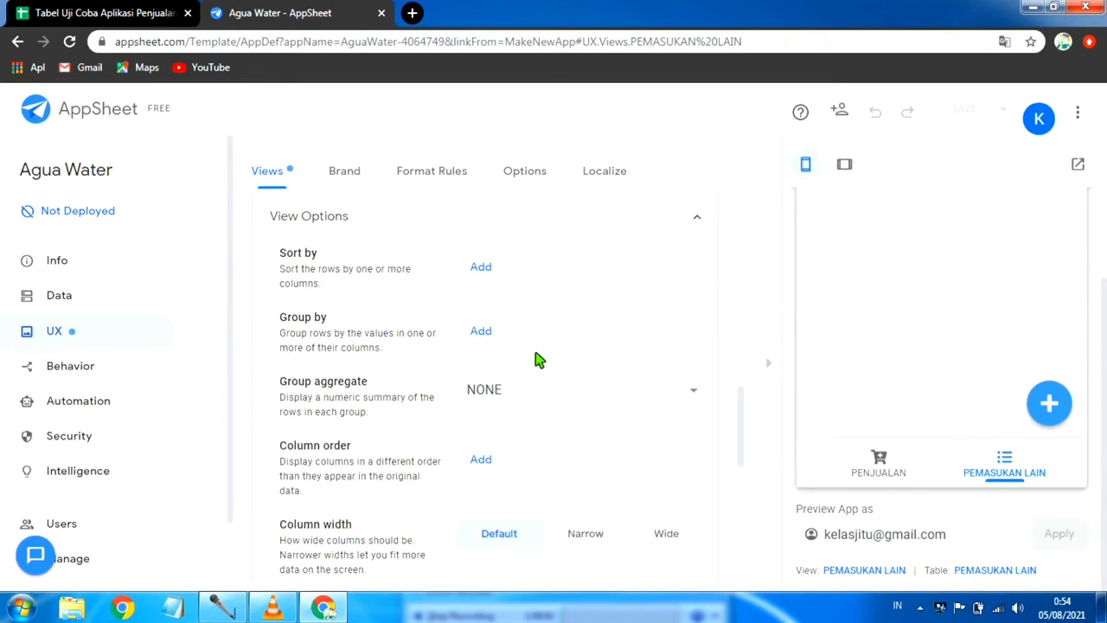
scroll(521, 377, down, 2)
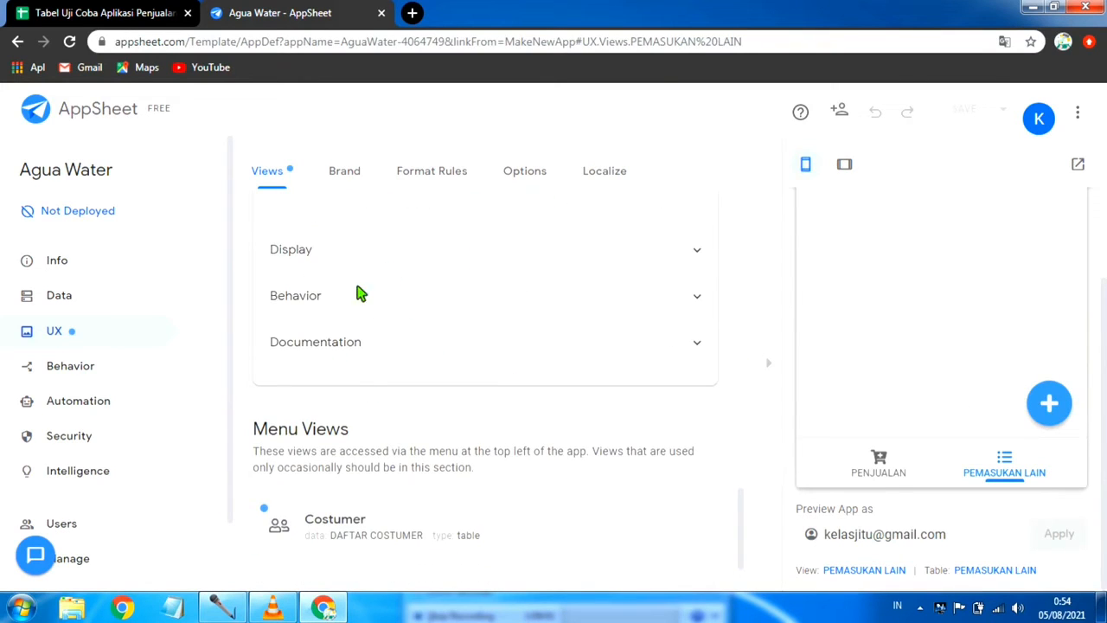
click(421, 254)
scroll(605, 359, down, 2)
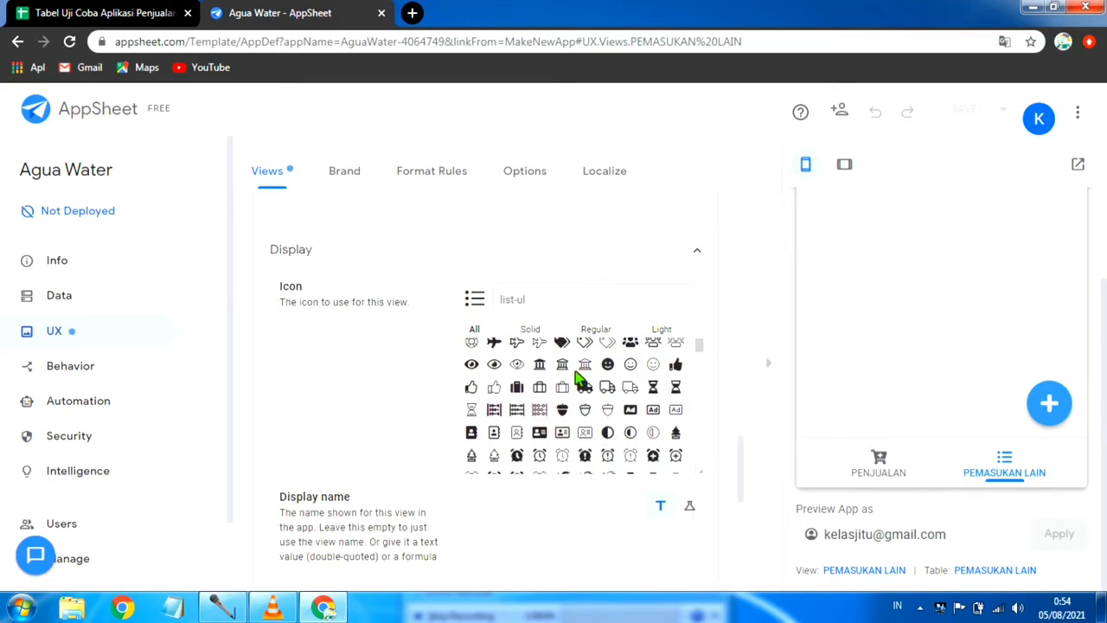
scroll(567, 424, down, 5)
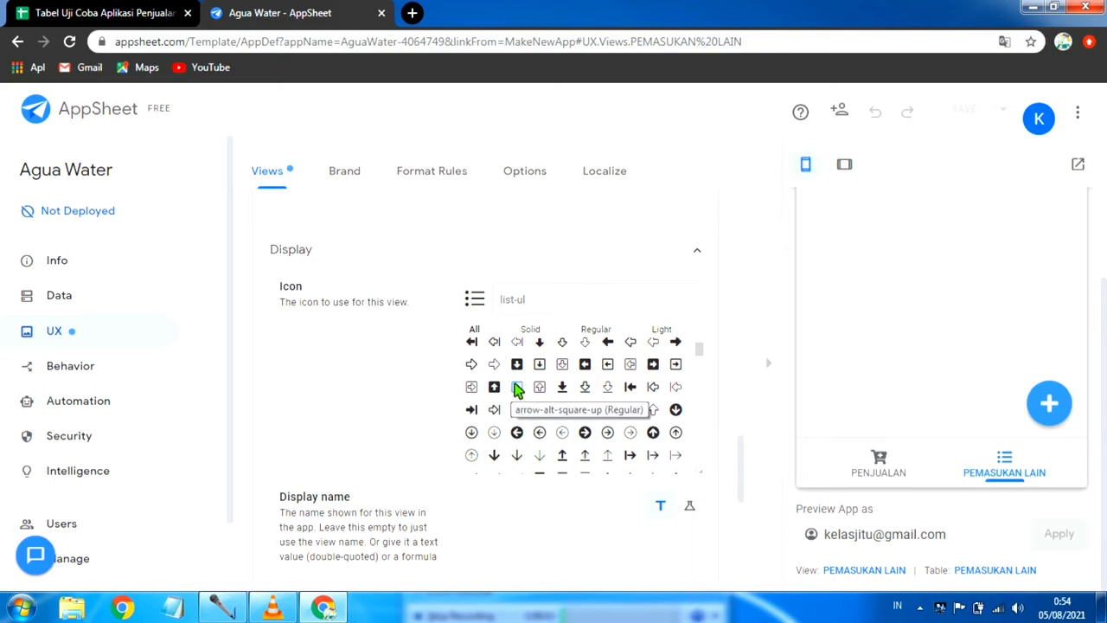
click(566, 389)
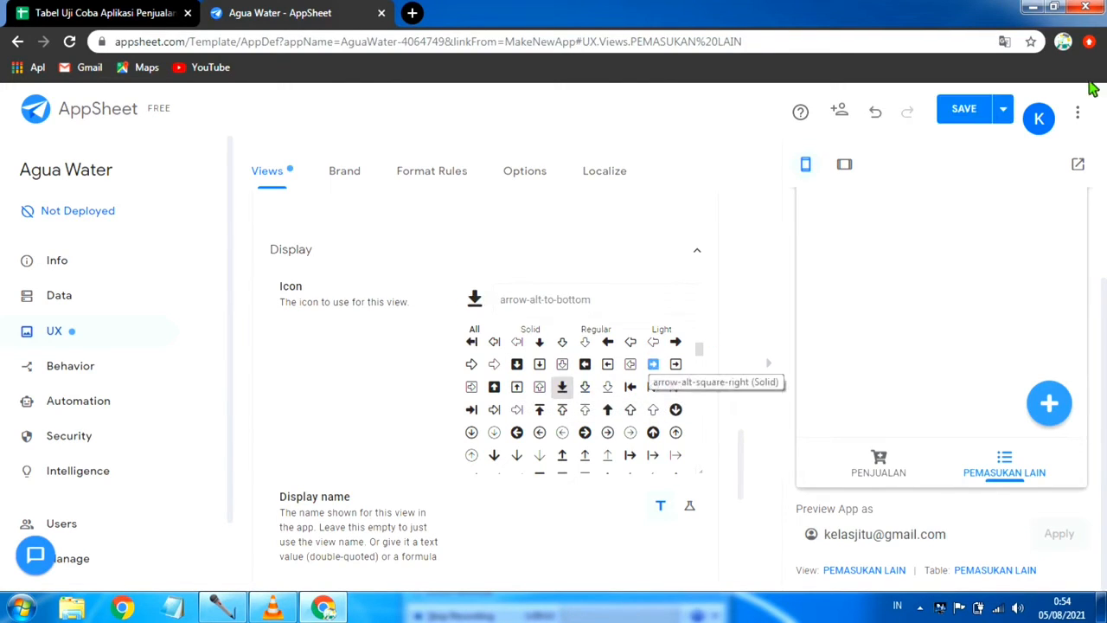
click(1003, 108)
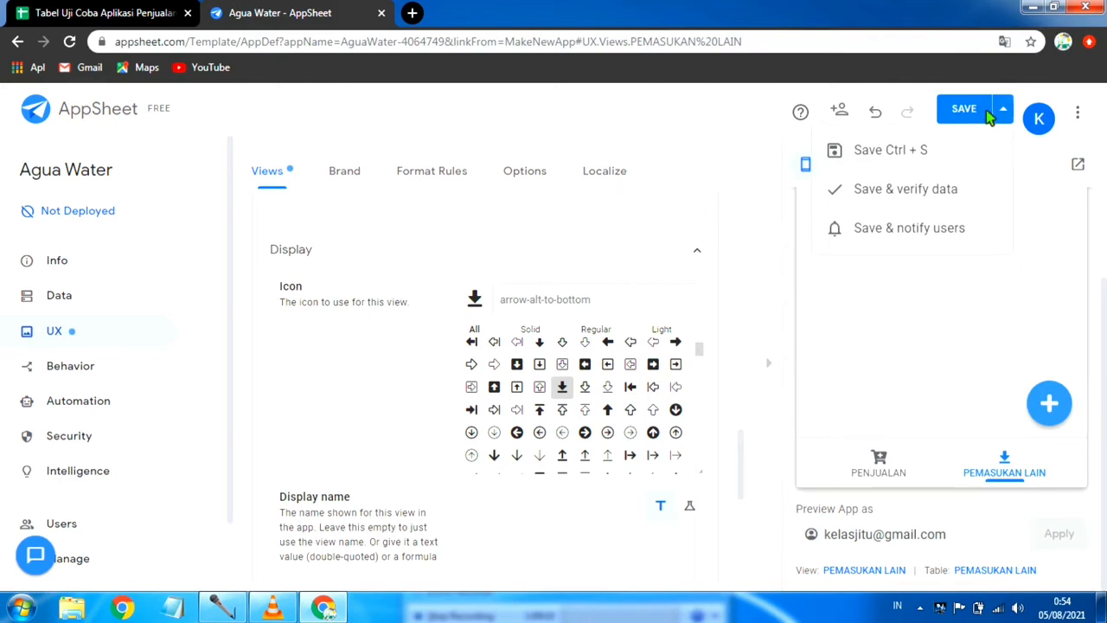
click(922, 194)
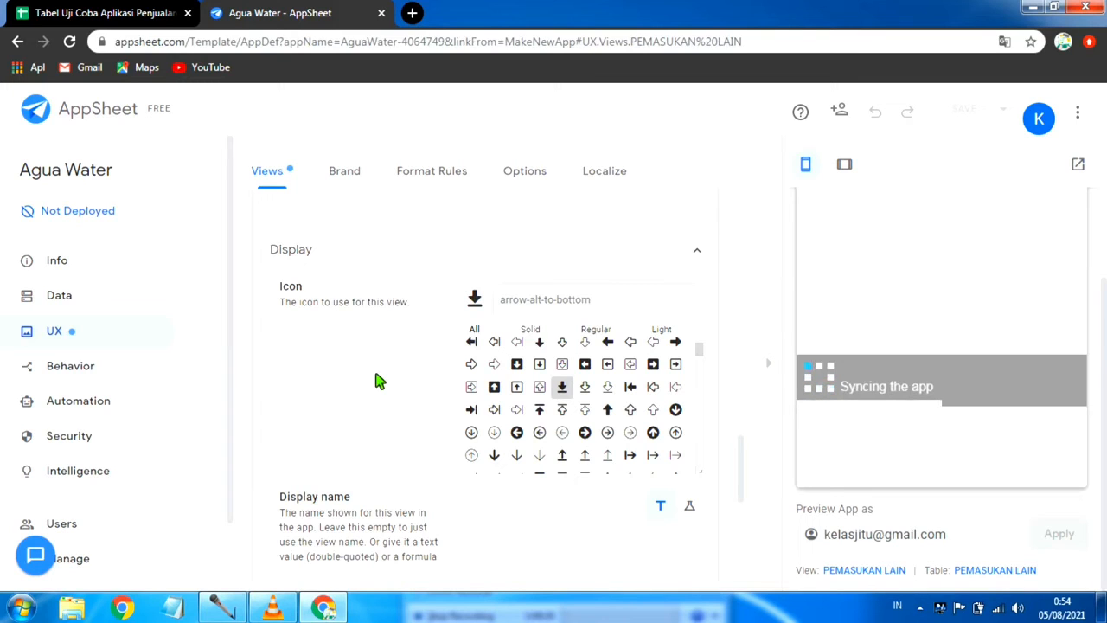
Step: Look back over the PEMASUKAN LAIN view settings, then view the data tables' column lists with PENJUALAN collapsed
scroll(376, 381, up, 10)
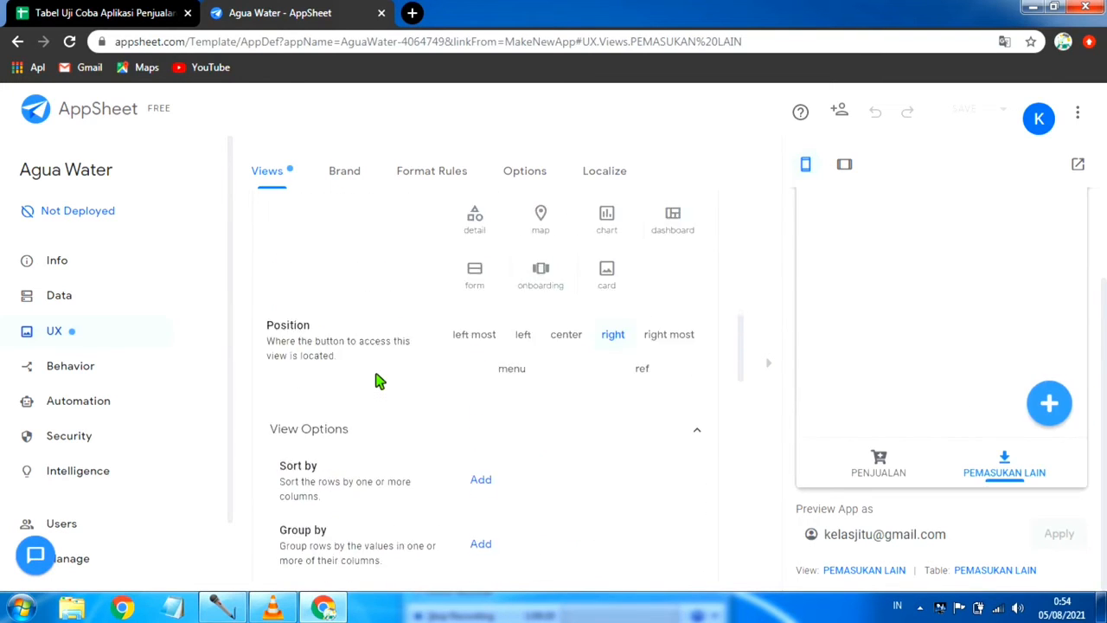
scroll(376, 381, up, 1)
scroll(383, 427, down, 3)
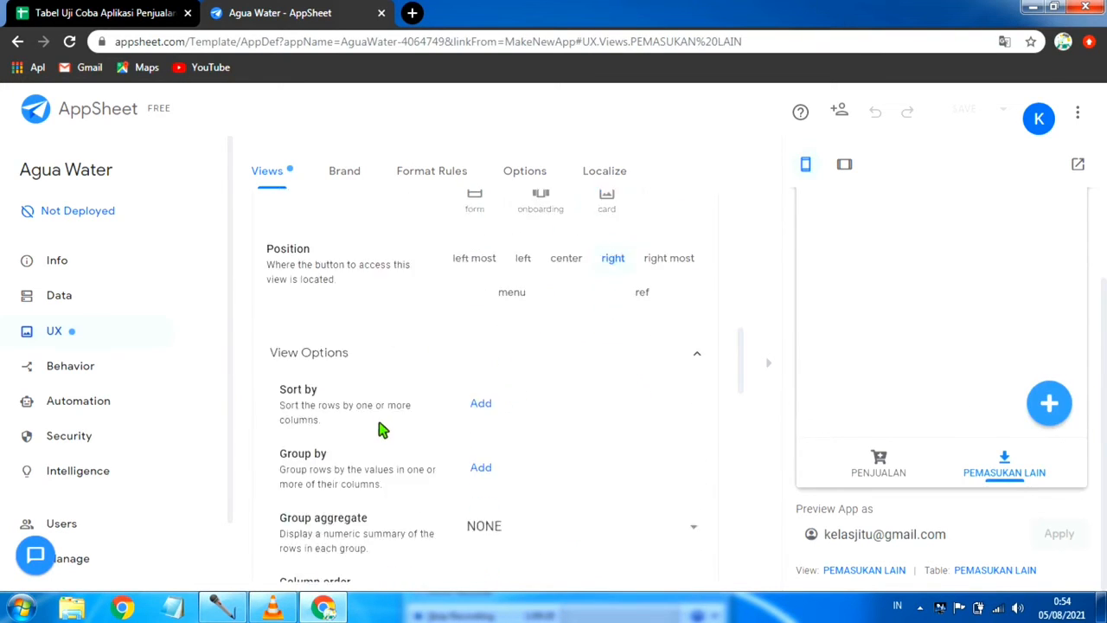
scroll(383, 426, up, 11)
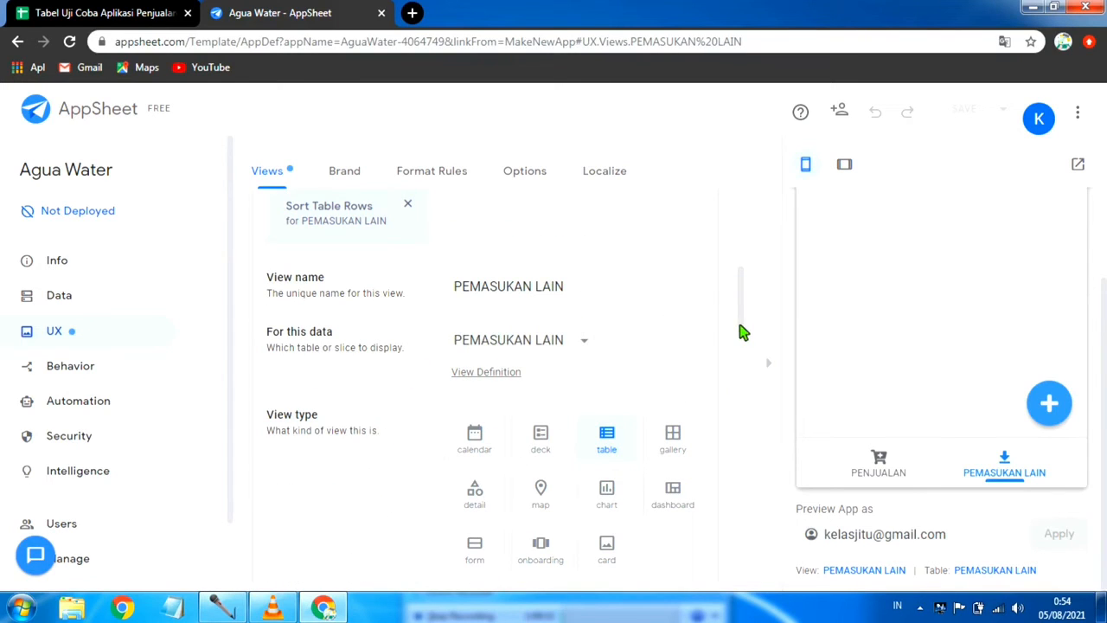
scroll(328, 316, up, 3)
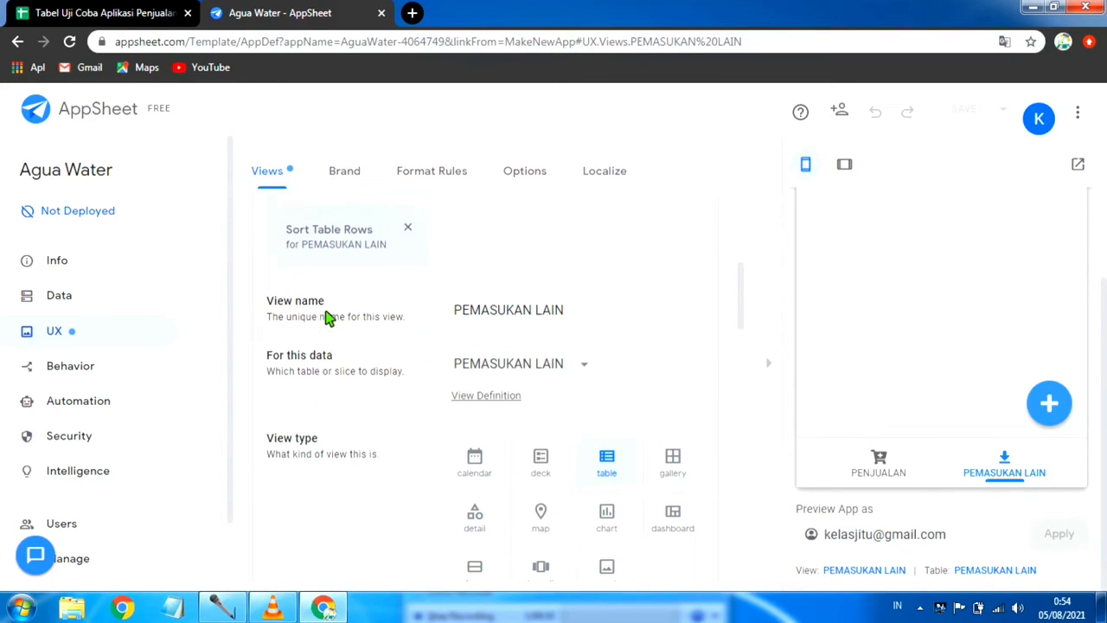
click(94, 300)
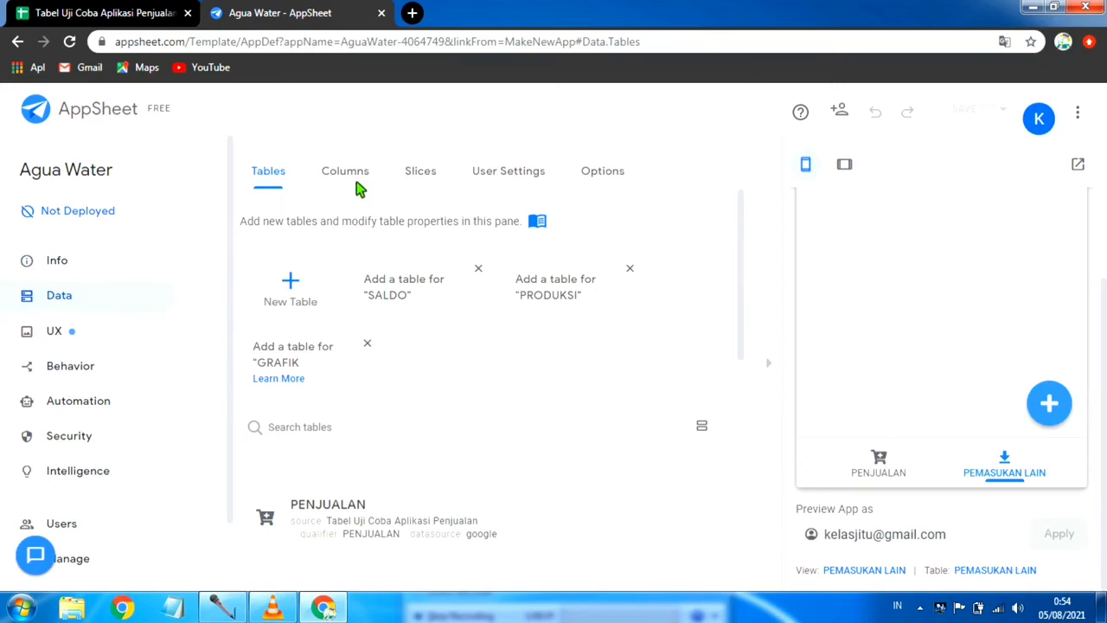
click(355, 175)
scroll(457, 415, down, 1)
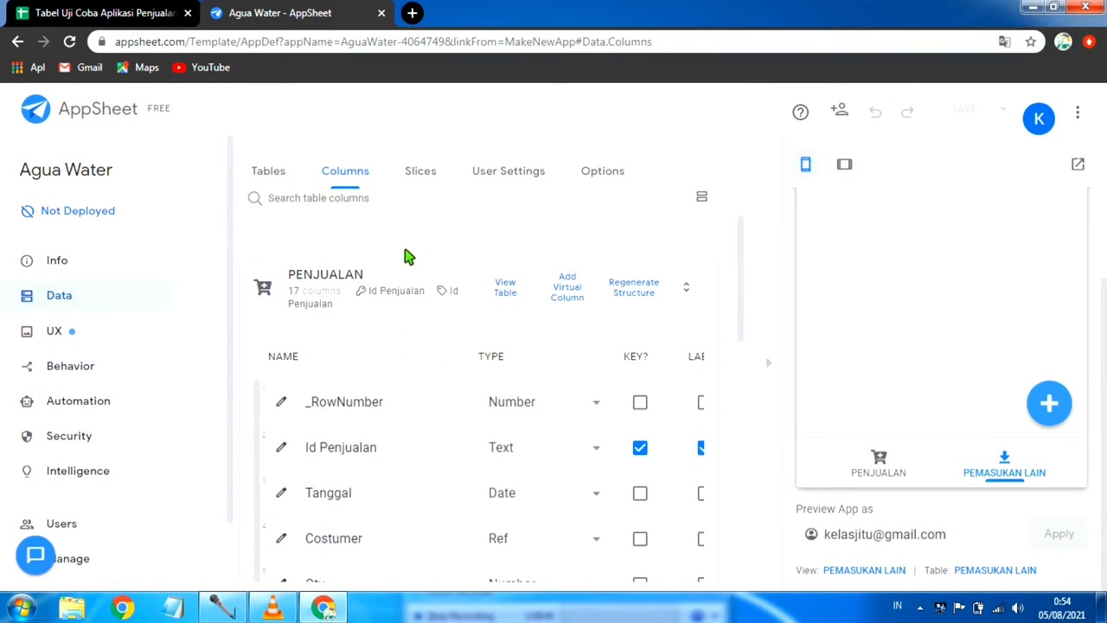
click(413, 273)
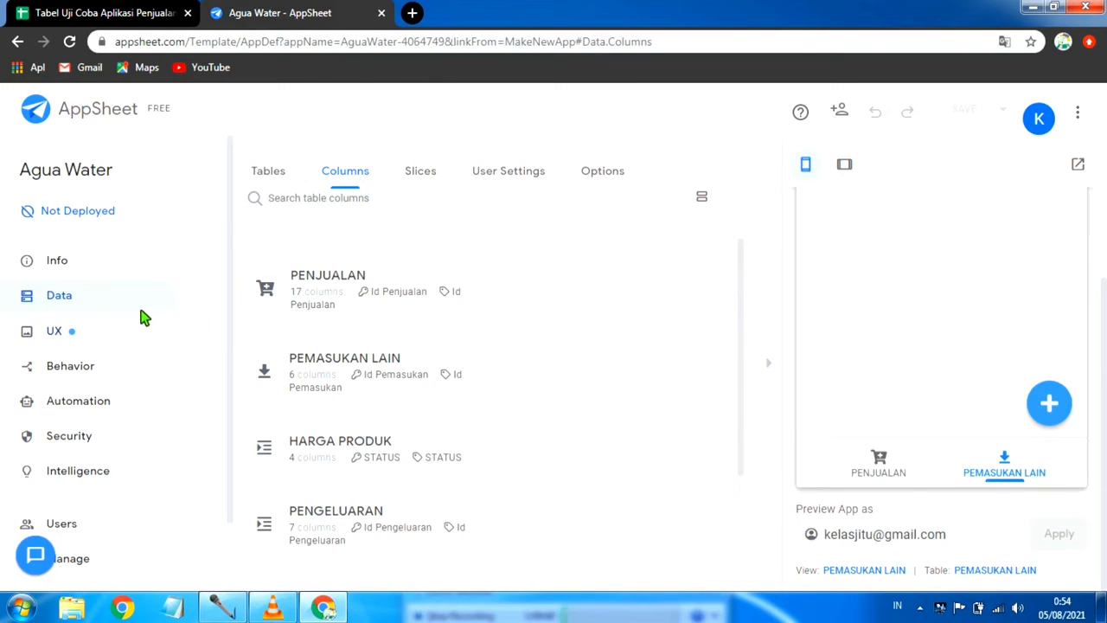
Step: In the UX views, open the PENJUALAN view's settings and add Tanggal as the first column in its column order
click(73, 336)
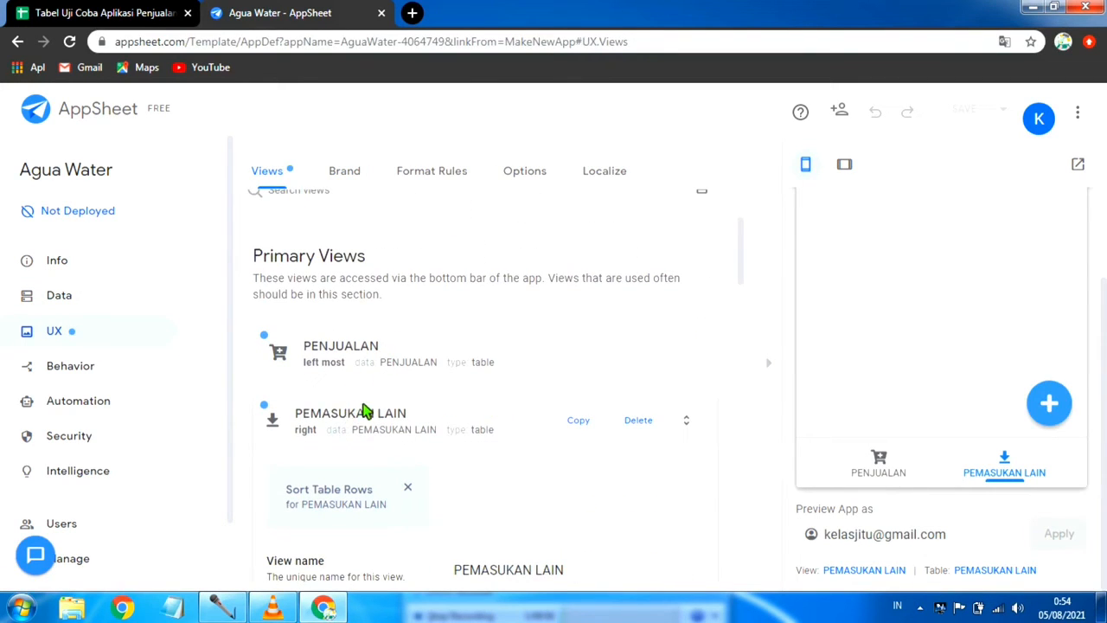
click(366, 414)
click(439, 357)
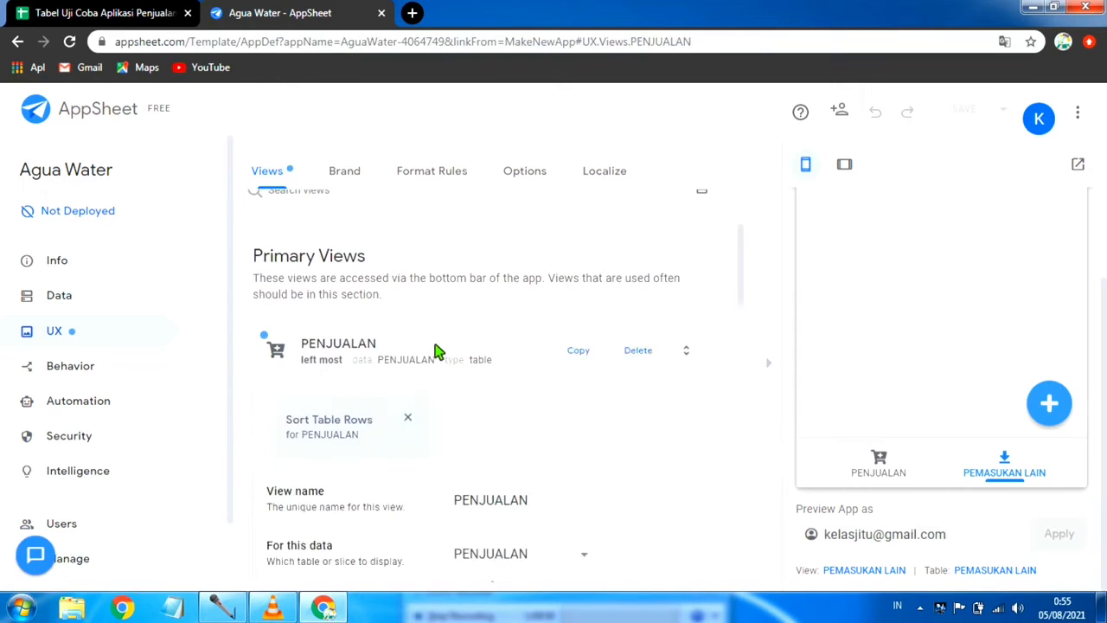
scroll(536, 397, down, 5)
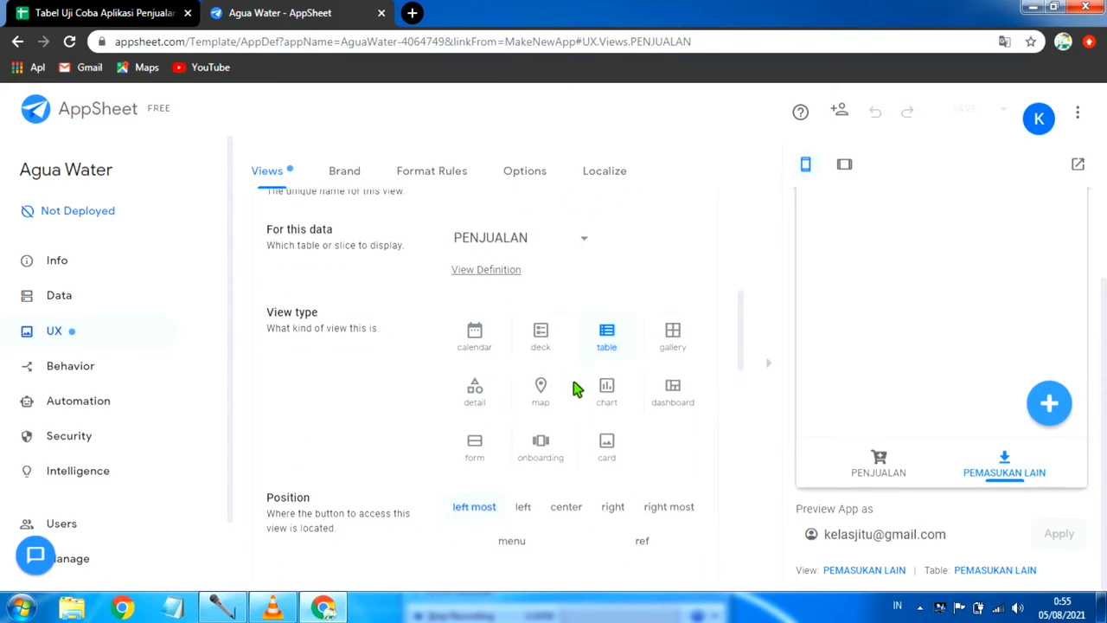
scroll(509, 442, down, 1)
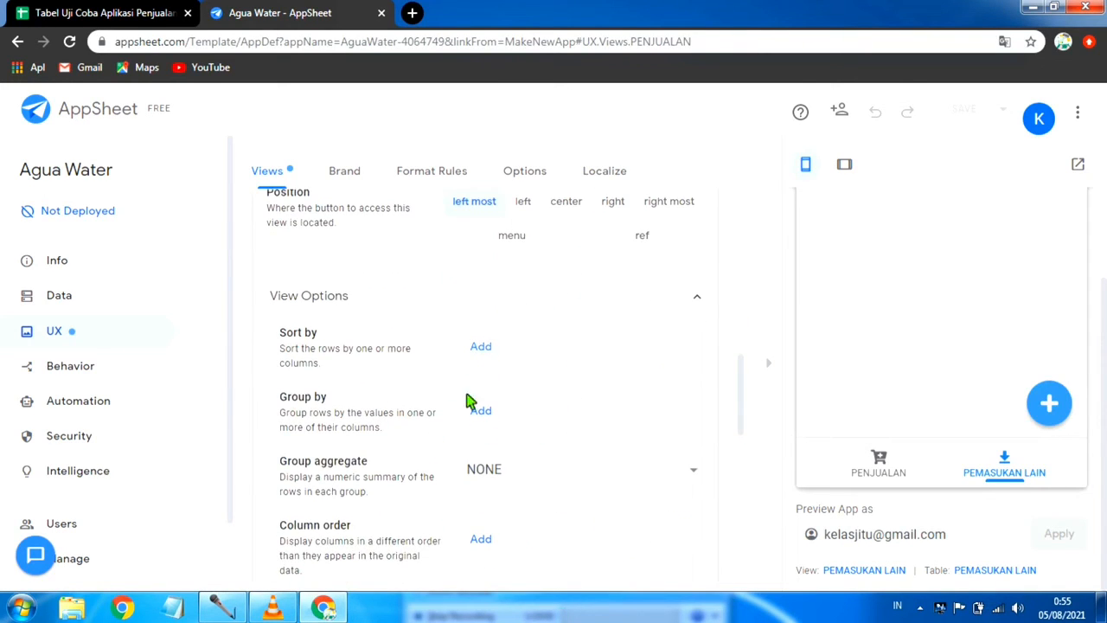
scroll(465, 400, down, 3)
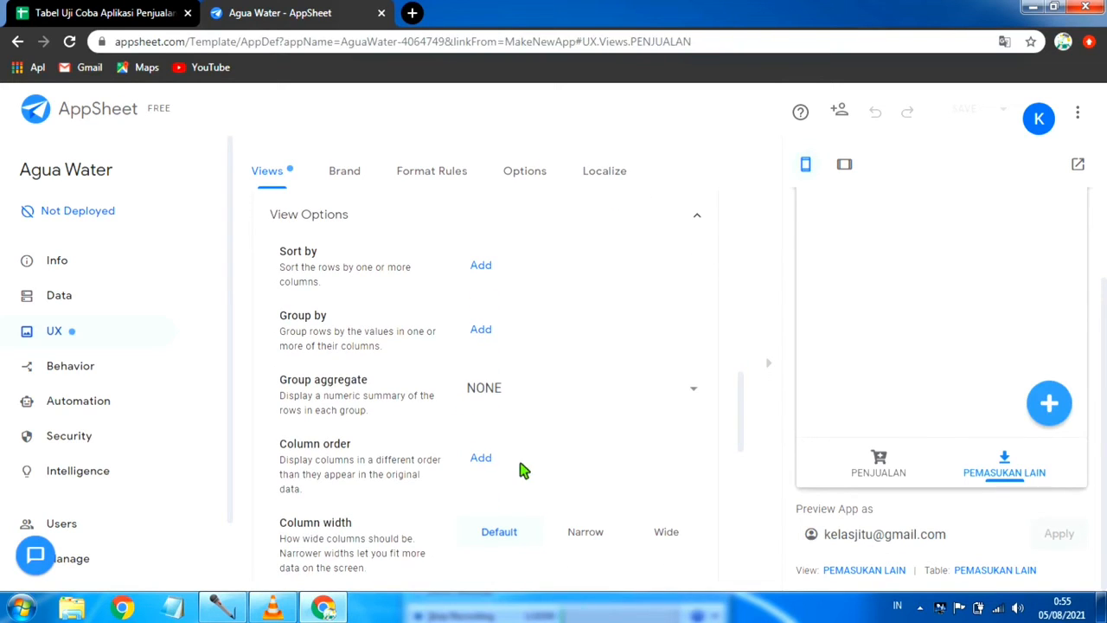
click(480, 458)
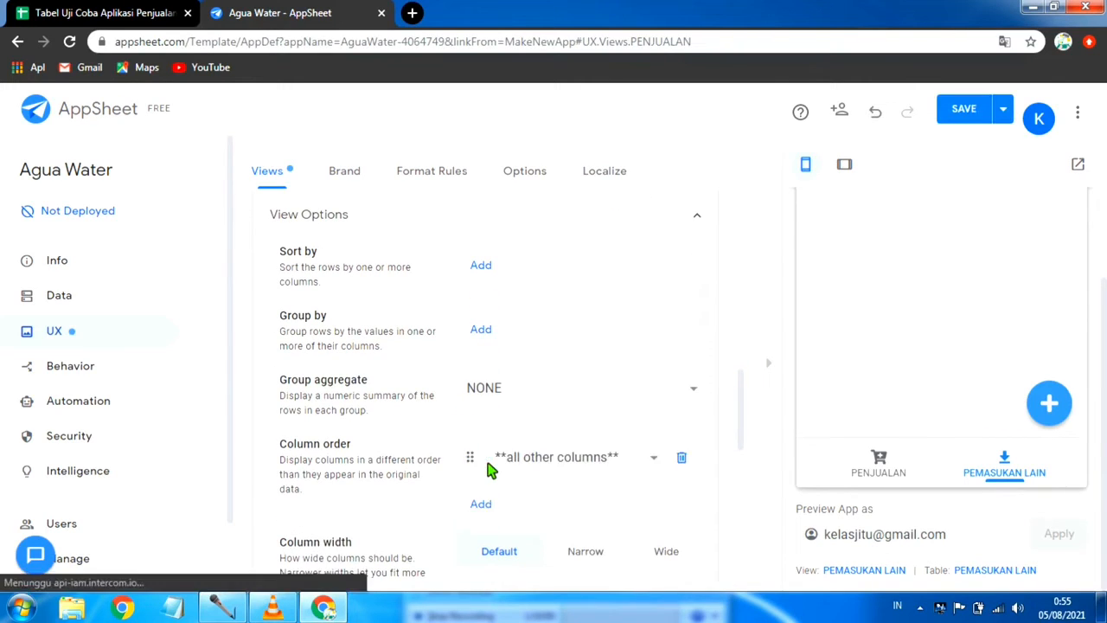
click(655, 464)
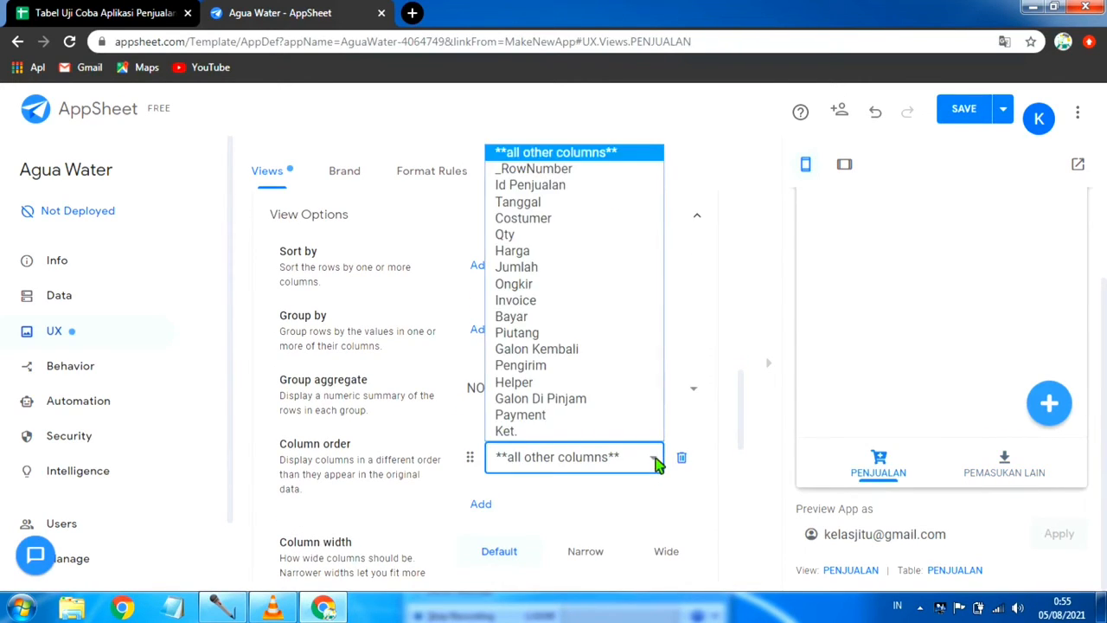
click(571, 207)
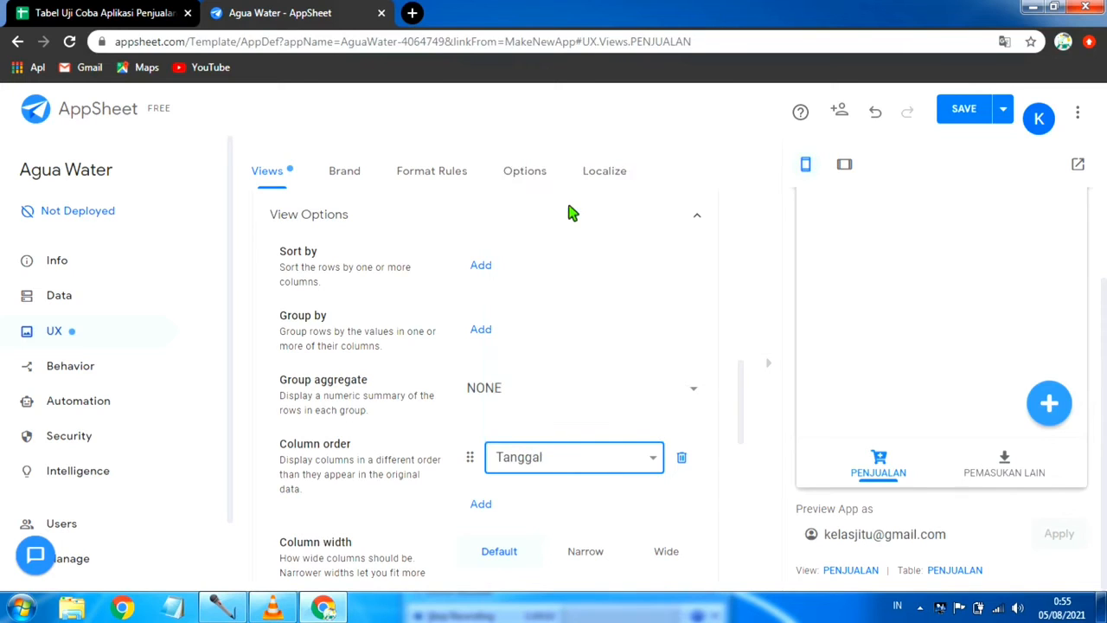
Step: Add Costumer and Qty as the second and third columns in the PENJUALAN view's column order
click(482, 506)
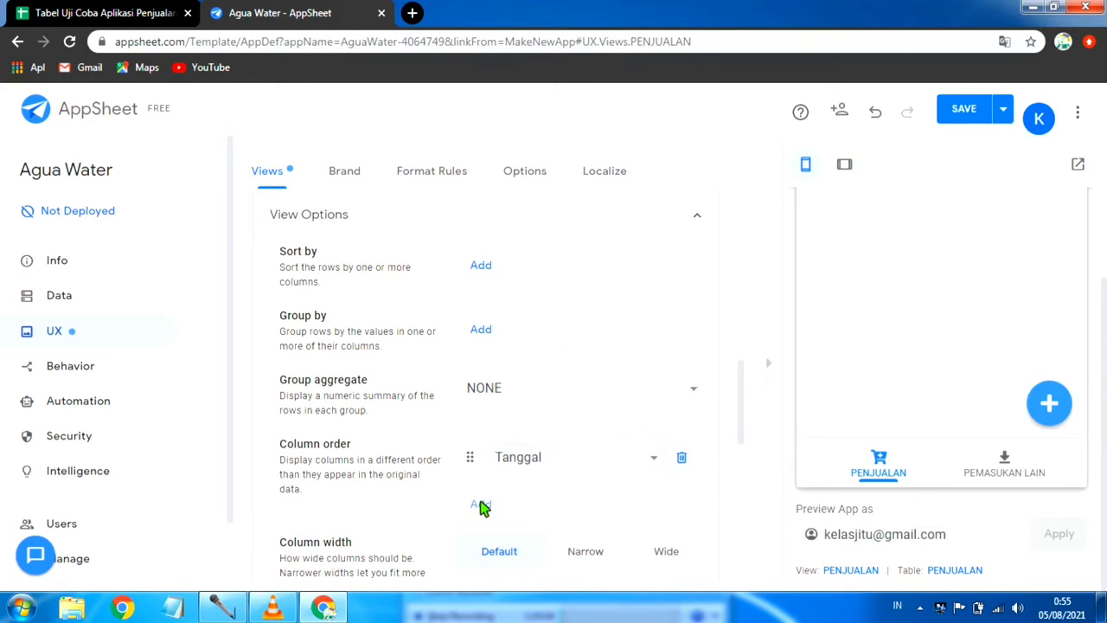
click(653, 508)
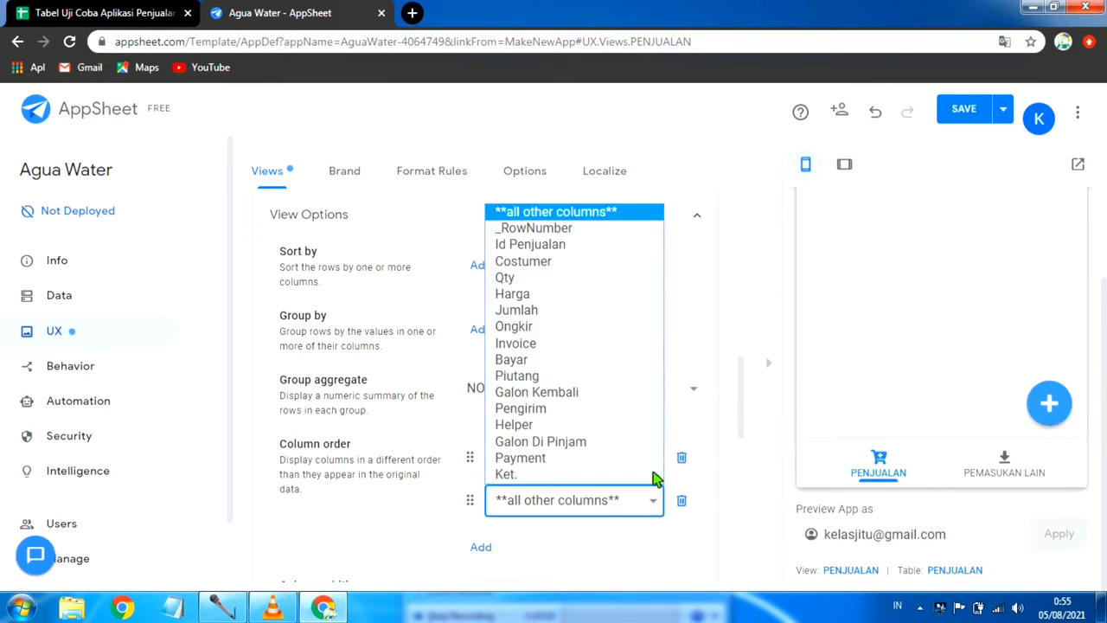
click(555, 262)
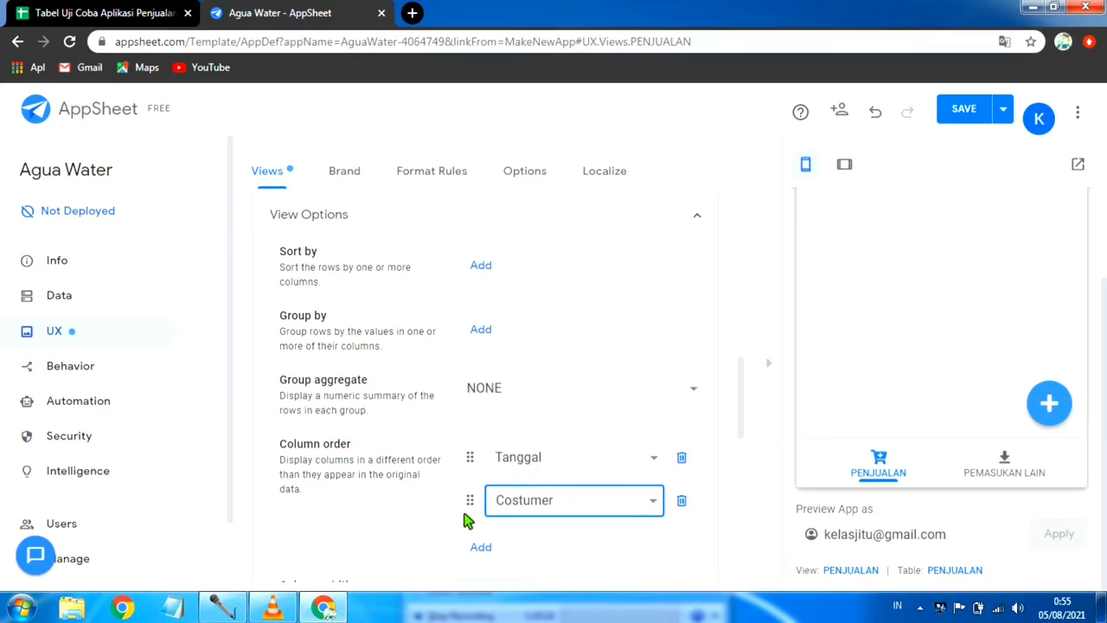
click(482, 547)
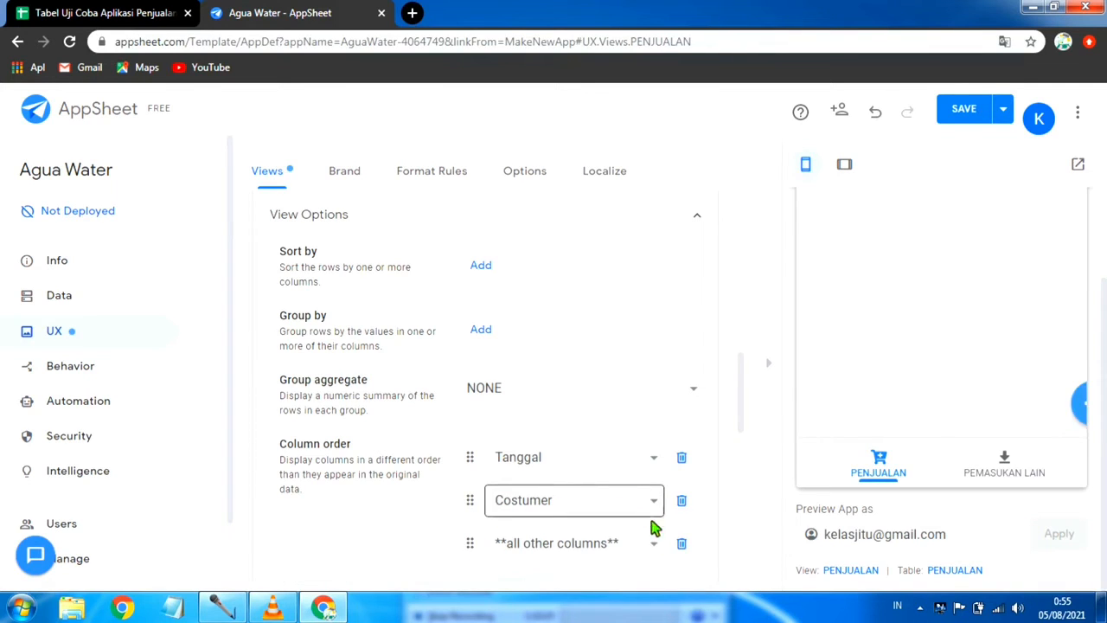
click(657, 547)
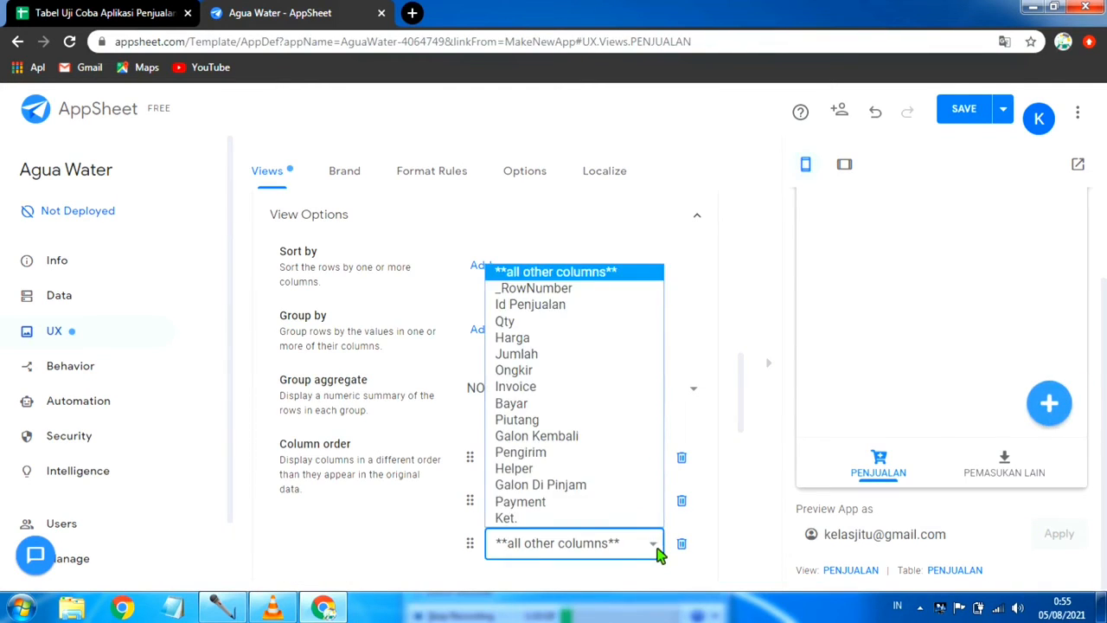
click(574, 322)
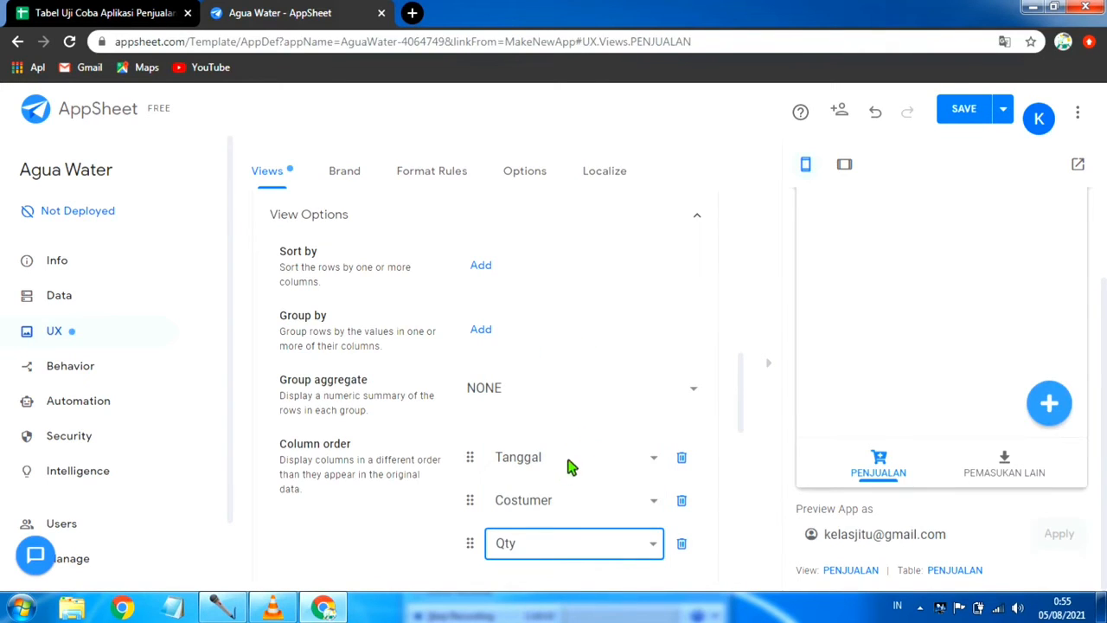
Step: Add Harga as the fourth column in the PENJUALAN view's column order
scroll(482, 511, down, 1)
scroll(509, 504, down, 5)
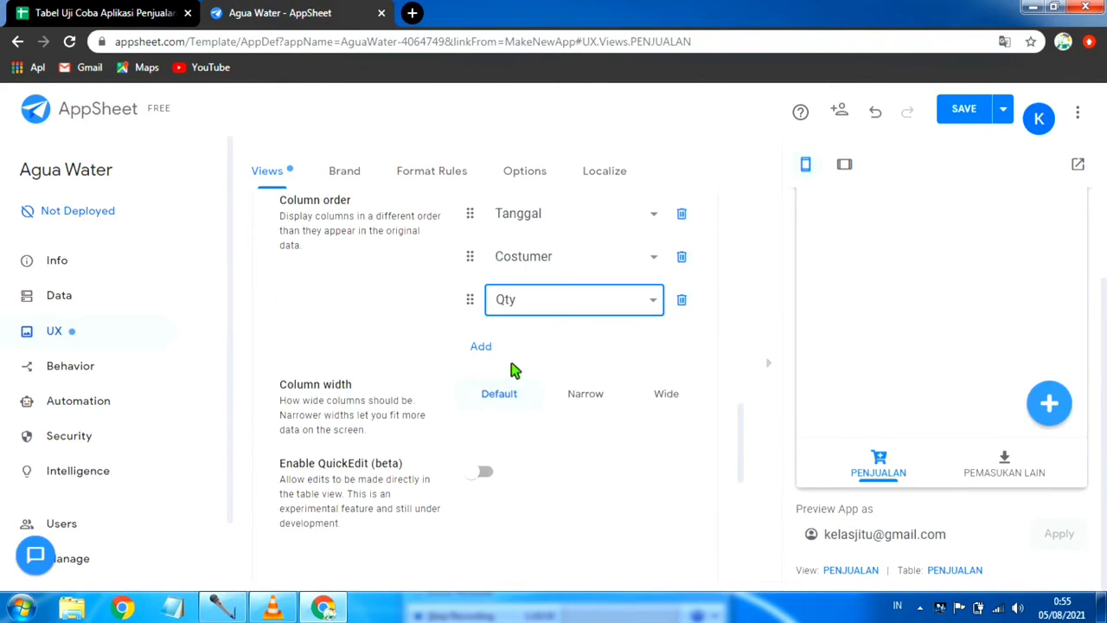
click(481, 347)
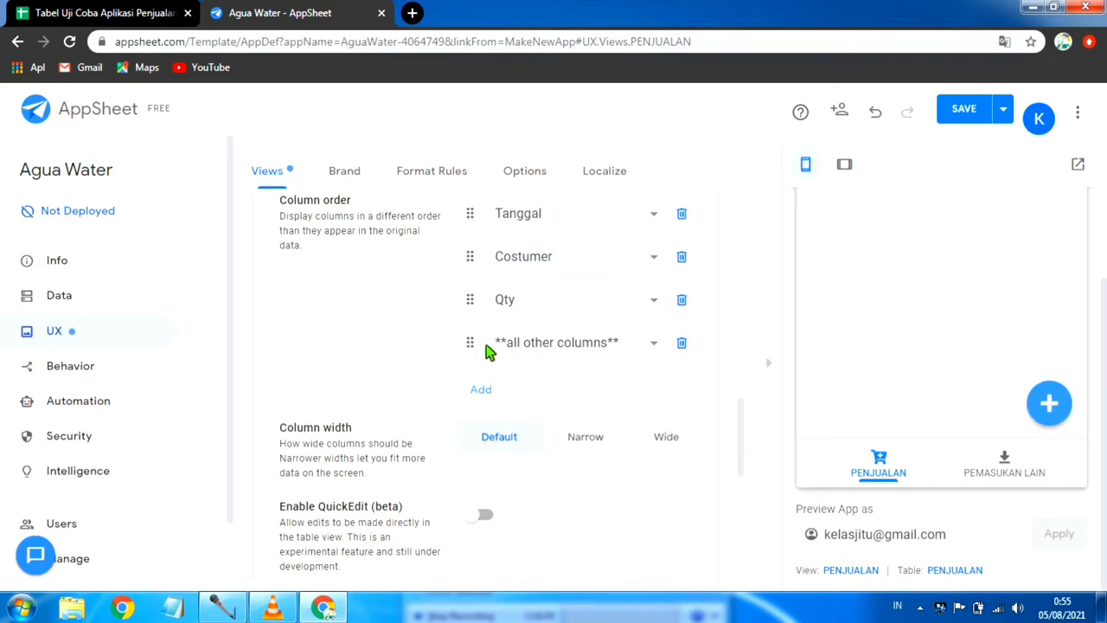
click(655, 343)
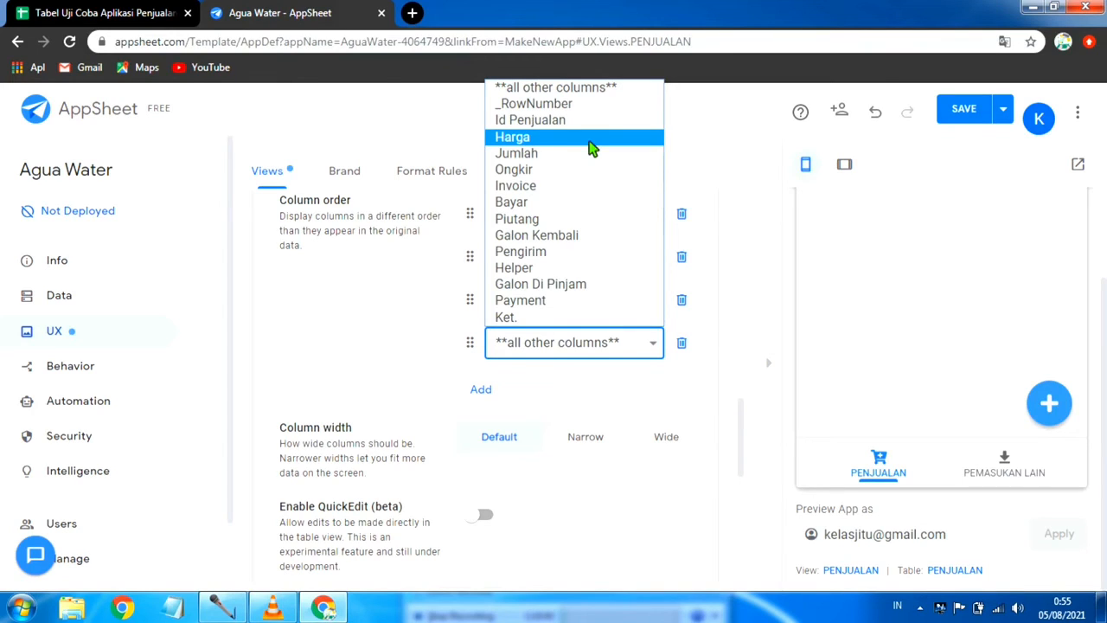
click(588, 145)
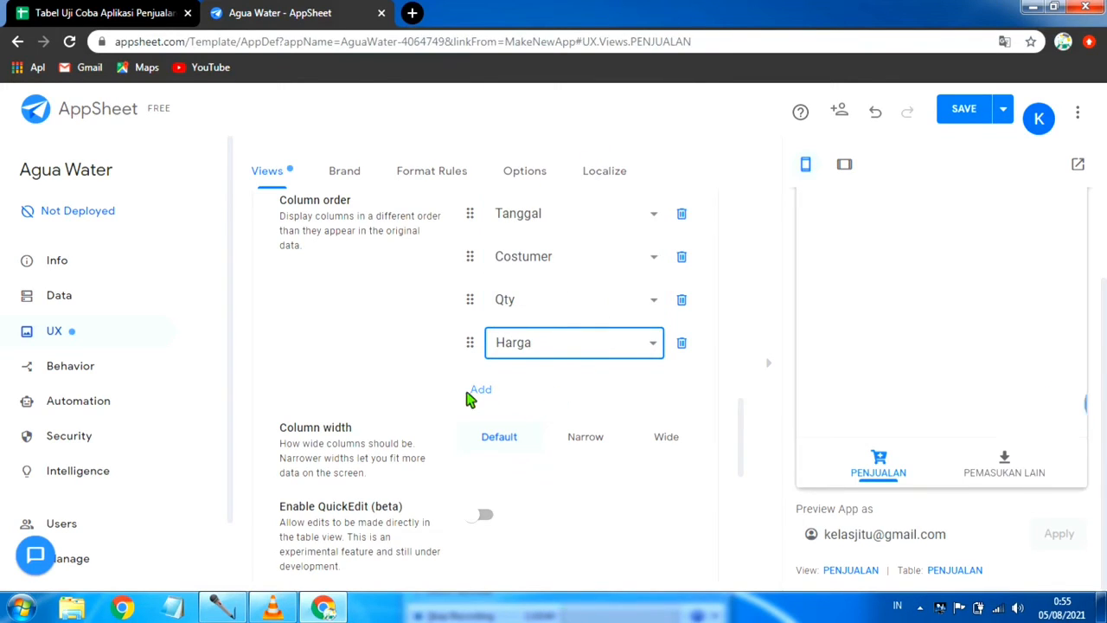
Step: Add Jumlah and Ongkir as the fifth and sixth columns in the PENJUALAN view's column order
click(493, 394)
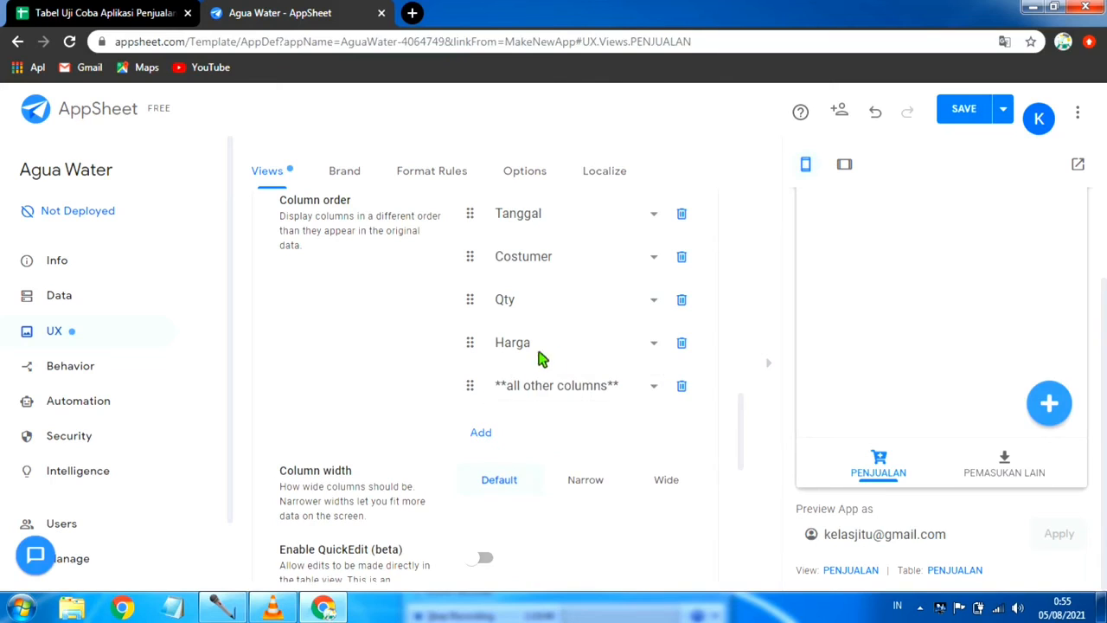
click(657, 393)
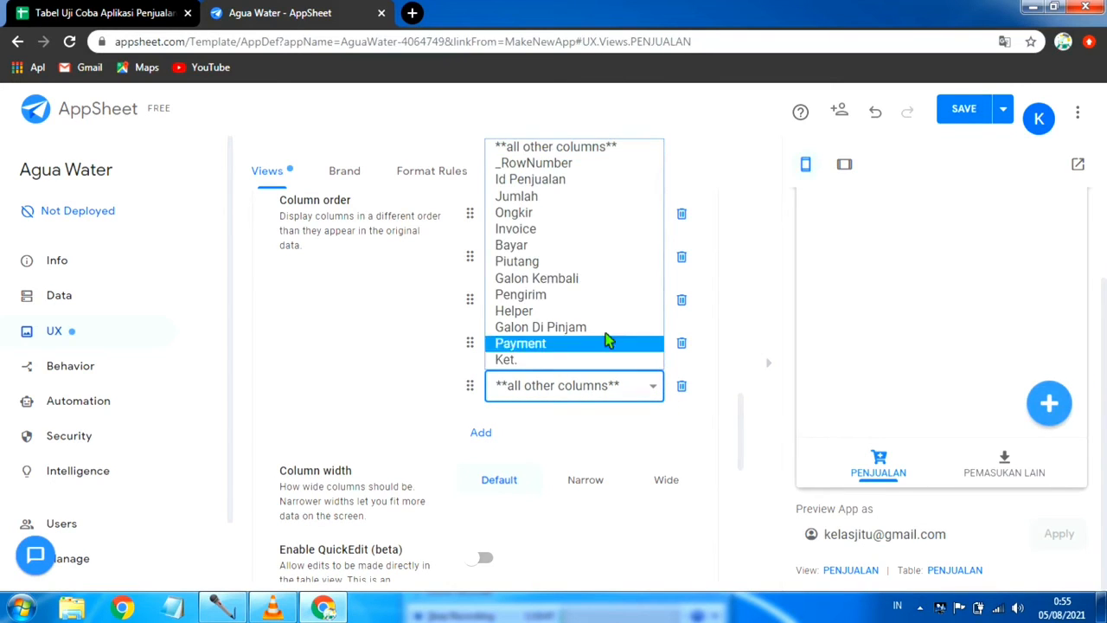
click(586, 198)
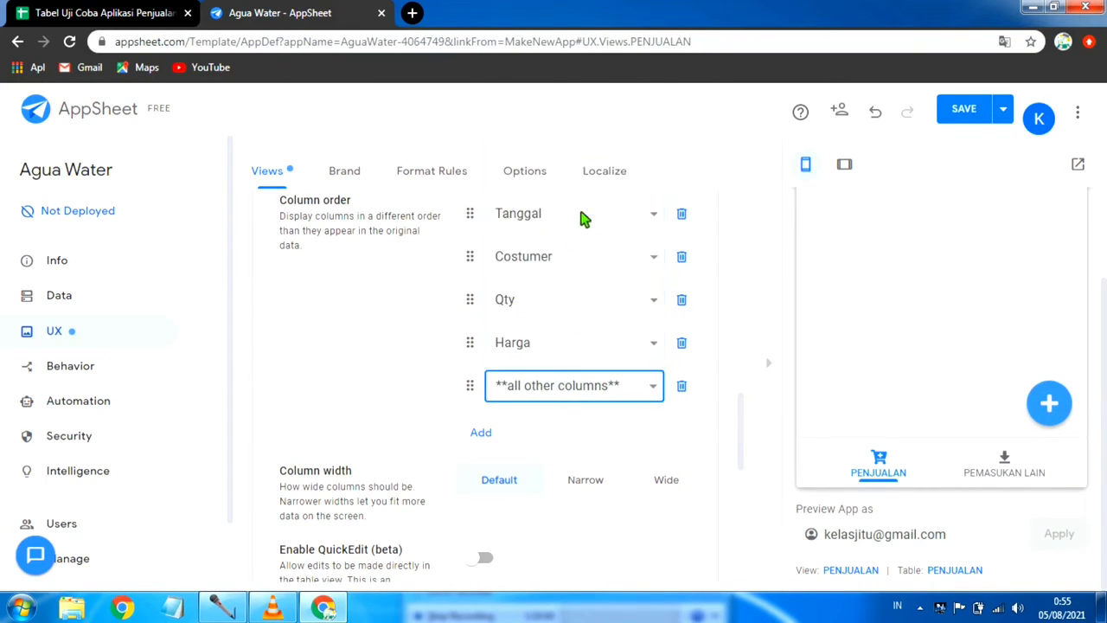
click(481, 434)
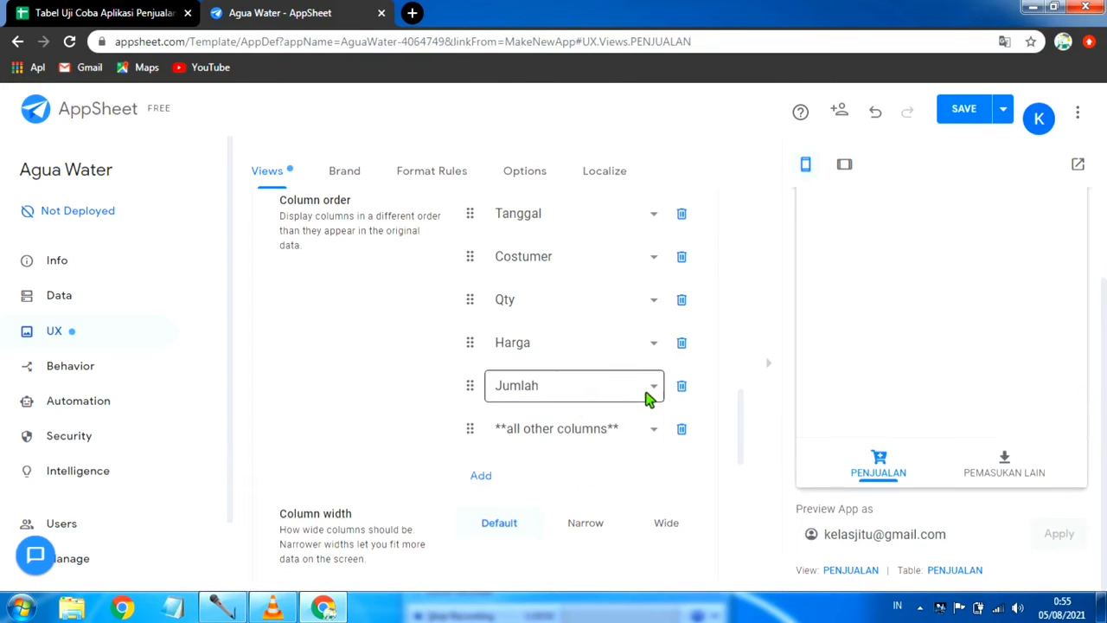
click(654, 430)
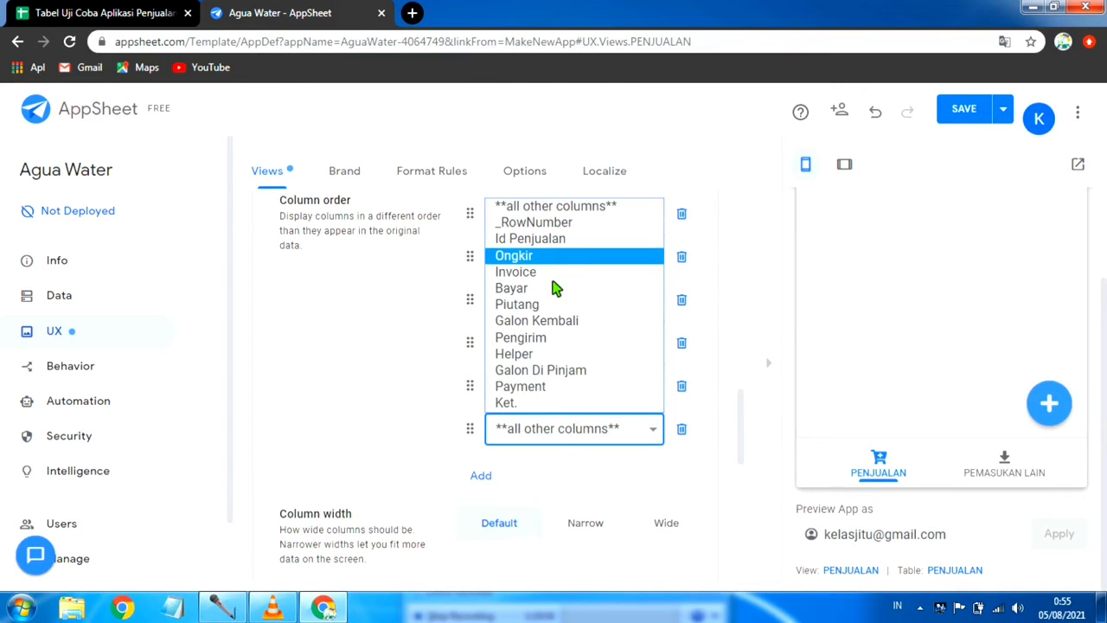
click(532, 256)
Step: Add Invoice and Bayar as the seventh and eighth columns in the PENJUALAN view's column order
click(577, 458)
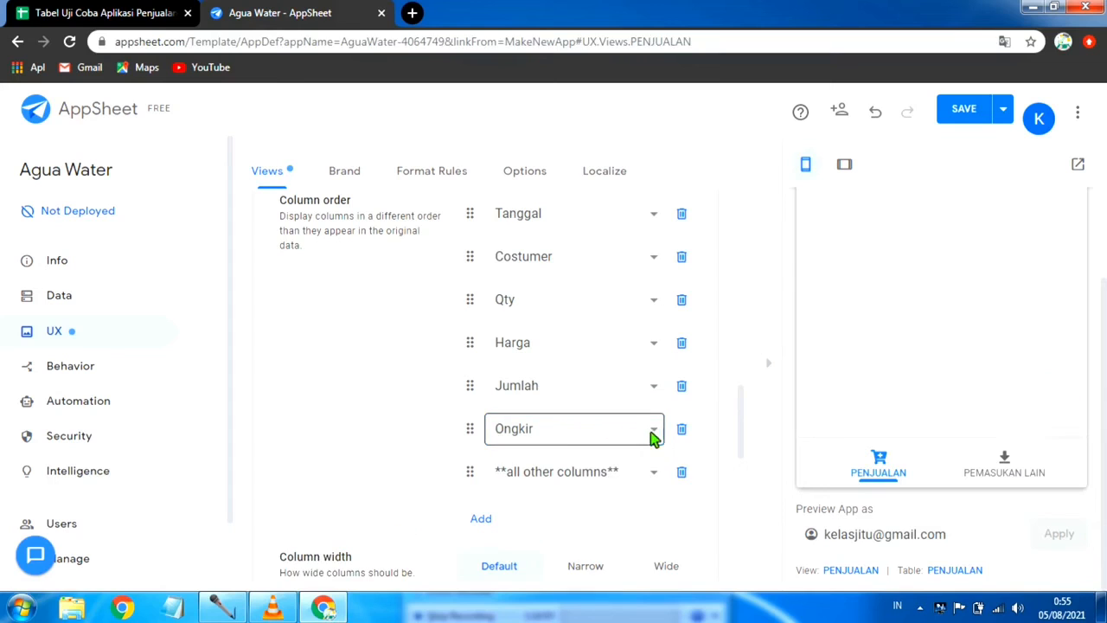
click(654, 470)
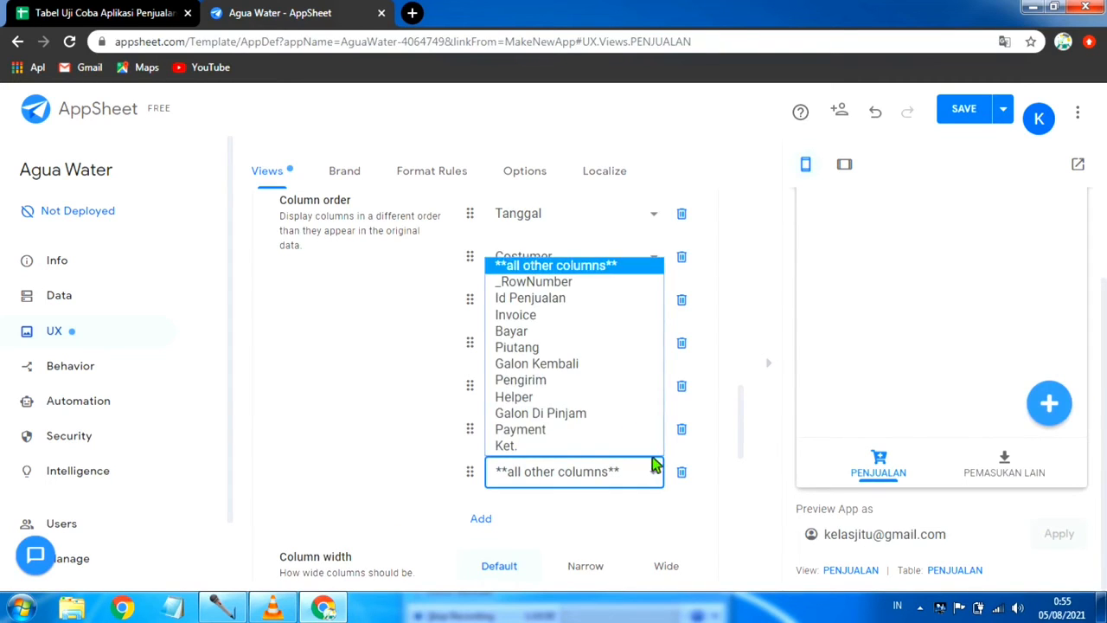
click(574, 317)
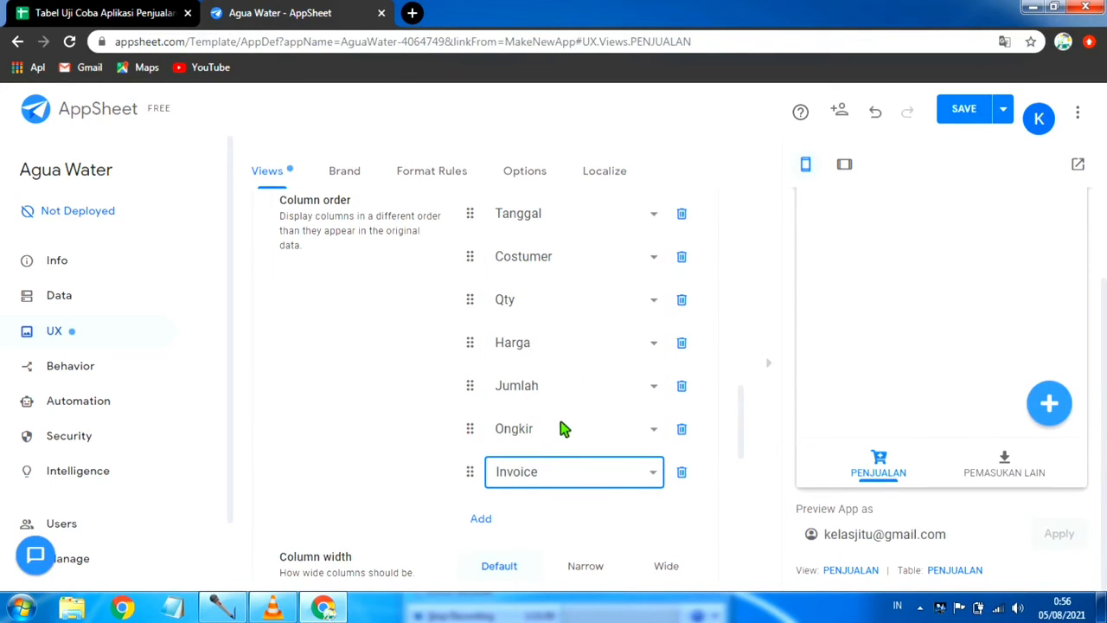
scroll(500, 478, down, 1)
click(487, 443)
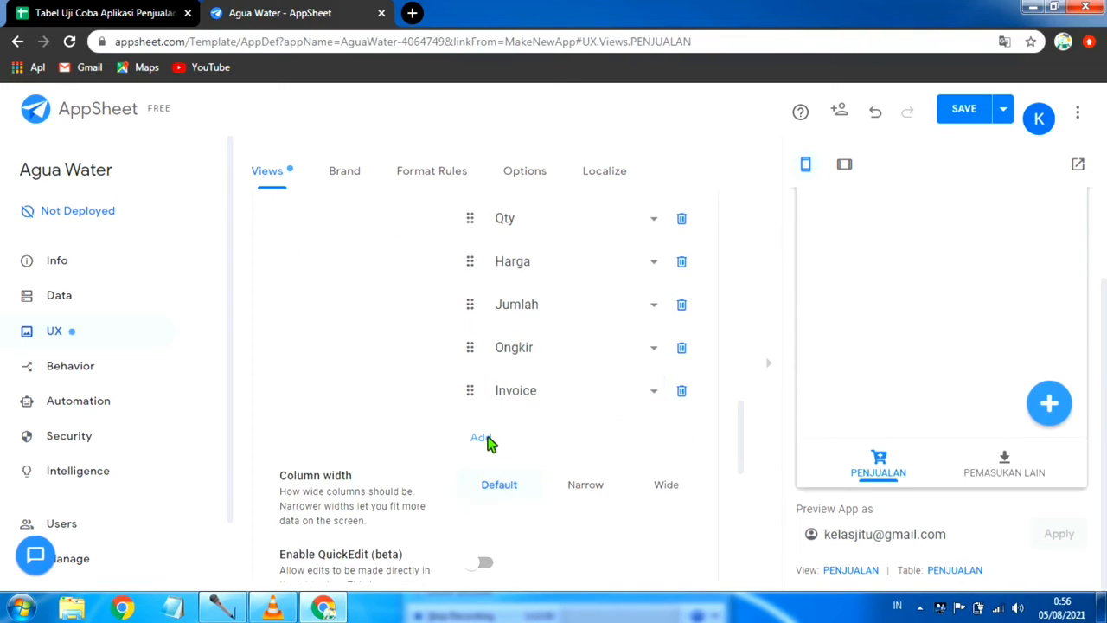
click(657, 437)
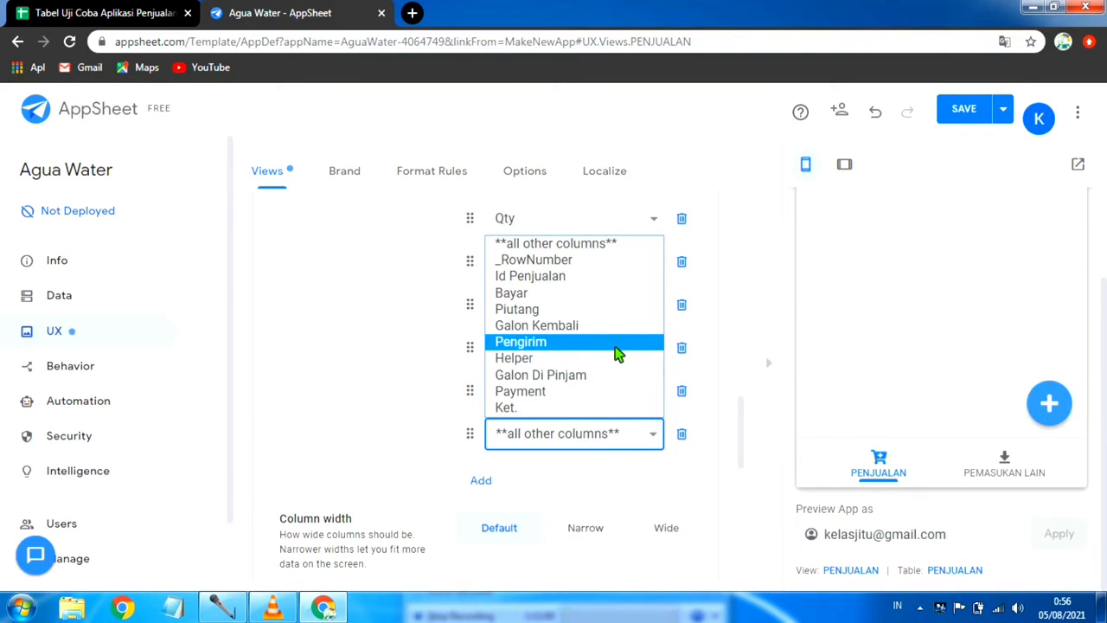
click(587, 296)
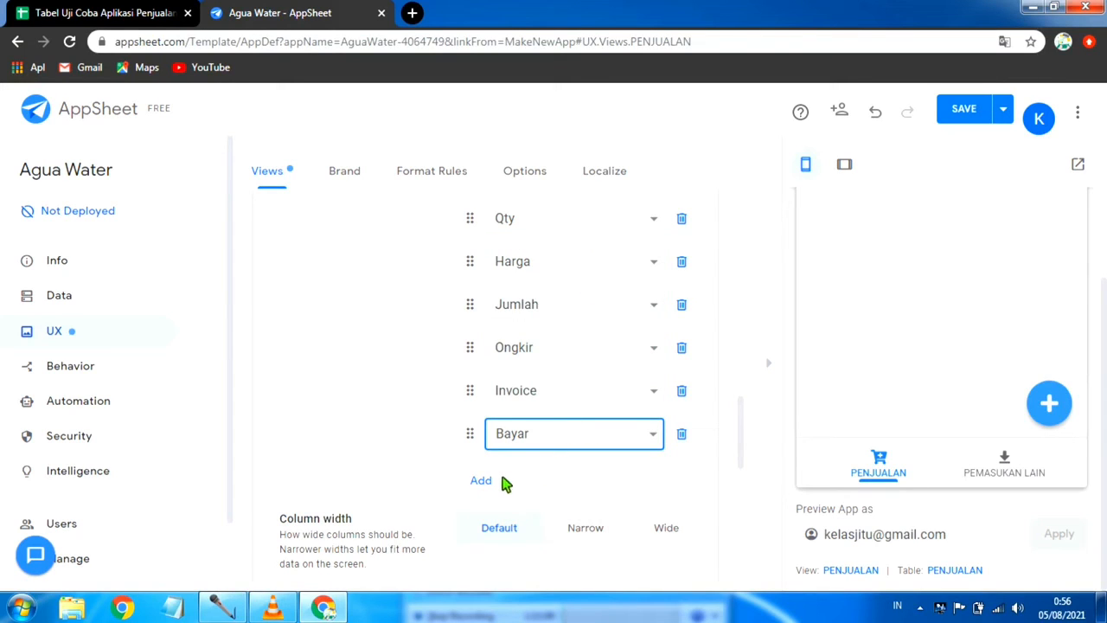
Step: Add Galon Kembali and Pengirim as the ninth and tenth columns in the PENJUALAN view's column order
click(480, 482)
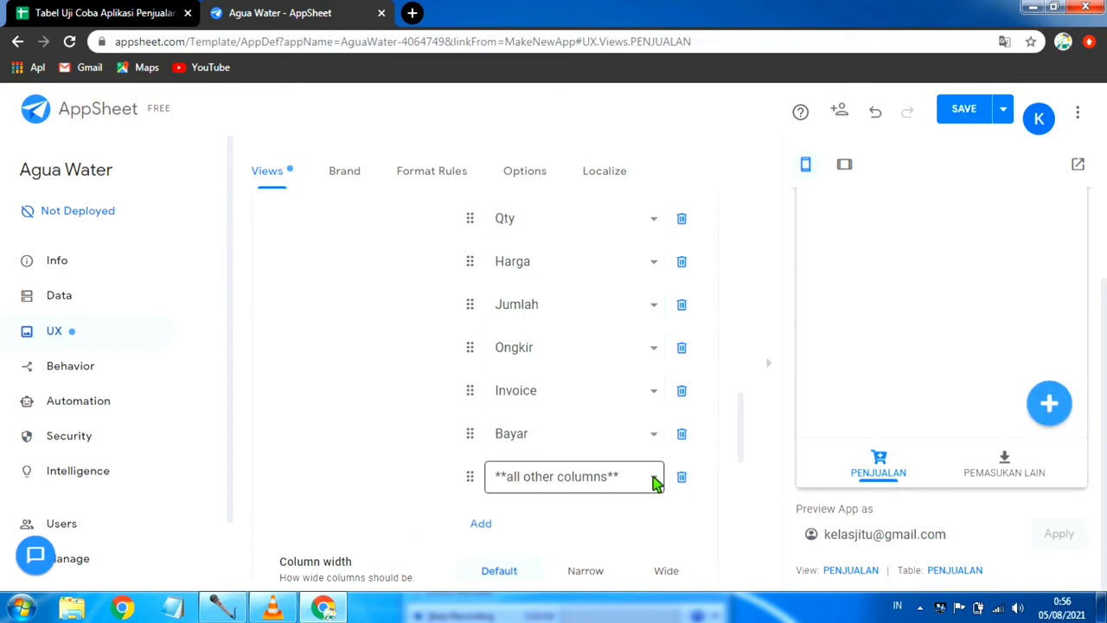
click(652, 481)
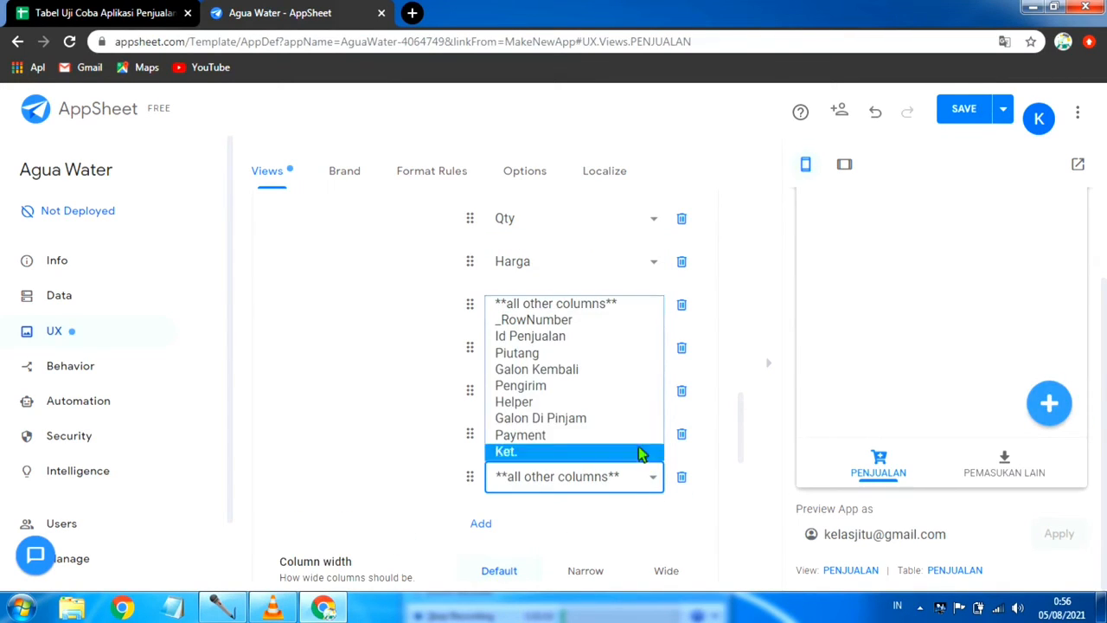
click(613, 370)
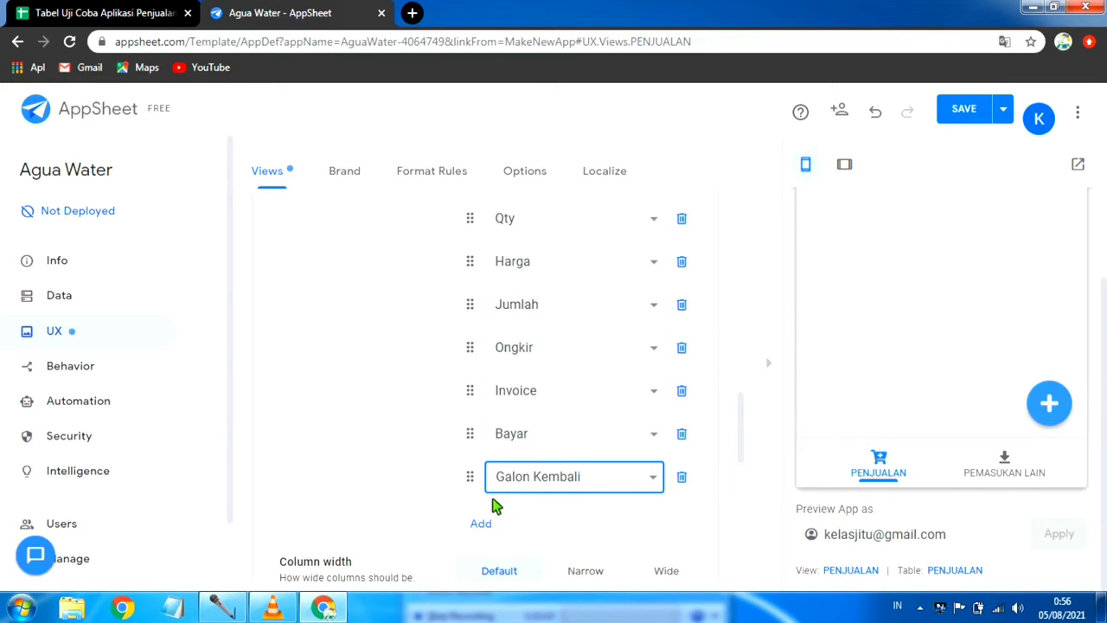
scroll(495, 506, down, 1)
click(485, 443)
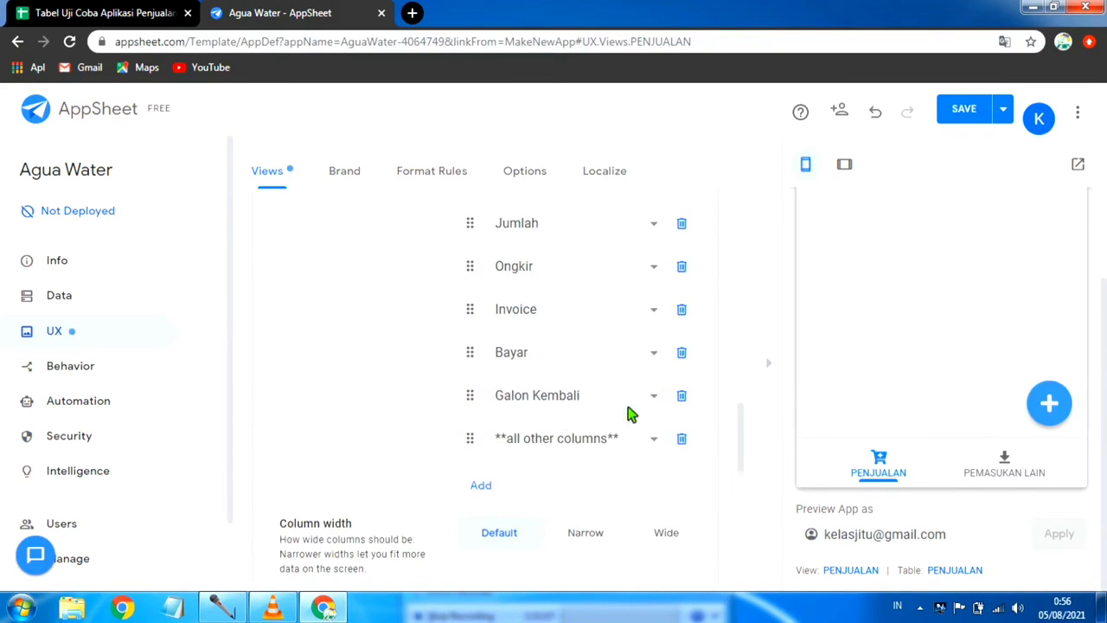
click(653, 441)
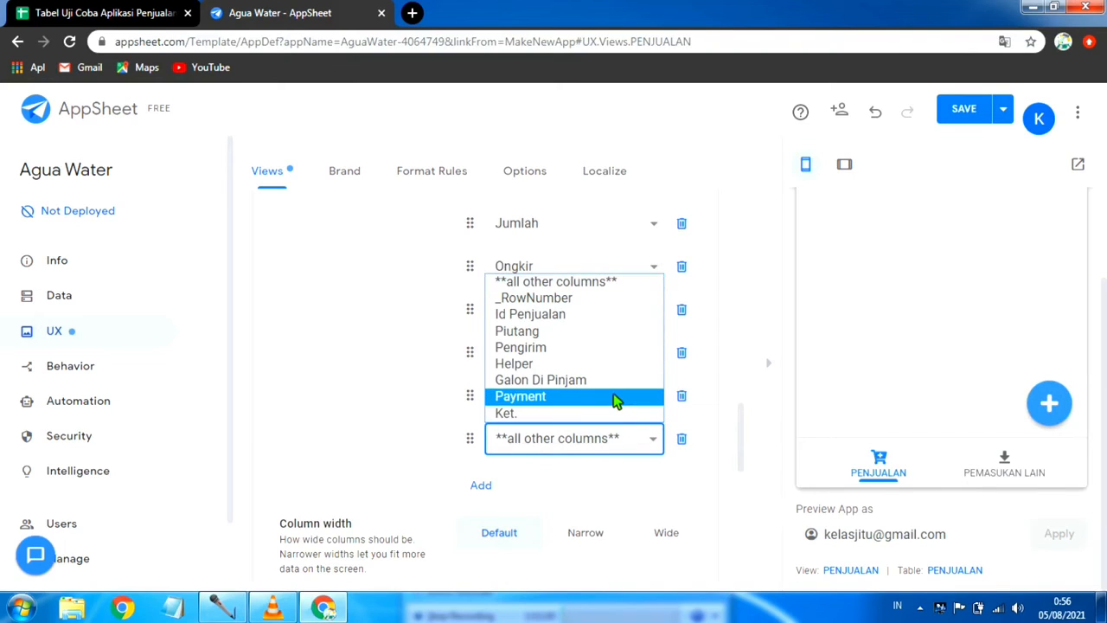
click(589, 349)
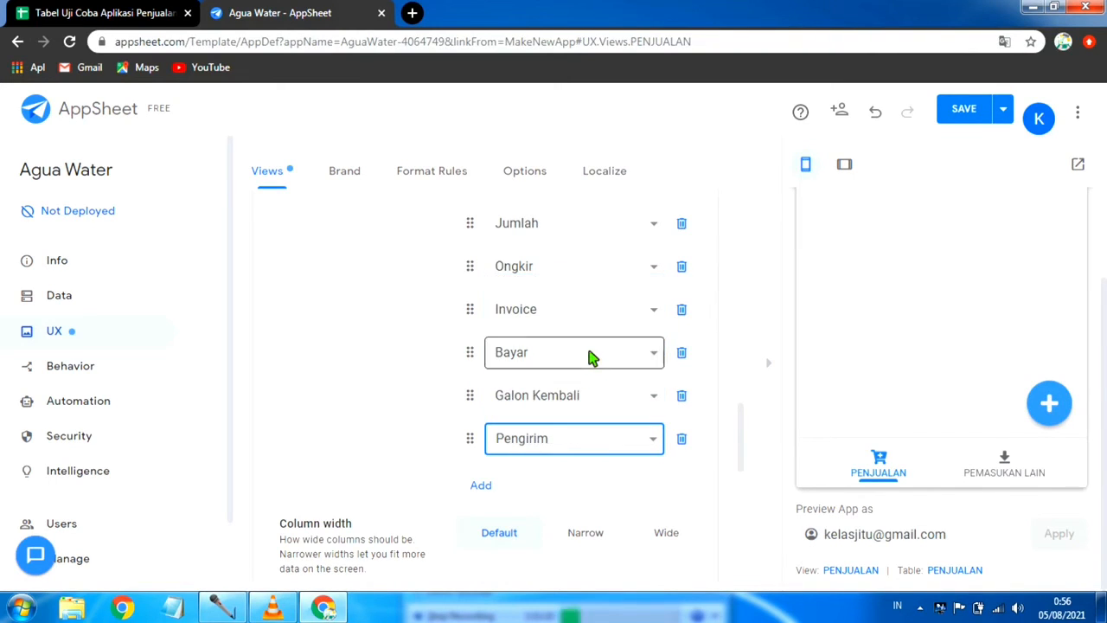
Step: Add Helper and Ket. as the eleventh and twelfth columns in the PENJUALAN view's column order, and save the app
click(486, 488)
click(652, 482)
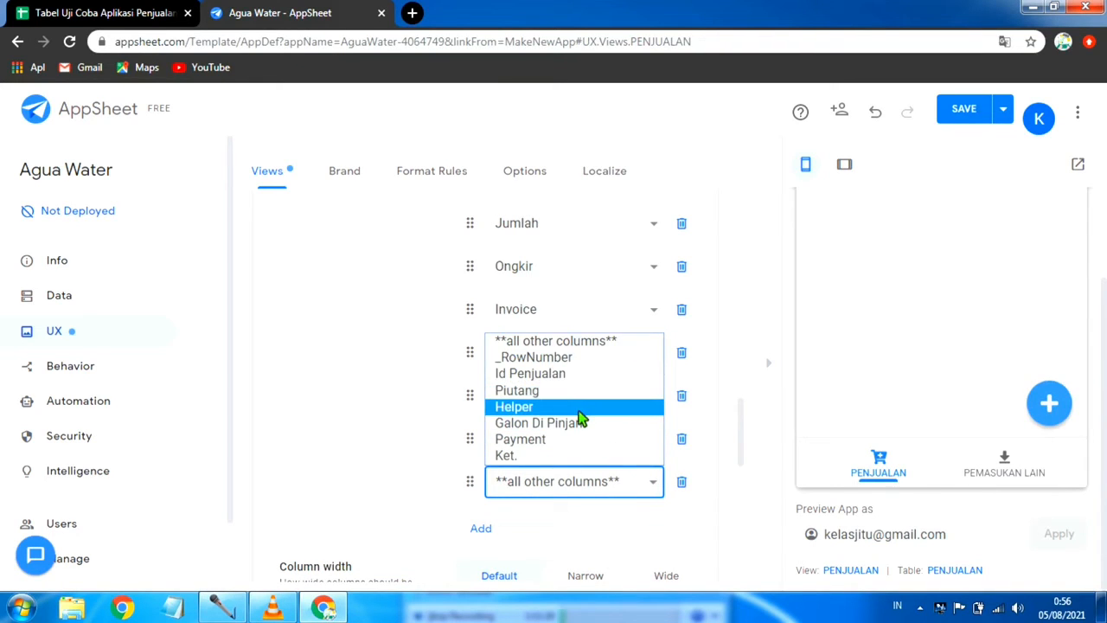
click(581, 407)
click(481, 528)
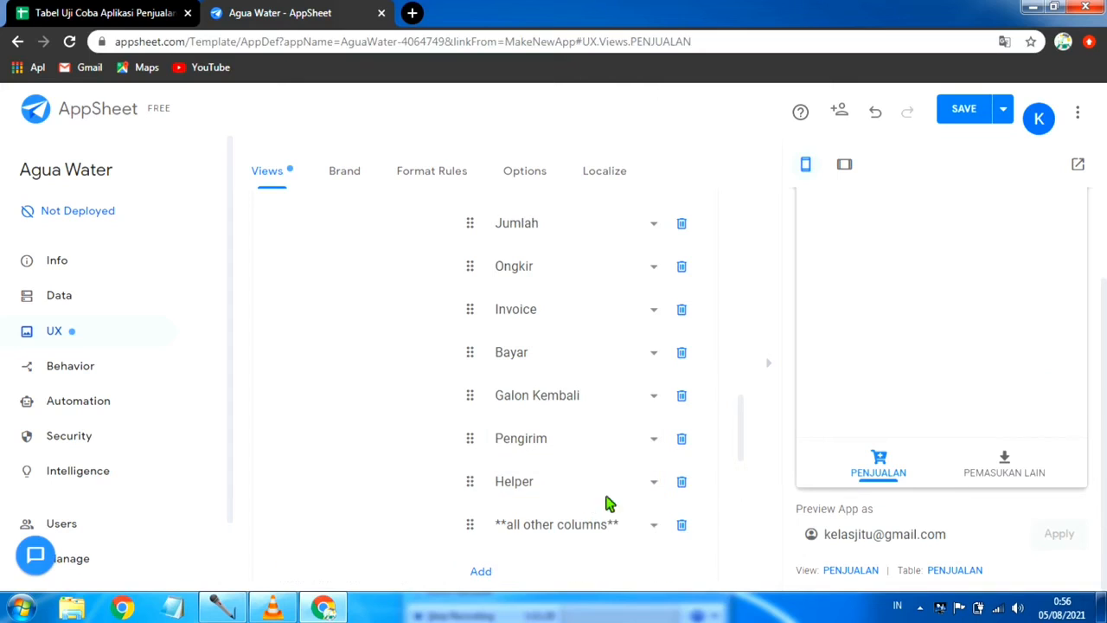
click(655, 525)
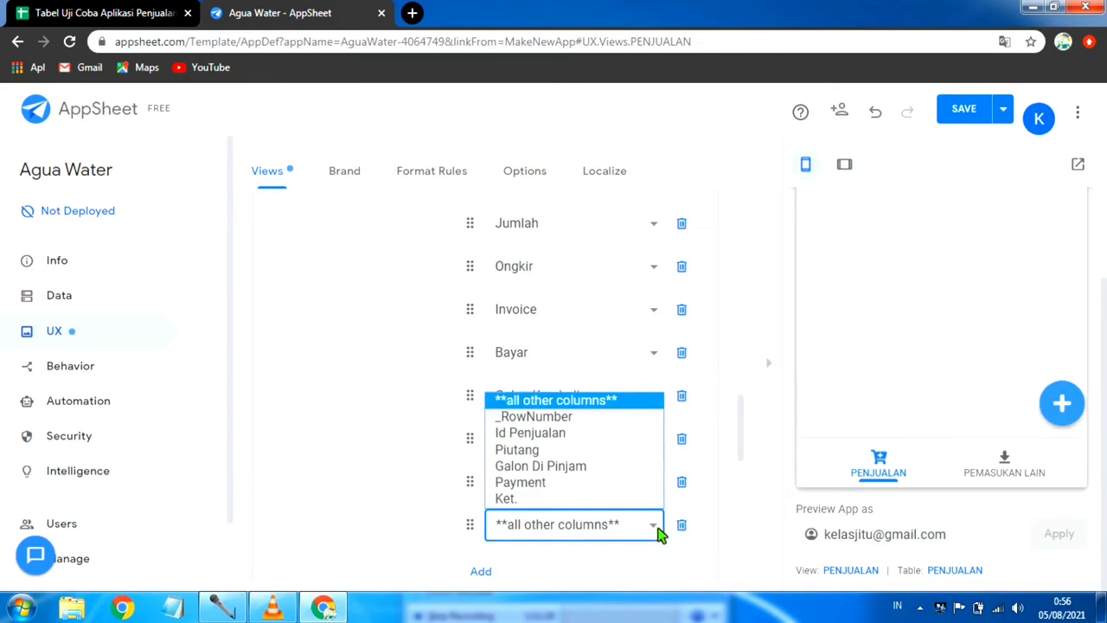
click(577, 499)
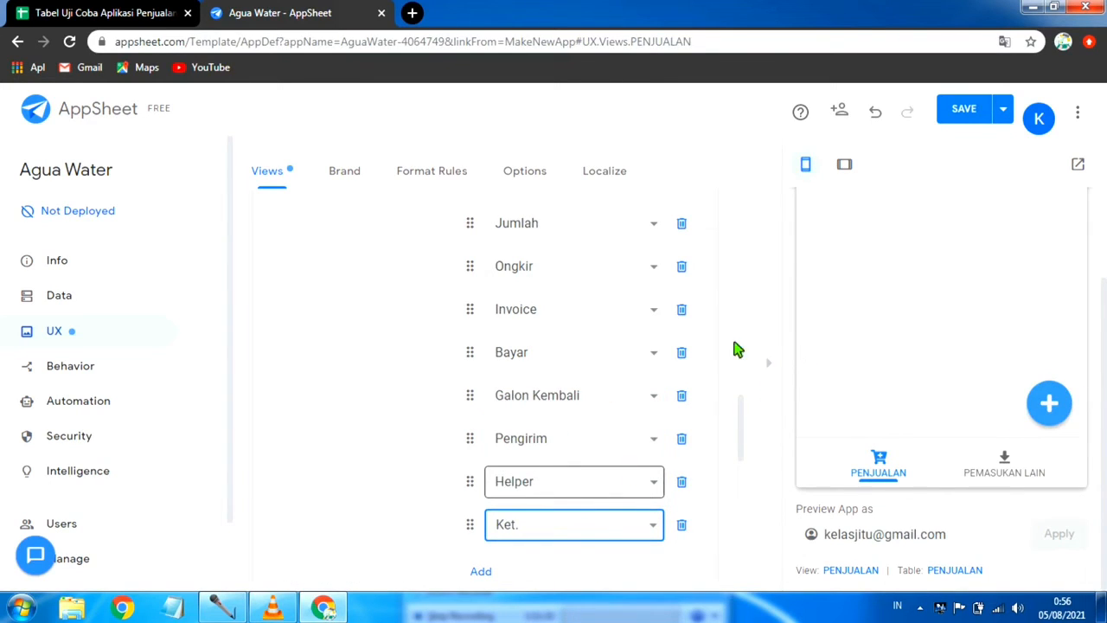
click(1002, 108)
click(910, 190)
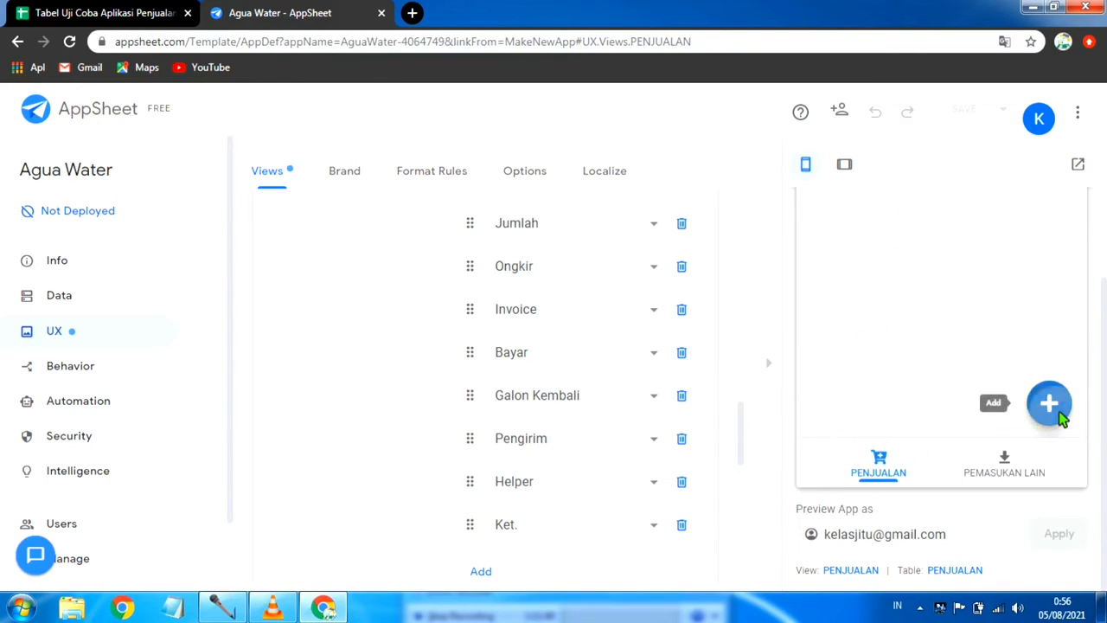
Step: Open a new PENJUALAN entry in the app preview and look through its form fields from Tanggal to Ket
click(1045, 387)
scroll(886, 341, down, 6)
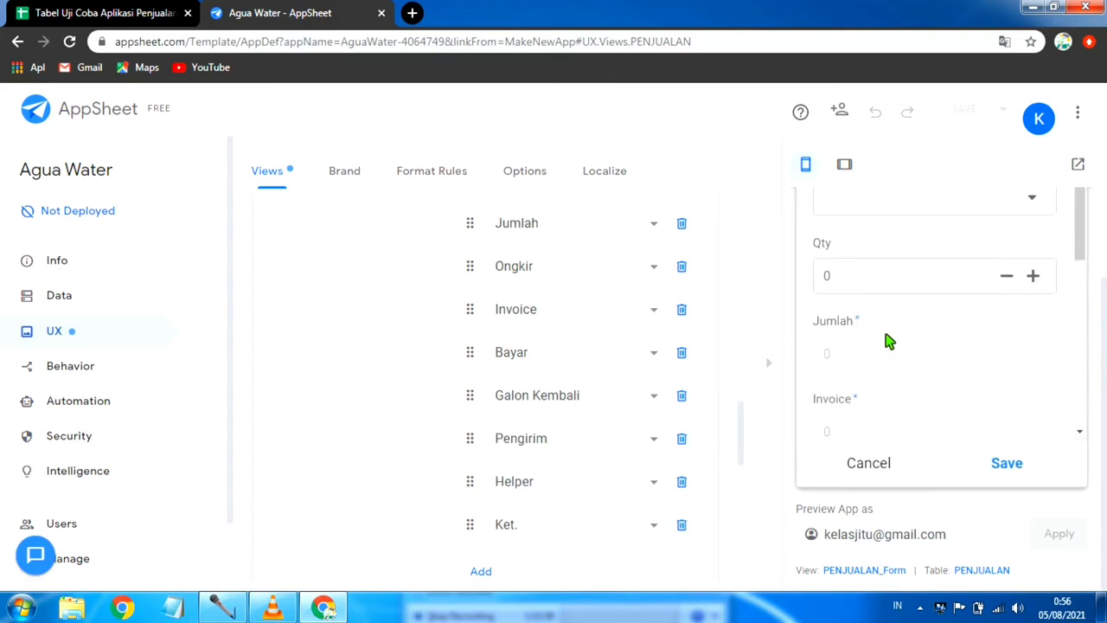
scroll(886, 341, down, 3)
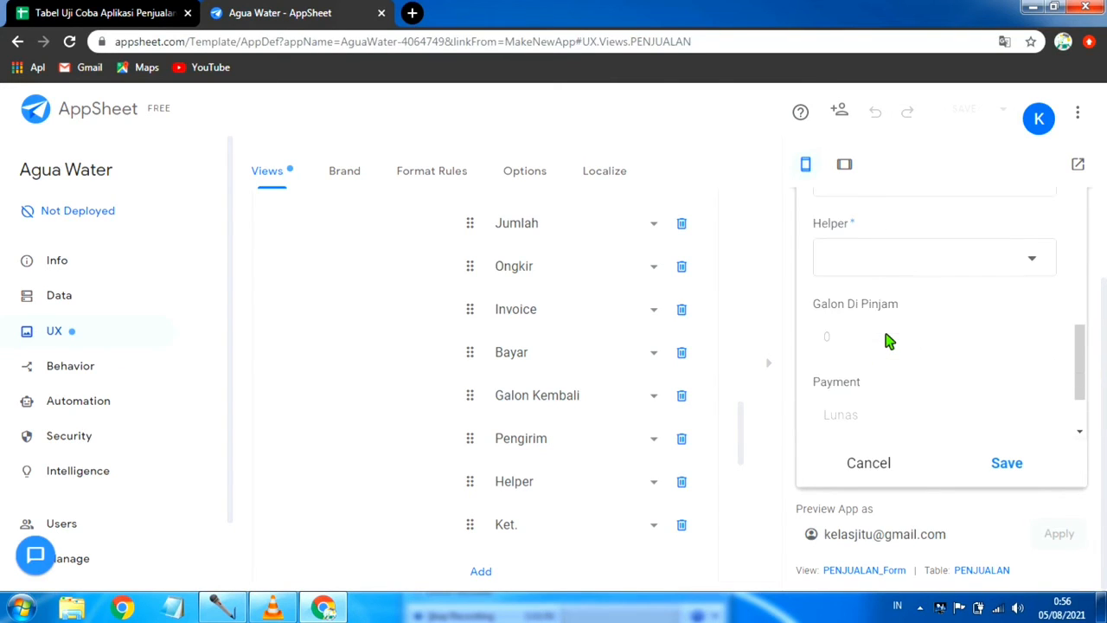
scroll(886, 342, down, 1)
scroll(887, 341, up, 4)
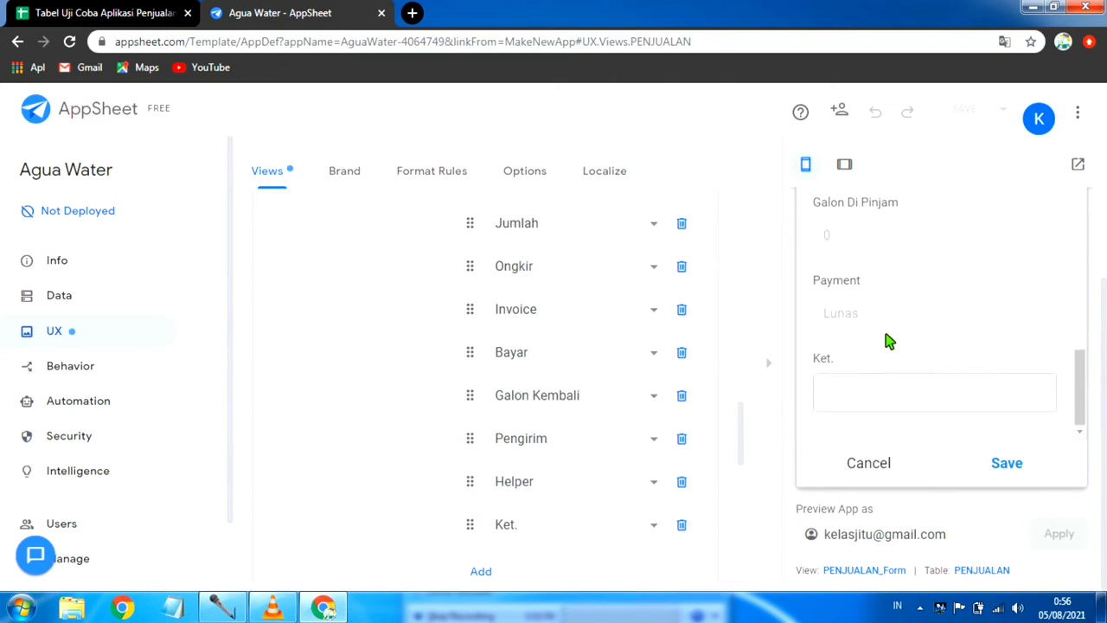
scroll(886, 341, up, 2)
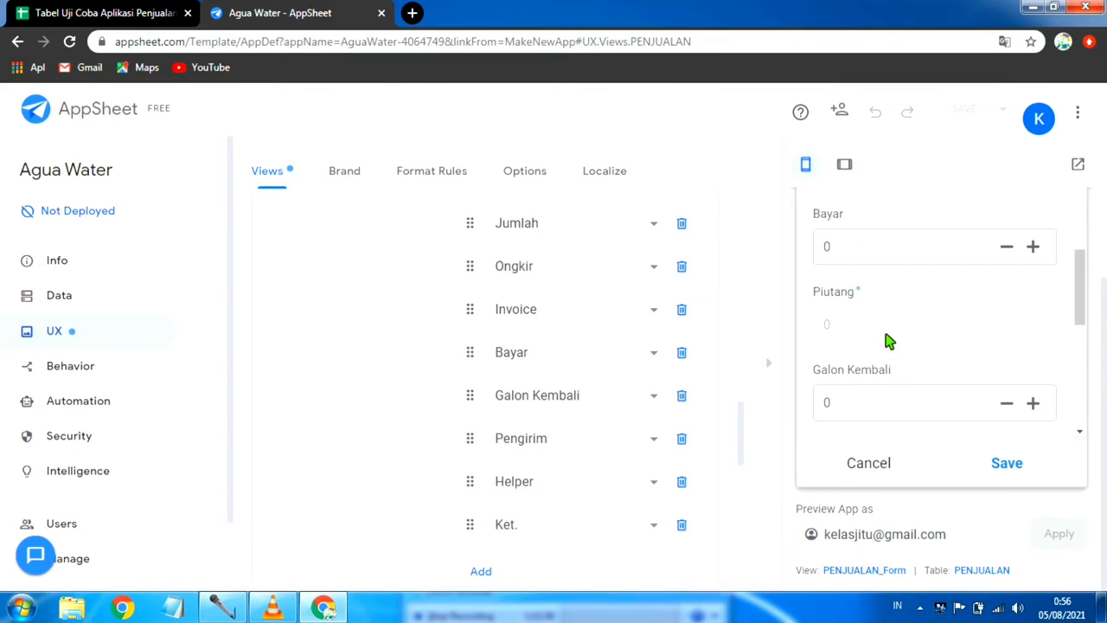
scroll(886, 341, down, 2)
scroll(887, 342, up, 5)
scroll(887, 341, up, 2)
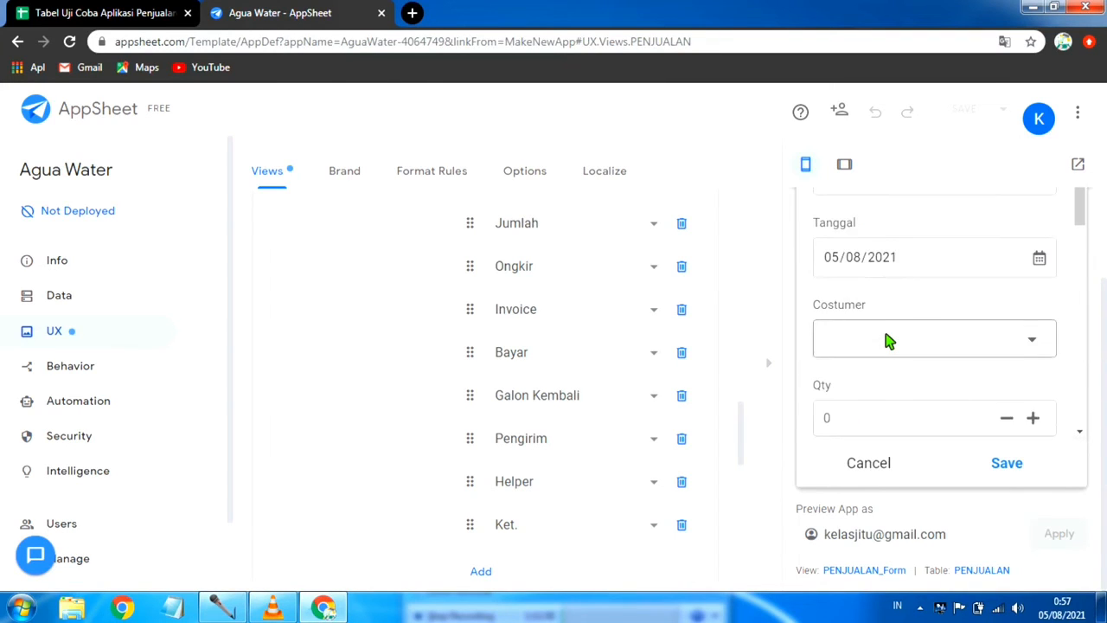
scroll(887, 342, down, 2)
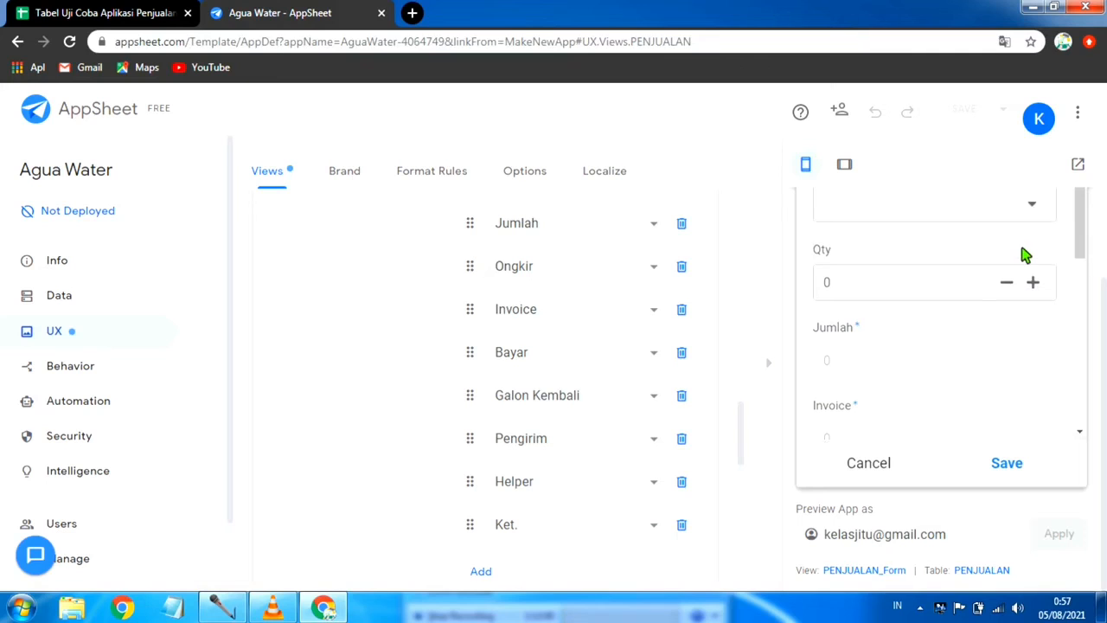
Step: In the new PENJUALAN entry, choose the first listed customer and set Qty to 20, then check the calculated amounts
scroll(969, 268, up, 1)
click(1035, 279)
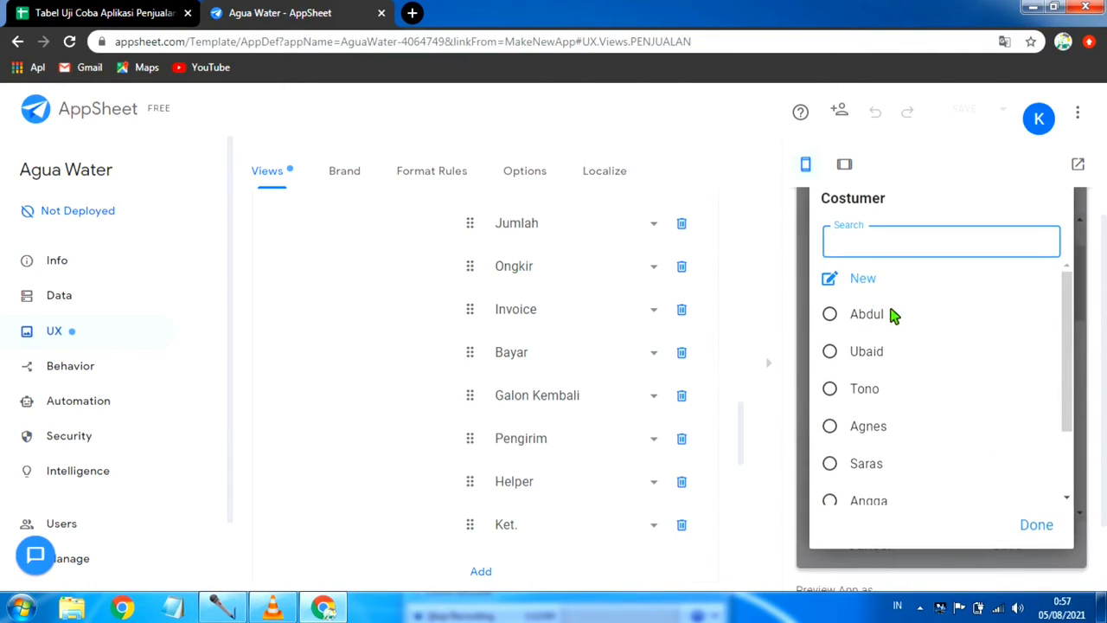
click(903, 314)
scroll(860, 344, down, 1)
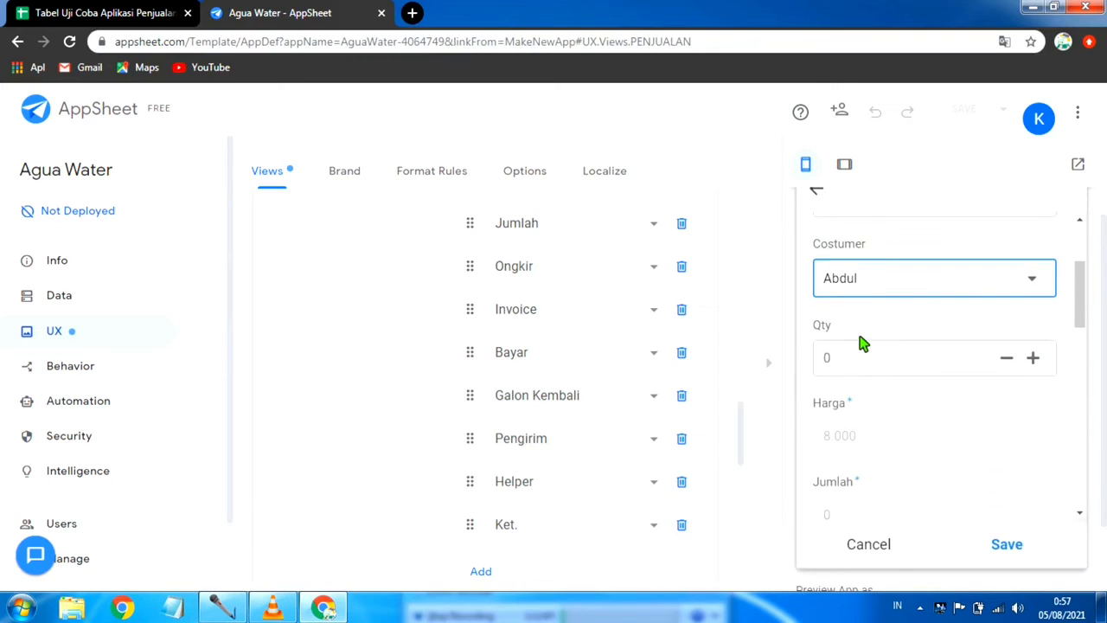
click(860, 358)
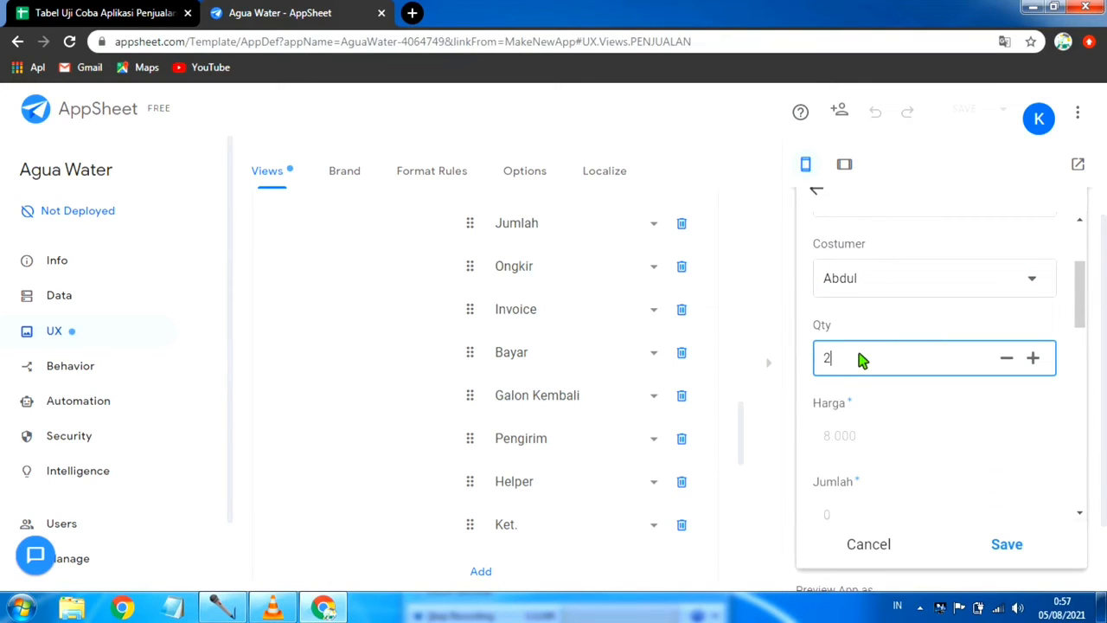
scroll(960, 398, down, 2)
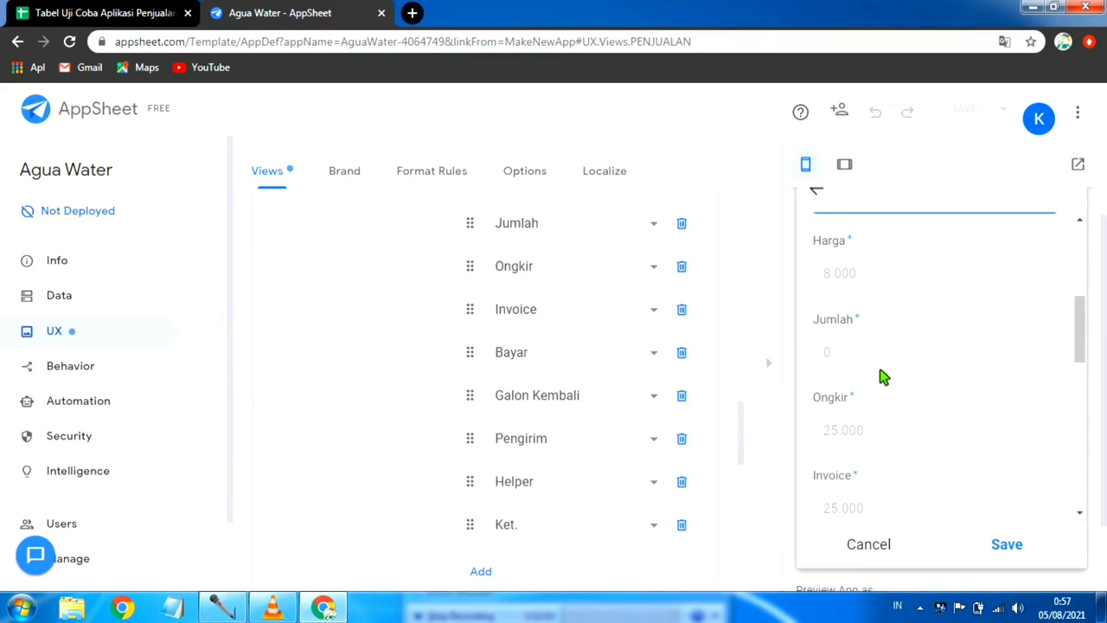
scroll(895, 355, up, 1)
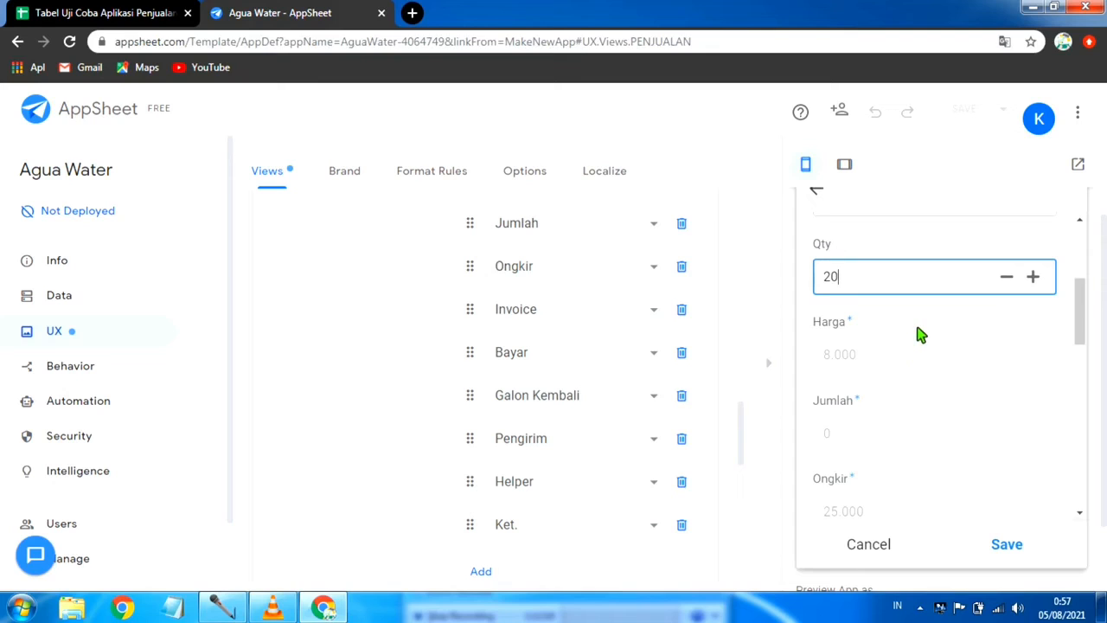
click(924, 325)
scroll(921, 375, down, 1)
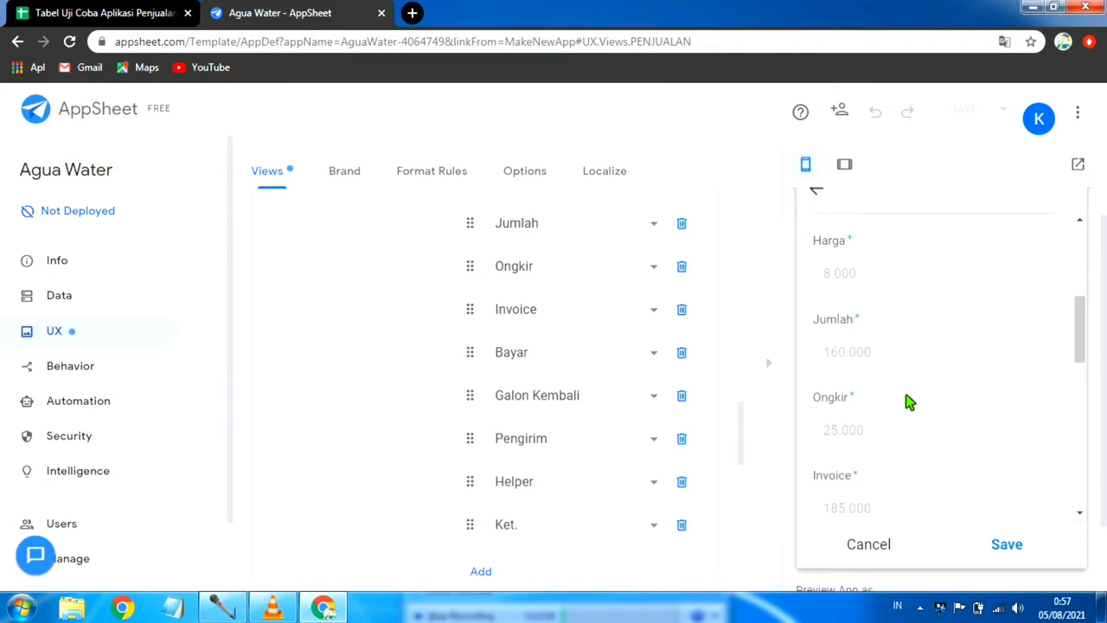
scroll(908, 400, down, 3)
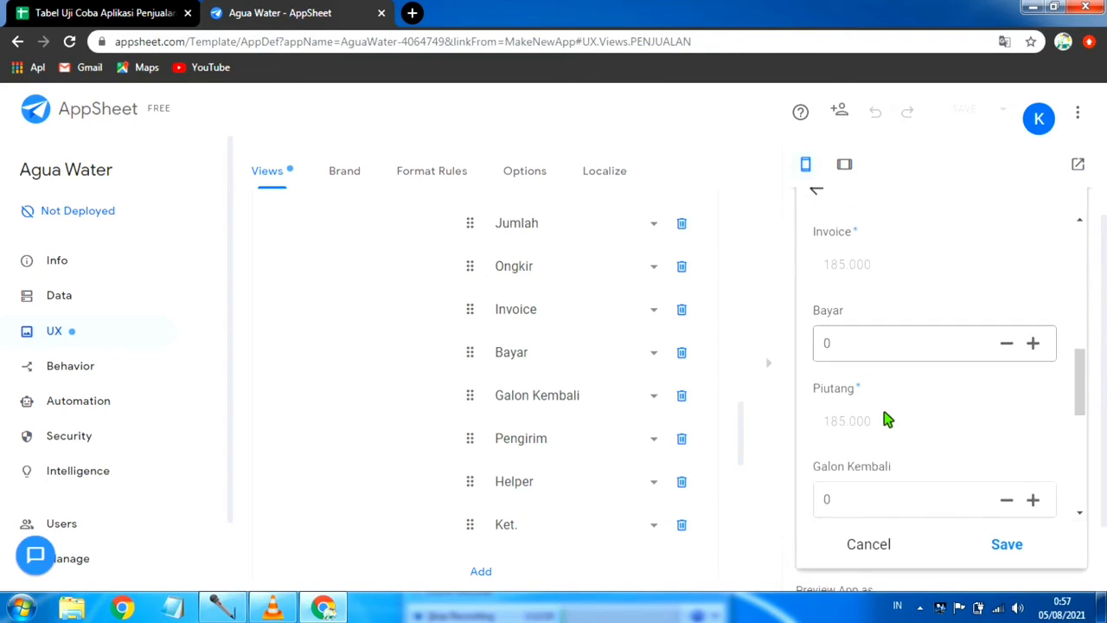
Step: Look through the remaining fields of the new PENJUALAN entry, from Bayar to Payment, and compare them with the view's column order
scroll(904, 424, down, 1)
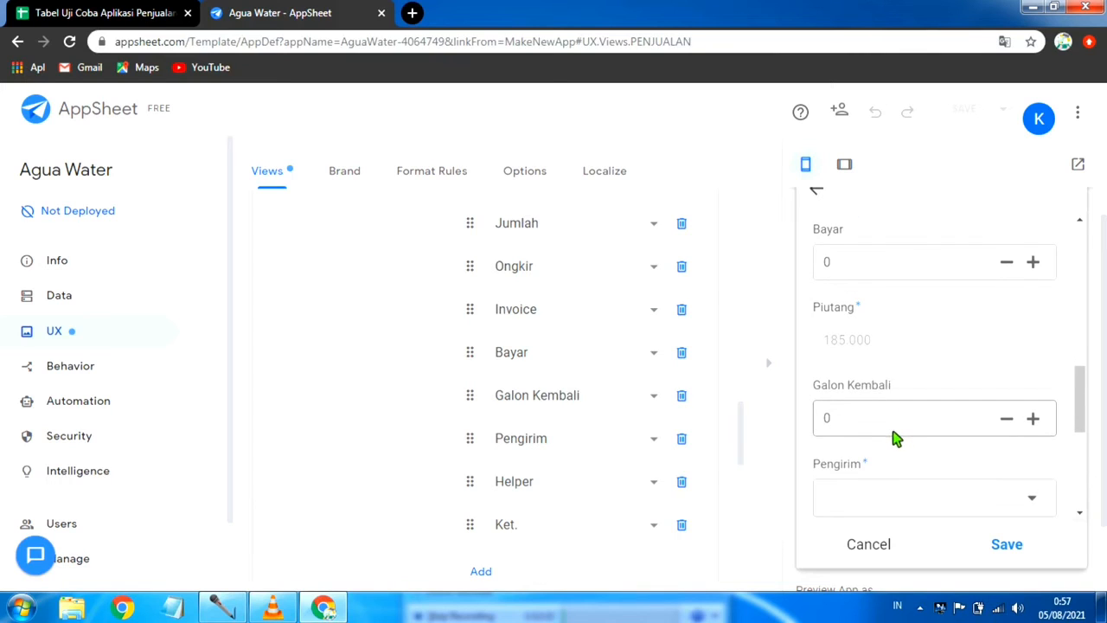
scroll(895, 438, down, 2)
scroll(916, 442, down, 1)
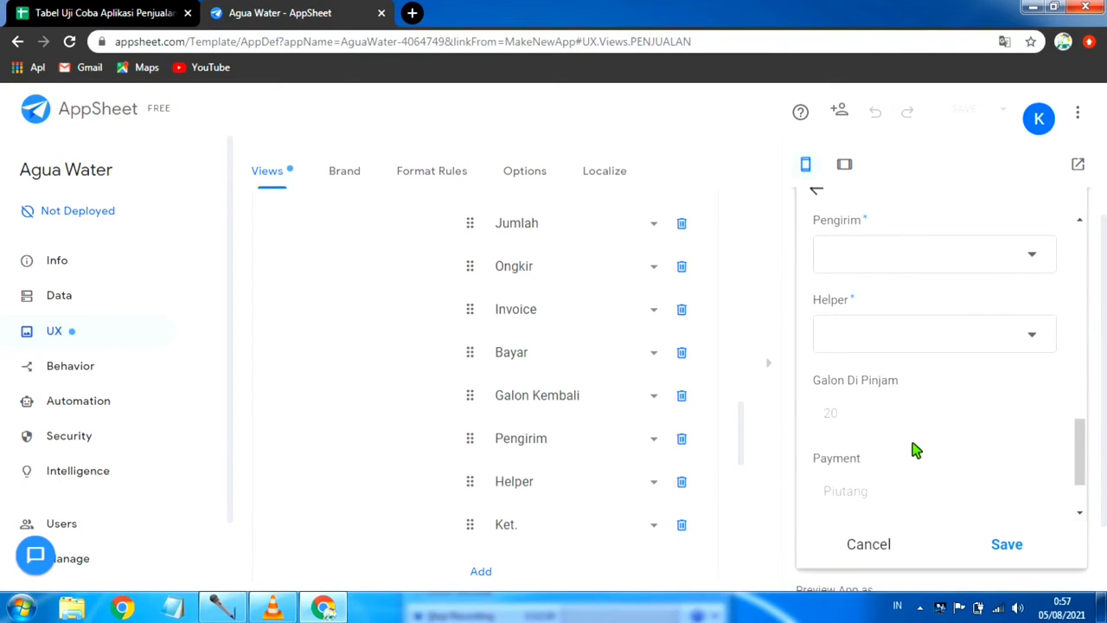
scroll(917, 450, down, 1)
scroll(916, 450, up, 4)
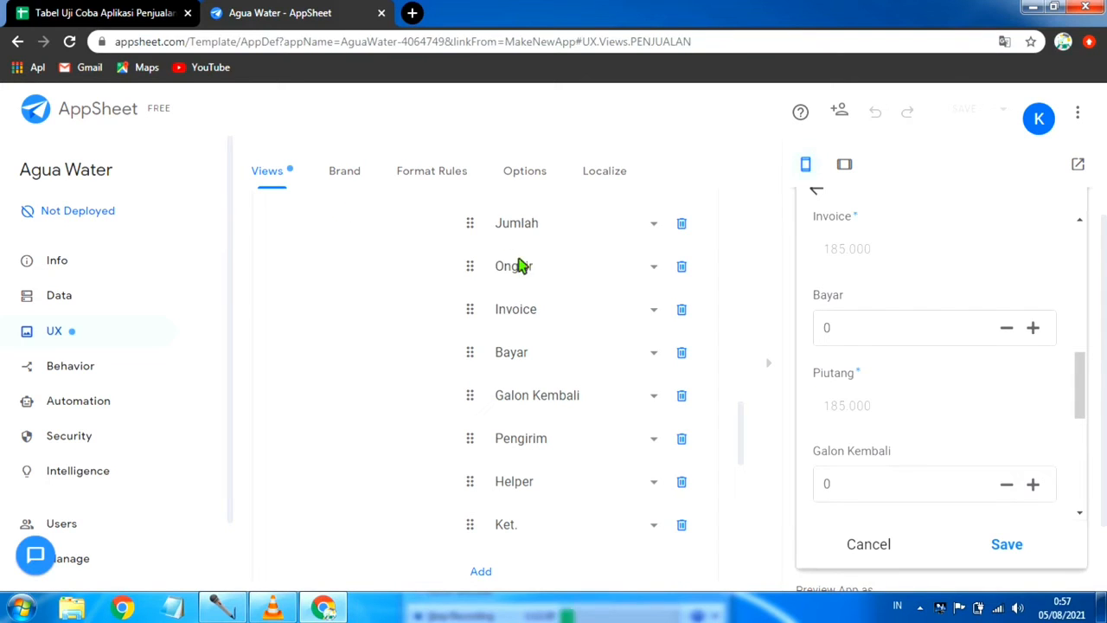
scroll(406, 343, up, 3)
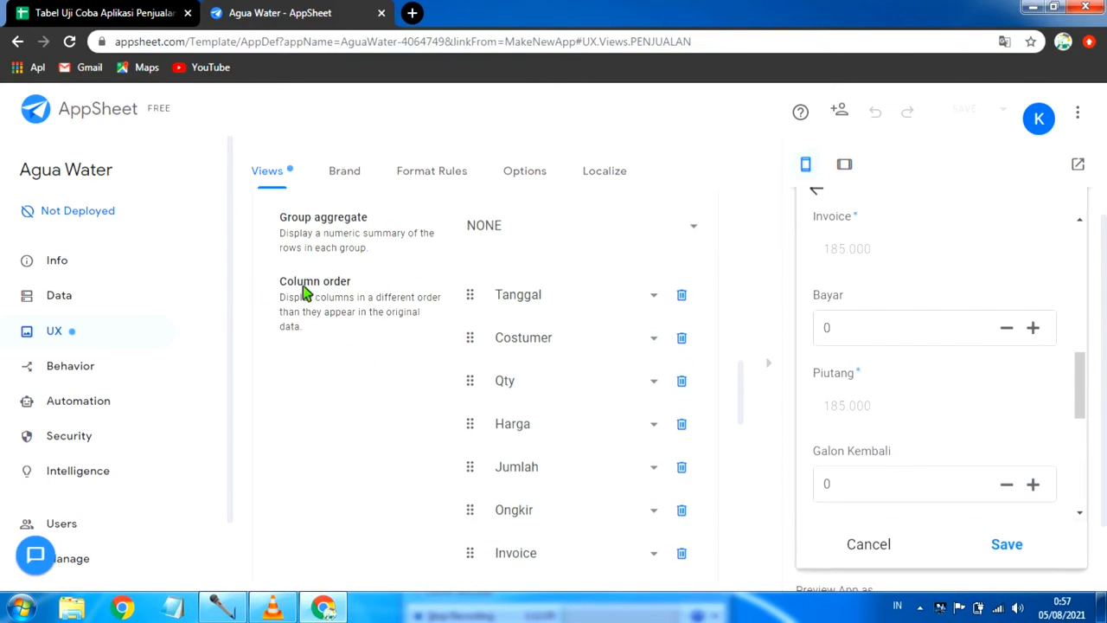
Step: Open the column settings of the PENJUALAN data table and bring up its Show, Editable and Require options
click(66, 295)
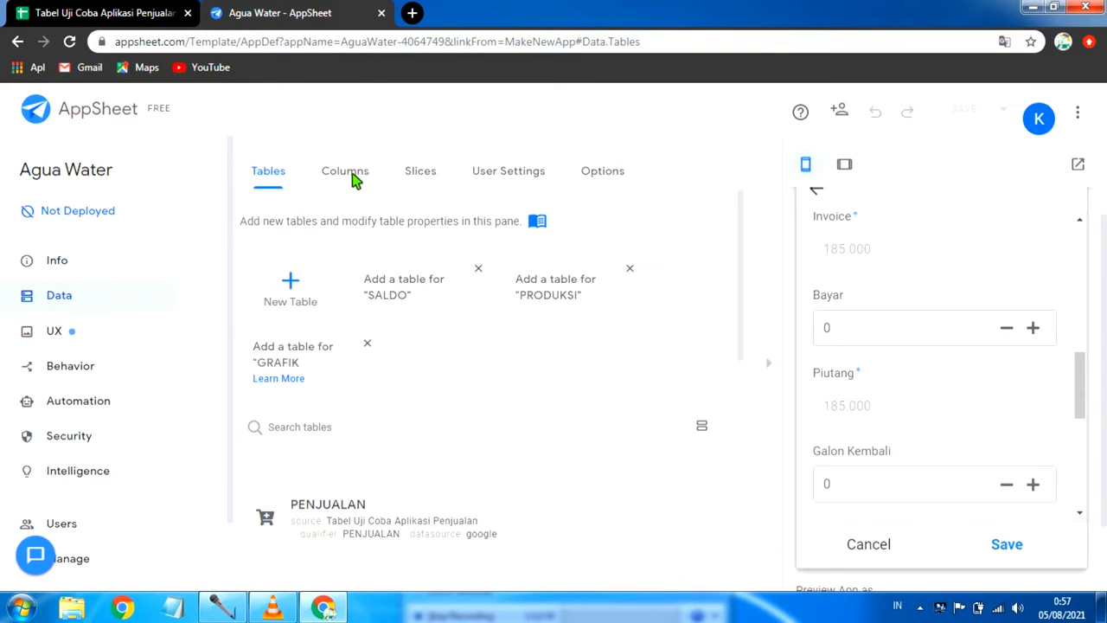
click(353, 177)
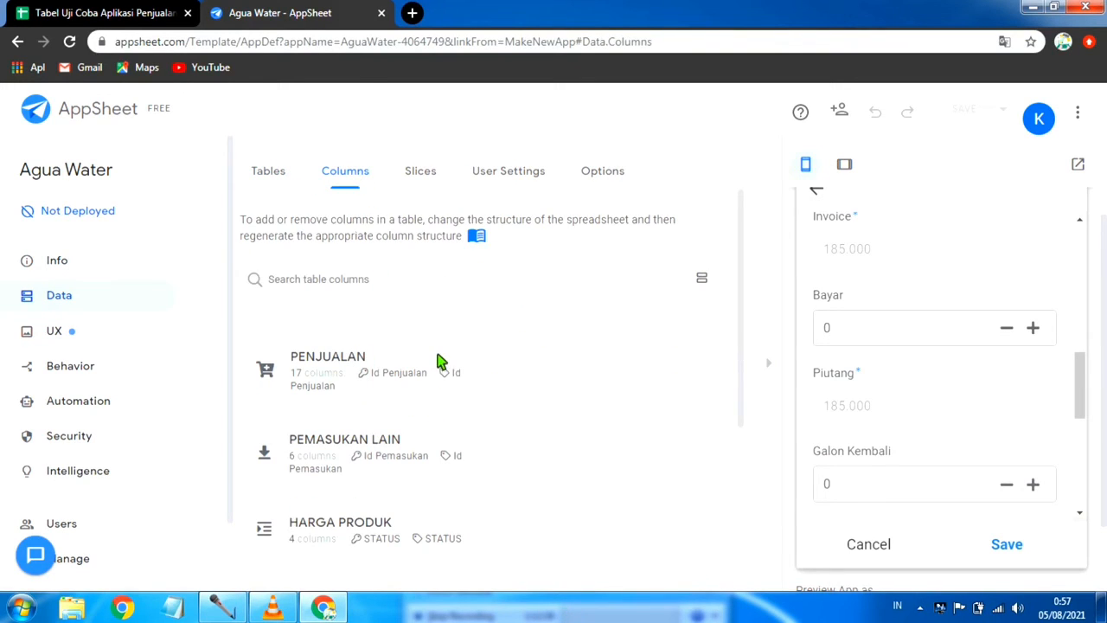
click(439, 355)
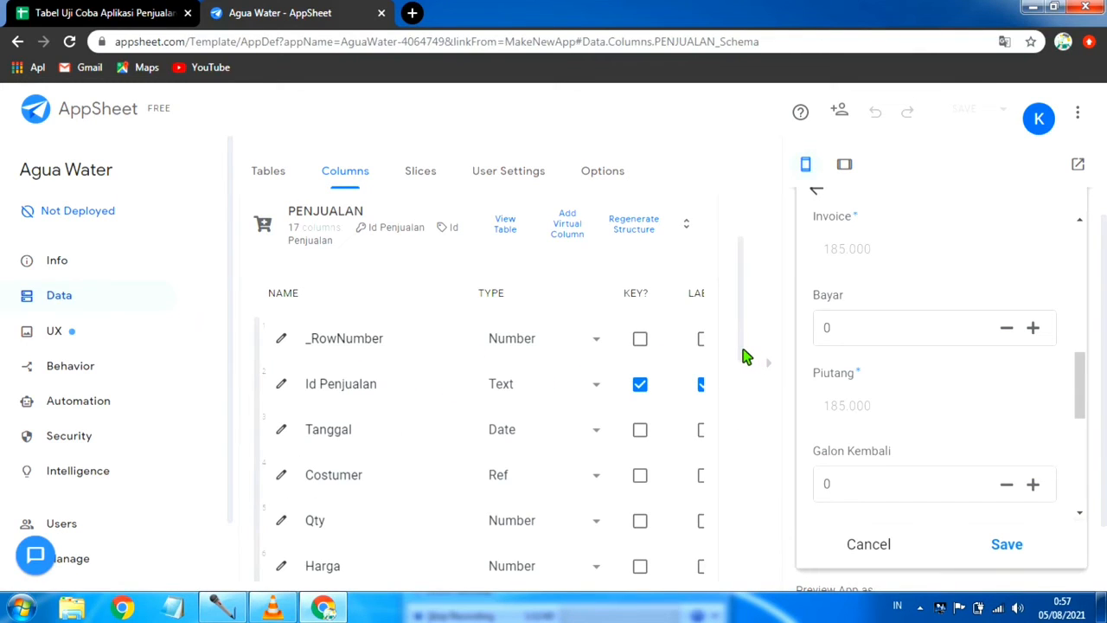
mouse_move(746, 356)
mouse_down()
mouse_move(749, 445)
mouse_move(754, 372)
mouse_up()
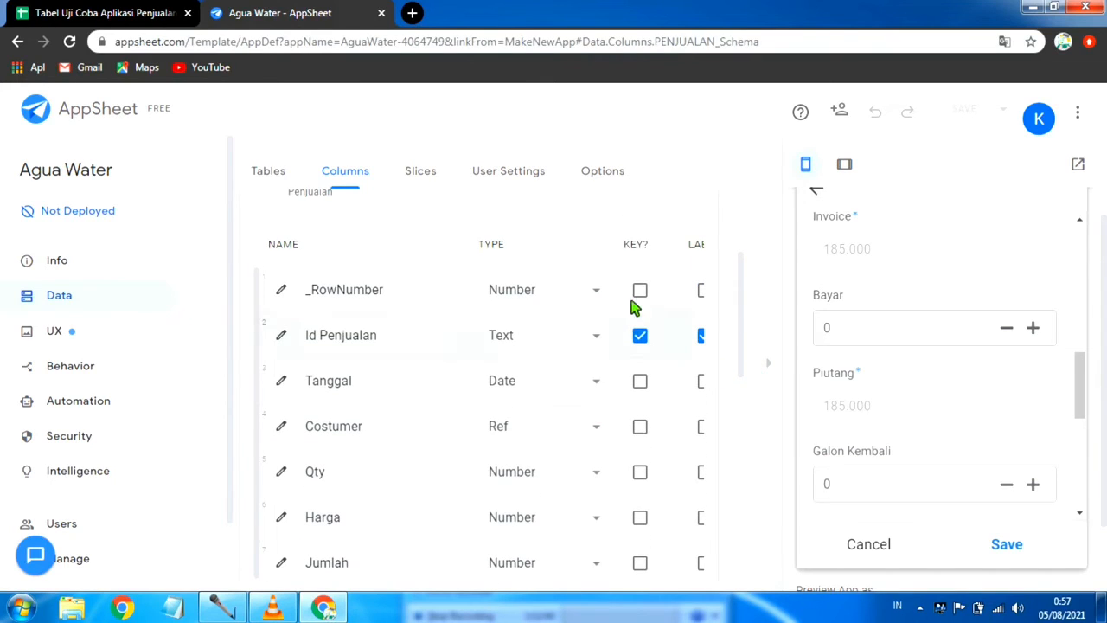
drag(746, 321, 425, 487)
scroll(467, 406, up, 8)
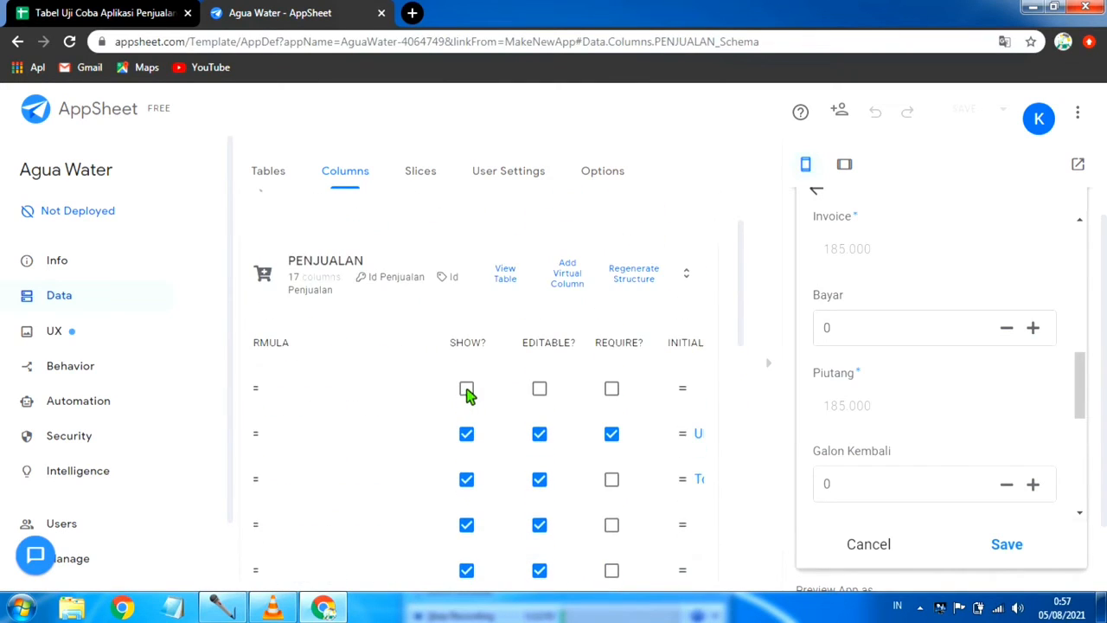
Step: Hide the Galon Di Pinjam and Payment columns of the PENJUALAN table by turning off their Show option
scroll(467, 406, down, 2)
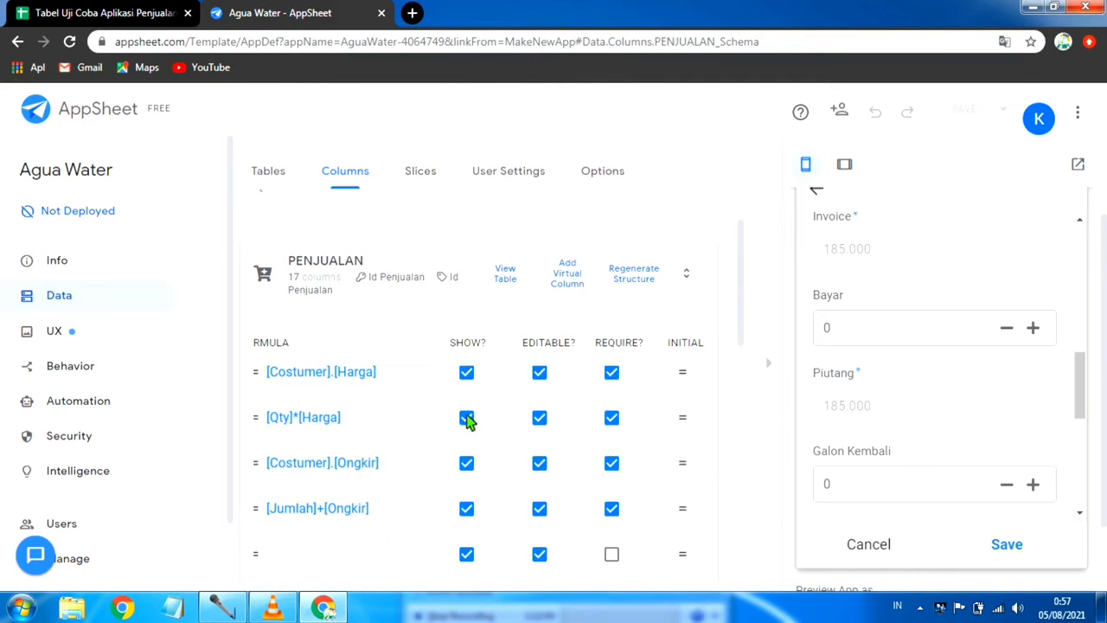
scroll(458, 458, down, 1)
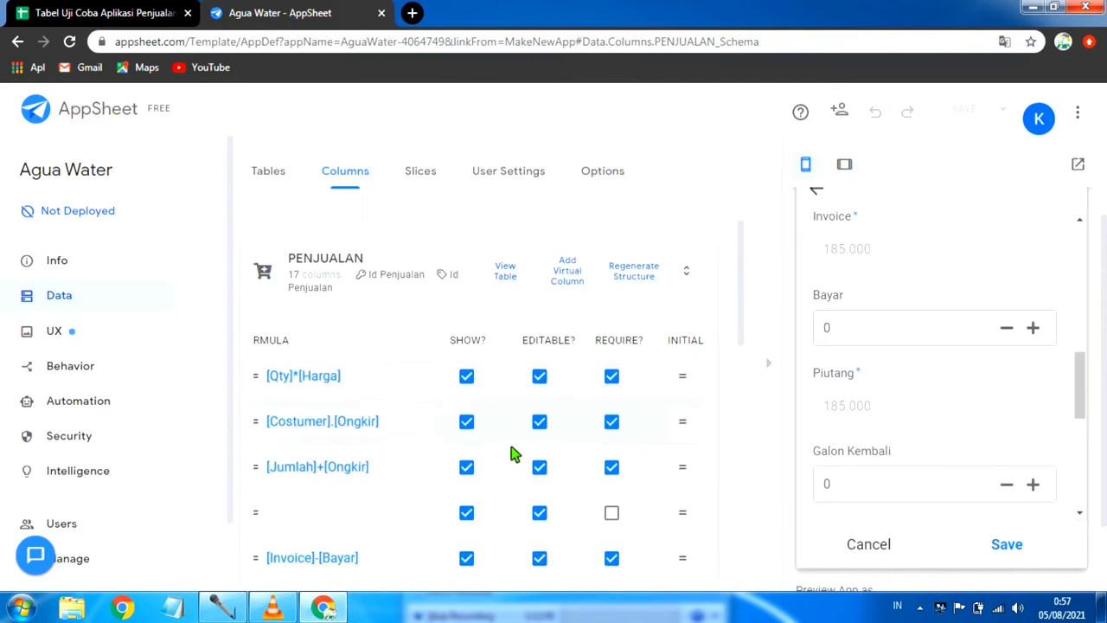
scroll(513, 452, down, 2)
scroll(461, 475, down, 2)
scroll(457, 476, down, 1)
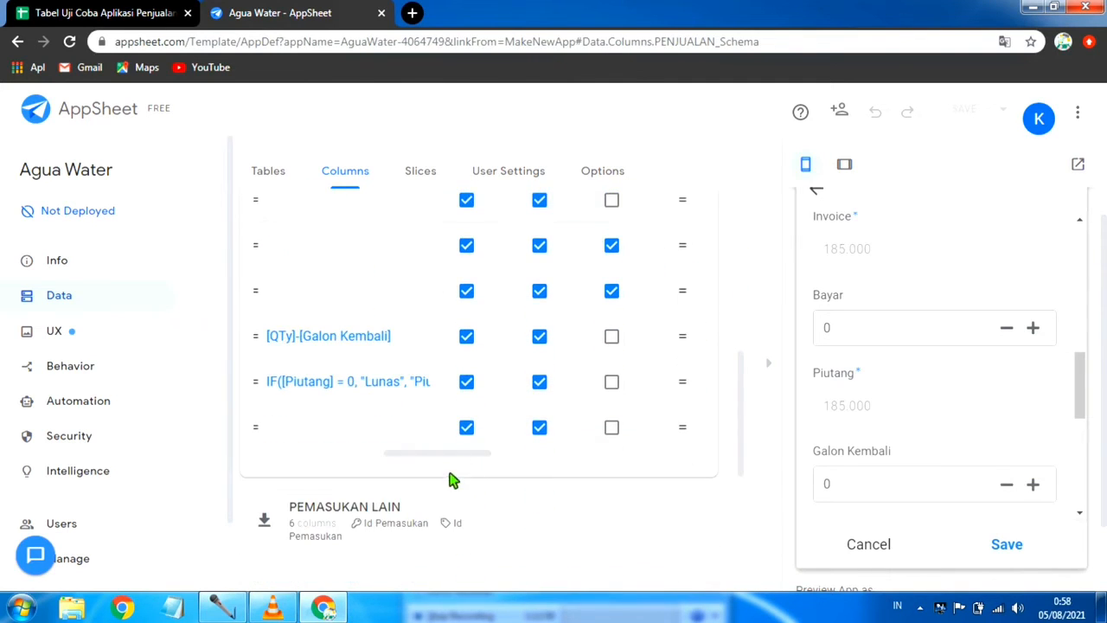
click(772, 367)
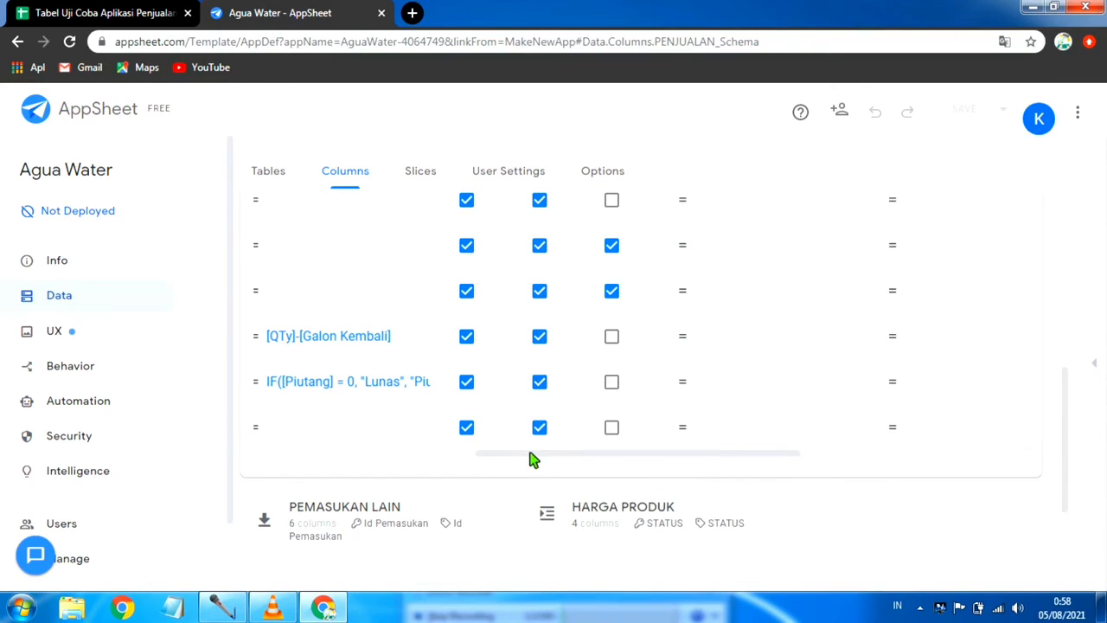
drag(533, 460, 297, 479)
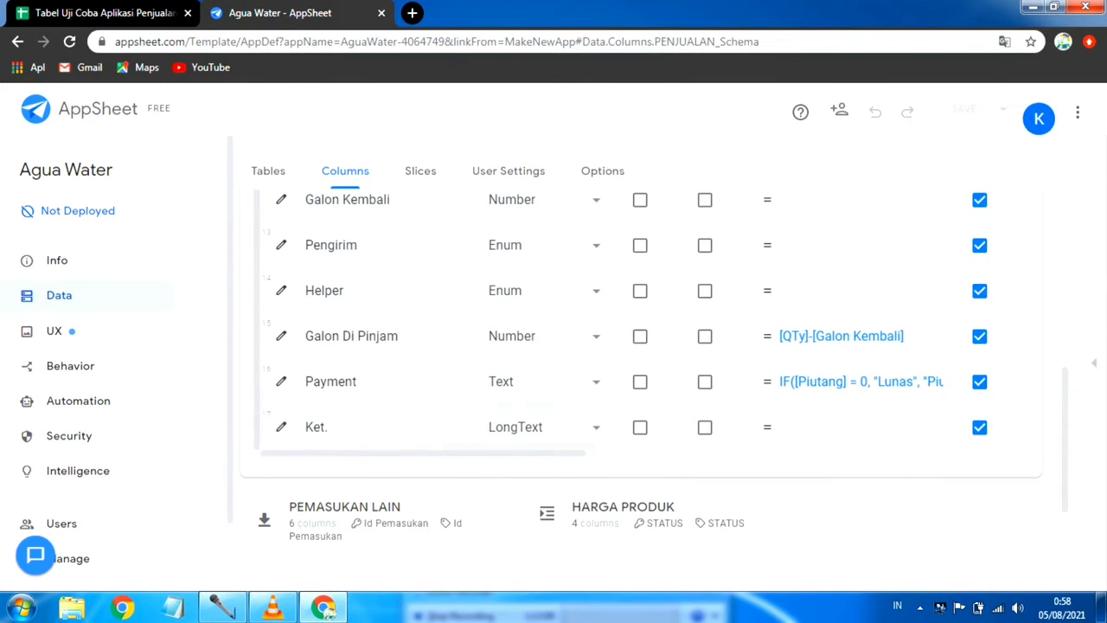
click(982, 337)
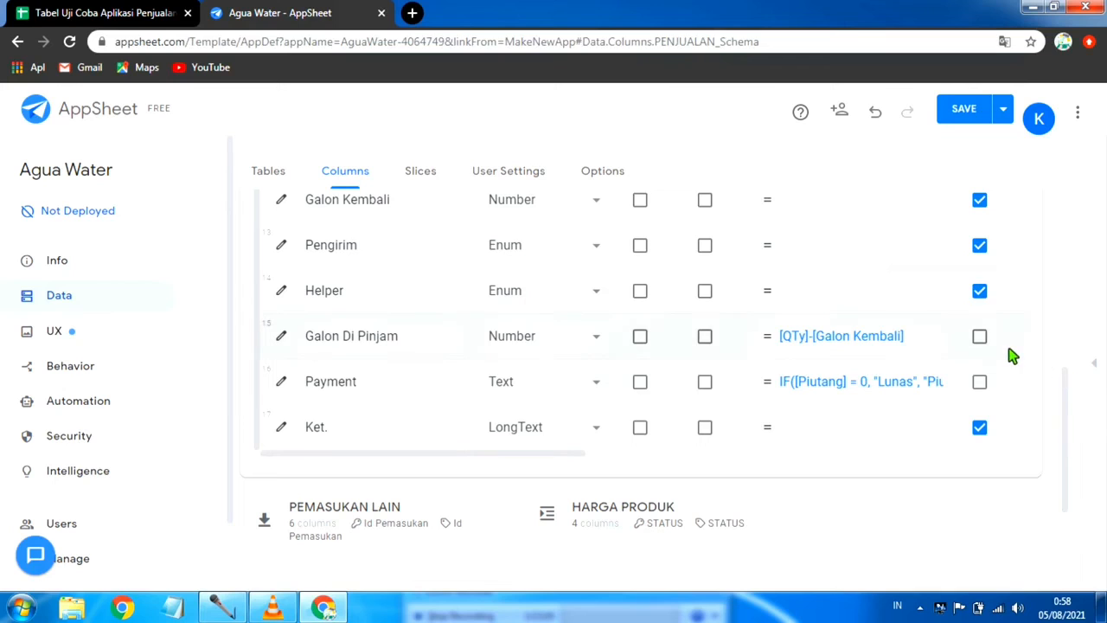
Step: Review the Show settings of the other PENJUALAN columns up to _RowNumber, and save the app with data verification
scroll(1012, 355, up, 1)
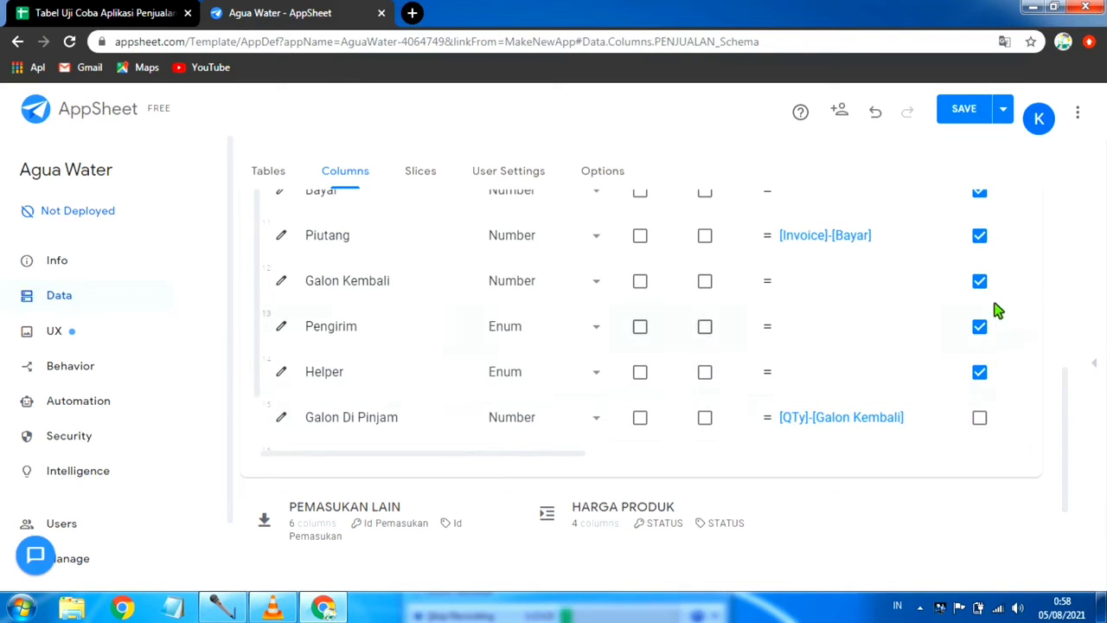
scroll(995, 290, up, 1)
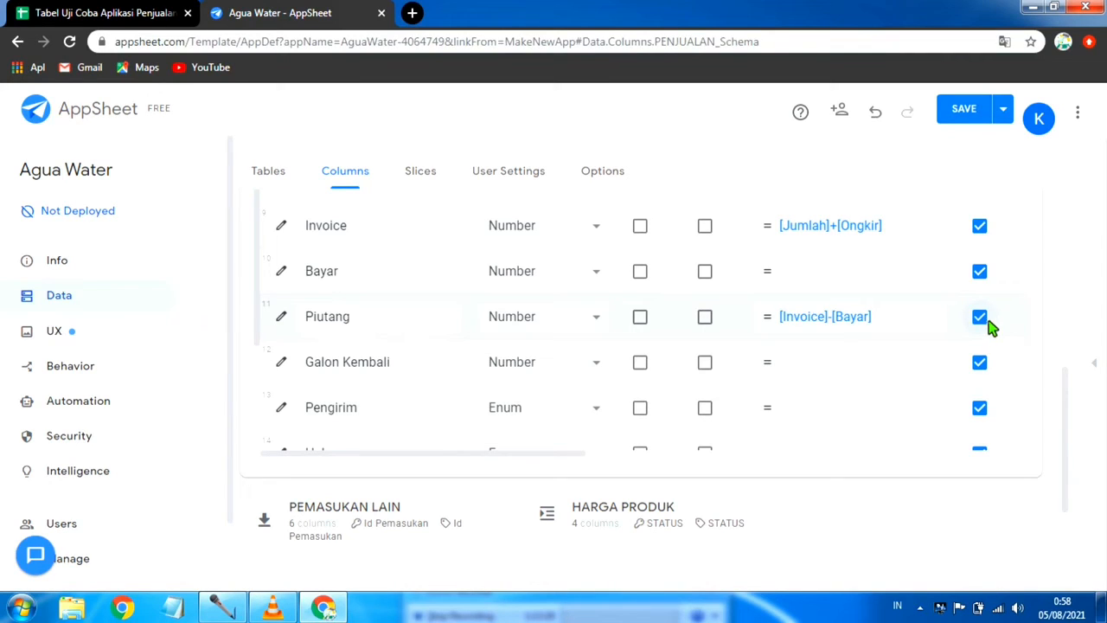
scroll(988, 319, up, 1)
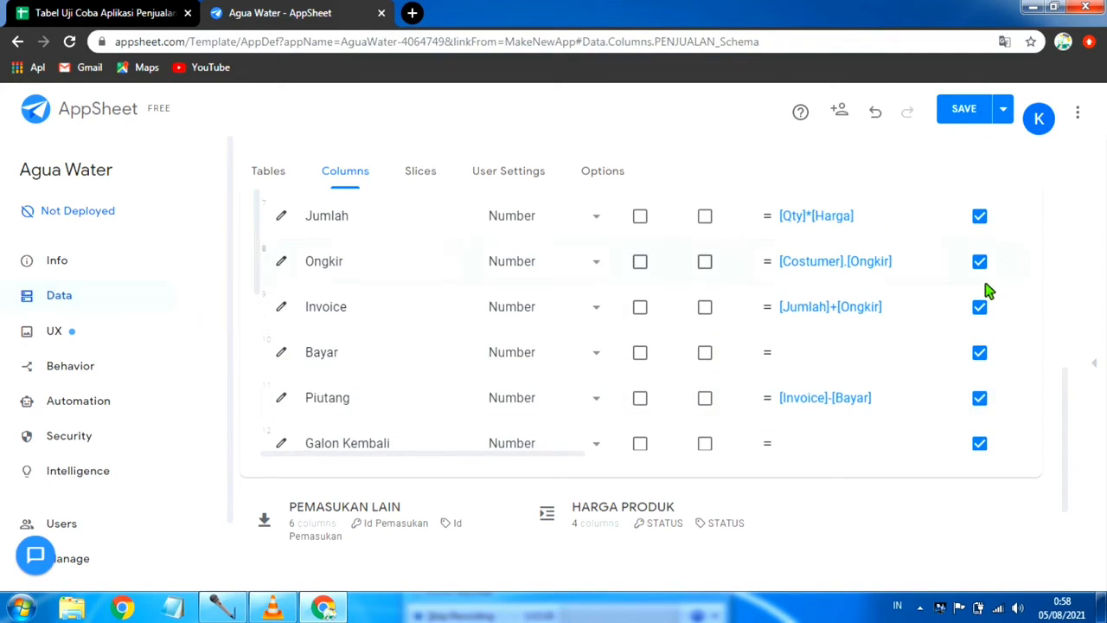
scroll(989, 291, up, 1)
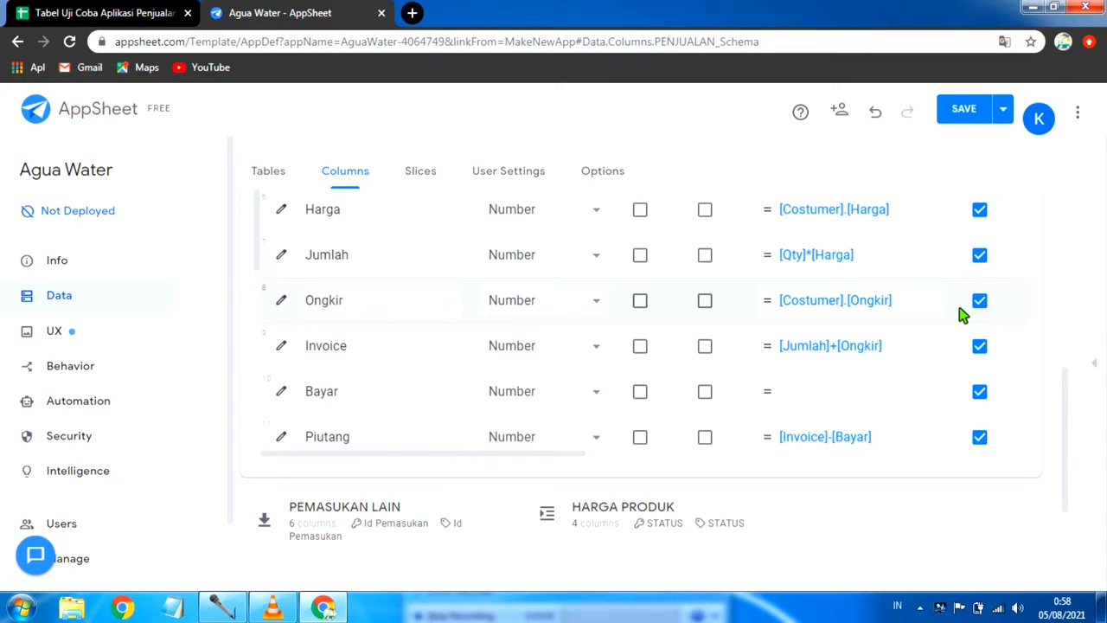
scroll(962, 316, up, 2)
scroll(962, 315, up, 2)
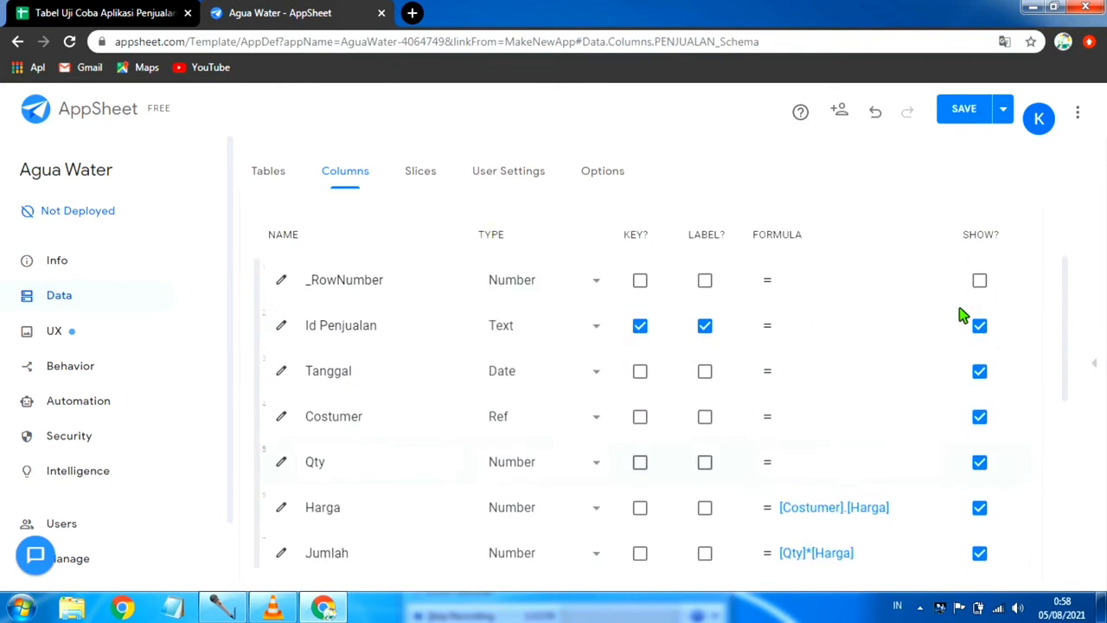
scroll(962, 316, up, 1)
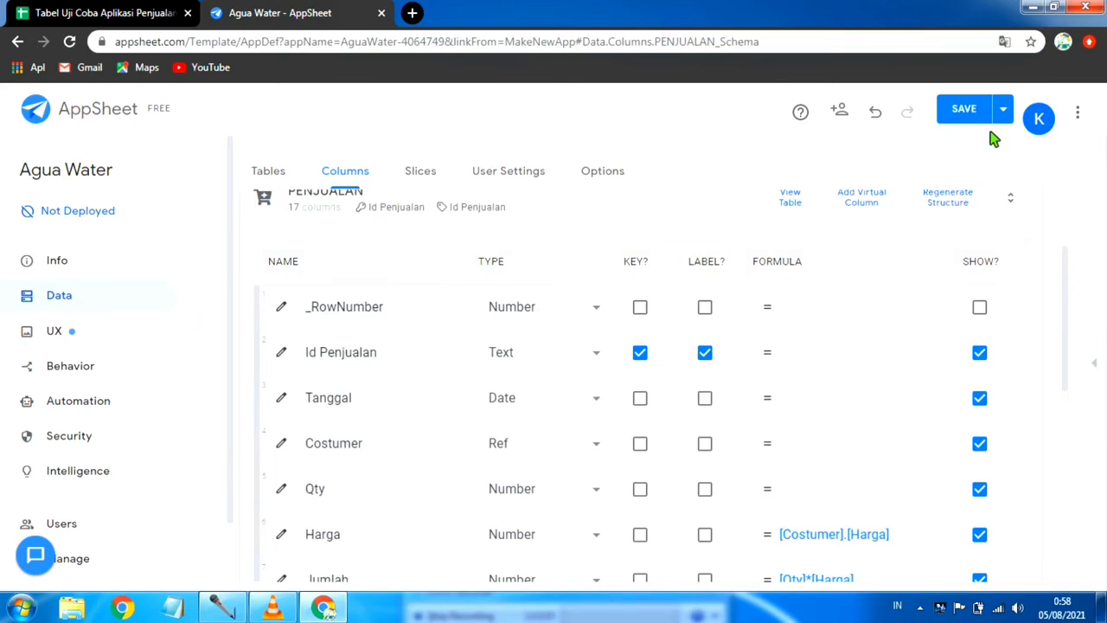
click(1006, 111)
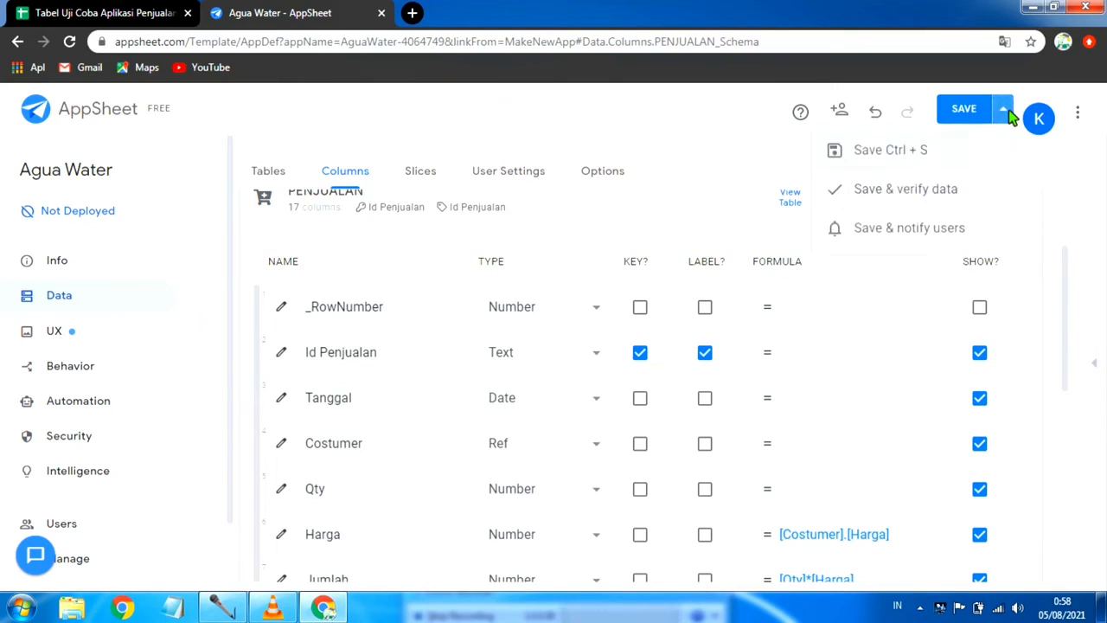
click(909, 192)
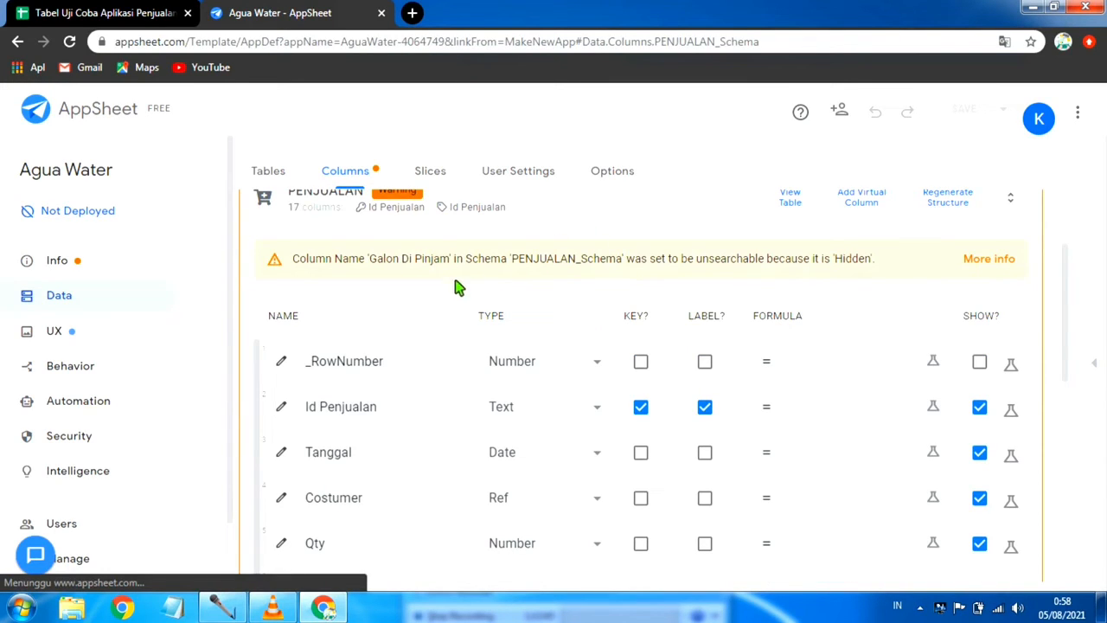
Step: Make the flagged Galon Di Pinjam column required in the PENJUALAN table, and save the app with data verification
scroll(419, 284, up, 2)
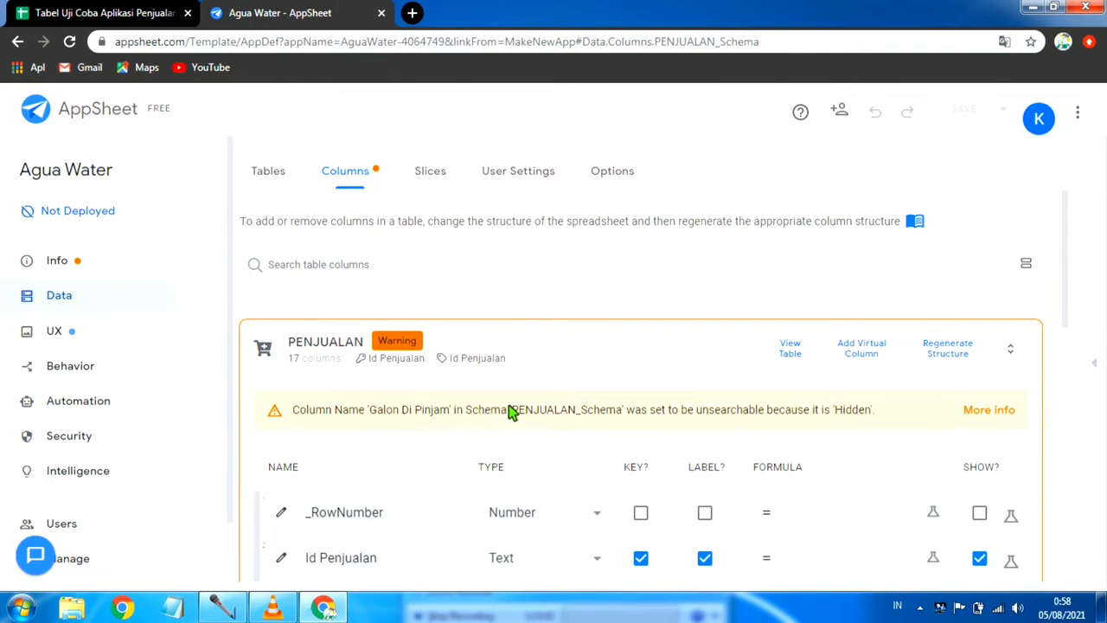
scroll(597, 396, down, 2)
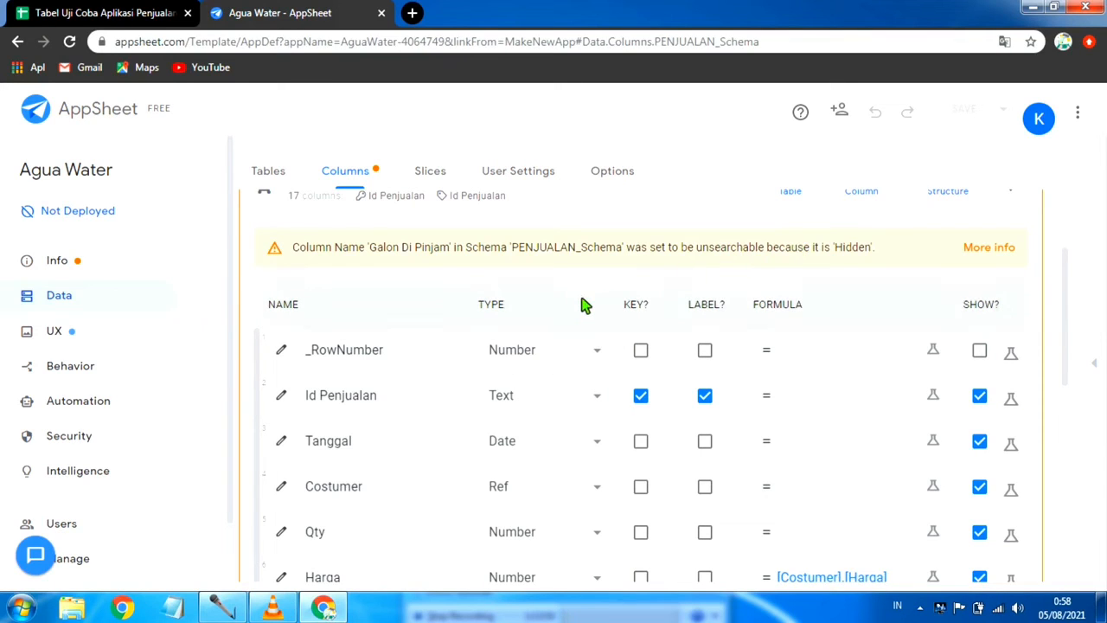
scroll(511, 301, up, 1)
scroll(377, 302, up, 1)
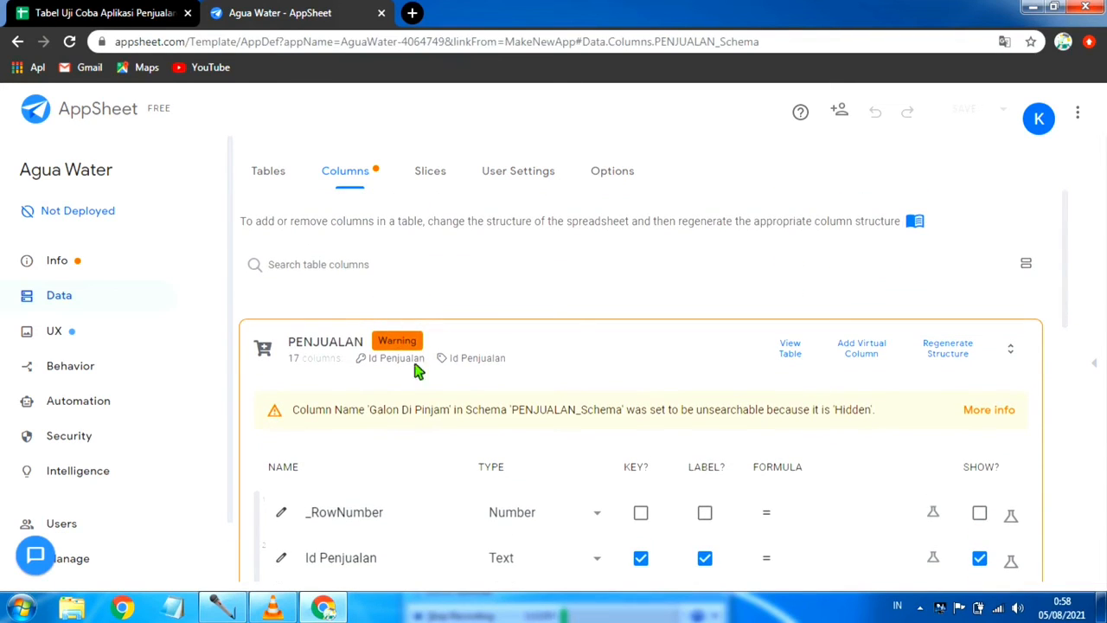
scroll(835, 440, down, 5)
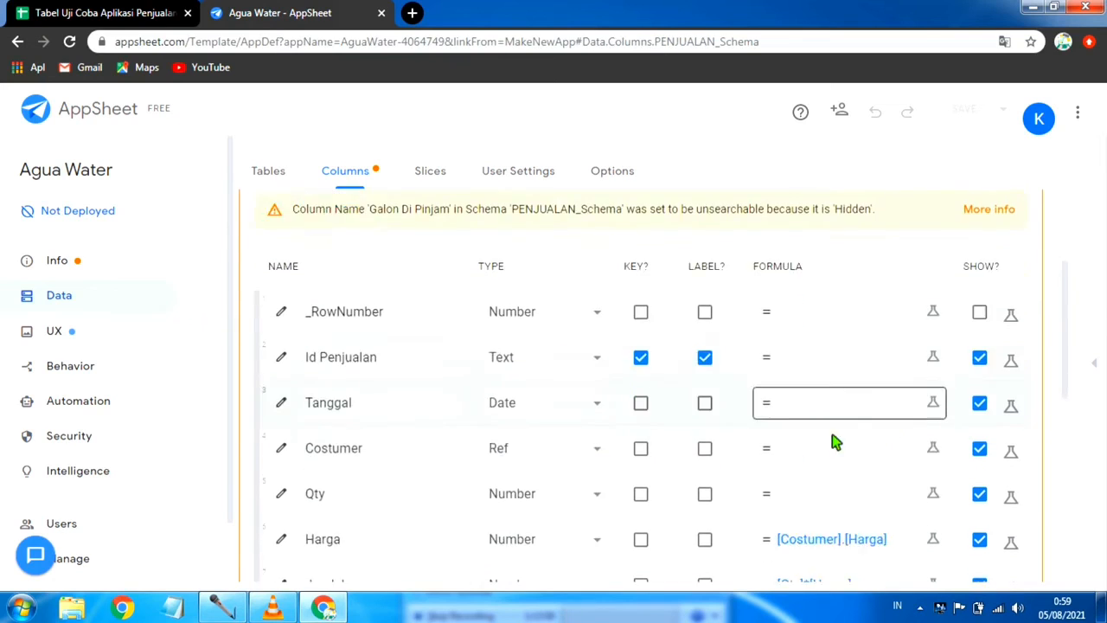
scroll(536, 506, down, 1)
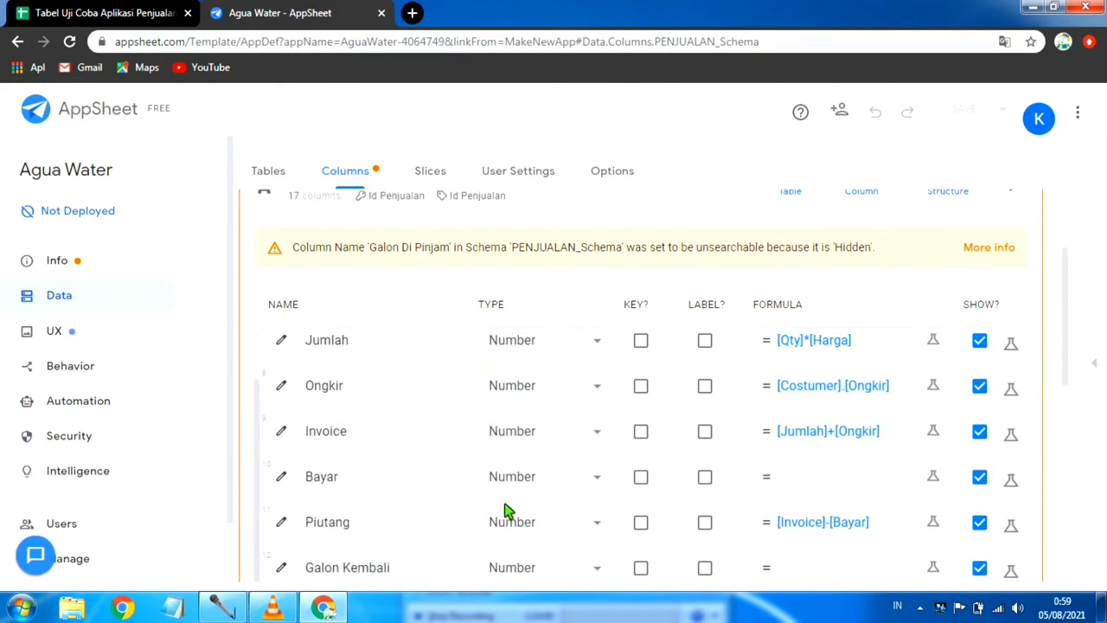
scroll(588, 486, down, 2)
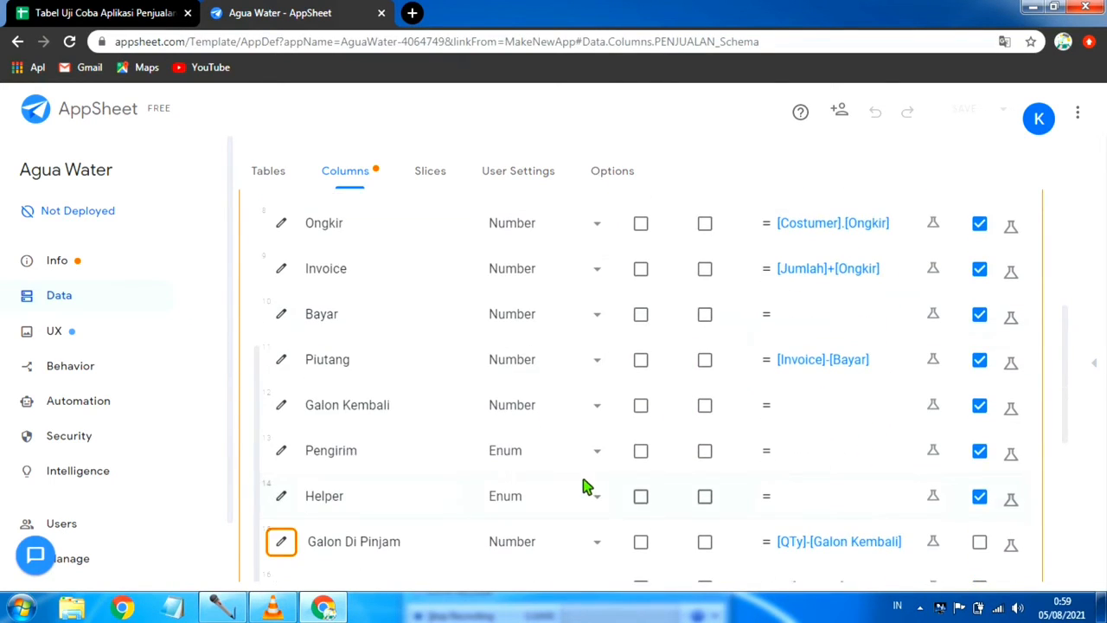
scroll(538, 500, down, 2)
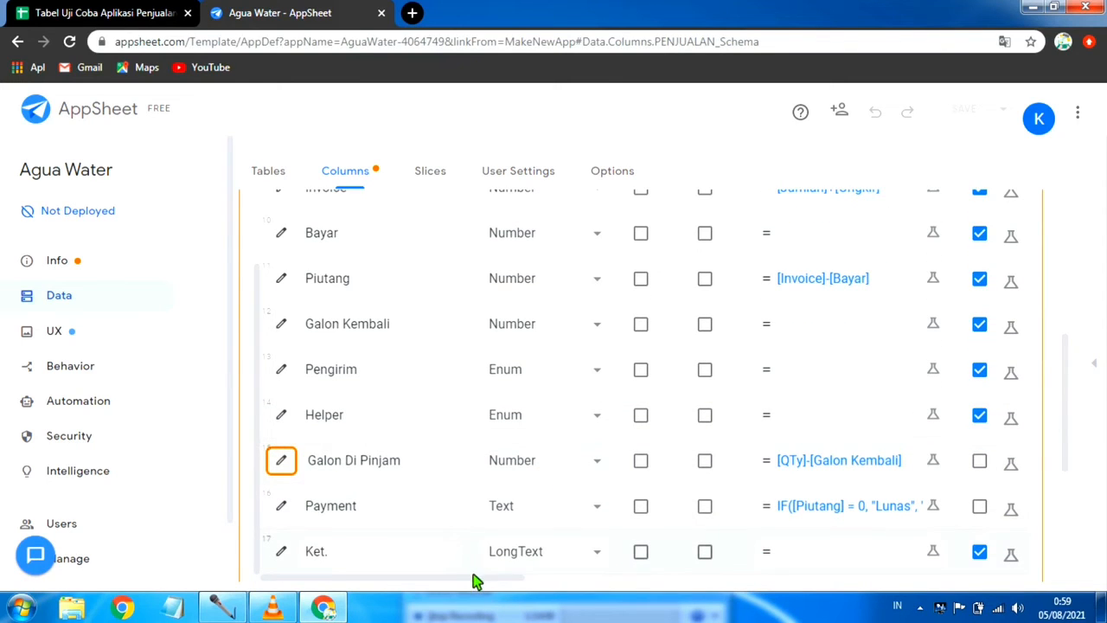
drag(508, 577, 588, 612)
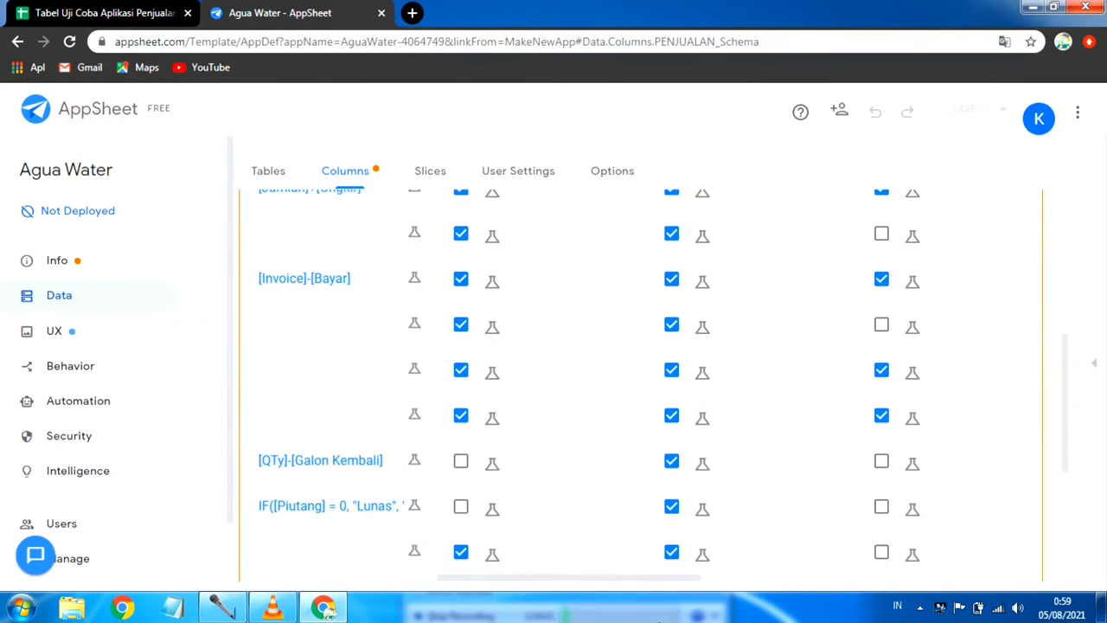
click(881, 462)
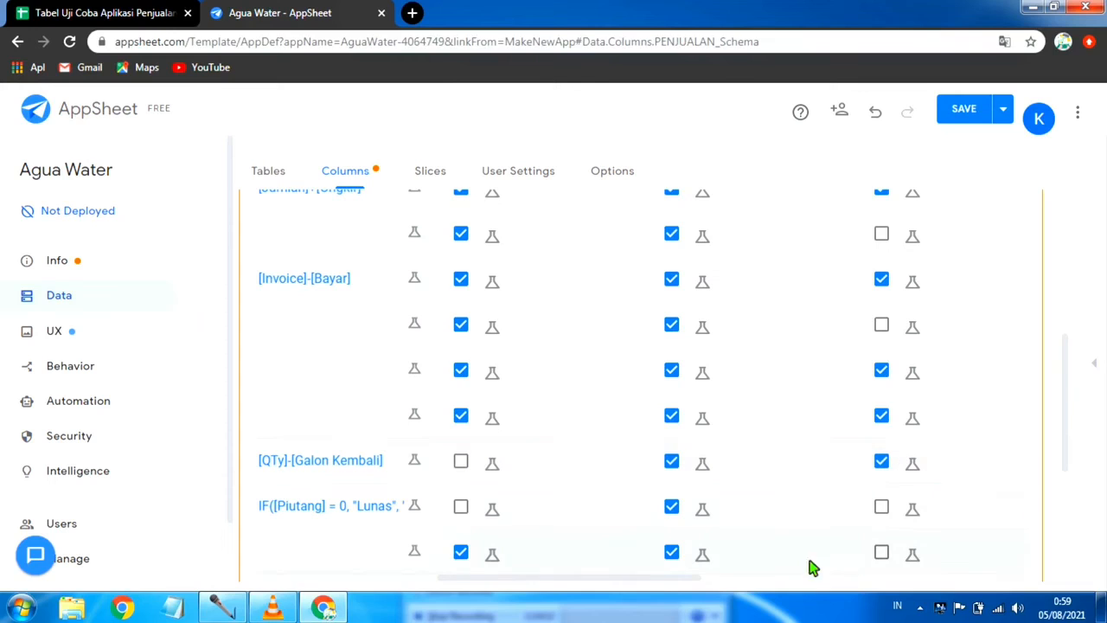
click(1003, 109)
click(941, 192)
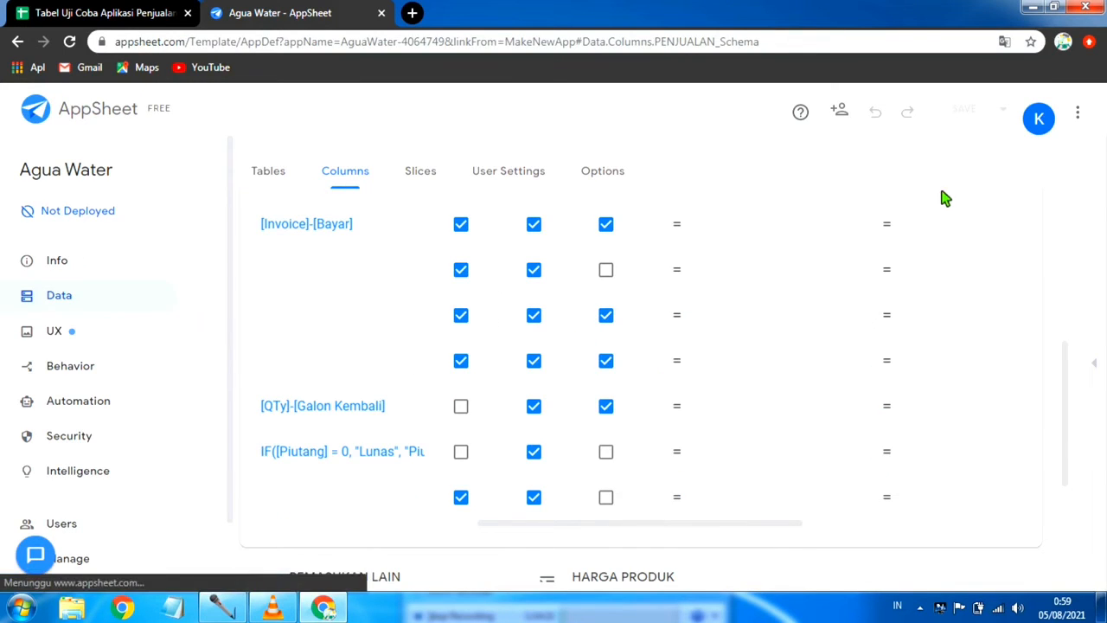
Step: Check the PENJUALAN column list from Invoice to Ket. after saving
drag(796, 533, 409, 554)
scroll(459, 466, up, 1)
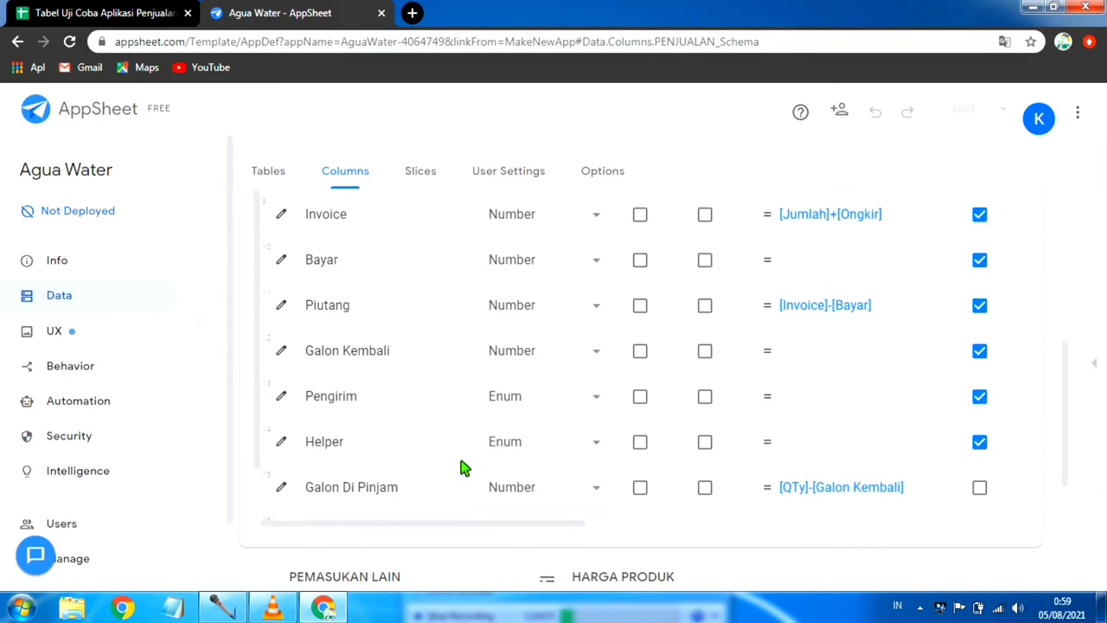
scroll(662, 462, down, 1)
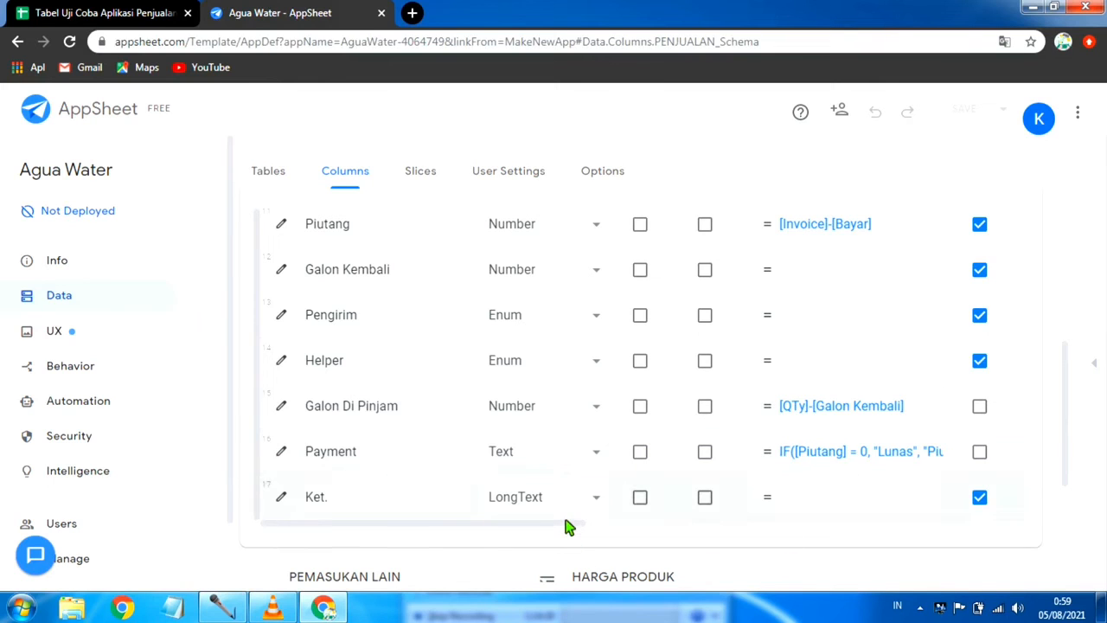
Step: Collapse the PENJUALAN column list and open the app preview to check the sales entry form
drag(567, 530, 425, 531)
scroll(506, 435, up, 5)
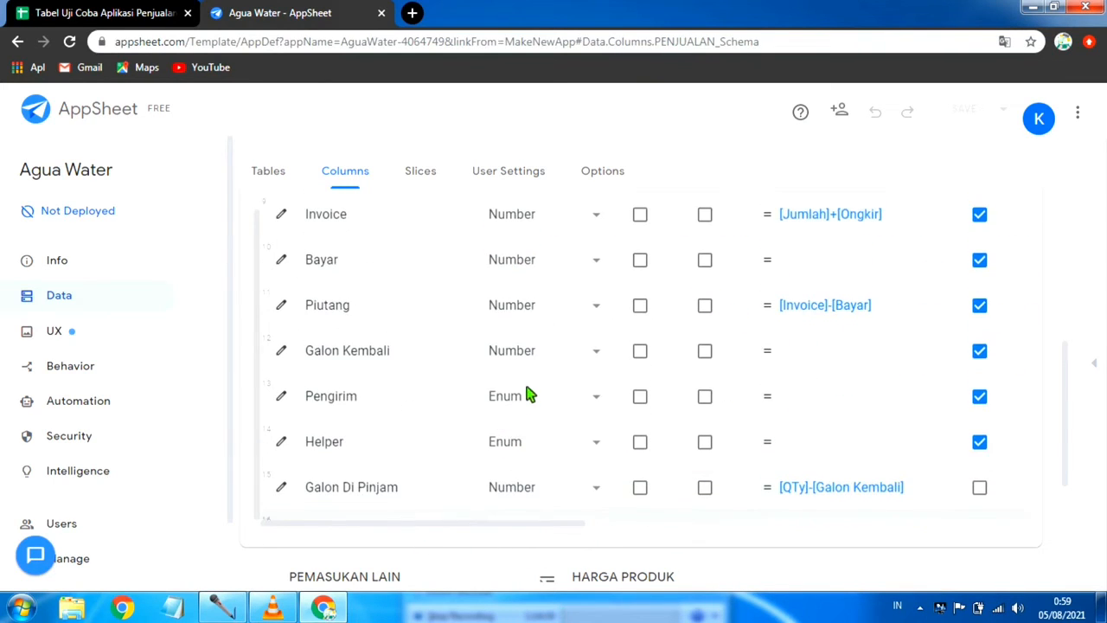
scroll(547, 355, up, 4)
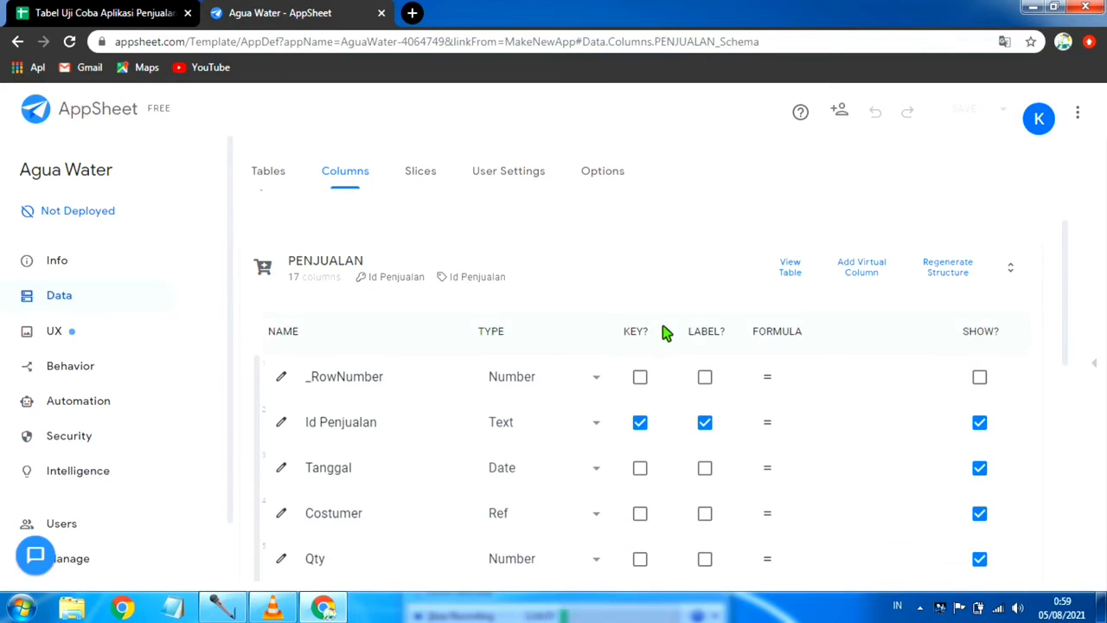
click(450, 256)
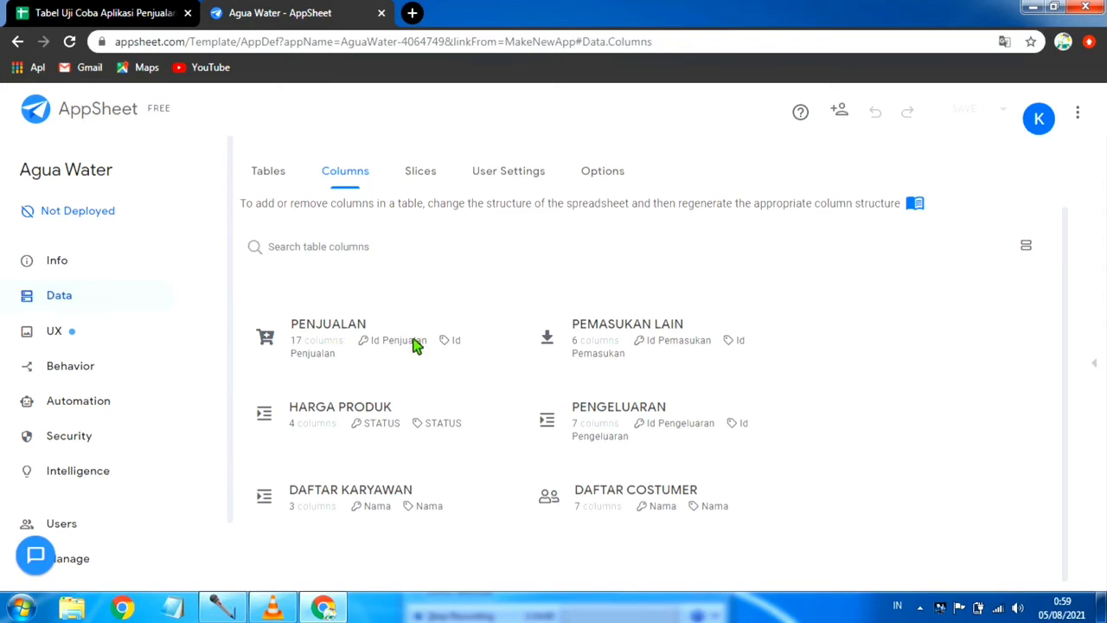
click(1096, 364)
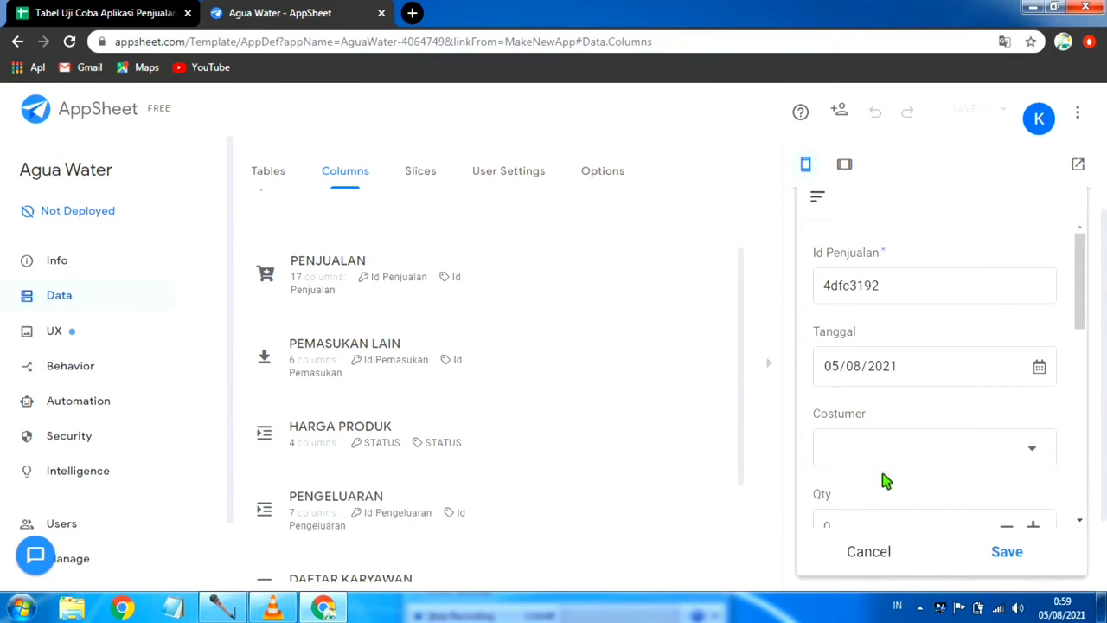
scroll(941, 396, up, 1)
scroll(941, 397, down, 2)
scroll(939, 398, up, 2)
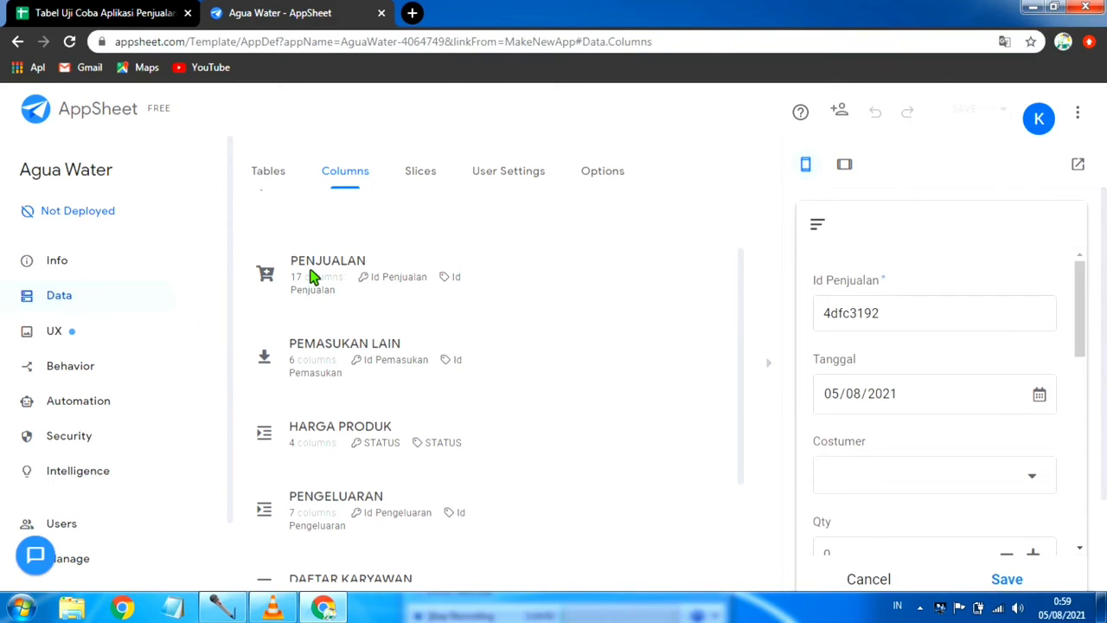
Step: Expand the PENJUALAN columns again and review their Show, Editable, Require and Initial Value settings
click(313, 277)
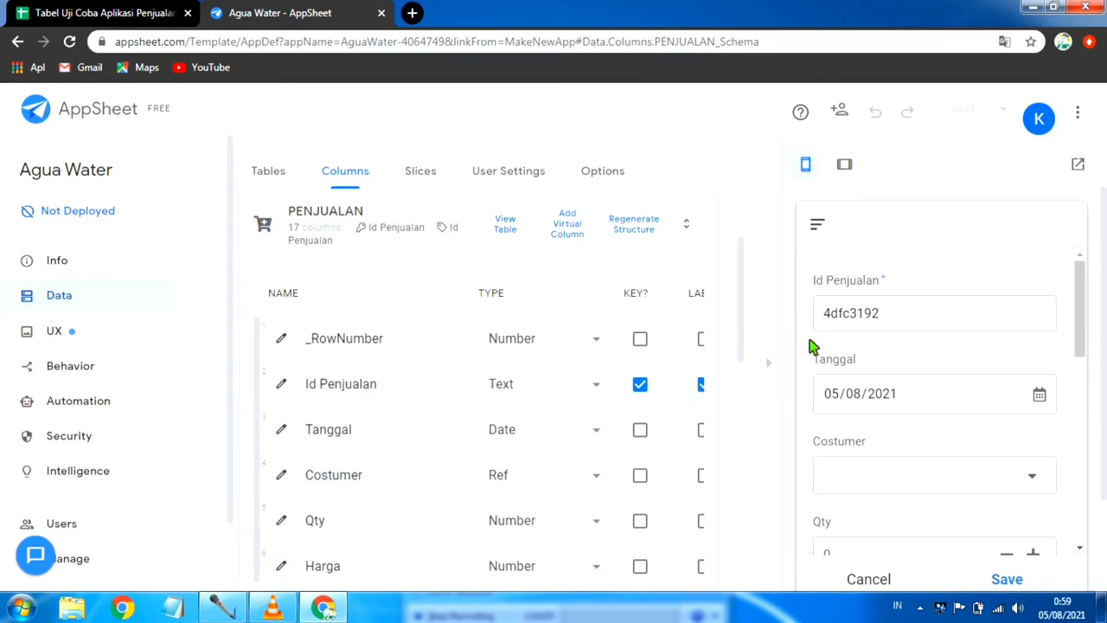
scroll(750, 415, down, 5)
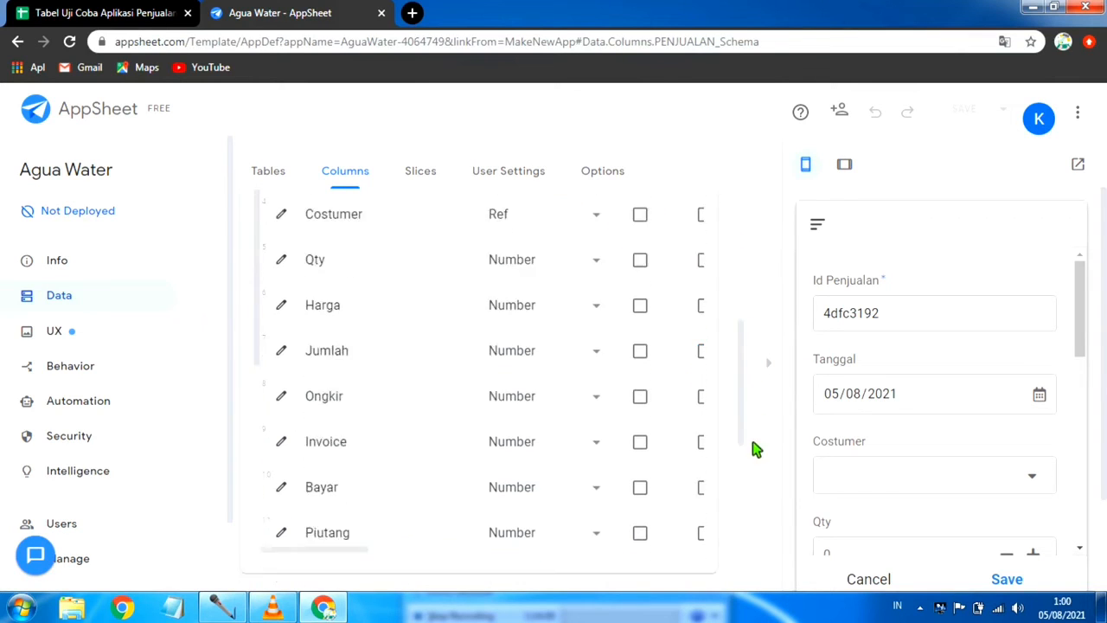
scroll(757, 445, up, 1)
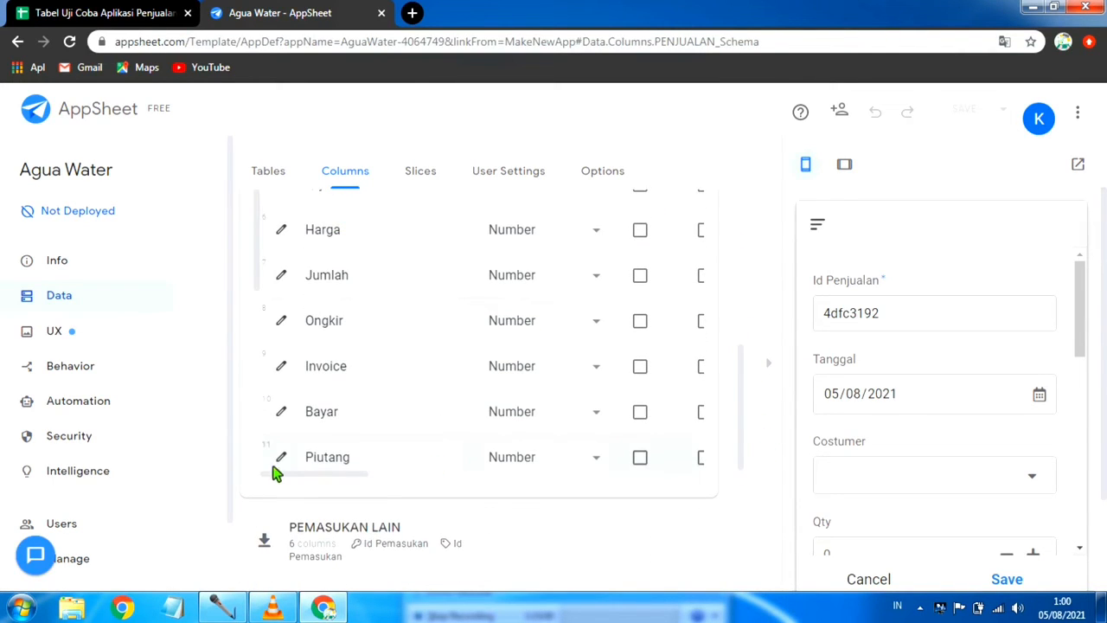
drag(298, 475, 432, 511)
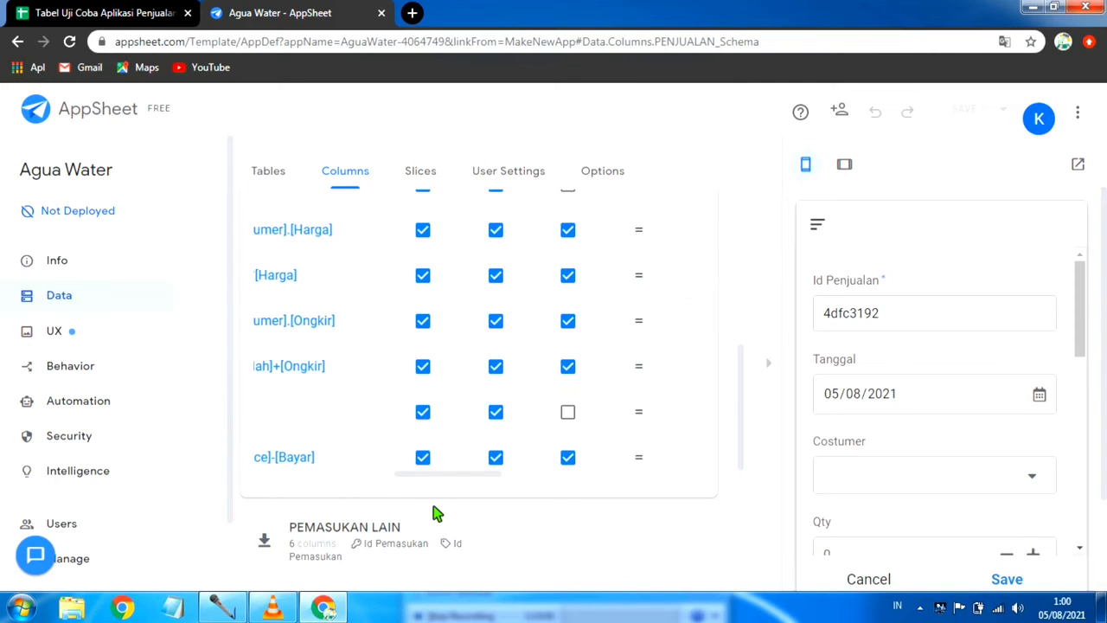
scroll(383, 413, up, 4)
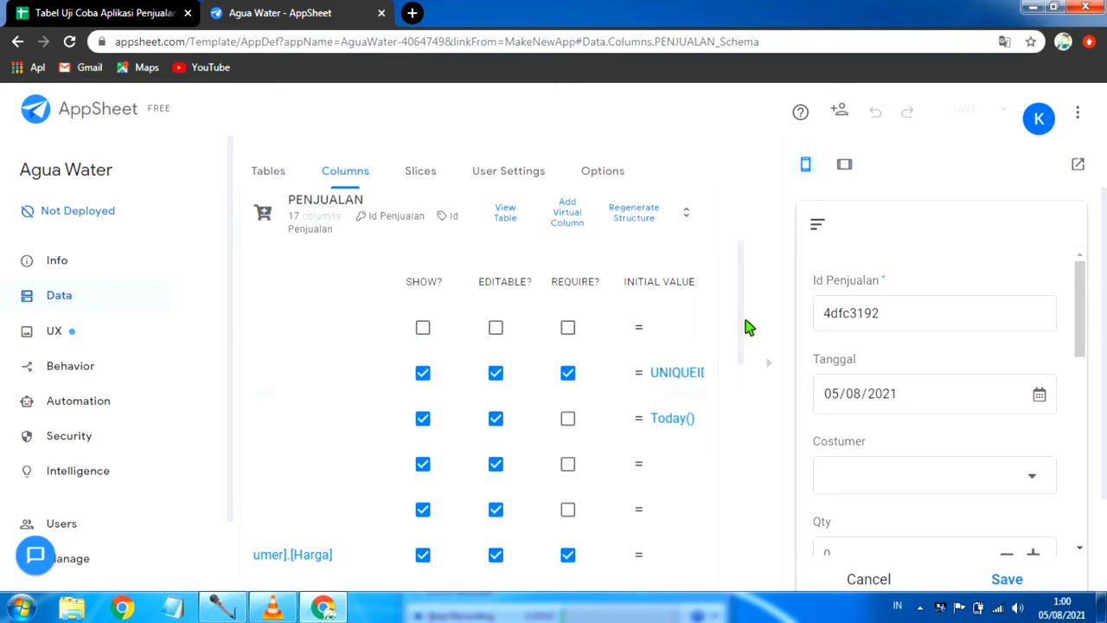
drag(748, 338, 733, 450)
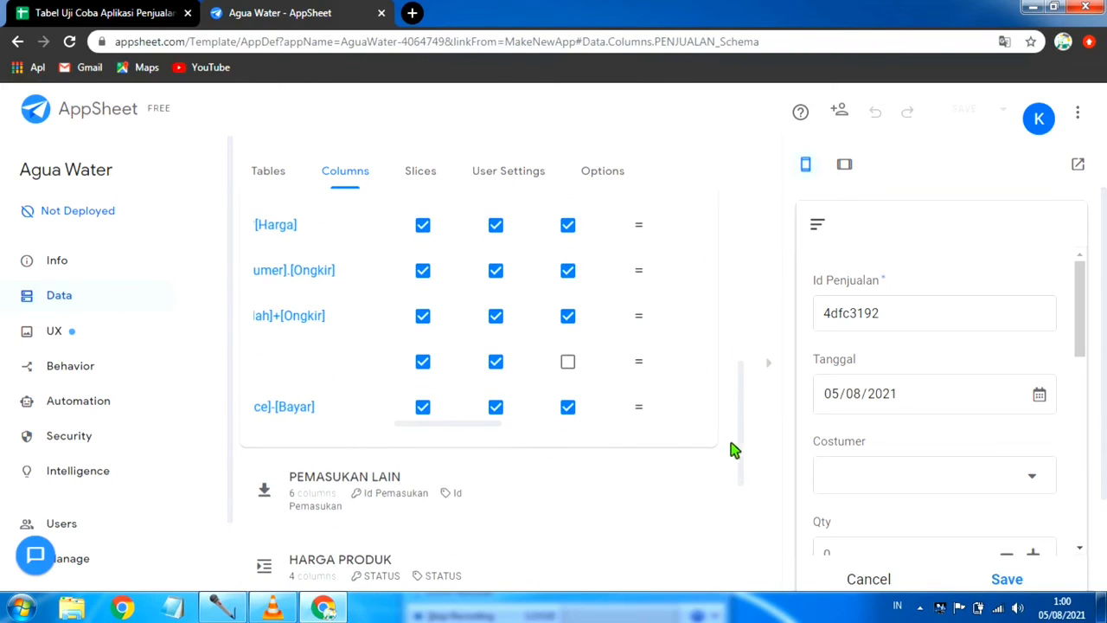
drag(458, 430, 308, 435)
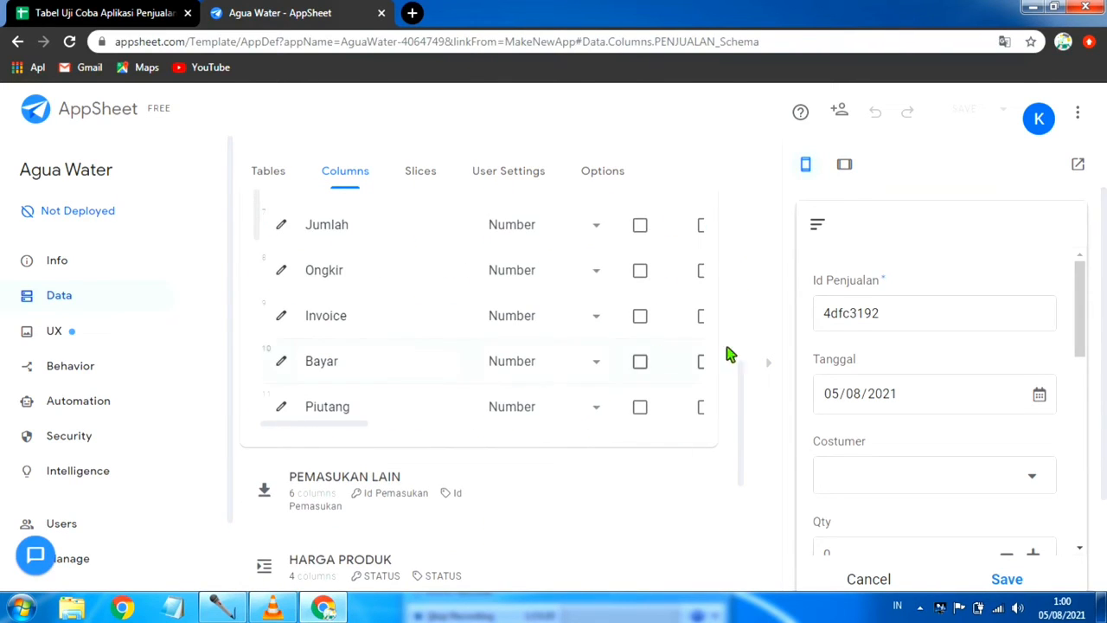
scroll(667, 346, up, 3)
scroll(551, 337, up, 1)
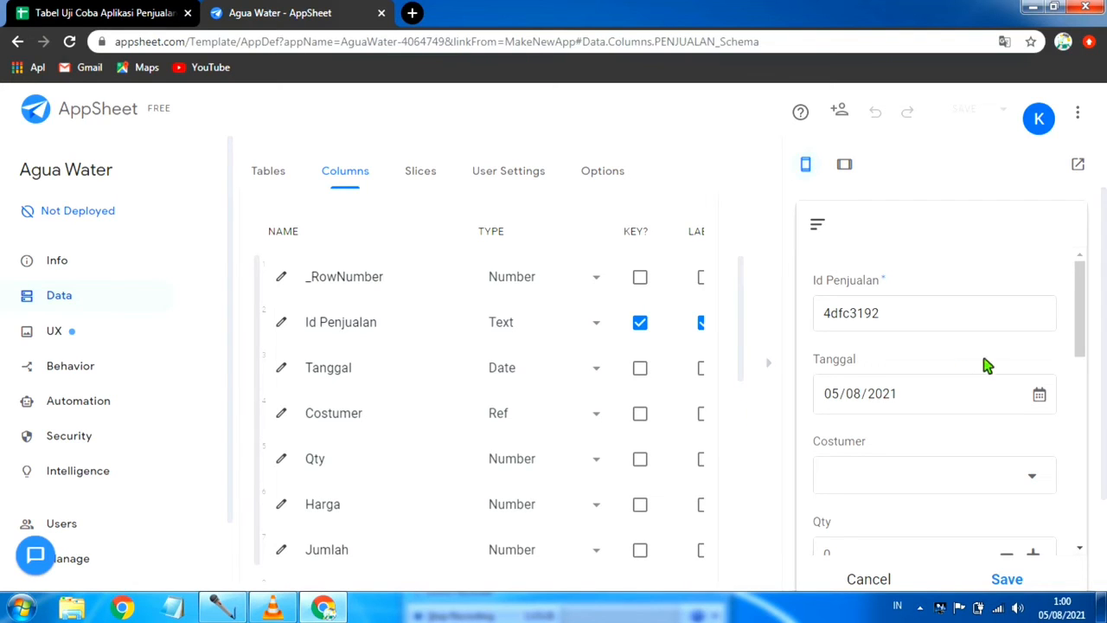
Step: Choose an existing customer in the Costumer field of the previewed sales form
scroll(939, 401, down, 1)
scroll(916, 395, up, 1)
scroll(919, 406, down, 1)
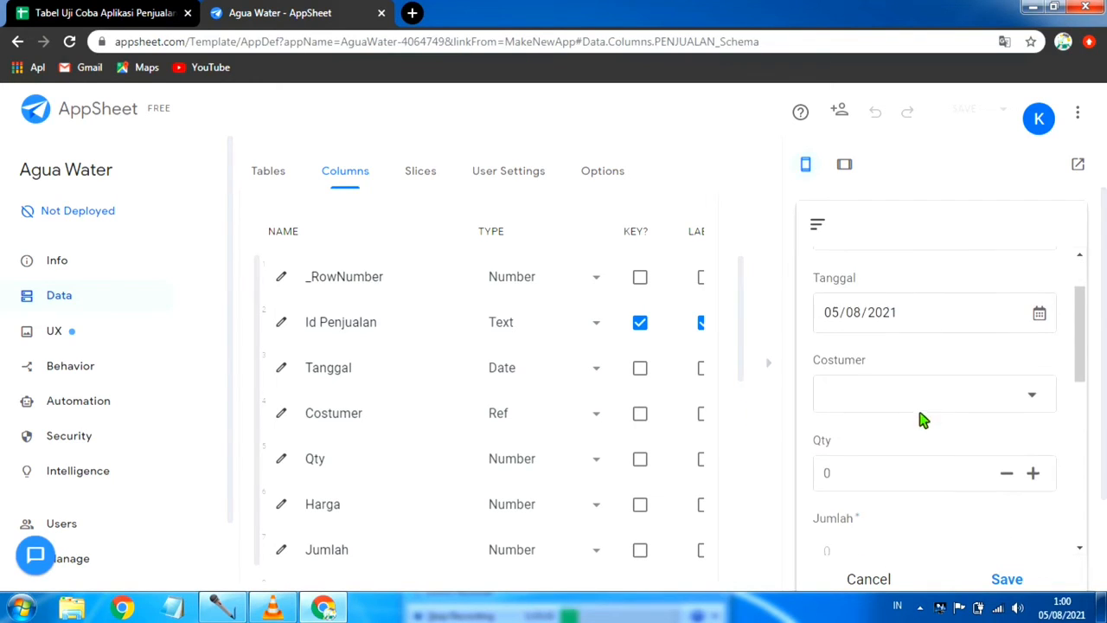
click(1034, 394)
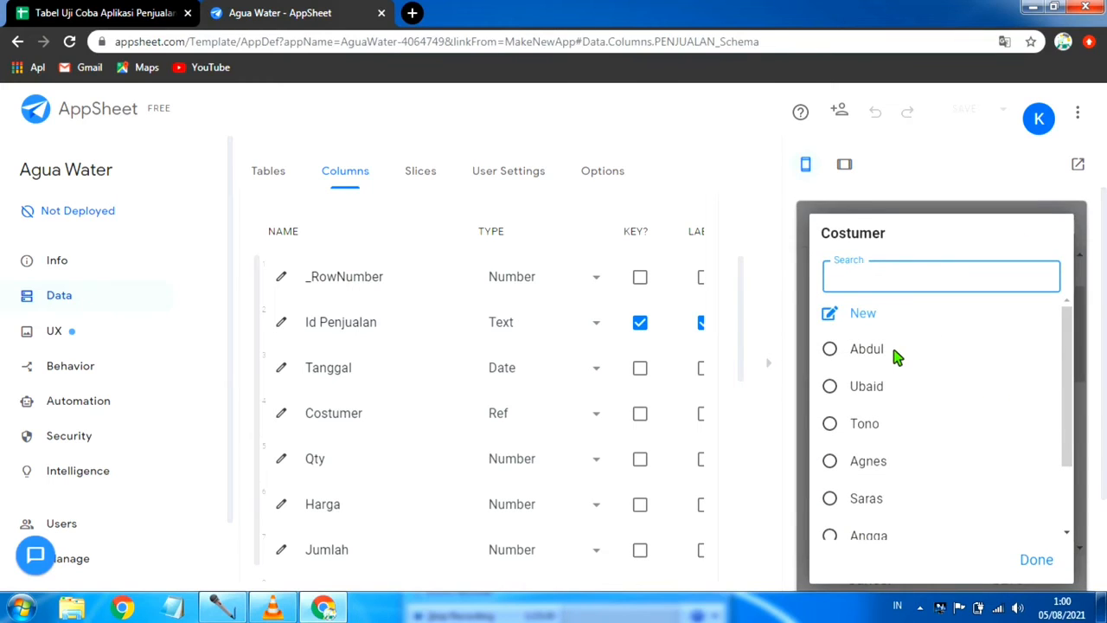
scroll(897, 358, down, 2)
click(869, 370)
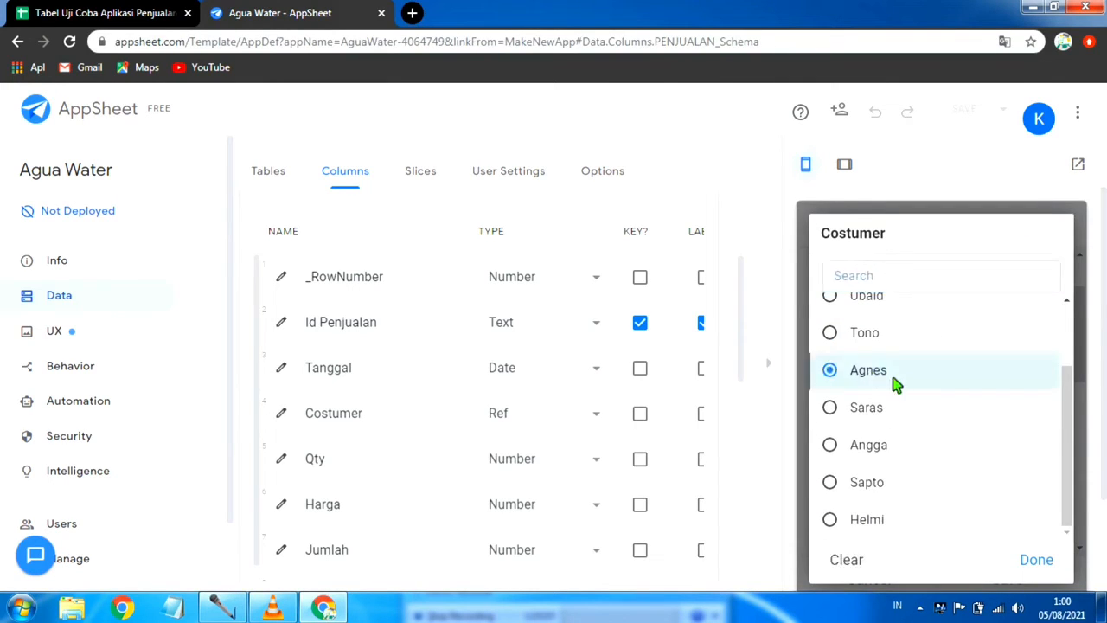
Step: Check the remaining fields of the previewed sales form, from Harga down to Helper
scroll(1021, 440, down, 2)
scroll(1017, 445, down, 2)
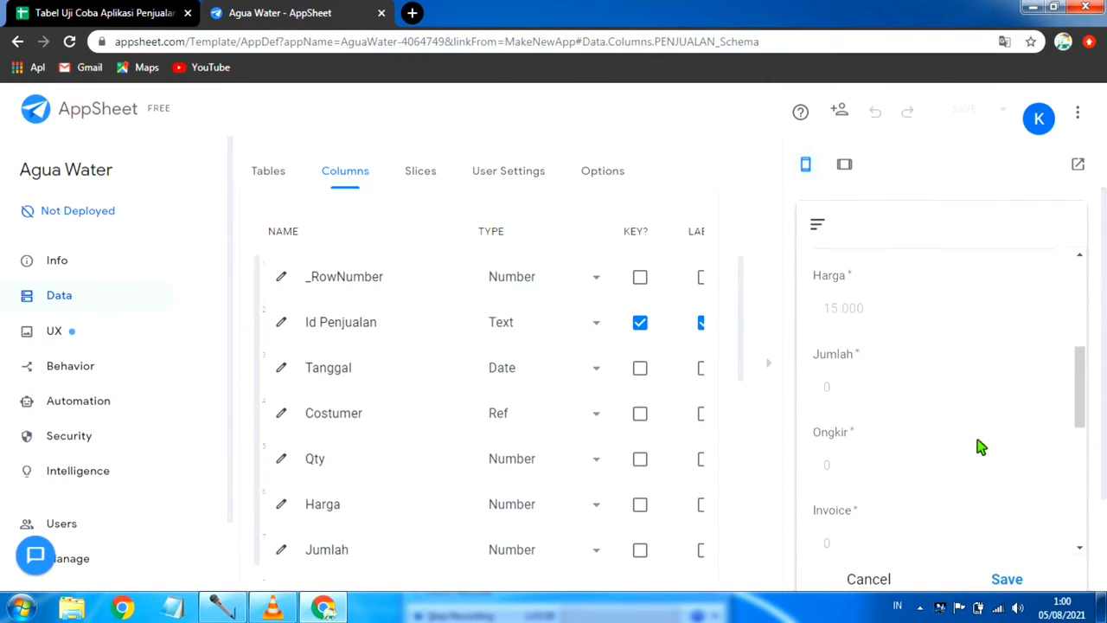
scroll(917, 405, down, 1)
scroll(880, 407, down, 1)
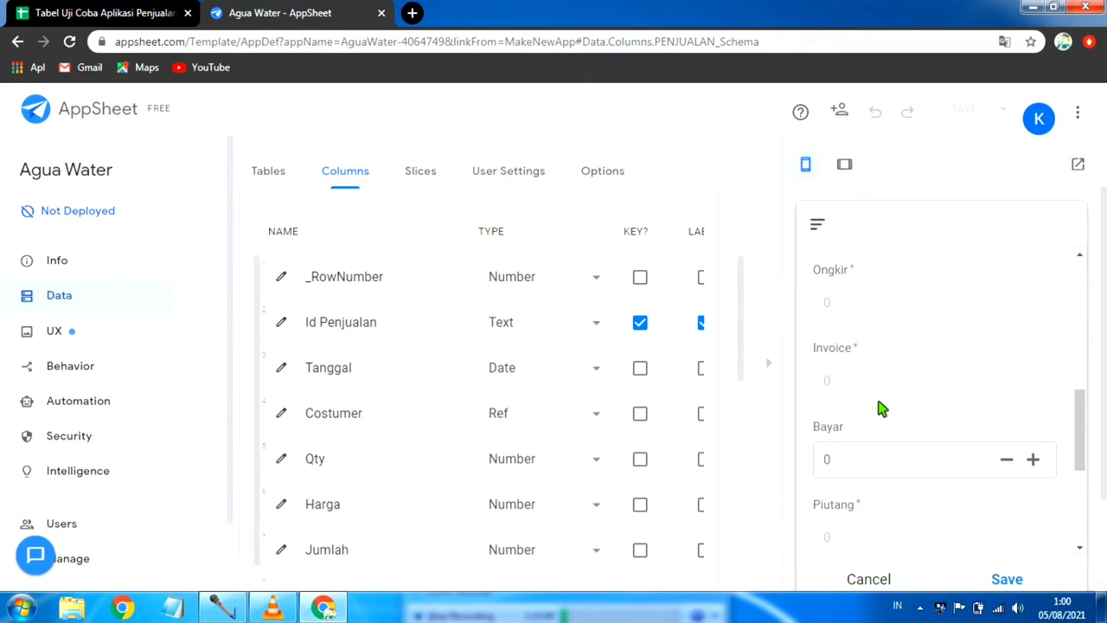
scroll(880, 408, down, 2)
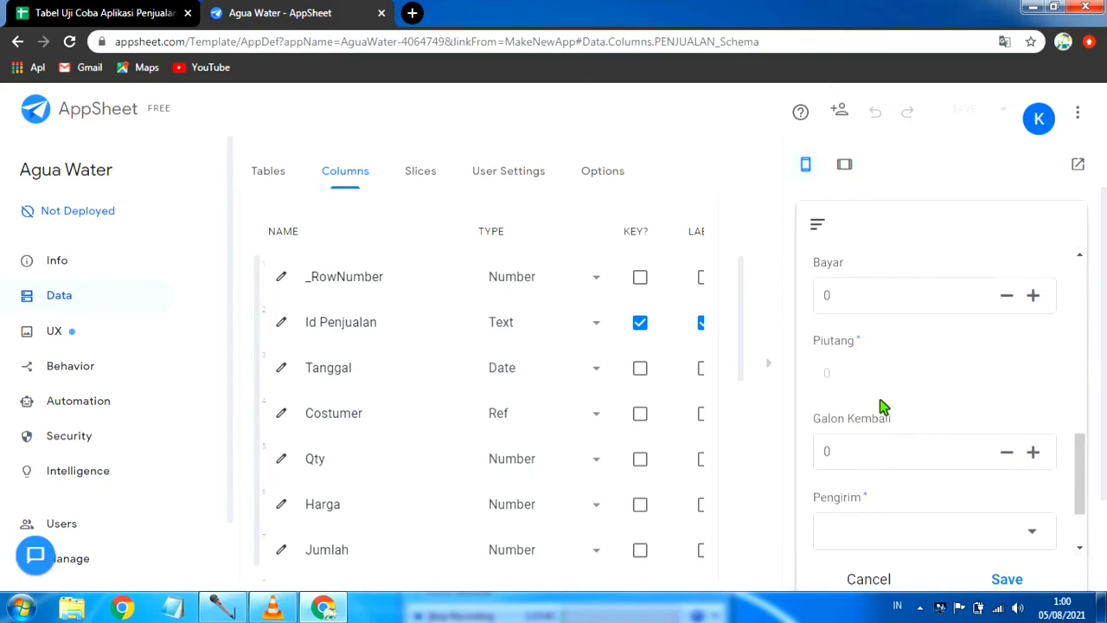
scroll(881, 408, down, 1)
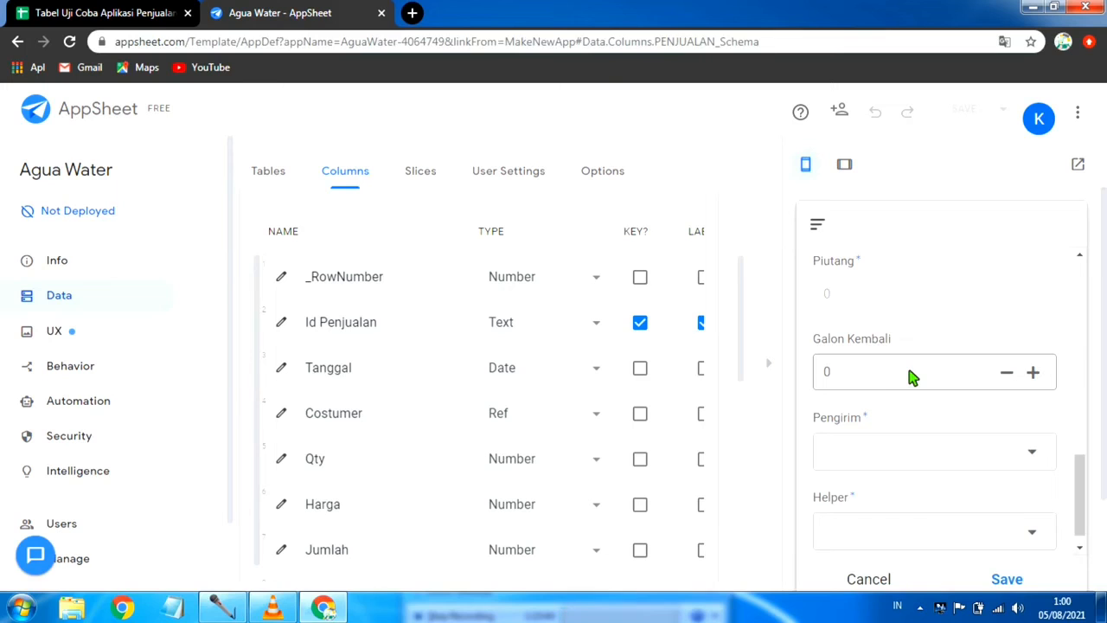
scroll(911, 376, down, 1)
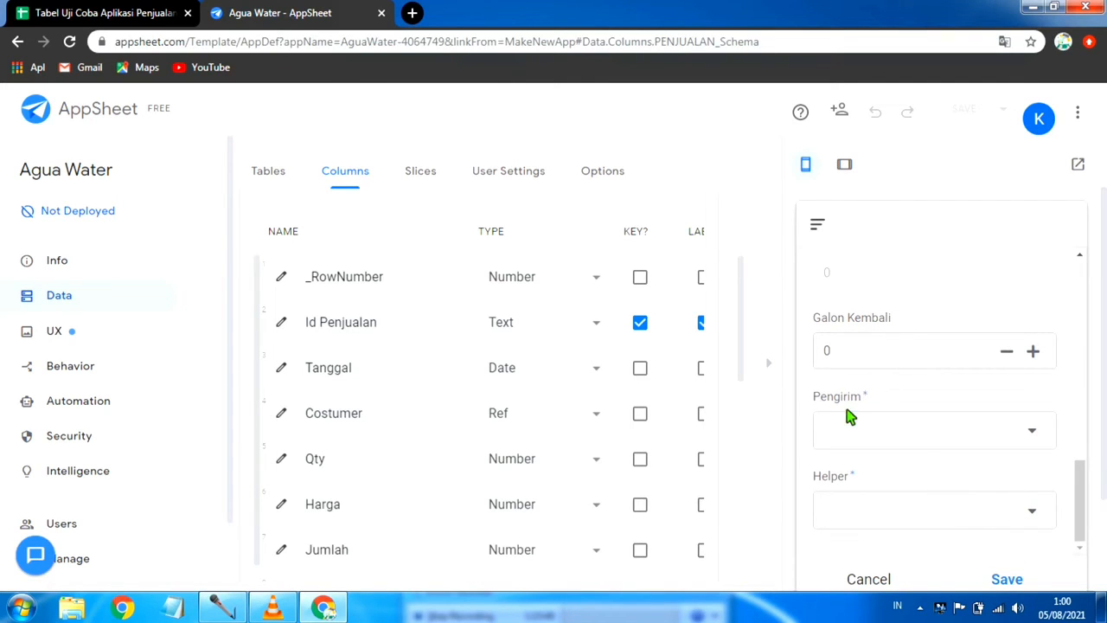
scroll(856, 432, down, 2)
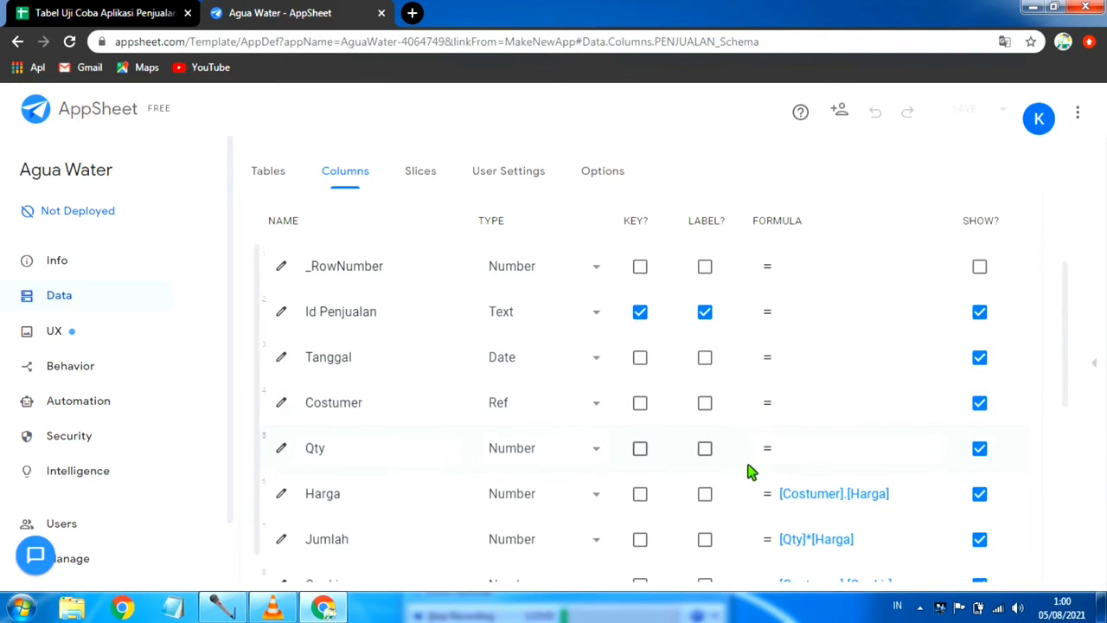
Step: Hide the app preview and review the formulas and Show settings of the PENJUALAN columns down to Ket
scroll(749, 470, down, 2)
scroll(376, 474, down, 4)
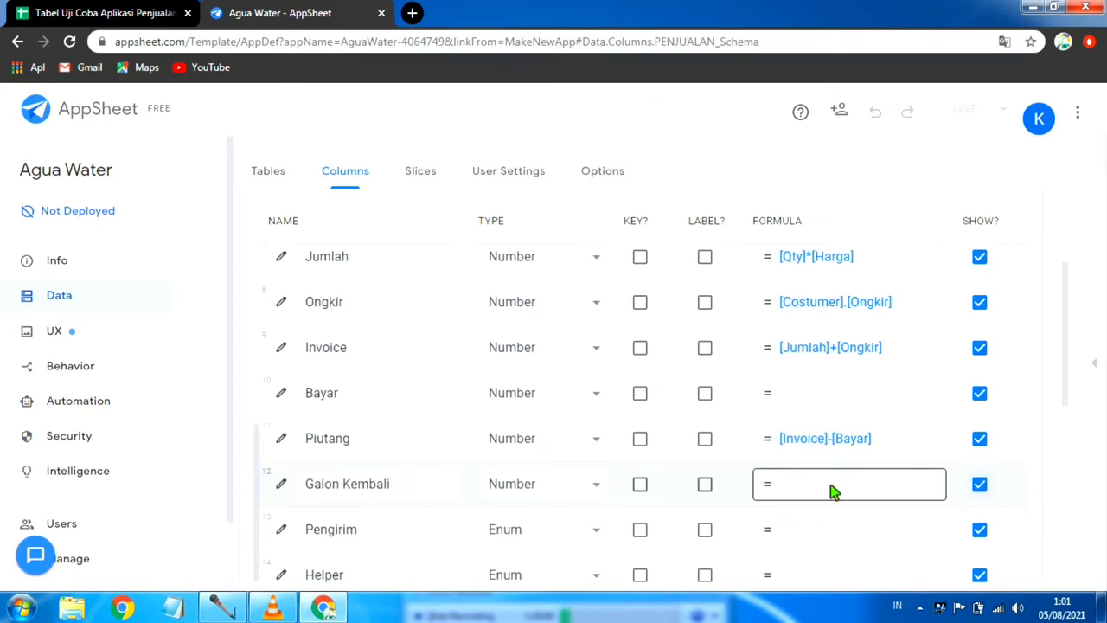
scroll(820, 491, down, 2)
scroll(814, 486, down, 1)
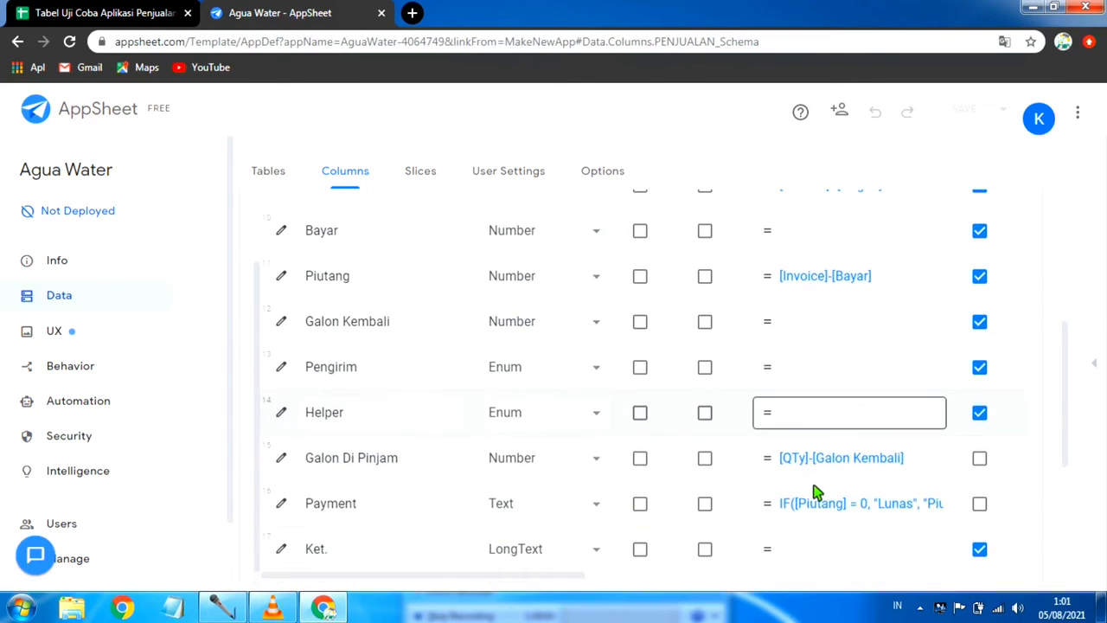
scroll(933, 460, up, 1)
scroll(933, 467, down, 1)
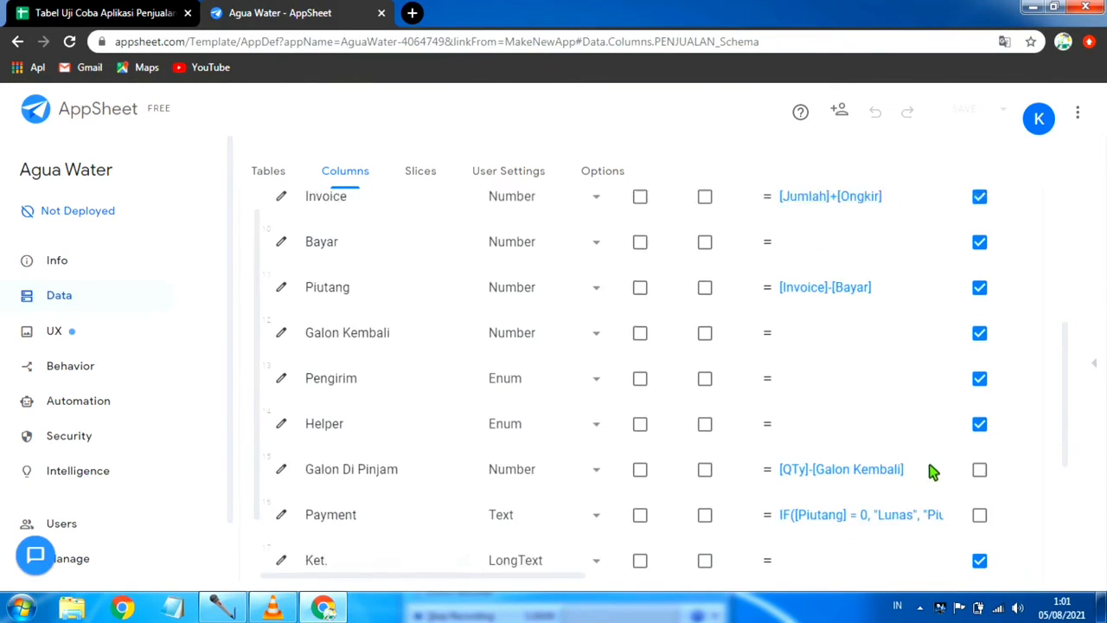
scroll(865, 492, down, 3)
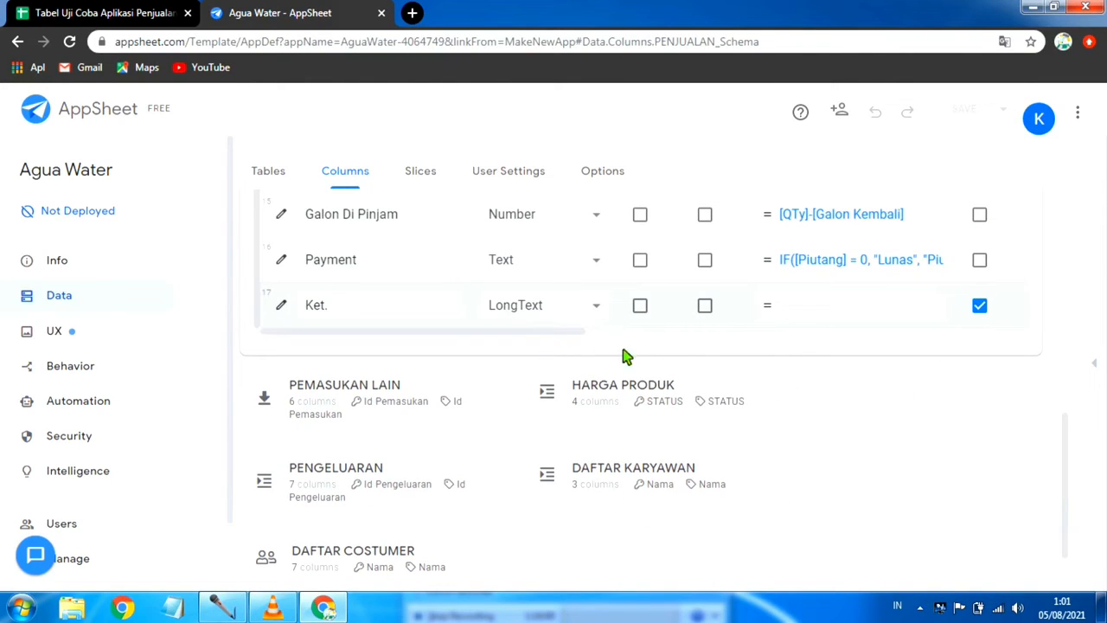
drag(626, 355, 552, 334)
click(664, 338)
drag(561, 343, 478, 361)
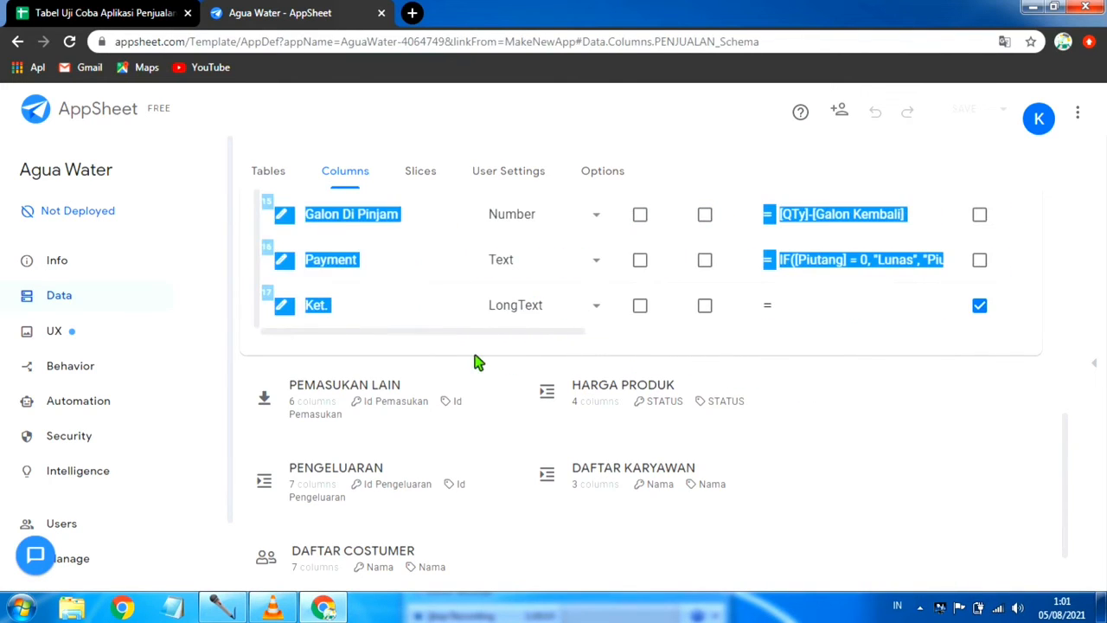
click(644, 360)
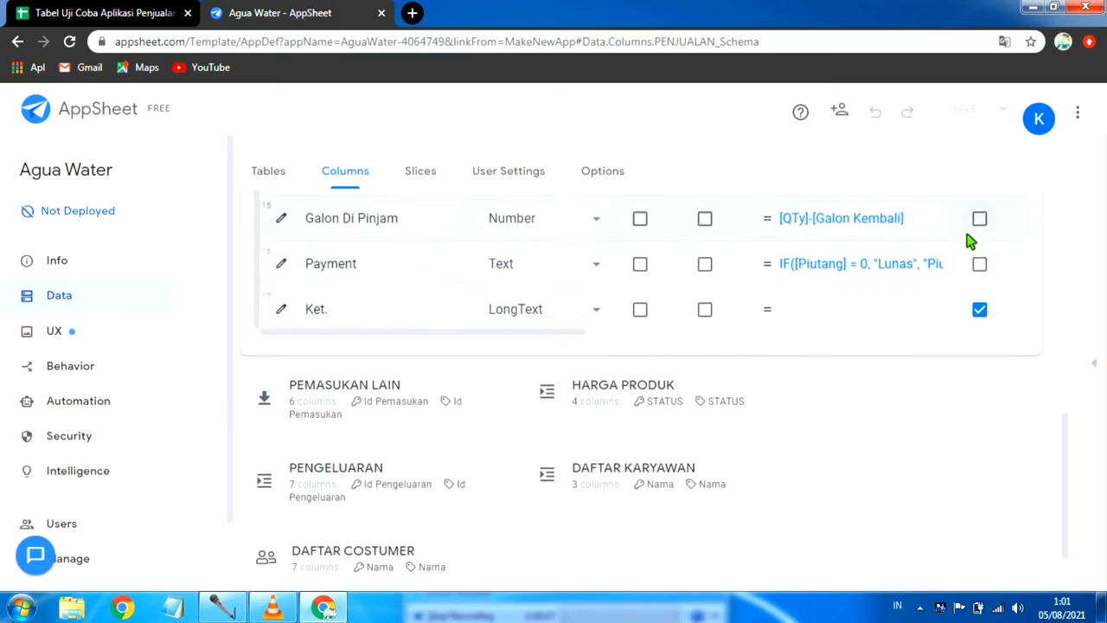
Step: Reopen the app preview and set Qty to 20 in the sales form
scroll(973, 242, up, 5)
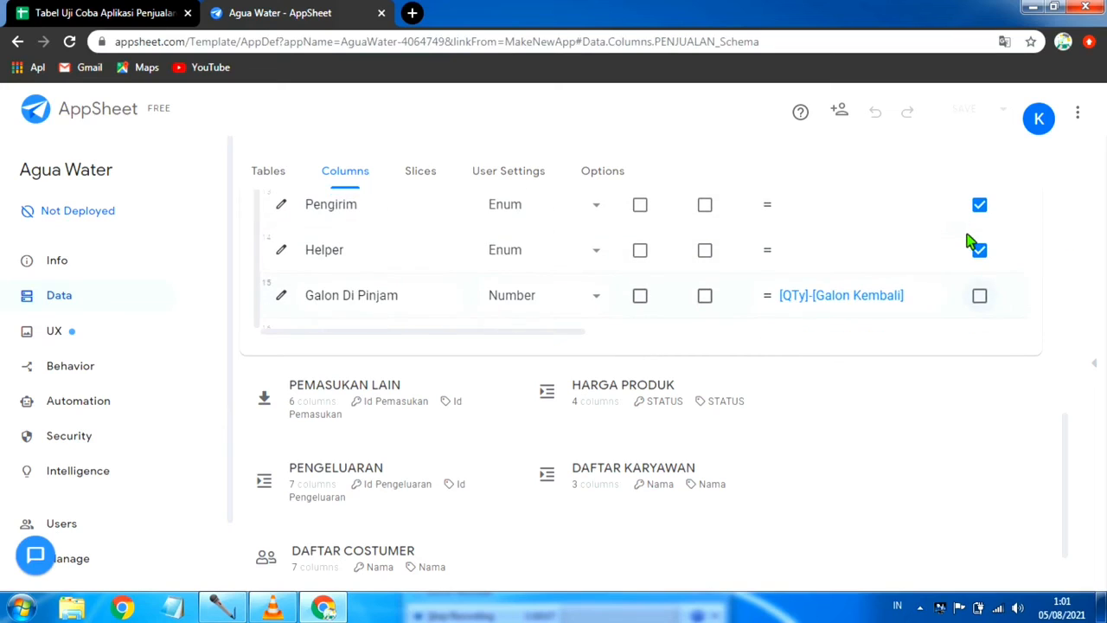
click(1093, 365)
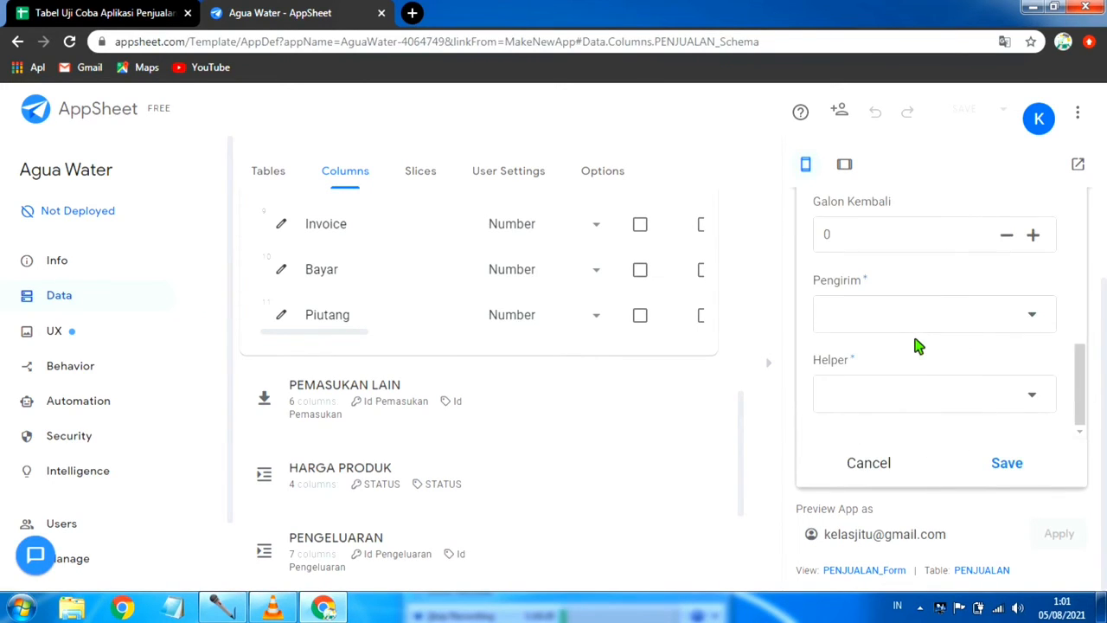
scroll(931, 276, up, 10)
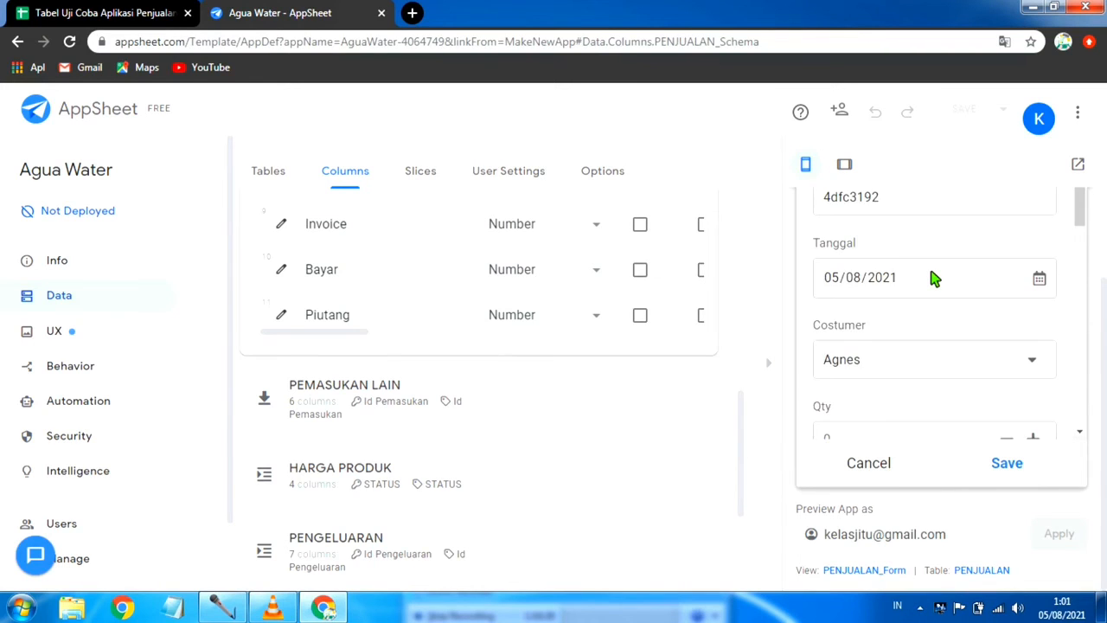
scroll(933, 276, down, 3)
scroll(933, 314, up, 3)
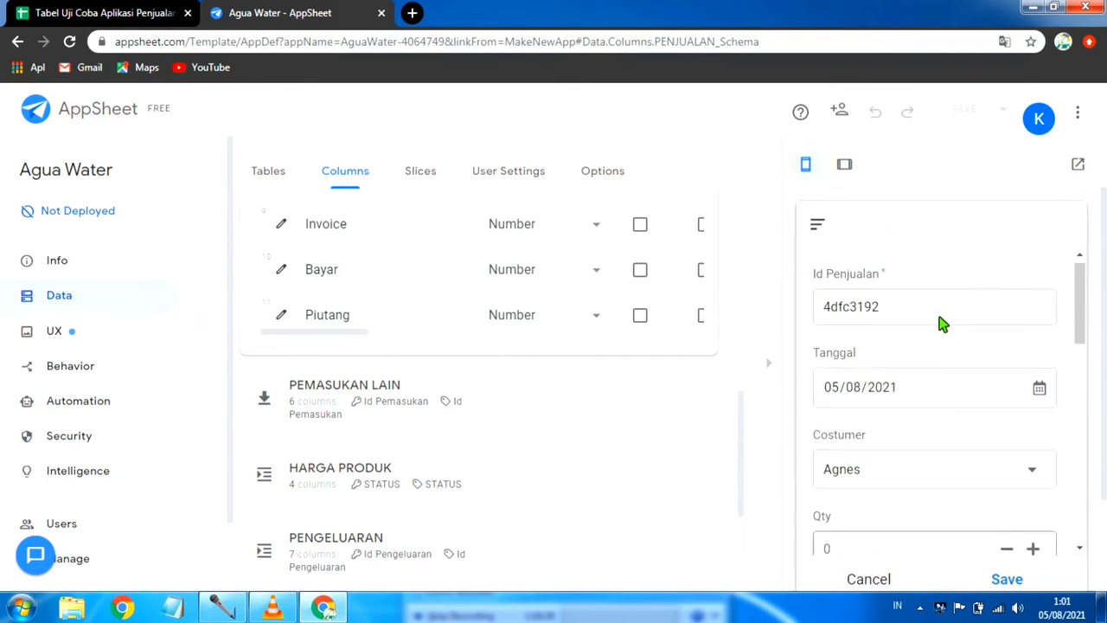
scroll(899, 406, down, 3)
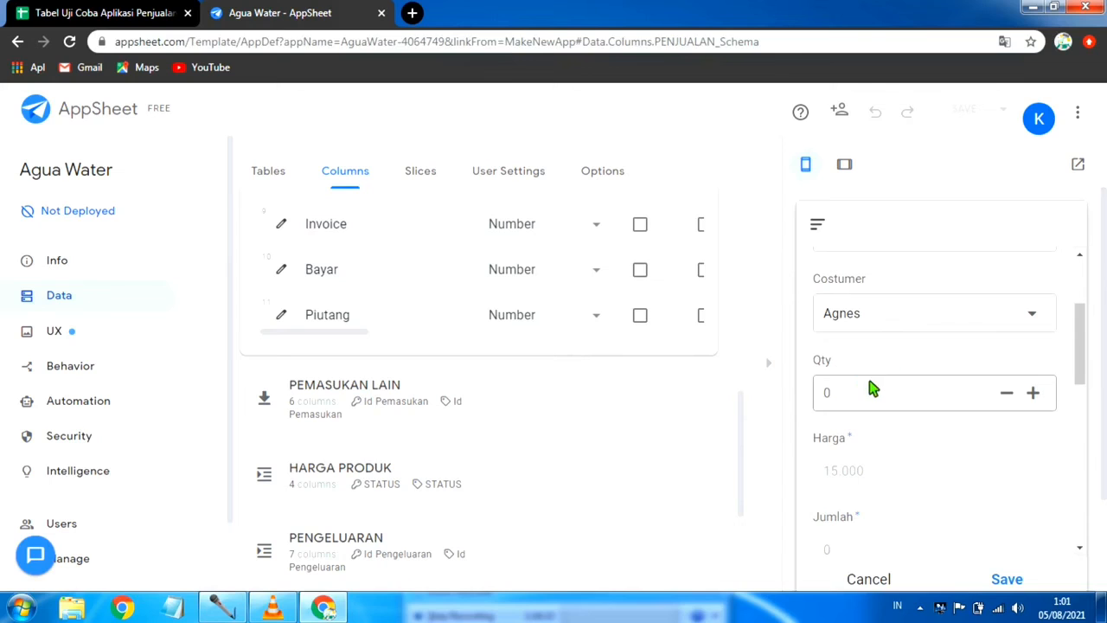
click(871, 402)
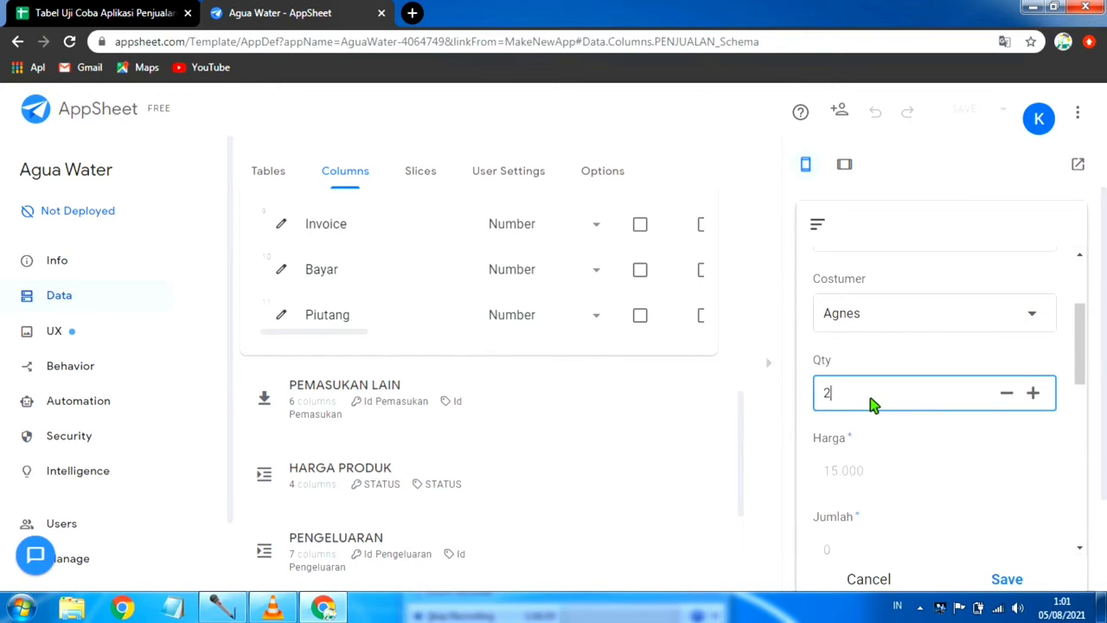
scroll(873, 405, down, 2)
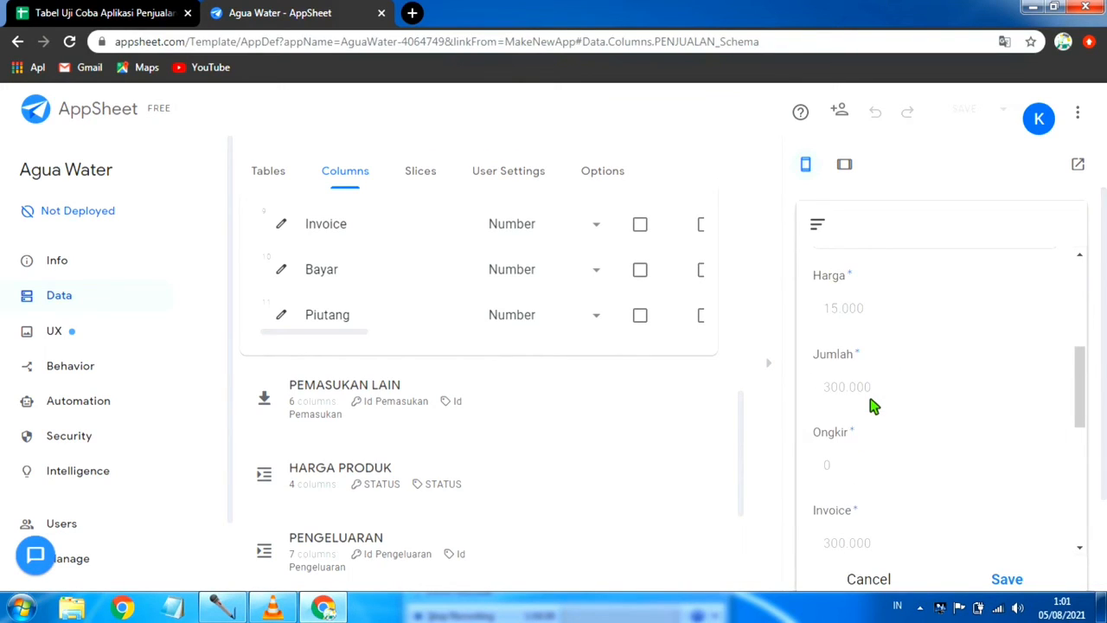
Step: Set Bayar to 150000 and Galon Kembali to 15 in the previewed sales form
scroll(898, 400, down, 2)
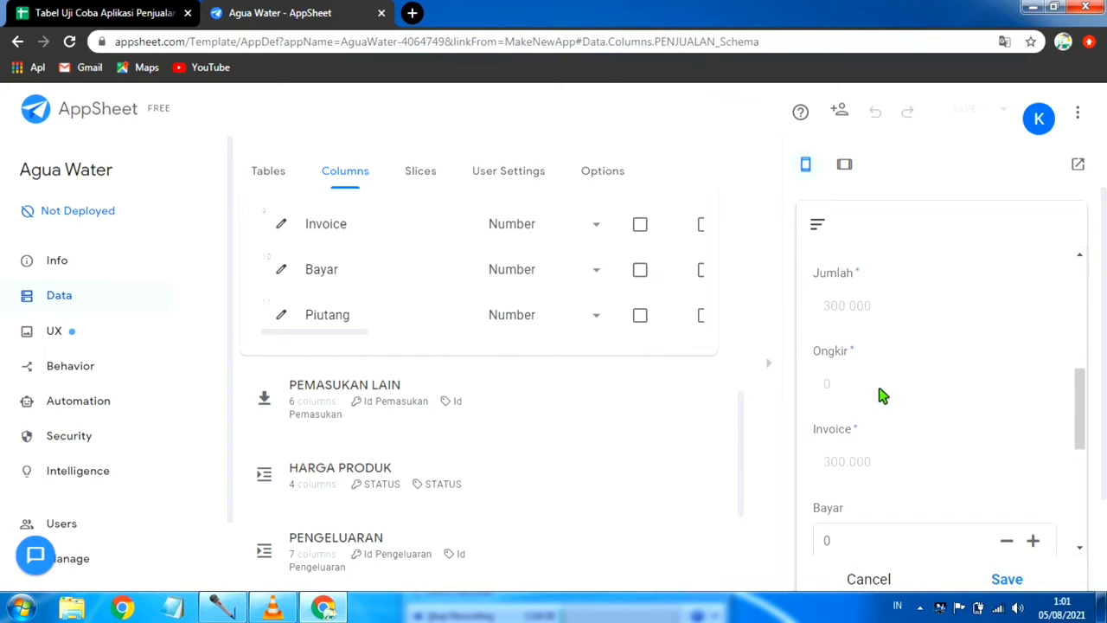
scroll(874, 388, down, 1)
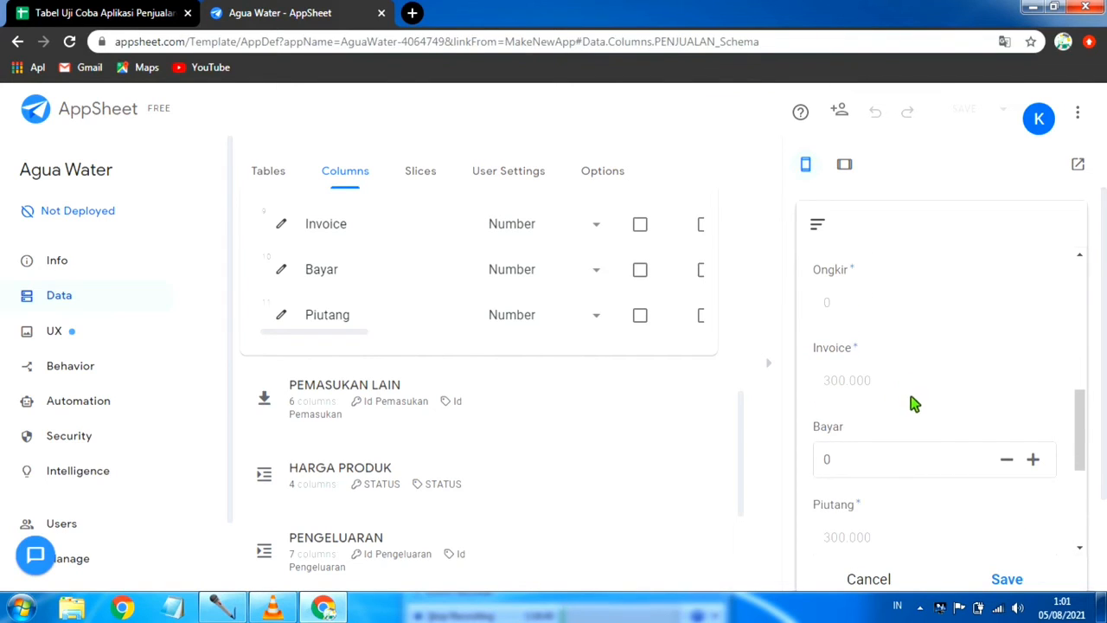
scroll(903, 406, down, 2)
click(884, 383)
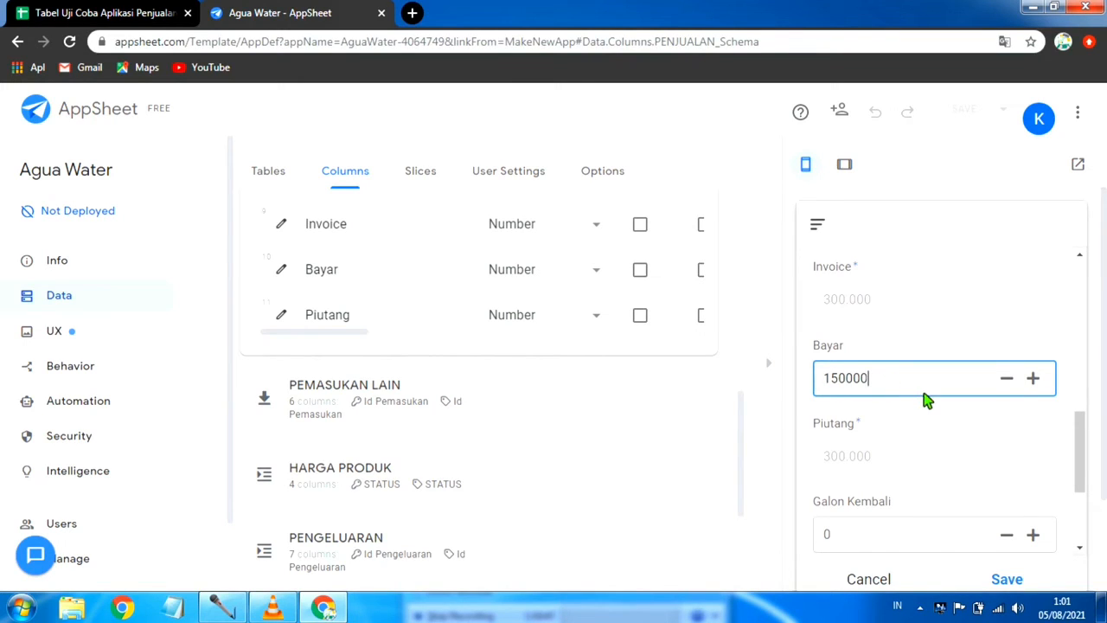
scroll(923, 393, down, 2)
scroll(913, 342, up, 1)
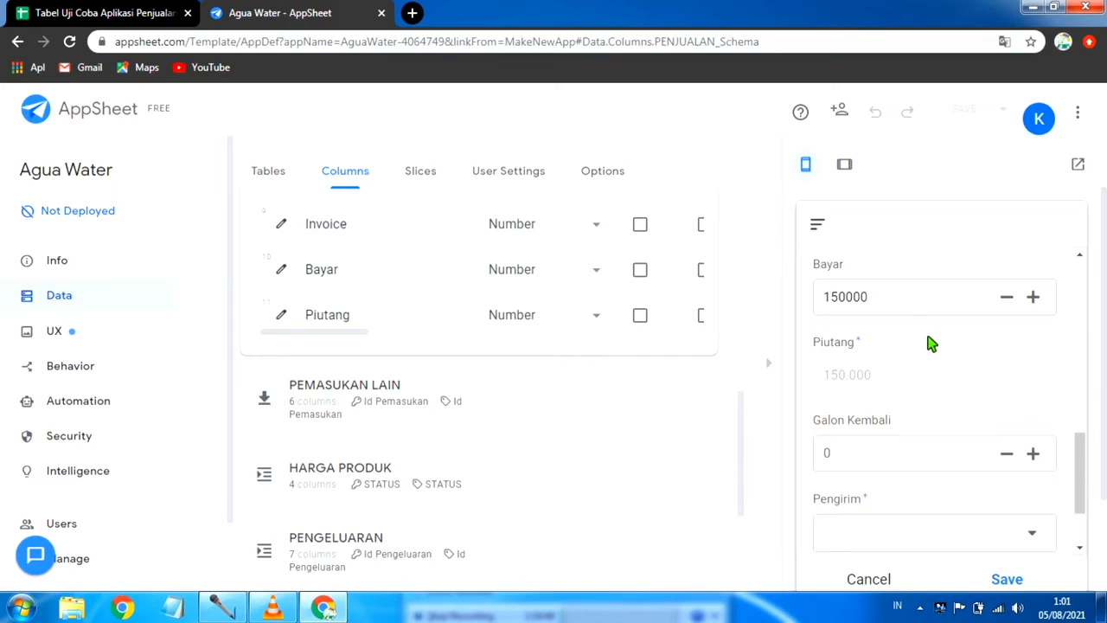
scroll(891, 429, down, 1)
click(862, 372)
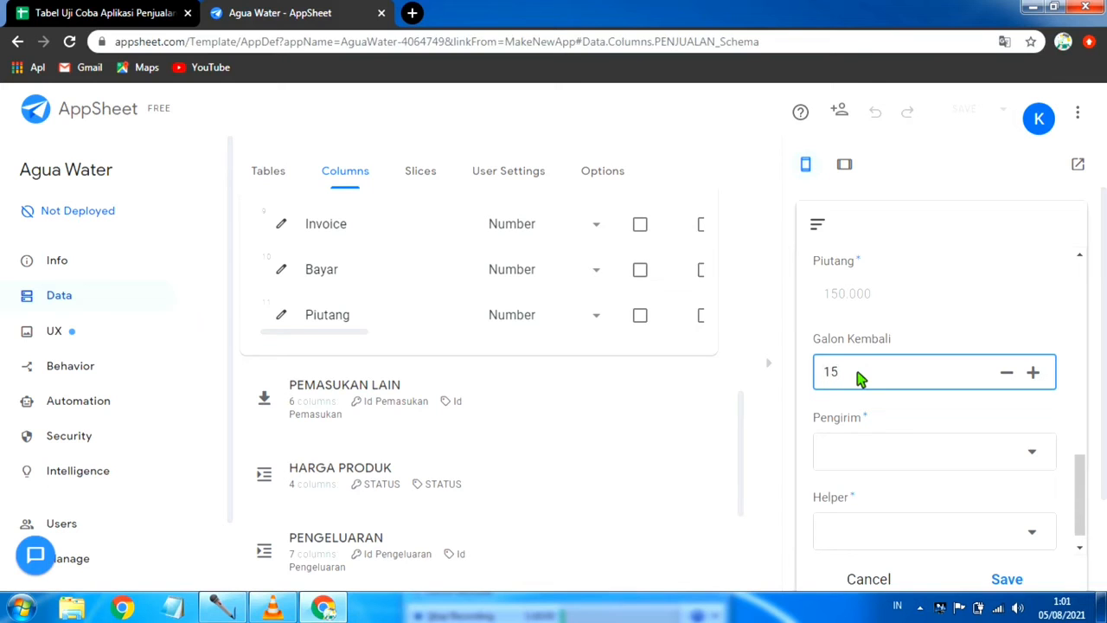
Step: Choose the first listed employee as Pengirim and the third as Helper, and save the sales entry
click(1005, 452)
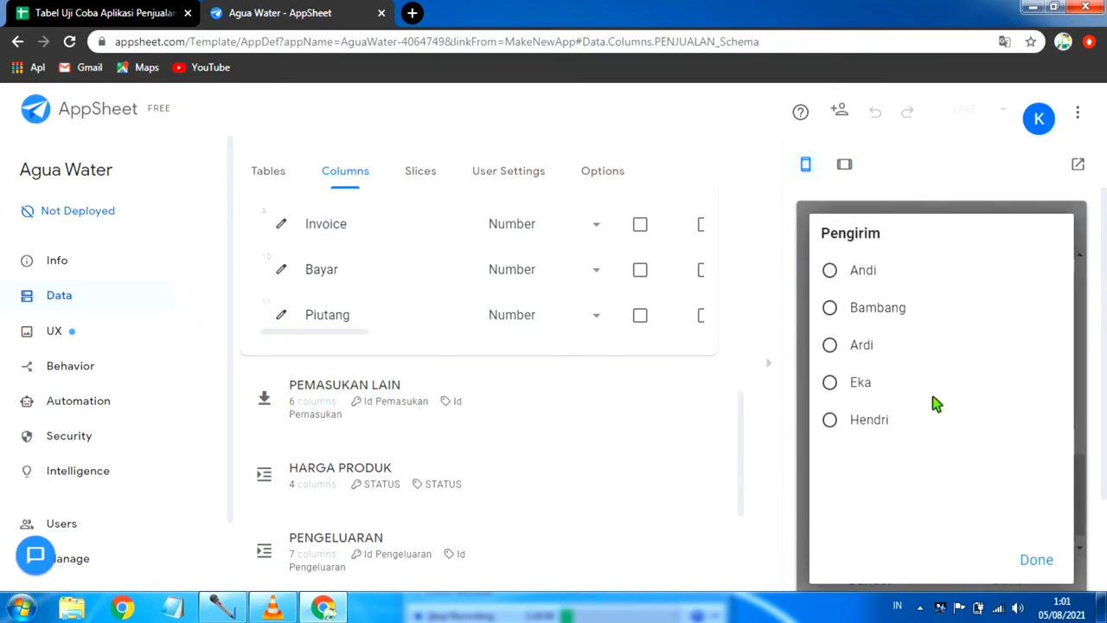
click(879, 274)
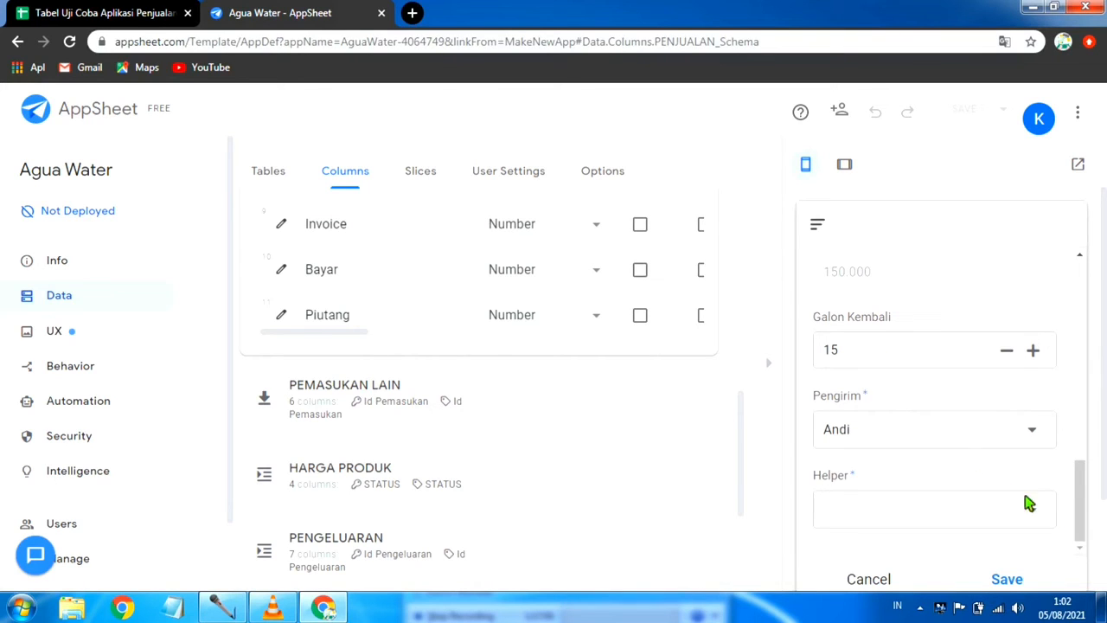
click(1041, 515)
click(877, 348)
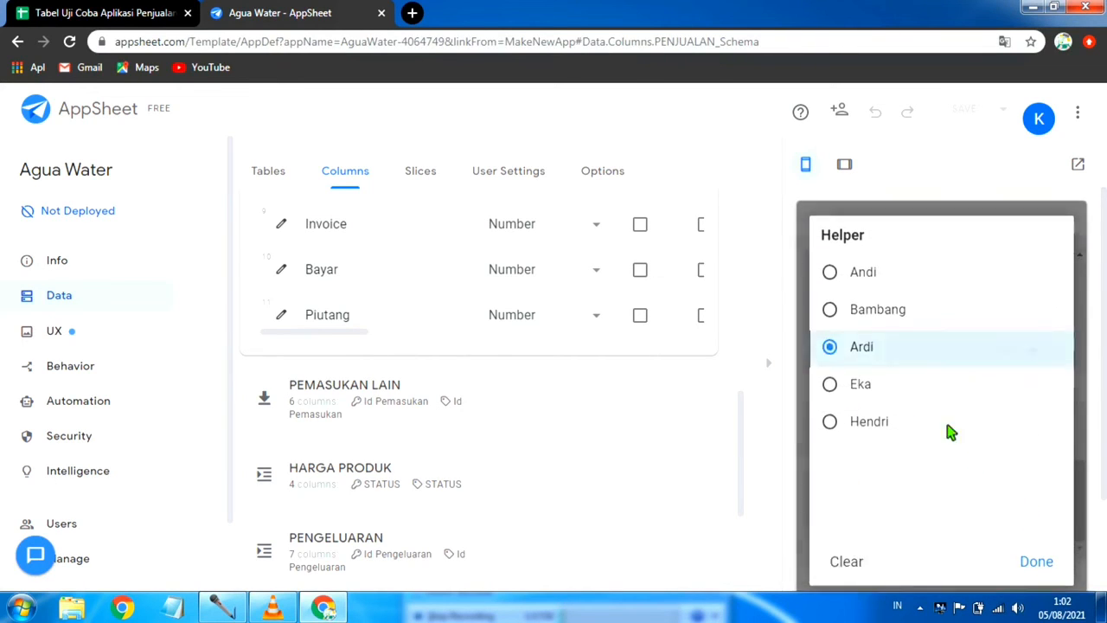
scroll(986, 471, down, 1)
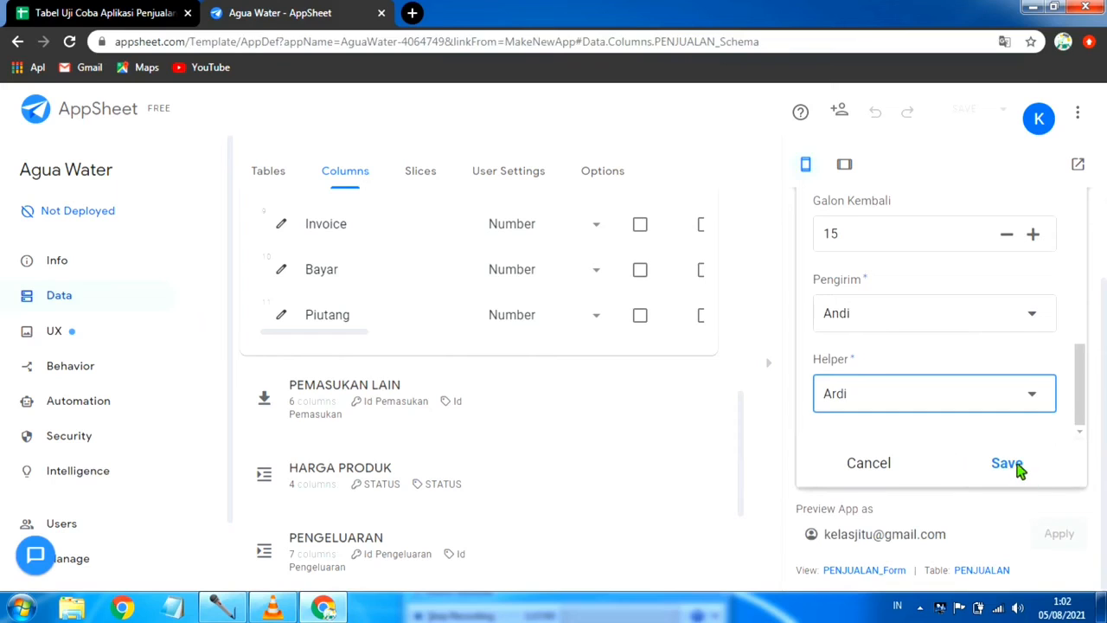
click(1006, 464)
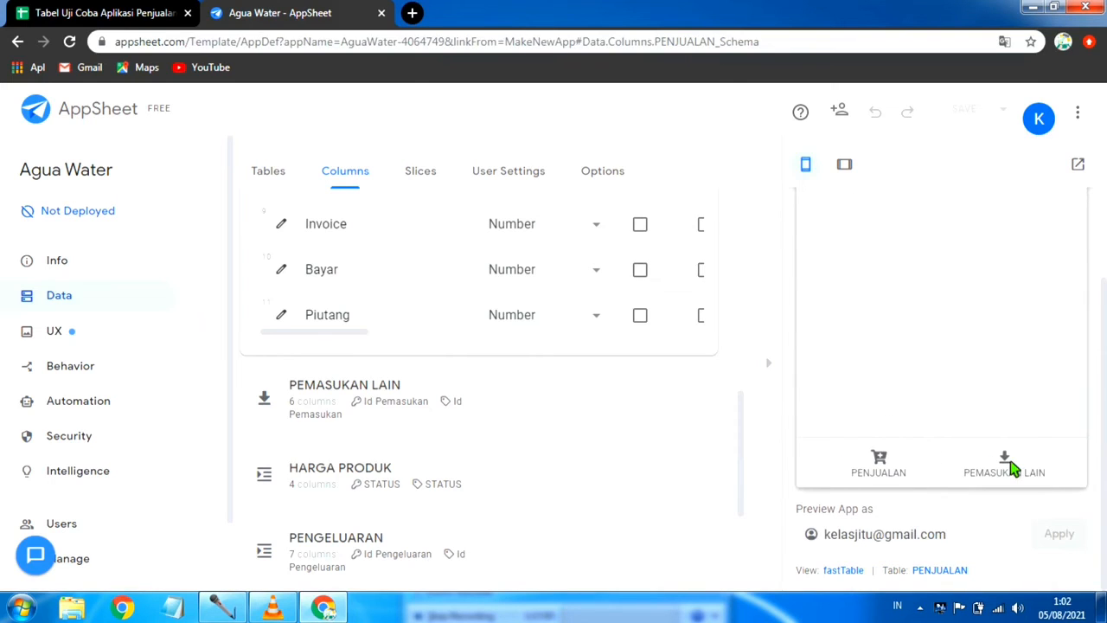
Step: Sync the previewed app and check the saved sale in the PENJUALAN view
scroll(850, 278, up, 2)
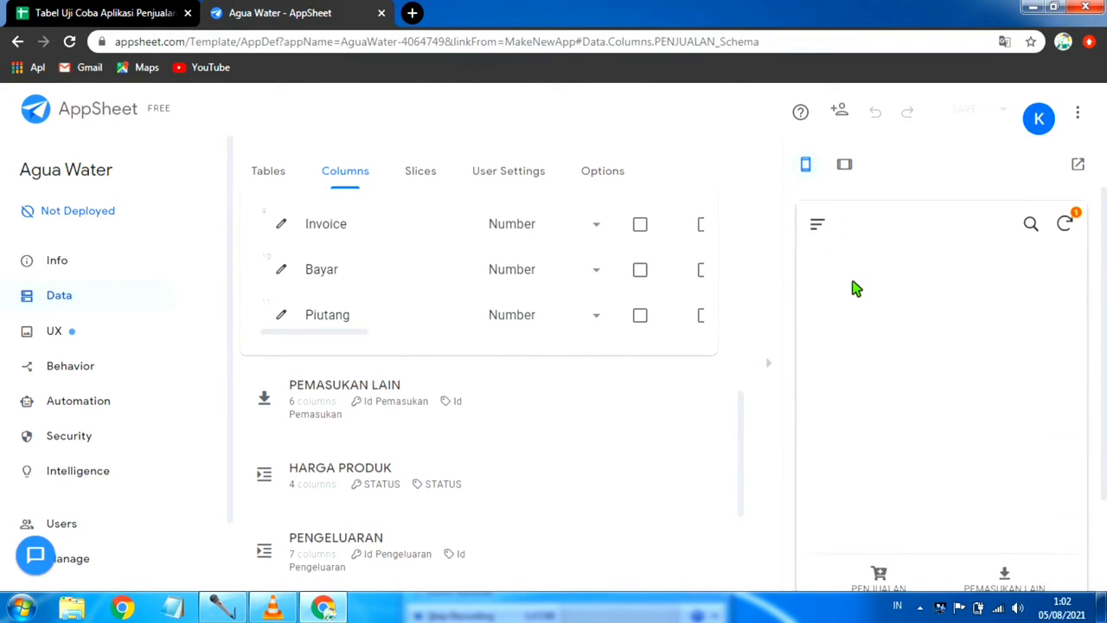
click(1066, 224)
scroll(890, 341, down, 2)
click(877, 459)
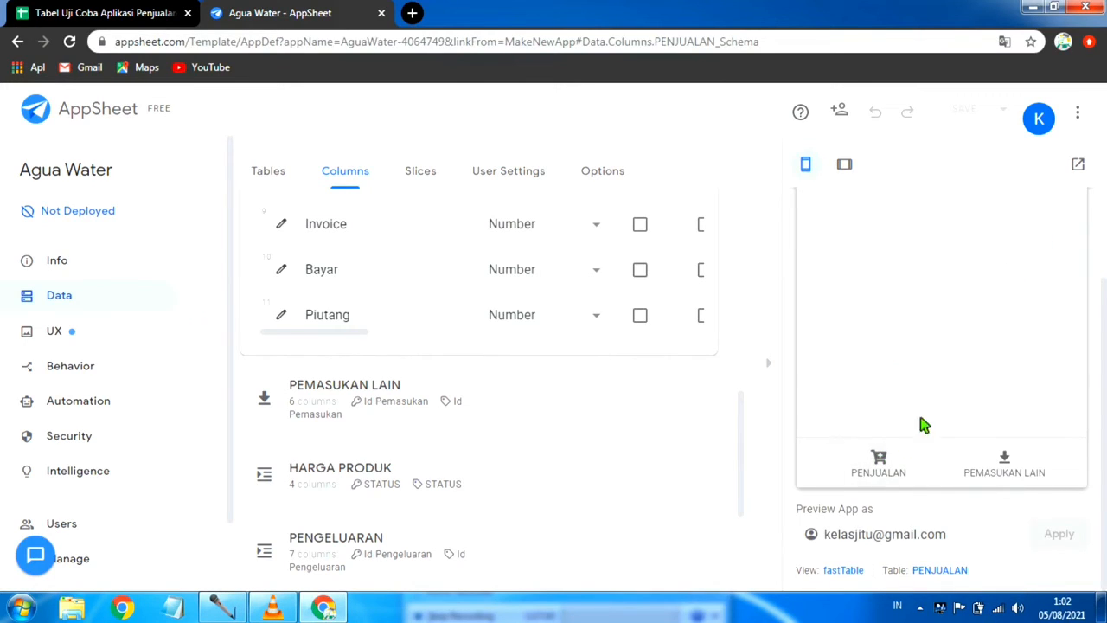
scroll(940, 397, up, 2)
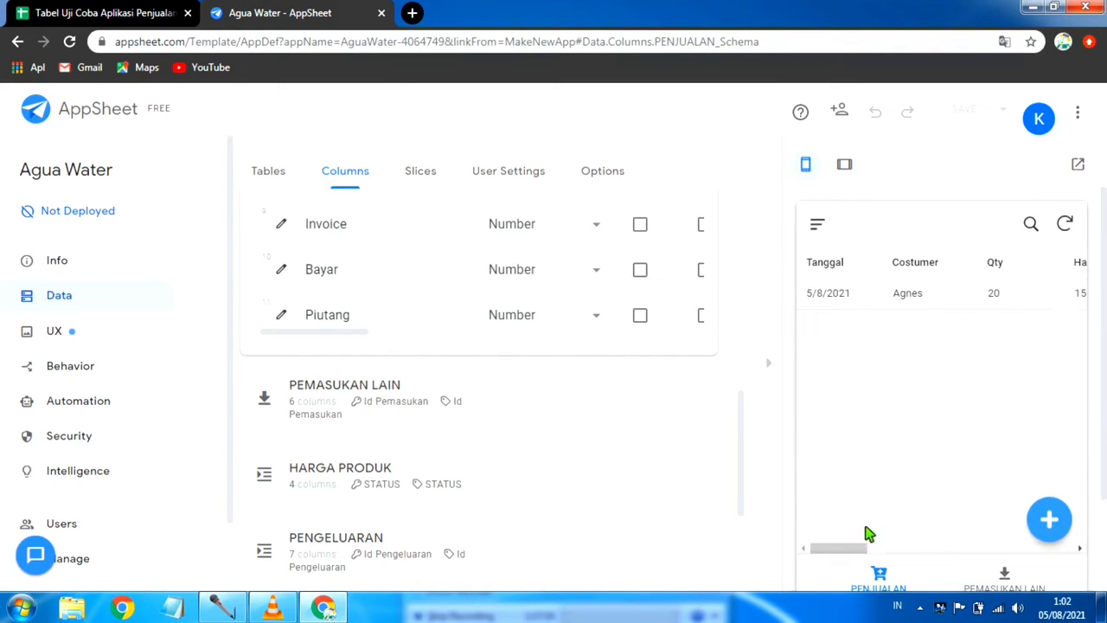
drag(859, 553, 821, 563)
scroll(908, 402, down, 1)
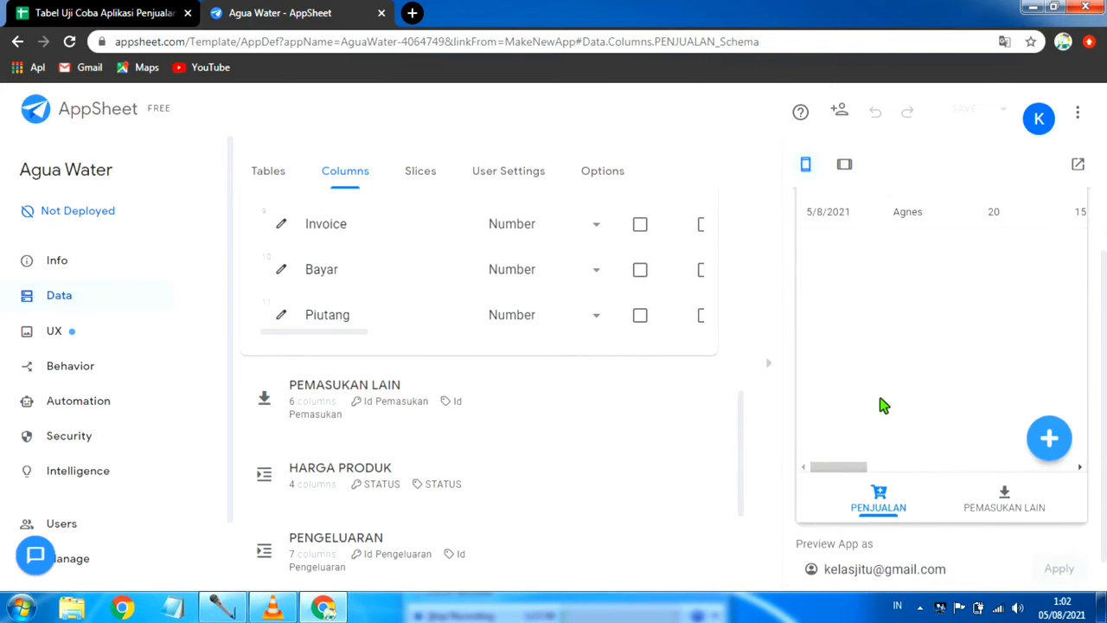
scroll(882, 405, up, 1)
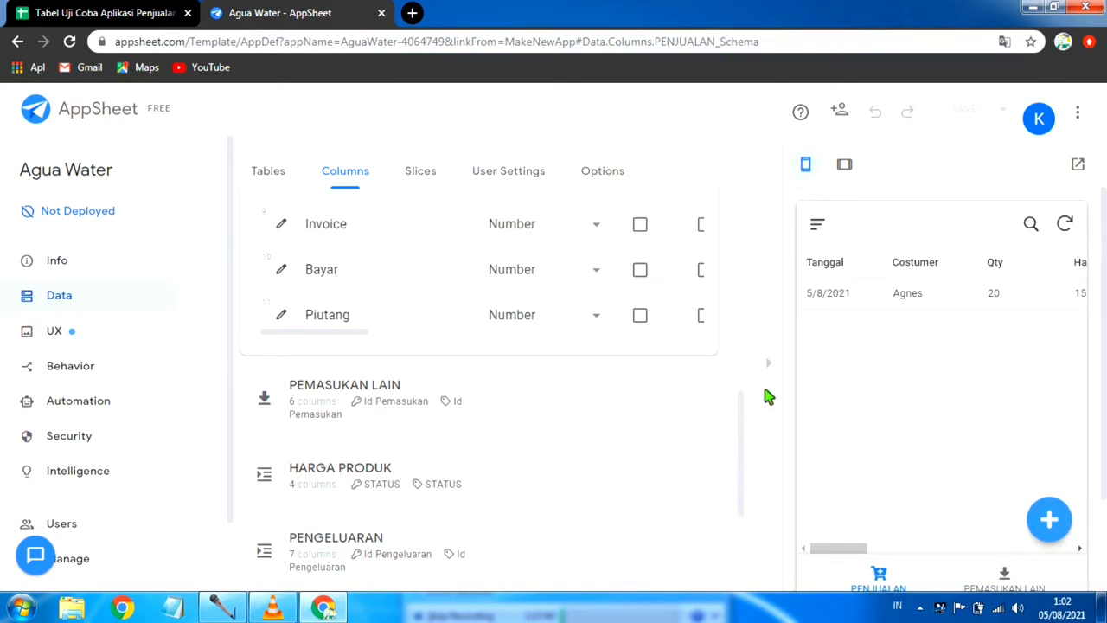
Step: Expand the PEMASUKAN LAIN columns and check that table's new-entry form in the preview, cancelling the entry
click(478, 397)
scroll(1033, 491, down, 1)
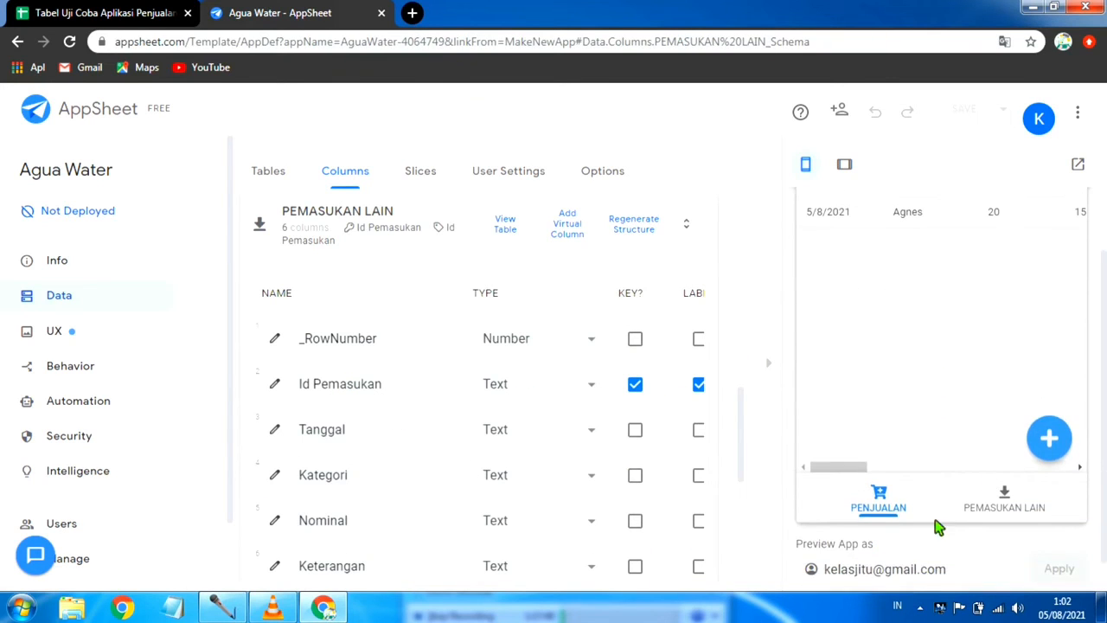
click(1019, 506)
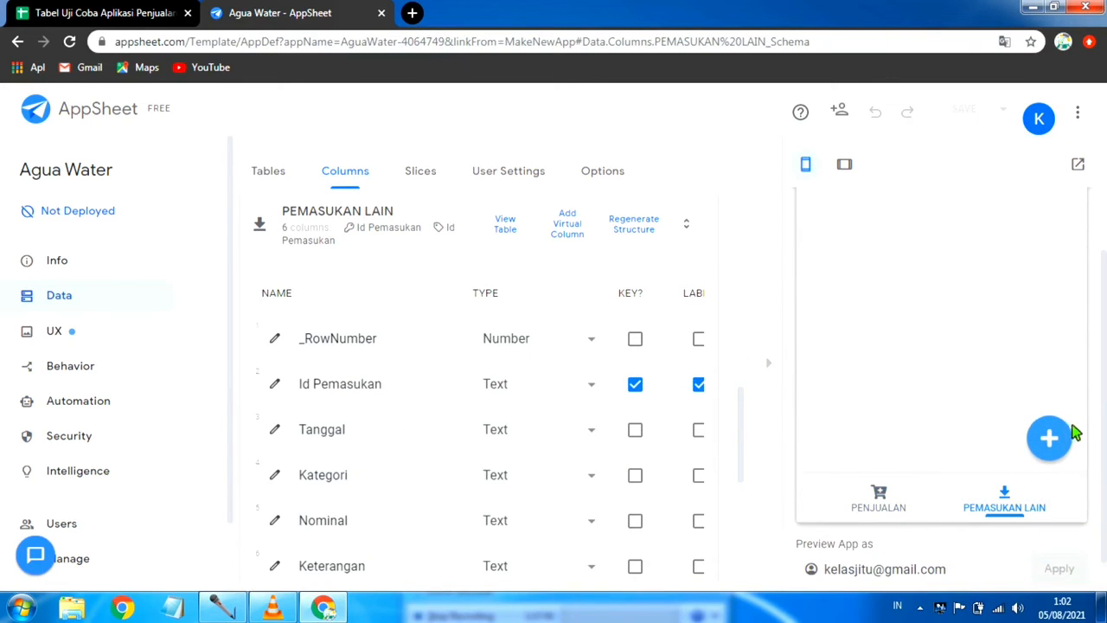
click(1049, 439)
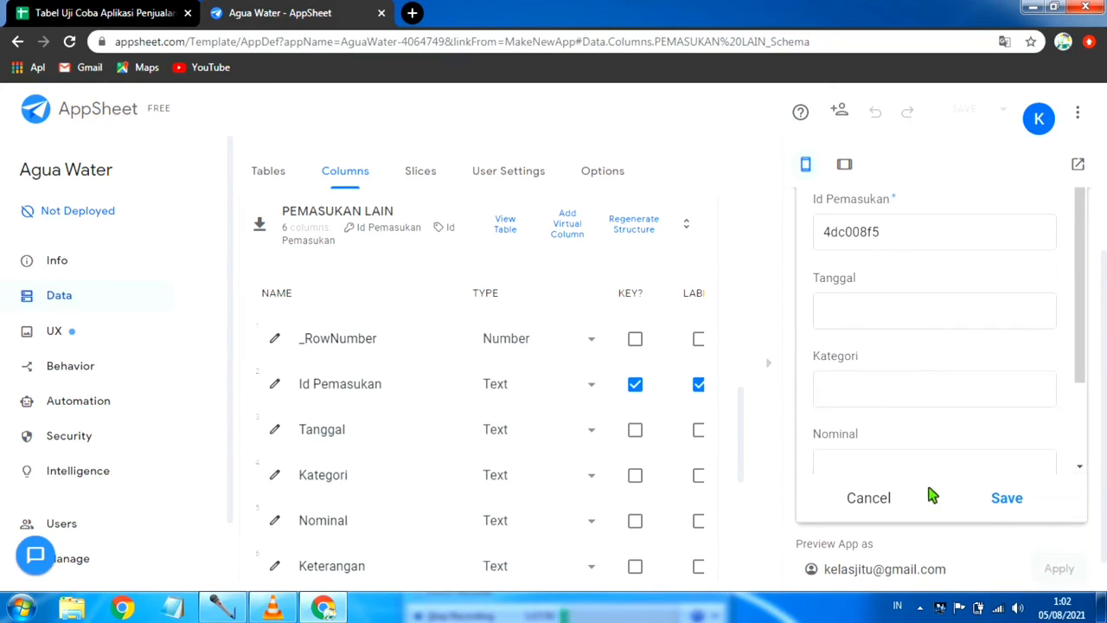
click(843, 494)
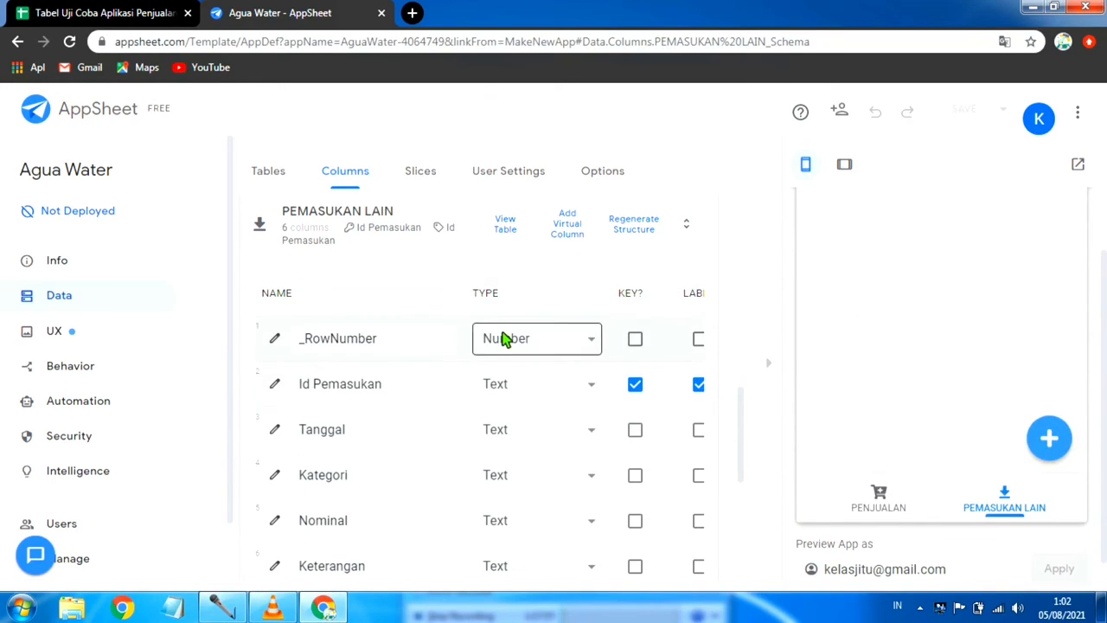
Step: Set the type of the Tanggal column in PEMASUKAN LAIN to Date
scroll(476, 403, down, 2)
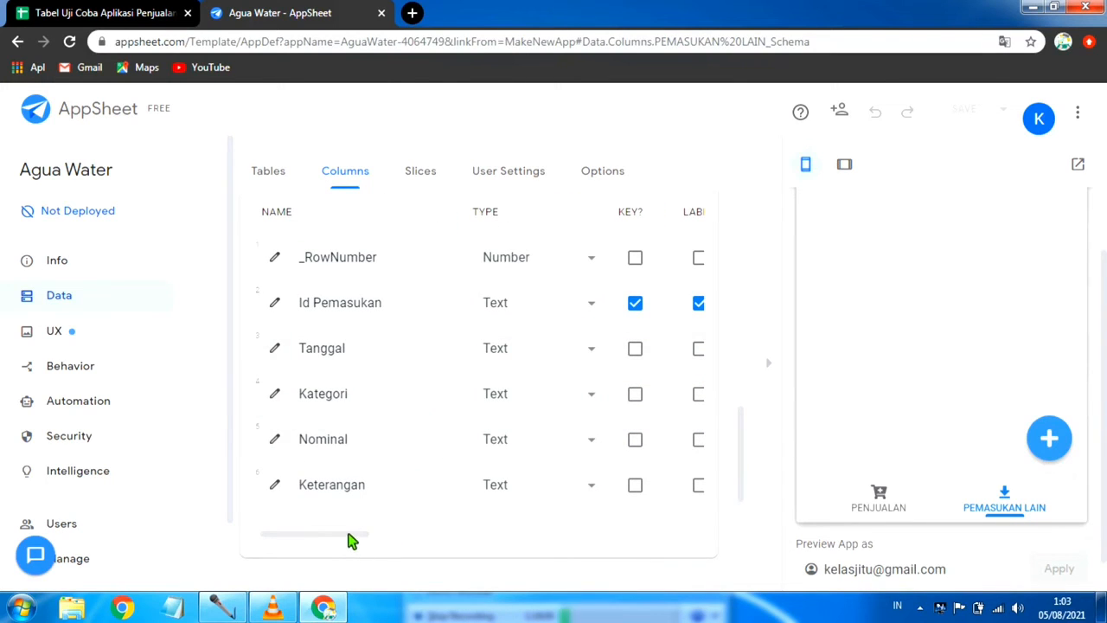
drag(348, 534, 340, 562)
click(597, 350)
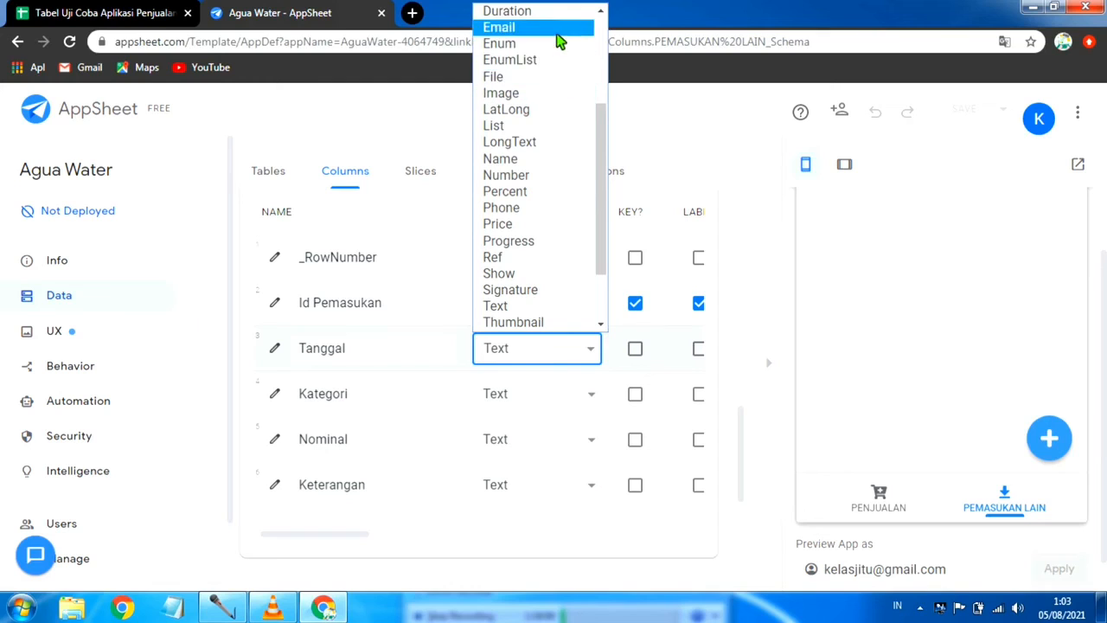
scroll(557, 264, up, 3)
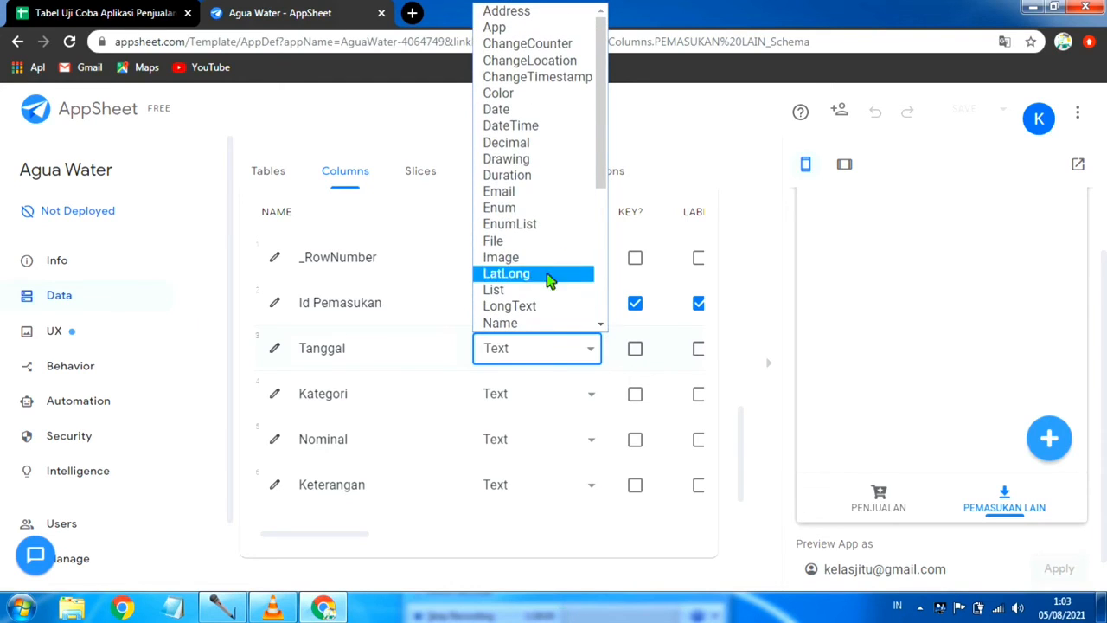
click(519, 111)
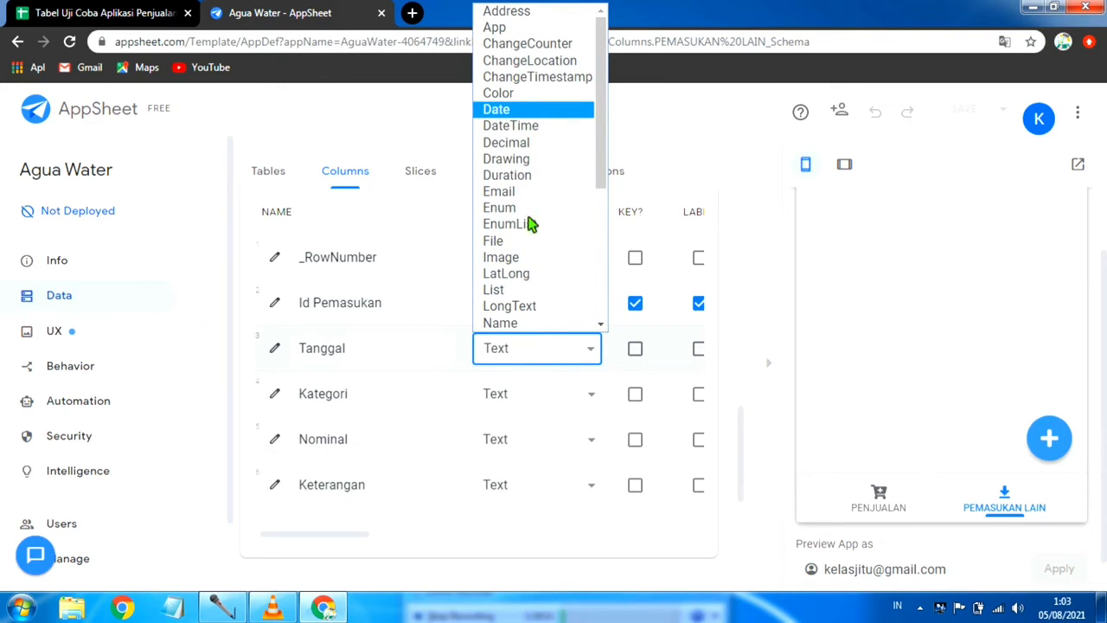
Step: Give the Tanggal column of PEMASUKAN LAIN the app formula Today(), and save the app with data verification
click(275, 348)
scroll(484, 423, down, 3)
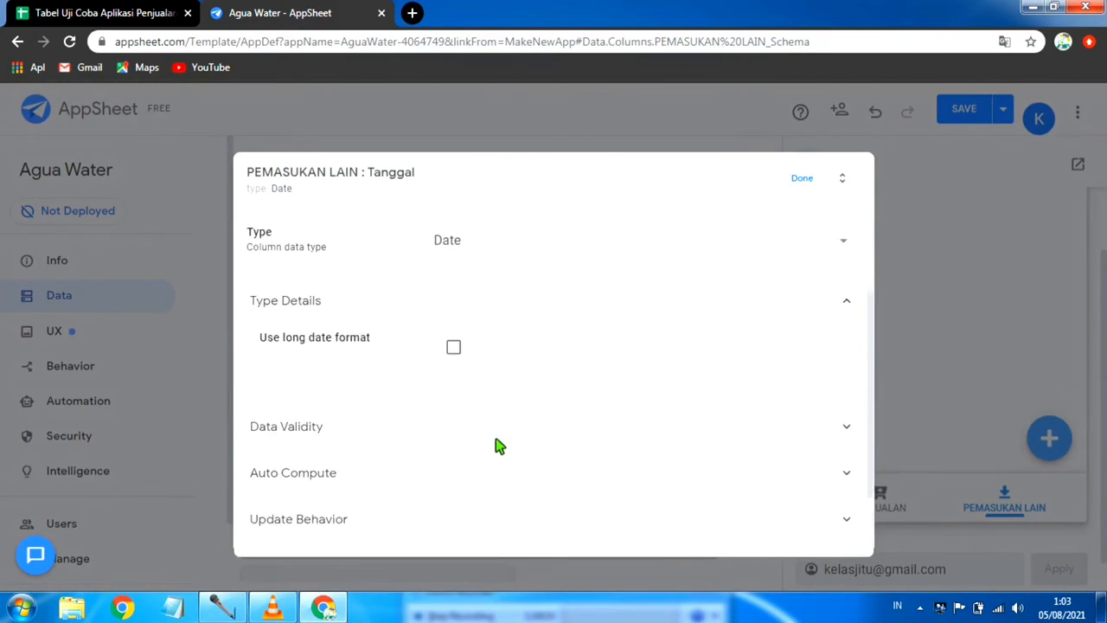
click(445, 374)
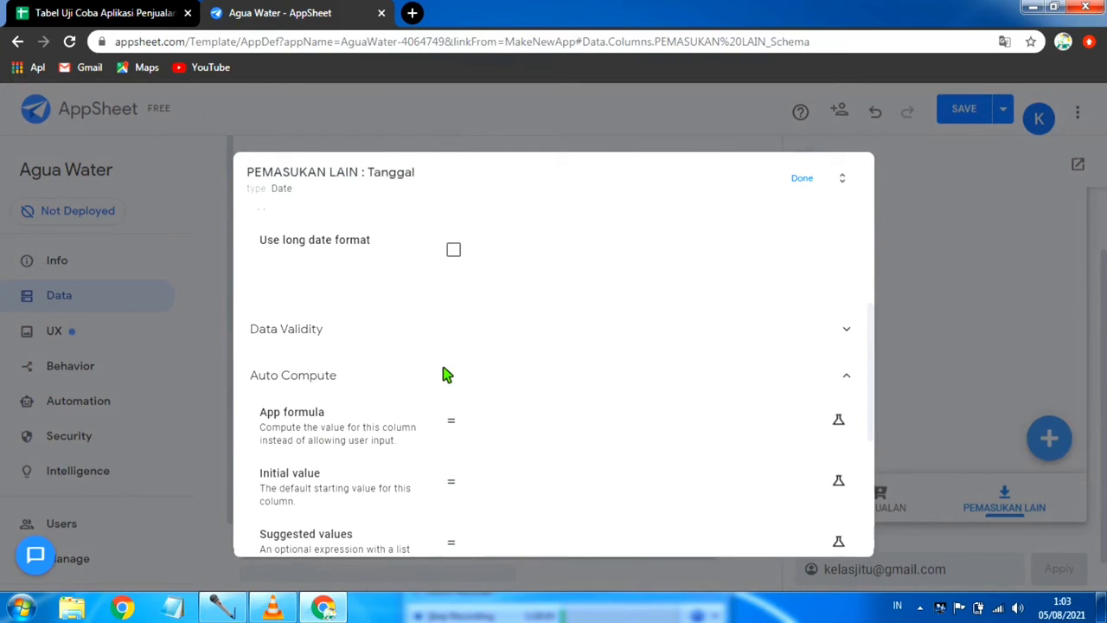
click(561, 422)
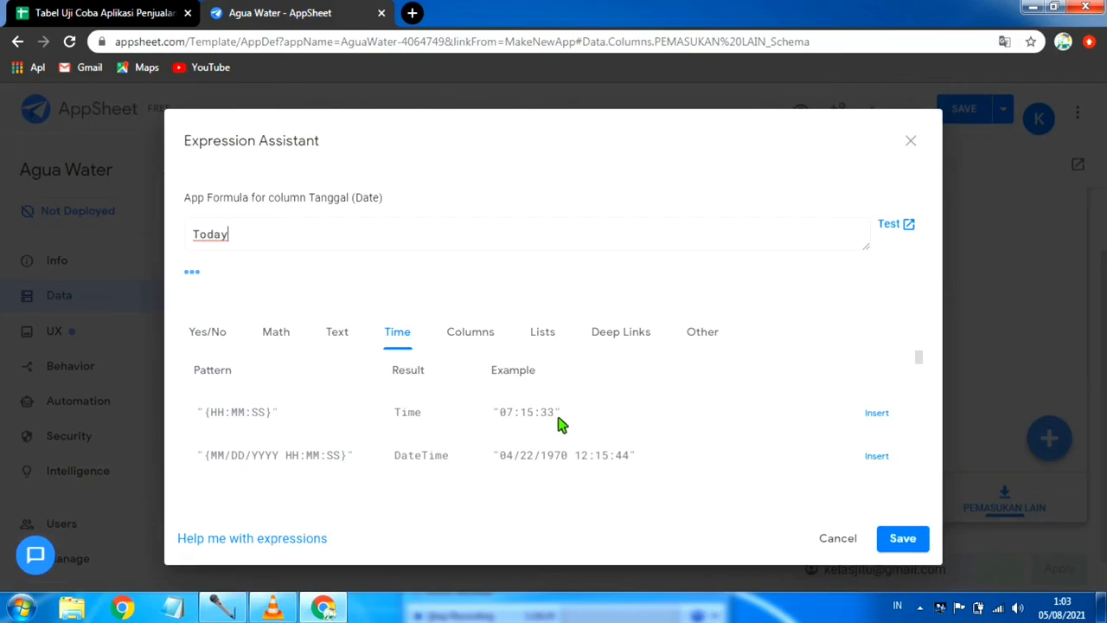
text(()
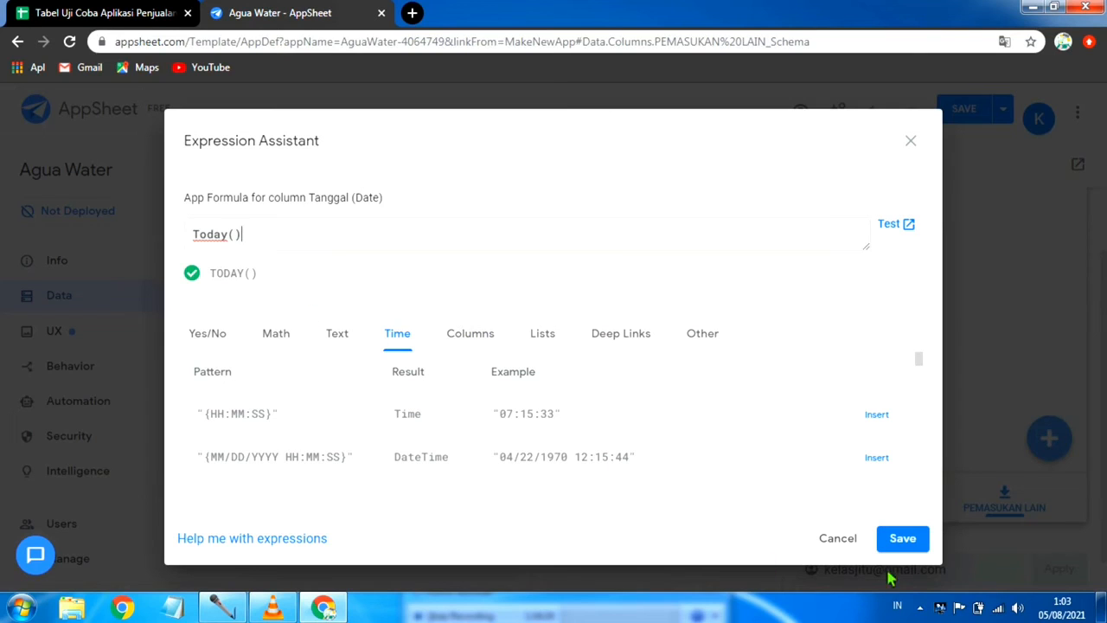
click(901, 539)
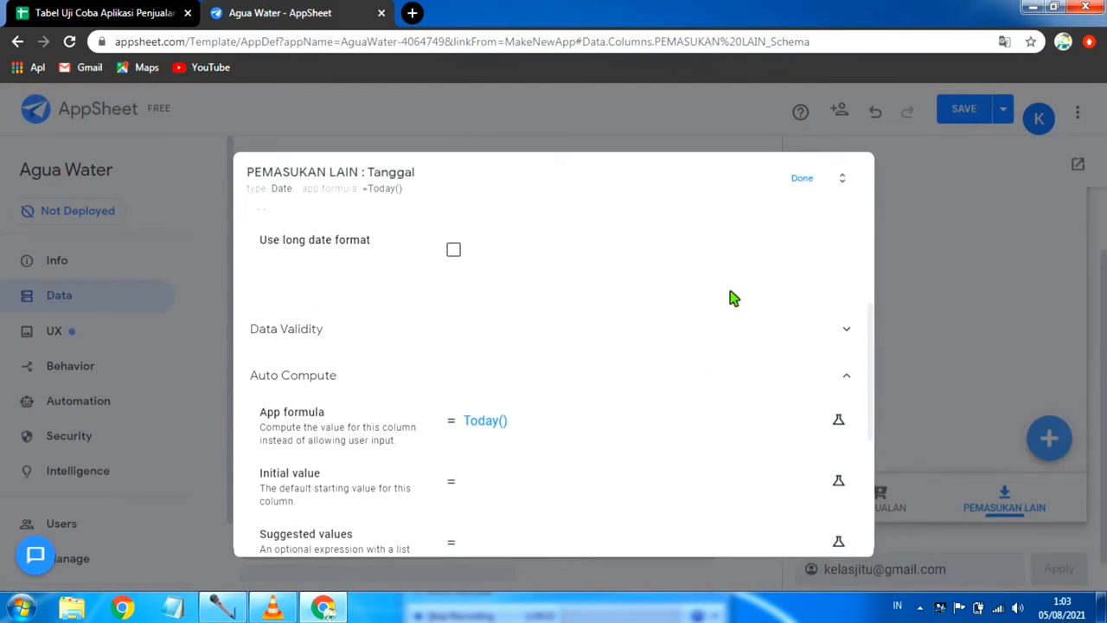
click(802, 180)
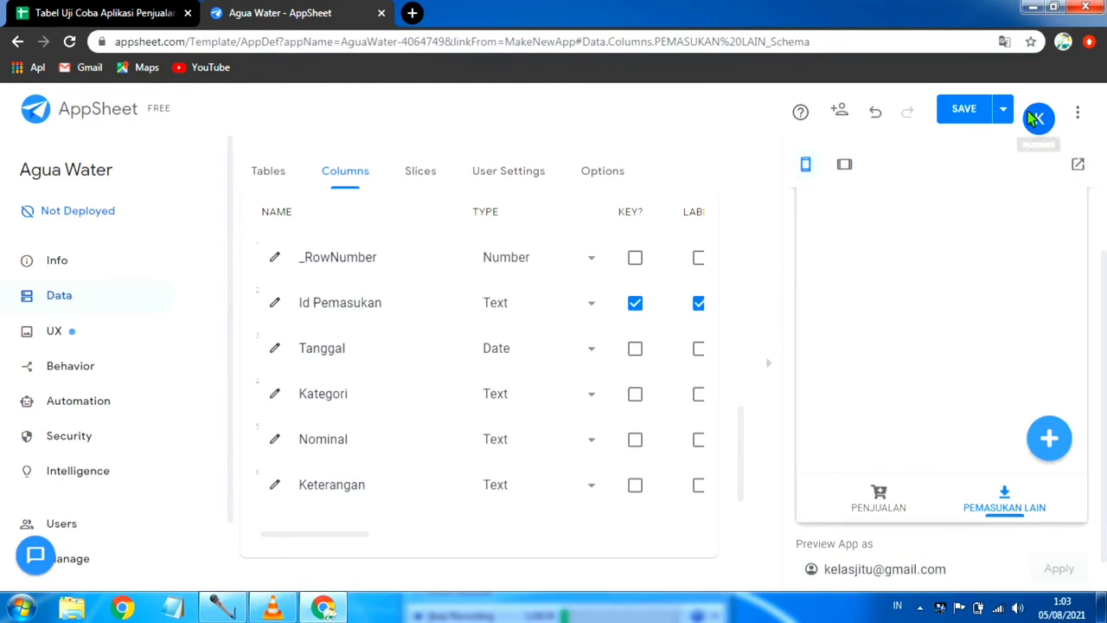
click(1003, 108)
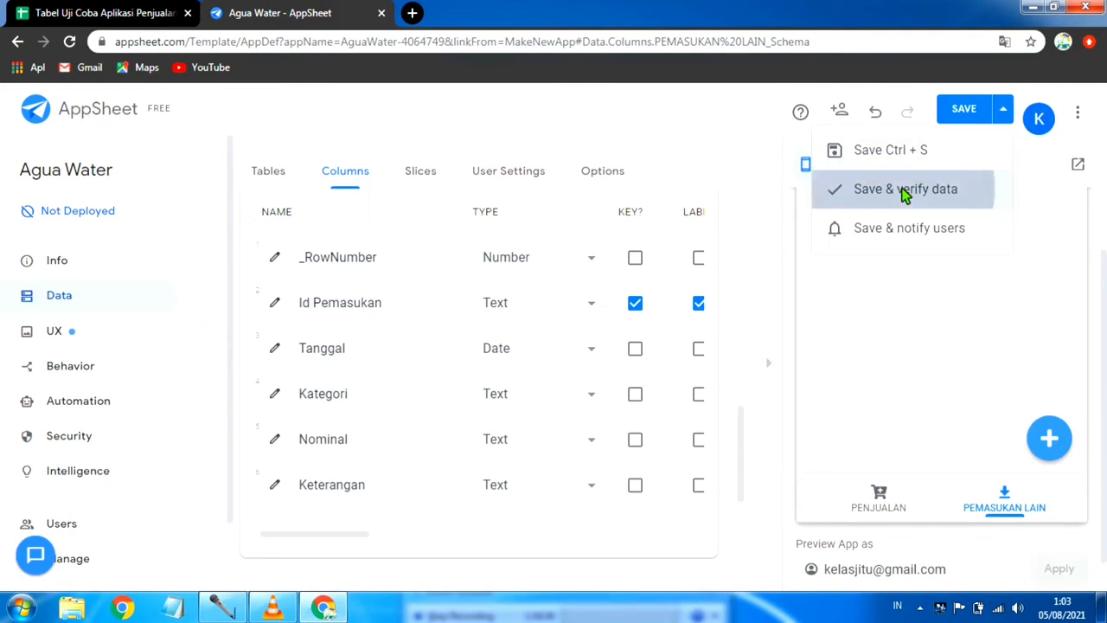
click(901, 190)
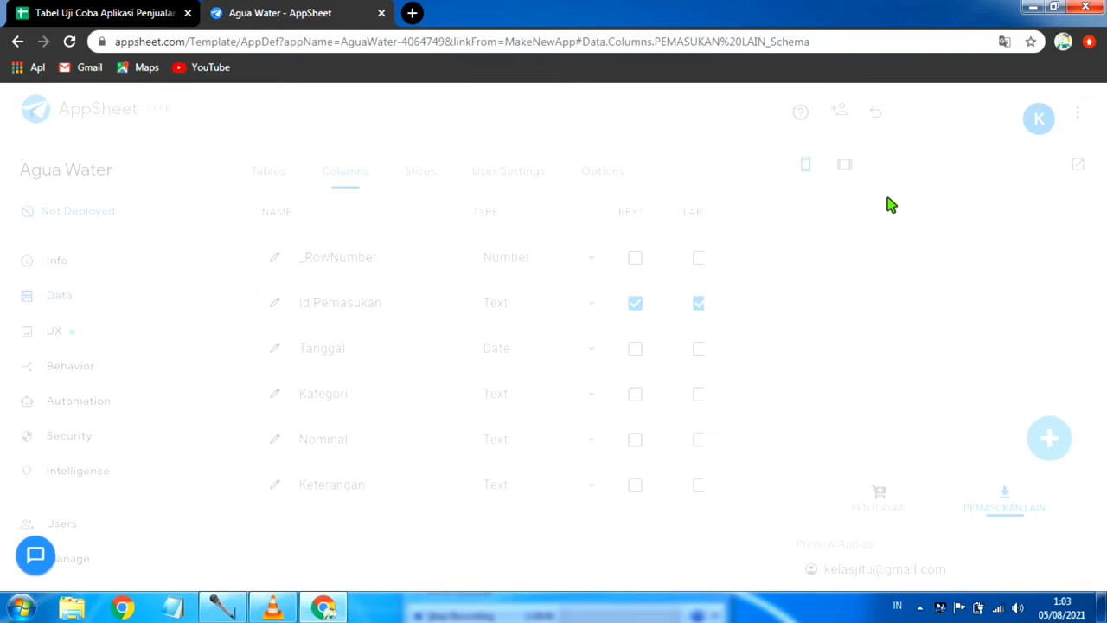
Step: Set the Kategori column of PEMASUKAN LAIN to type Enum and add an empty entry to its allowed values
click(603, 395)
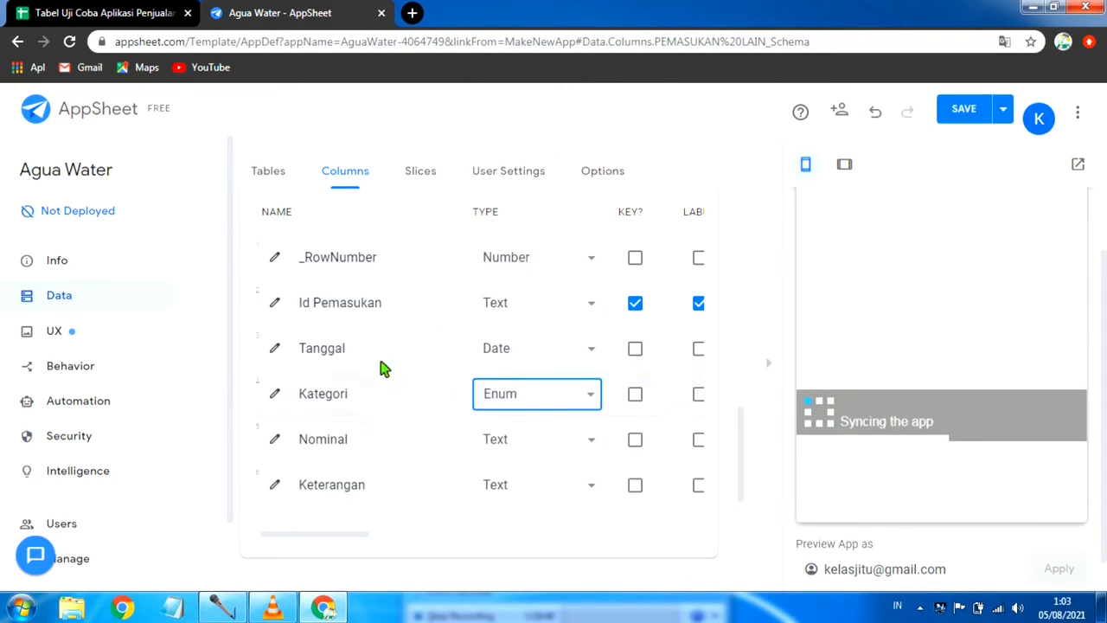
click(275, 394)
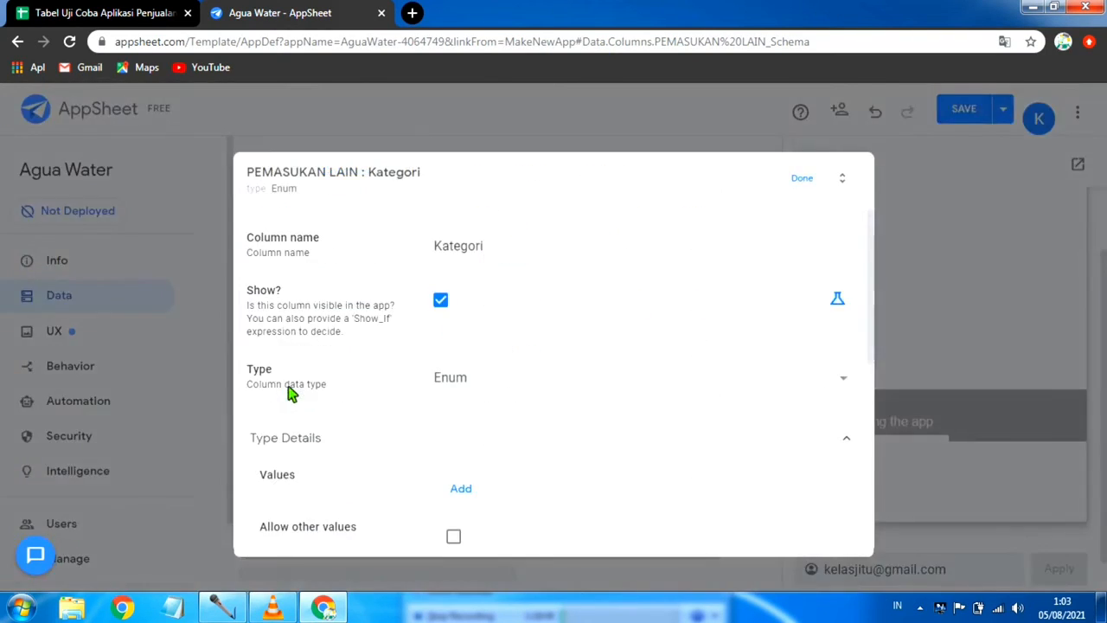
scroll(449, 430, down, 1)
scroll(462, 434, down, 2)
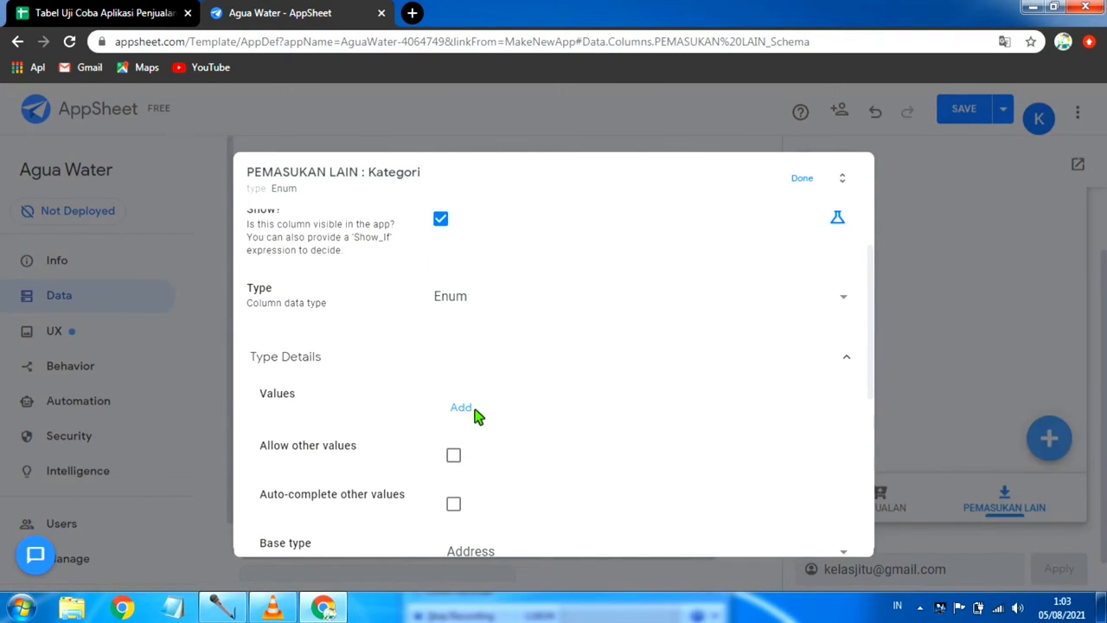
click(463, 408)
click(501, 410)
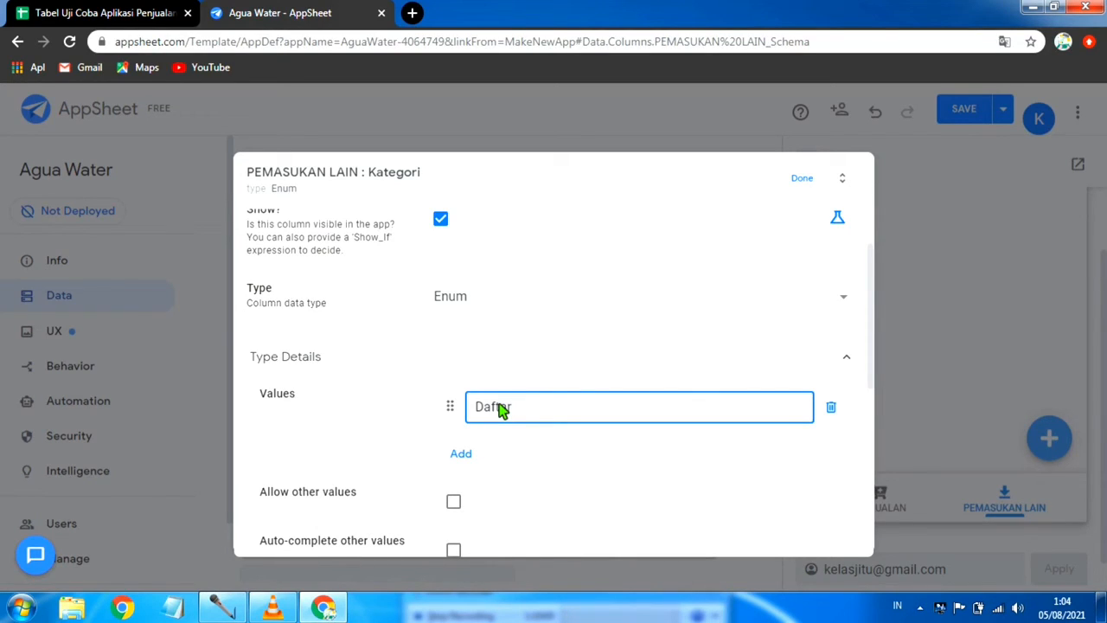
Step: Enter Daftar Agen and Penjualan Limbah Produksi as the first two allowed values of the Kategori column
text(en)
click(460, 454)
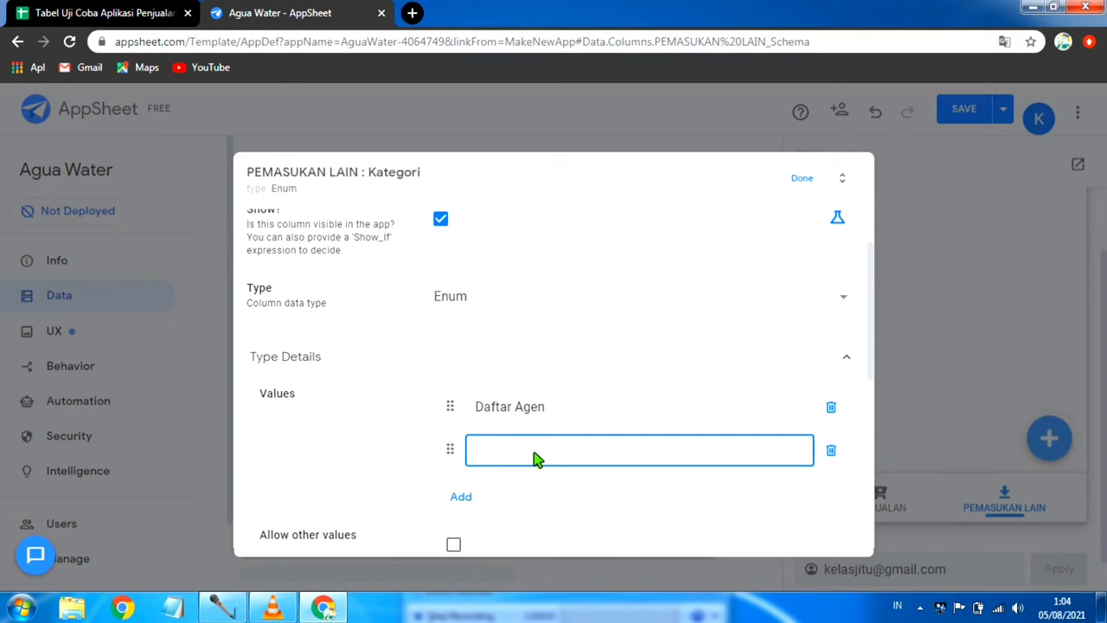
text(Penjualan Limbah Produ)
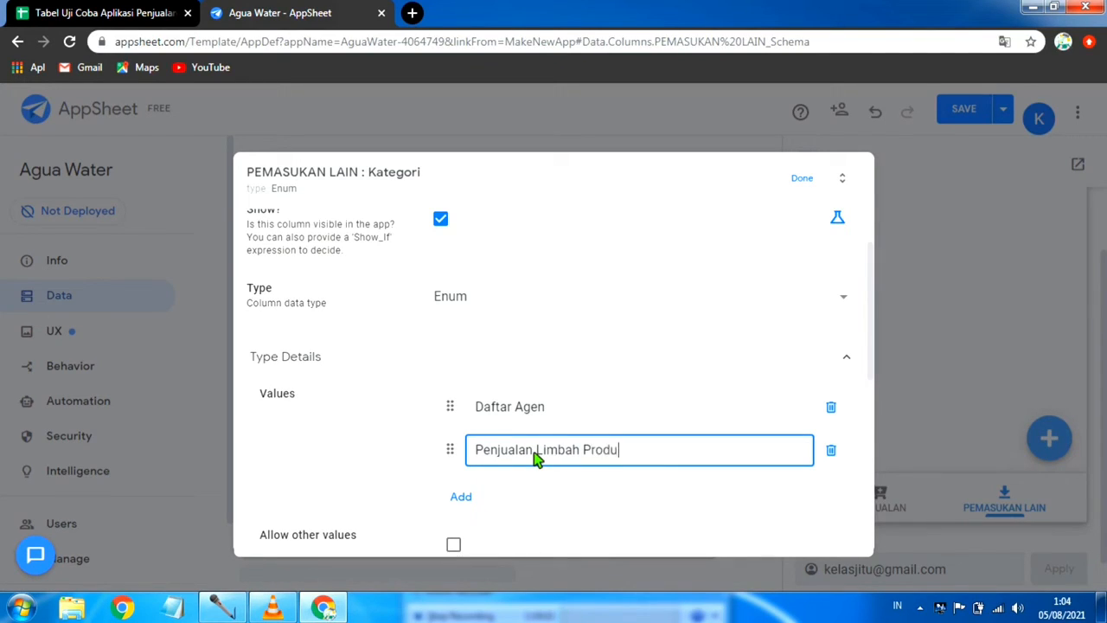
text(ksi)
Step: Add Lain-Lain as the third allowed value of the Kategori column
click(464, 498)
click(521, 495)
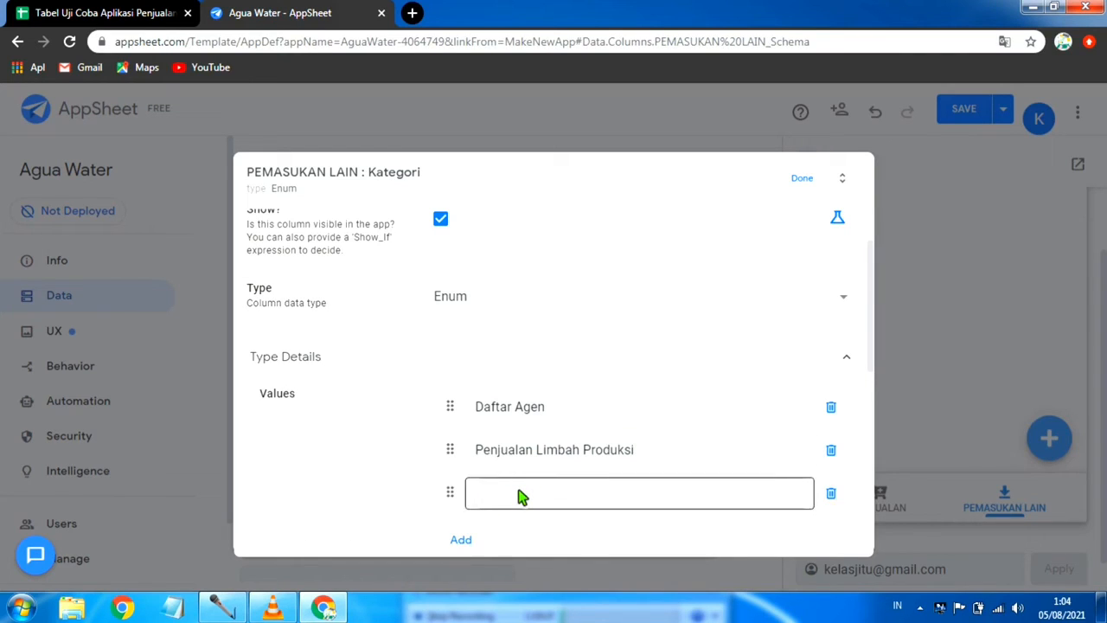
text(Lai)
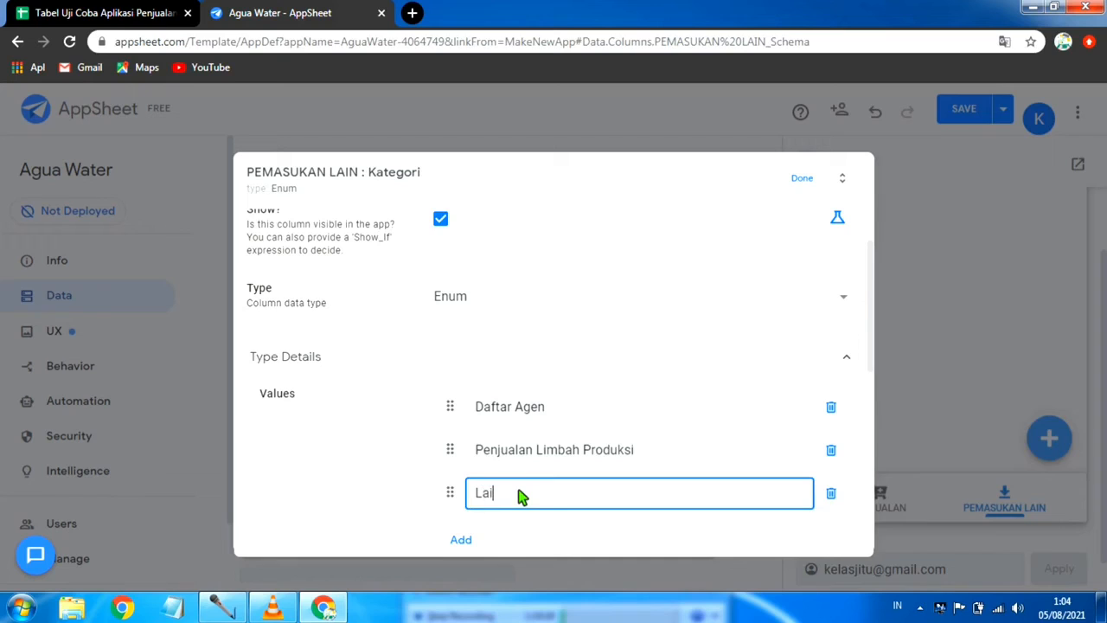
text(n-Lain)
Step: Enable auto-complete of other values and the Dropdown input mode for Kategori, and save the app with data verification
scroll(712, 479, down, 2)
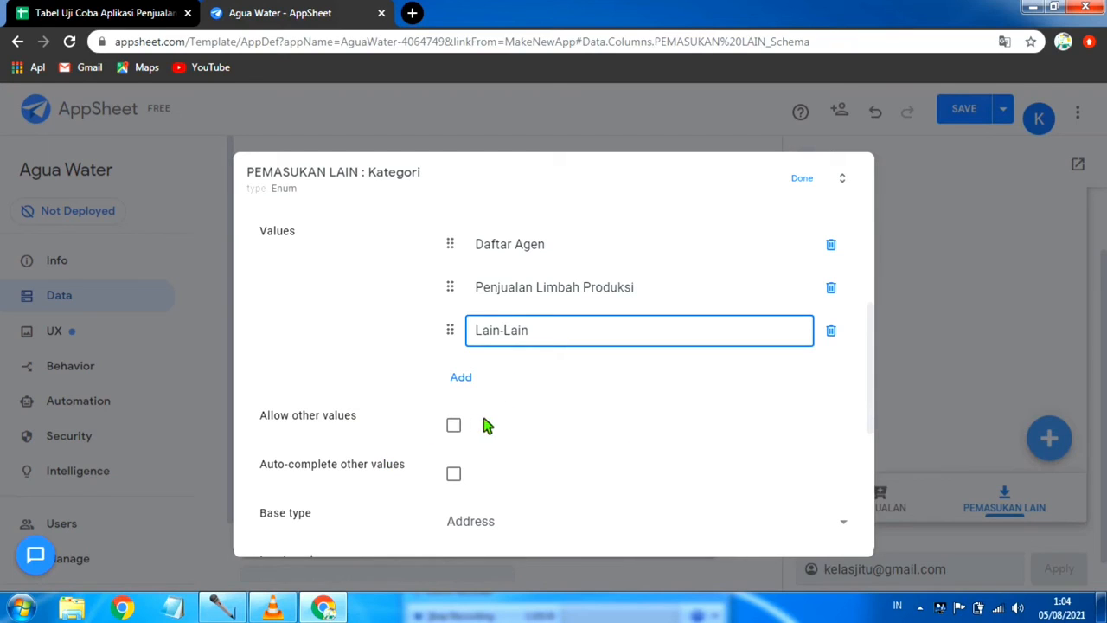
scroll(504, 442, down, 1)
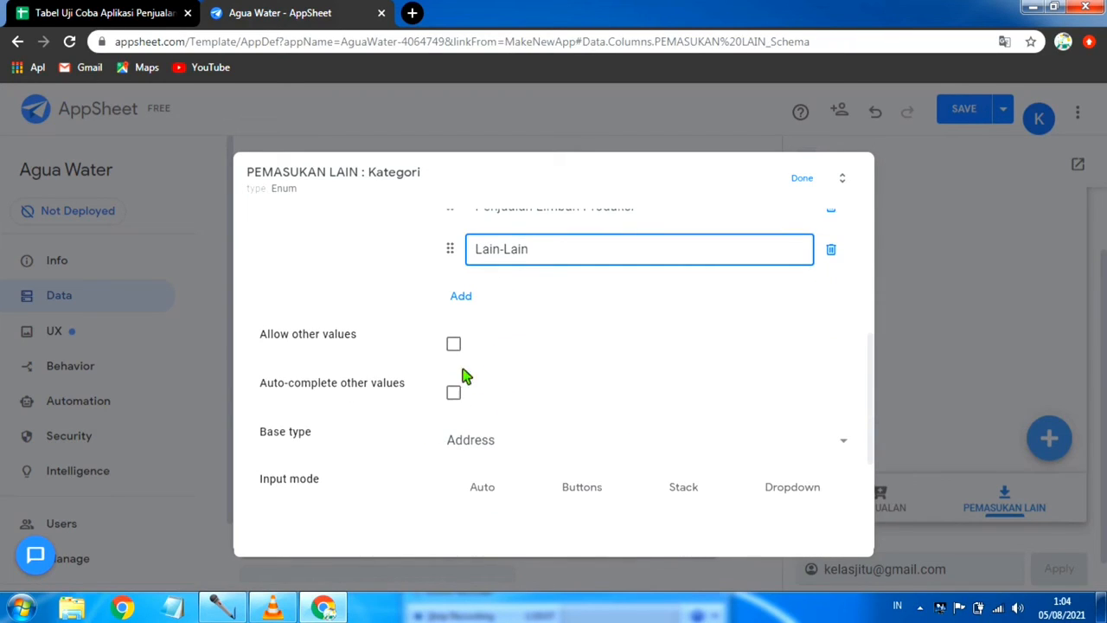
scroll(532, 298, up, 1)
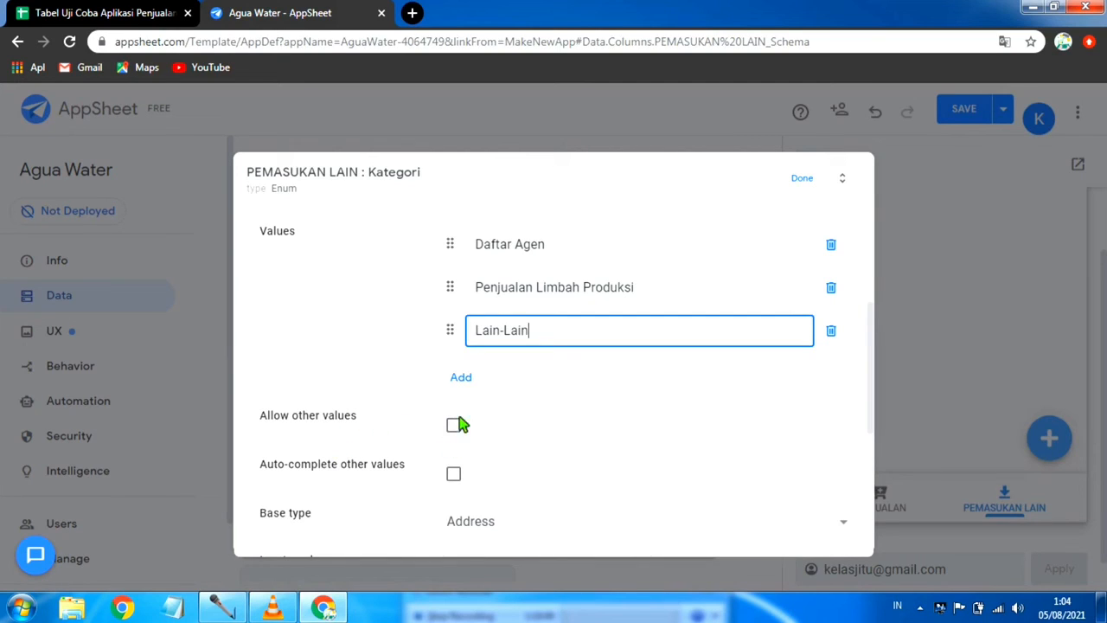
click(476, 476)
scroll(615, 439, down, 1)
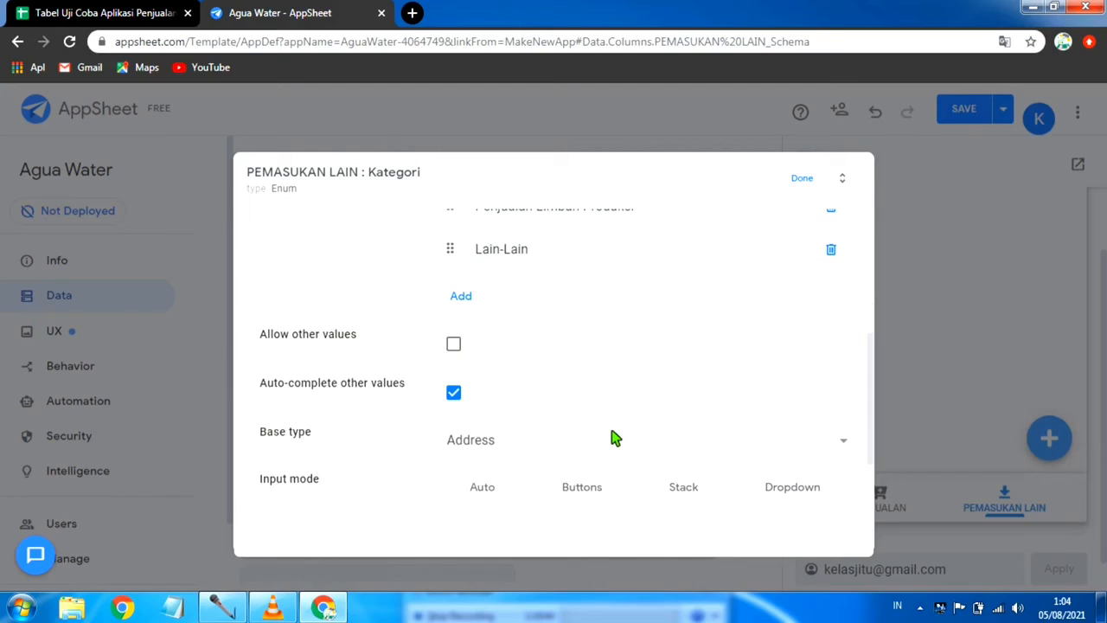
click(789, 490)
scroll(736, 421, down, 3)
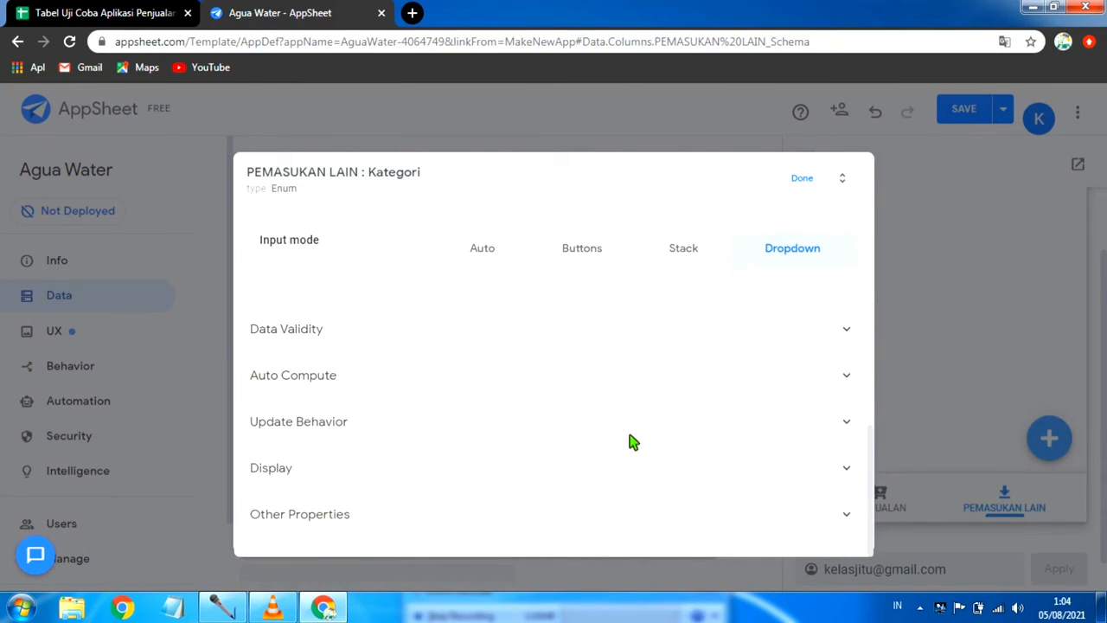
scroll(614, 445, up, 7)
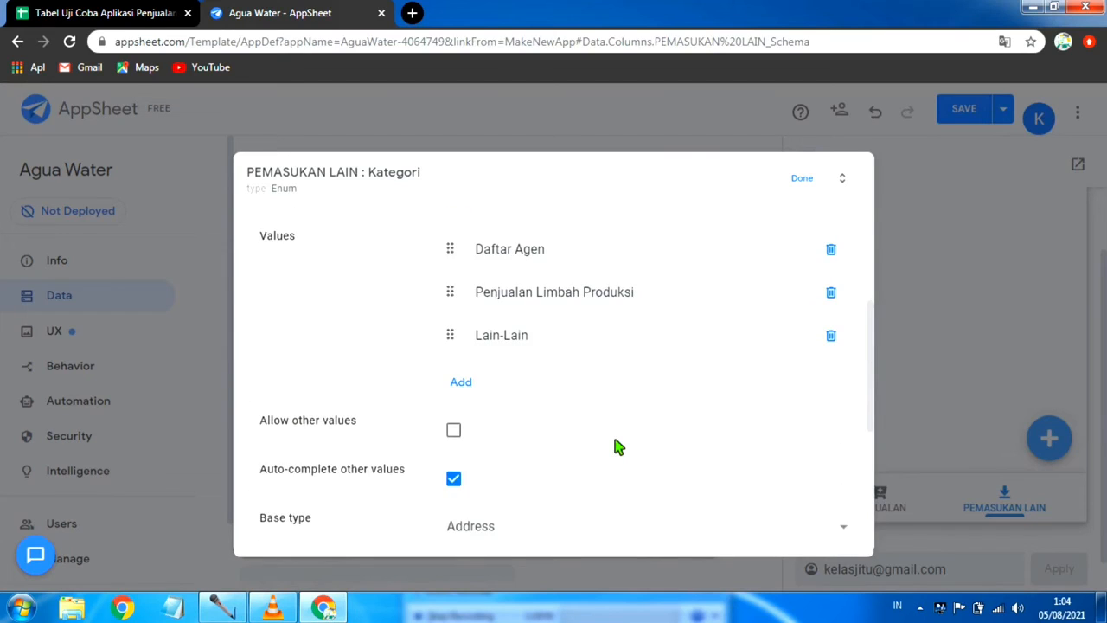
click(803, 178)
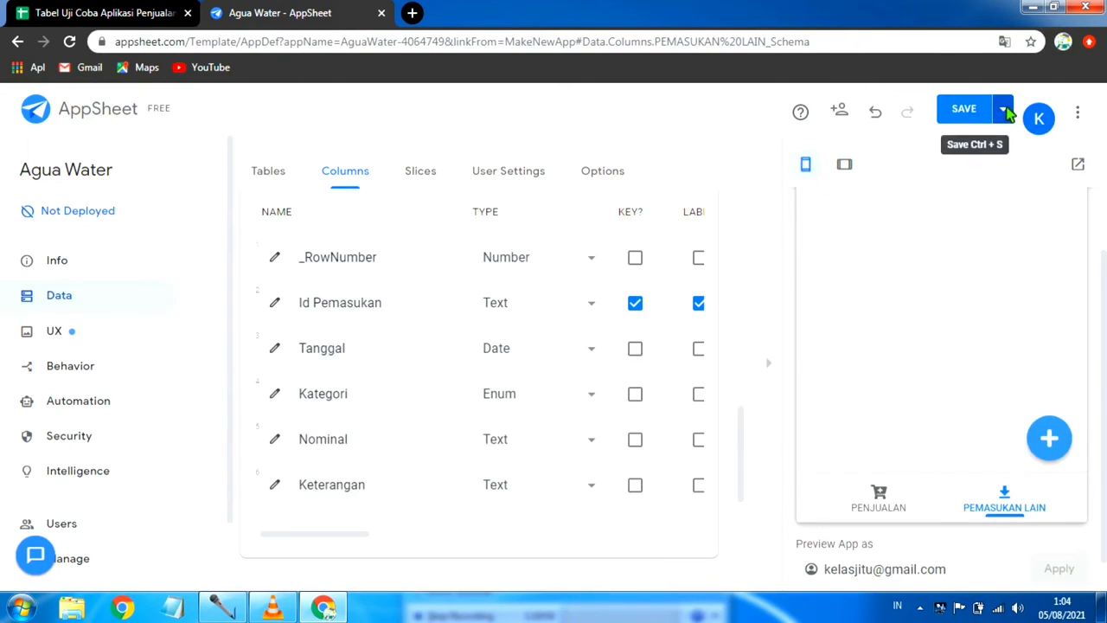
click(1003, 109)
click(891, 196)
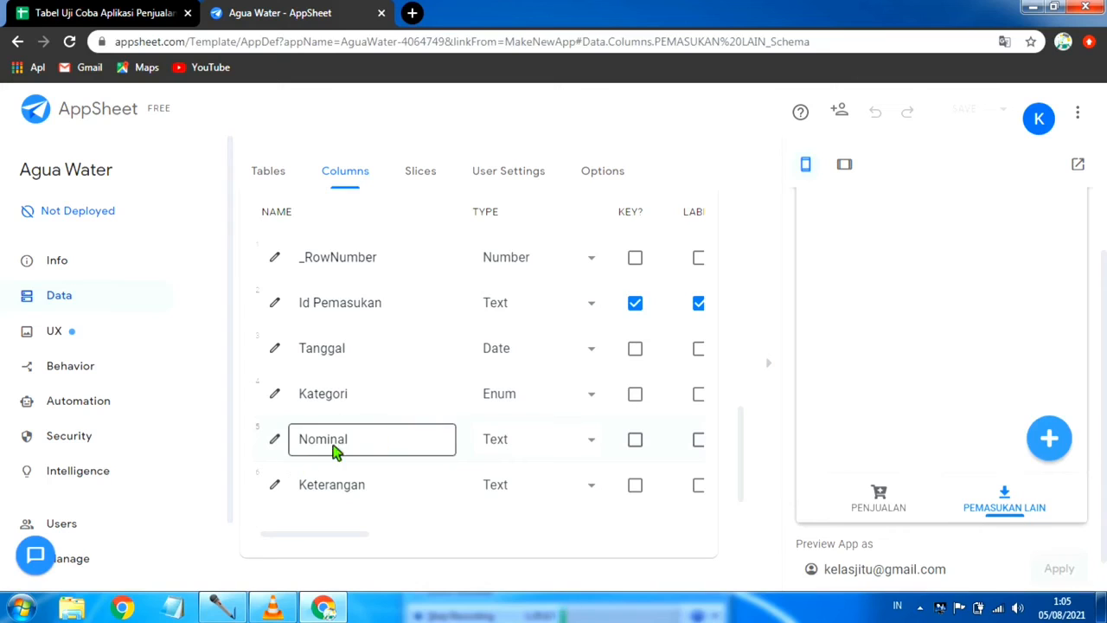
Step: Set the type of Nominal to Number and Keterangan to LongText in PEMASUKAN LAIN, and save the app with data verification
click(597, 444)
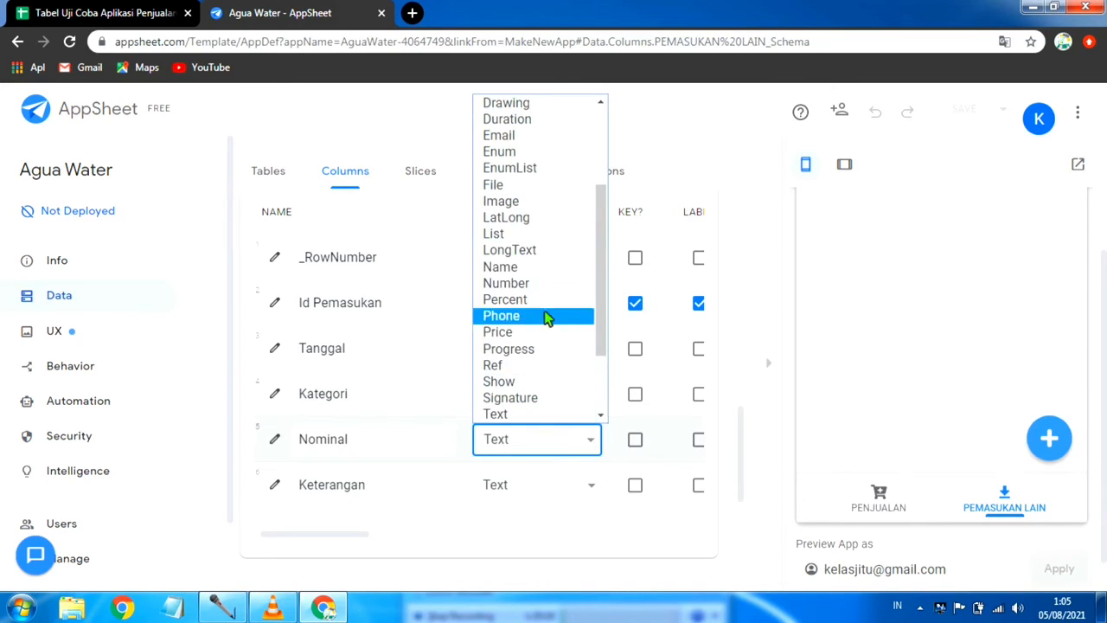
click(540, 284)
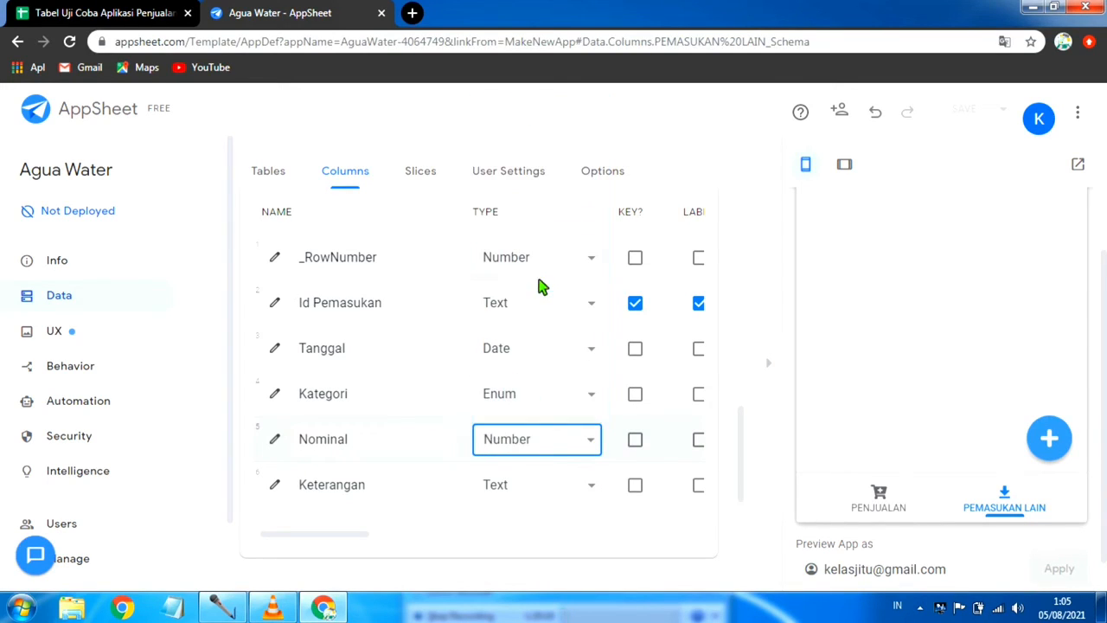
click(593, 490)
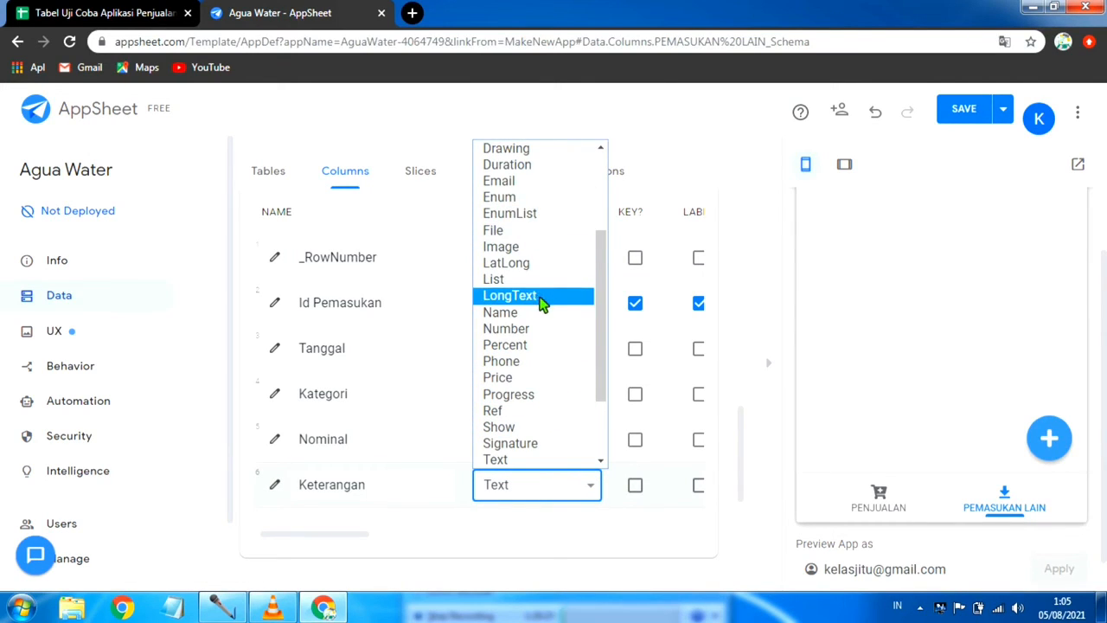
click(541, 299)
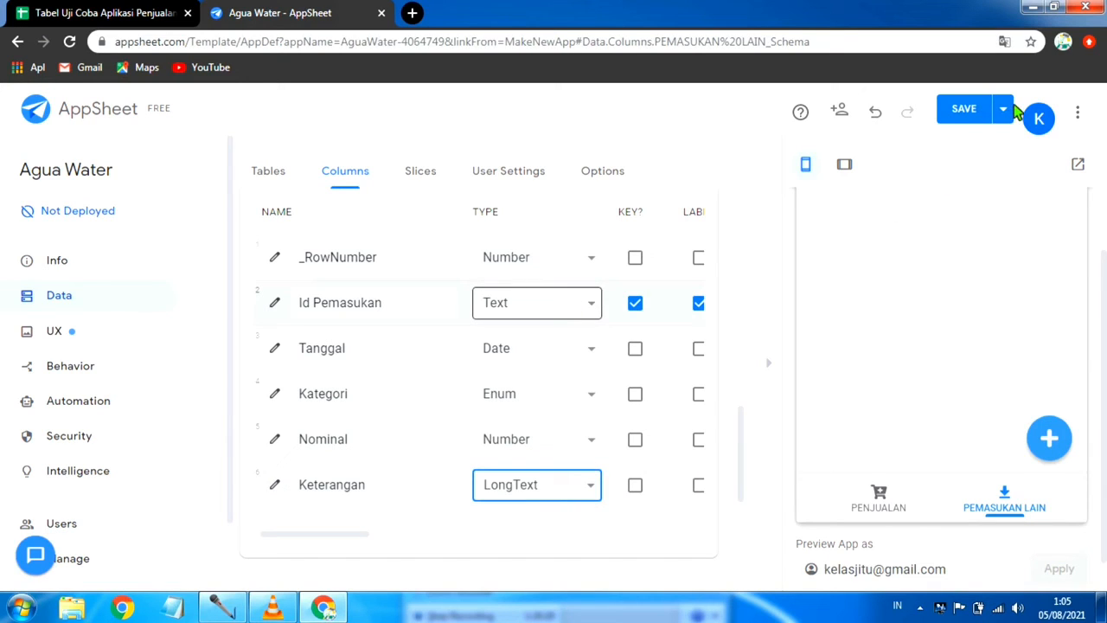
click(1005, 110)
click(880, 197)
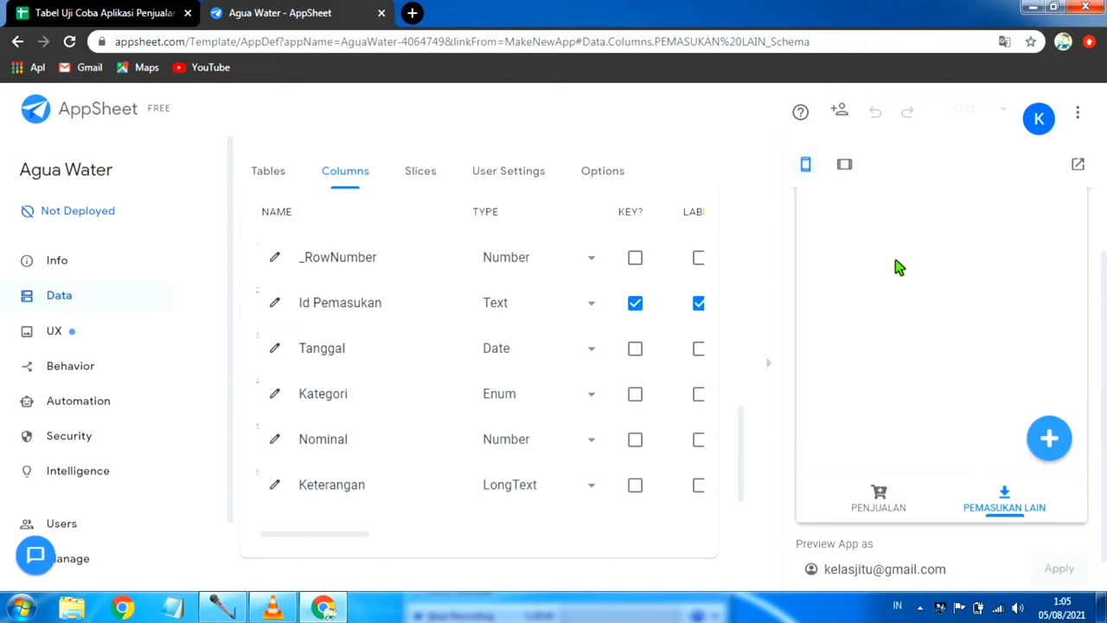
Step: Start a new PEMASUKAN LAIN entry in the preview with Kategori Daftar Agen and Nominal 500000
click(1053, 438)
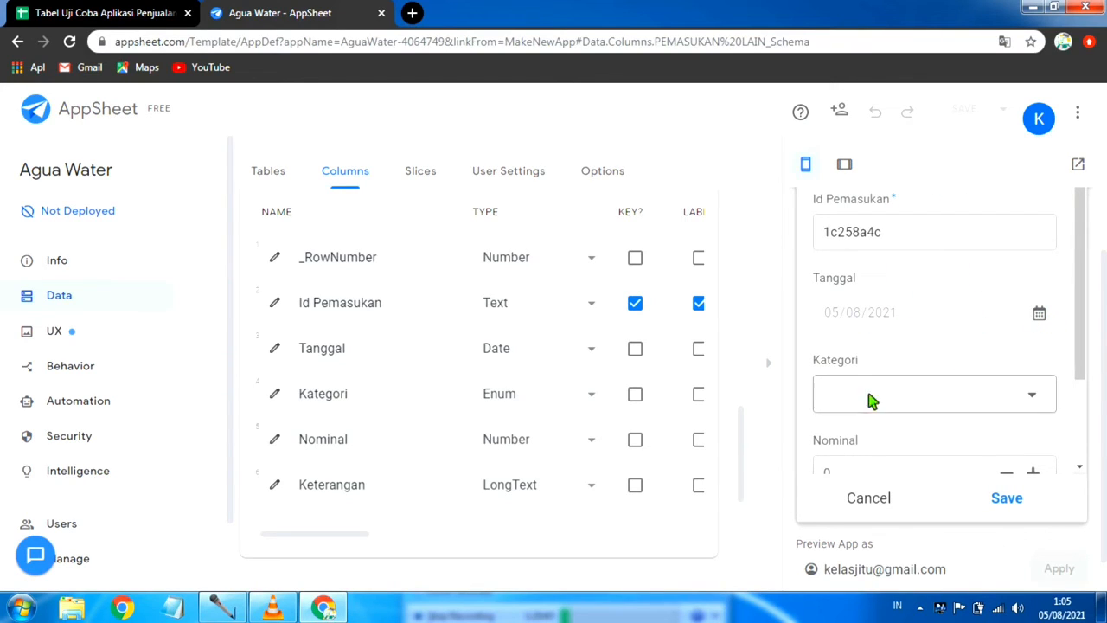
click(911, 390)
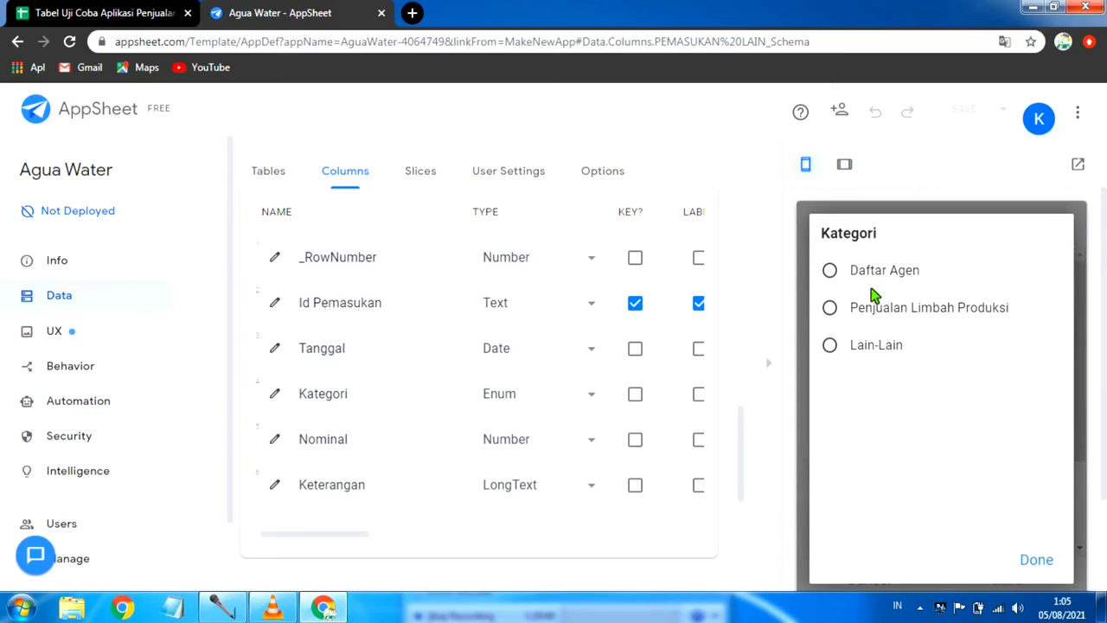
click(883, 271)
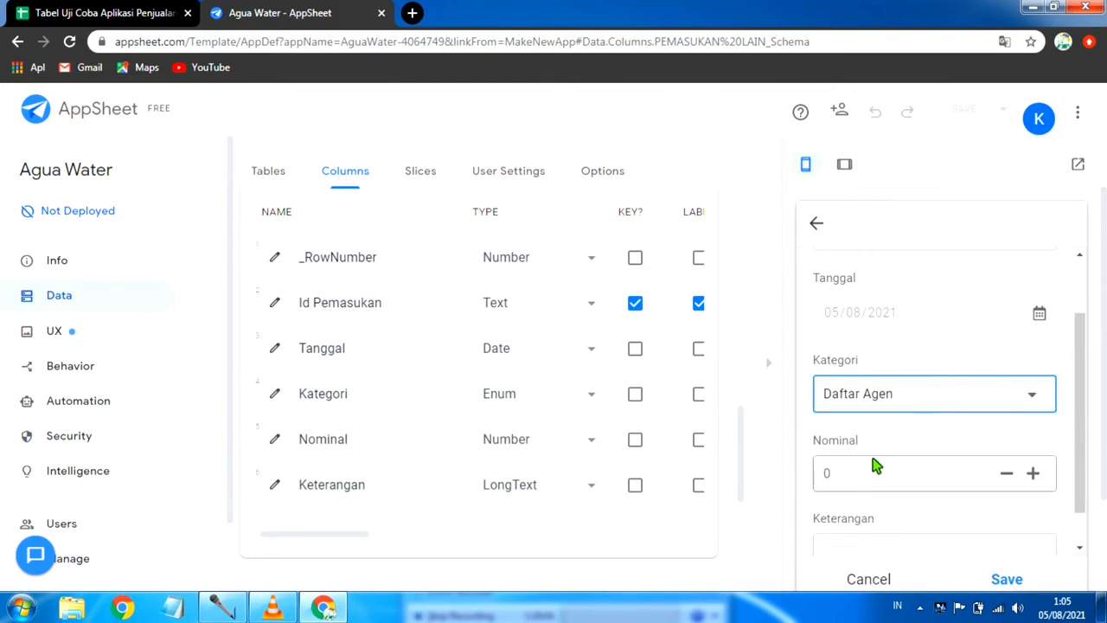
click(872, 477)
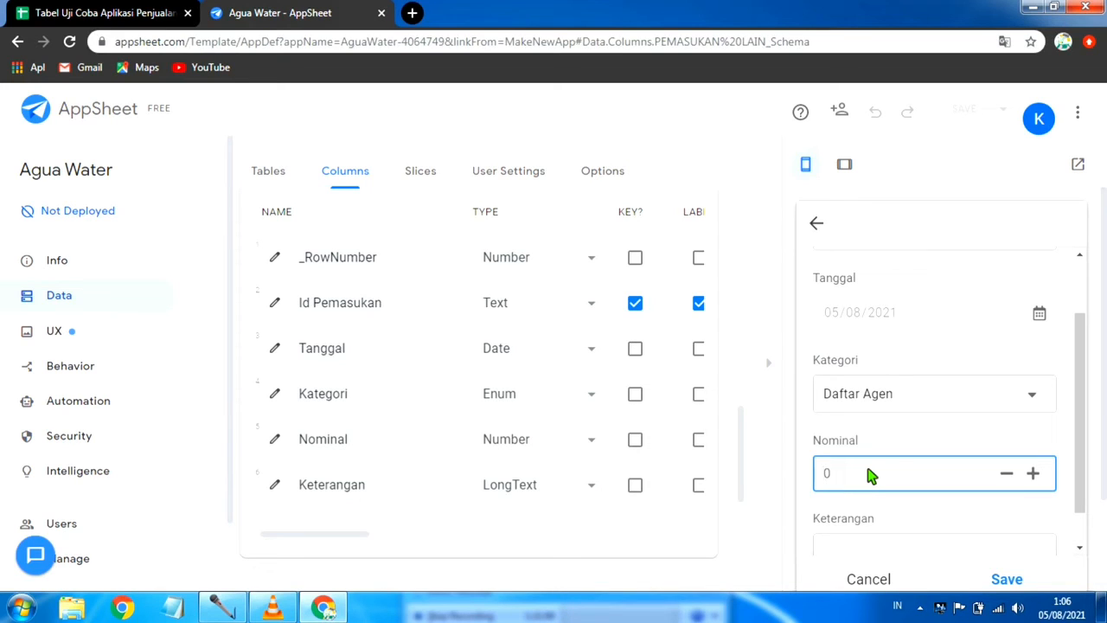
text(00000)
Step: Fill in Keterangan with "Daftar Agen", the agent's name and Pemalang, and save the PEMASUKAN LAIN entry
click(904, 534)
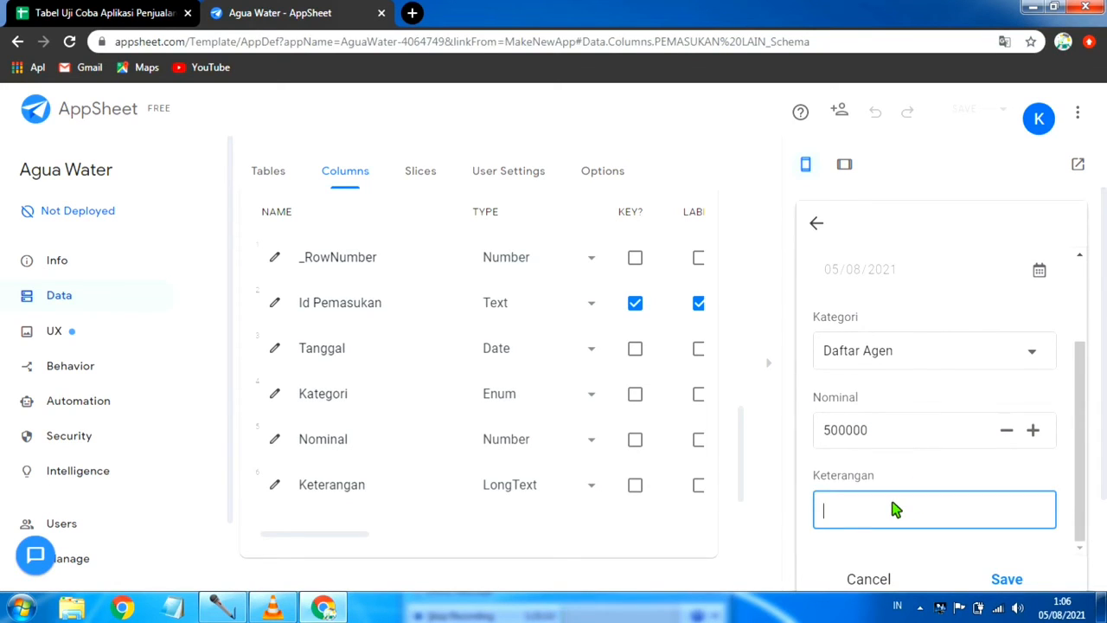
text(d)
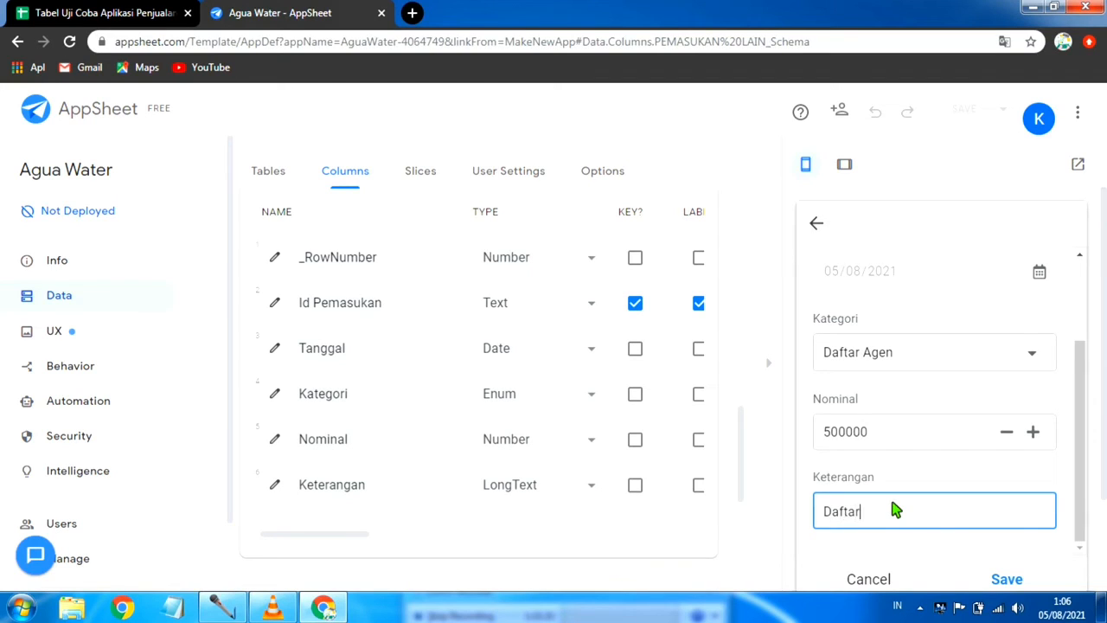
text(en Taufik)
text(Pemalang)
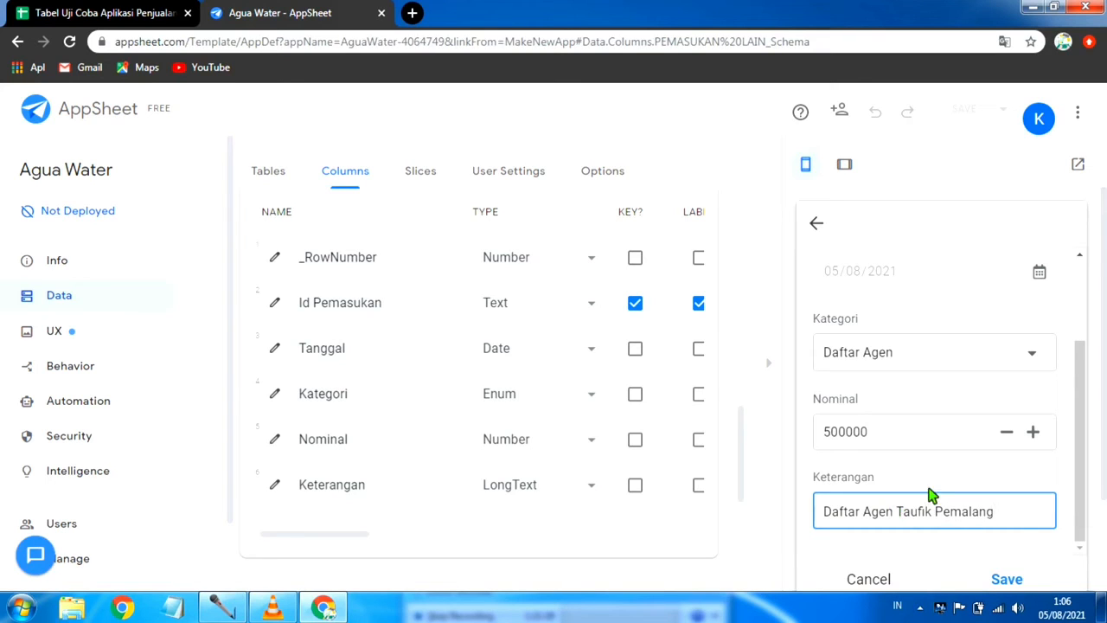
scroll(891, 402, up, 1)
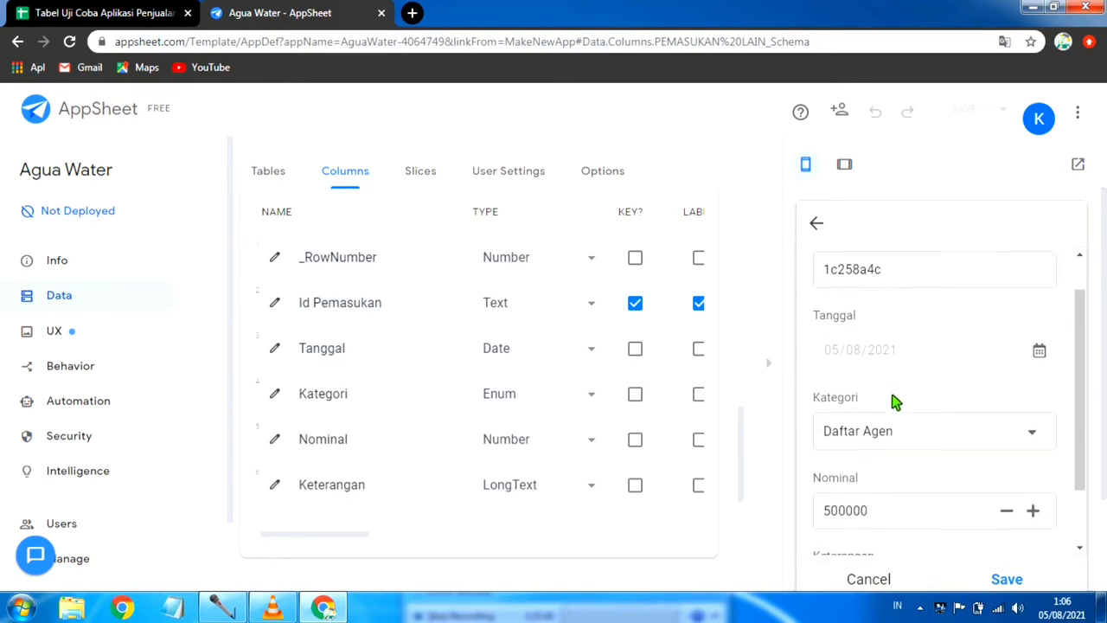
scroll(894, 400, down, 1)
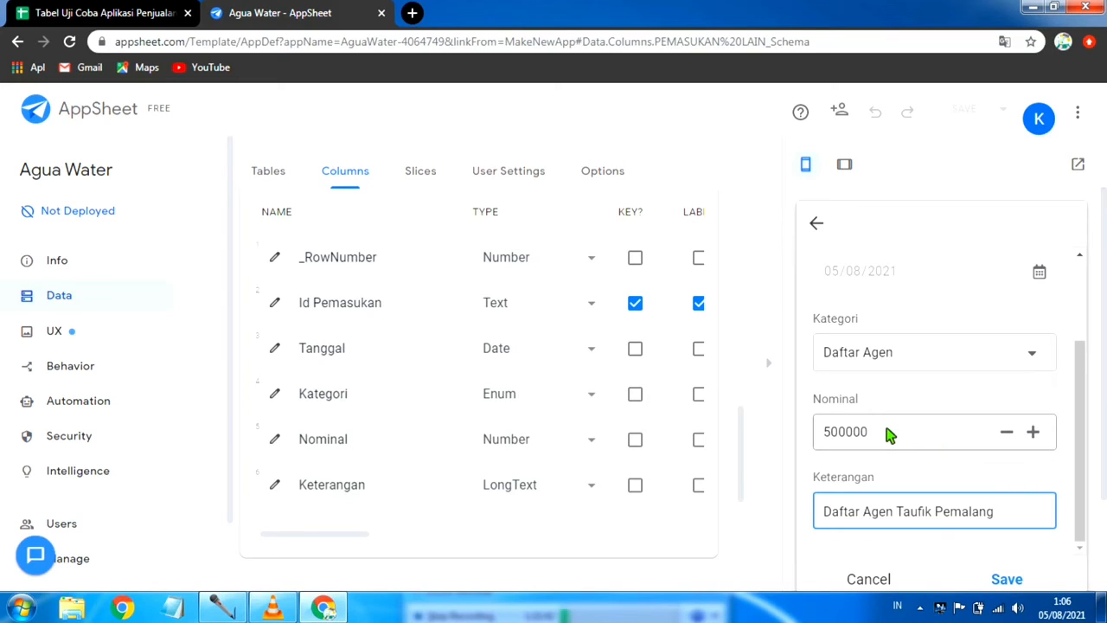
scroll(890, 435, down, 2)
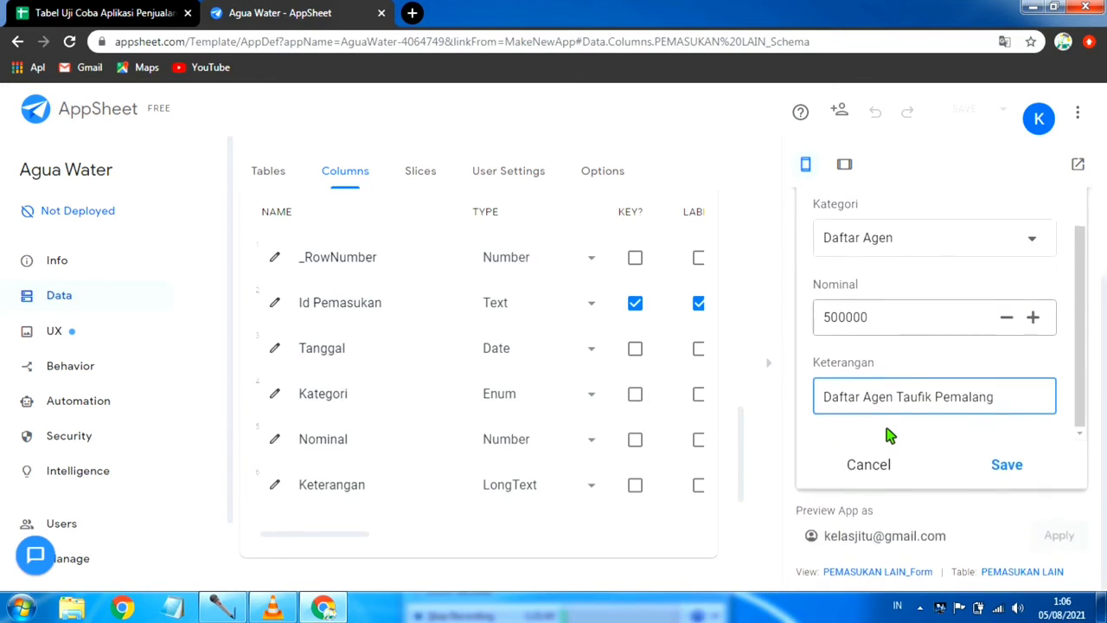
click(1008, 464)
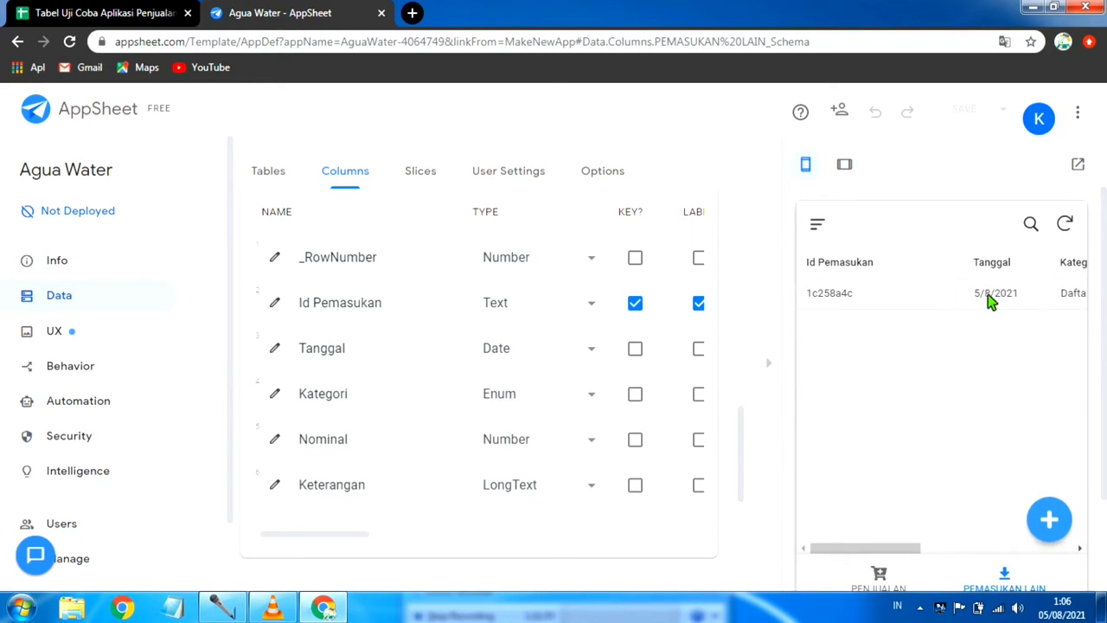
Step: Check the details of the saved PEMASUKAN LAIN entry in the preview and return to its list
click(990, 296)
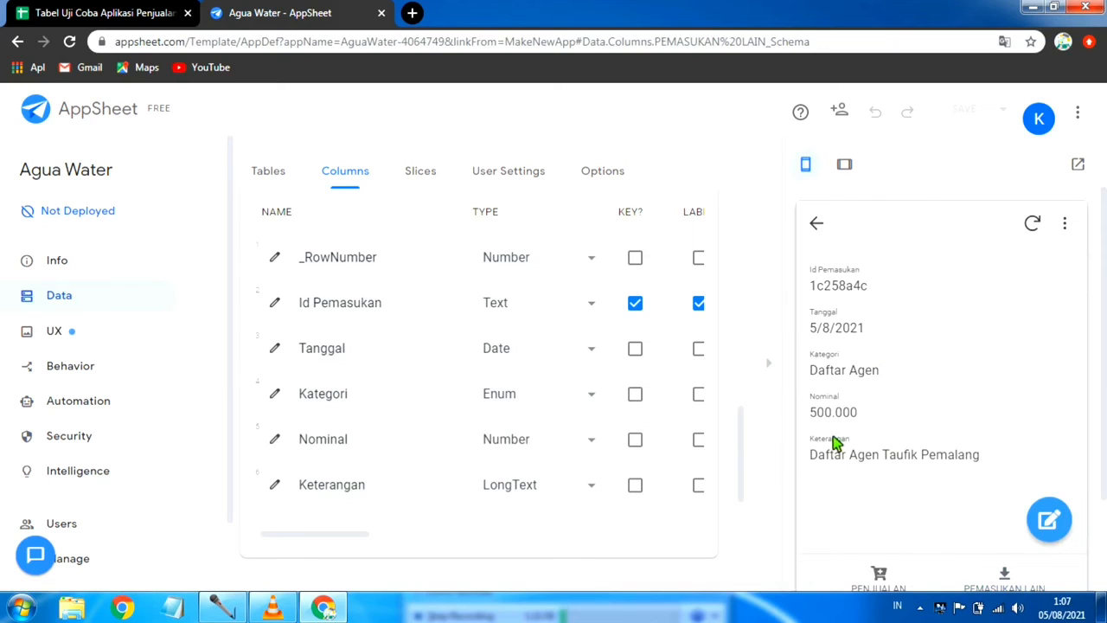
click(816, 223)
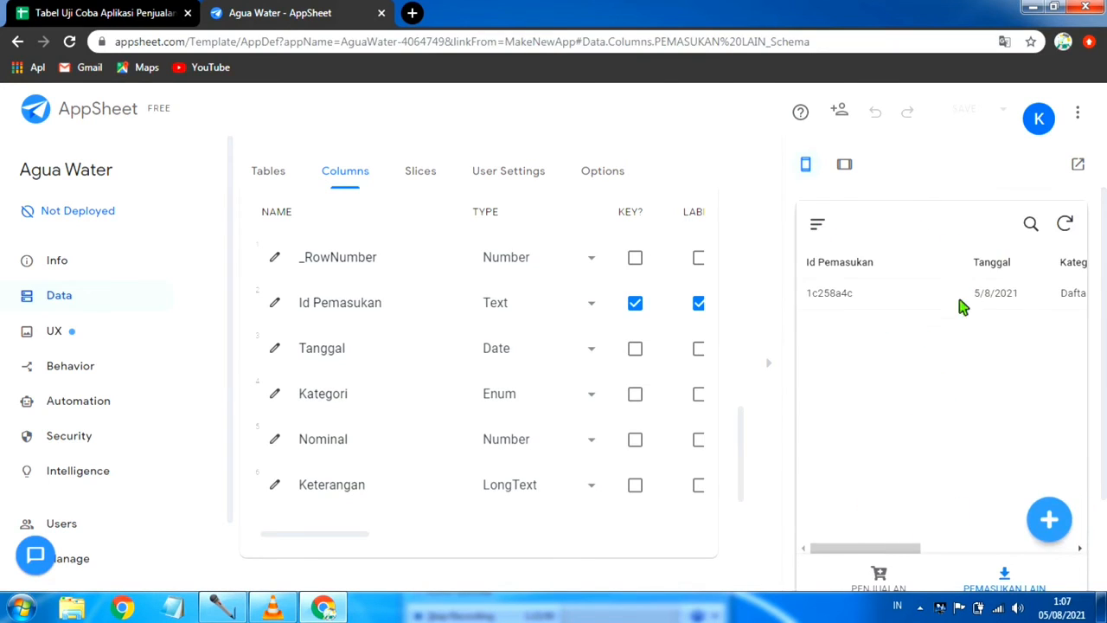
scroll(929, 383, down, 2)
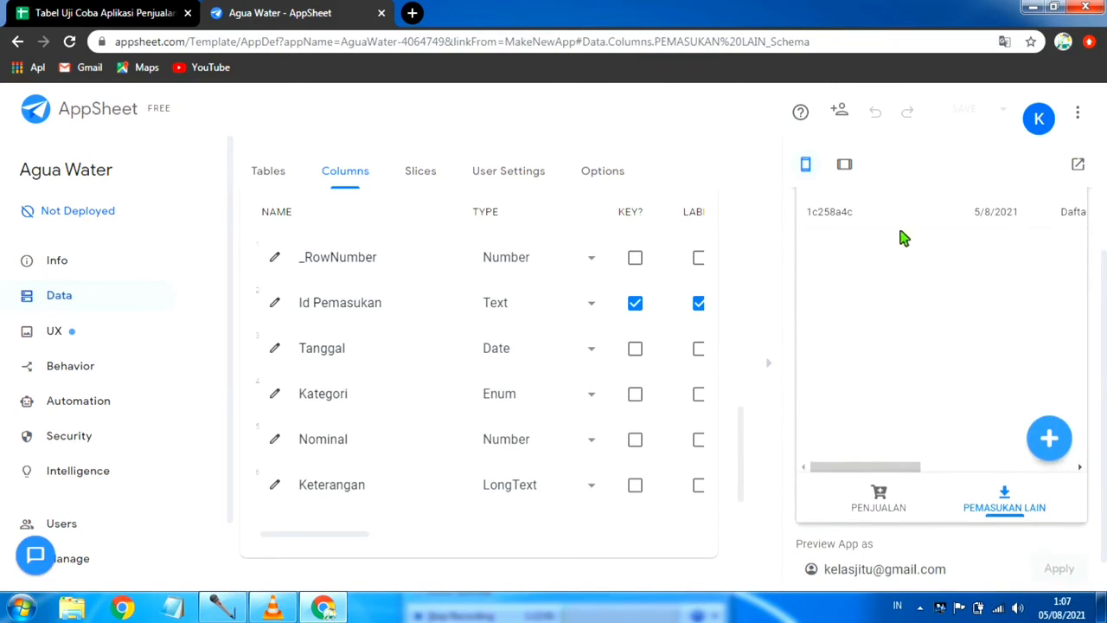
scroll(905, 323, up, 2)
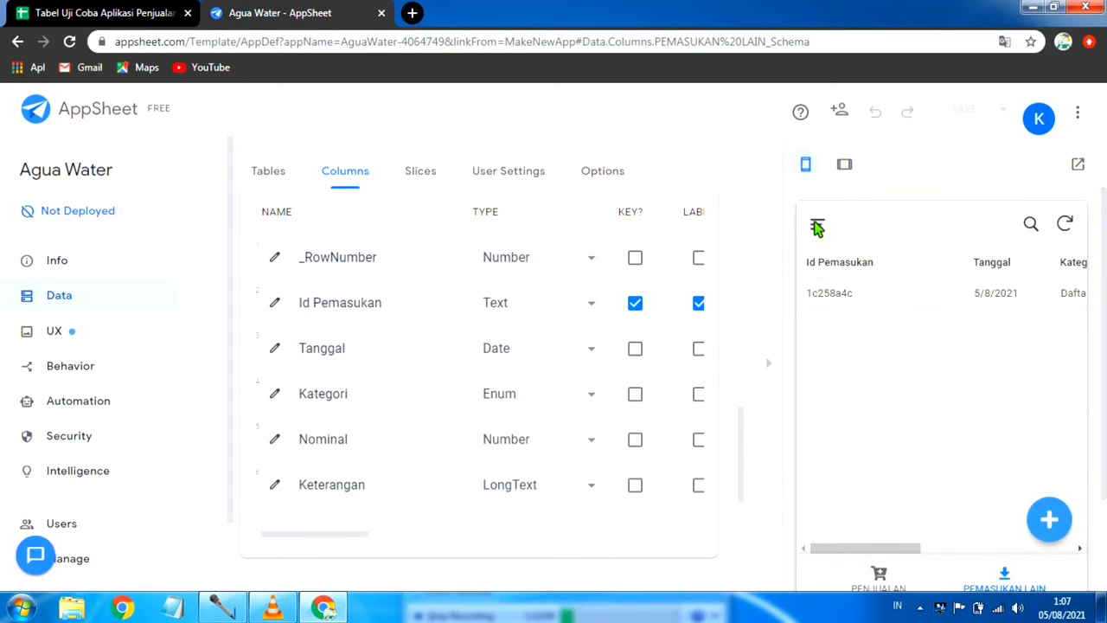
Step: Open the Costumer view in the app preview and look through the customer list
click(817, 226)
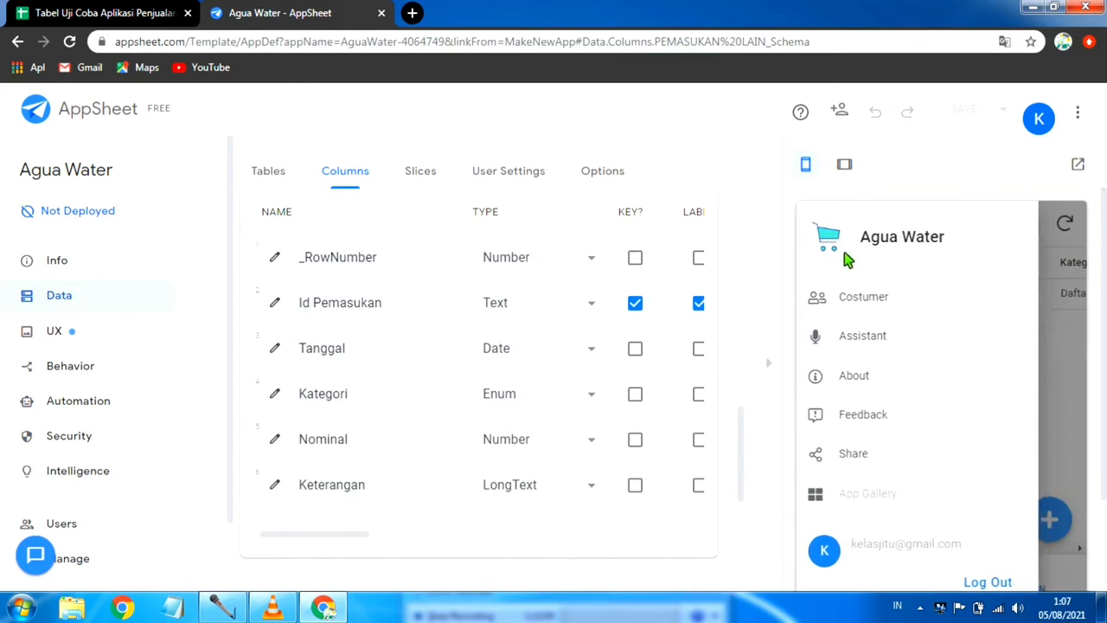
click(890, 303)
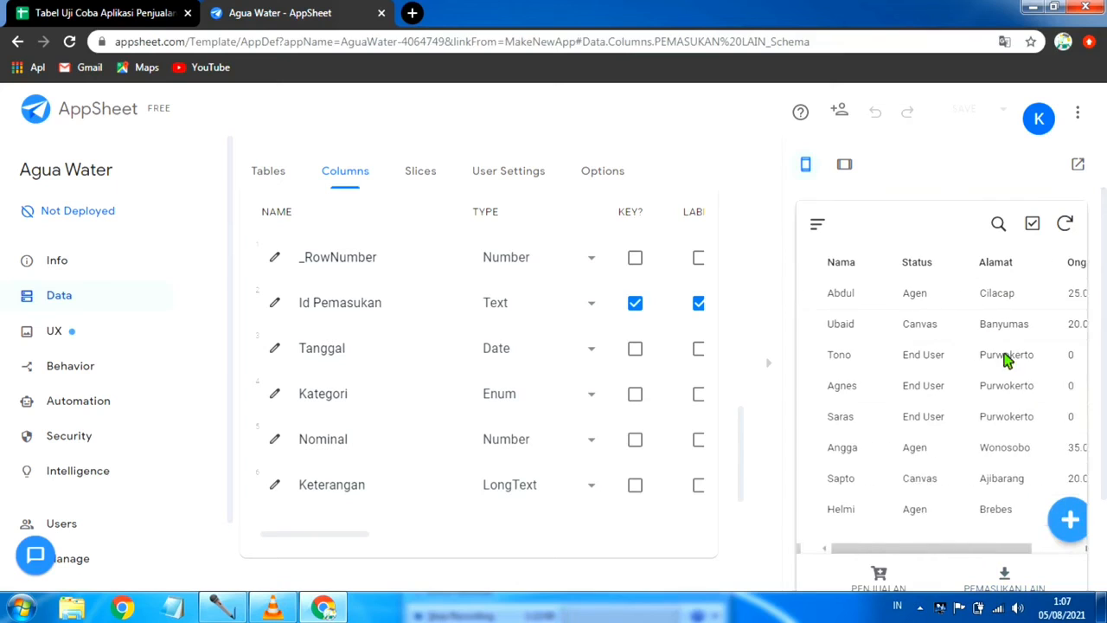
scroll(934, 376, down, 1)
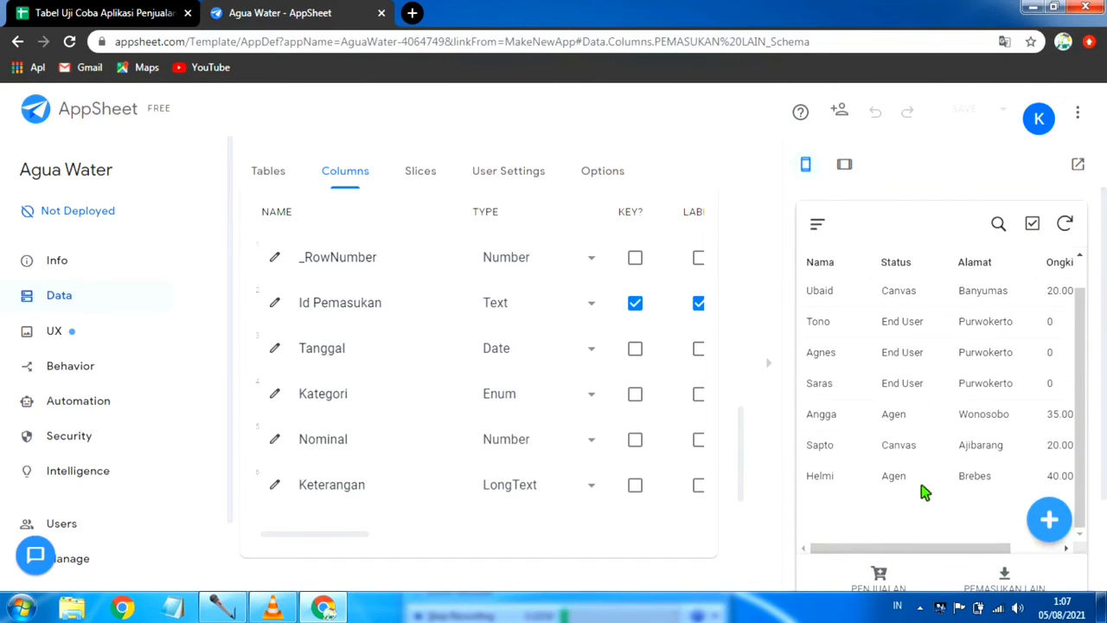
Step: Start a new customer entry in the preview with the customer's name, Status Agen and Alamat Pemalang
click(1055, 522)
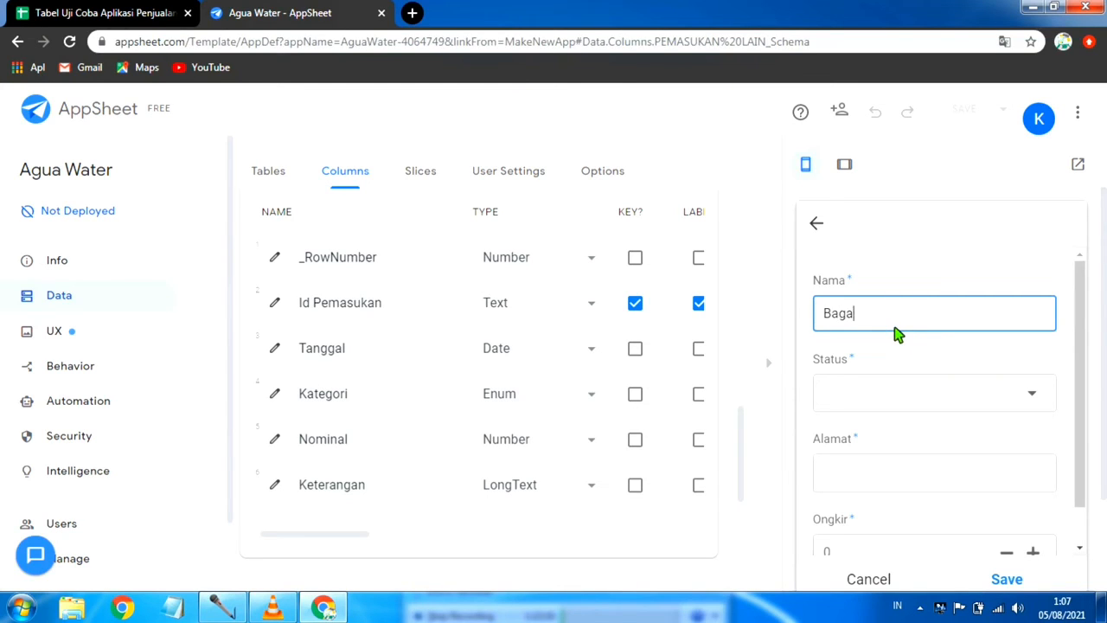
text(Bagas)
click(1001, 398)
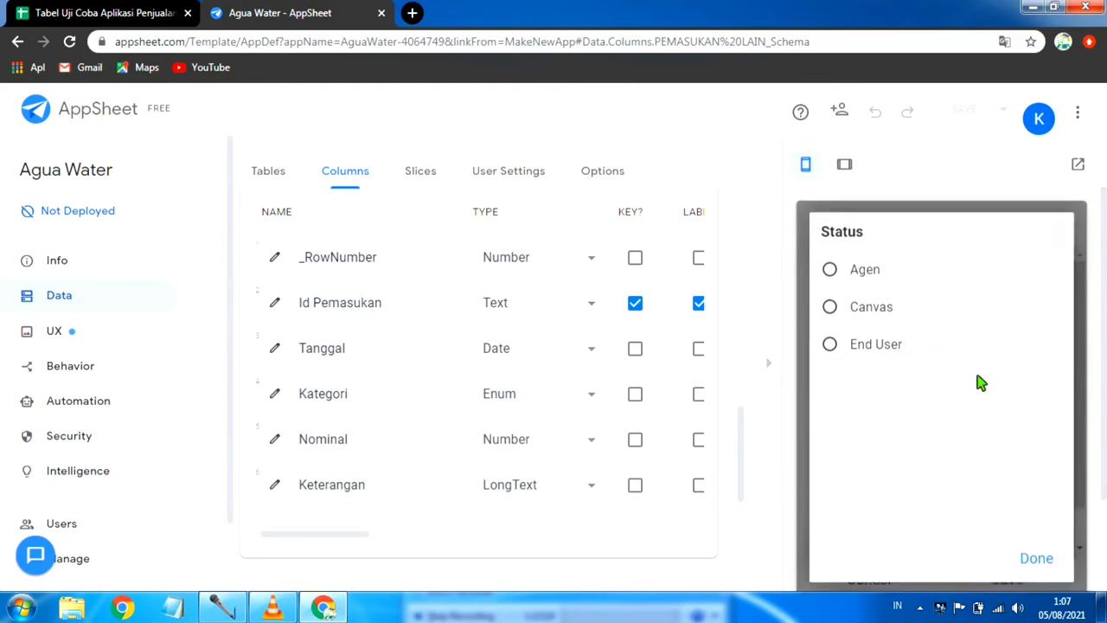
click(866, 273)
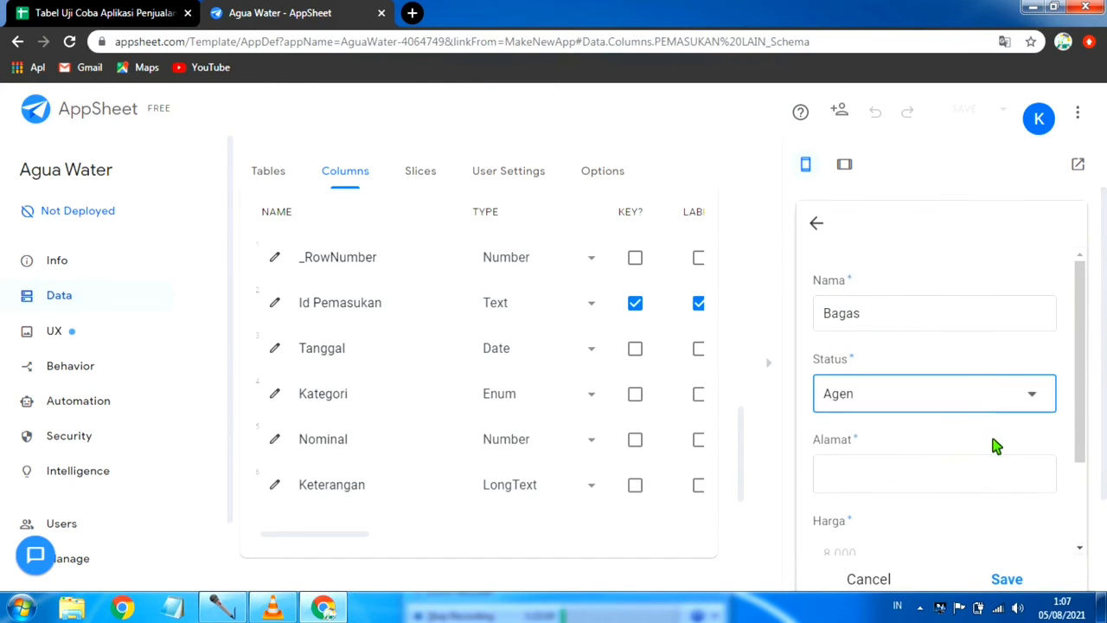
scroll(986, 445, down, 1)
click(894, 398)
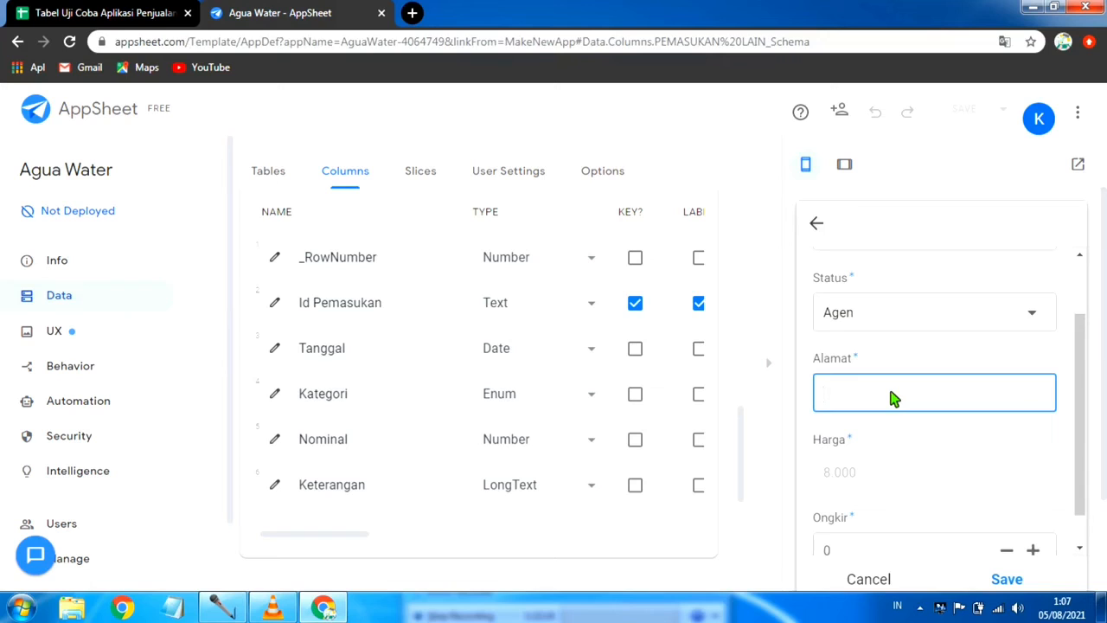
text(Pemalang)
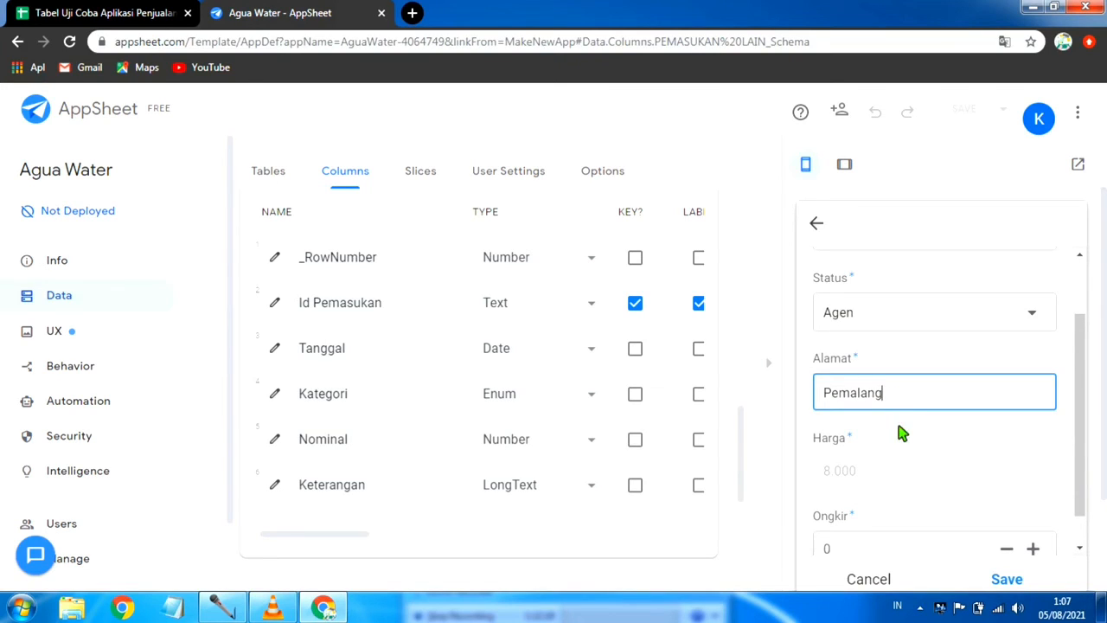
scroll(902, 433, down, 2)
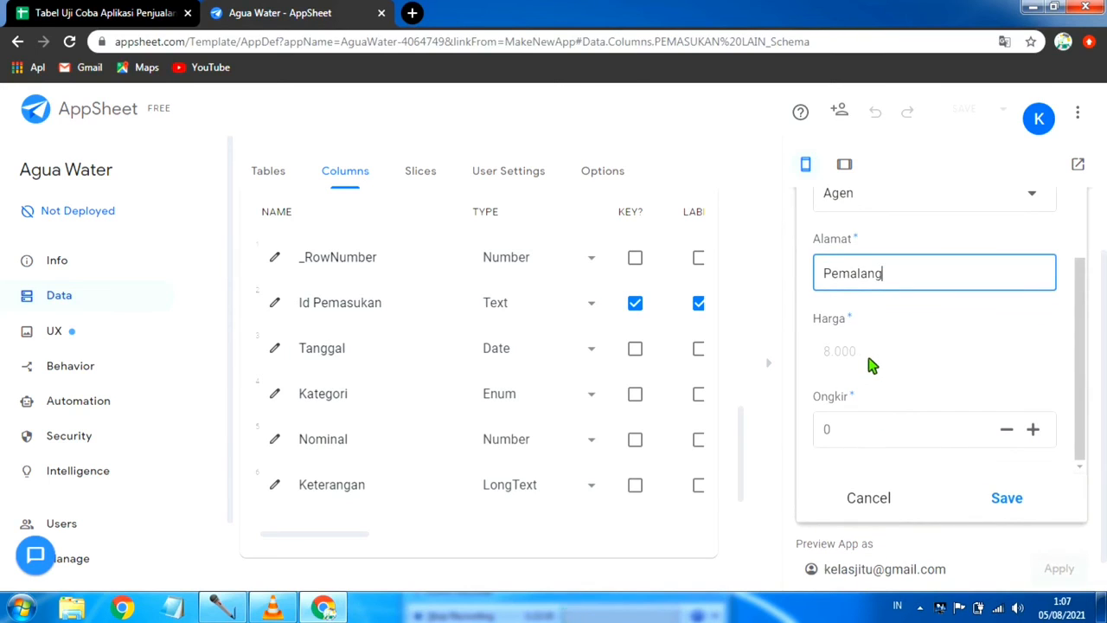
Step: Change the new customer's Status to End User and check the Harga it gives
scroll(876, 364, up, 1)
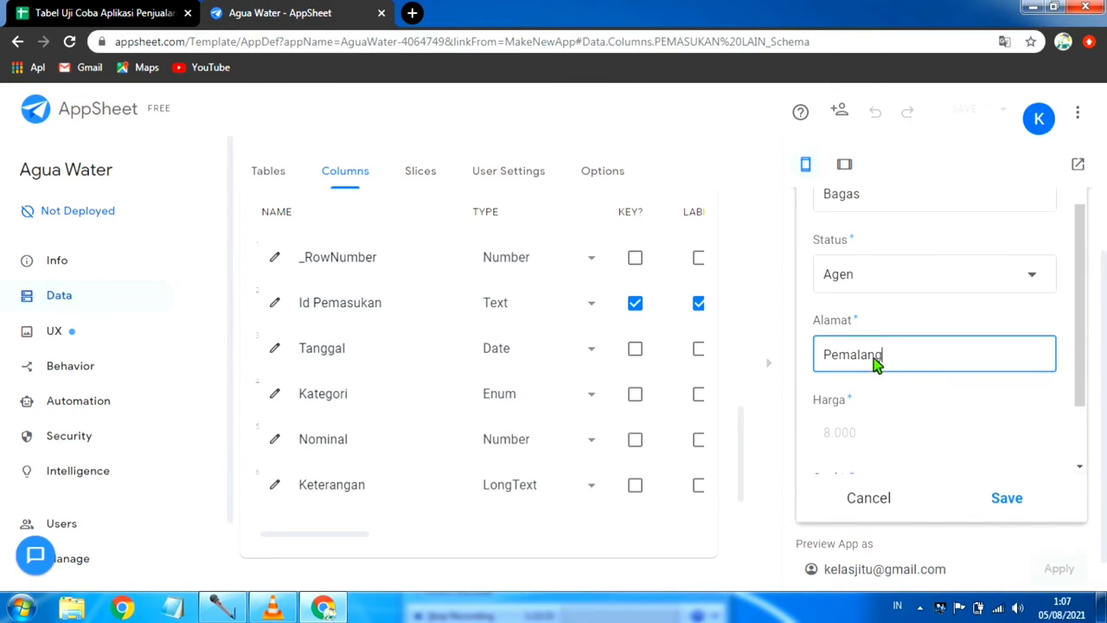
click(1038, 279)
click(875, 264)
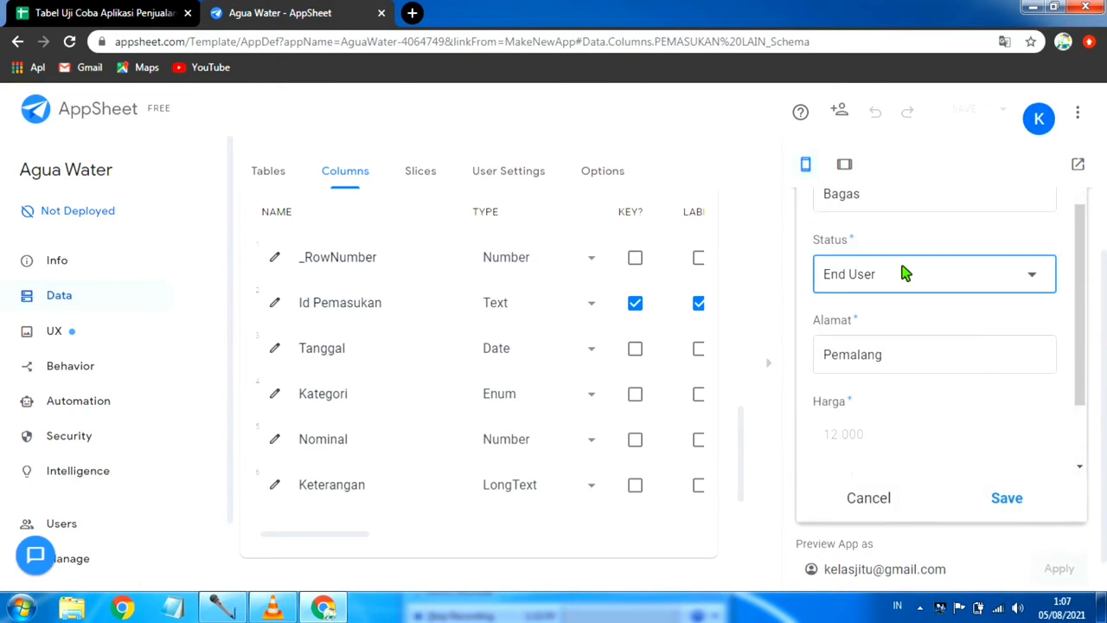
scroll(970, 317, down, 1)
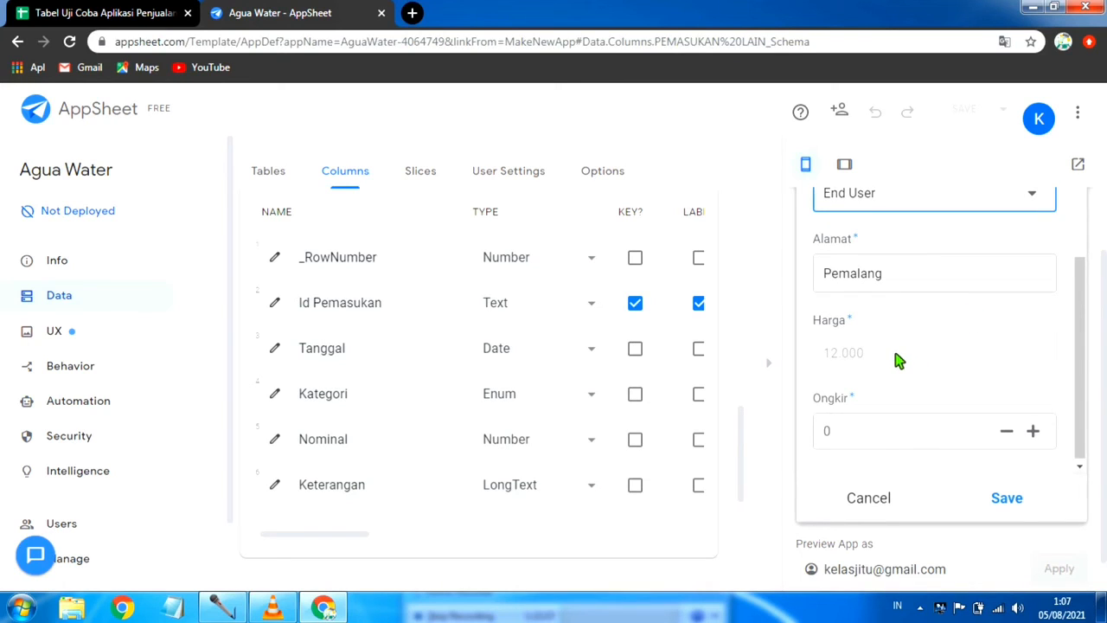
scroll(899, 361, up, 1)
scroll(899, 361, down, 1)
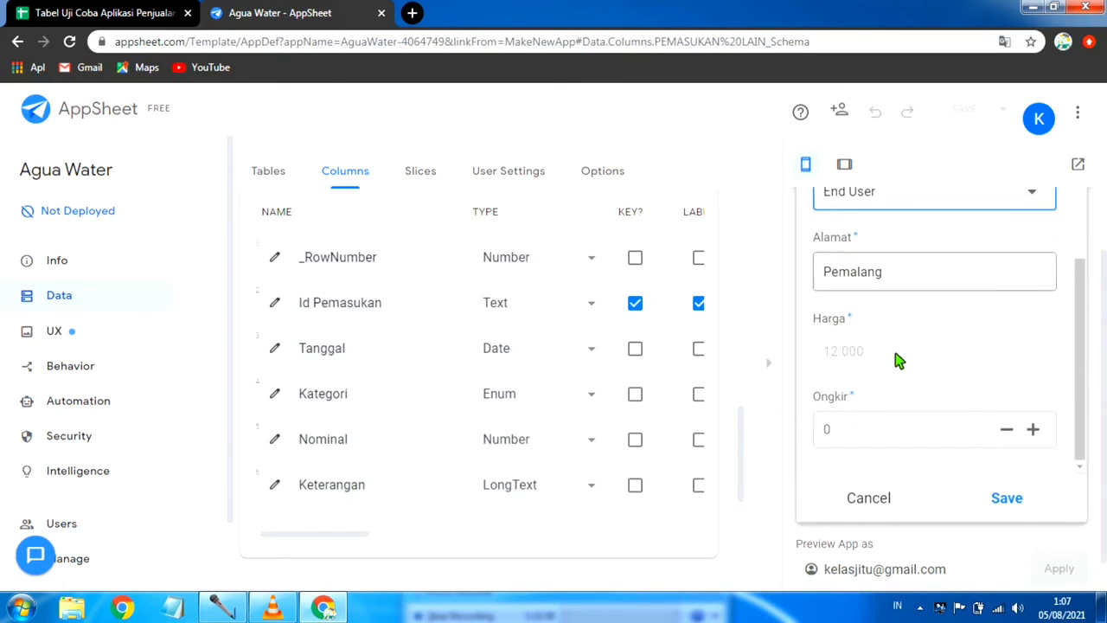
Step: Keep Ongkir at 0 and save the new customer entry
scroll(869, 419, down, 1)
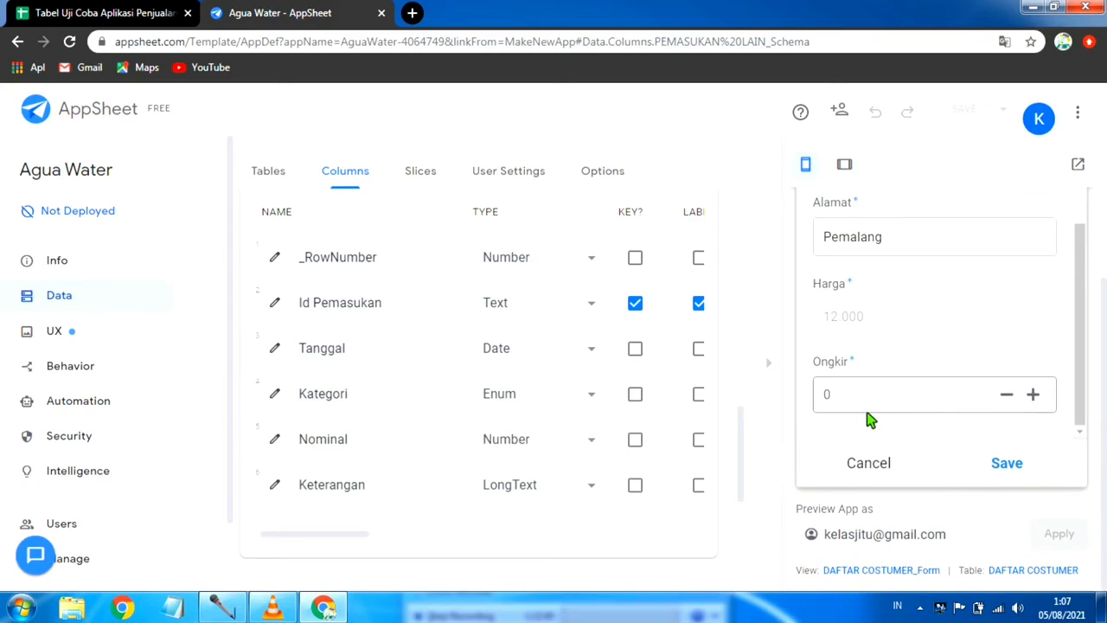
click(869, 393)
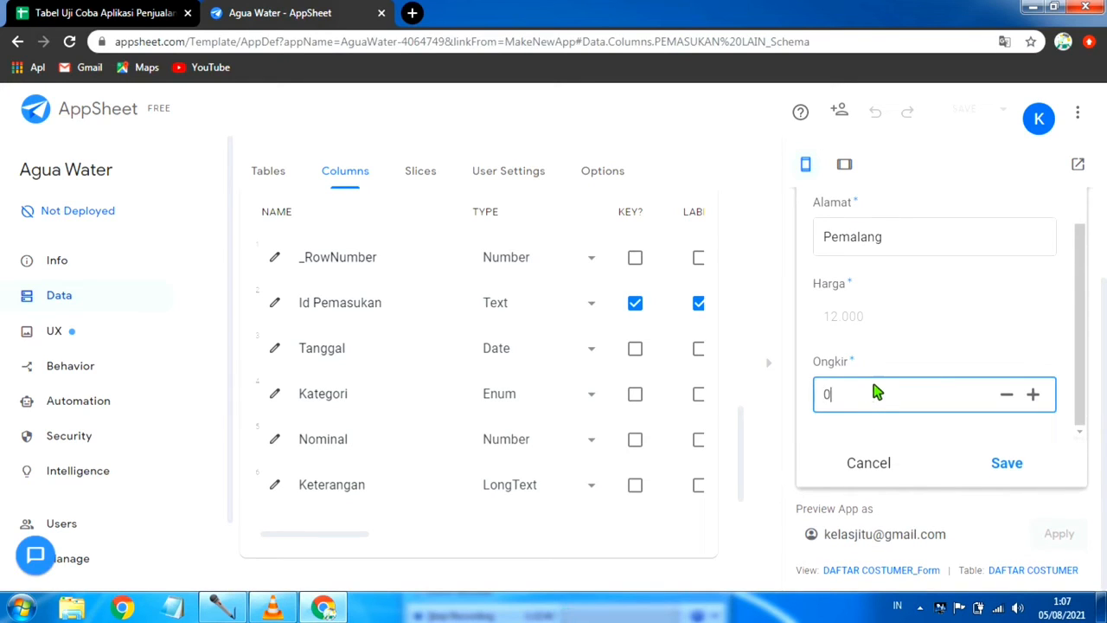
key(Return)
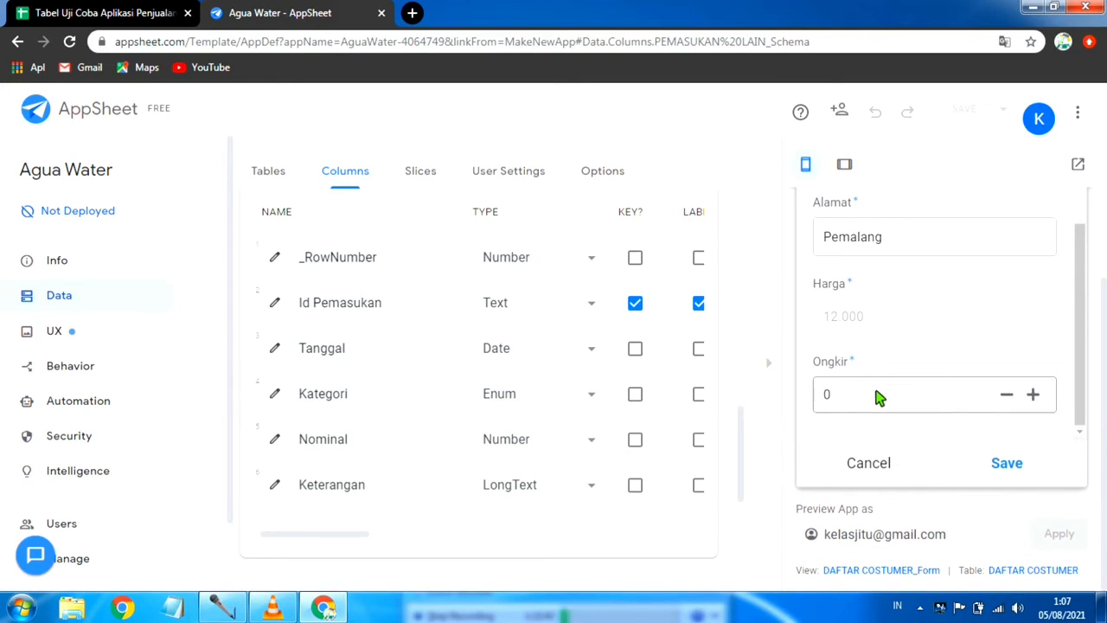
click(1007, 465)
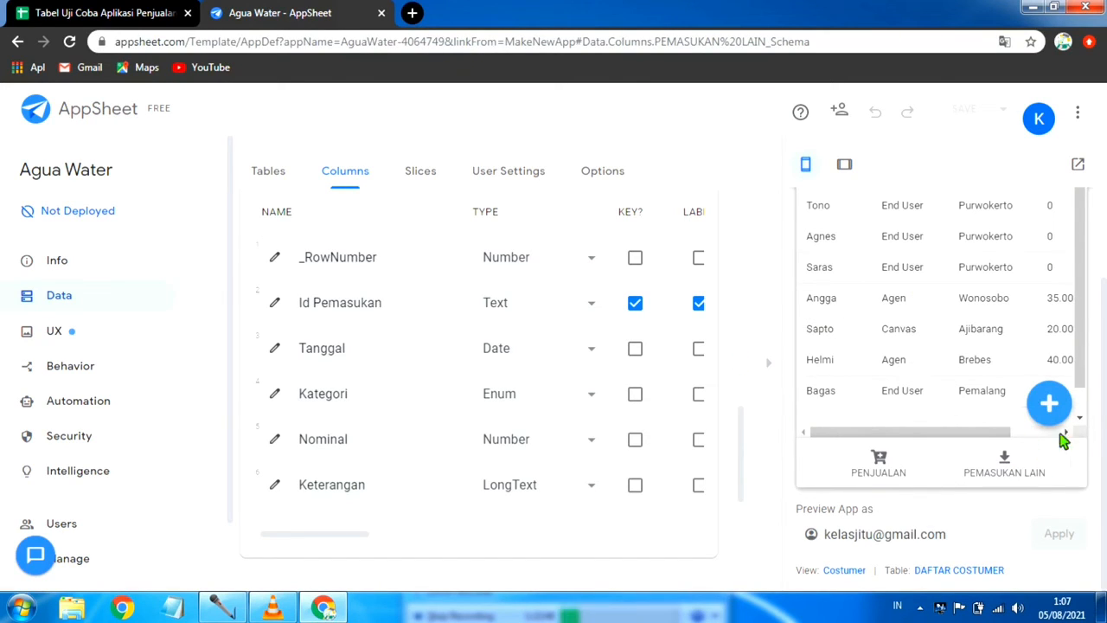
Step: Open the PENJUALAN view in the preview and sync the app's pending change
click(878, 466)
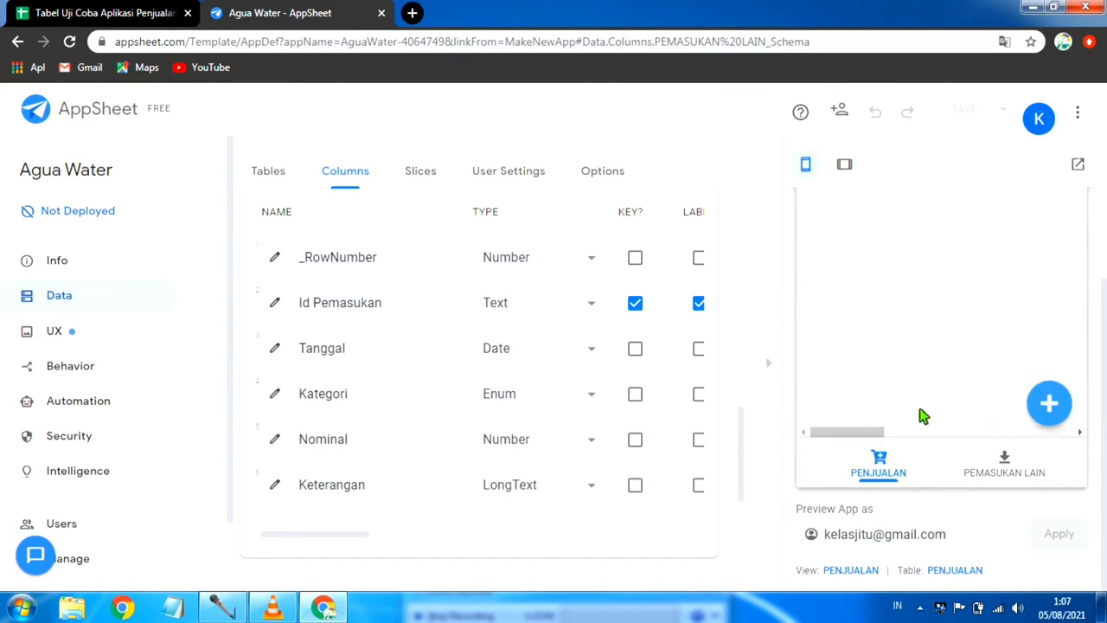
scroll(1070, 408, down, 1)
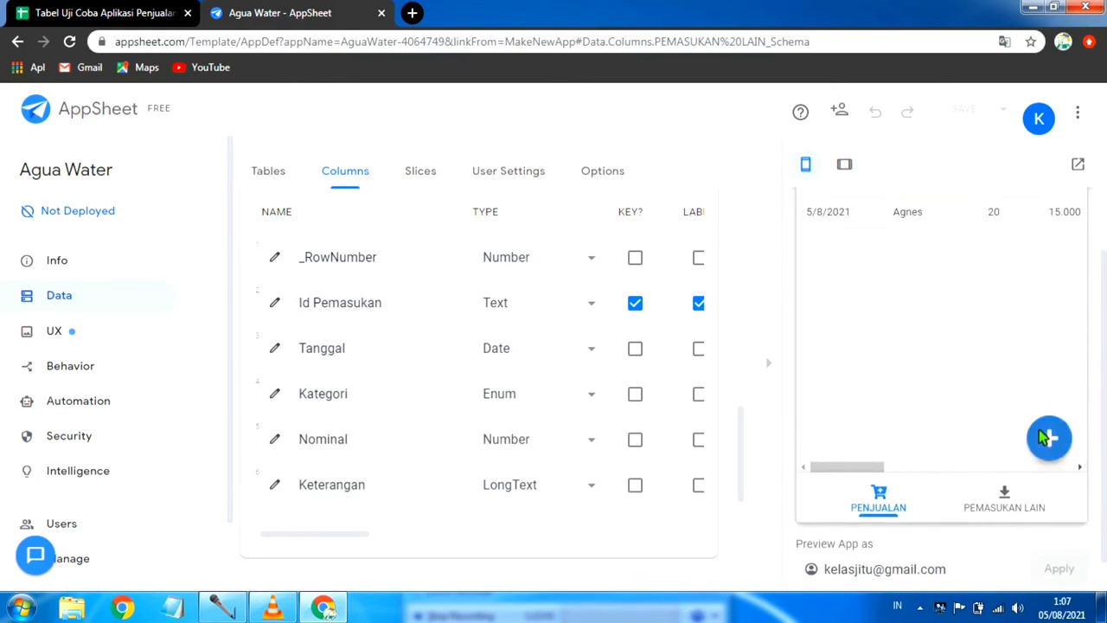
scroll(1069, 319, up, 1)
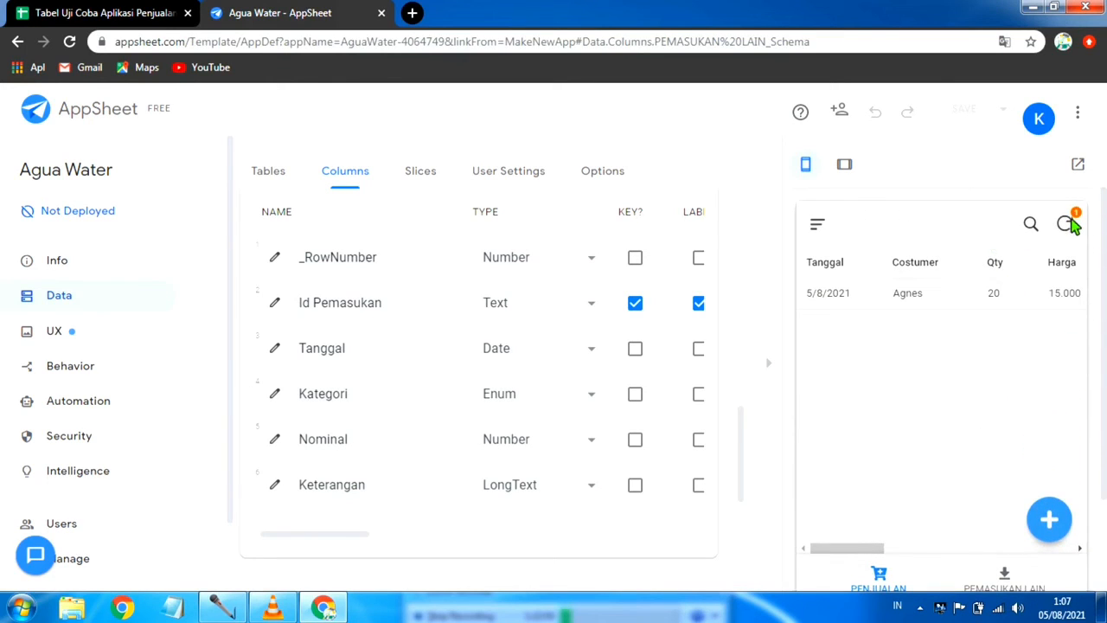
click(1069, 224)
scroll(986, 432, down, 1)
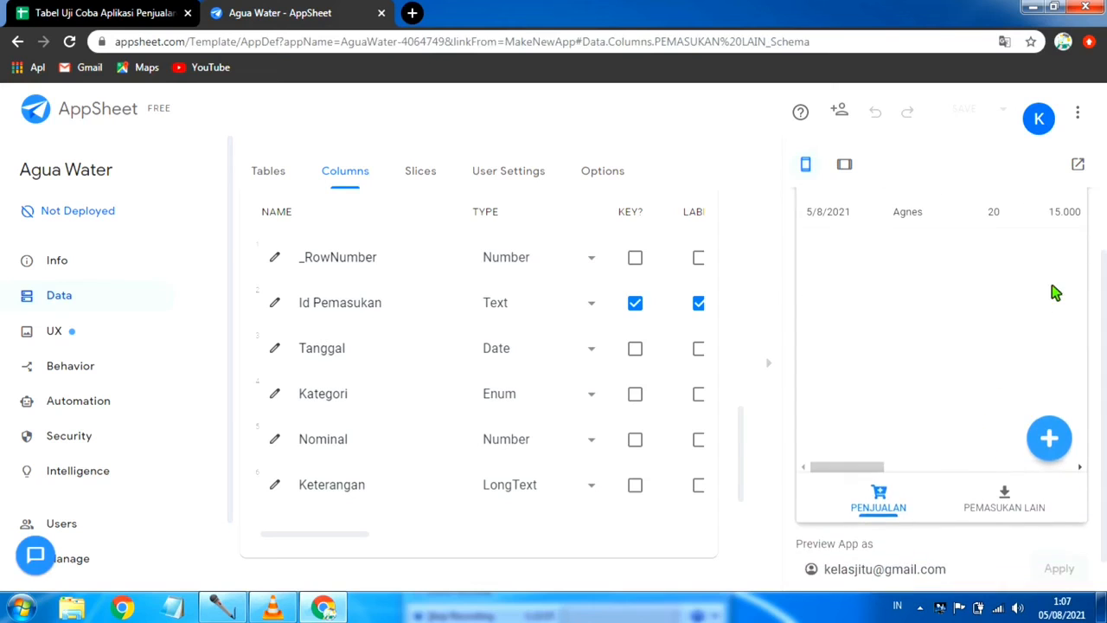
scroll(1046, 281, up, 1)
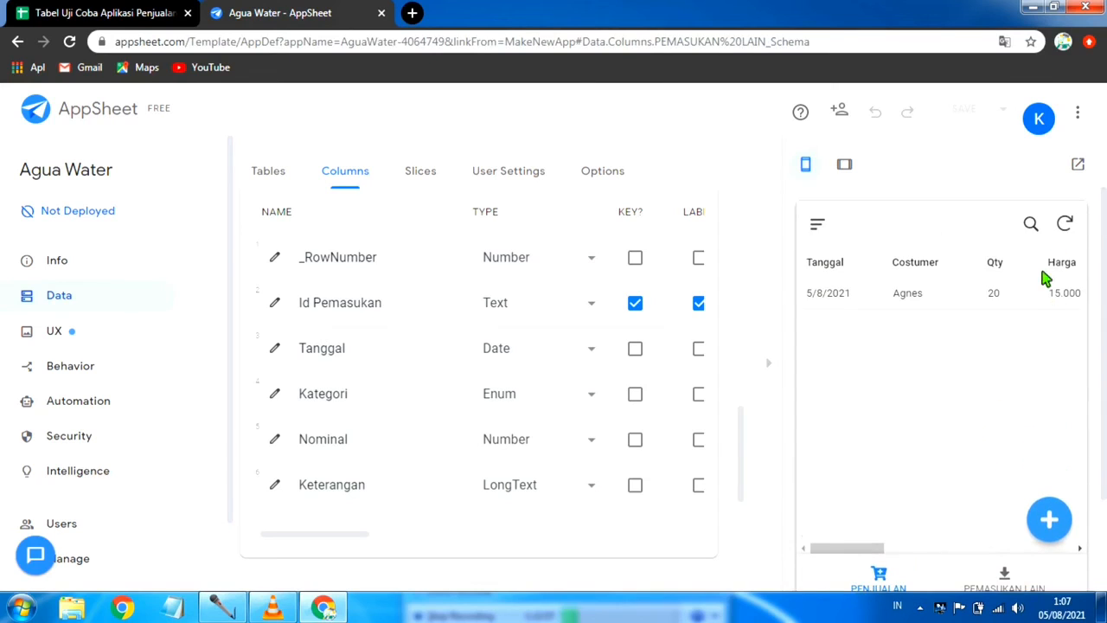
Step: Start a new PENJUALAN entry for the newly added Pemalang customer with Qty 3
click(1049, 519)
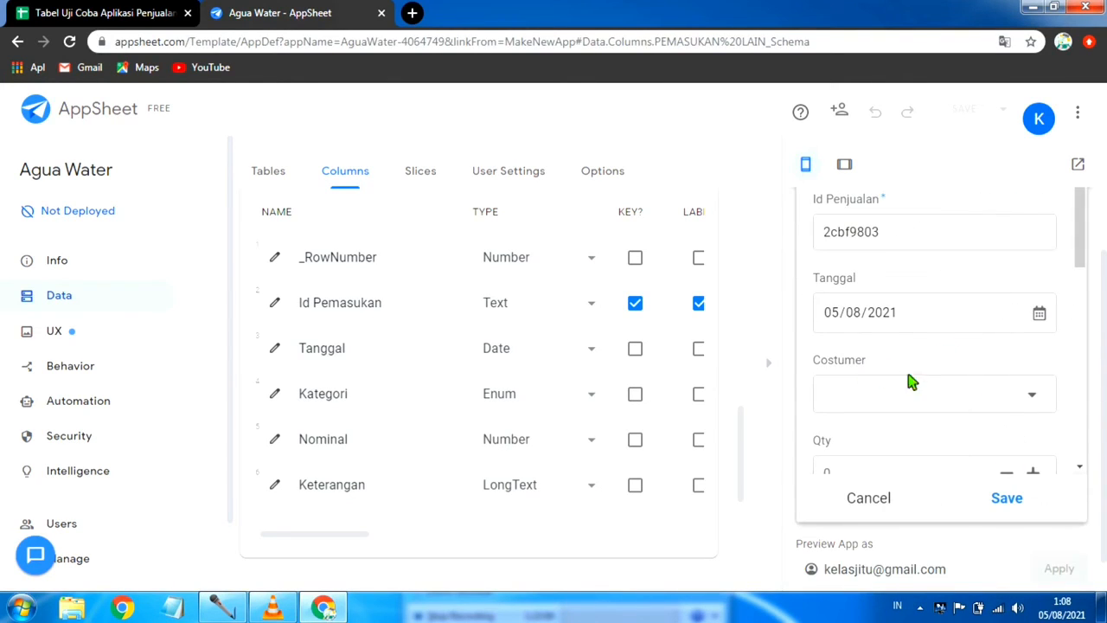
click(983, 390)
scroll(869, 381, down, 2)
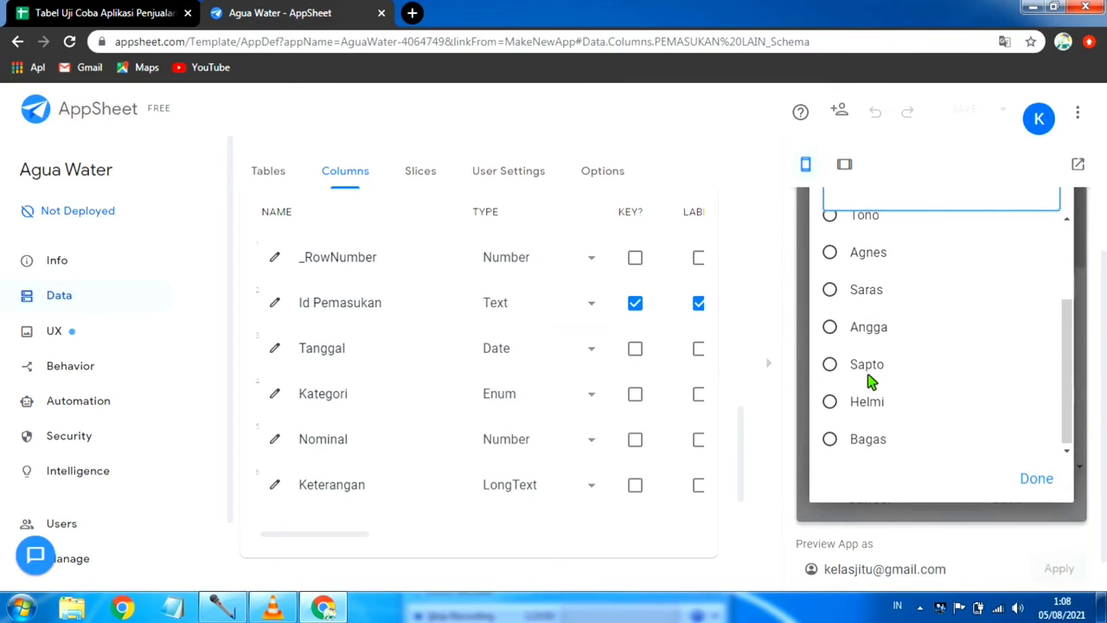
scroll(882, 346, down, 1)
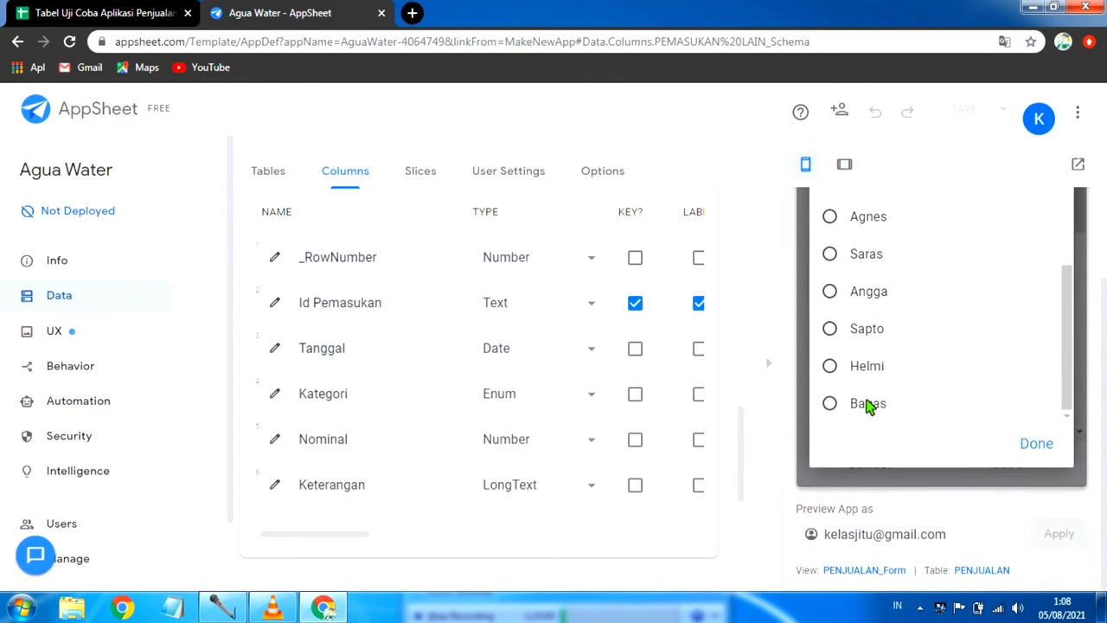
click(878, 405)
scroll(990, 396, down, 1)
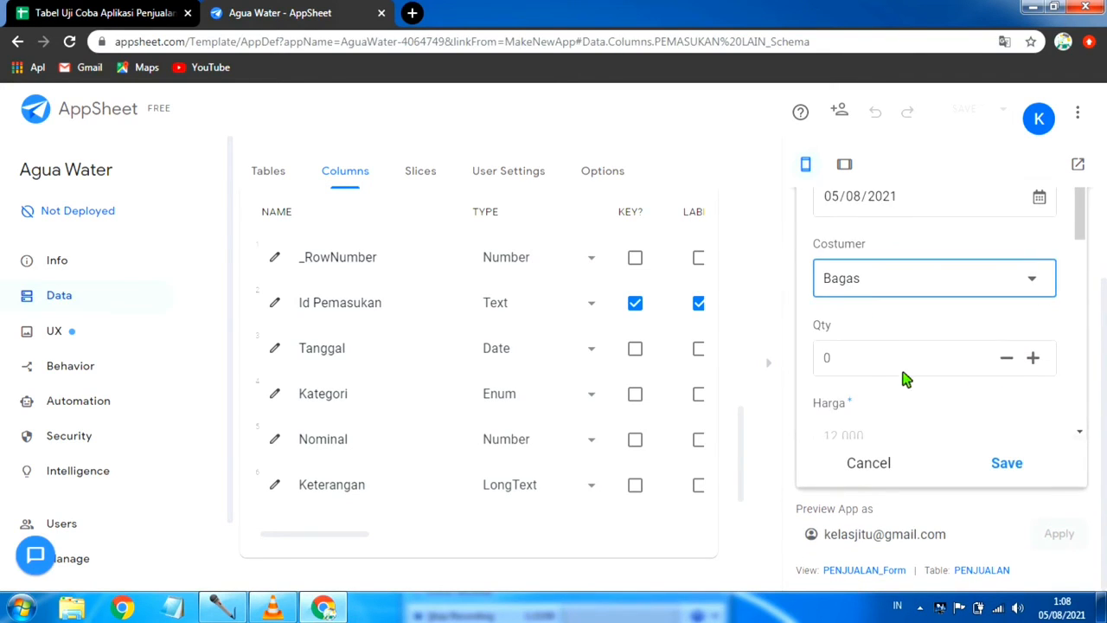
click(869, 365)
text(3)
Step: Review the calculated amounts in the PENJUALAN form, then set Galon Kembali to 3 and Bayar to 36000
scroll(877, 369, down, 2)
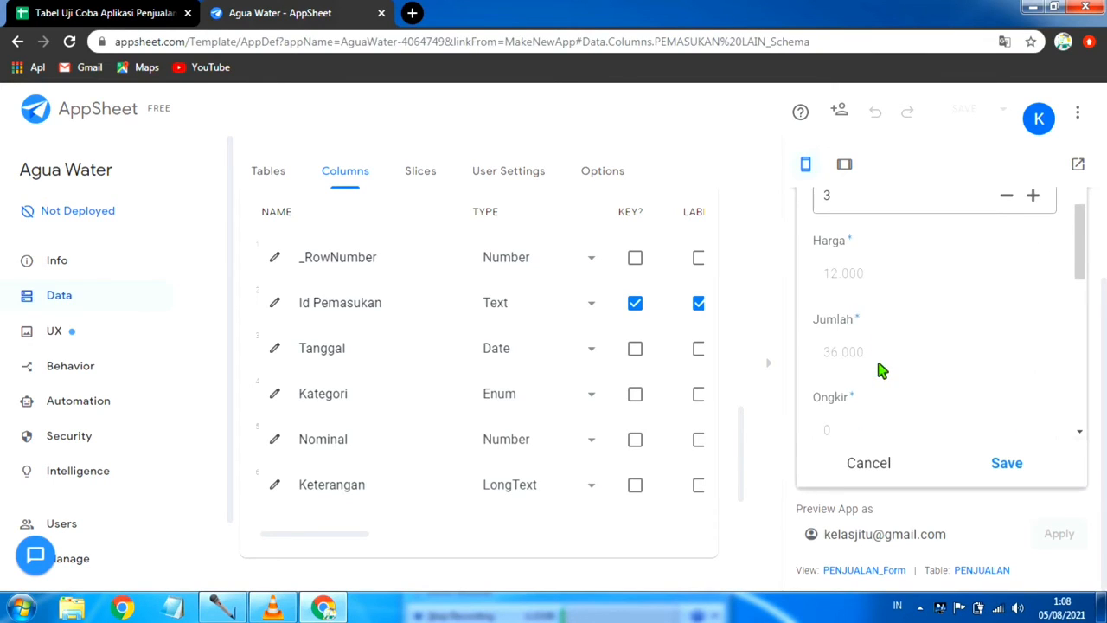
scroll(933, 383, down, 1)
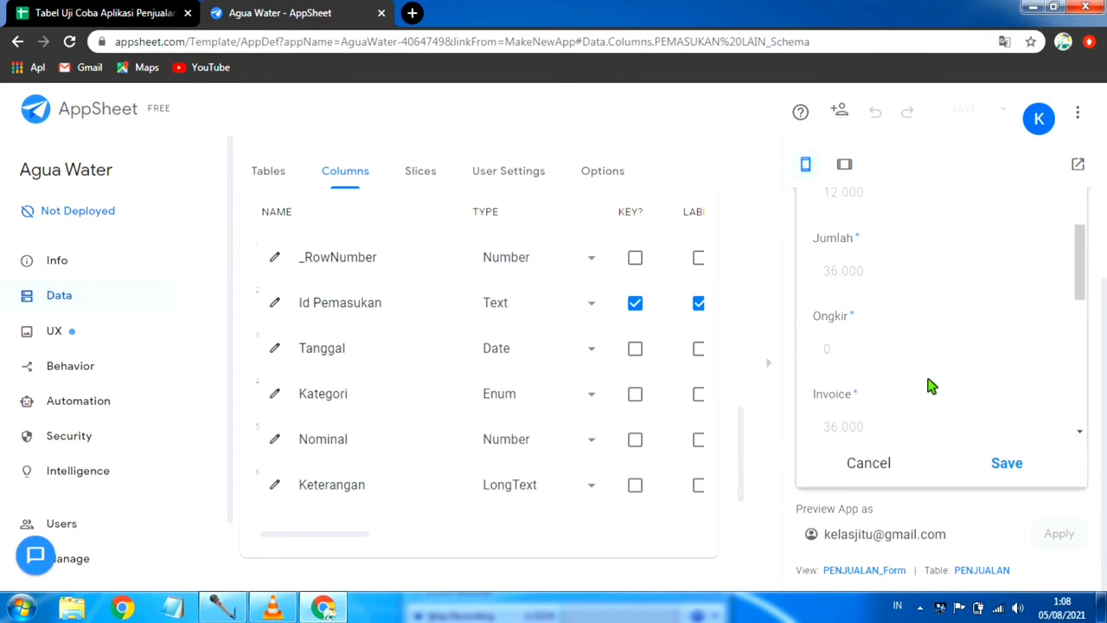
scroll(869, 367, down, 1)
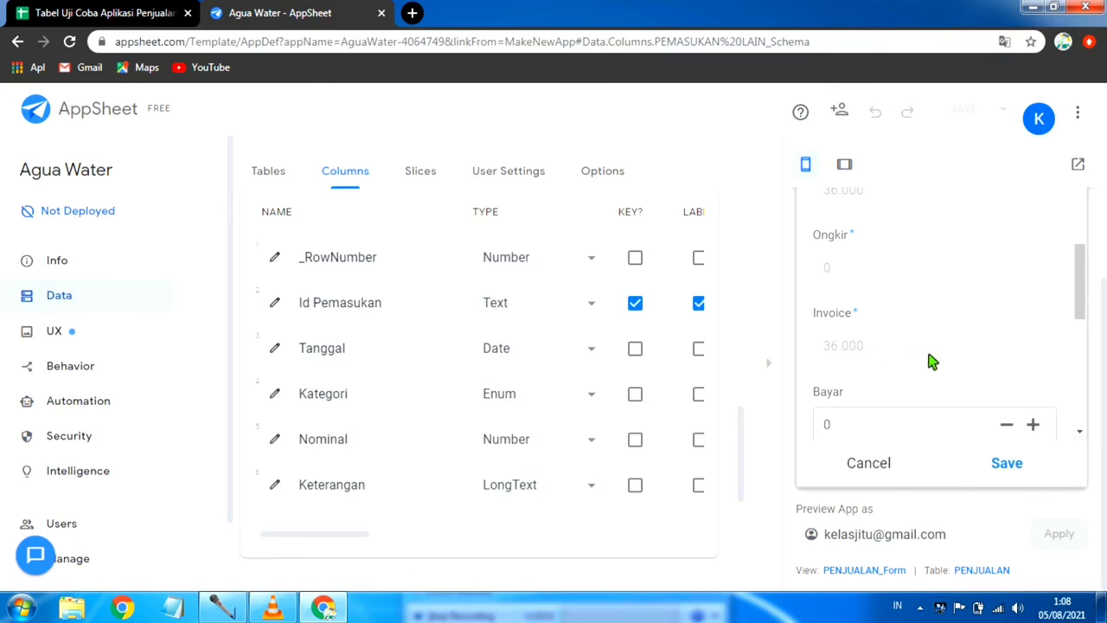
scroll(931, 362, down, 2)
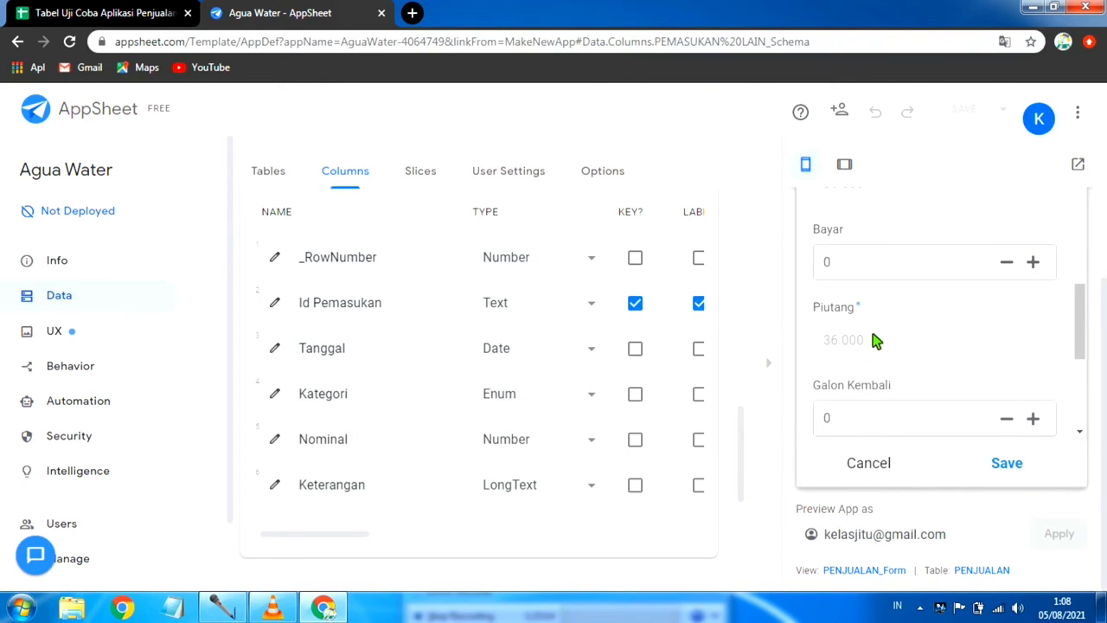
scroll(871, 359, down, 1)
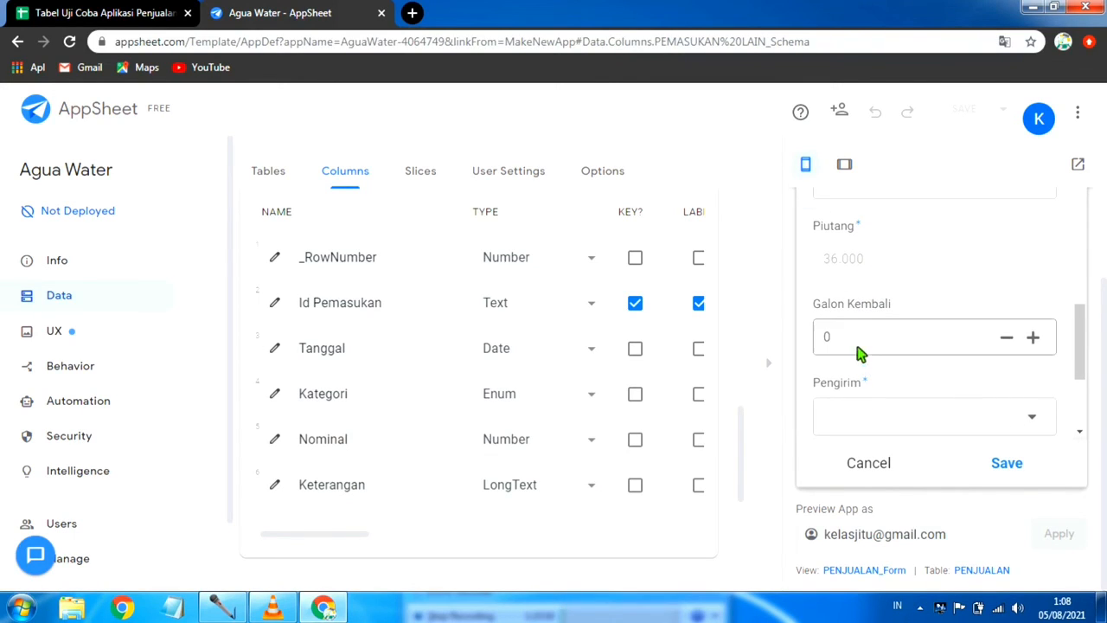
click(862, 344)
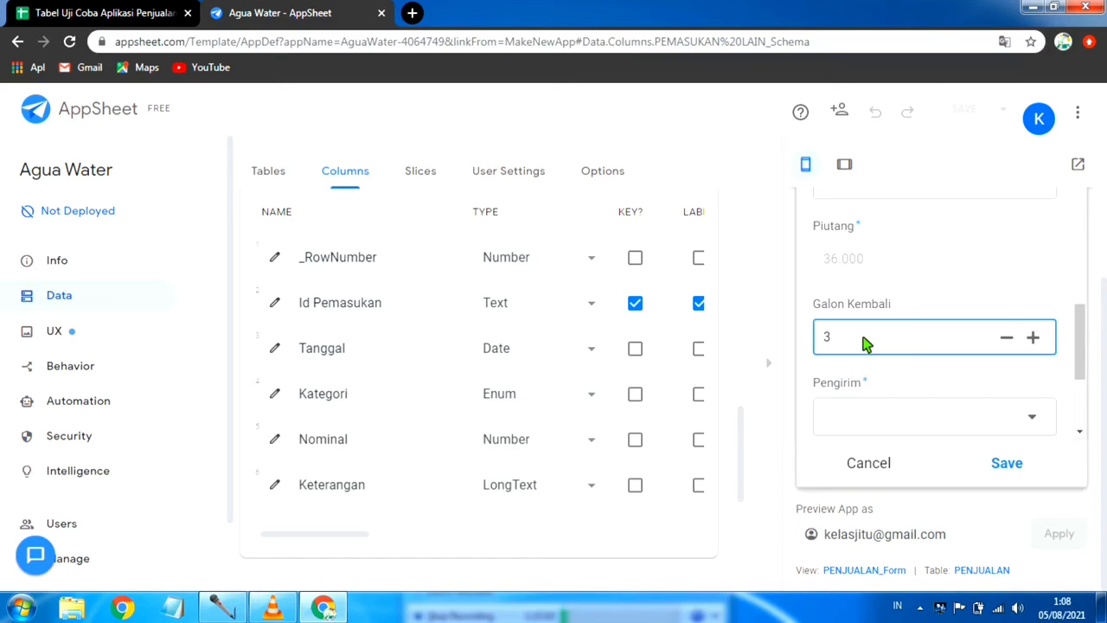
scroll(864, 333, up, 1)
click(865, 265)
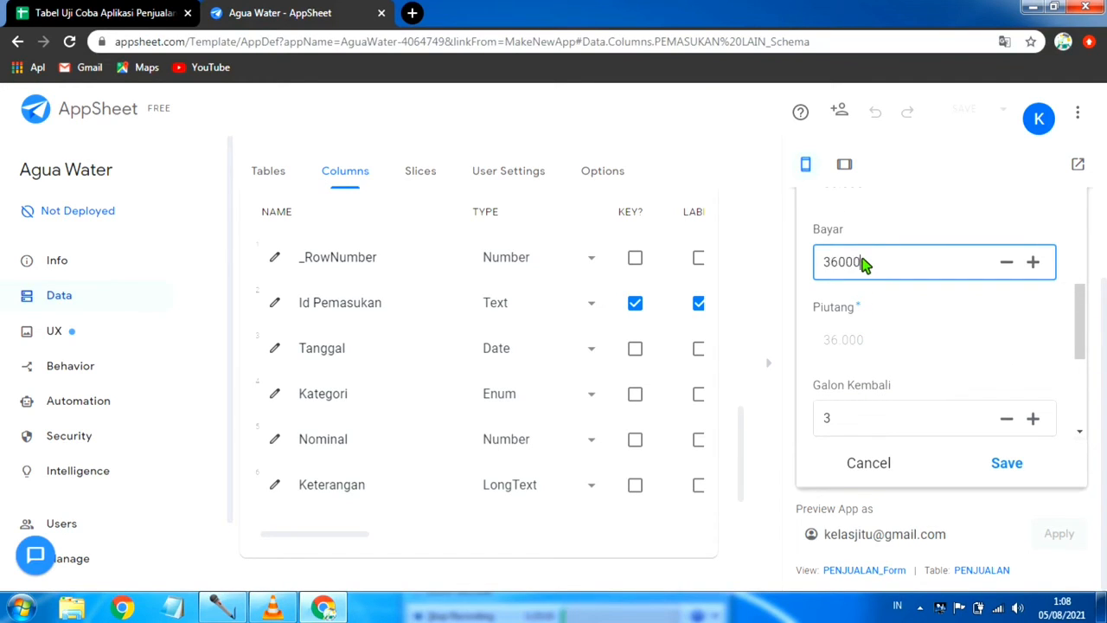
click(914, 308)
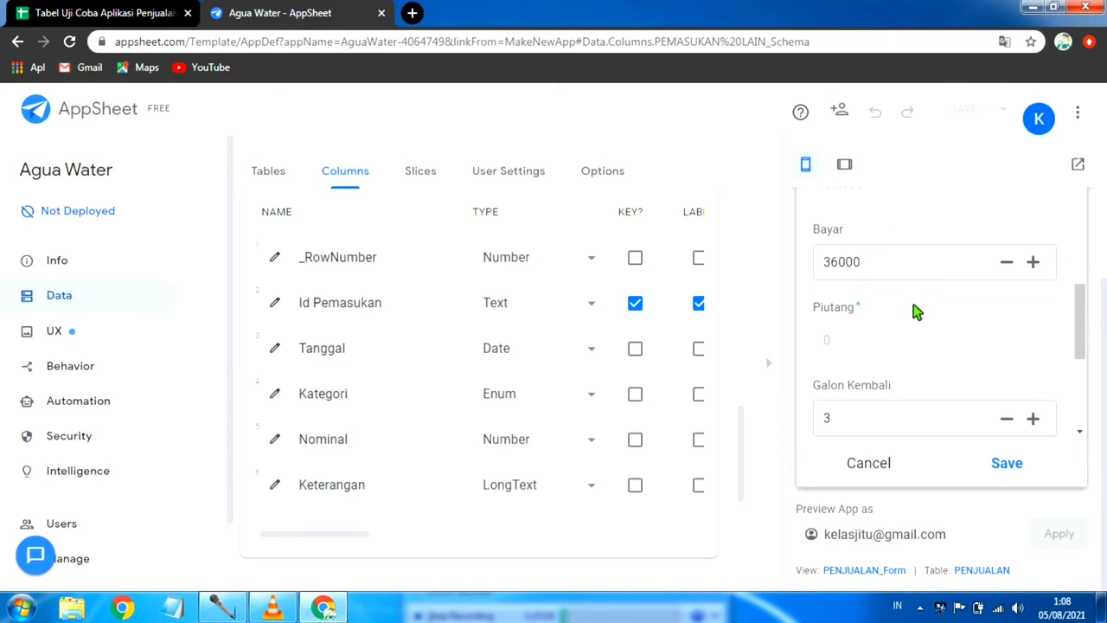
Step: Choose the delivery person in the Pengirim field of the PENJUALAN entry
scroll(914, 333, down, 1)
scroll(872, 344, down, 1)
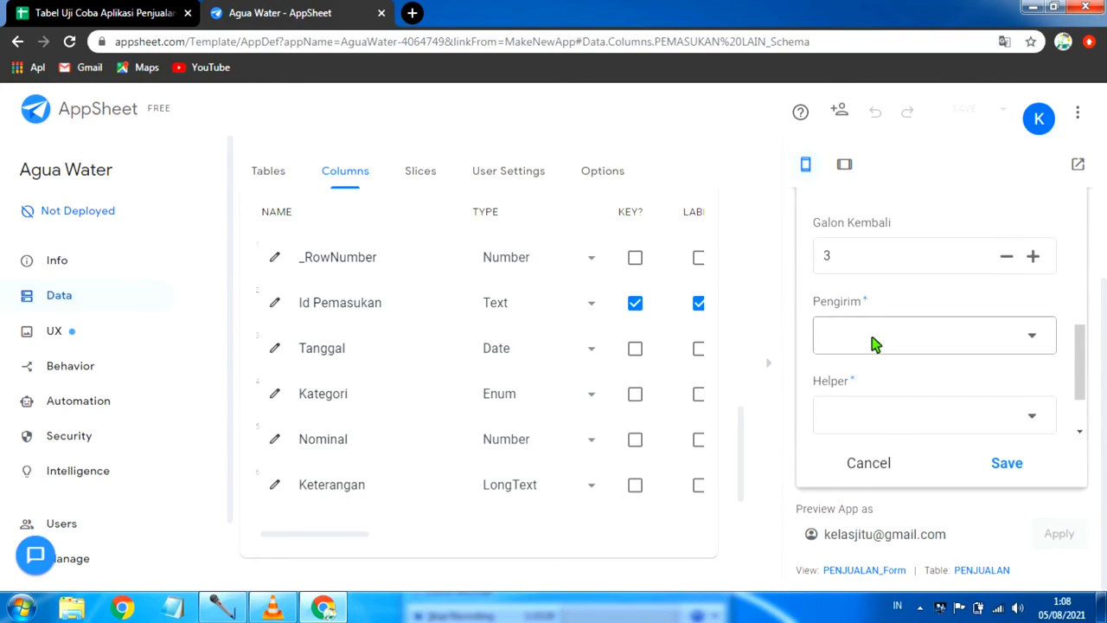
scroll(875, 343, down, 1)
click(1041, 256)
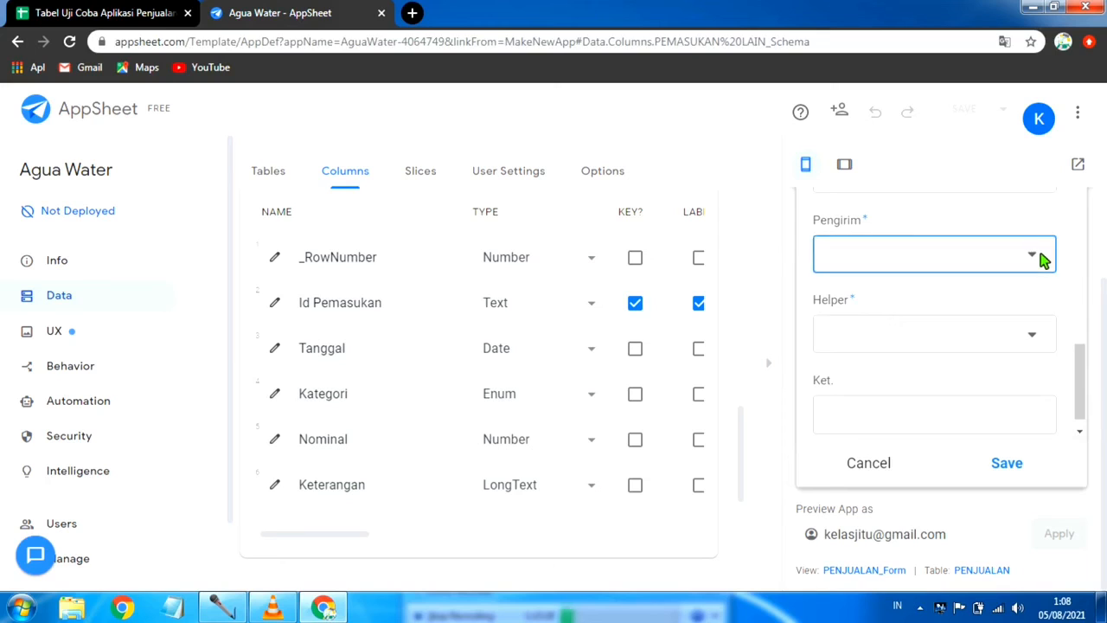
click(867, 267)
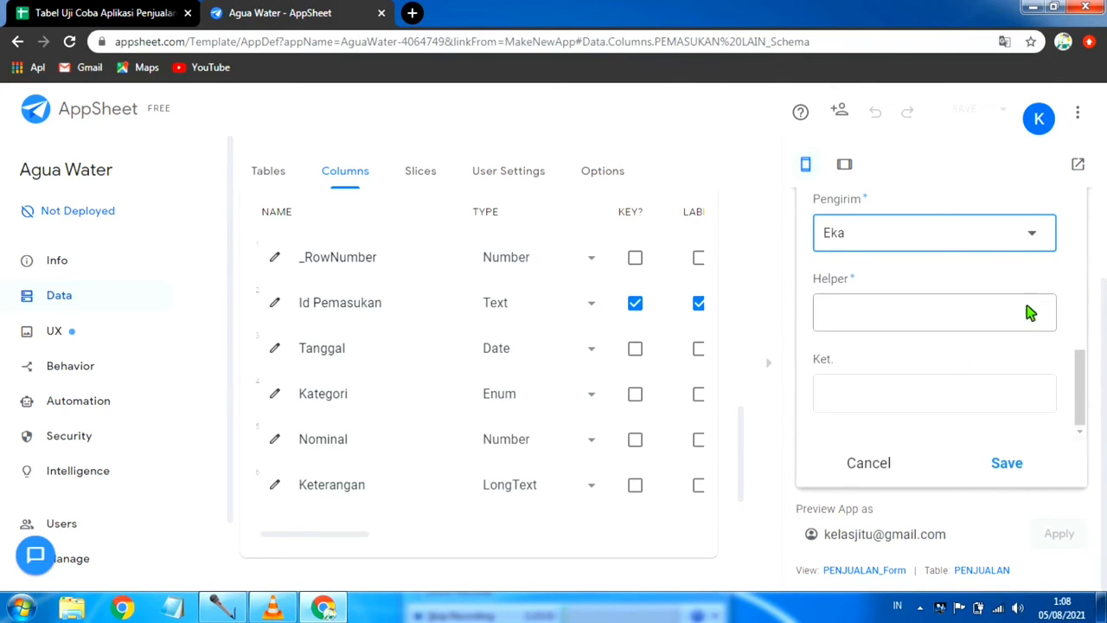
scroll(995, 350, up, 2)
scroll(1050, 374, down, 2)
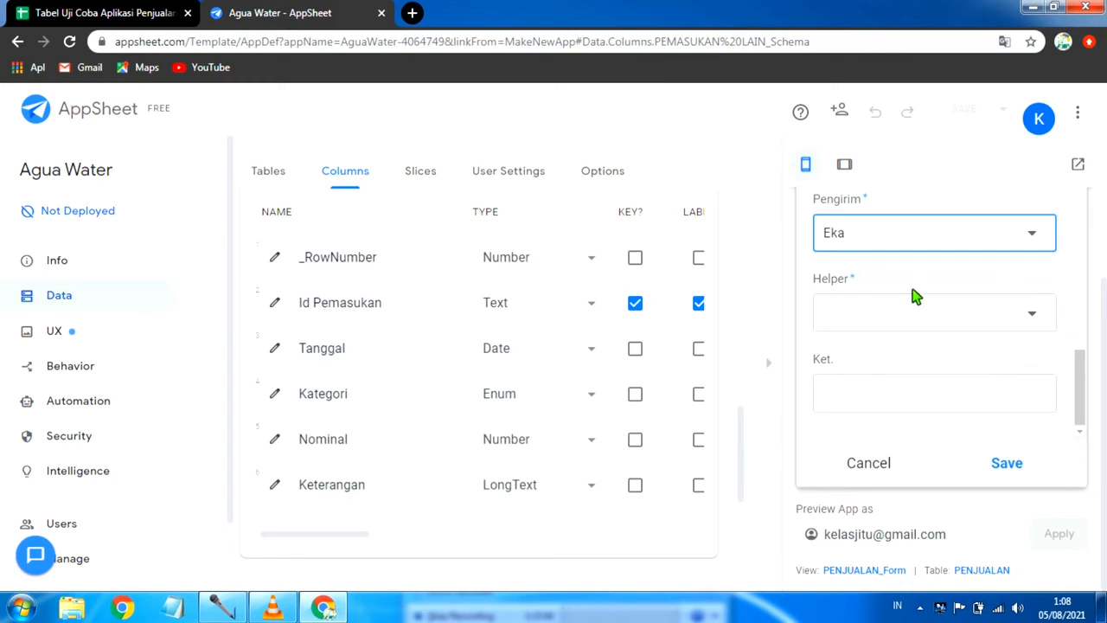
Step: Check the fields of the unsaved PENJUALAN entry, then cancel the form and discard the edits
scroll(895, 295, up, 10)
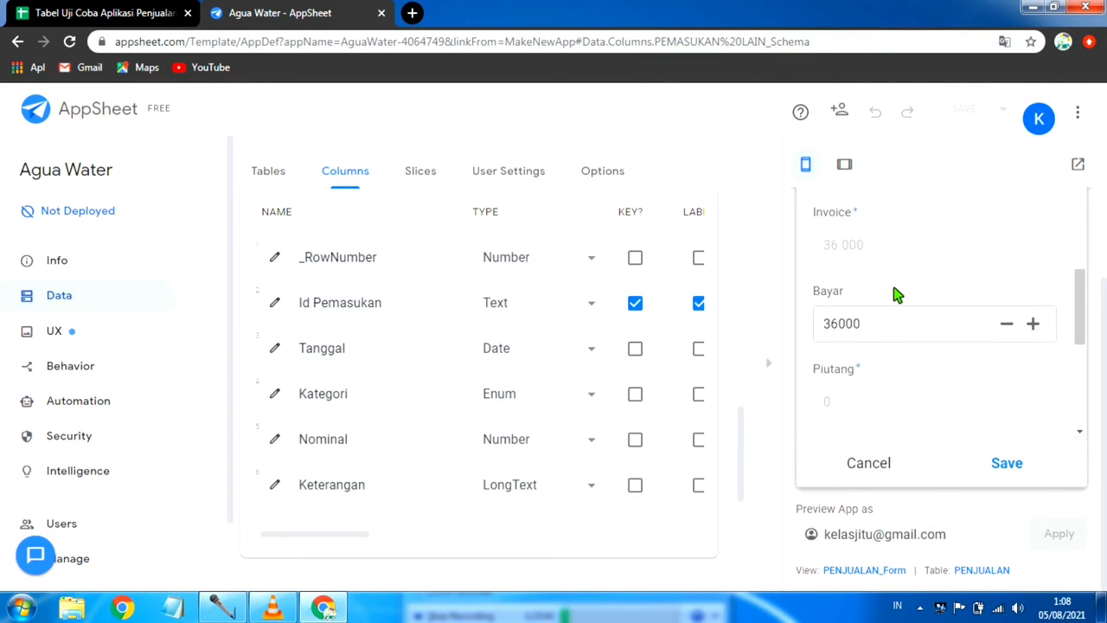
scroll(897, 299, up, 2)
scroll(896, 324, down, 8)
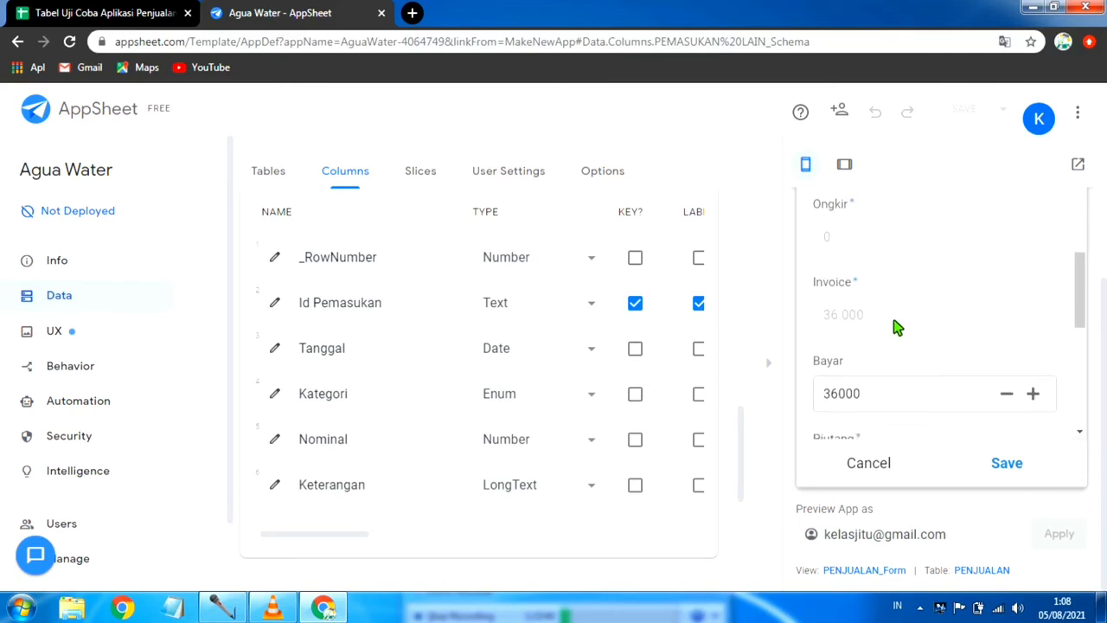
scroll(942, 367, down, 1)
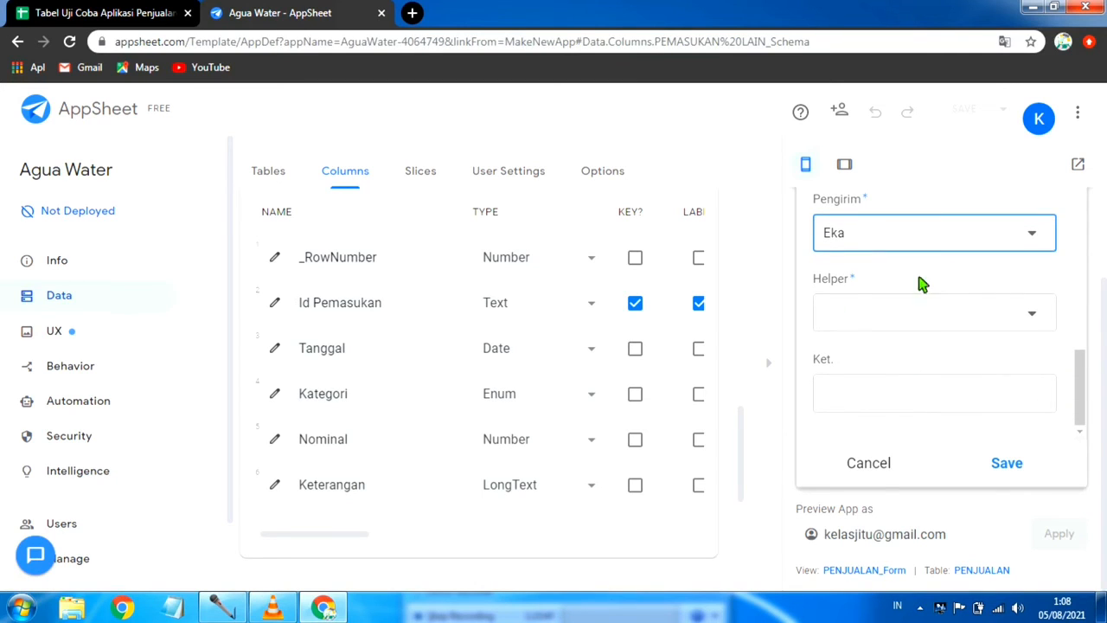
click(882, 462)
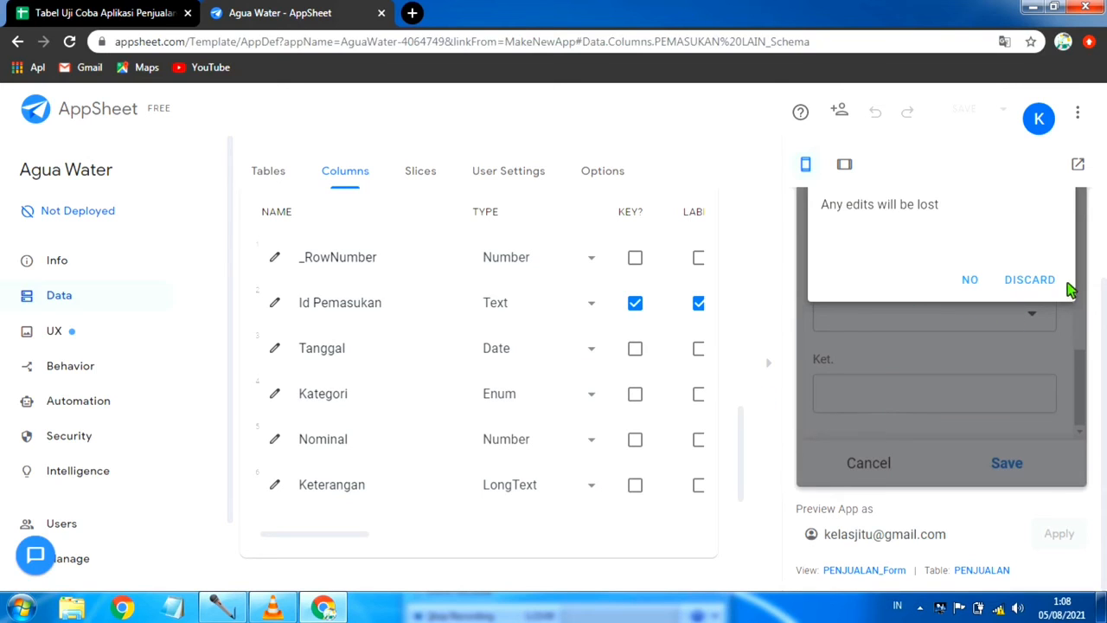
click(1046, 281)
Step: Locate the Helper column and its Require setting in the PENJUALAN table's column list
scroll(335, 373, down, 4)
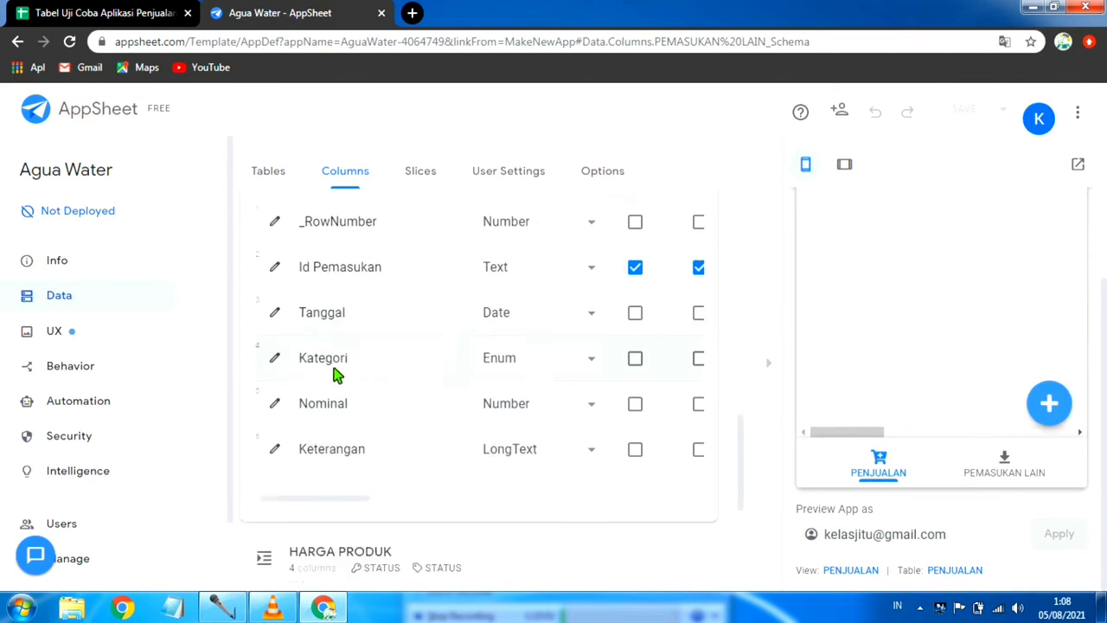
scroll(335, 373, up, 3)
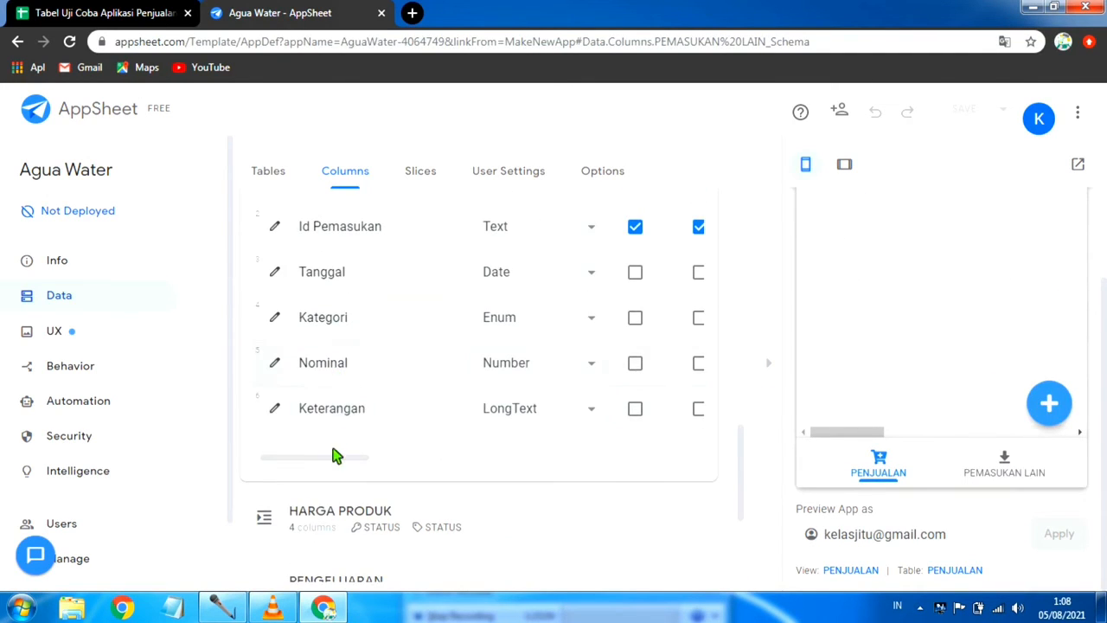
drag(343, 465, 311, 460)
scroll(357, 364, up, 1)
scroll(357, 364, up, 3)
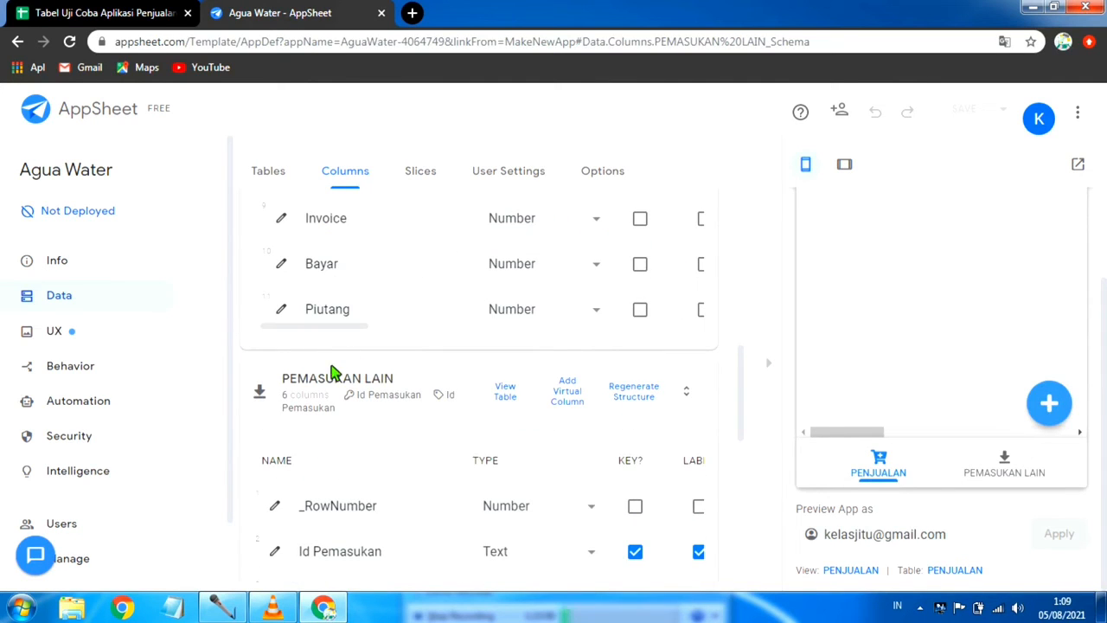
scroll(365, 367, up, 10)
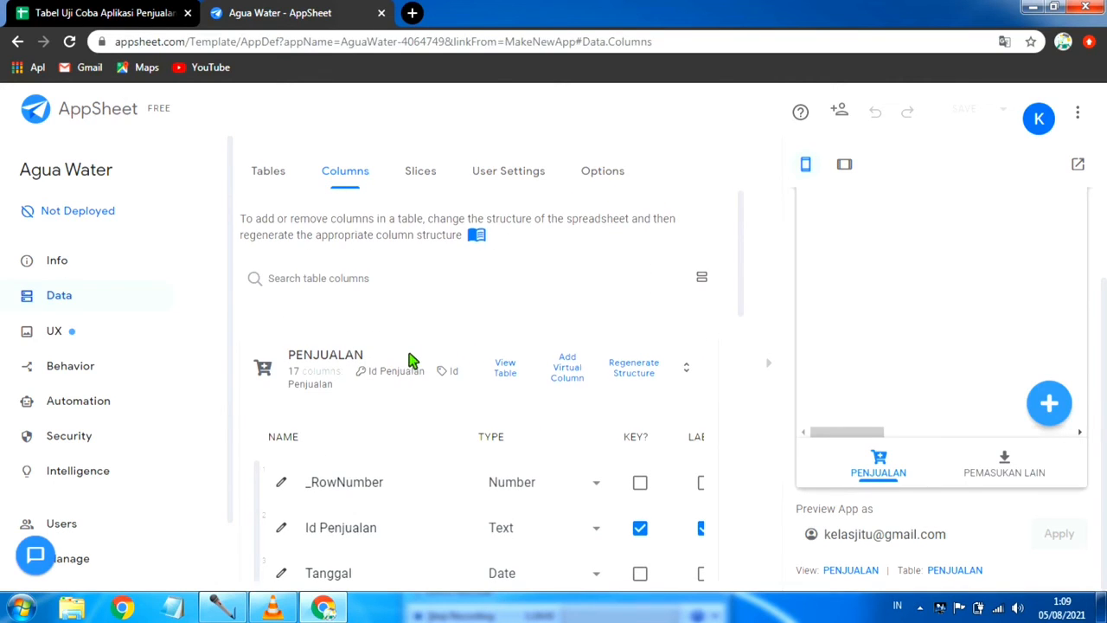
scroll(383, 415, down, 5)
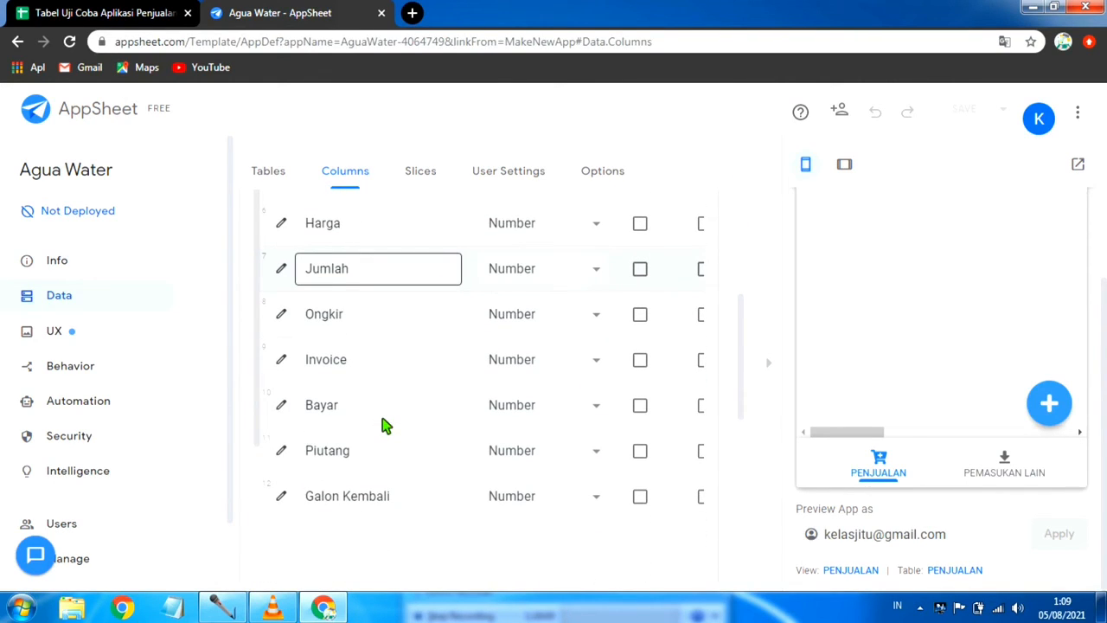
scroll(462, 464, down, 1)
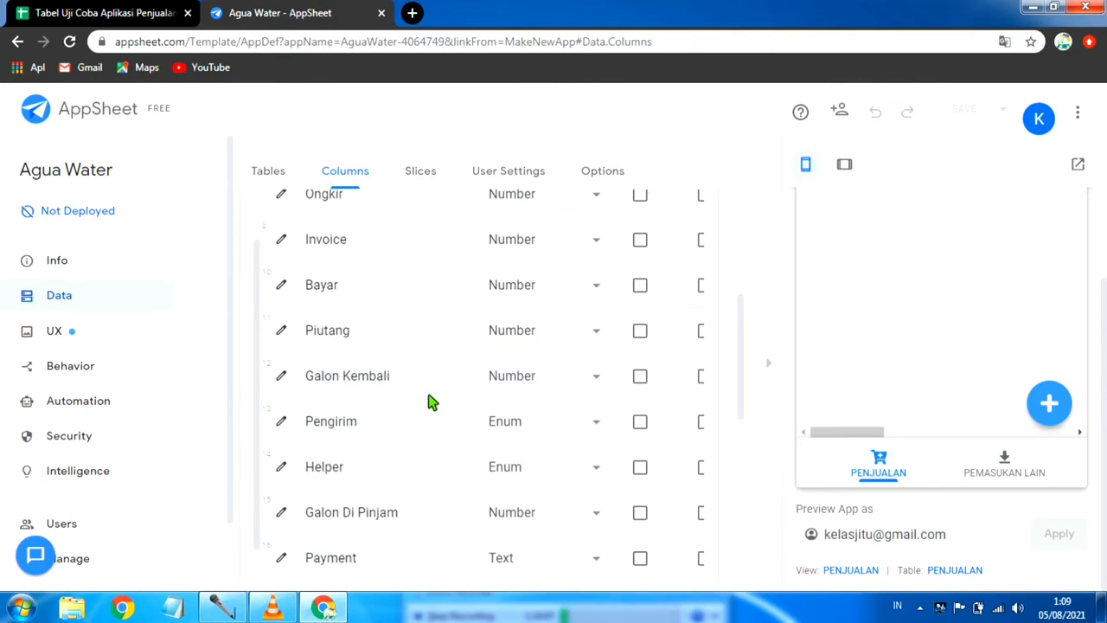
scroll(402, 454, down, 3)
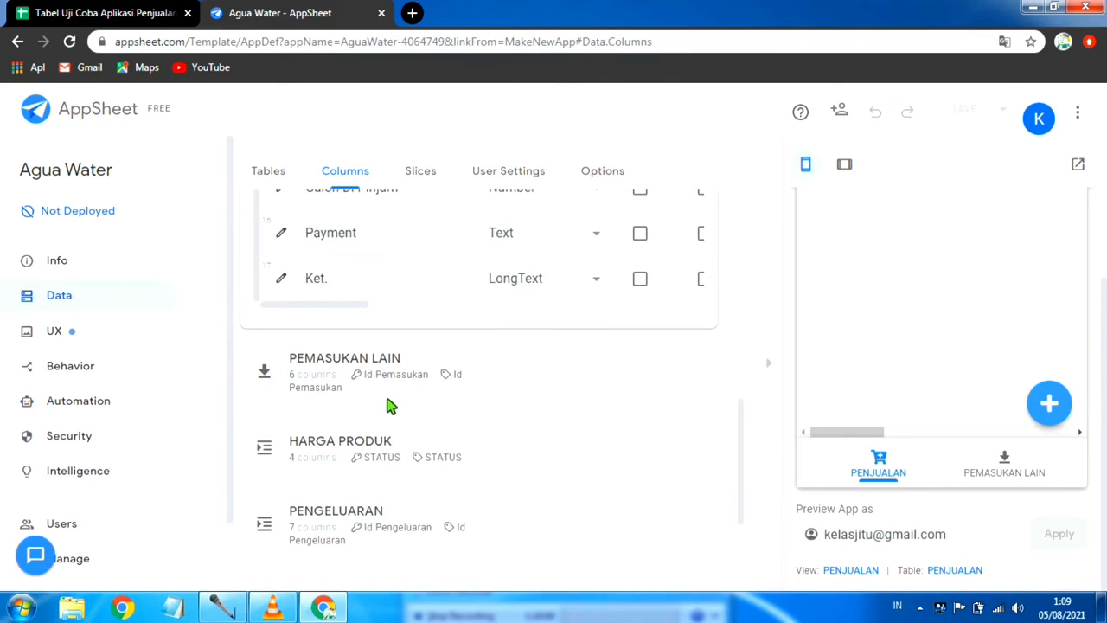
scroll(388, 402, up, 2)
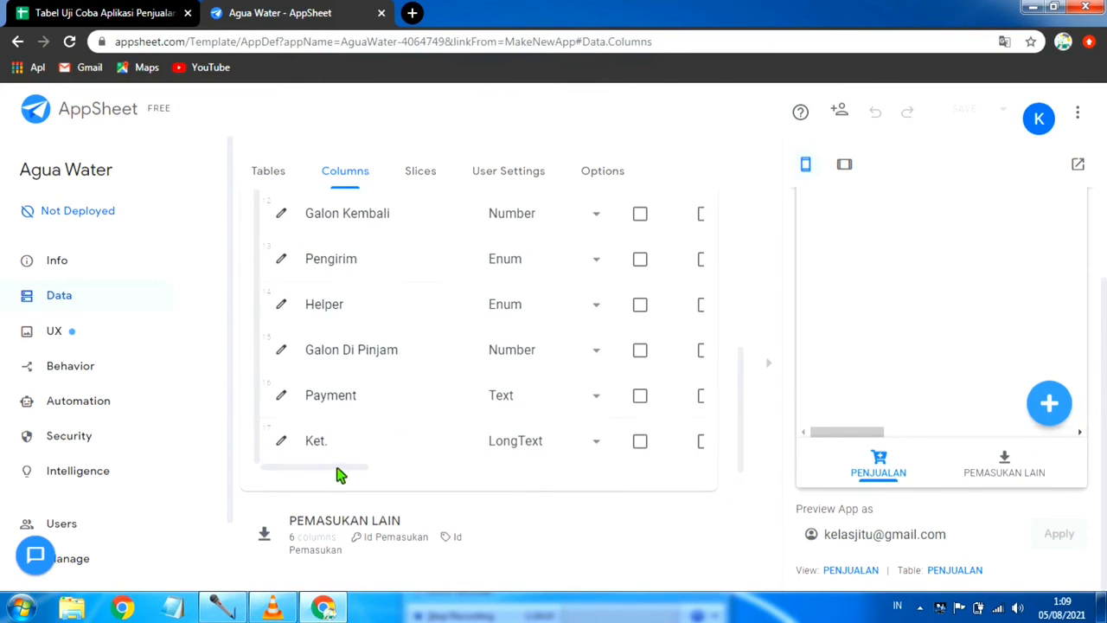
drag(337, 474, 499, 503)
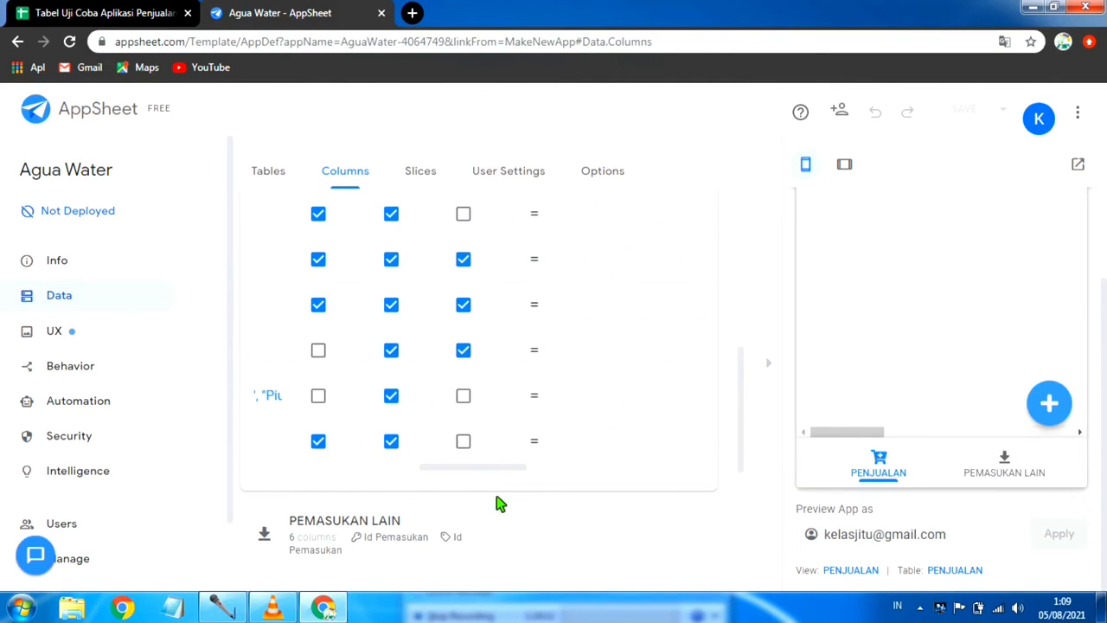
Step: Make the Helper column of the PENJUALAN table optional by turning off its Require setting, and save the app
click(463, 305)
scroll(471, 303, up, 10)
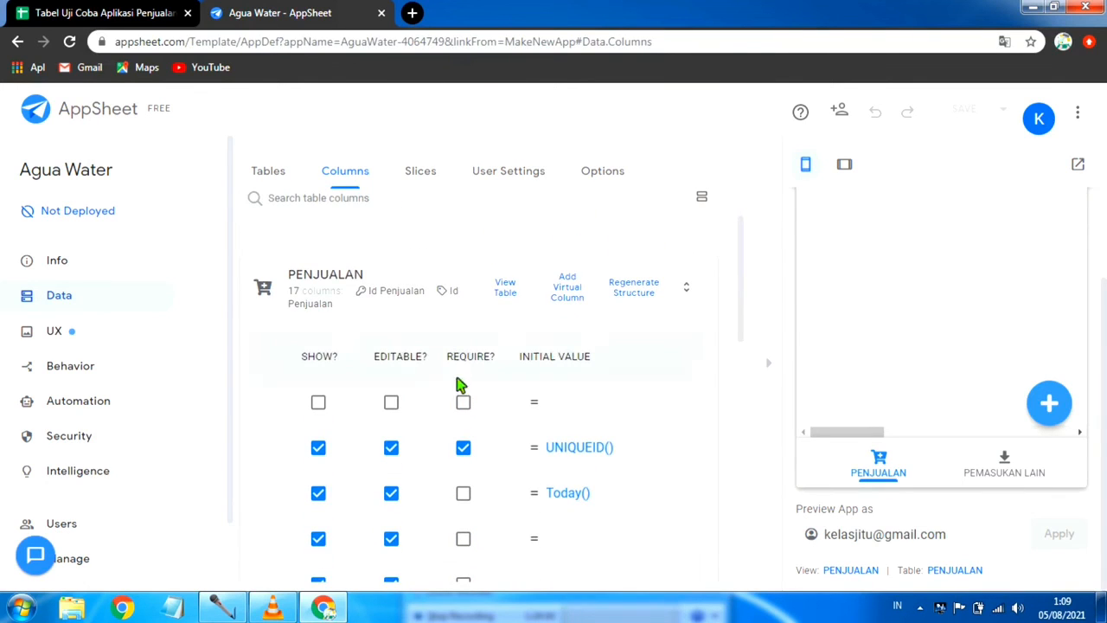
scroll(485, 393, down, 1)
scroll(471, 436, down, 1)
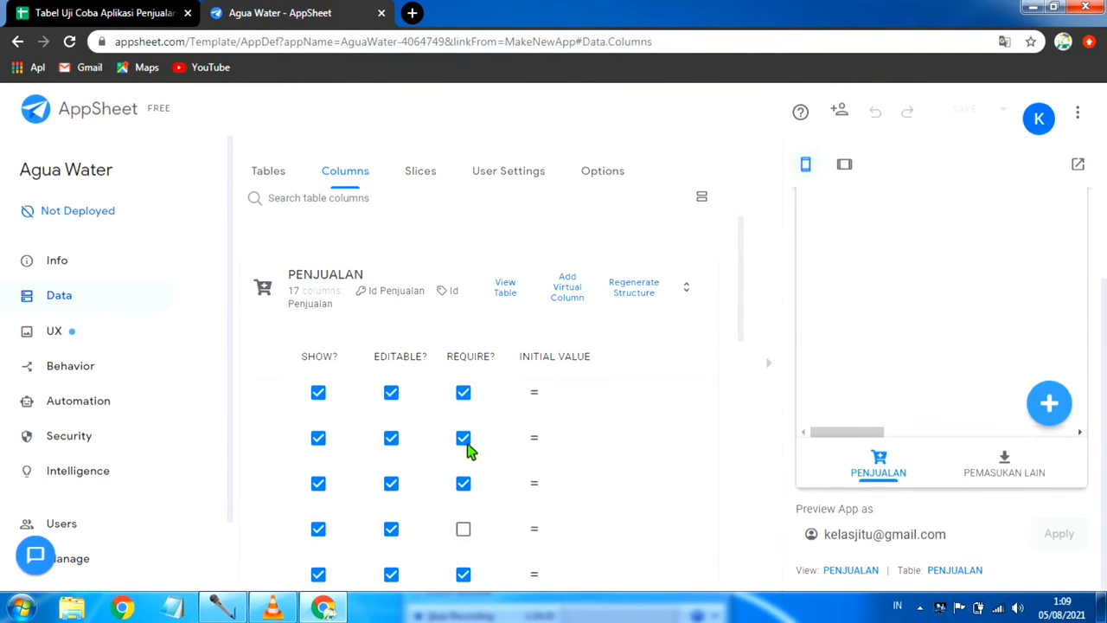
scroll(489, 449, down, 10)
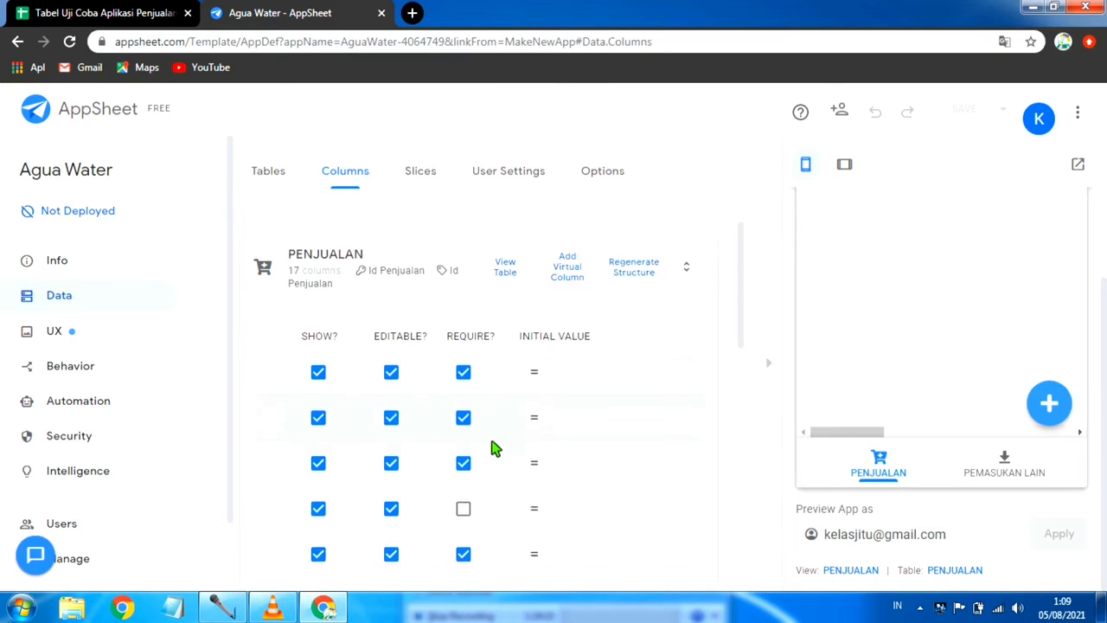
scroll(487, 449, up, 1)
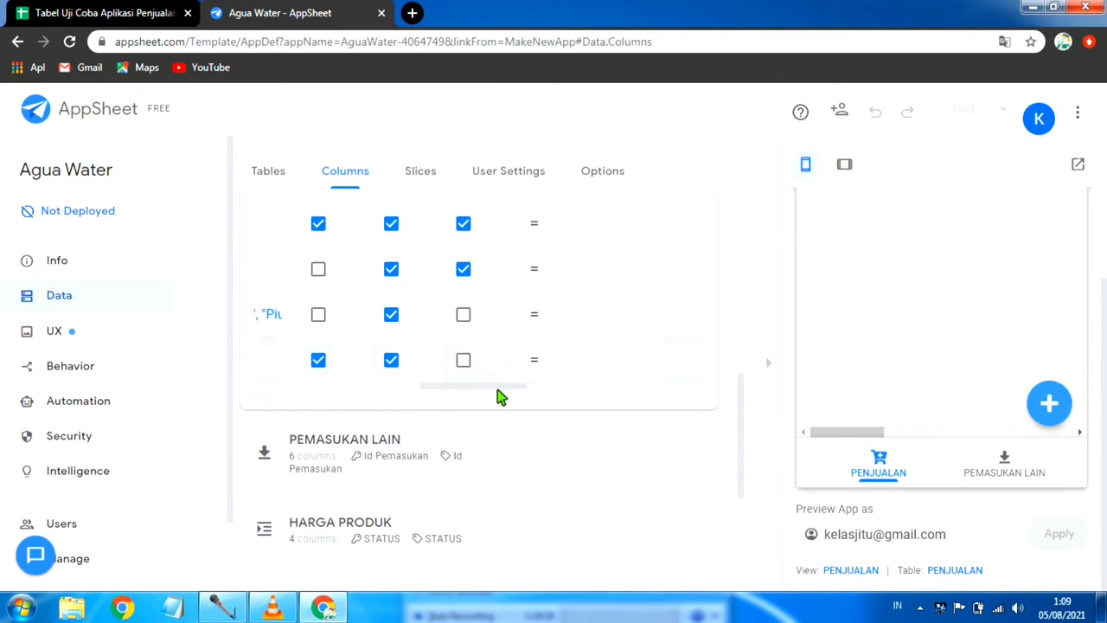
drag(500, 396, 485, 417)
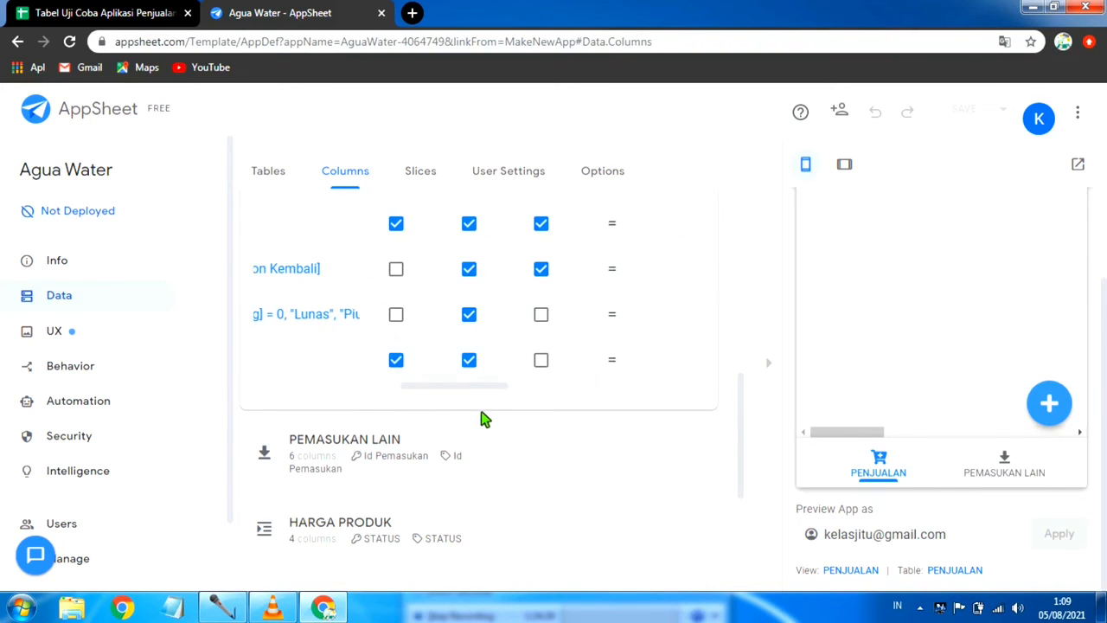
click(543, 225)
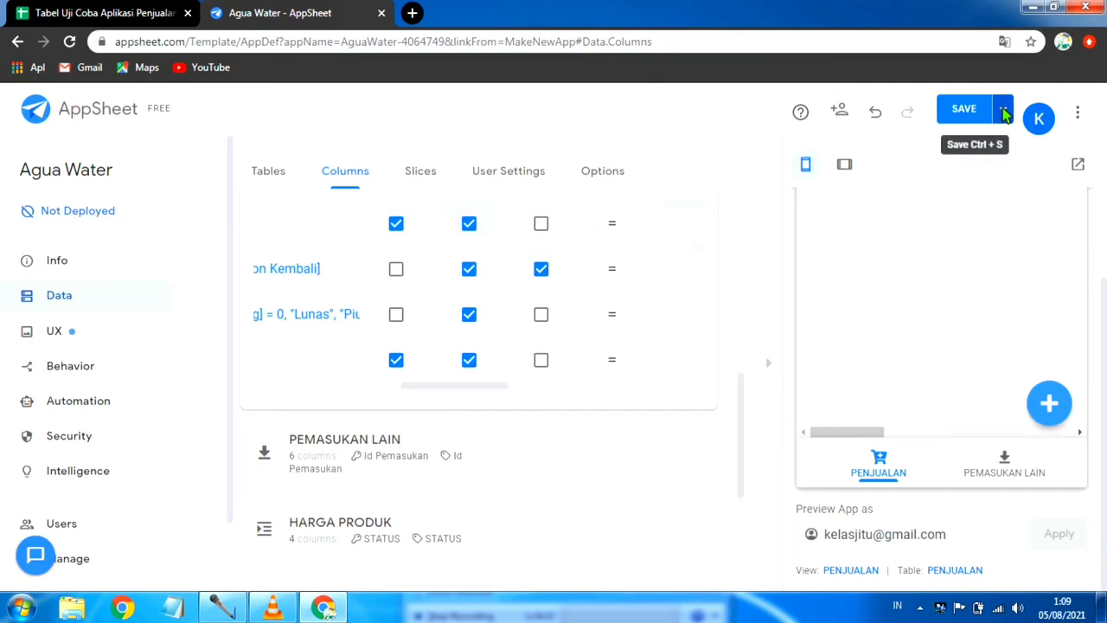
click(1003, 112)
click(912, 199)
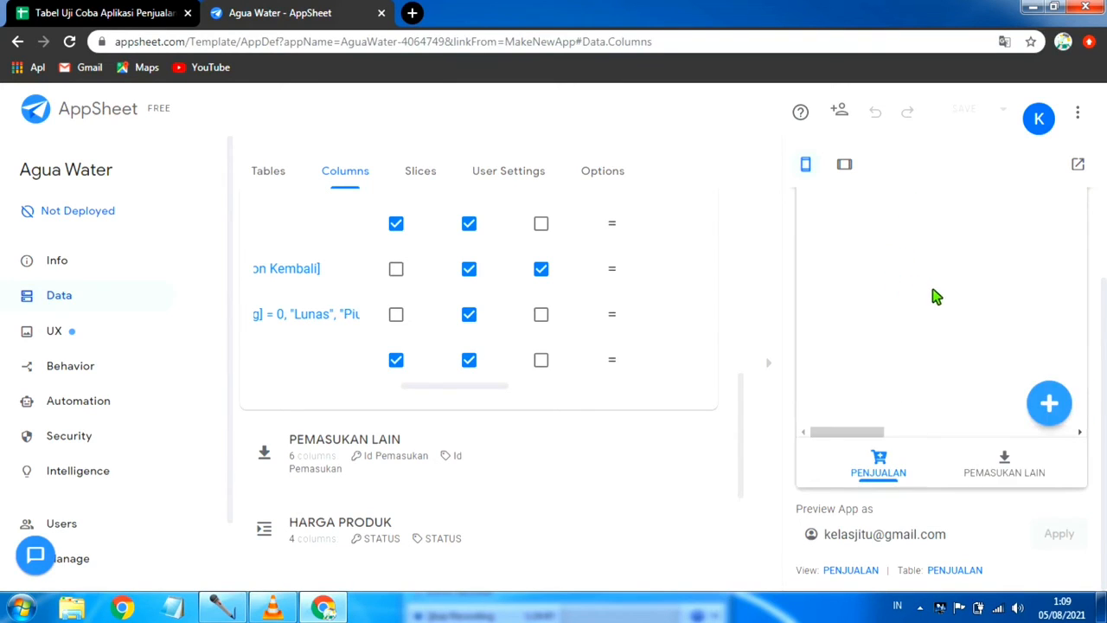
Step: Start a new PENJUALAN entry in the preview for the newly added customer with Qty 3
click(1057, 400)
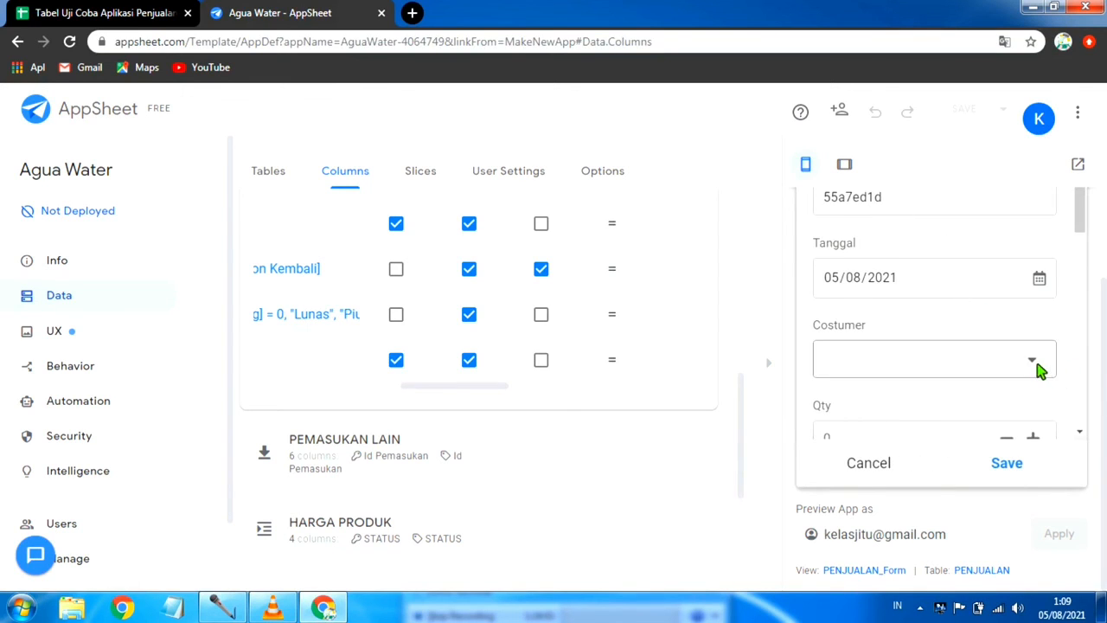
click(929, 370)
scroll(864, 380, down, 3)
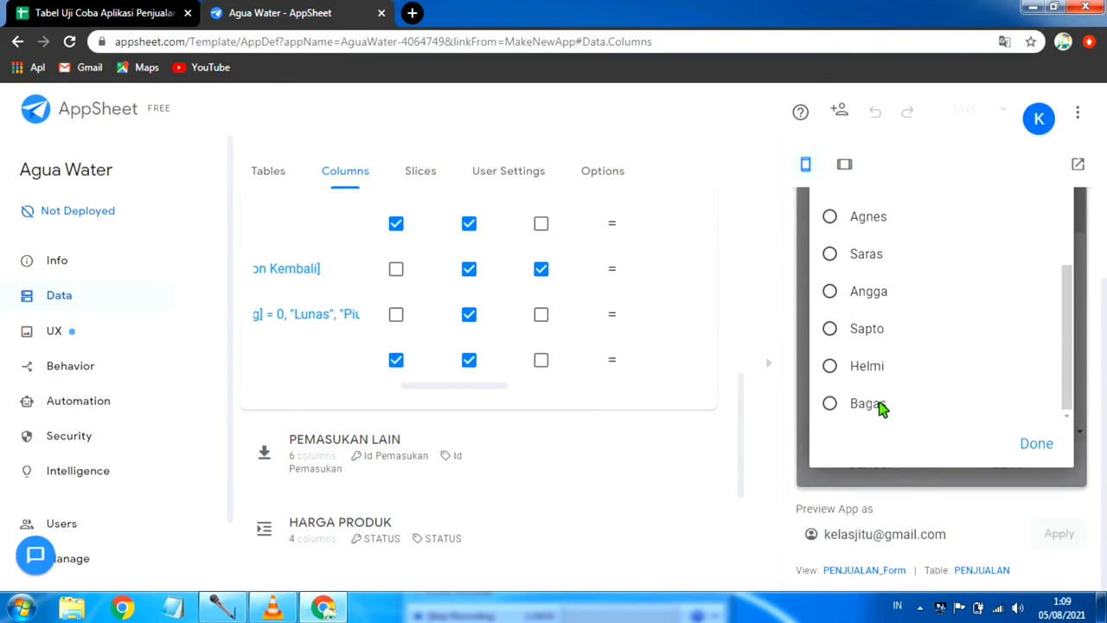
click(856, 406)
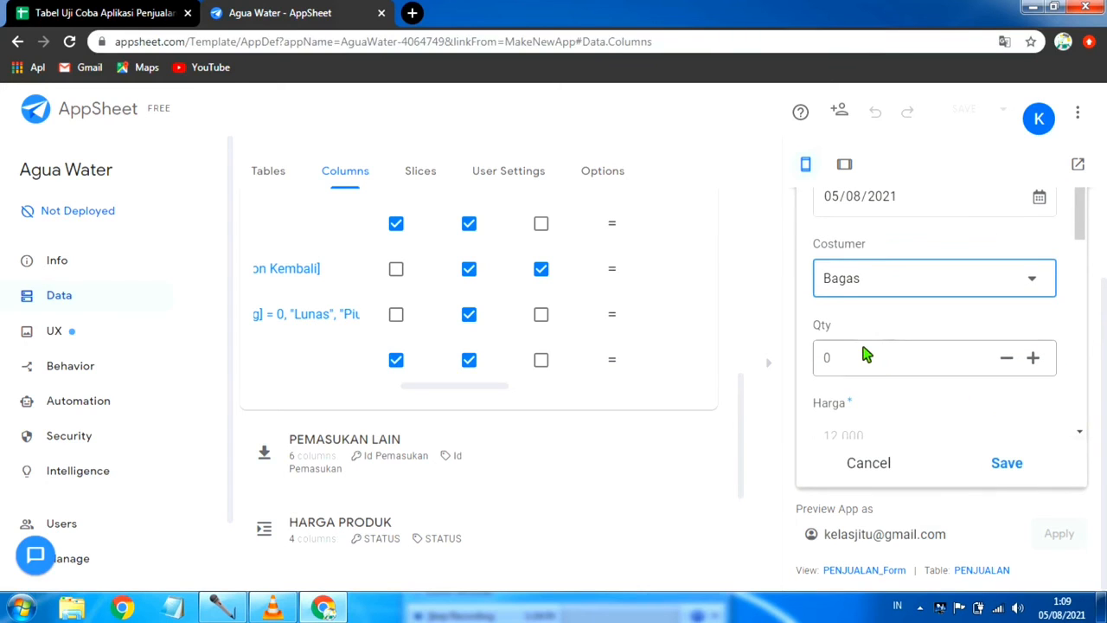
click(856, 365)
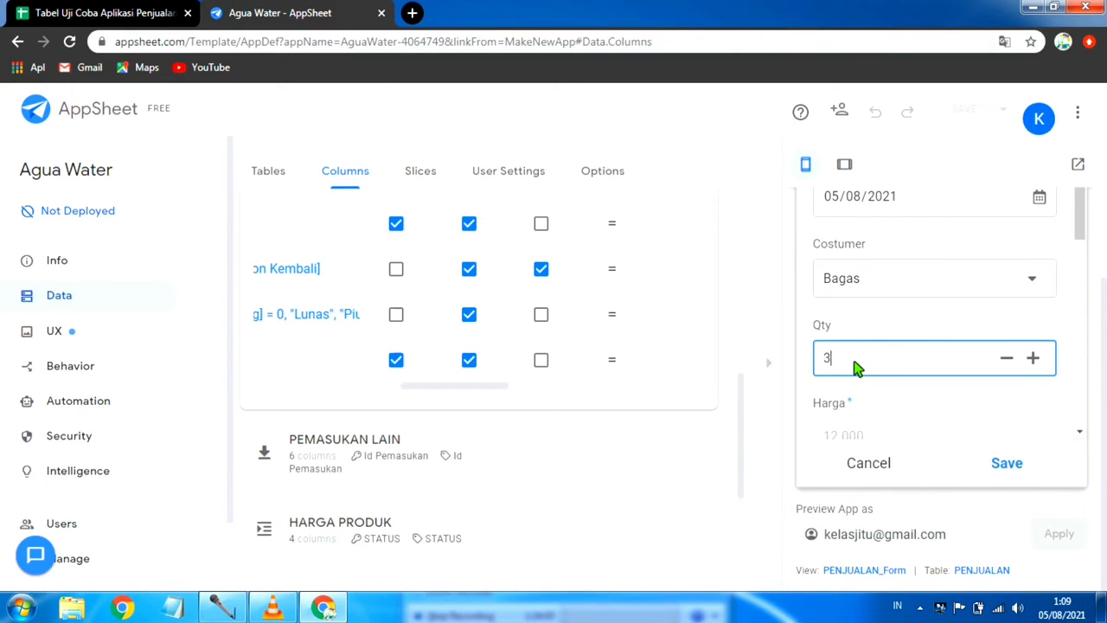
Step: Set Bayar to 36000 and Galon Kembali to 3 in the PENJUALAN entry
scroll(865, 367, down, 1)
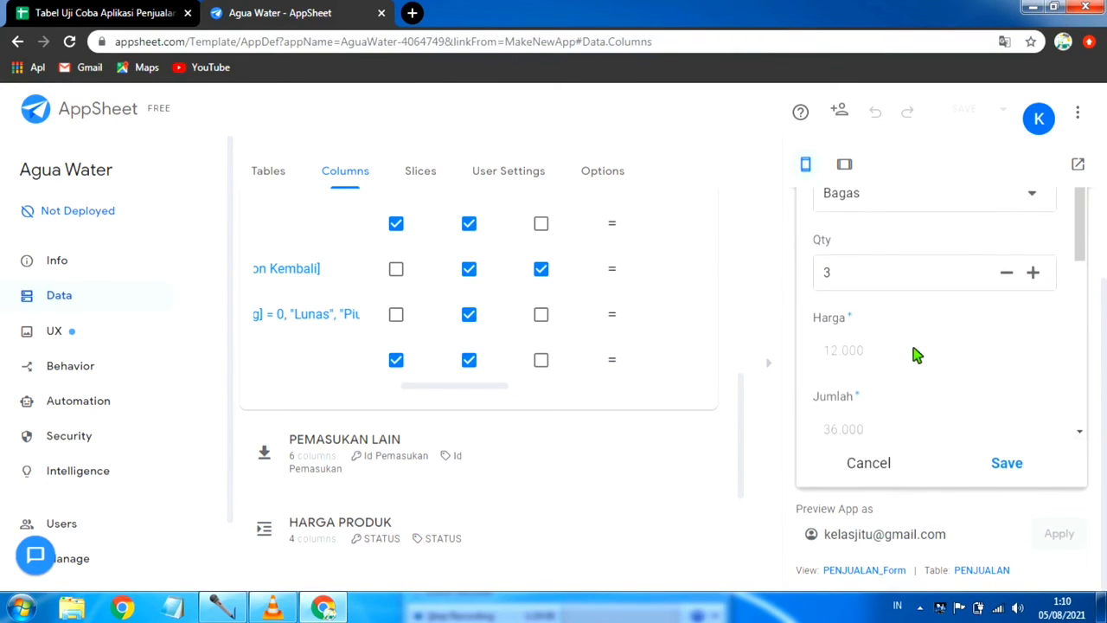
scroll(900, 358, down, 2)
scroll(872, 352, down, 2)
click(862, 351)
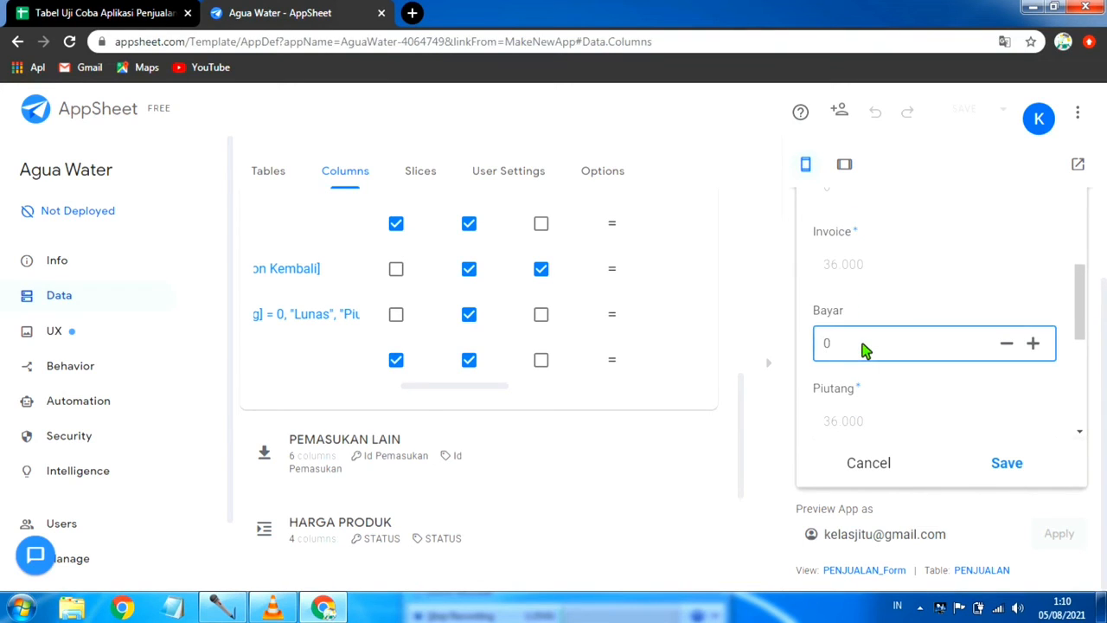
text(36000)
scroll(881, 352, down, 2)
click(860, 344)
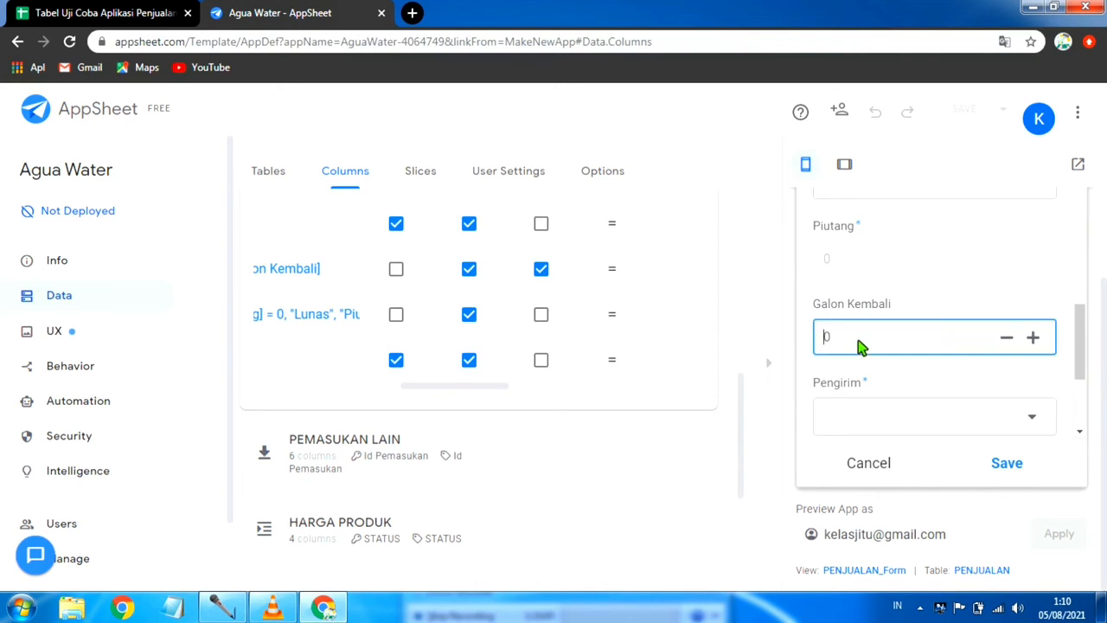
Step: Choose the delivery person in the Pengirim field, leave Helper empty and save the PENJUALAN entry
scroll(859, 346, down, 2)
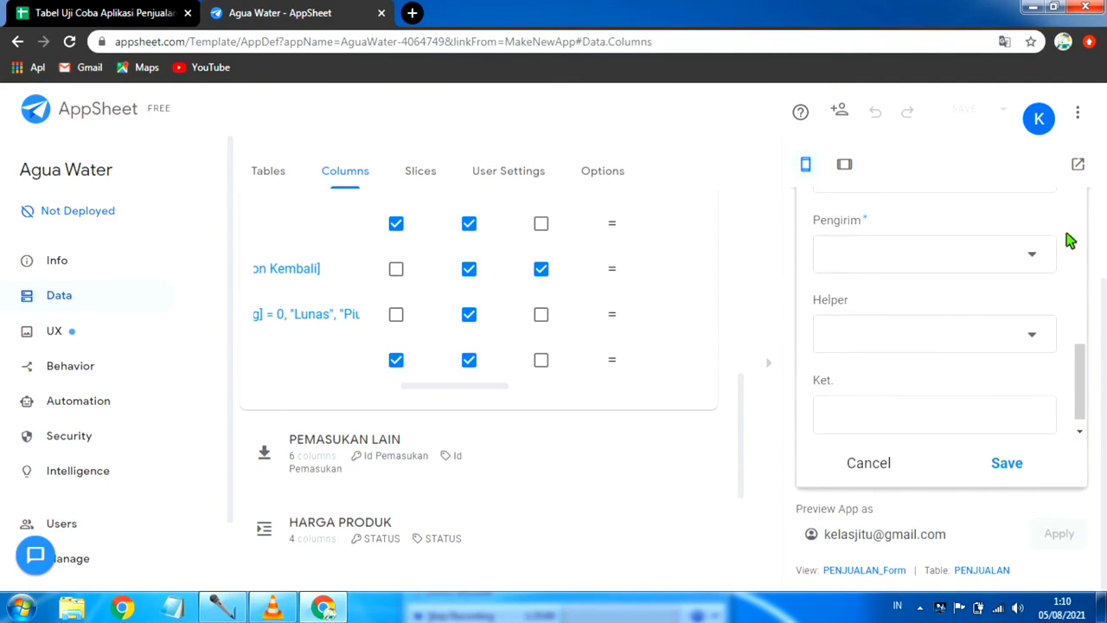
click(1028, 259)
click(890, 275)
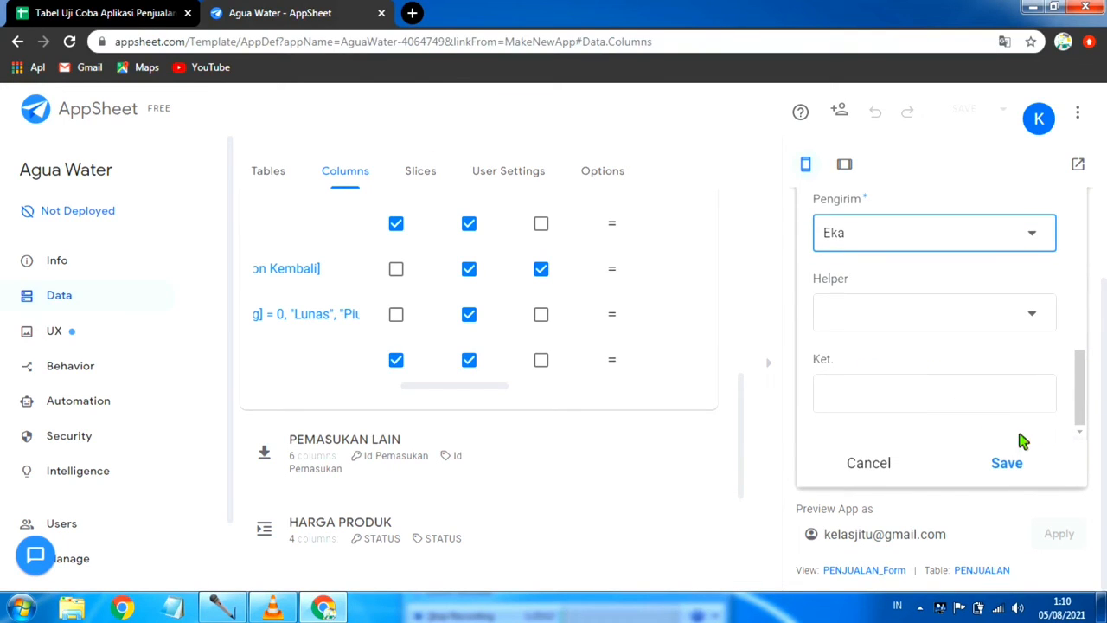
click(1013, 465)
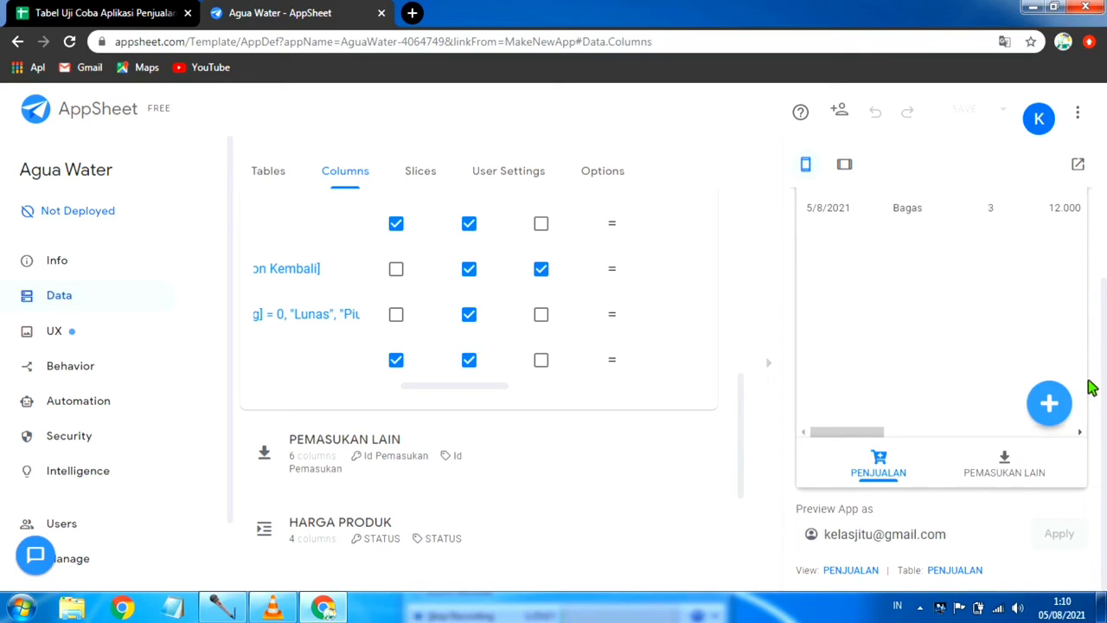
Step: Open the newly saved PENJUALAN record with Qty 3 and review its details down to the Pengirim field
scroll(932, 276, up, 2)
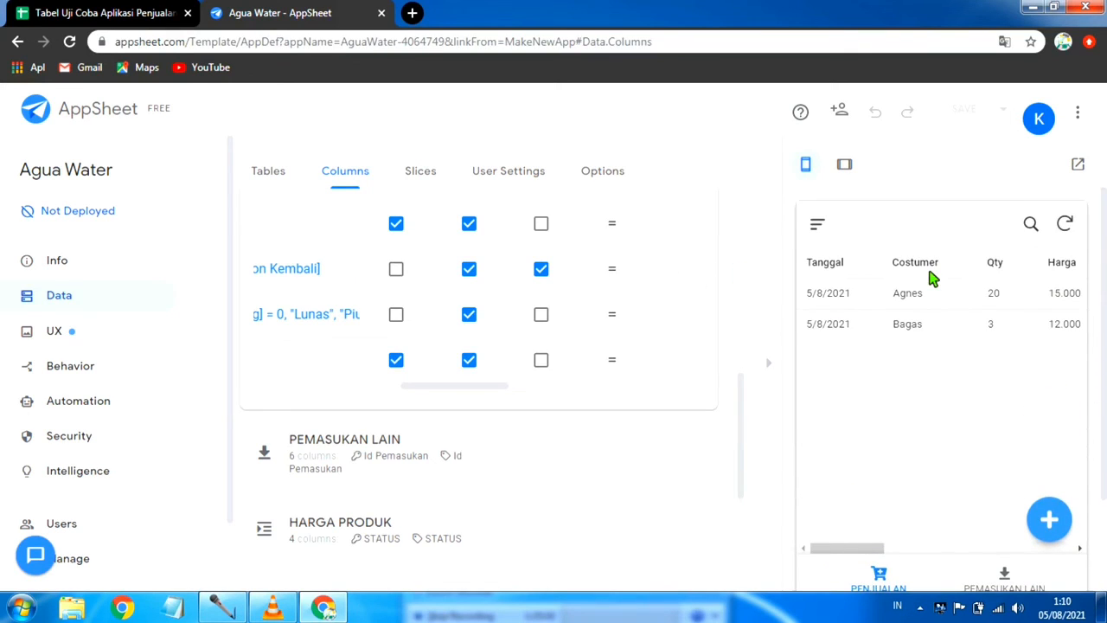
scroll(864, 383, down, 1)
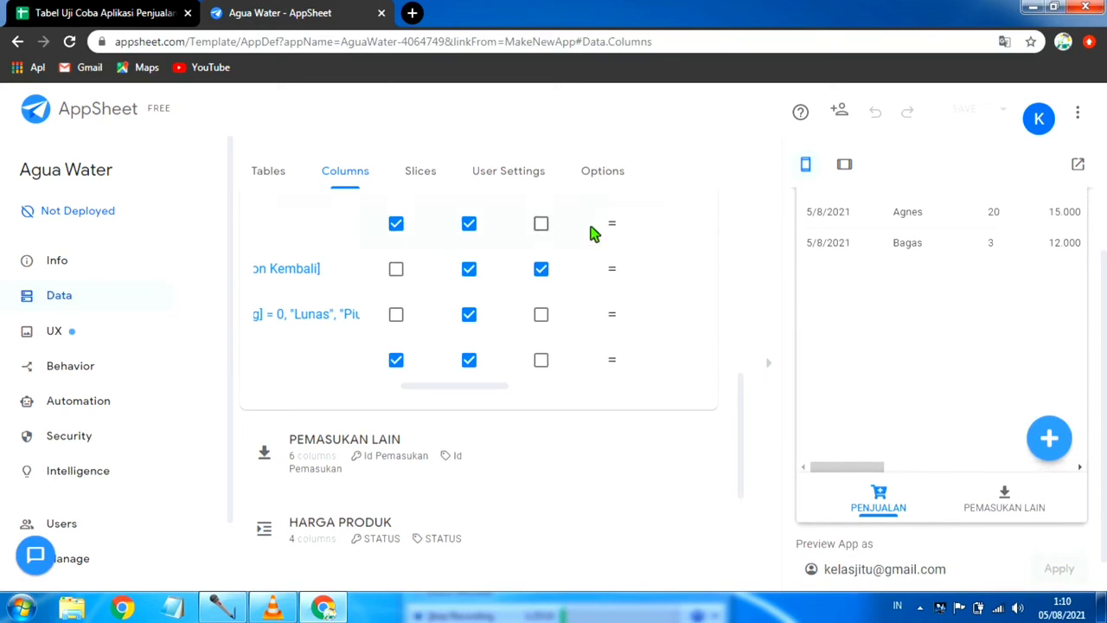
click(941, 251)
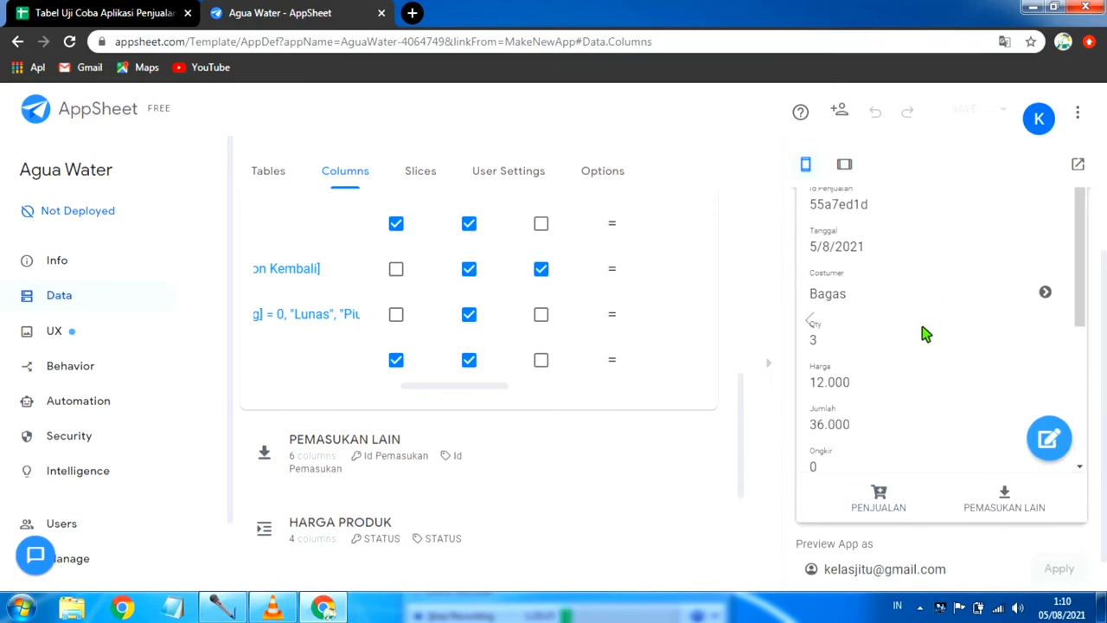
scroll(922, 333, down, 3)
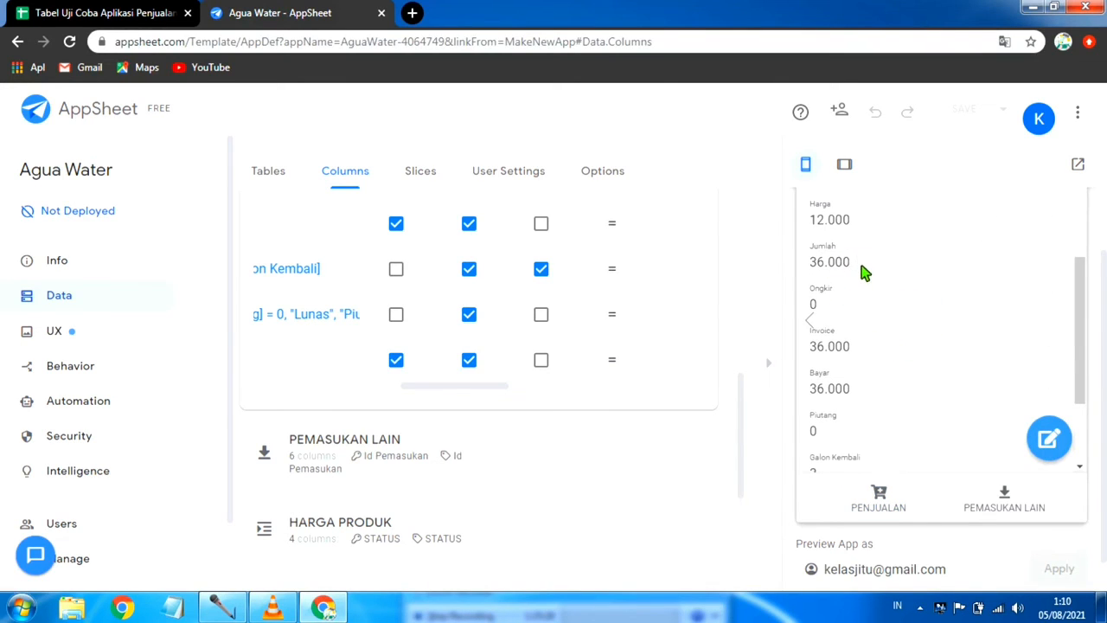
scroll(861, 271, down, 1)
scroll(846, 285, down, 1)
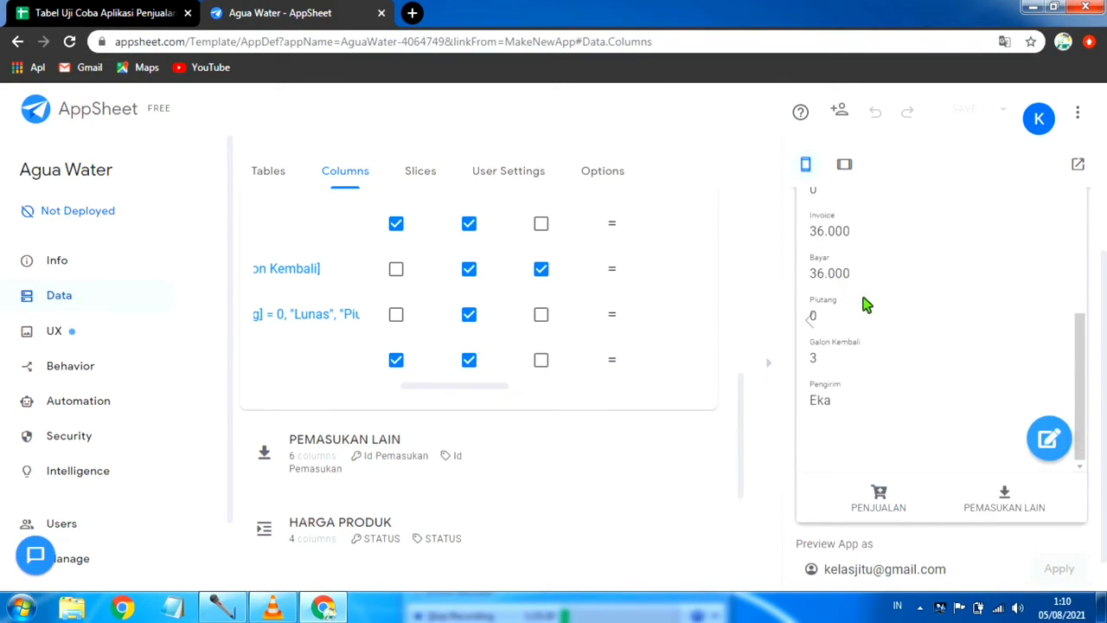
Step: Examine the Invoice, Bayar, Piutang, Galon Kembali and Pengirim fields of the open PENJUALAN record in the preview
scroll(861, 307, down, 1)
scroll(847, 329, up, 3)
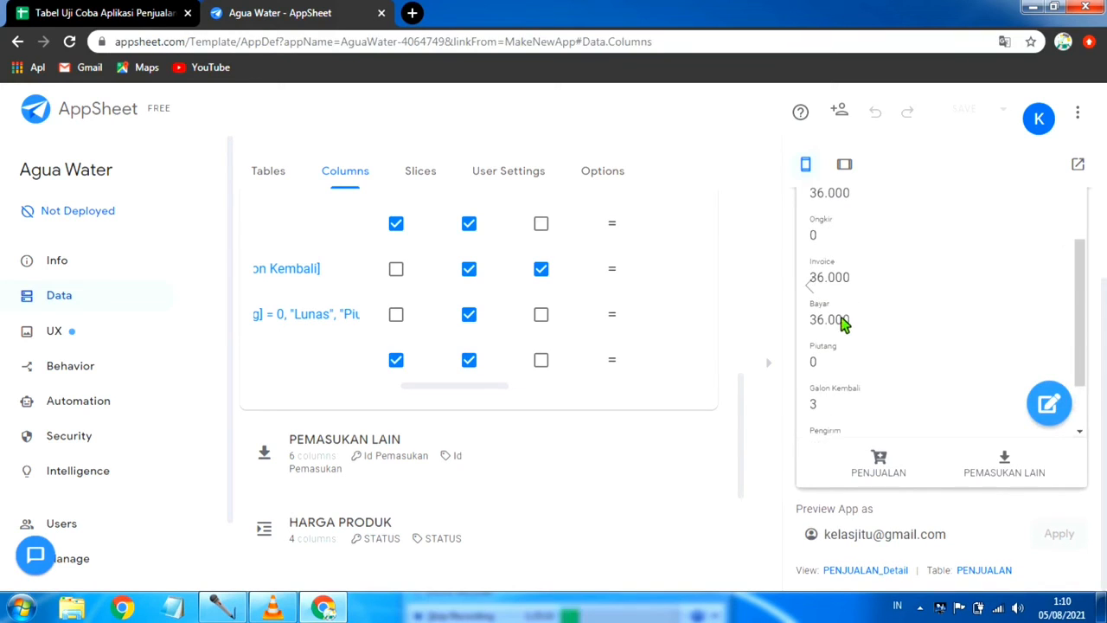
scroll(840, 344, down, 3)
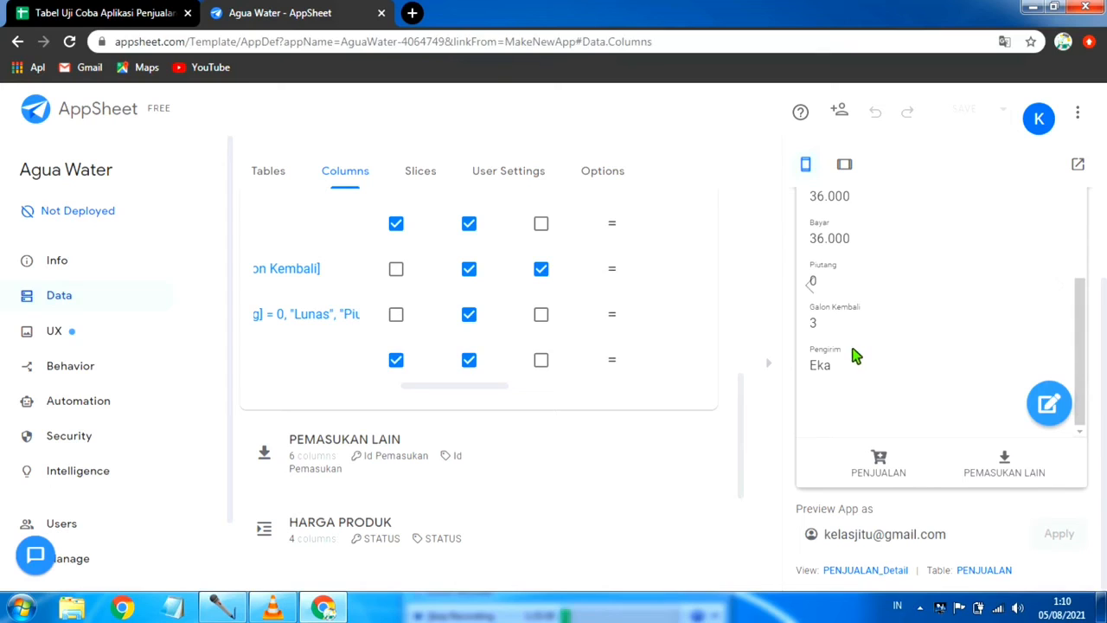
scroll(855, 355, up, 2)
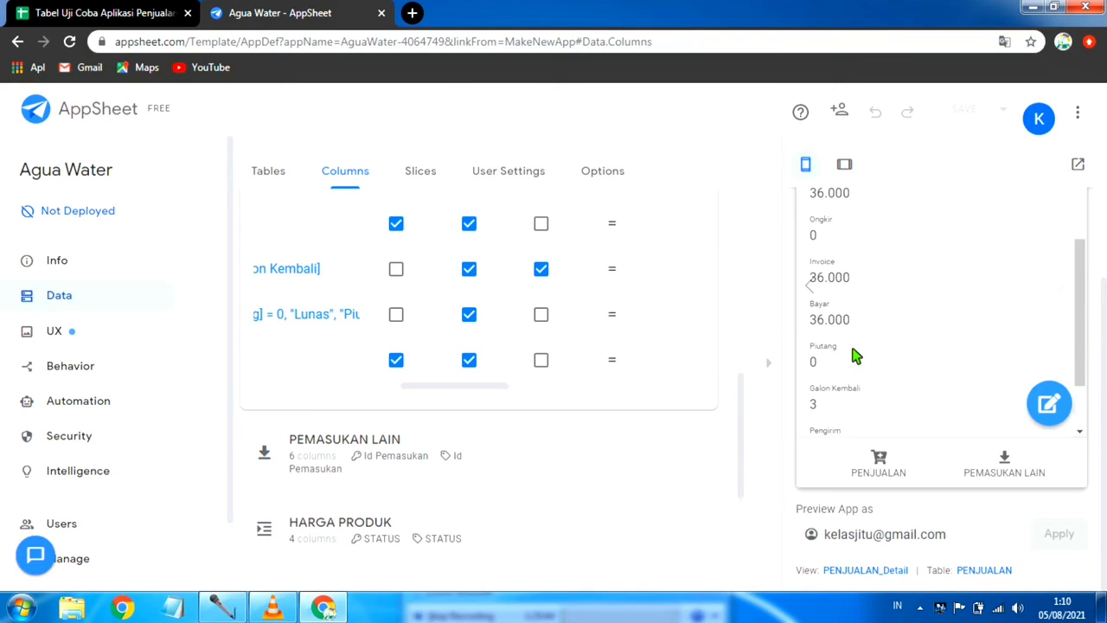
scroll(900, 295, down, 2)
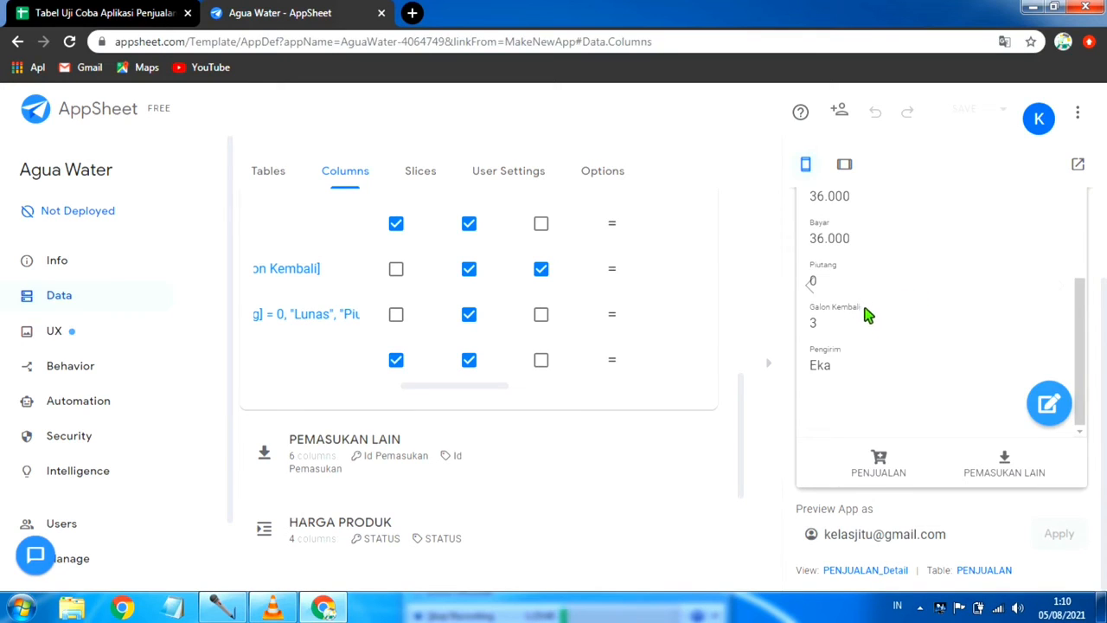
scroll(874, 329, up, 2)
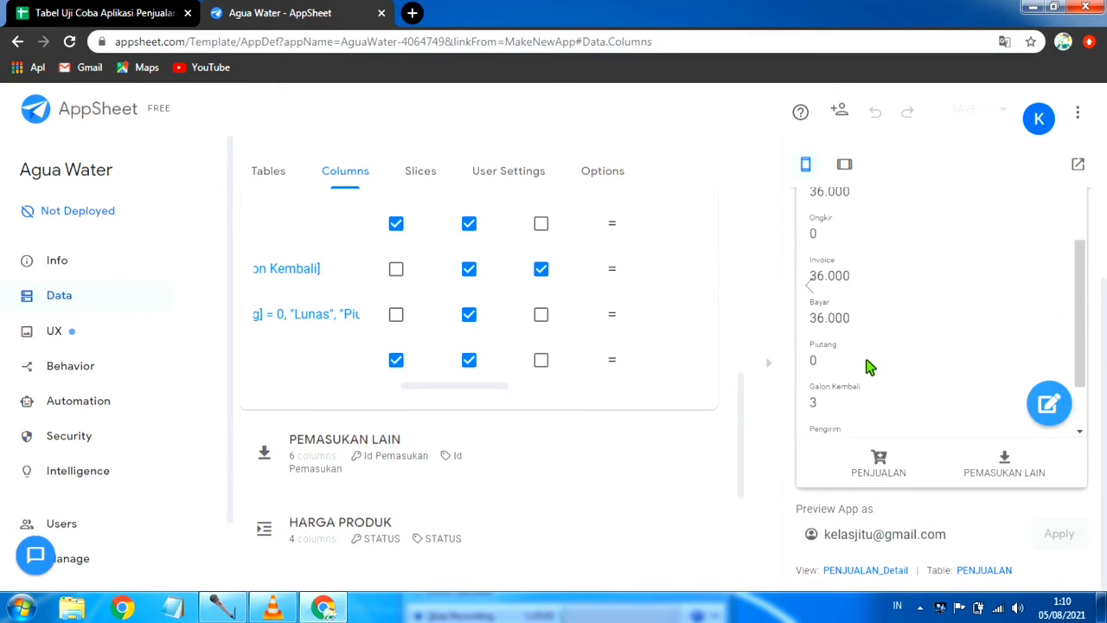
scroll(864, 366, down, 2)
scroll(853, 319, up, 2)
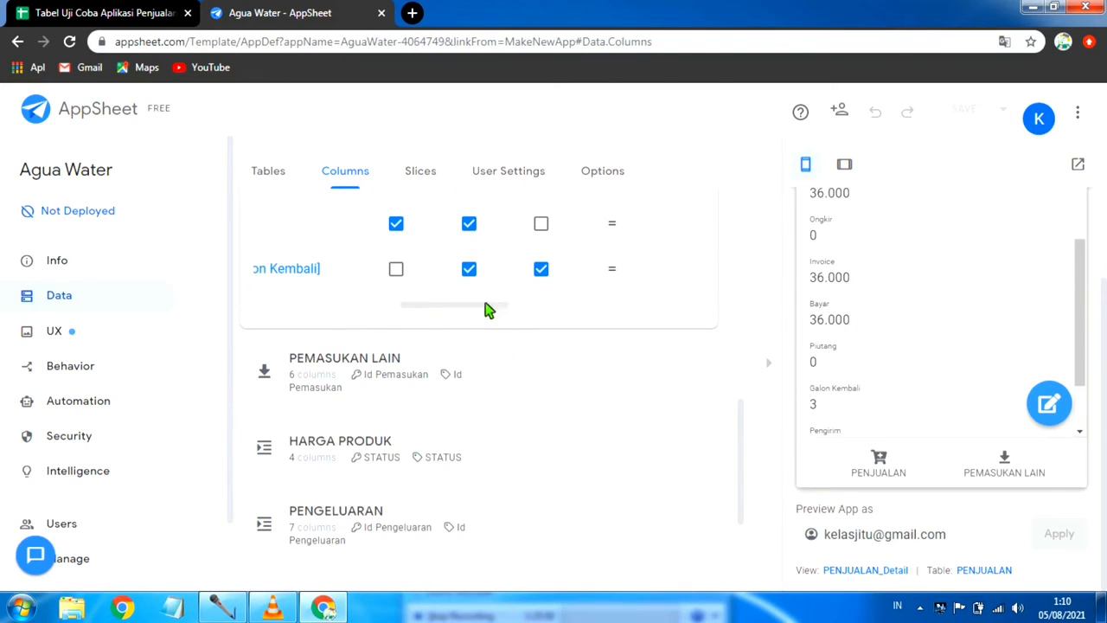
Step: Review the PENJUALAN column list, and check the new sale's row in the PENJUALAN sheet of the Google Sheets file
drag(486, 310, 335, 316)
scroll(568, 279, up, 3)
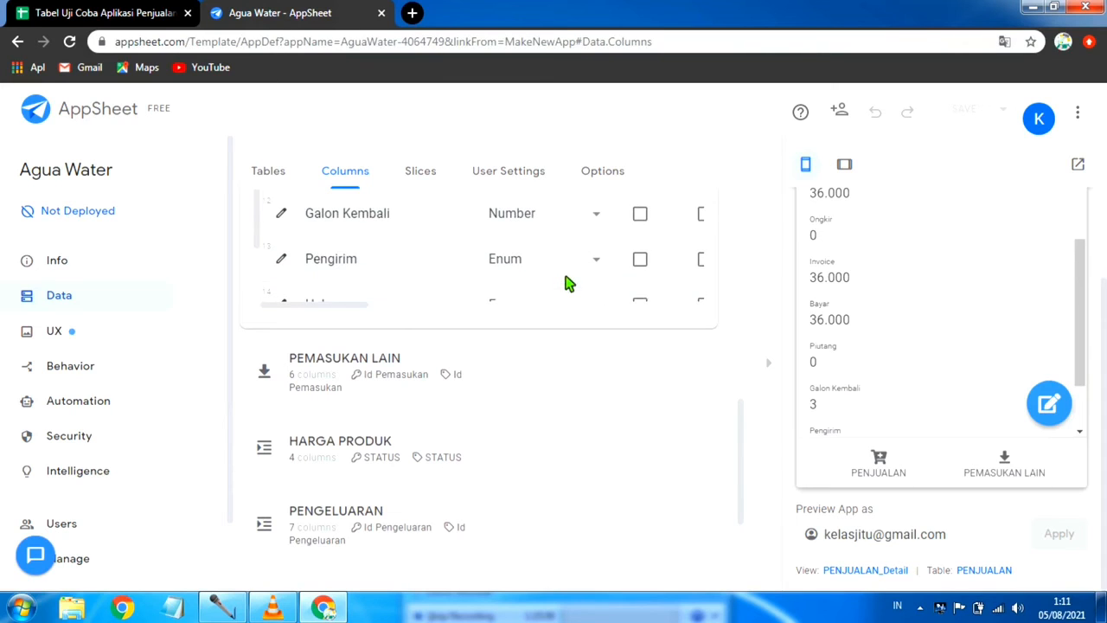
scroll(415, 286, up, 1)
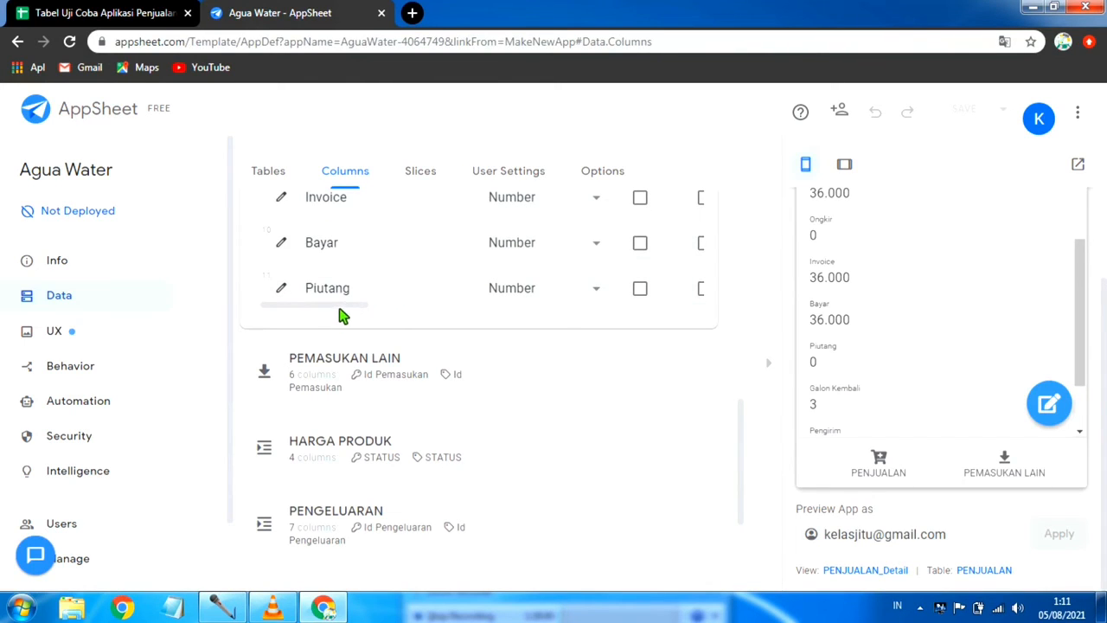
drag(343, 313, 313, 315)
click(60, 11)
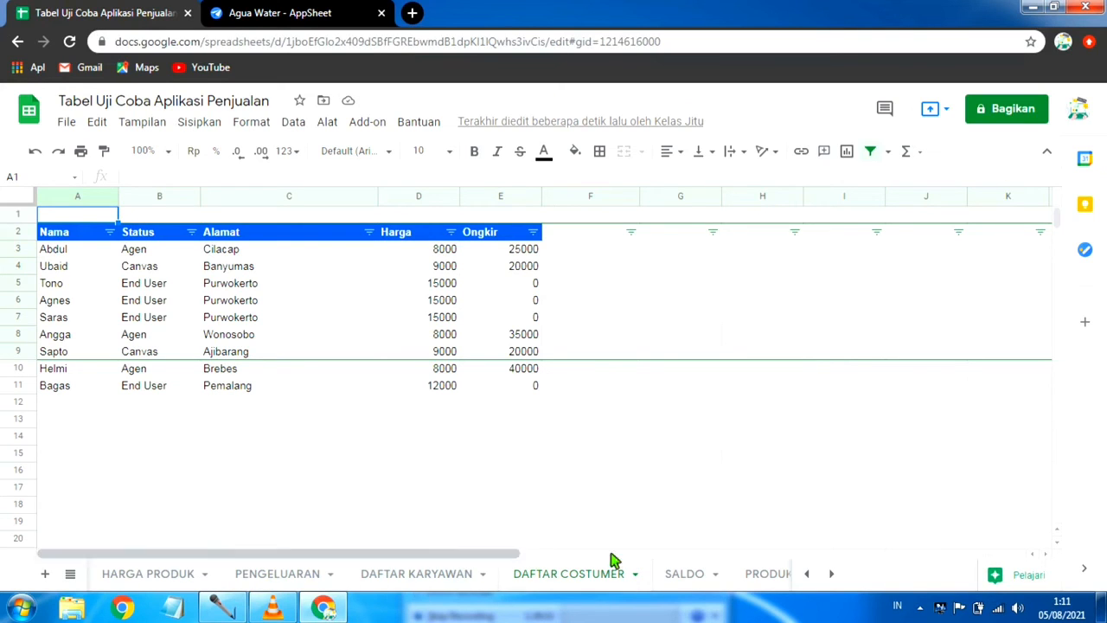
click(810, 574)
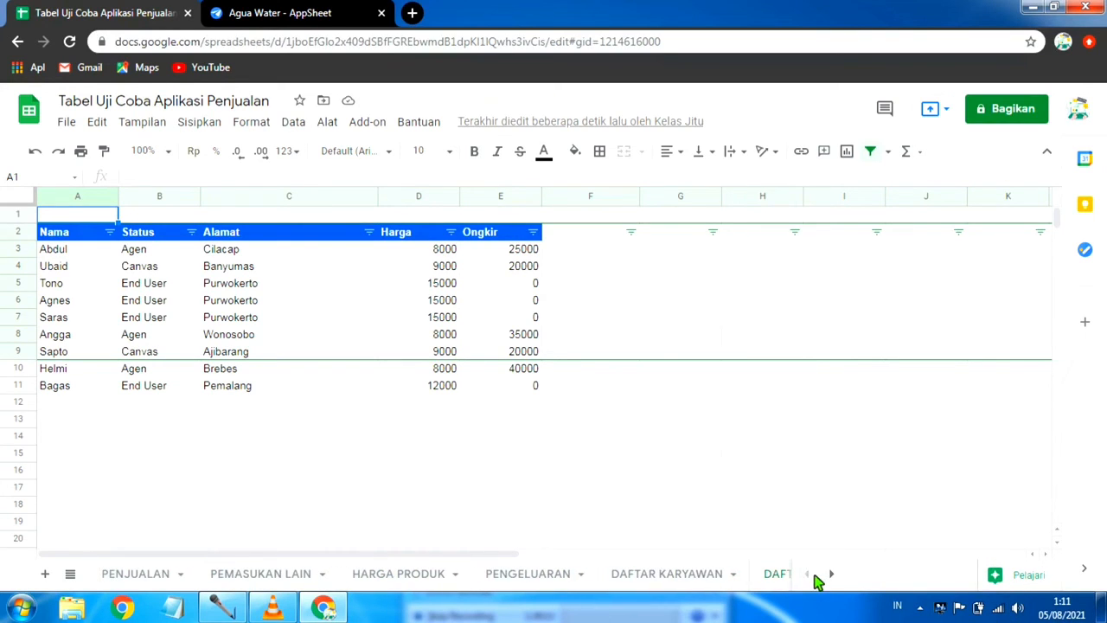
click(121, 575)
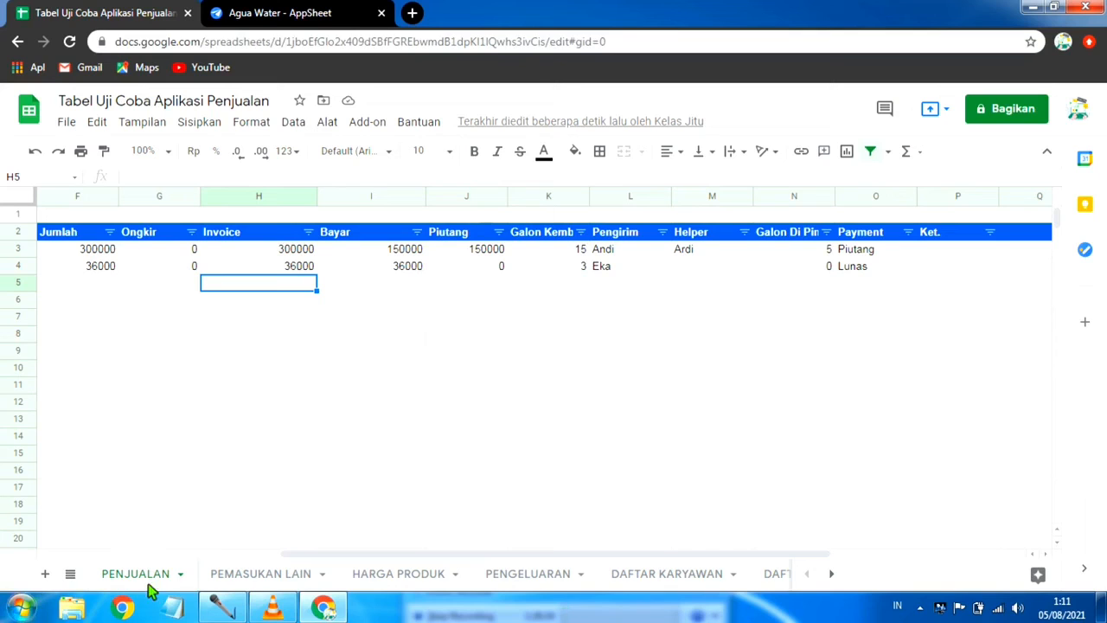
Step: Switch back to AppSheet and change the type of the Ongkir column in PENJUALAN to LongText
click(316, 10)
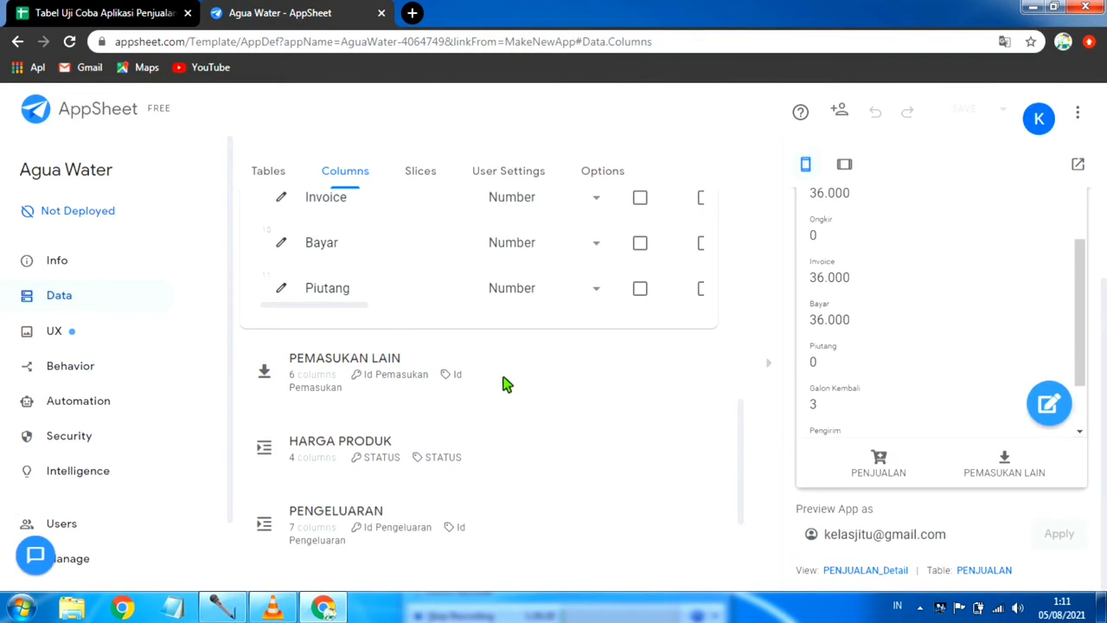
scroll(484, 380, up, 3)
scroll(493, 361, up, 2)
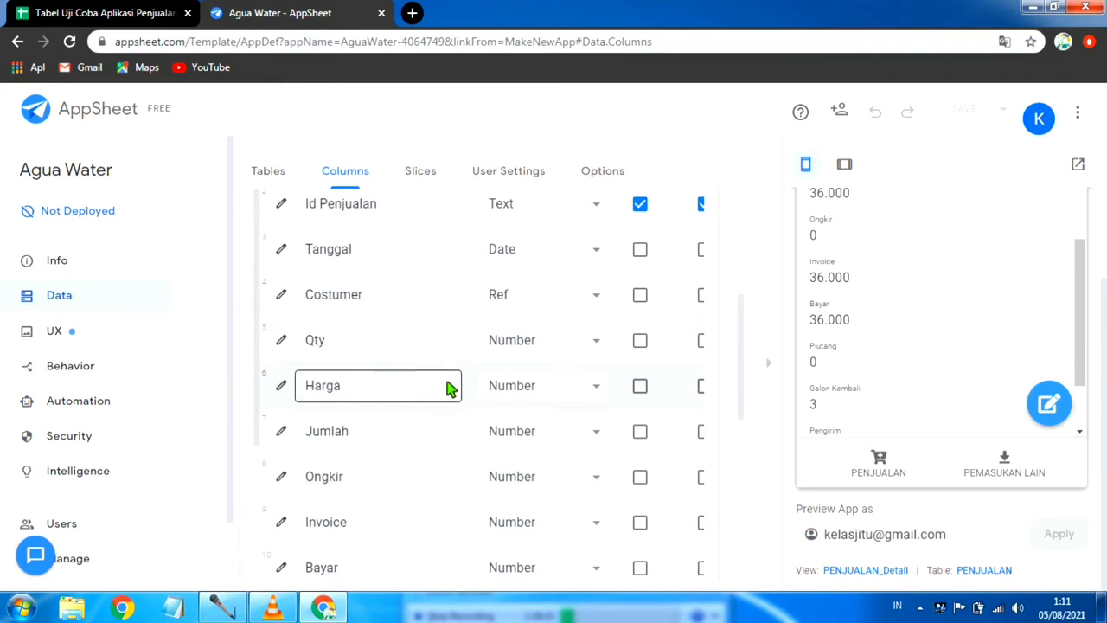
scroll(450, 385, up, 1)
scroll(553, 356, down, 2)
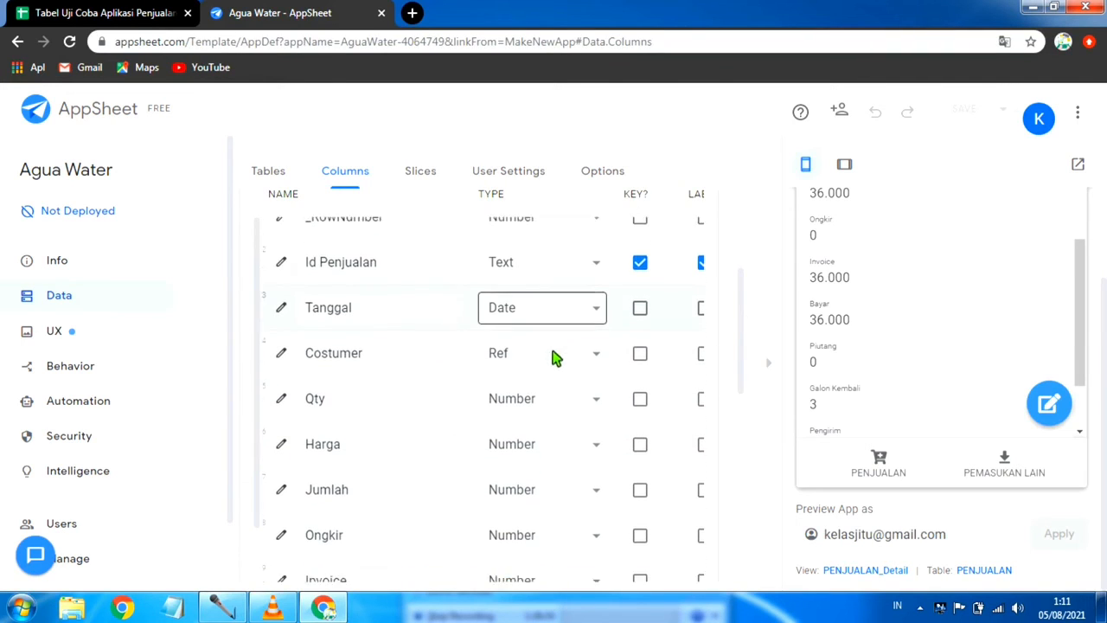
scroll(536, 395, down, 2)
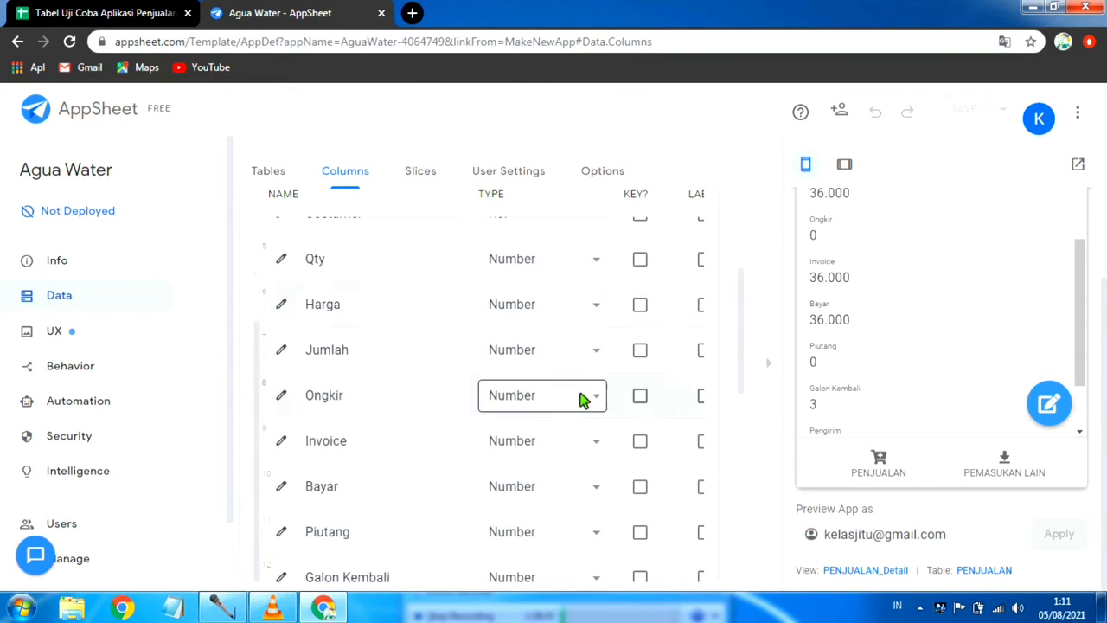
scroll(639, 403, down, 2)
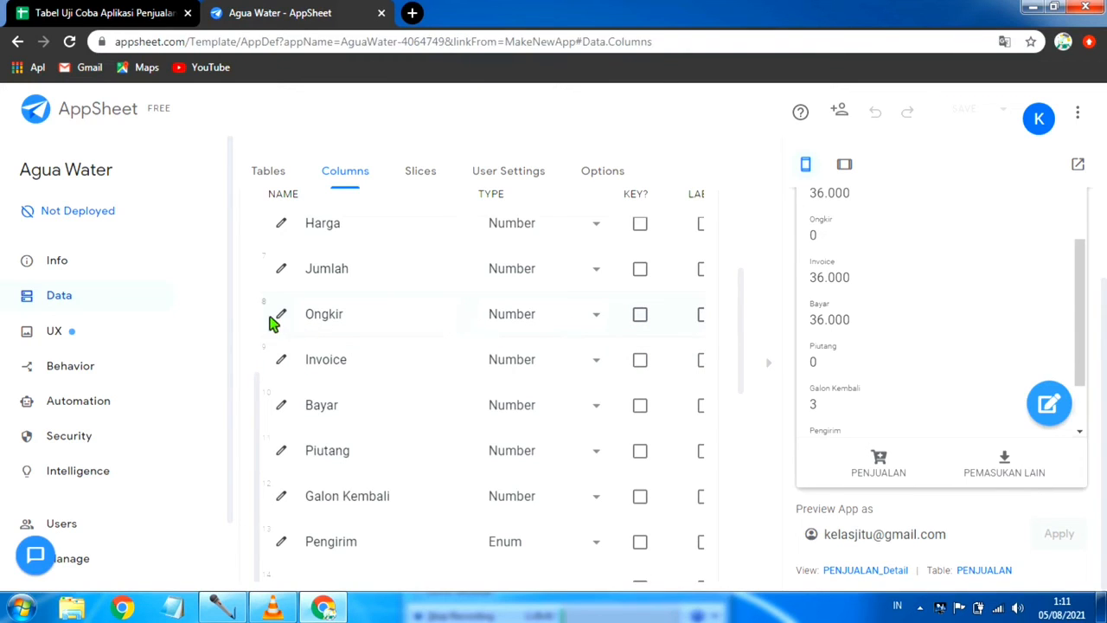
click(603, 320)
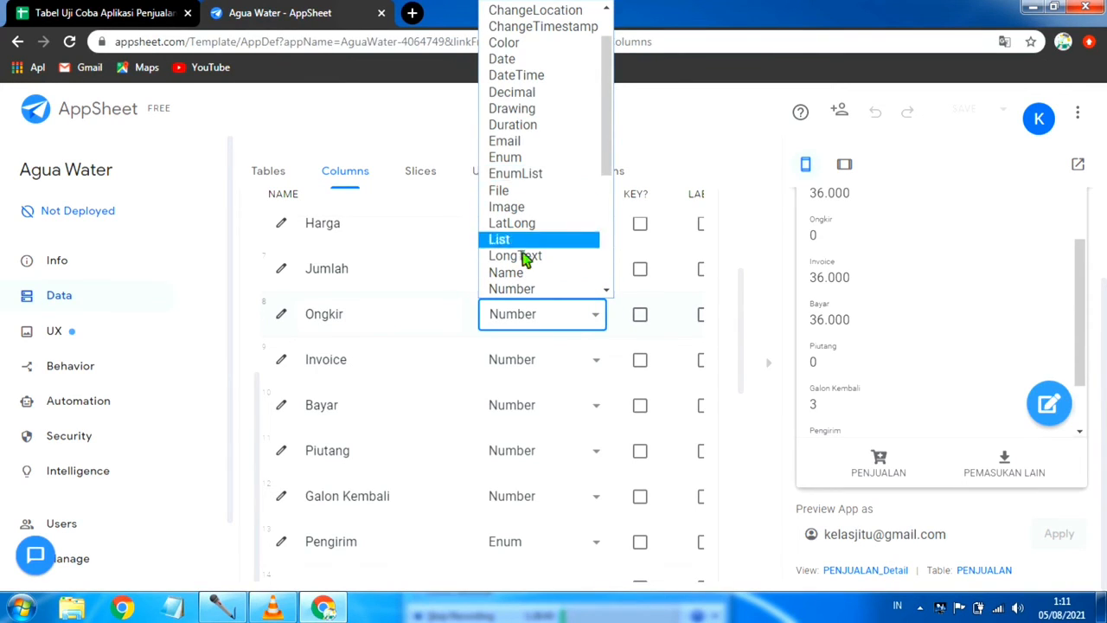
click(603, 318)
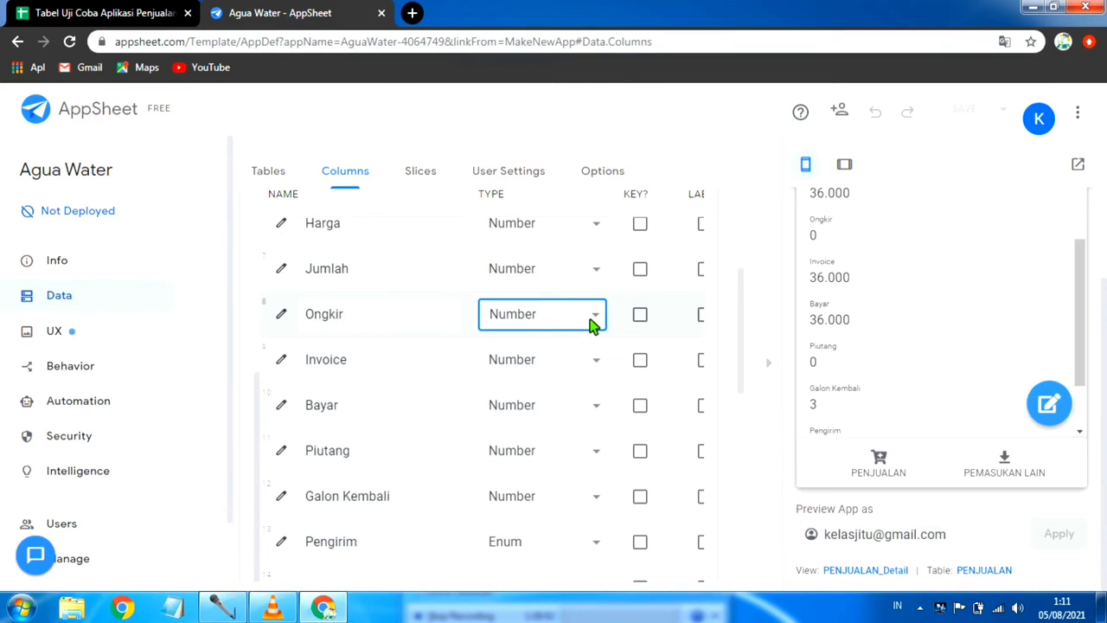
click(601, 318)
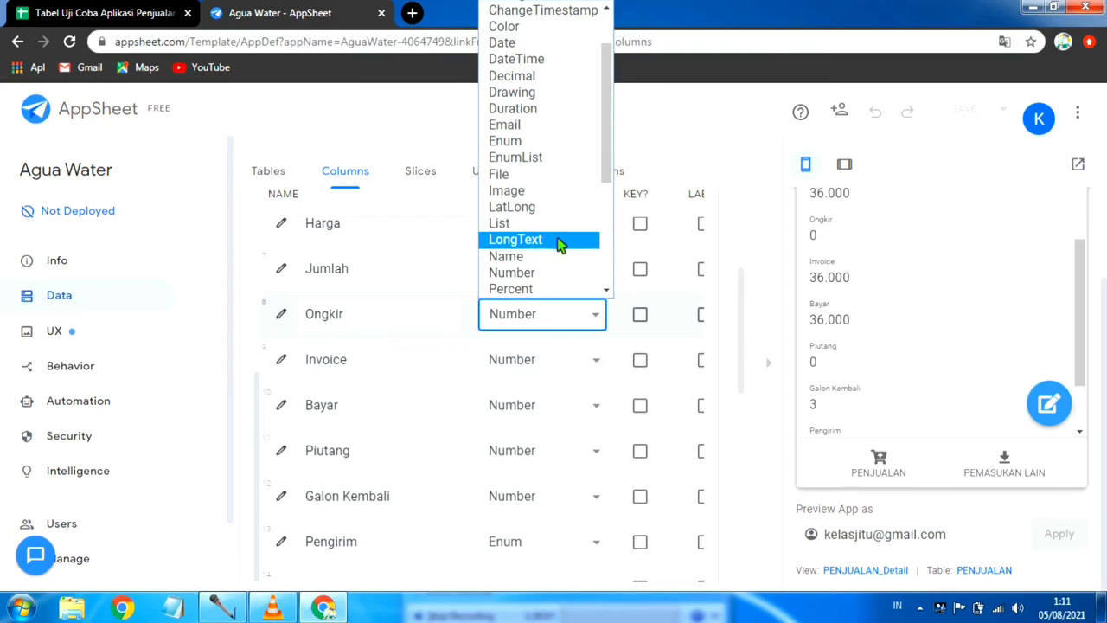
click(580, 321)
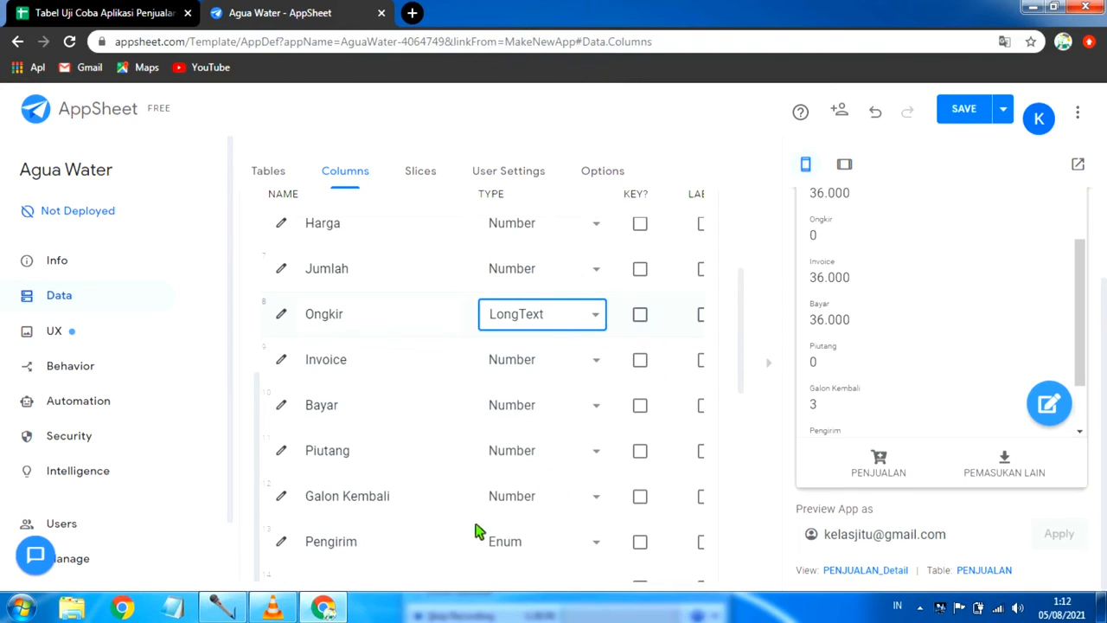
Step: Change the app formula of the Ongkir column to [Costumer].[Alamat]
click(765, 366)
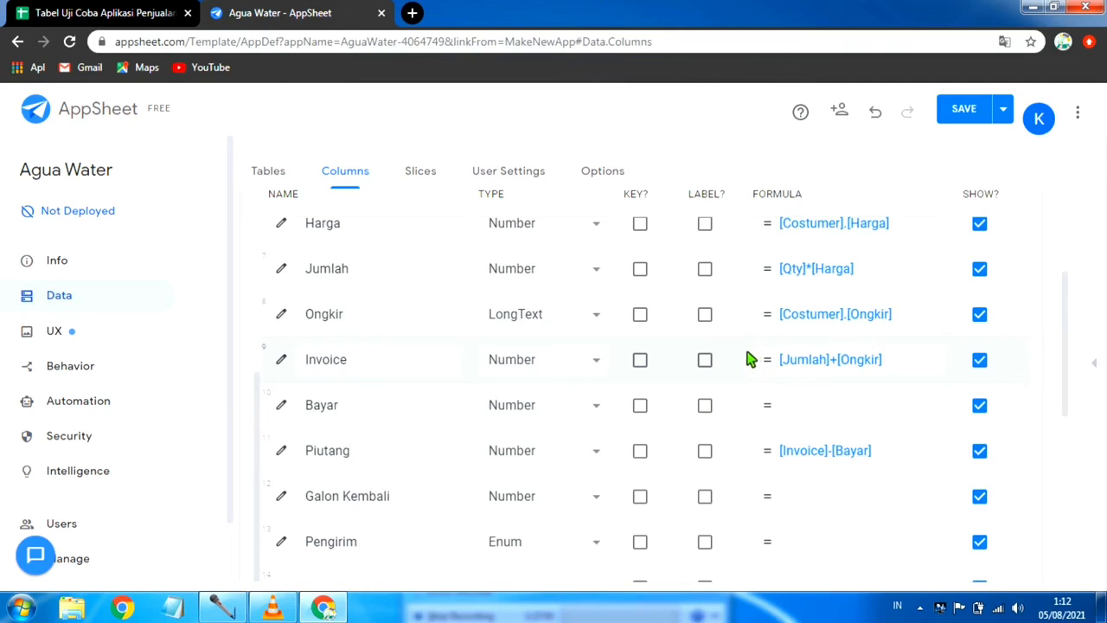
click(929, 323)
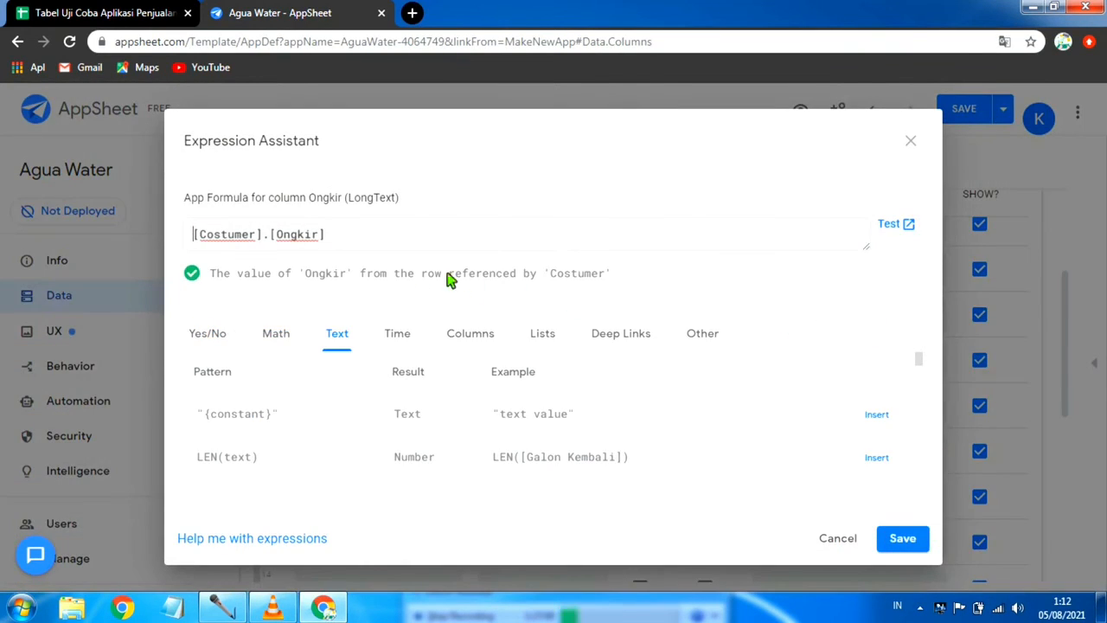
click(321, 238)
key(BackSpace)
key(BackSpace)
key(BackSpace)
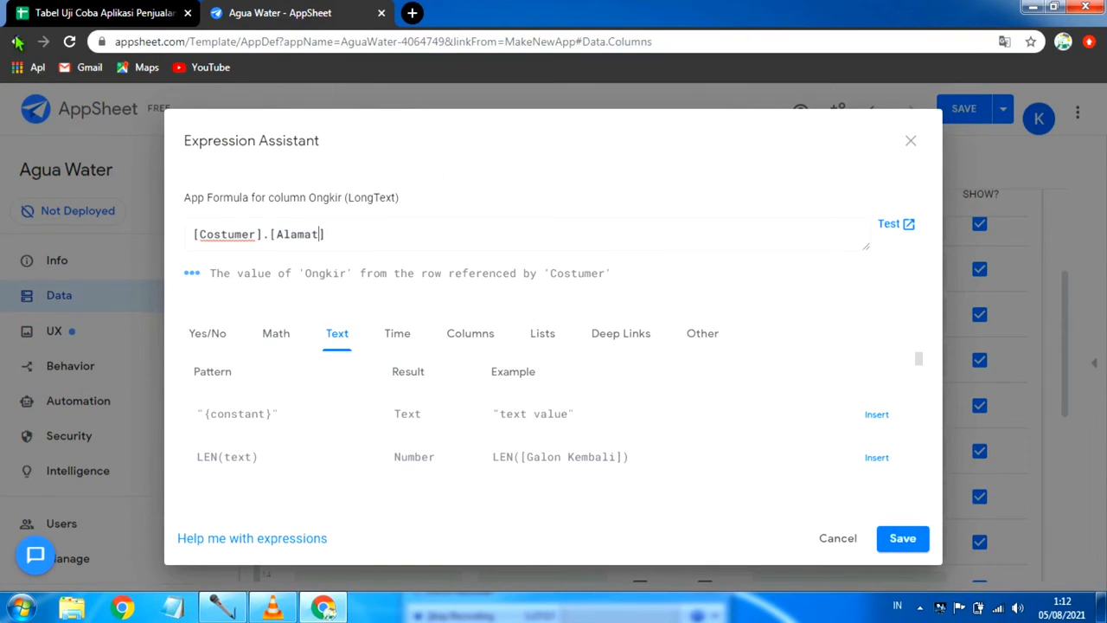
Step: Check the Alamat column name in the DAFTAR COSTUMER sheet and save the Ongkir formula in AppSheet
click(97, 19)
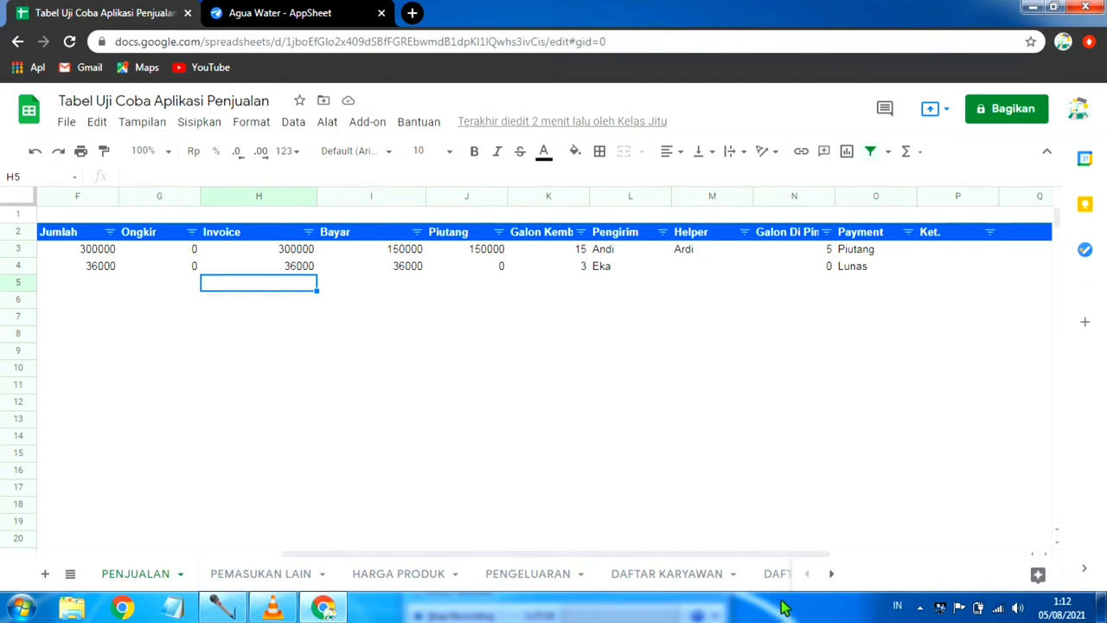
click(831, 573)
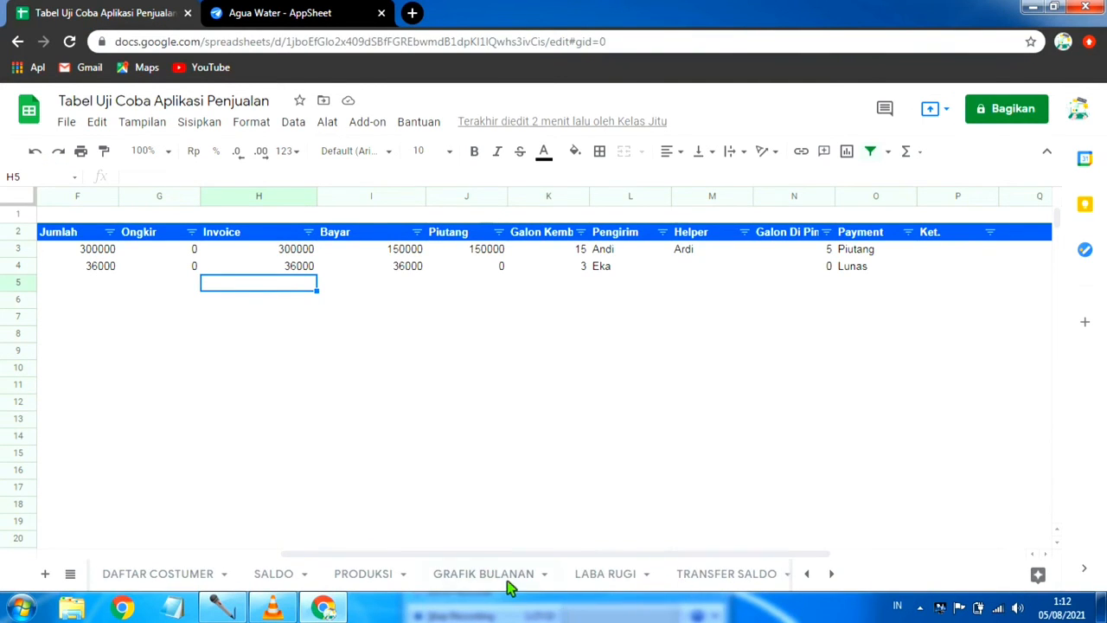
click(173, 581)
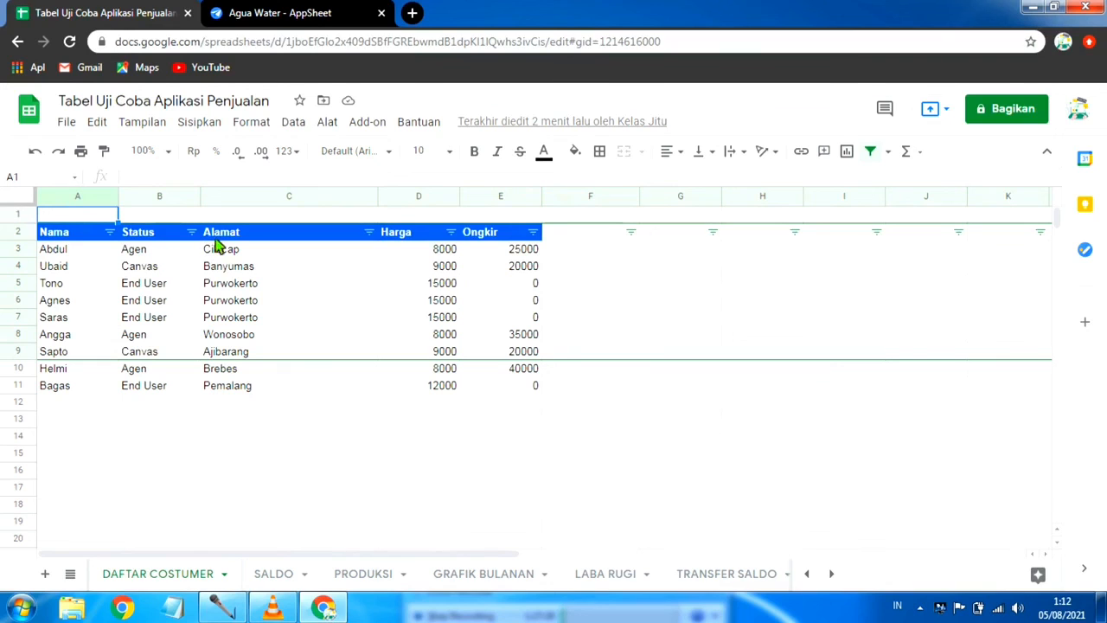
click(303, 15)
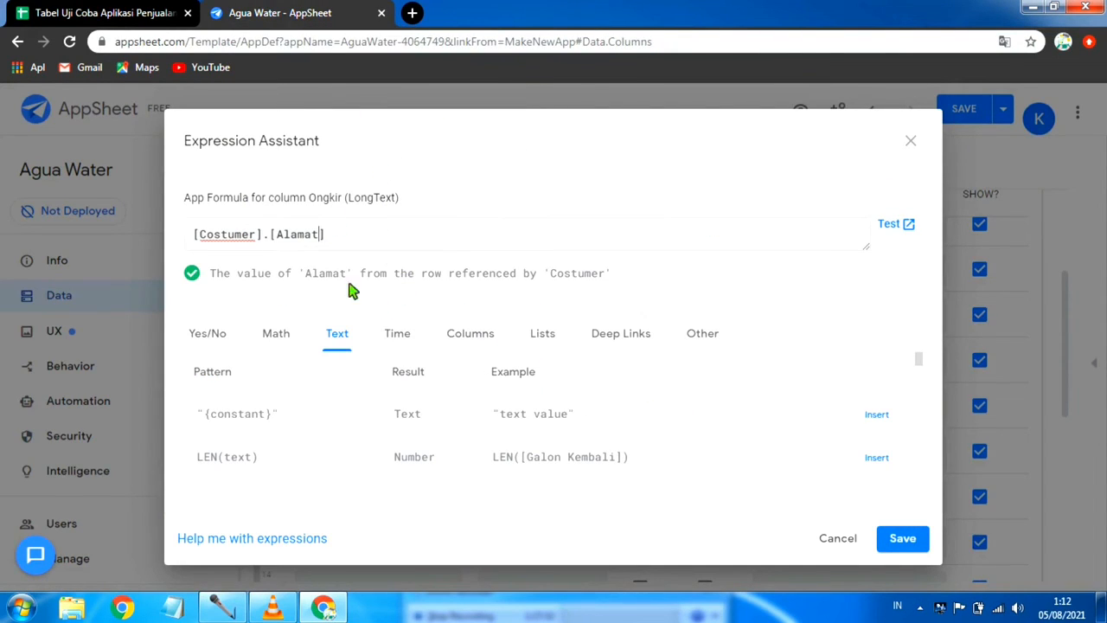
click(901, 539)
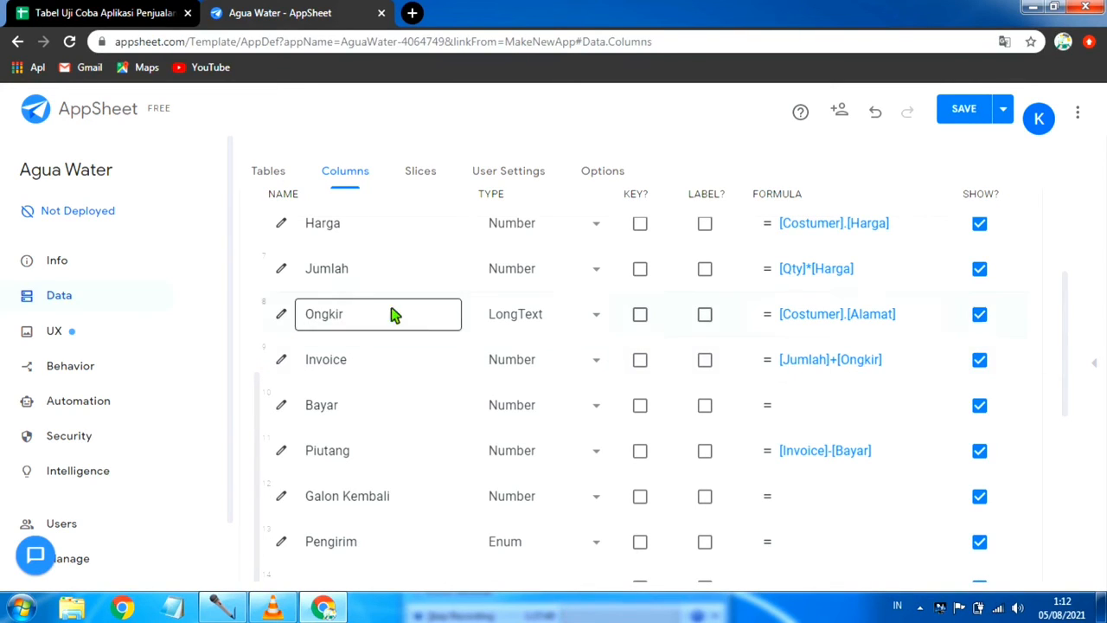
Step: Reduce the Invoice column's app formula to [Jumlah] by removing the Ongkir term, and save it
click(895, 366)
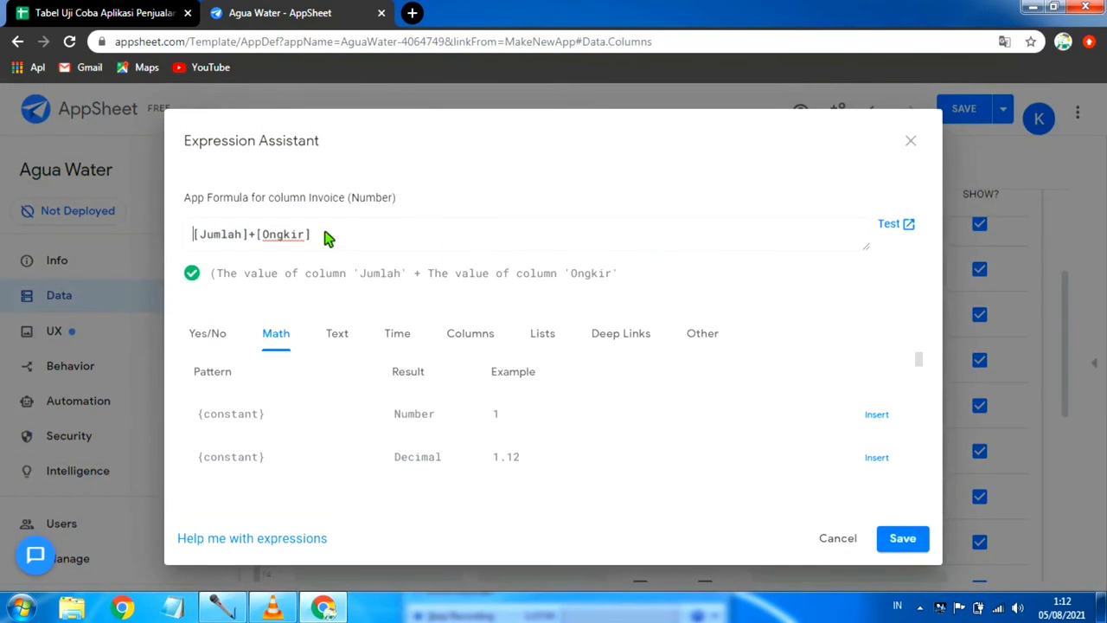
key(BackSpace)
key(BackSpace)
key(BackSpace)
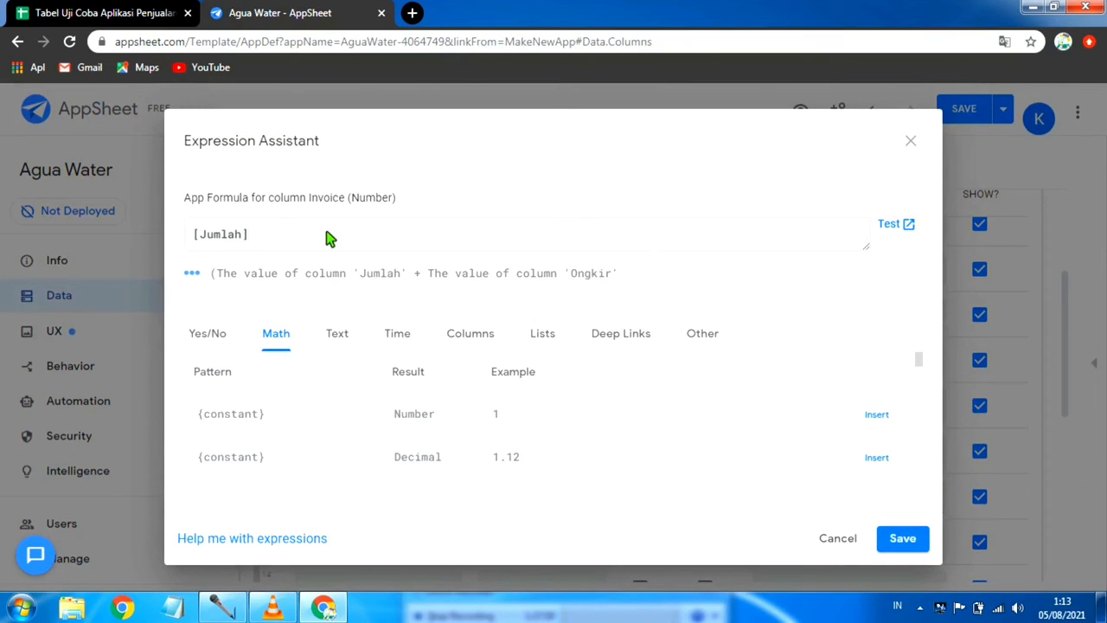
key(Return)
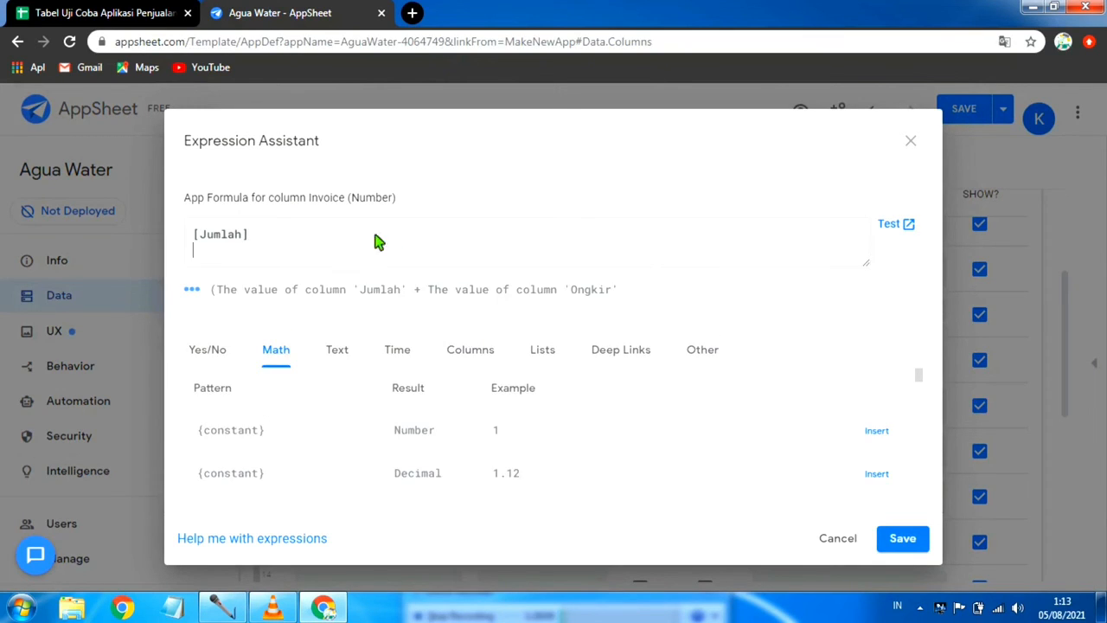
click(926, 538)
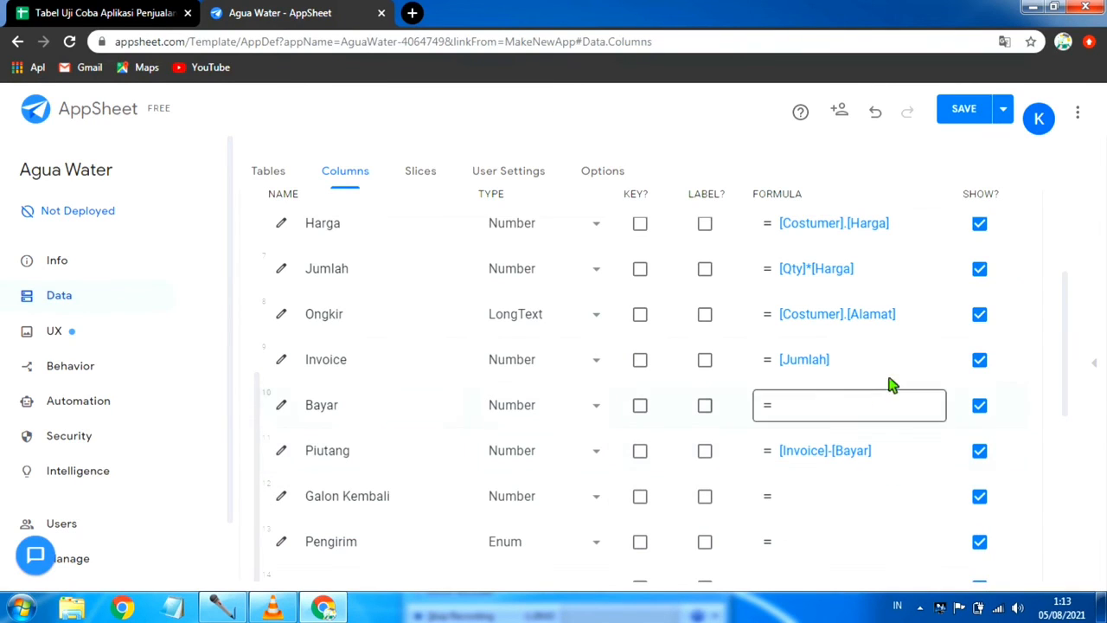
Step: Save the app changes and open the PENJUALAN list in the preview
click(1004, 109)
click(898, 190)
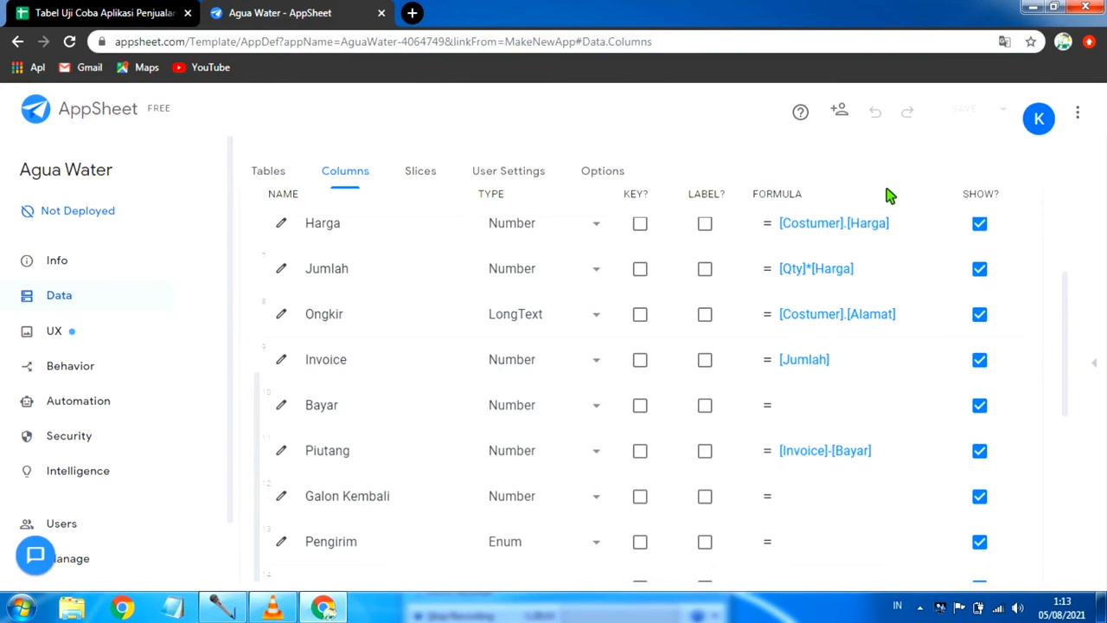
click(1096, 366)
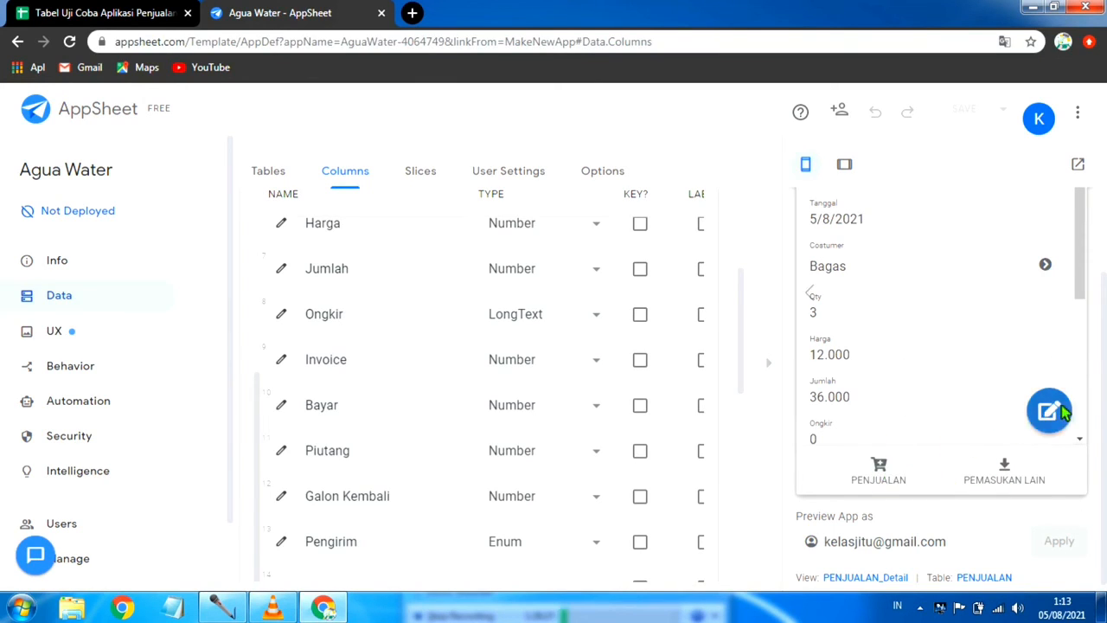
click(878, 474)
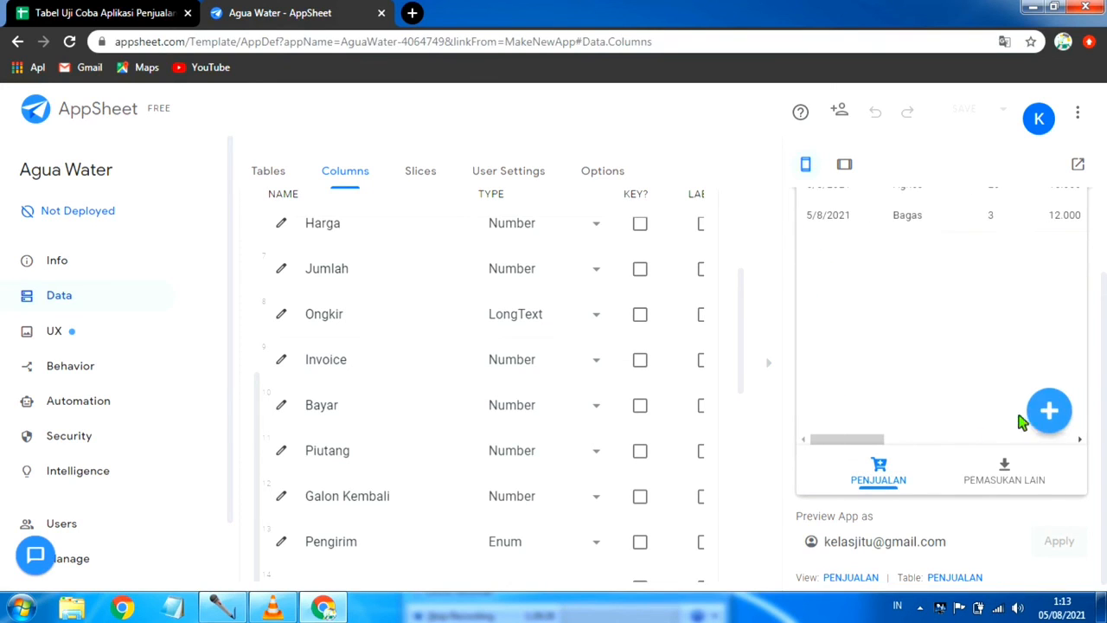
Step: Start a new PENJUALAN entry in the preview, choose the first listed customer as Costumer and set Qty to 20
click(1049, 412)
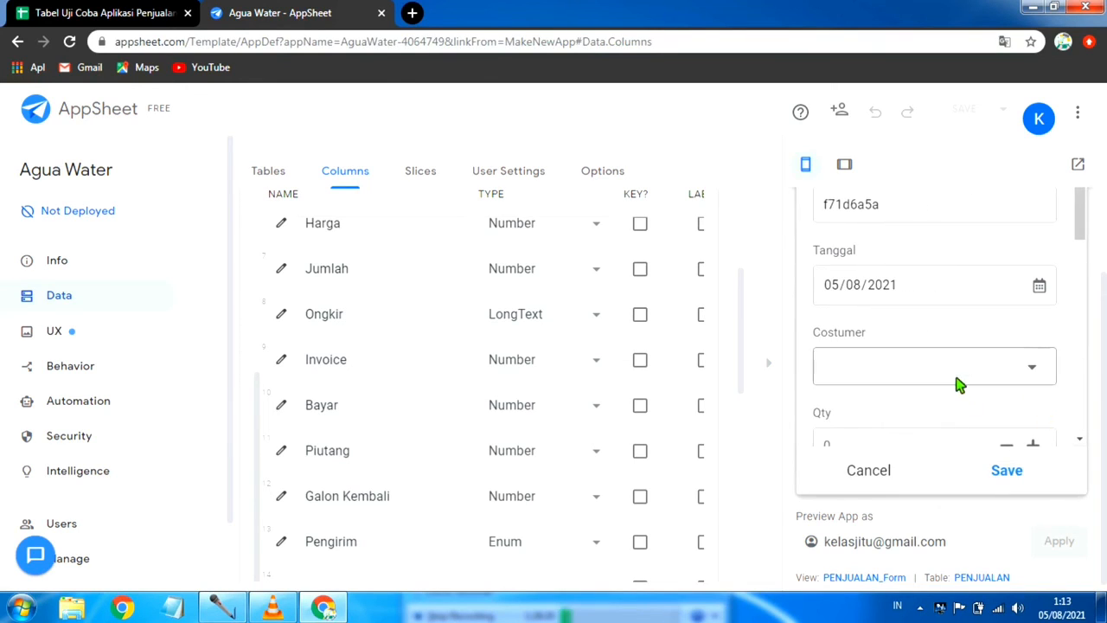
click(978, 341)
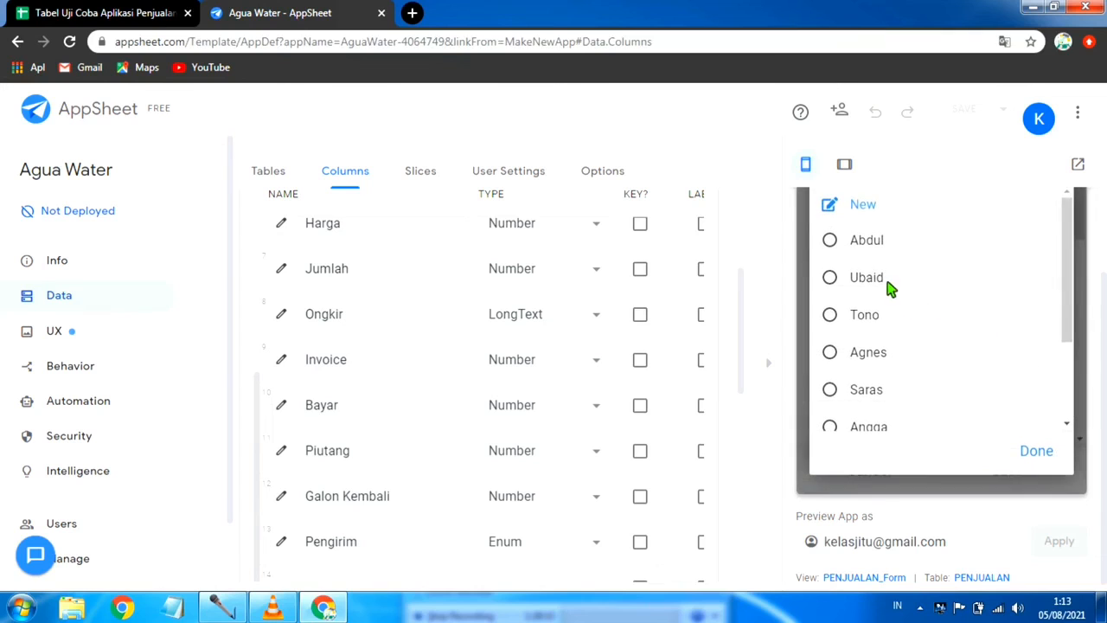
click(899, 245)
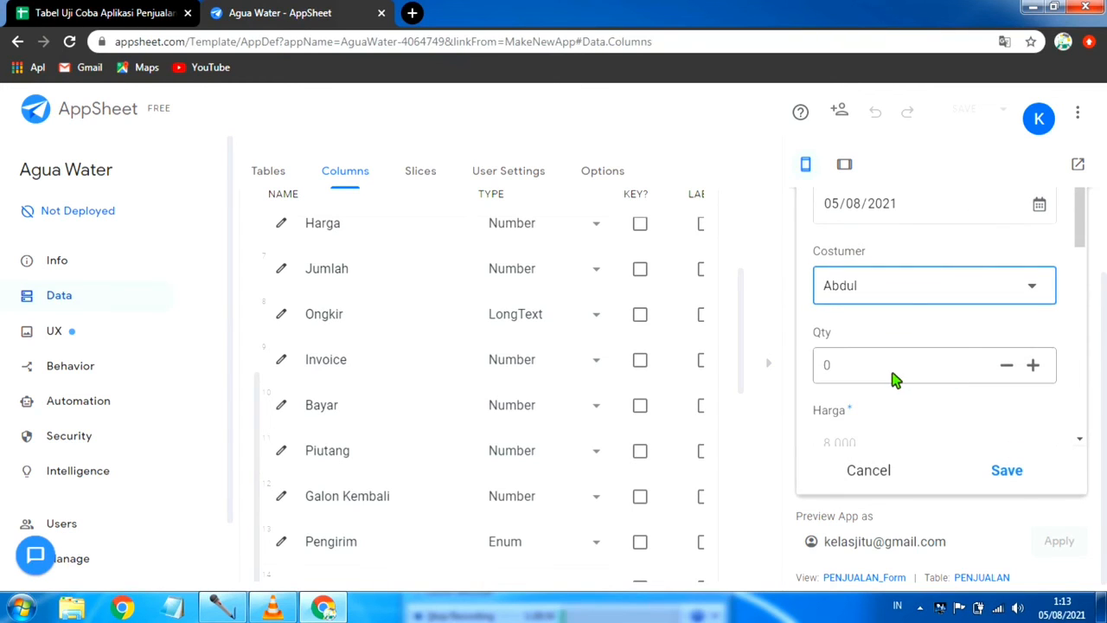
click(895, 379)
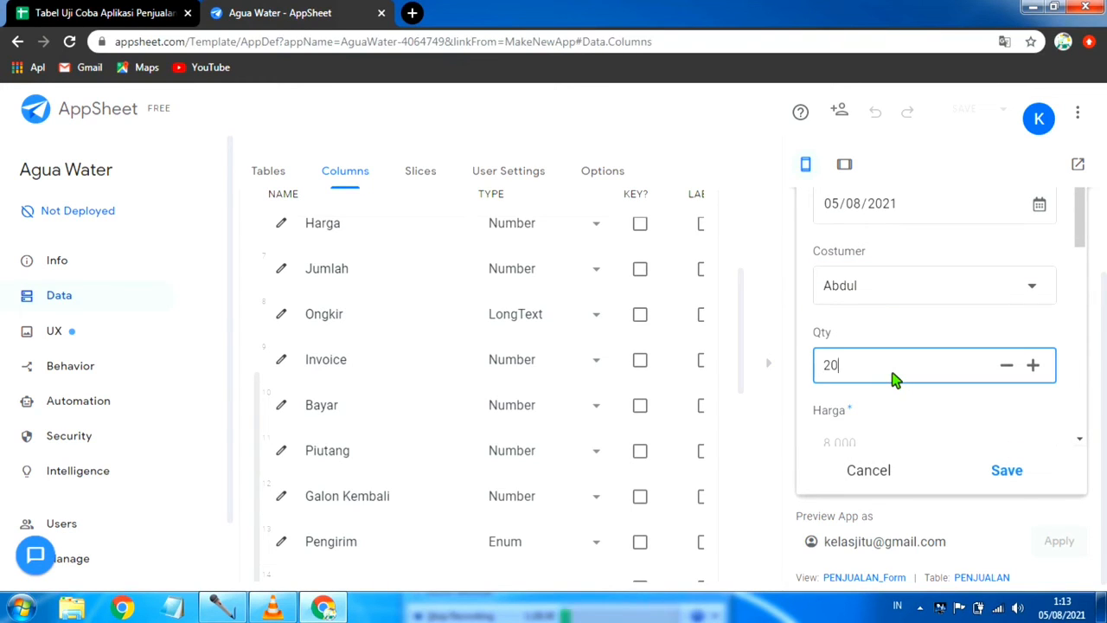
Step: Examine the Harga, Jumlah and Ongkir fields of the new sale for the entered quantity
scroll(954, 399, down, 2)
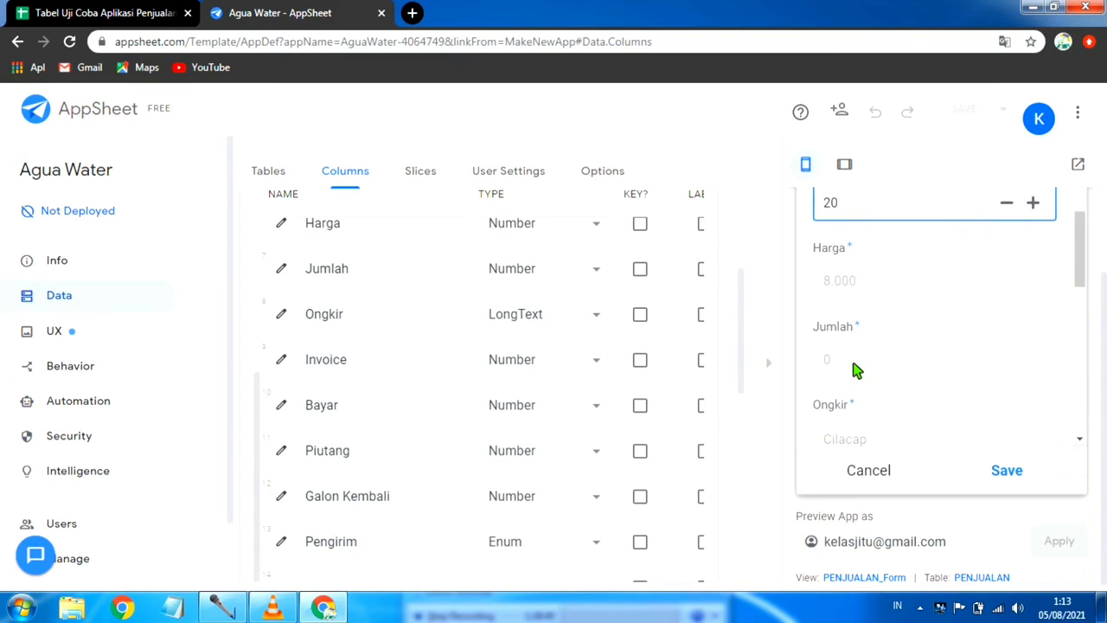
scroll(876, 361, down, 1)
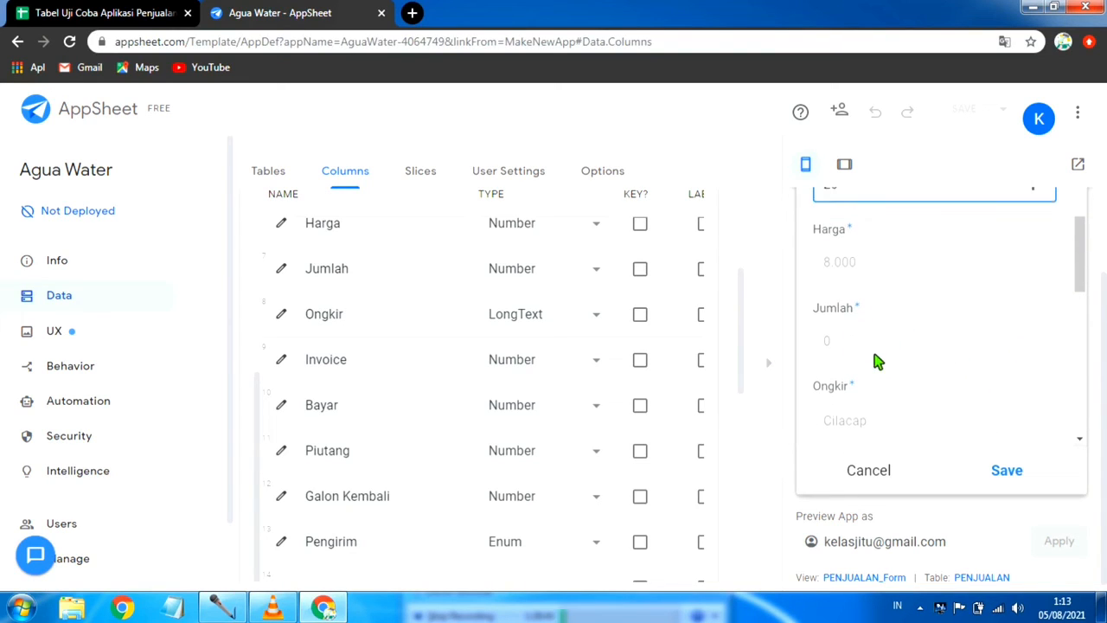
scroll(876, 361, up, 2)
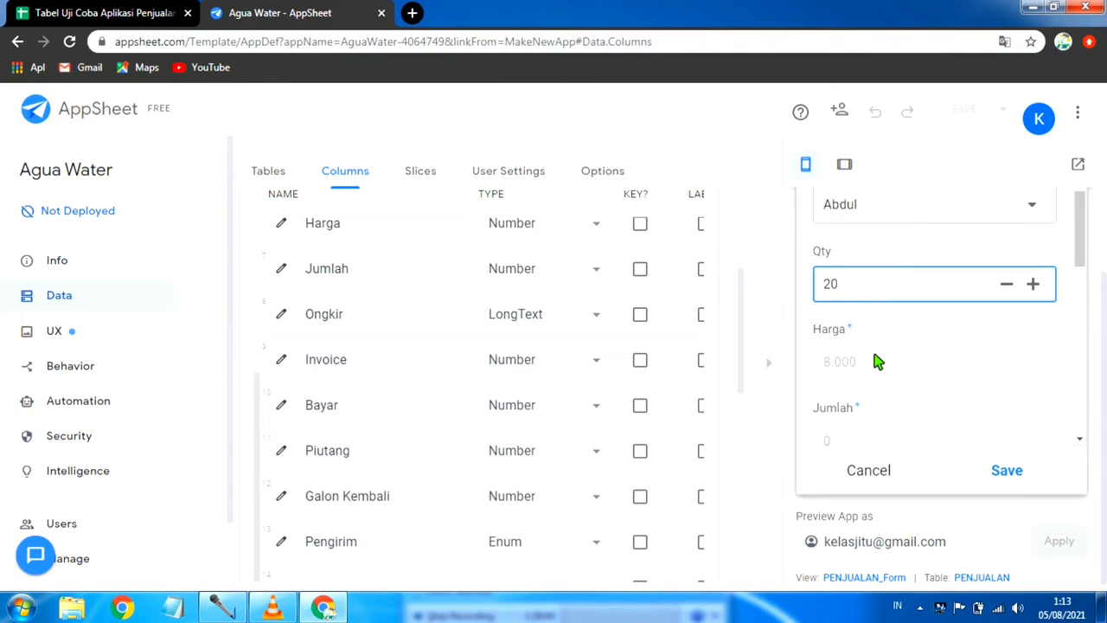
scroll(876, 361, down, 1)
scroll(876, 361, up, 1)
scroll(875, 362, up, 2)
scroll(876, 362, down, 3)
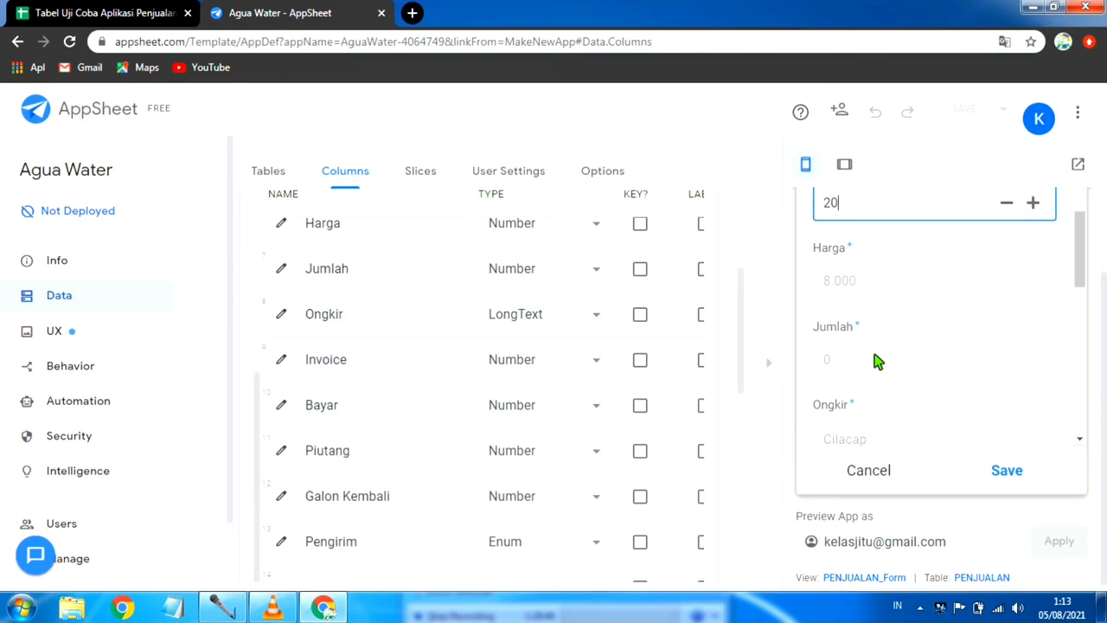
scroll(874, 354, up, 2)
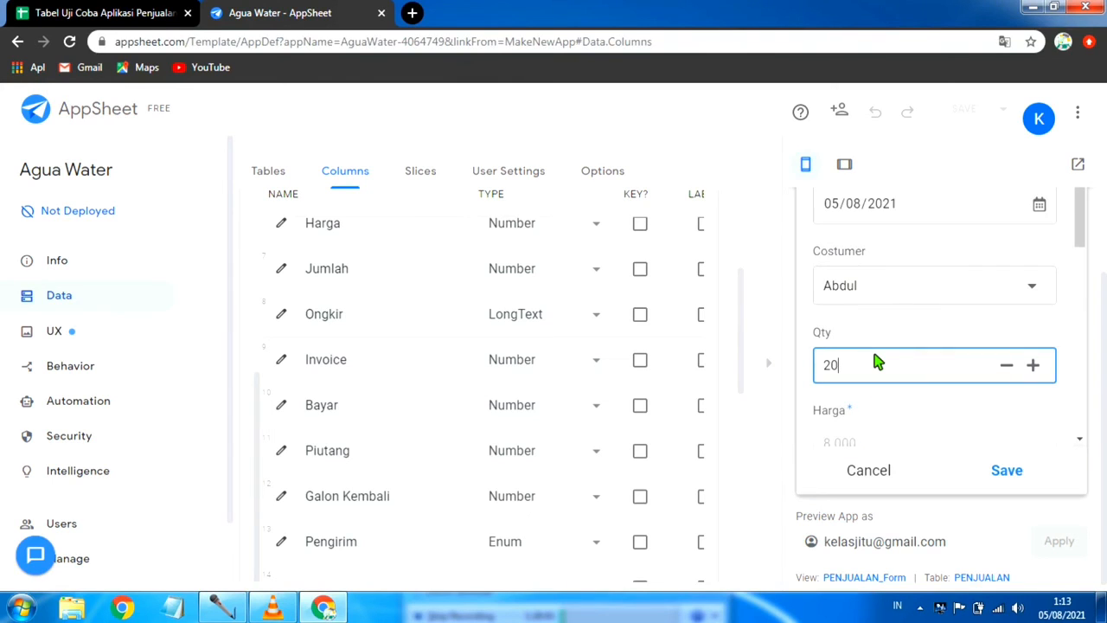
scroll(874, 354, down, 1)
click(858, 354)
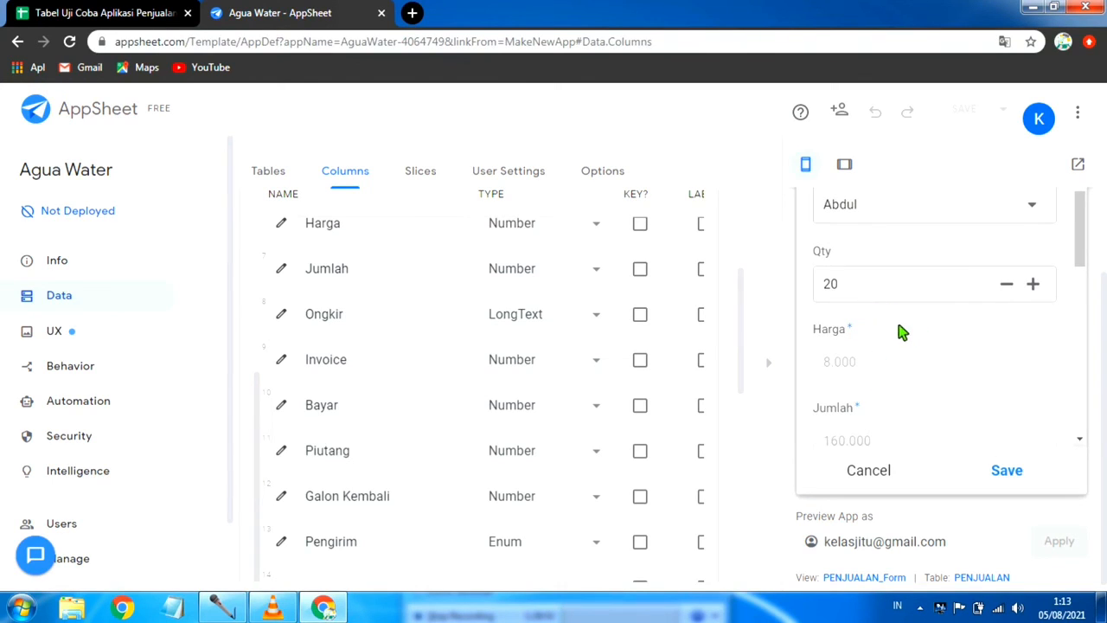
Step: Clear the sale's Qty and set it to 3
click(878, 285)
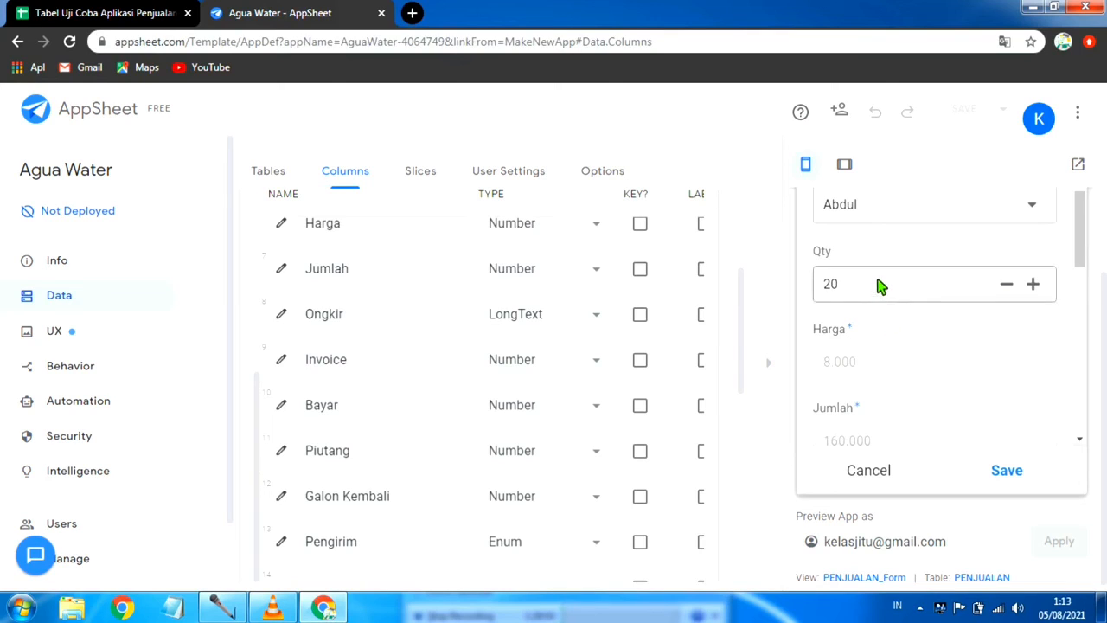
key(BackSpace)
key(BackSpace)
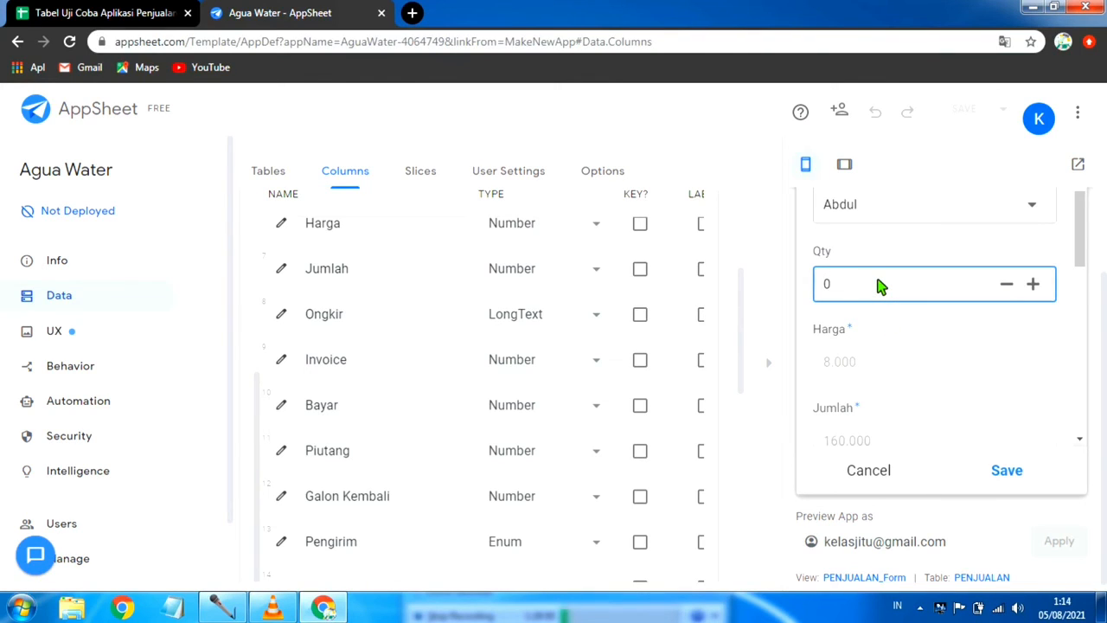
key(Return)
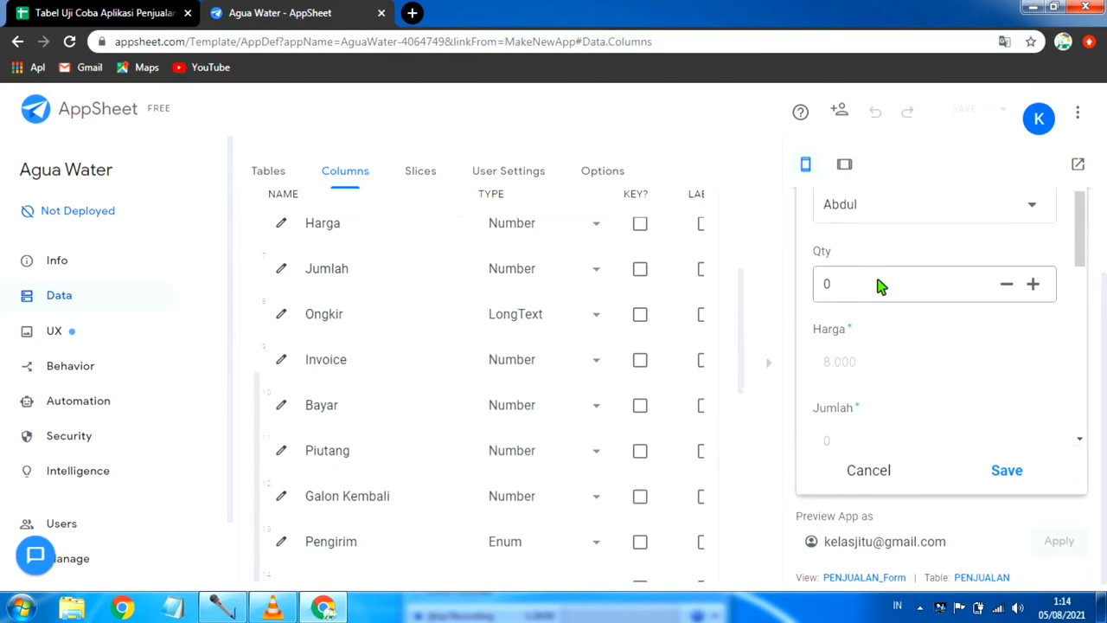
click(861, 283)
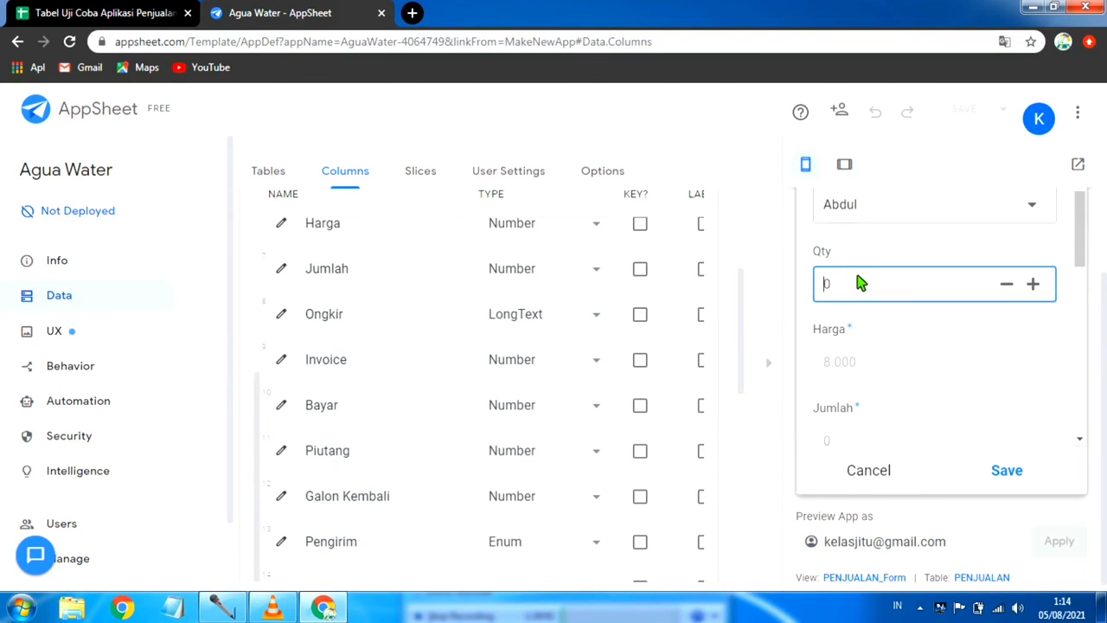
text(3)
key(Return)
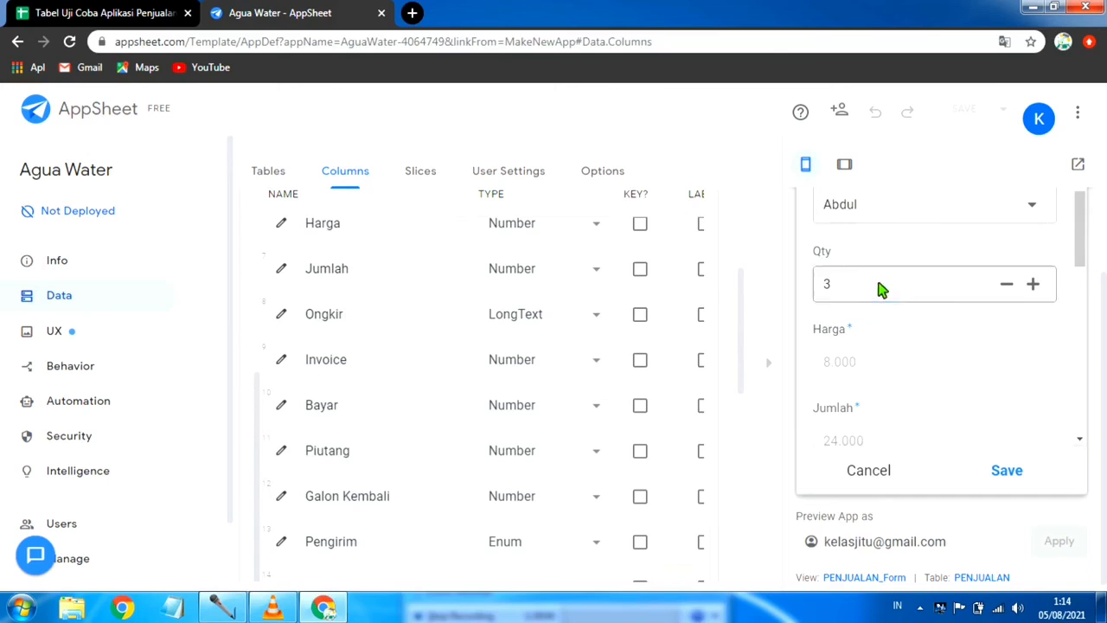
Step: Check how the Jumlah, Ongkir and Invoice fields are filled in for the new quantity
scroll(930, 364, down, 1)
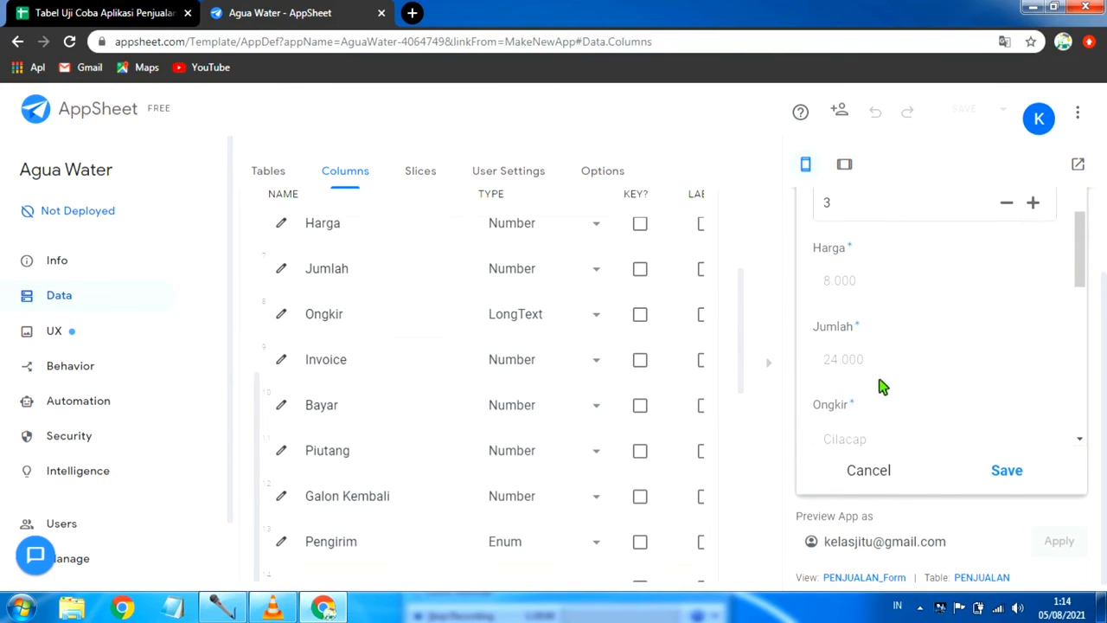
scroll(882, 385, down, 1)
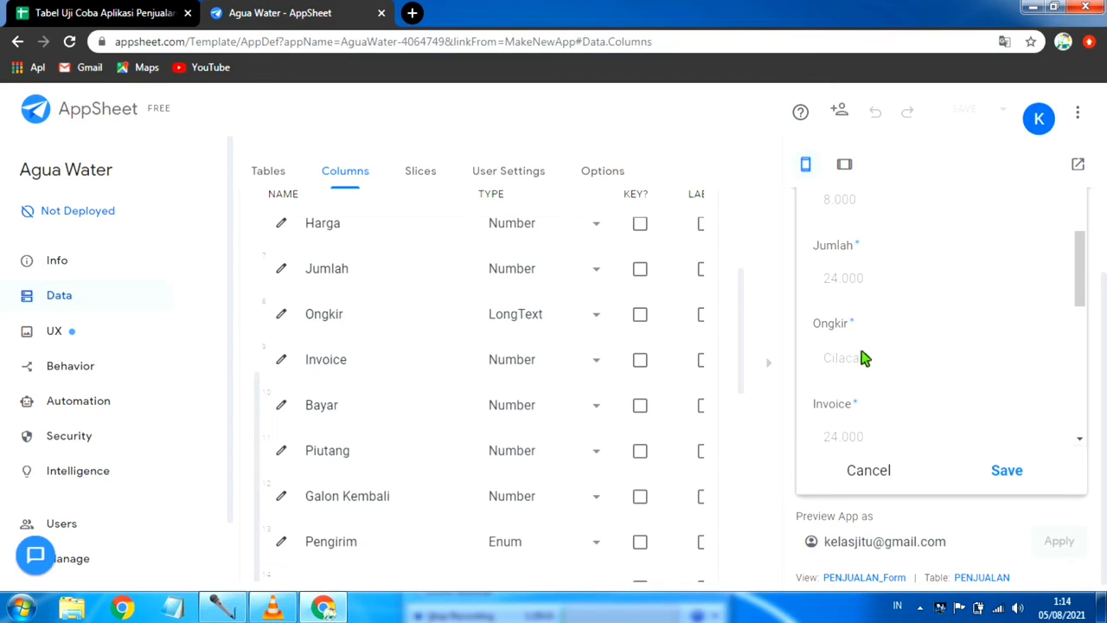
scroll(865, 369, down, 1)
scroll(866, 369, down, 1)
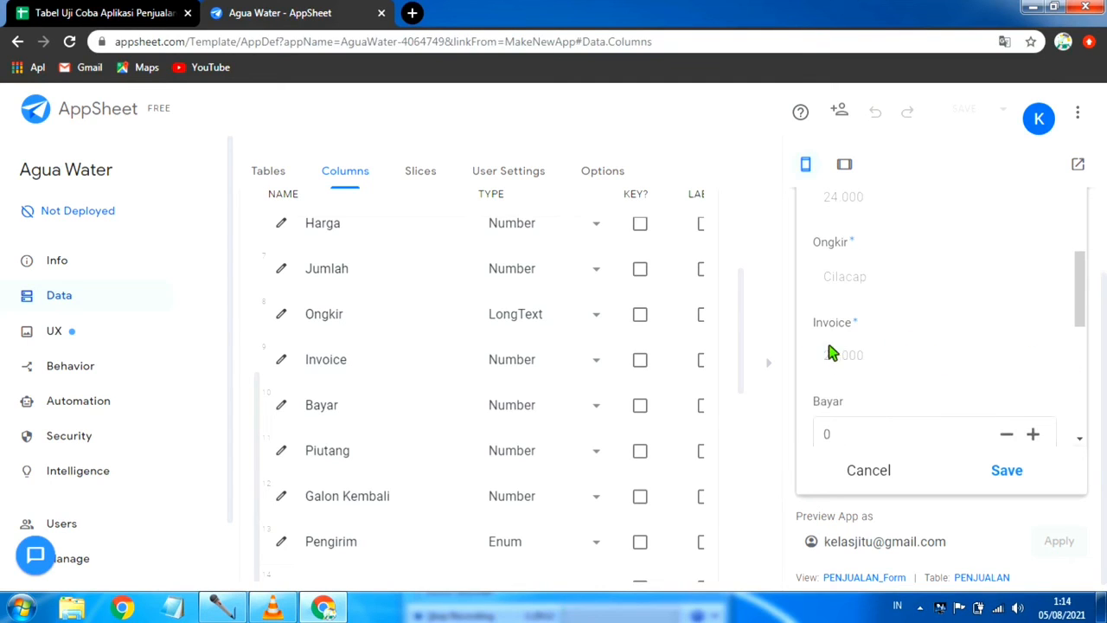
scroll(845, 325, up, 1)
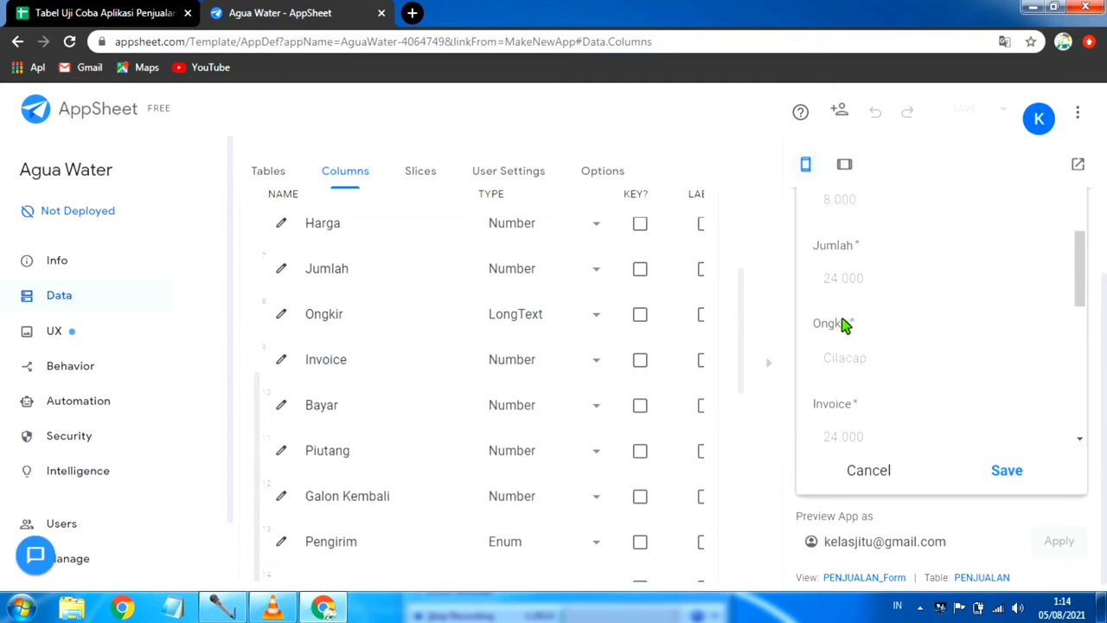
scroll(882, 301, up, 1)
scroll(890, 341, down, 3)
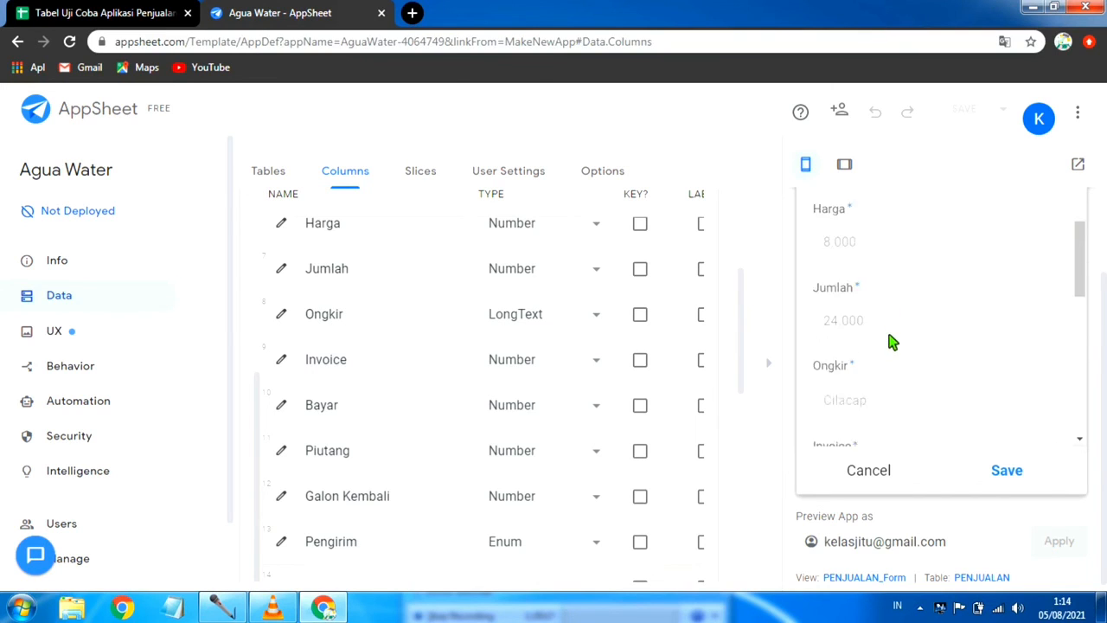
Step: Choose the third listed delivery person as the sale's Pengirim
scroll(867, 343, down, 3)
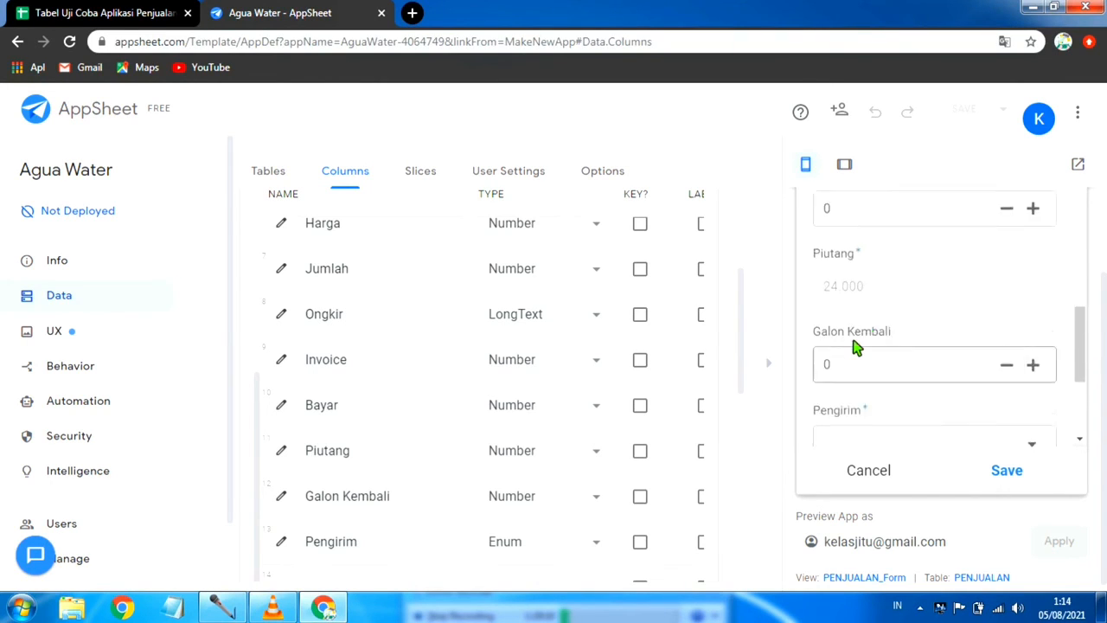
scroll(857, 345, down, 2)
scroll(833, 378, down, 2)
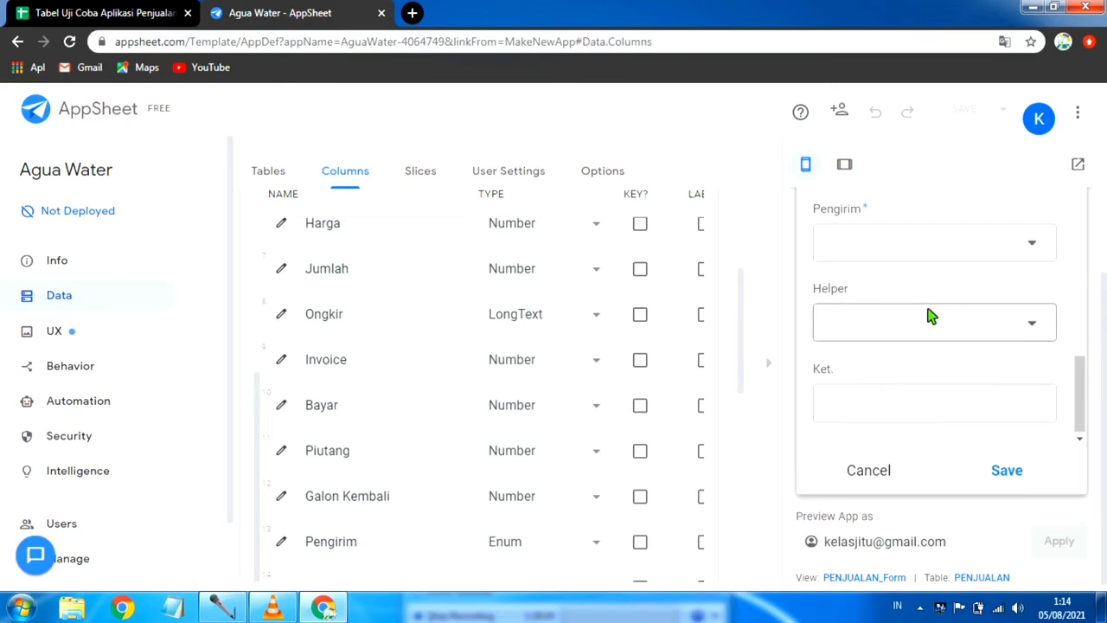
scroll(908, 319, up, 1)
click(1025, 322)
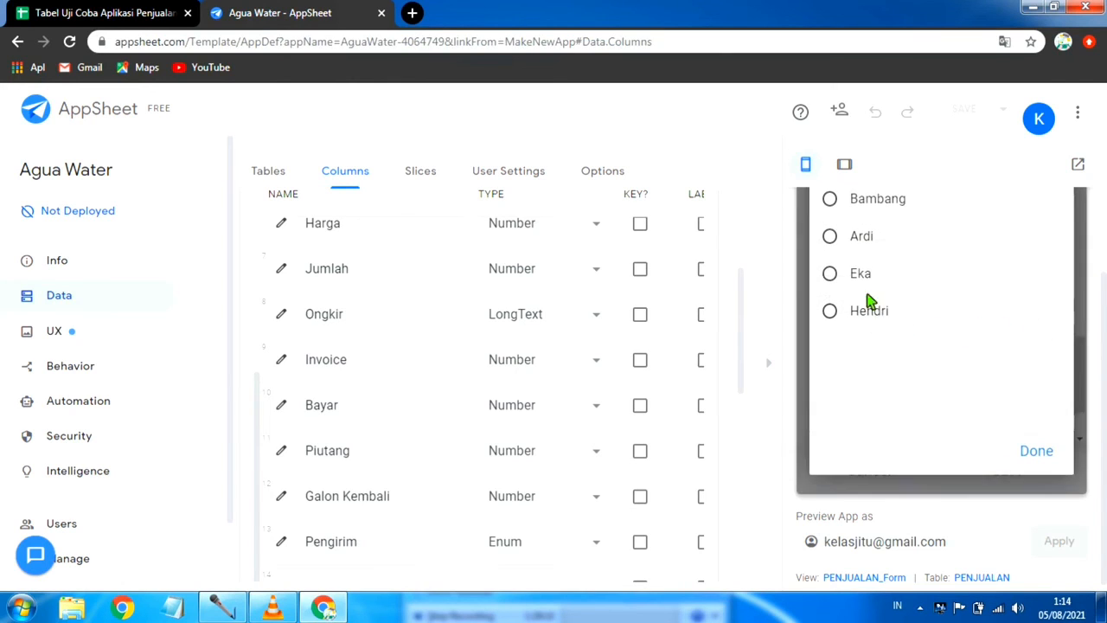
click(871, 276)
scroll(951, 348, down, 2)
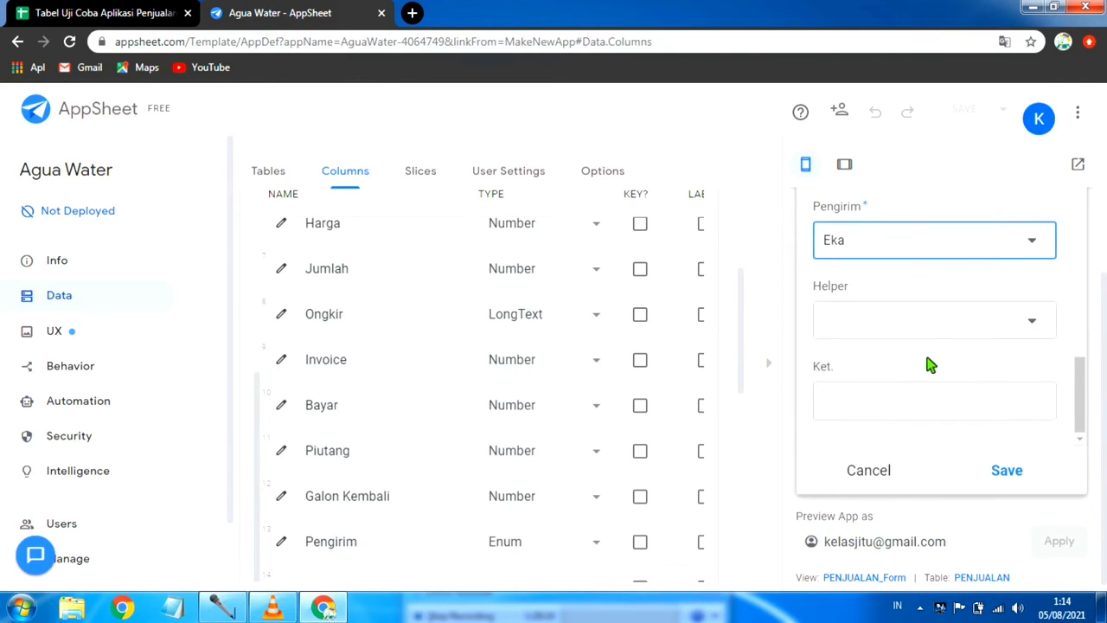
Step: Review the sale form from Costumer to Pengirim, comparing Qty, Harga, Jumlah, Ongkir, Invoice and Piutang
scroll(887, 344, up, 4)
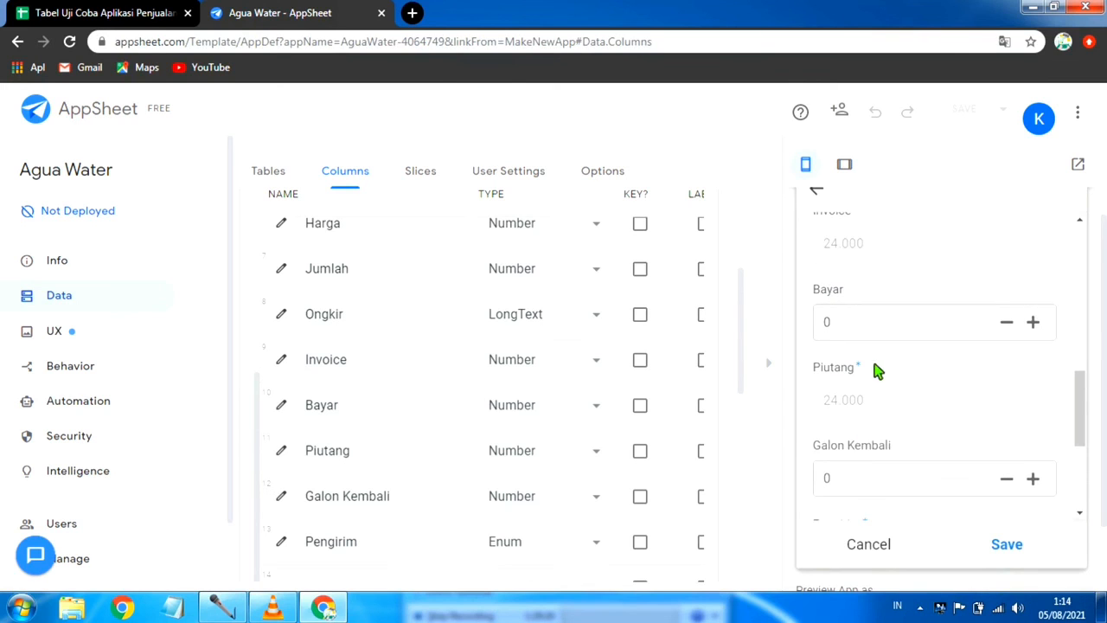
scroll(872, 365, up, 3)
scroll(817, 305, up, 4)
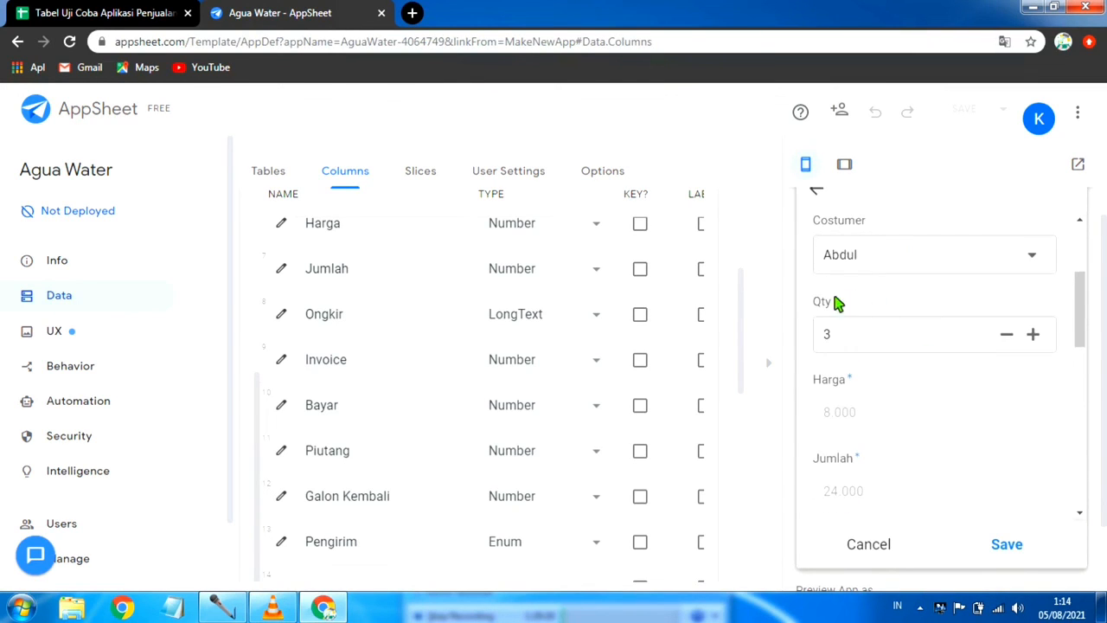
scroll(916, 346, down, 4)
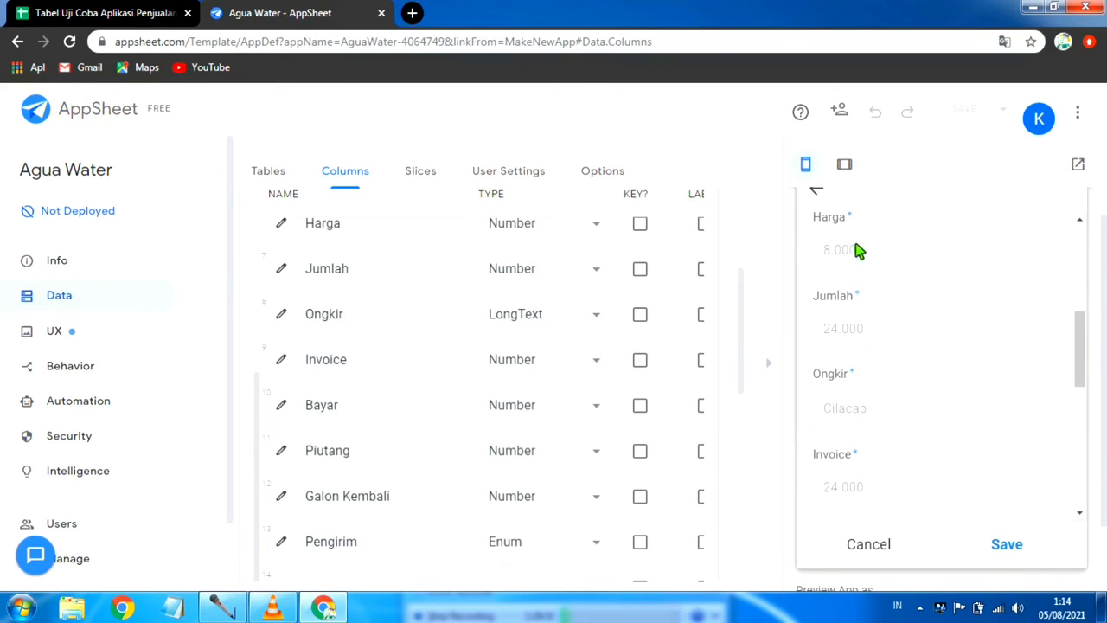
scroll(916, 354, down, 3)
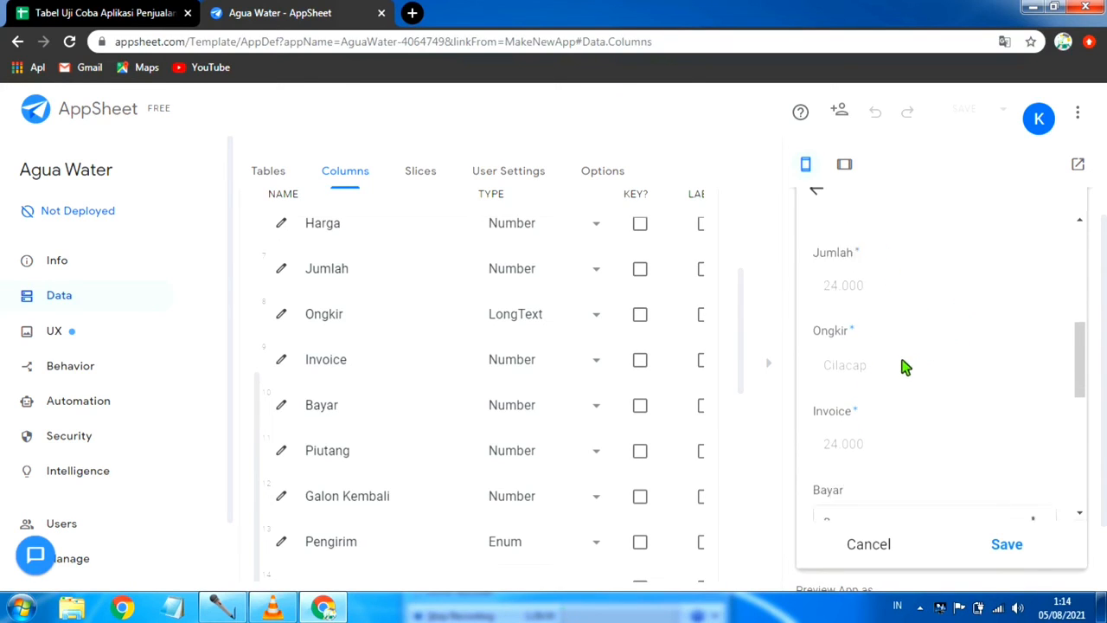
scroll(916, 367, down, 3)
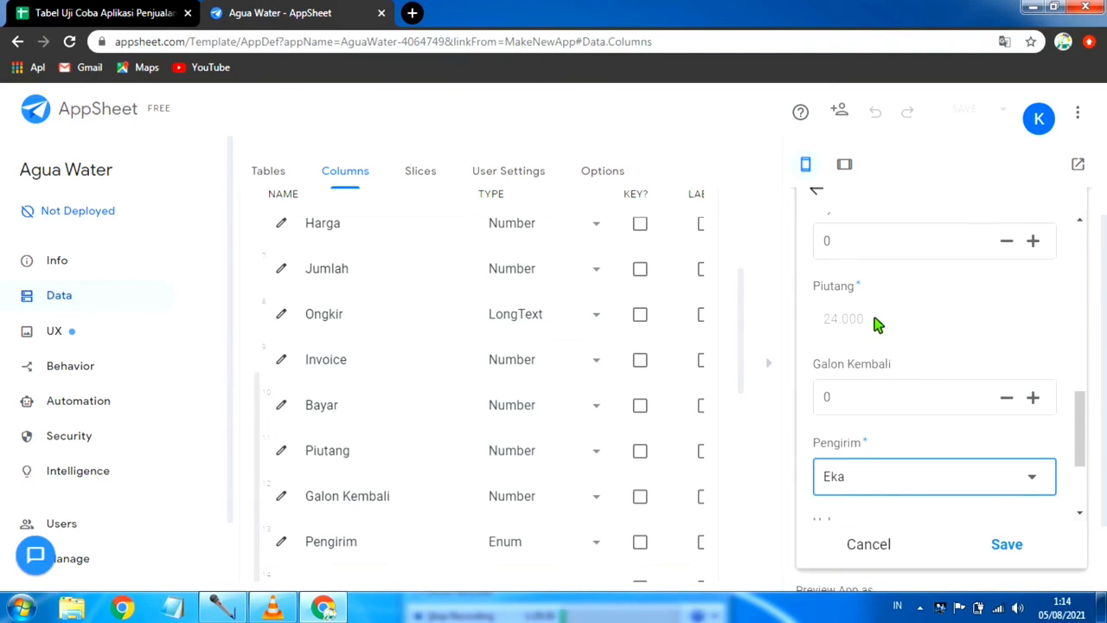
scroll(868, 309, up, 5)
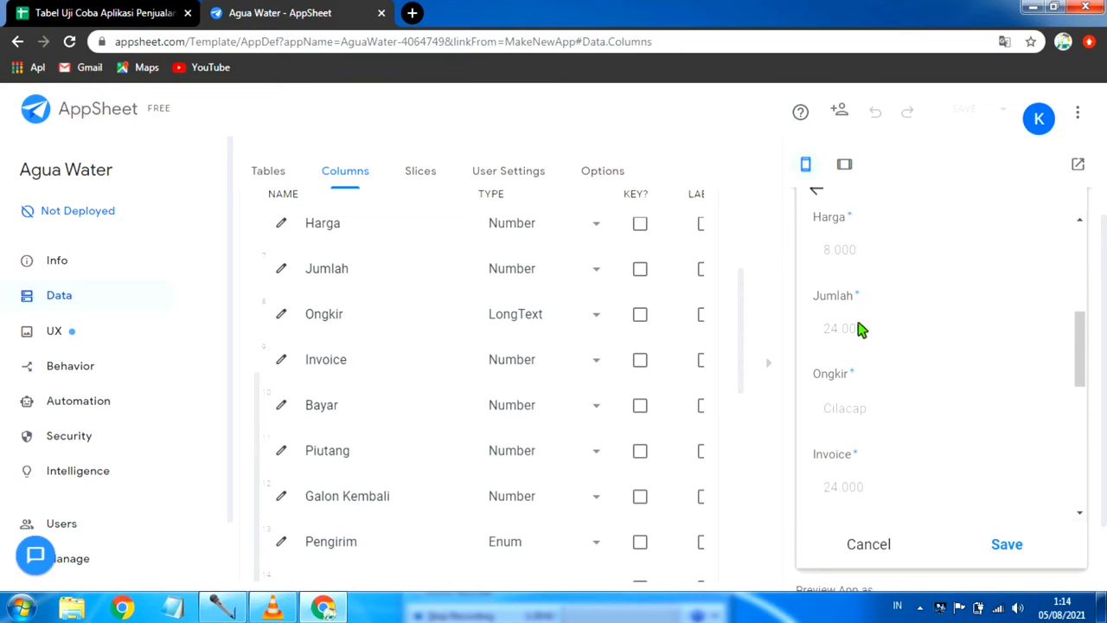
scroll(856, 320, down, 1)
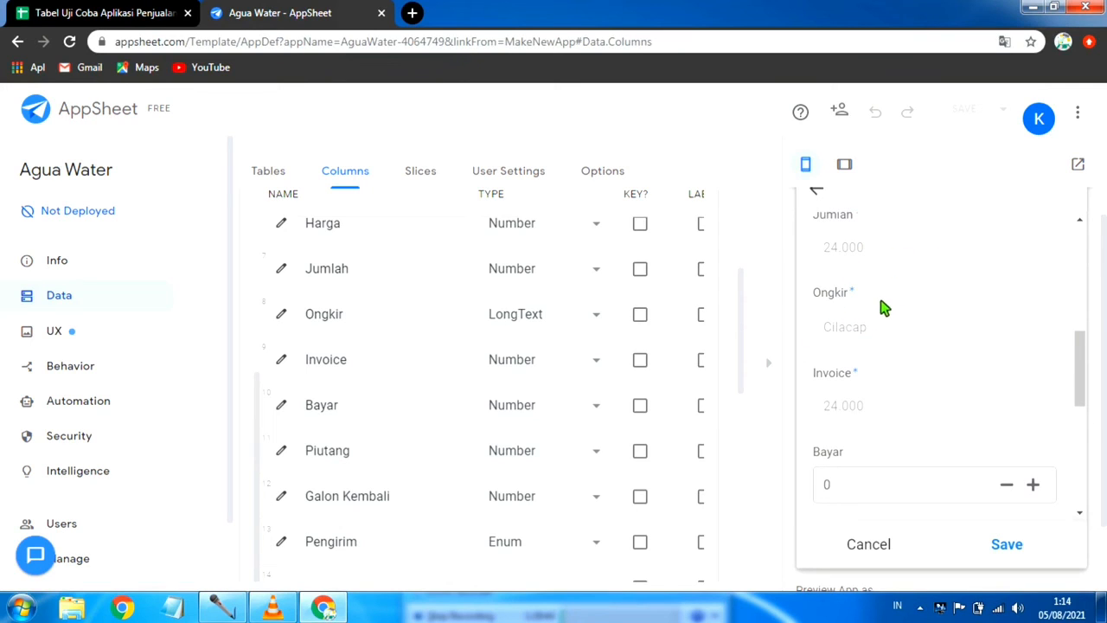
scroll(882, 311, down, 1)
scroll(864, 331, up, 1)
scroll(862, 328, up, 3)
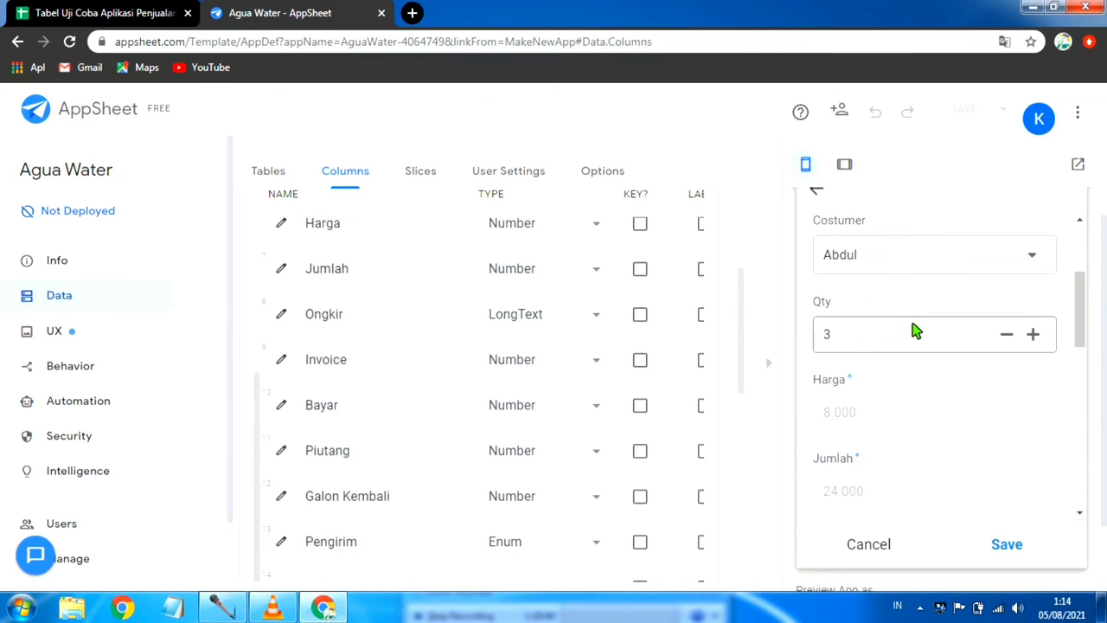
scroll(915, 331, down, 1)
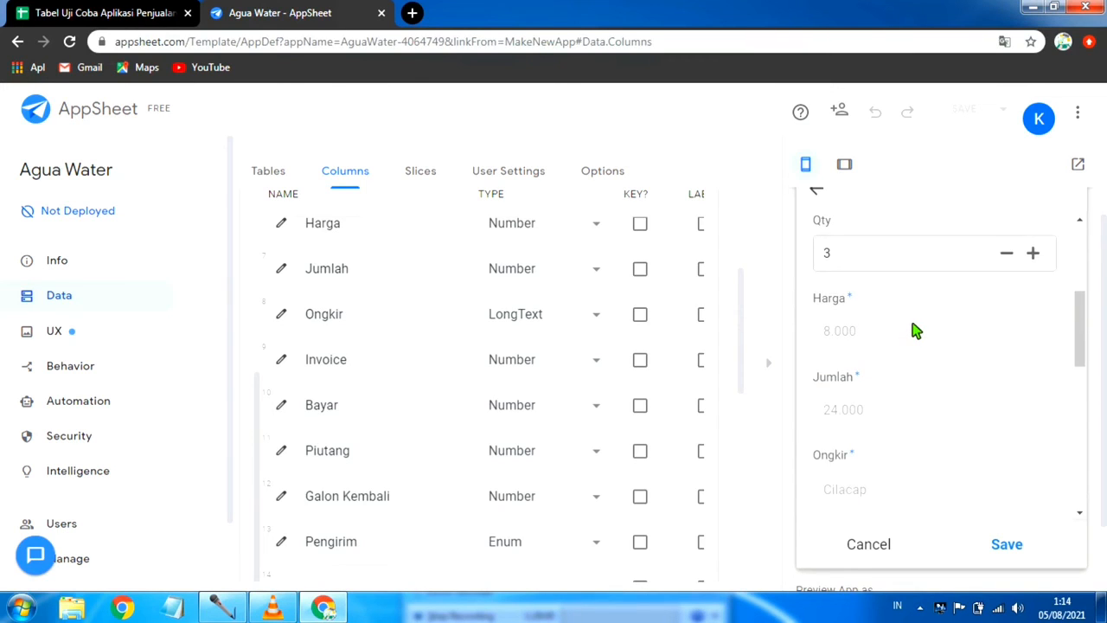
scroll(915, 331, up, 1)
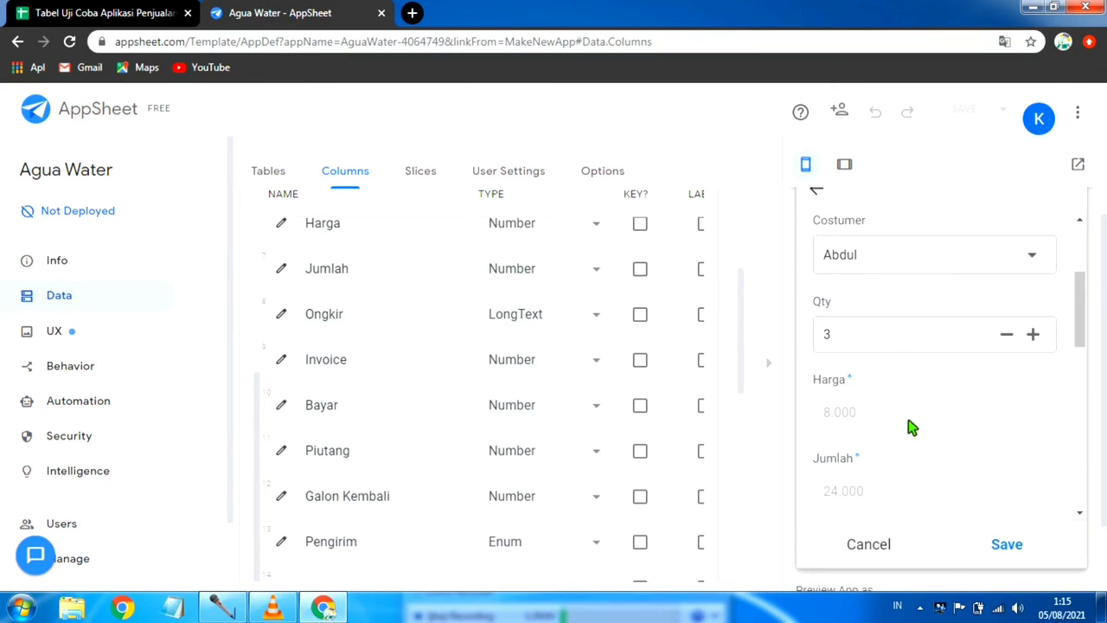
scroll(910, 428, down, 1)
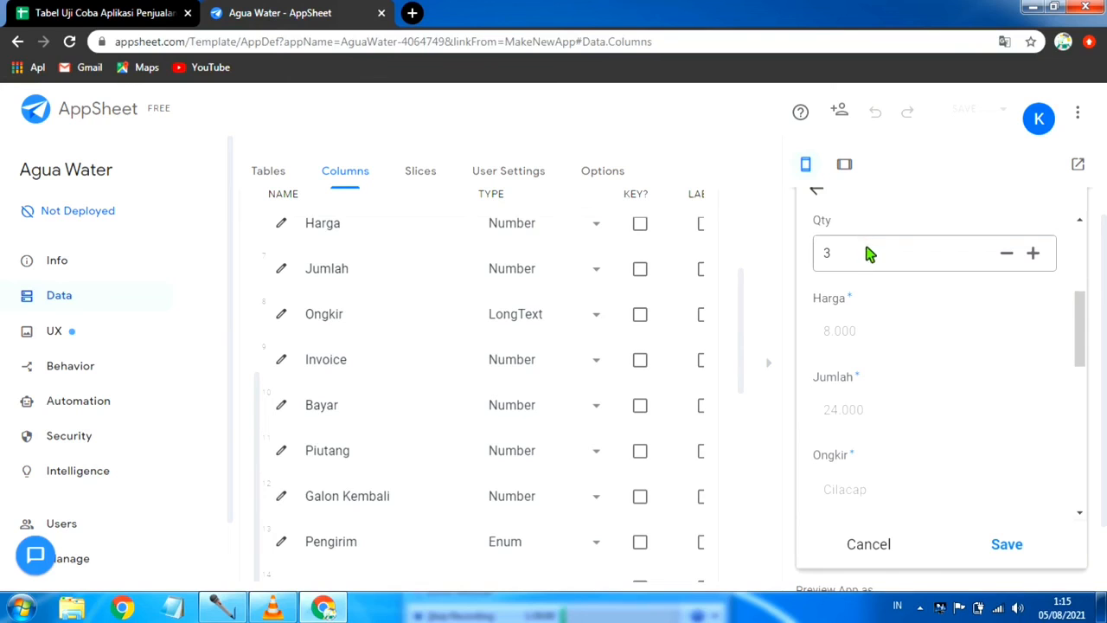
Step: Compare the trial sale's Harga, Jumlah, Ongkir and Invoice with the customer's Harga and Ongkir in the DAFTAR COSTUMER sheet
scroll(902, 415, down, 1)
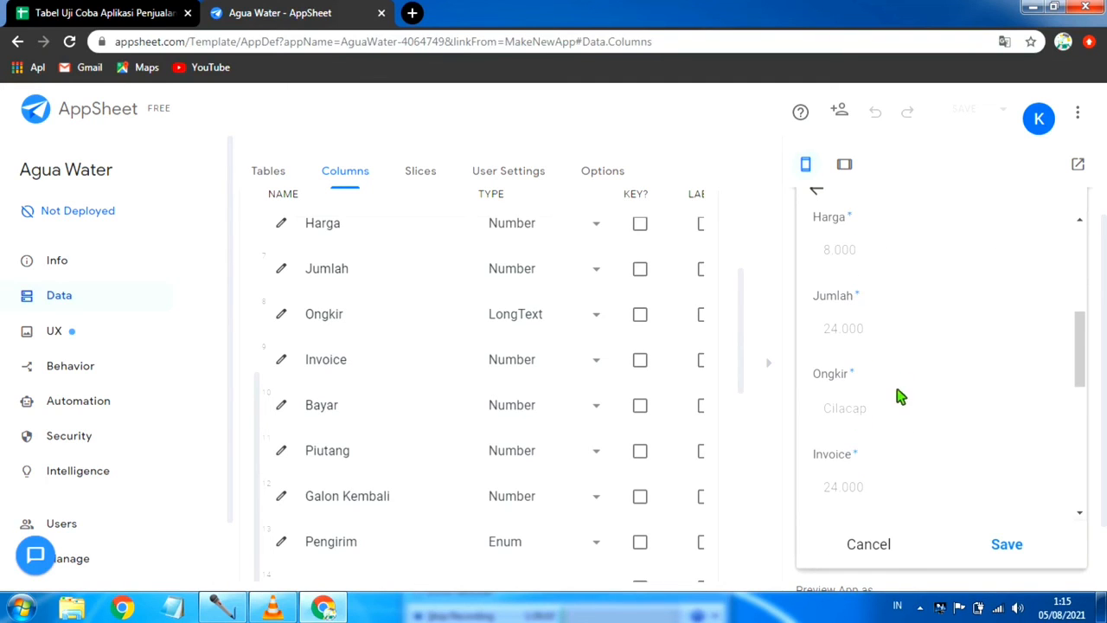
scroll(869, 413, up, 1)
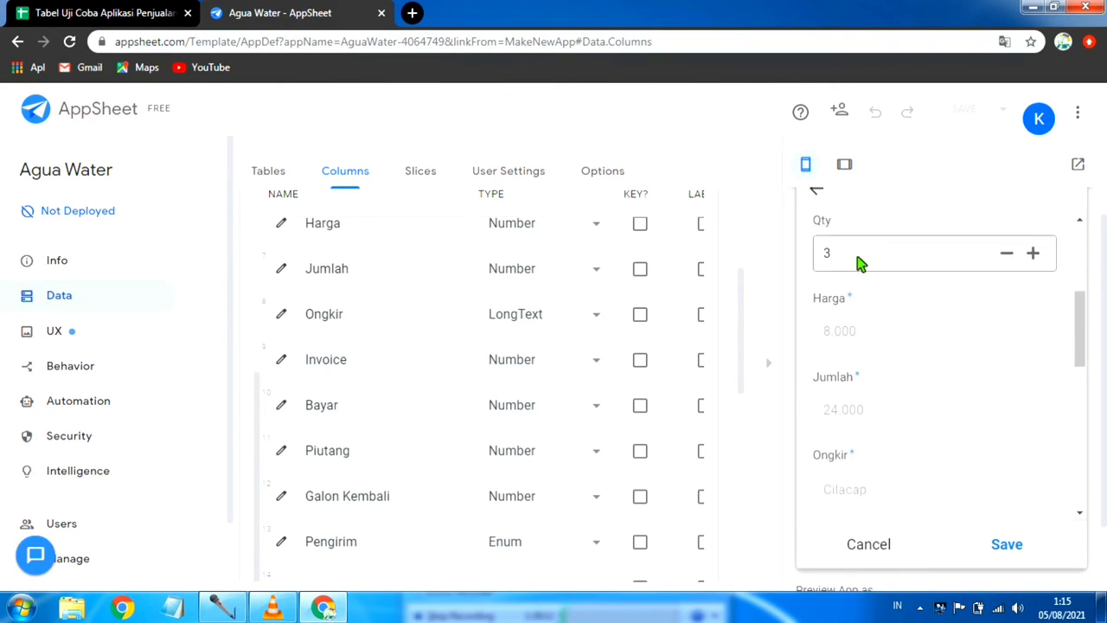
scroll(856, 259, up, 1)
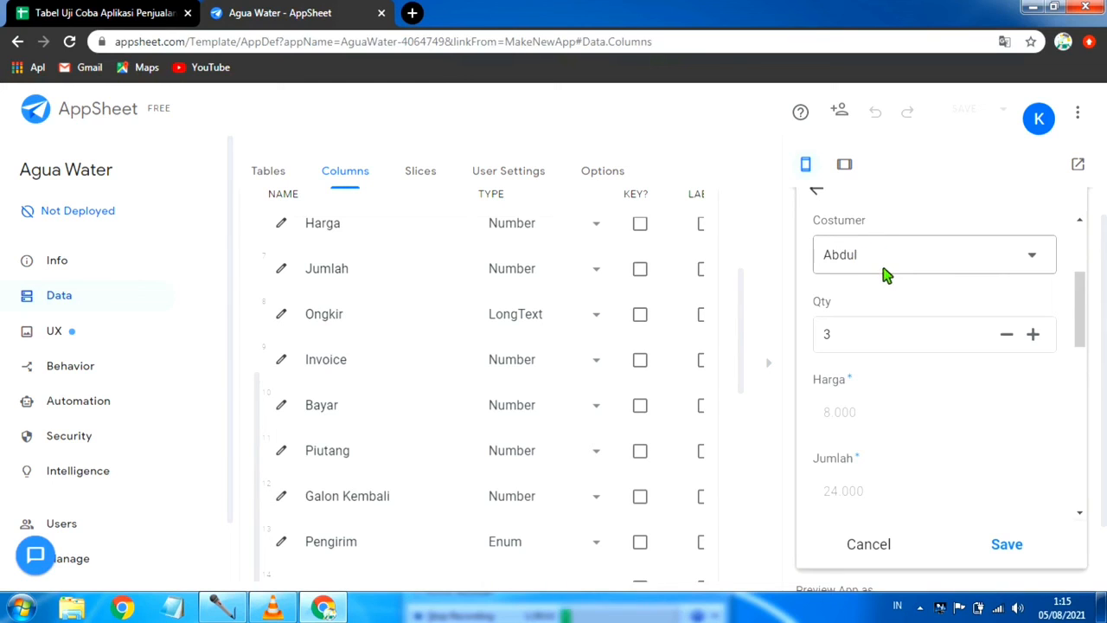
scroll(882, 285, down, 1)
scroll(874, 484, down, 1)
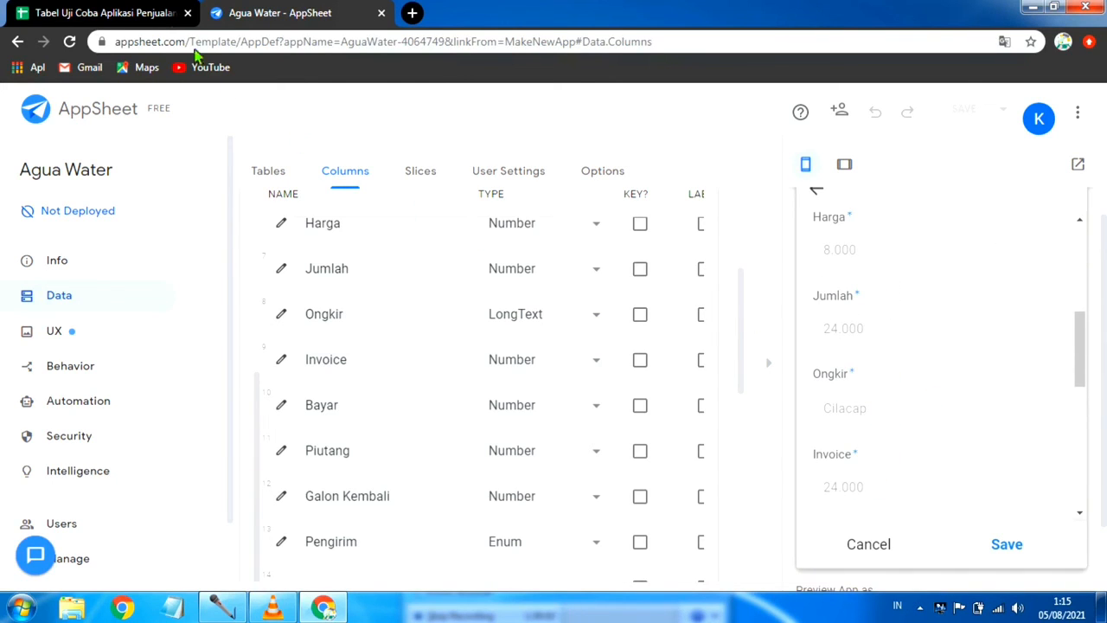
click(134, 18)
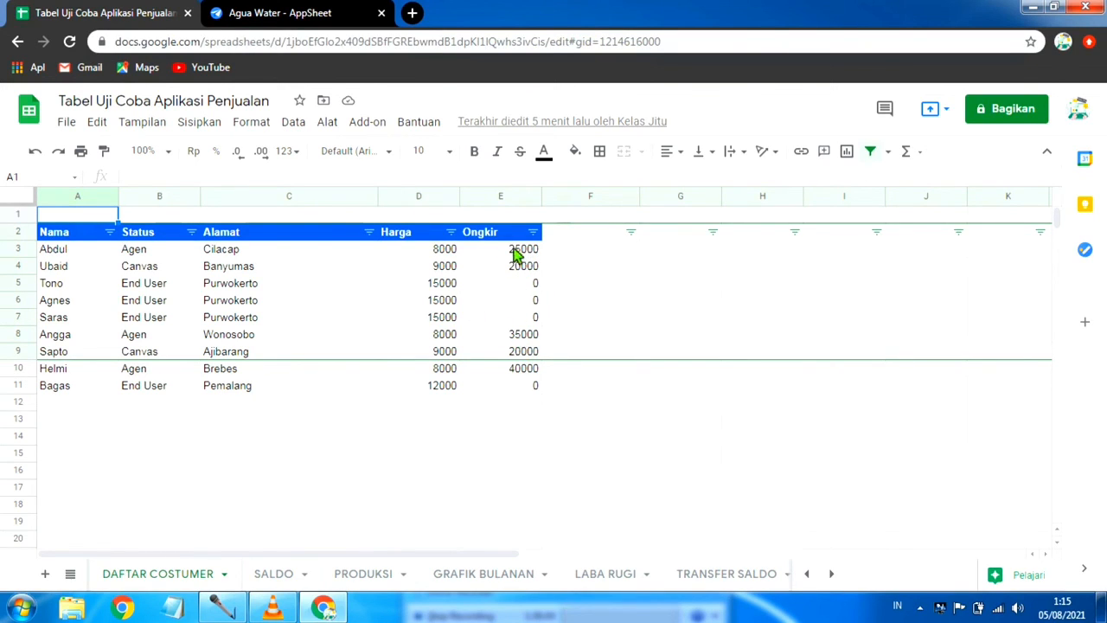
click(279, 13)
Step: Check the remaining sale fields down to Pengirim and cancel the trial sale without saving it
scroll(918, 376, down, 1)
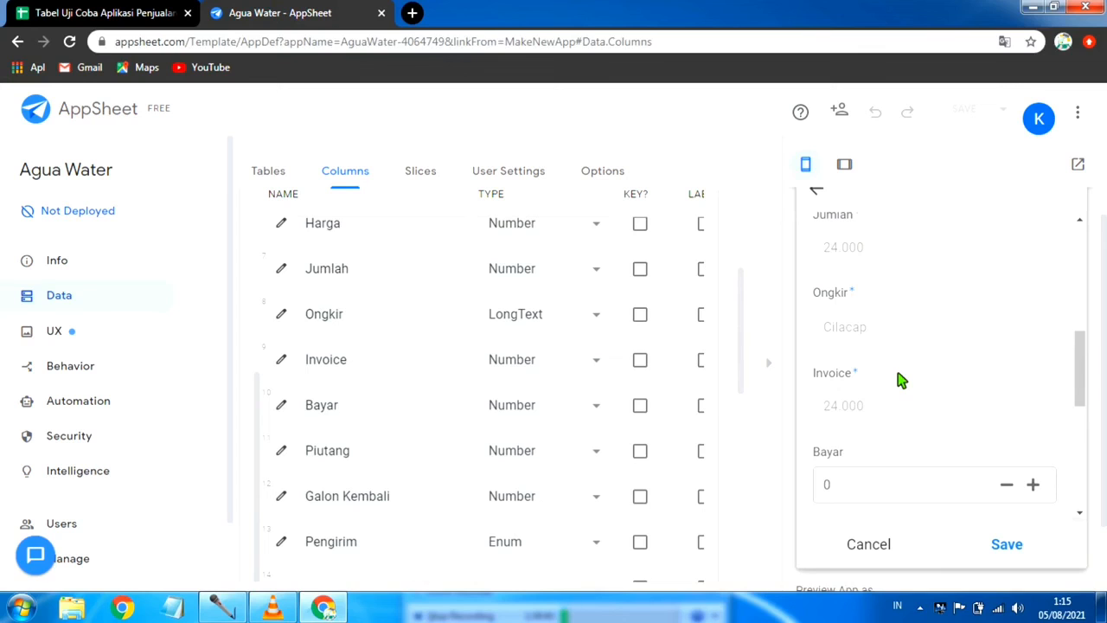
scroll(899, 379, down, 4)
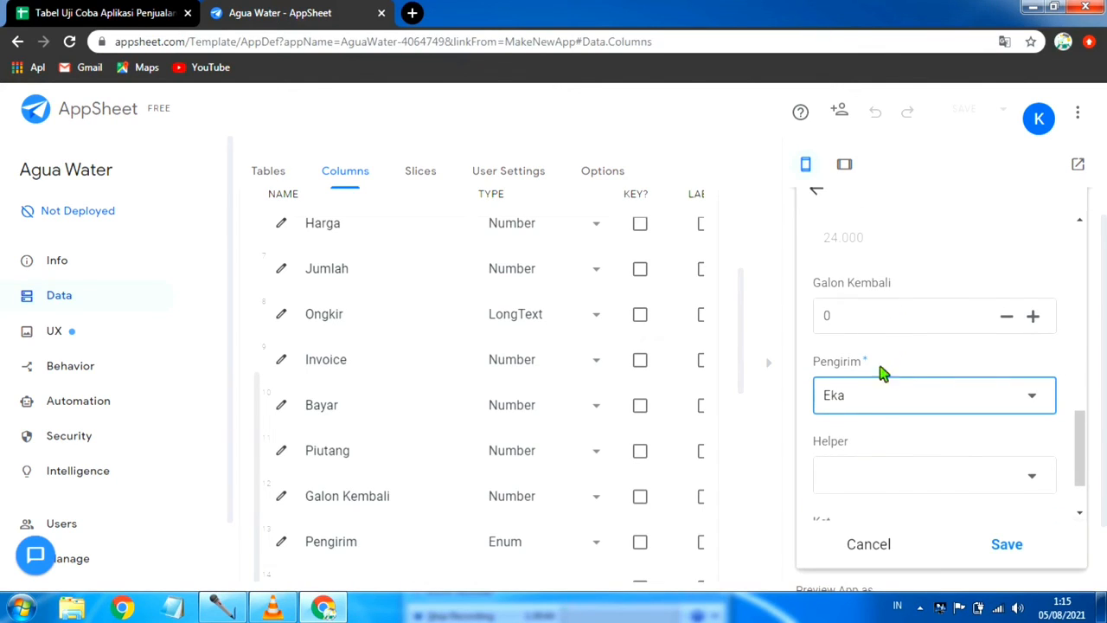
click(875, 542)
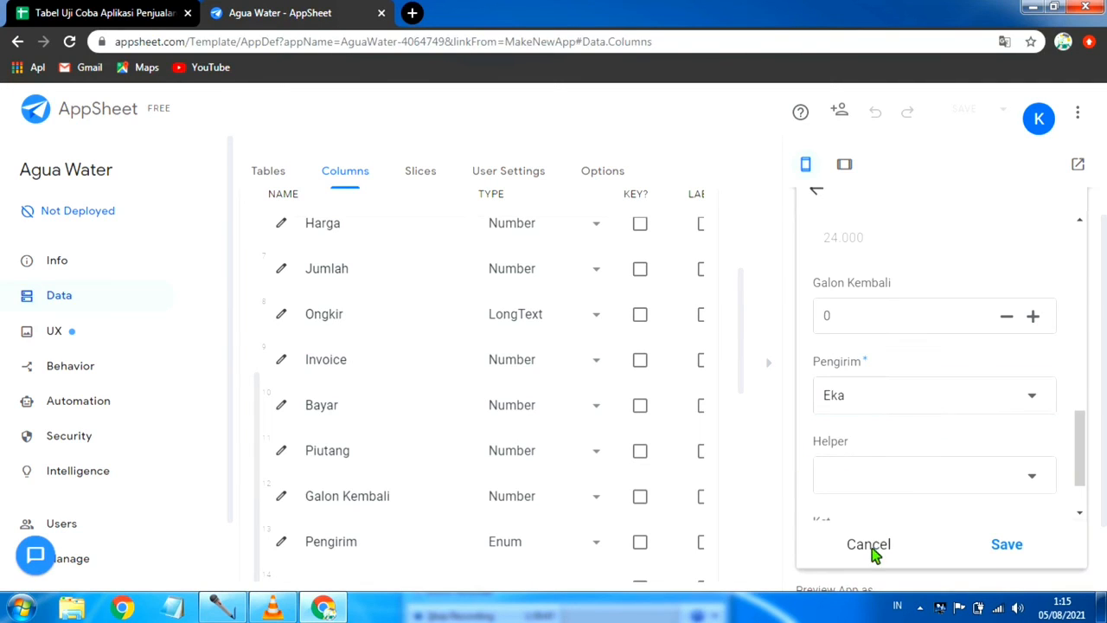
click(1042, 365)
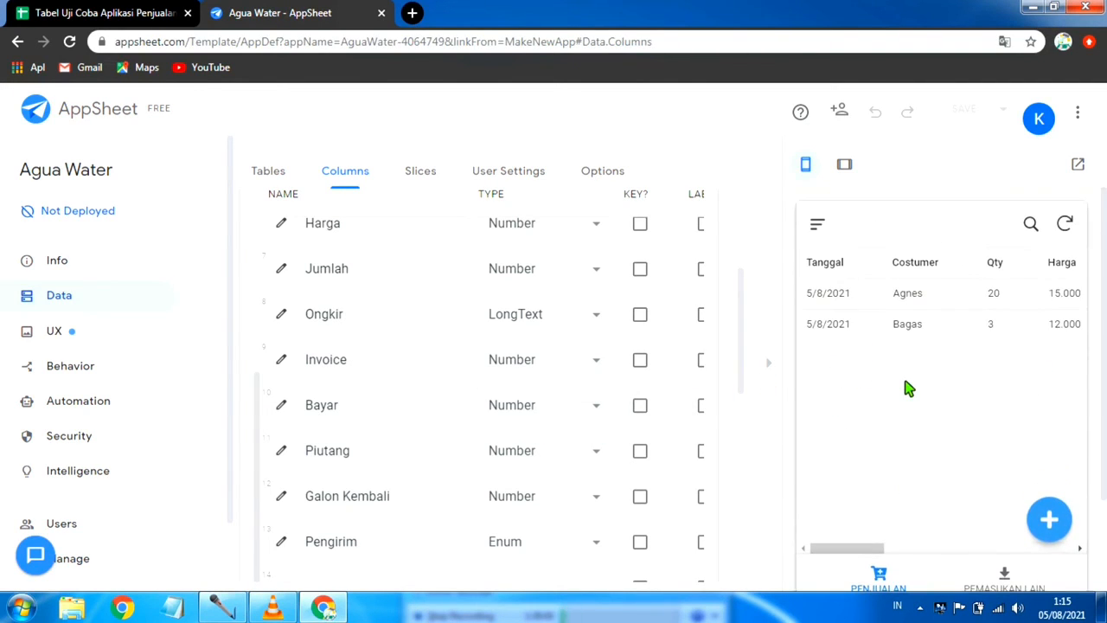
Step: Open the previewed app's navigation menu to examine its entries, and close it again
scroll(882, 397, down, 3)
scroll(832, 395, up, 3)
click(817, 224)
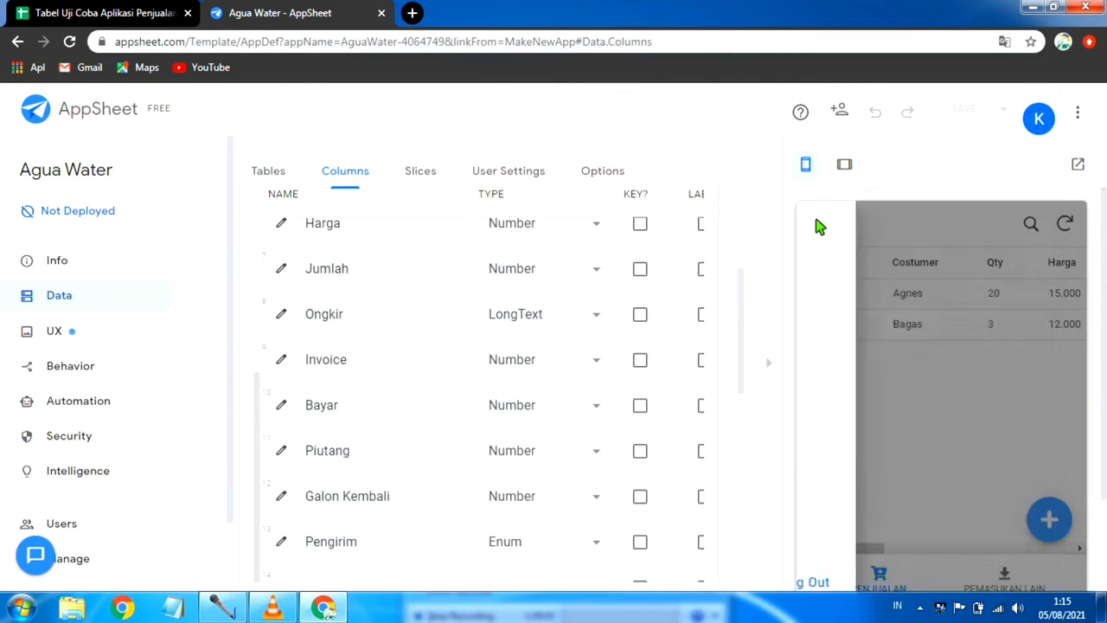
scroll(877, 329, down, 2)
scroll(878, 355, up, 2)
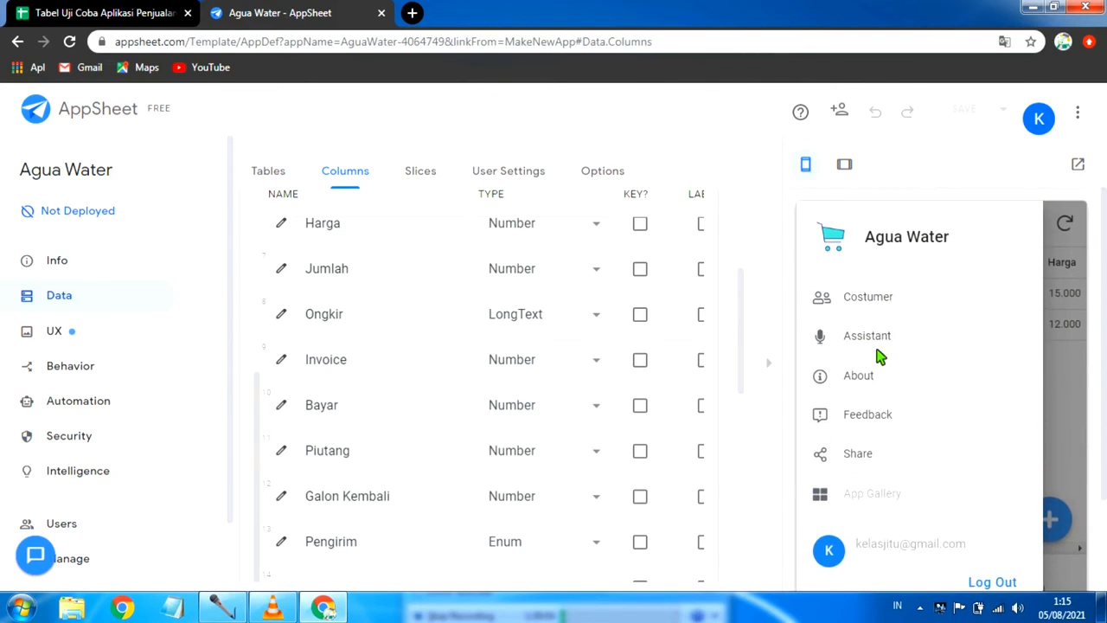
click(1069, 389)
scroll(891, 484, down, 1)
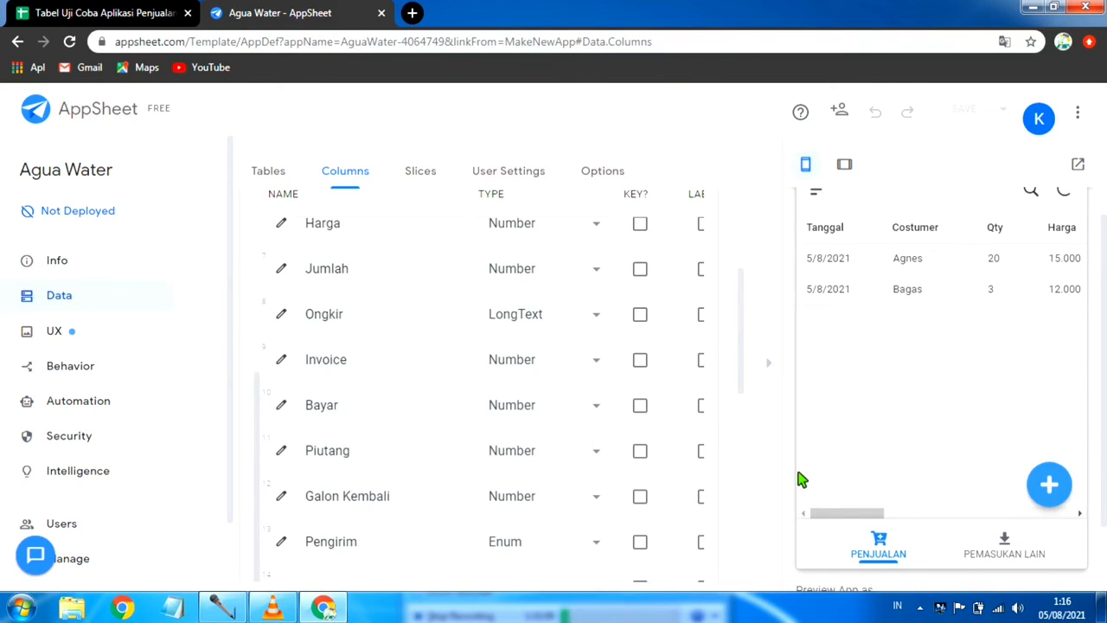
scroll(953, 372, up, 1)
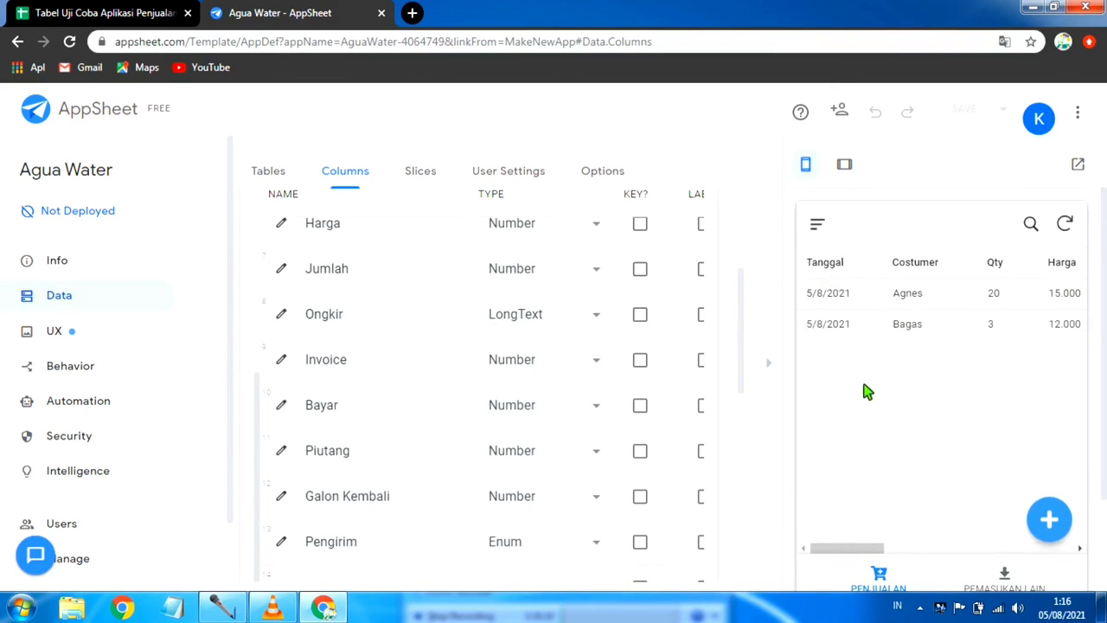
scroll(865, 391, down, 3)
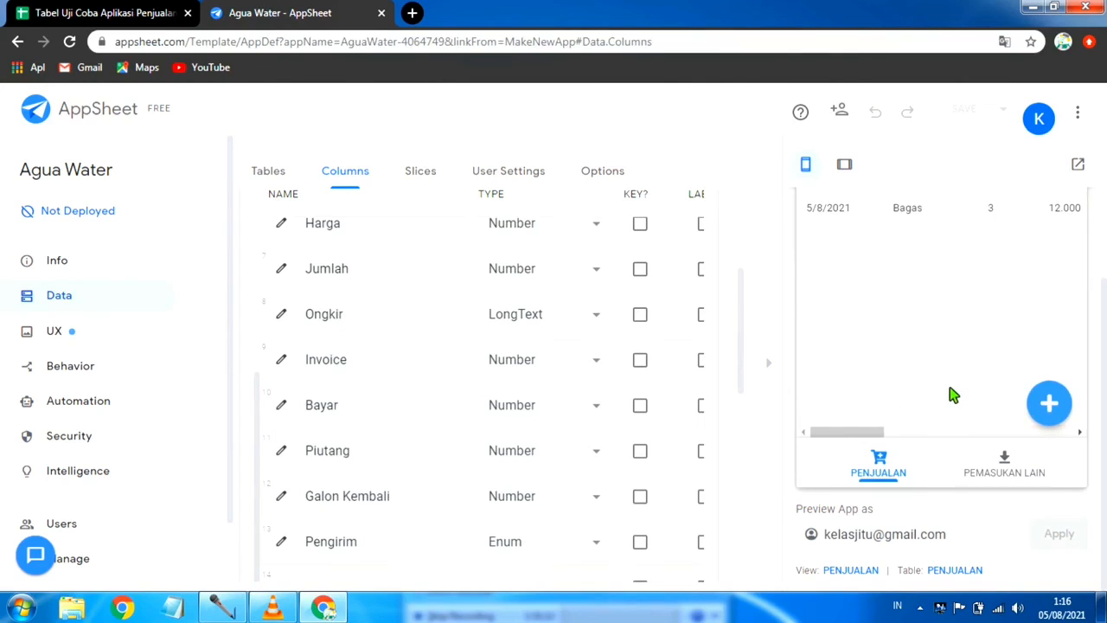
scroll(948, 394, up, 3)
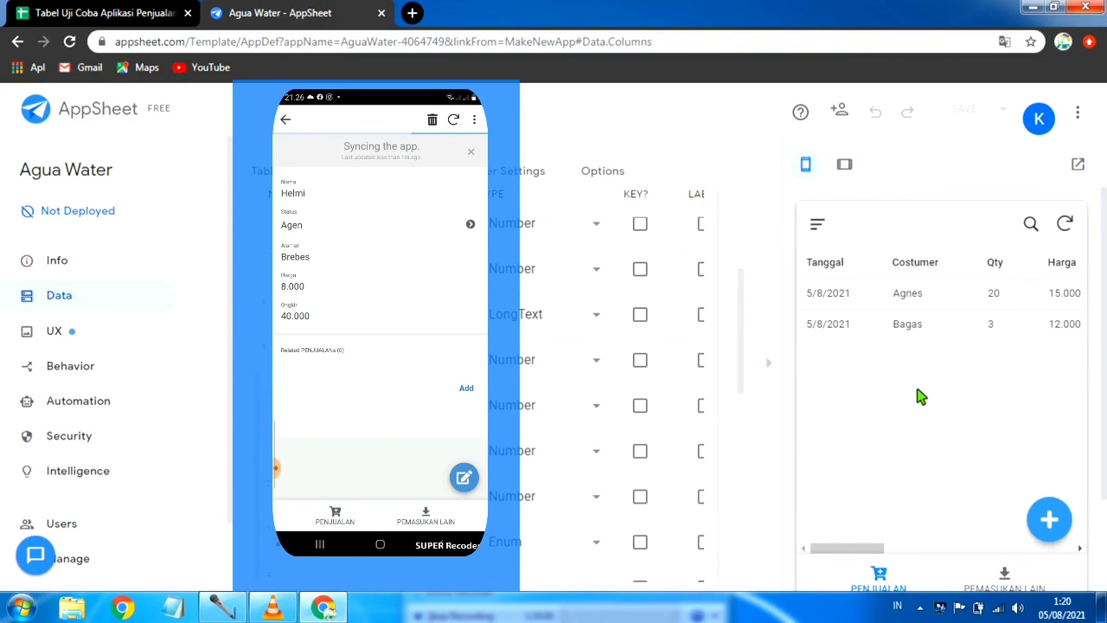
scroll(916, 389, down, 2)
scroll(916, 389, up, 2)
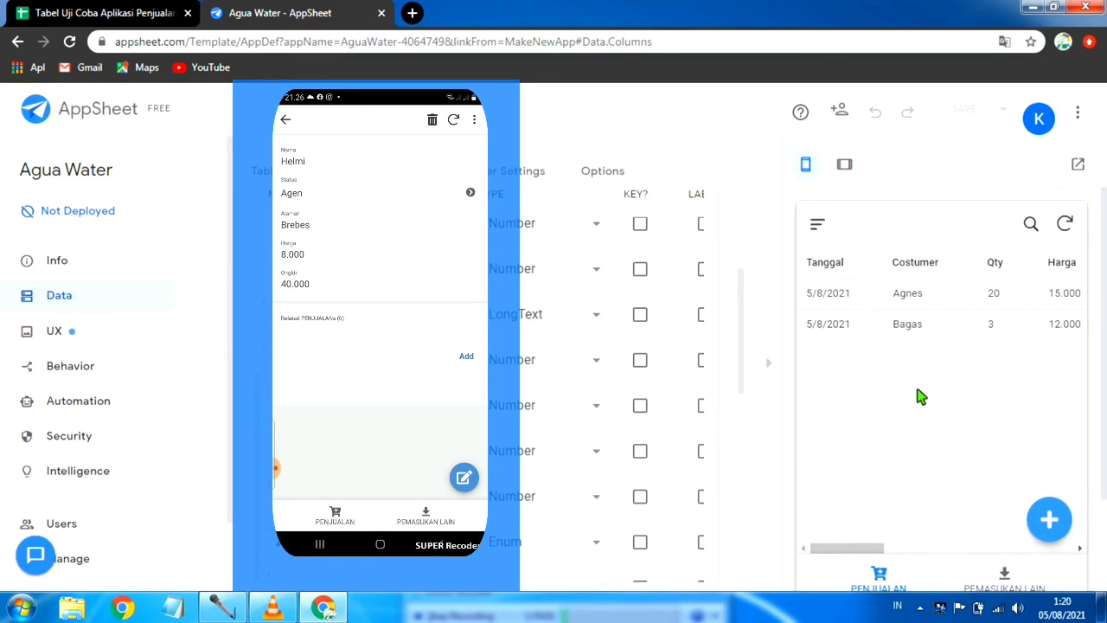